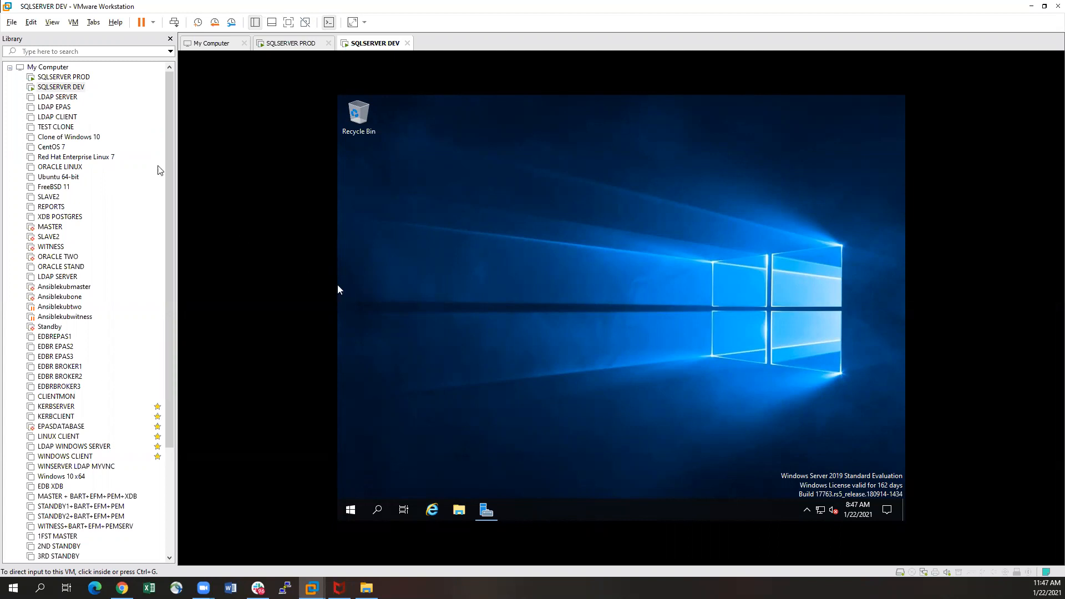
Compare the desktops of the SQLSERVER PROD and SQLSERVER DEV virtual machines by switching between them.
{"action": "left_click", "coordinate": [338, 285]}
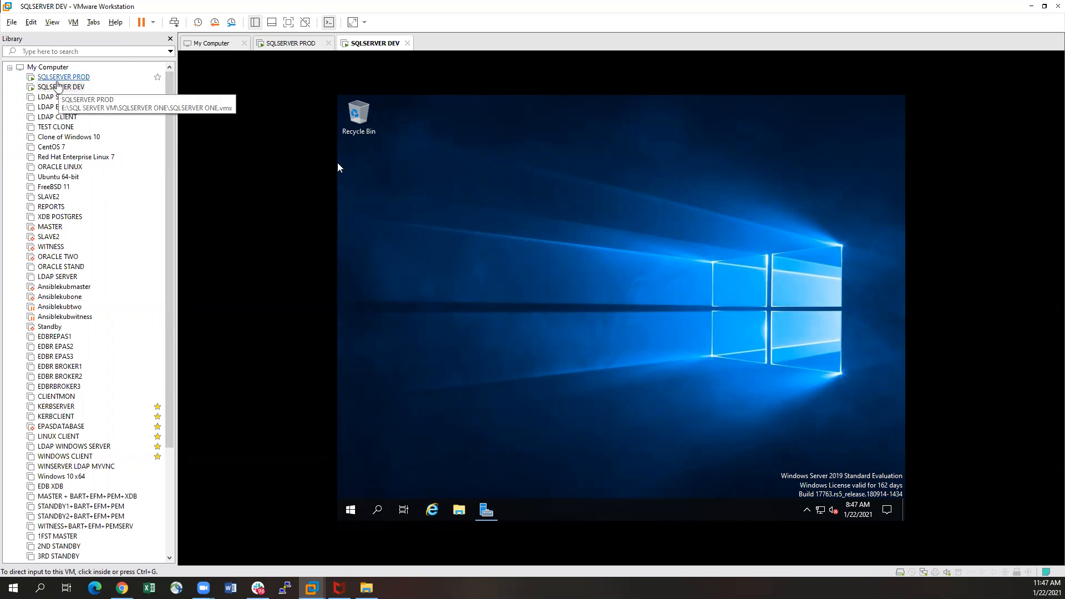
{"action": "left_click", "coordinate": [54, 79]}
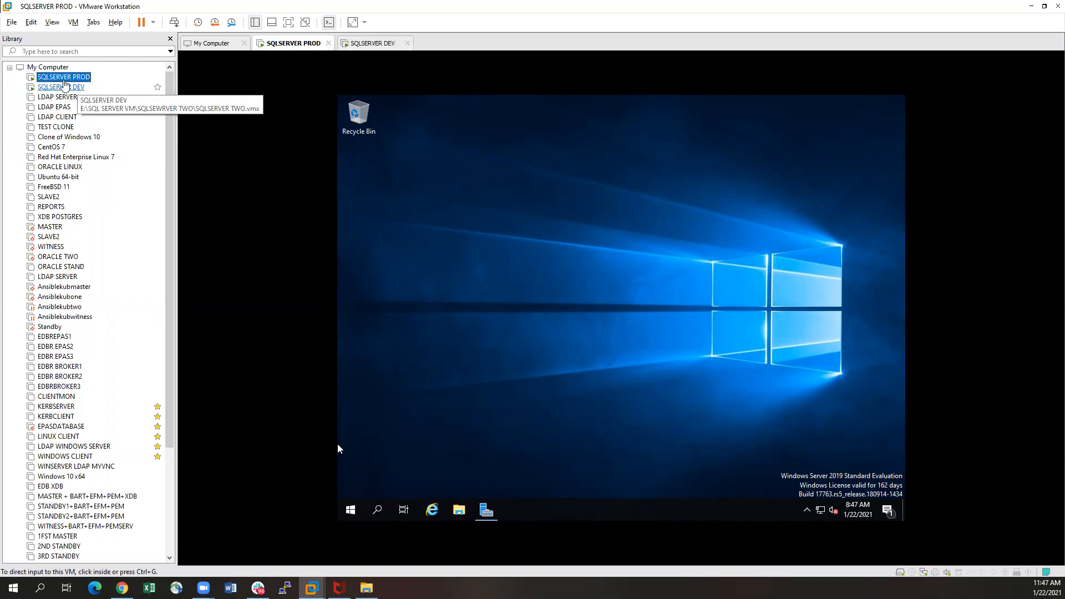
{"action": "left_click", "coordinate": [65, 89]}
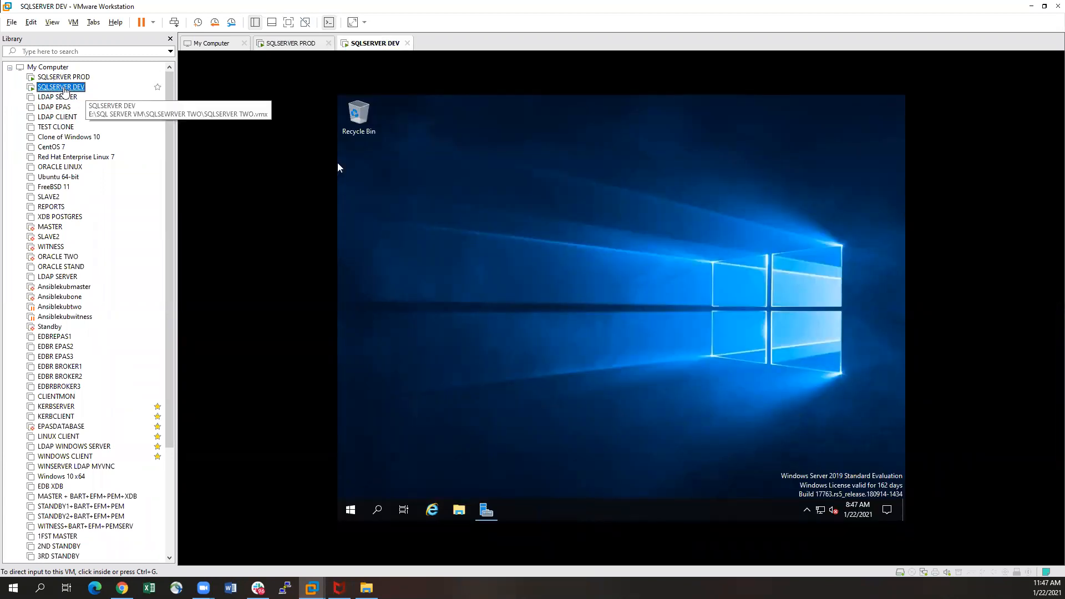
{"action": "left_click", "coordinate": [60, 78]}
{"action": "left_click", "coordinate": [69, 88]}
{"action": "left_click", "coordinate": [65, 79]}
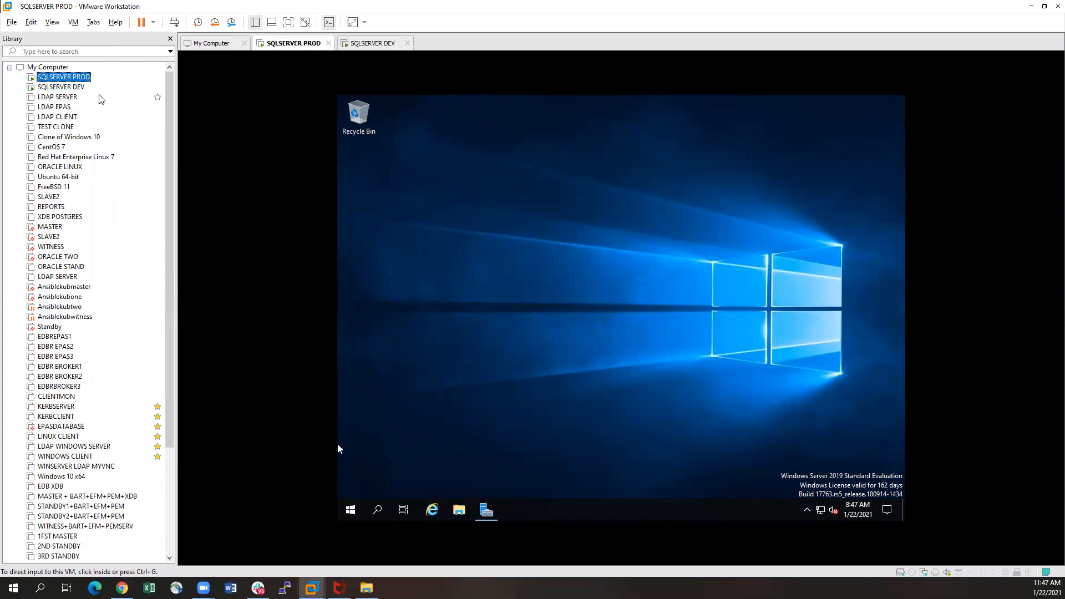
{"action": "left_click", "coordinate": [62, 88]}
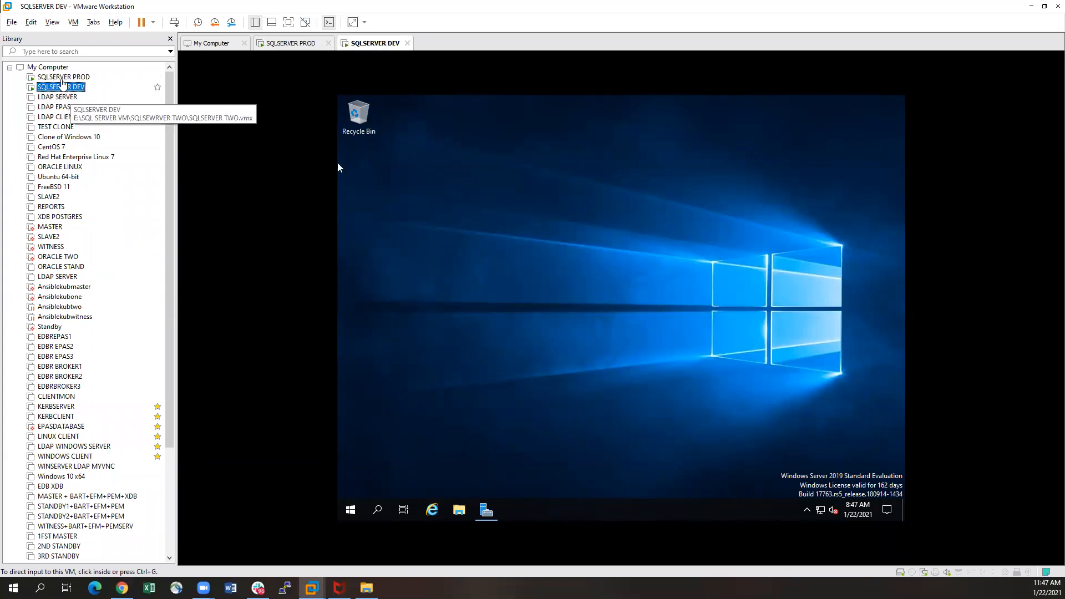
{"action": "left_click", "coordinate": [62, 79]}
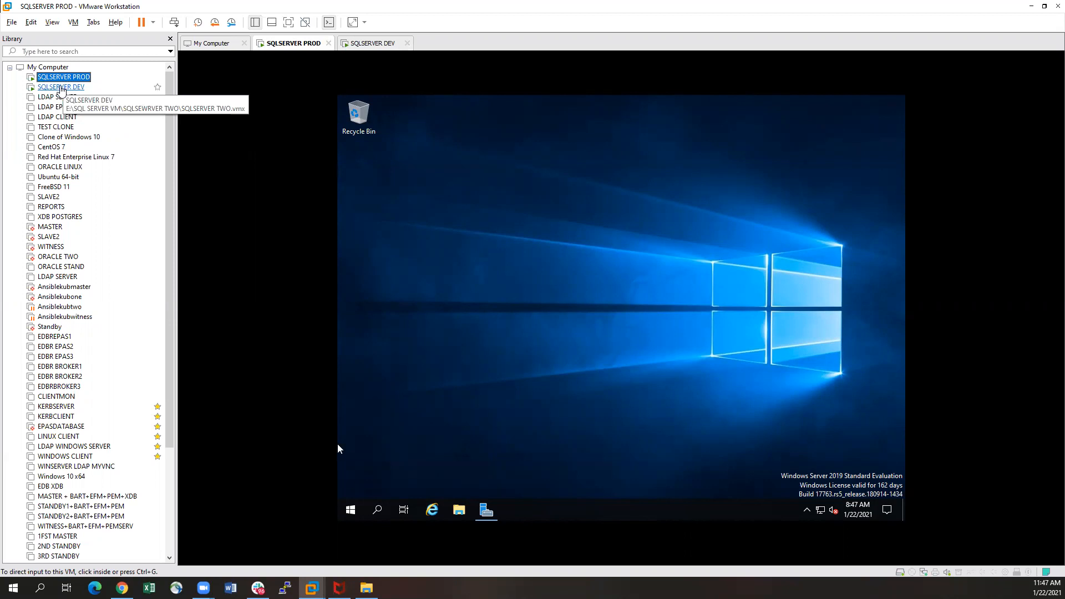
{"action": "left_click", "coordinate": [61, 89]}
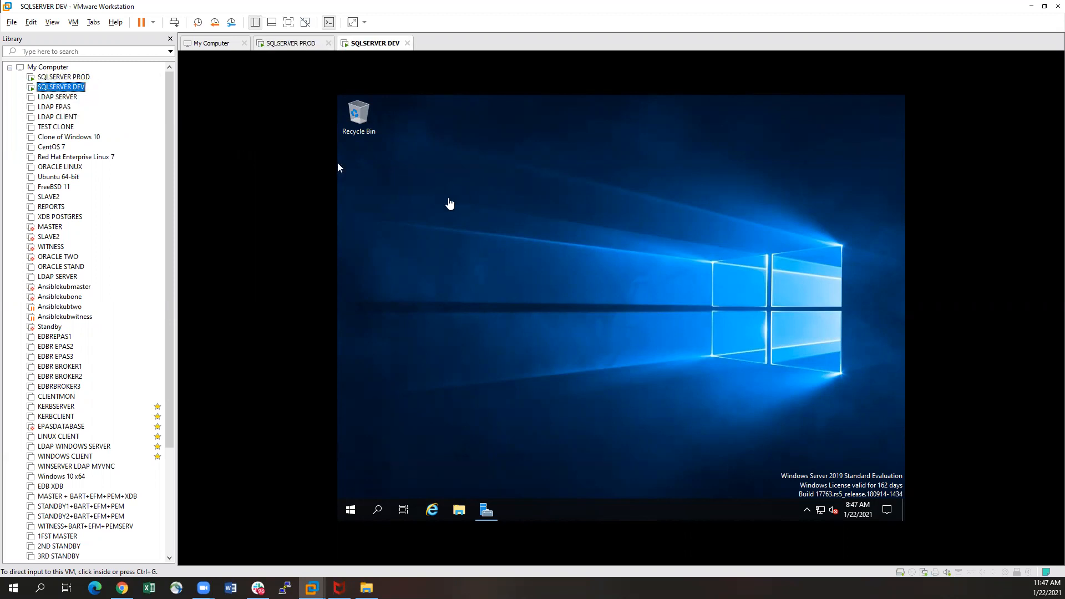
Bring up the Server Manager dashboard on the SQLSERVER DEV virtual machine.
{"action": "left_click", "coordinate": [338, 165]}
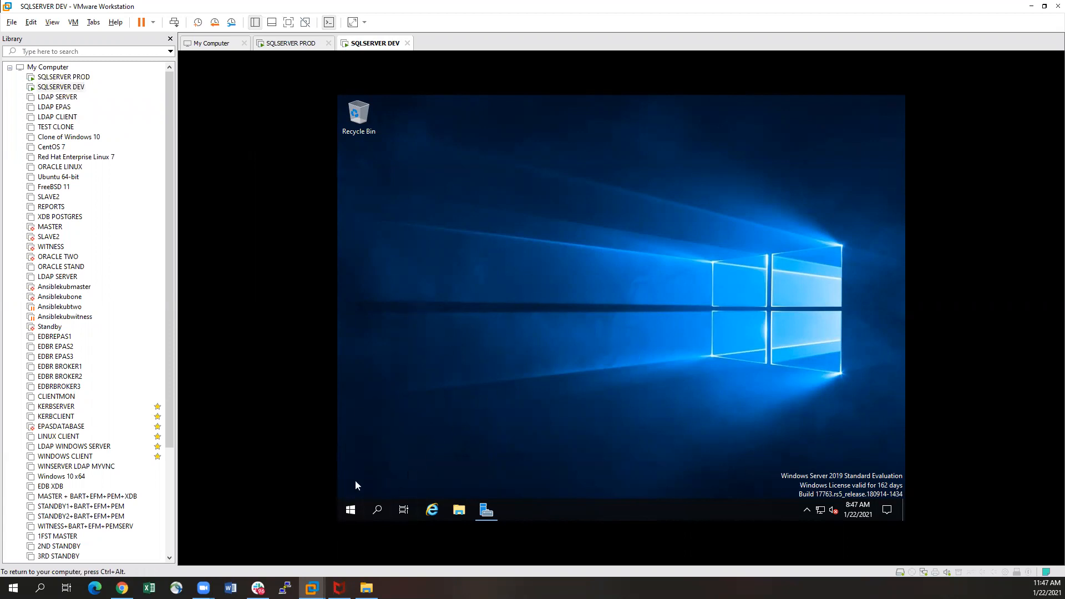
{"action": "left_click", "coordinate": [487, 510]}
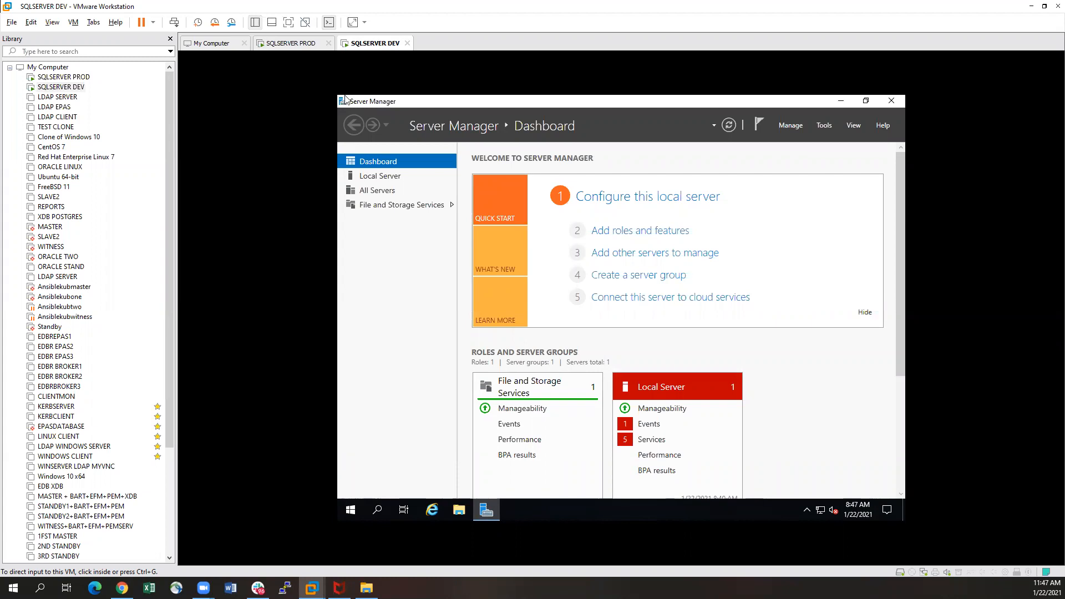
{"action": "key", "text": "alt+Tab"}
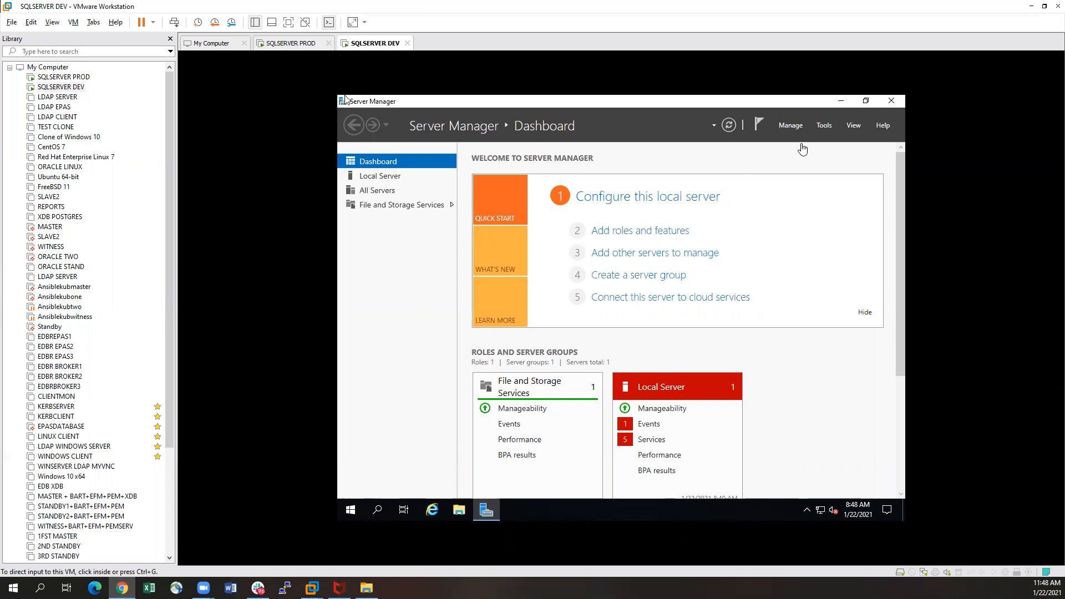
{"action": "left_click", "coordinate": [294, 187]}
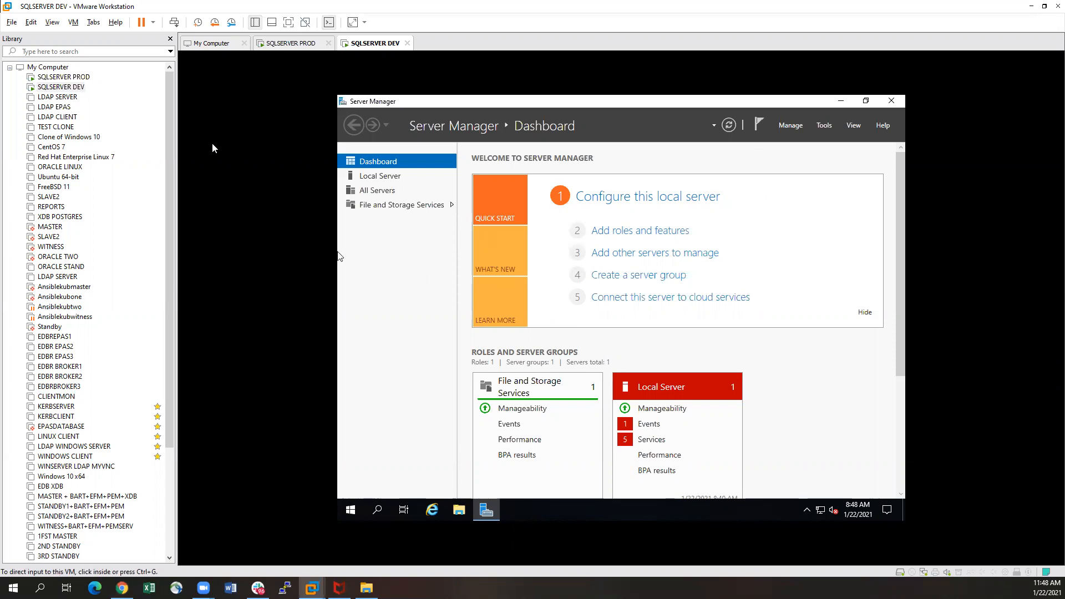
Check the device name of the SQLSERVER PROD virtual machine in its system specifications.
{"action": "left_click", "coordinate": [61, 77]}
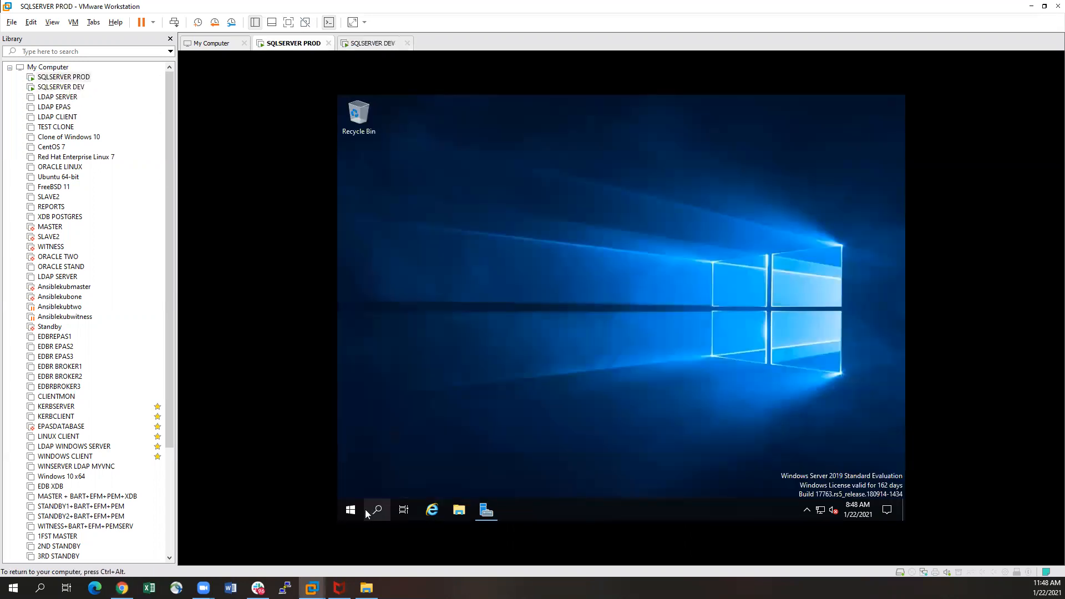
{"action": "right_click", "coordinate": [350, 513]}
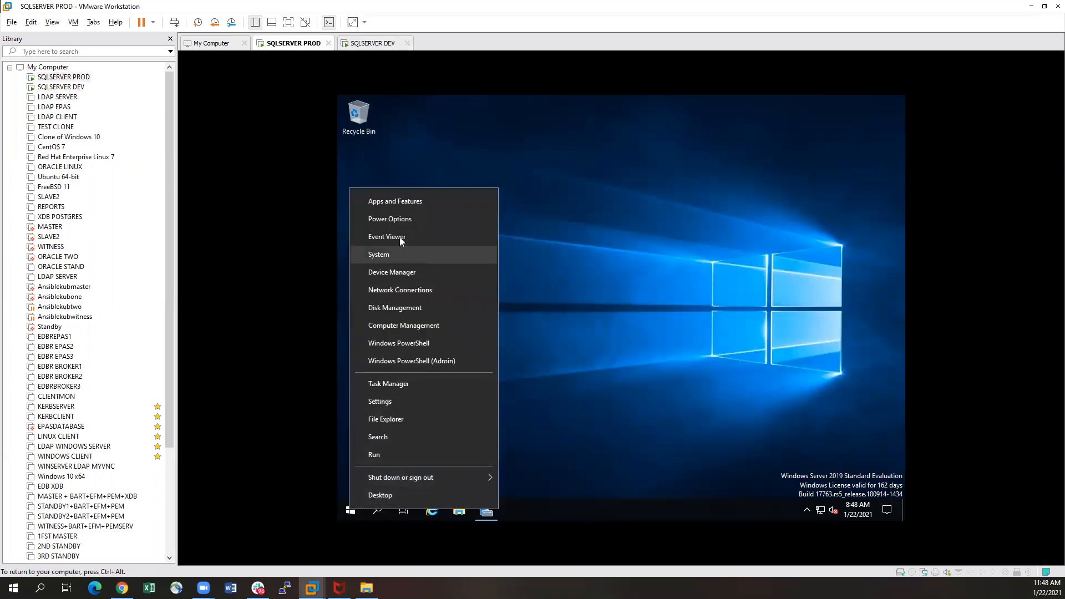
{"action": "left_click", "coordinate": [387, 255]}
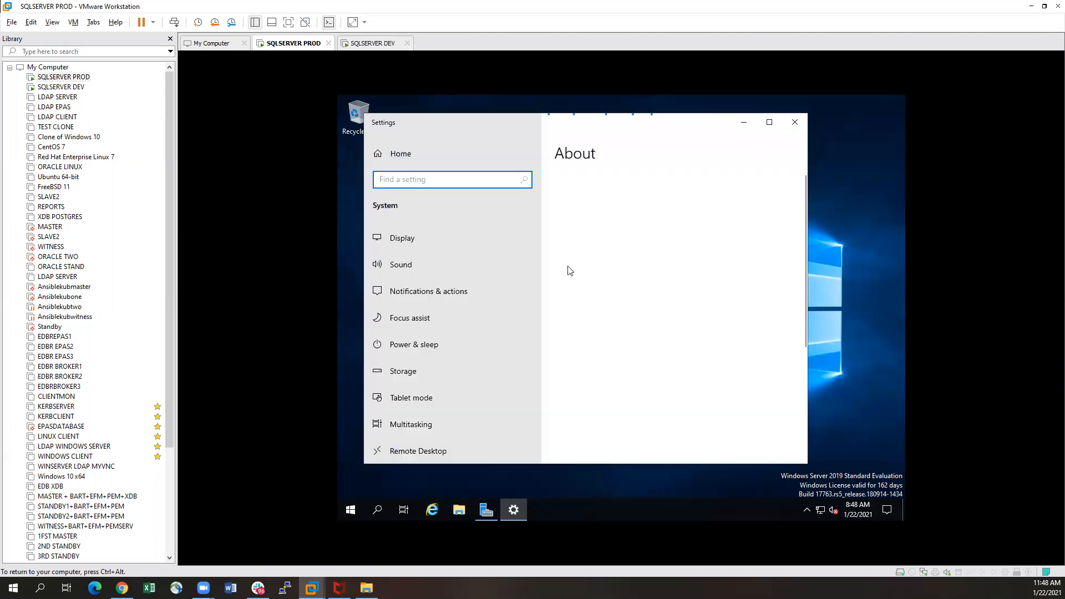
{"action": "scroll", "coordinate": [728, 333], "scroll_direction": "down", "scroll_amount": 2}
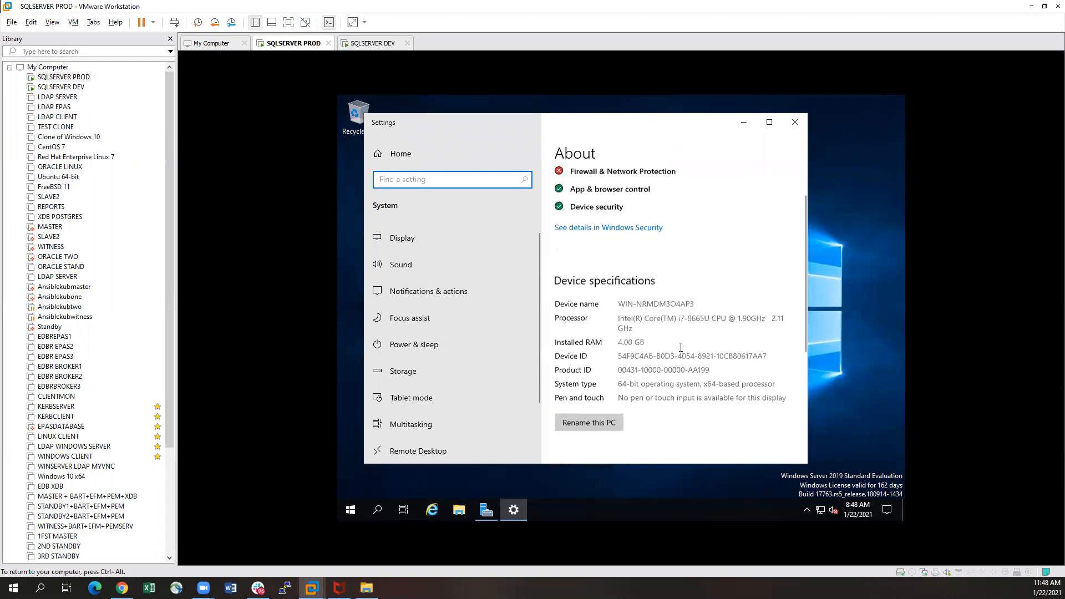
{"action": "left_click_drag", "start_coordinate": [696, 299], "coordinate": [616, 300]}
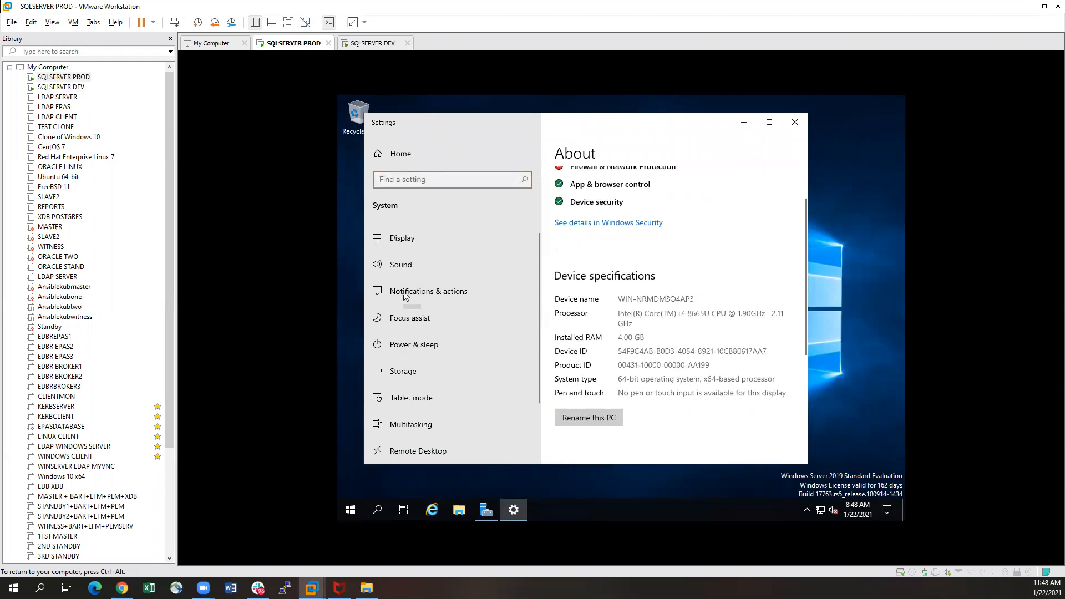
Check the device name in the system specifications of SQLSERVER DEV and highlight it.
{"action": "left_click", "coordinate": [76, 87]}
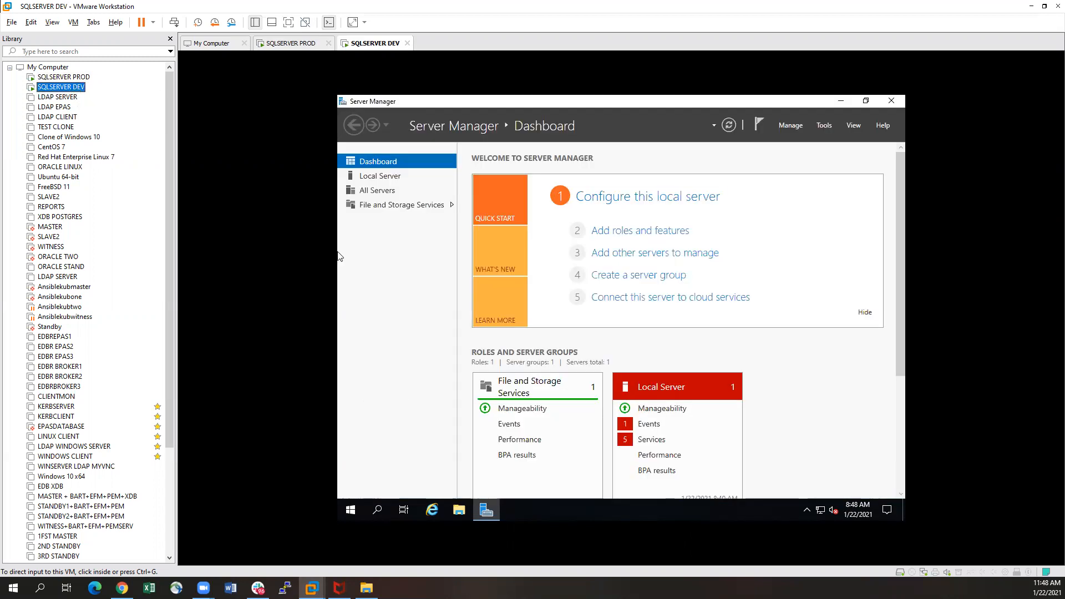
{"action": "right_click", "coordinate": [351, 509]}
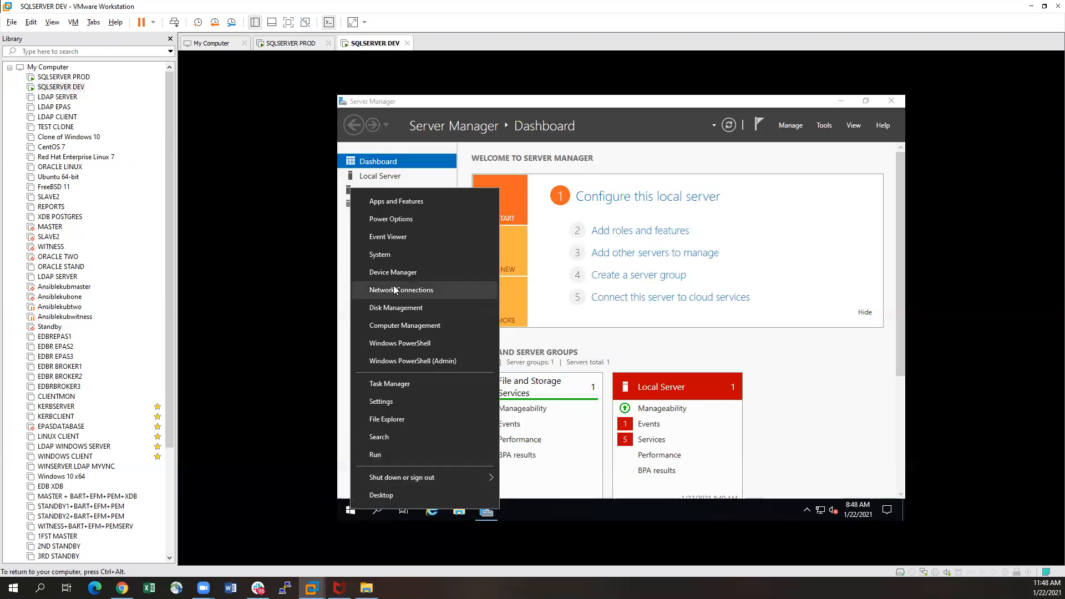
{"action": "left_click", "coordinate": [401, 253]}
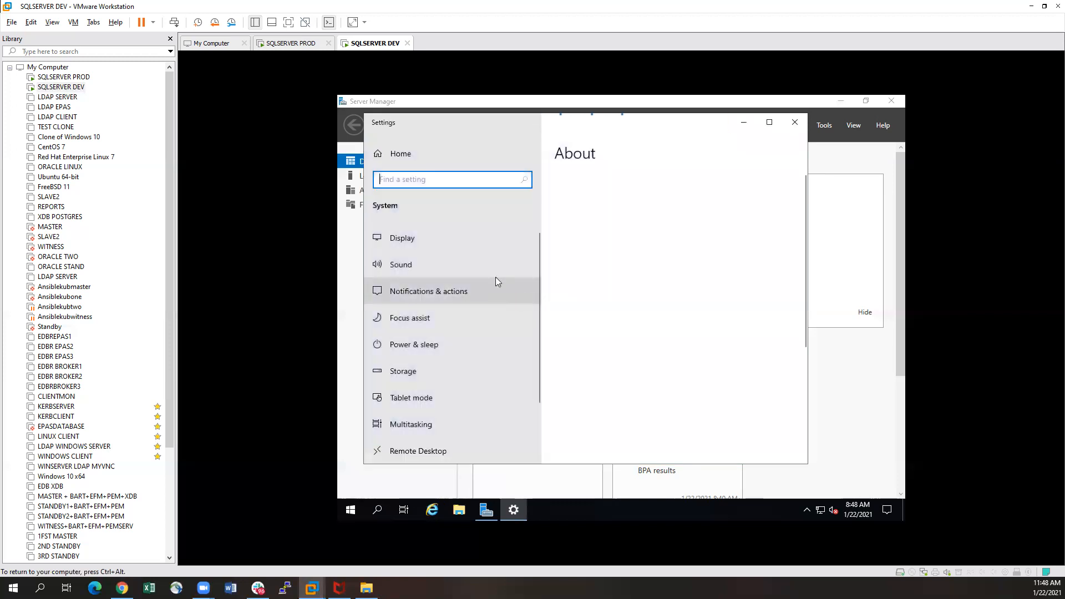
{"action": "scroll", "coordinate": [647, 304], "scroll_direction": "down", "scroll_amount": 2}
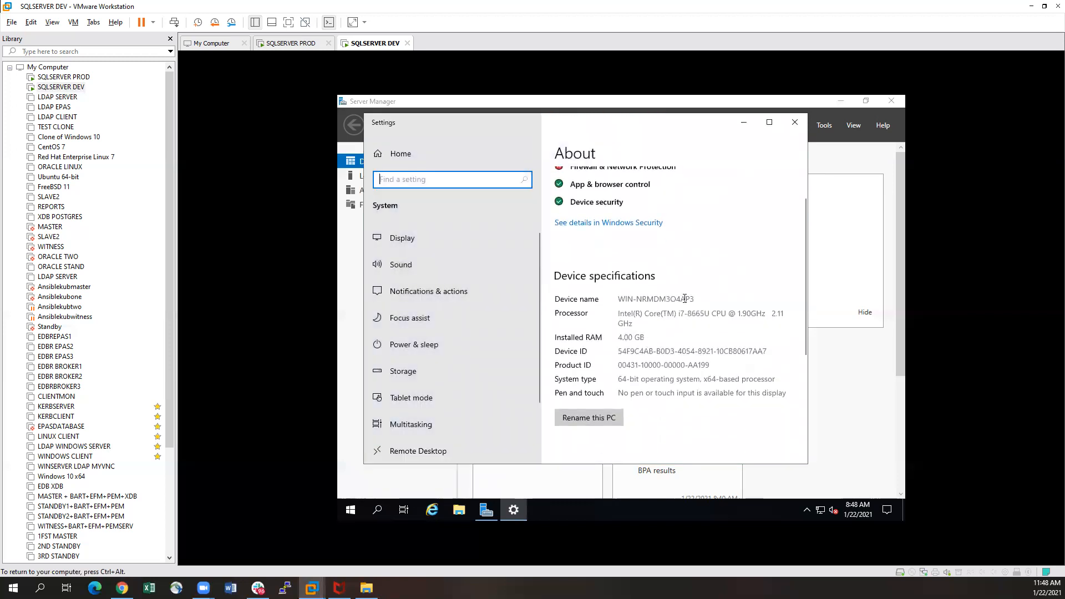
{"action": "left_click_drag", "start_coordinate": [688, 299], "coordinate": [616, 302]}
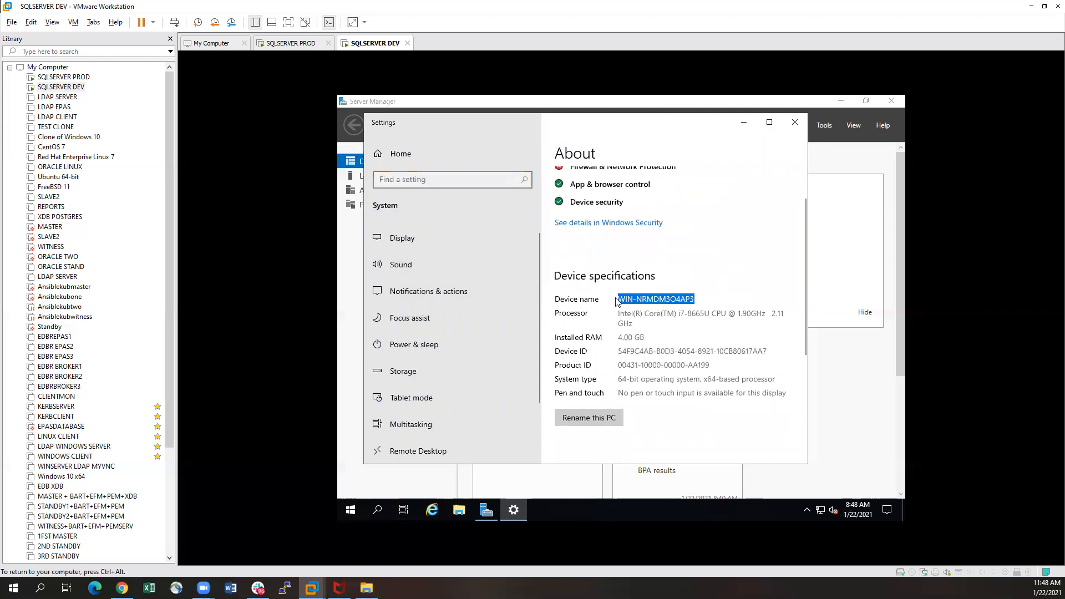
Open a Command Prompt on SQLSERVER DEV and run ipconfig to look up its network configuration.
{"action": "left_click", "coordinate": [379, 511]}
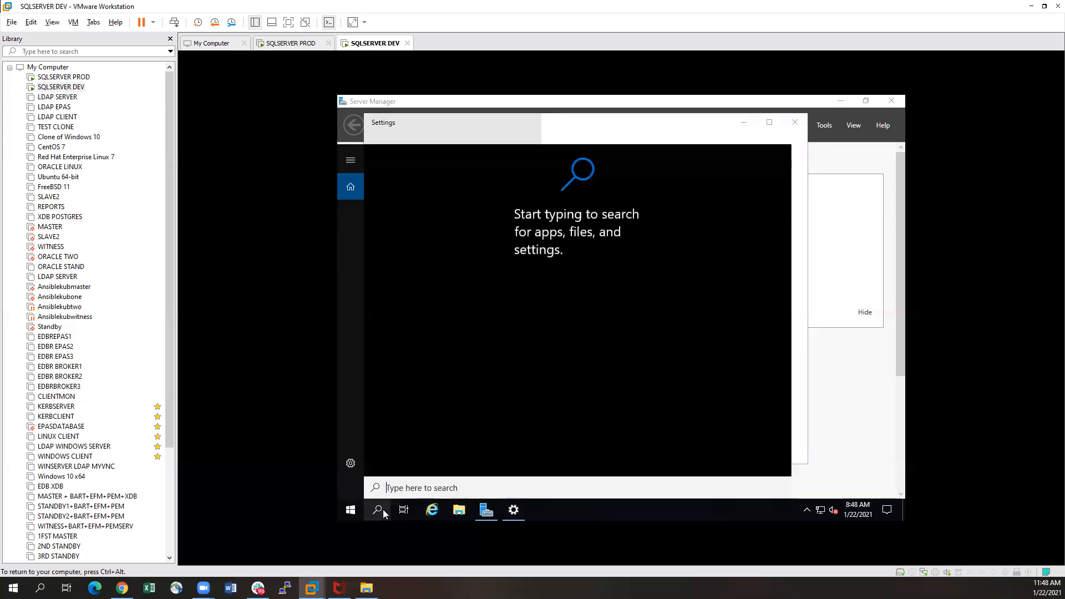
{"action": "type", "text": "v"}
{"action": "type", "text": "omd"}
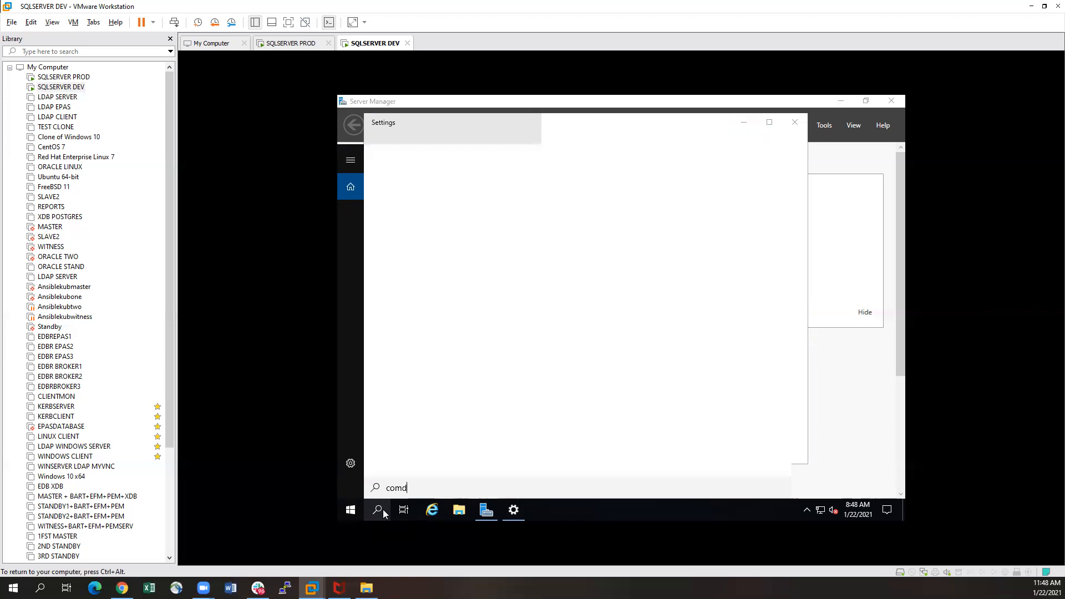
{"action": "key", "text": "BackSpace"}
{"action": "key", "text": "BackSpace"}
{"action": "key", "text": "BackSpace"}
{"action": "key", "text": "BackSpace"}
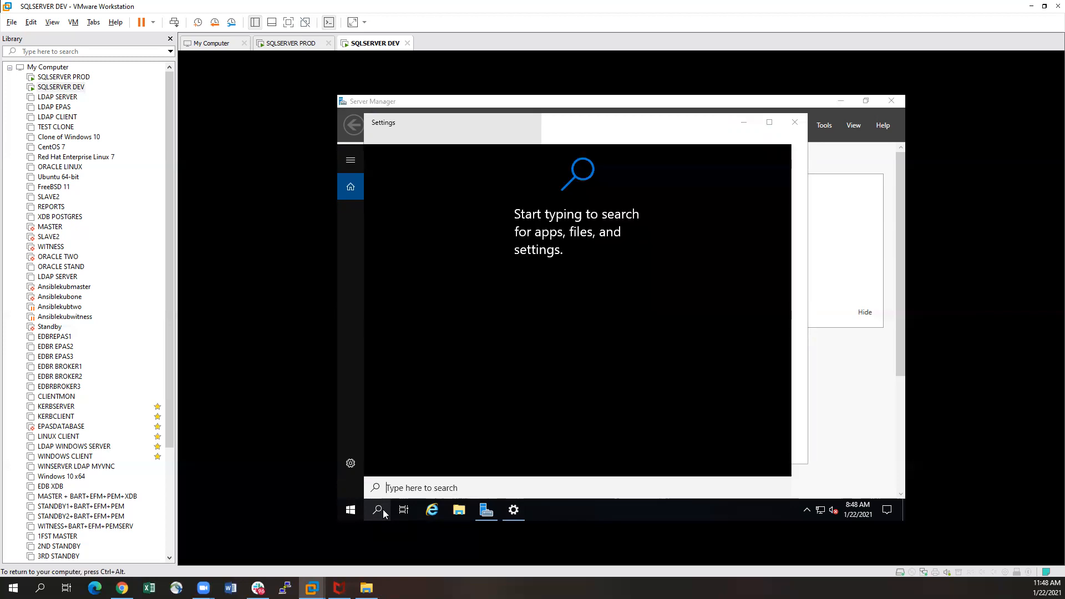
{"action": "type", "text": "cmd"}
{"action": "key", "text": "Return"}
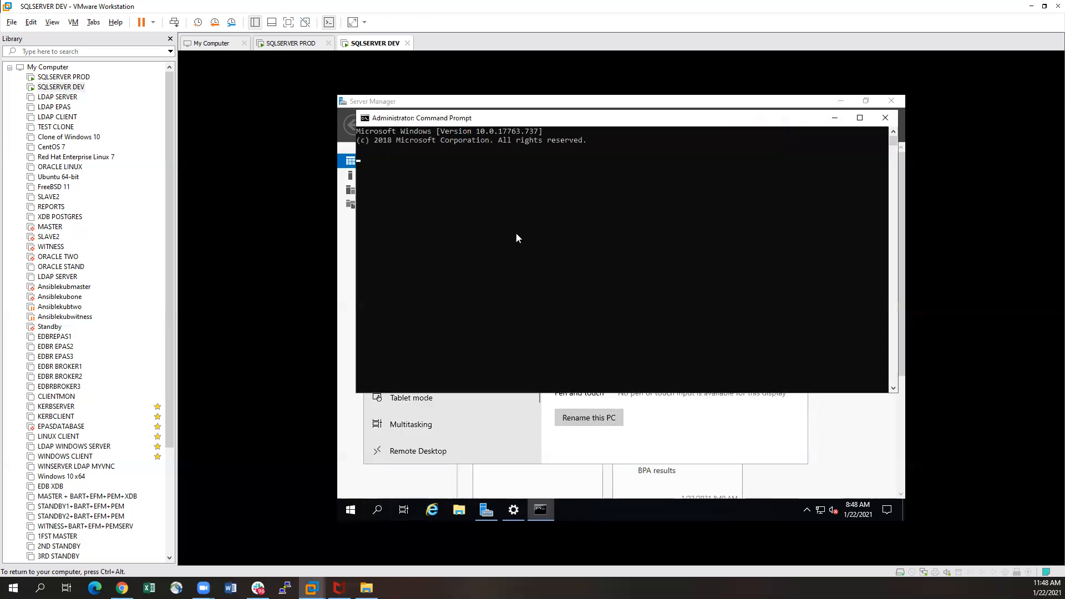
{"action": "type", "text": "ipconfig"}
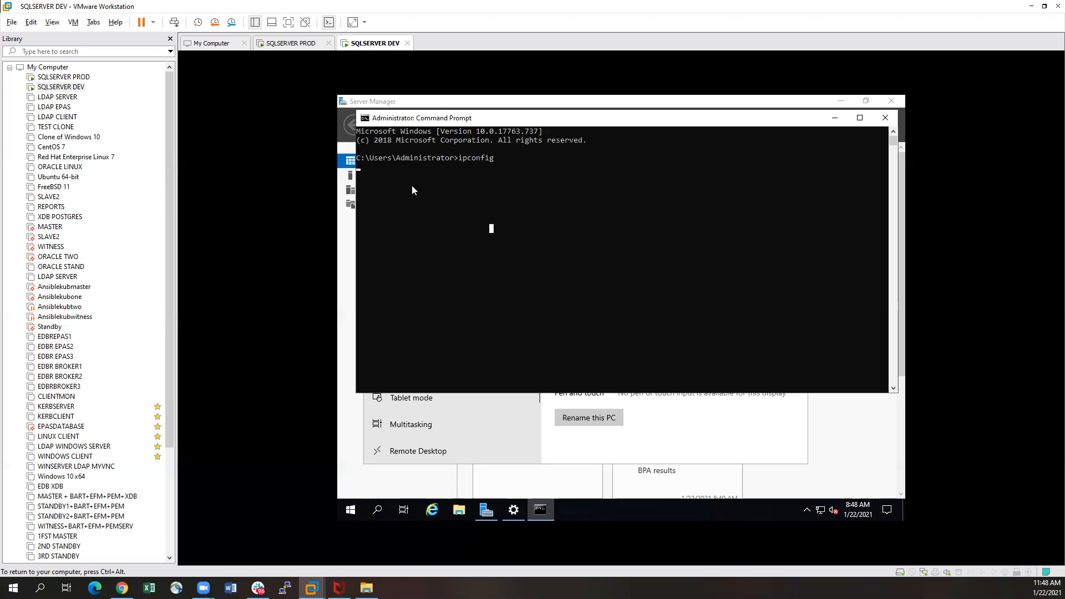
Switch to SQLSERVER PROD and open a Command Prompt by searching for cmd.
{"action": "left_click", "coordinate": [64, 76]}
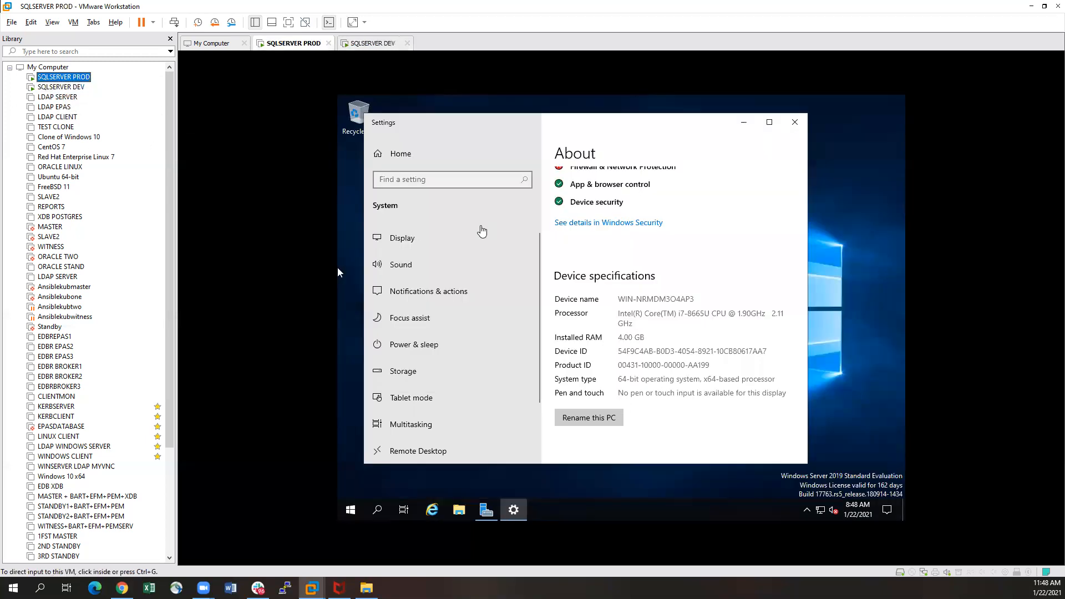
{"action": "left_click", "coordinate": [379, 509]}
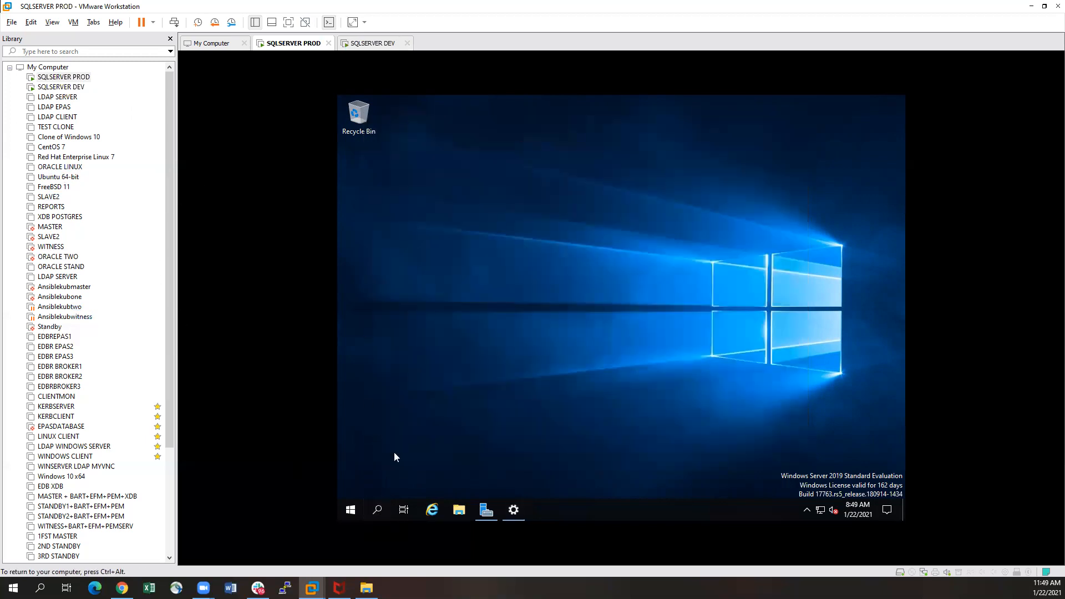
{"action": "left_click", "coordinate": [378, 515]}
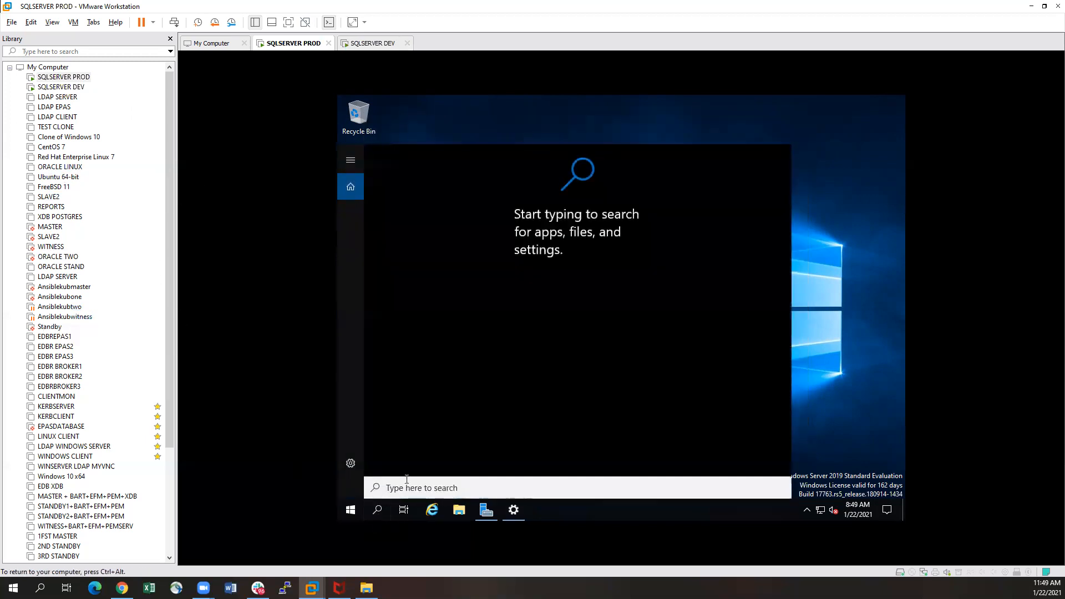
{"action": "type", "text": "cmd"}
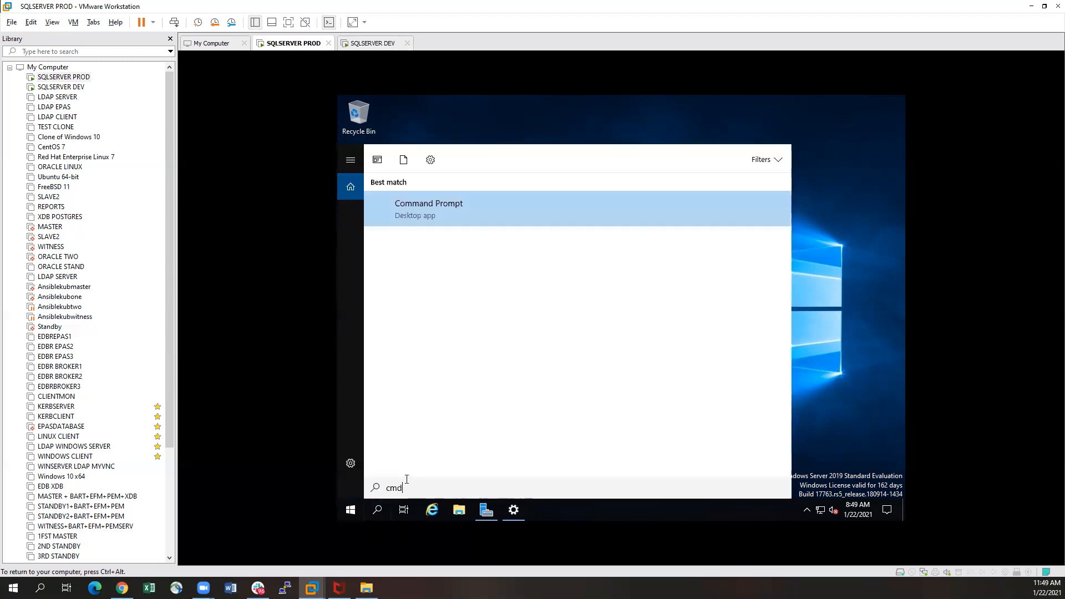
{"action": "key", "text": "Return"}
Run ipconfig on SQLSERVER PROD and highlight the IPv4 address in the output.
{"action": "type", "text": "ipconfig\\"}
{"action": "key", "text": "Return"}
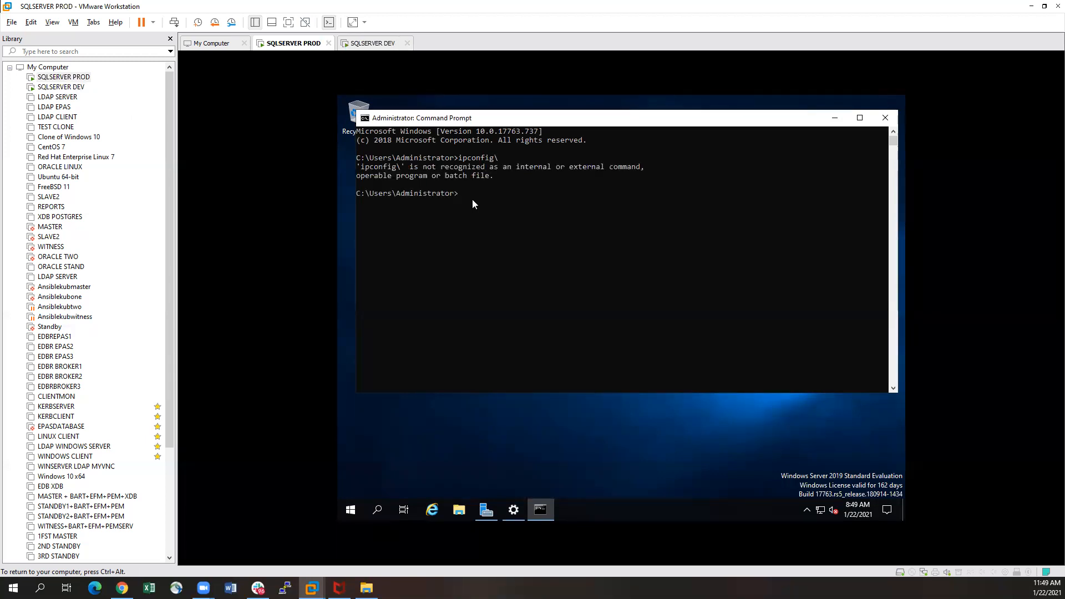
{"action": "key", "text": "Return"}
{"action": "key", "text": "Return"}
{"action": "type", "text": "ipconfig"}
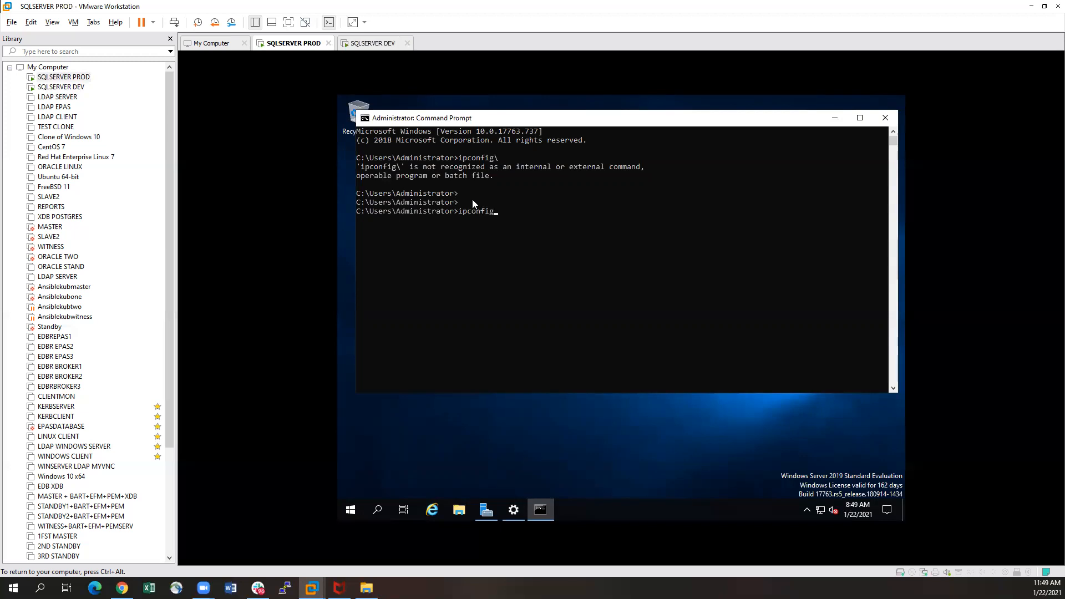
{"action": "key", "text": "Return"}
{"action": "left_click_drag", "start_coordinate": [530, 291], "coordinate": [592, 292]}
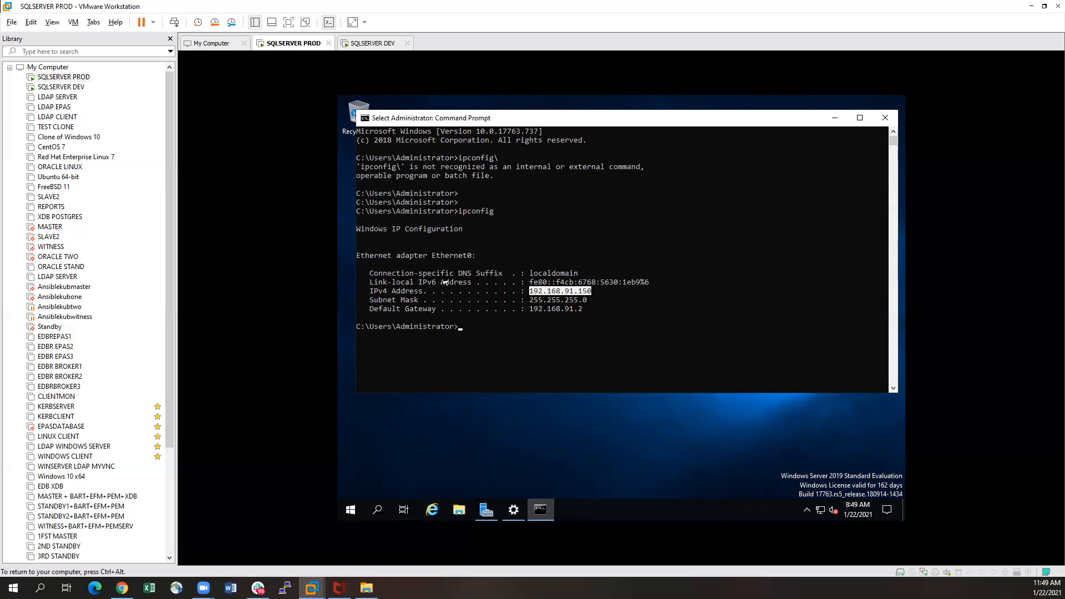
Switch back to SQLSERVER DEV and close its Command Prompt.
{"action": "left_click", "coordinate": [60, 88]}
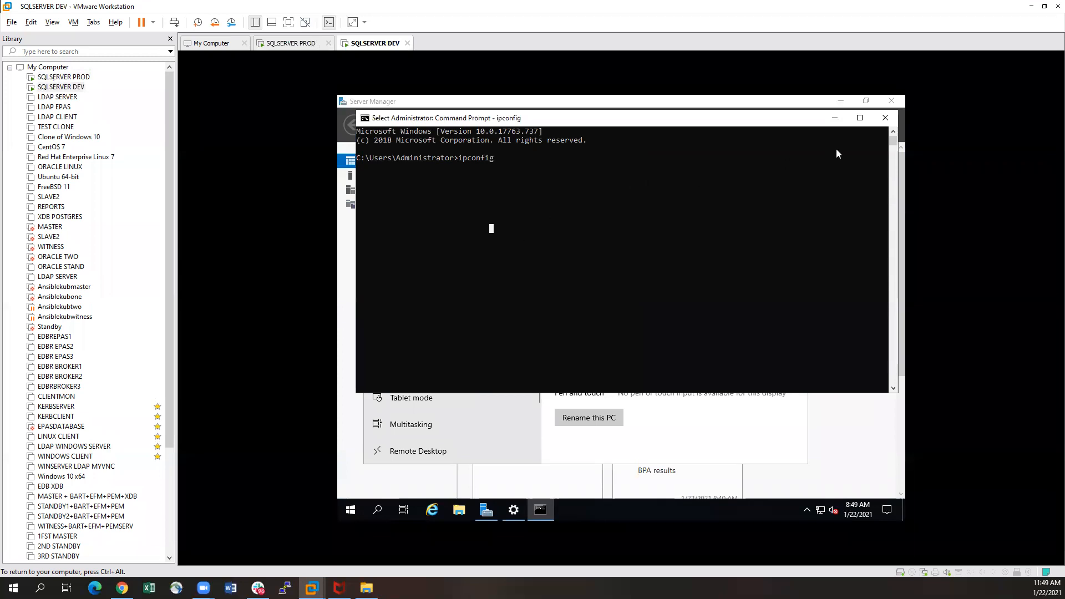
{"action": "left_click", "coordinate": [885, 117]}
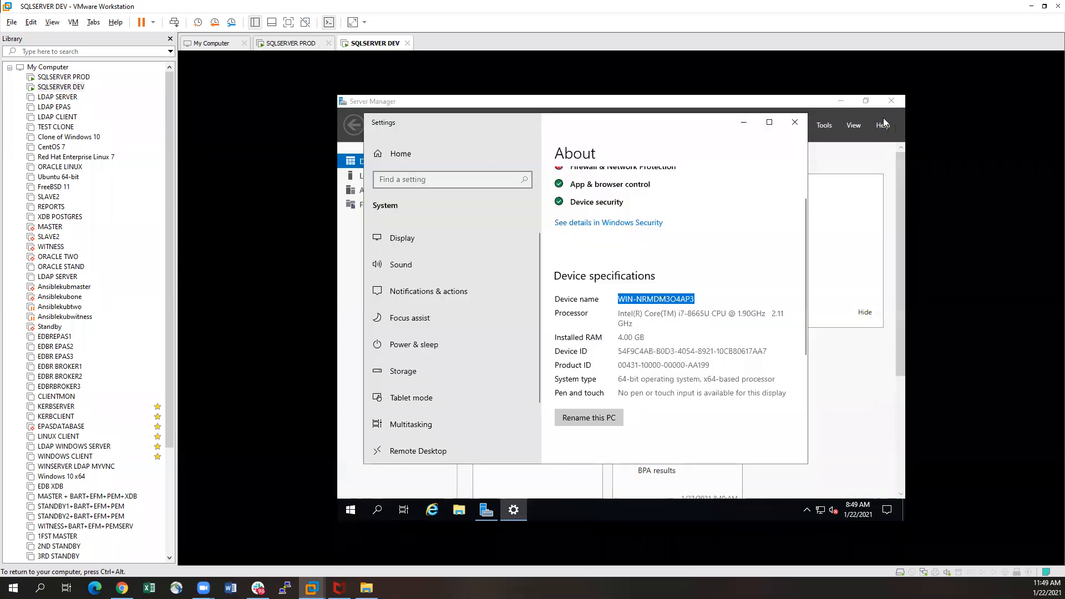
Open a Command Prompt on SQLSERVER DEV by searching for cmd and run ipconfig.
{"action": "left_click", "coordinate": [378, 510]}
{"action": "type", "text": "cm"}
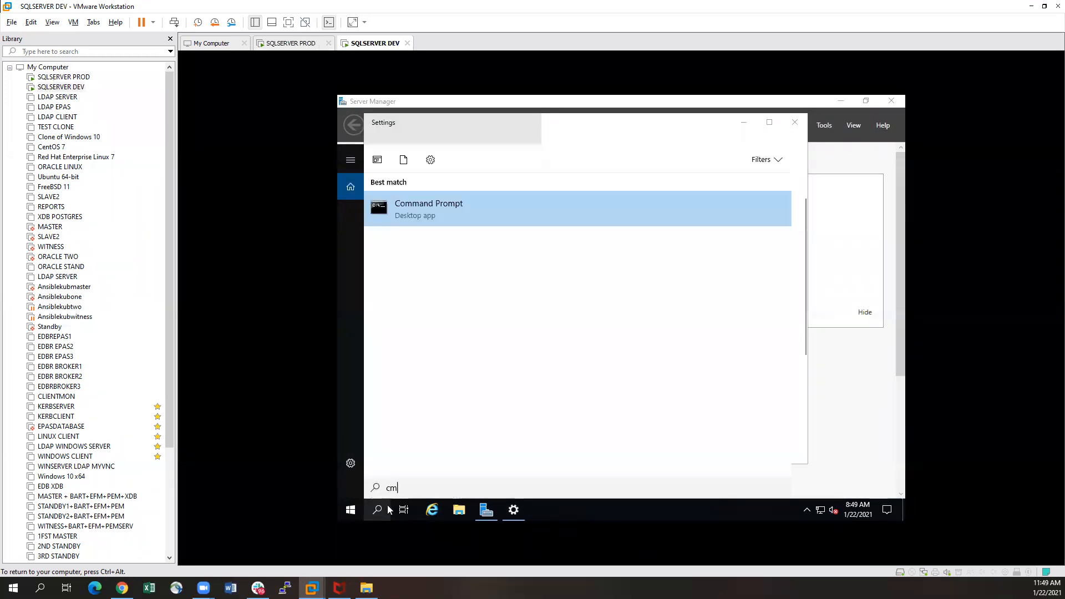
{"action": "type", "text": "d"}
{"action": "key", "text": "Return"}
{"action": "type", "text": "ipconfi"}
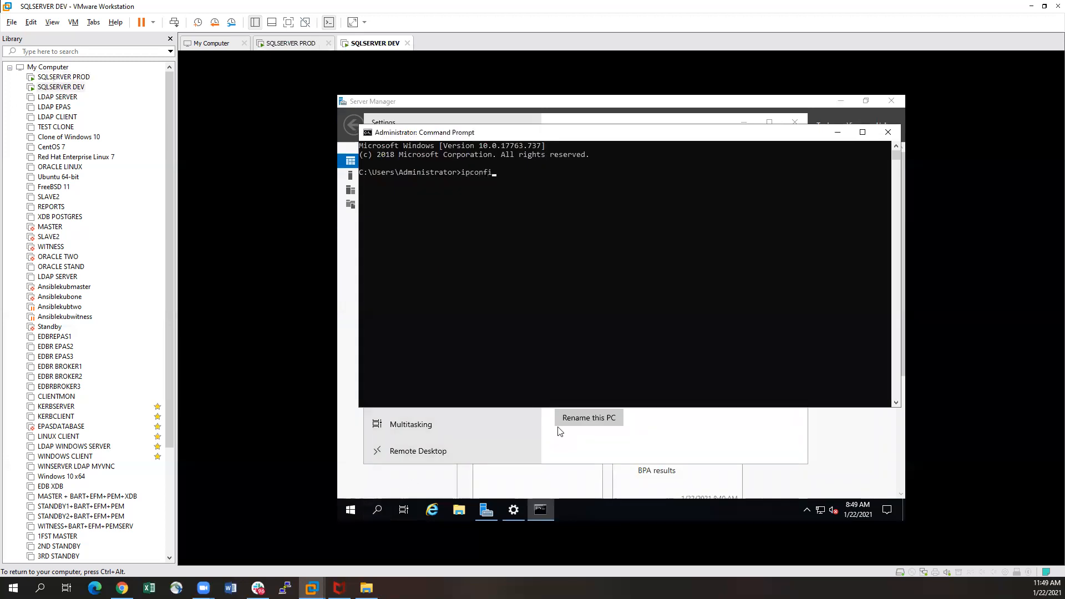
{"action": "type", "text": "g"}
{"action": "key", "text": "Return"}
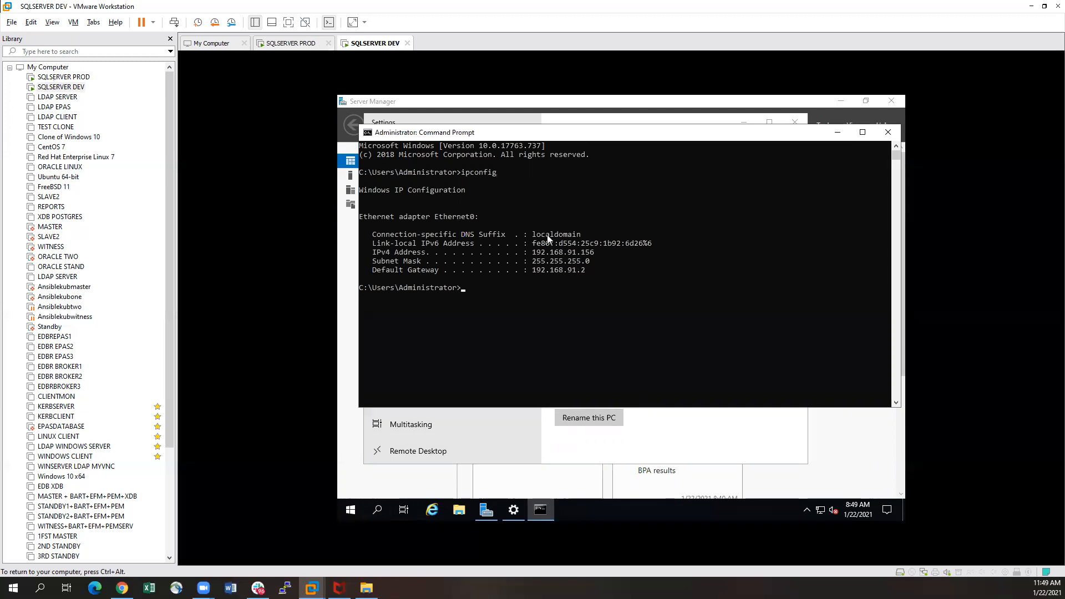
Highlight the IPv4 address in the ipconfig output on SQLSERVER DEV.
{"action": "left_click_drag", "start_coordinate": [529, 253], "coordinate": [587, 254]}
{"action": "left_click", "coordinate": [592, 253]}
{"action": "left_click", "coordinate": [588, 253]}
Rename the SQLSERVER DEV computer as SQLSERVERDEV and restart it with the reason Other (Unplanned).
{"action": "left_click", "coordinate": [630, 459]}
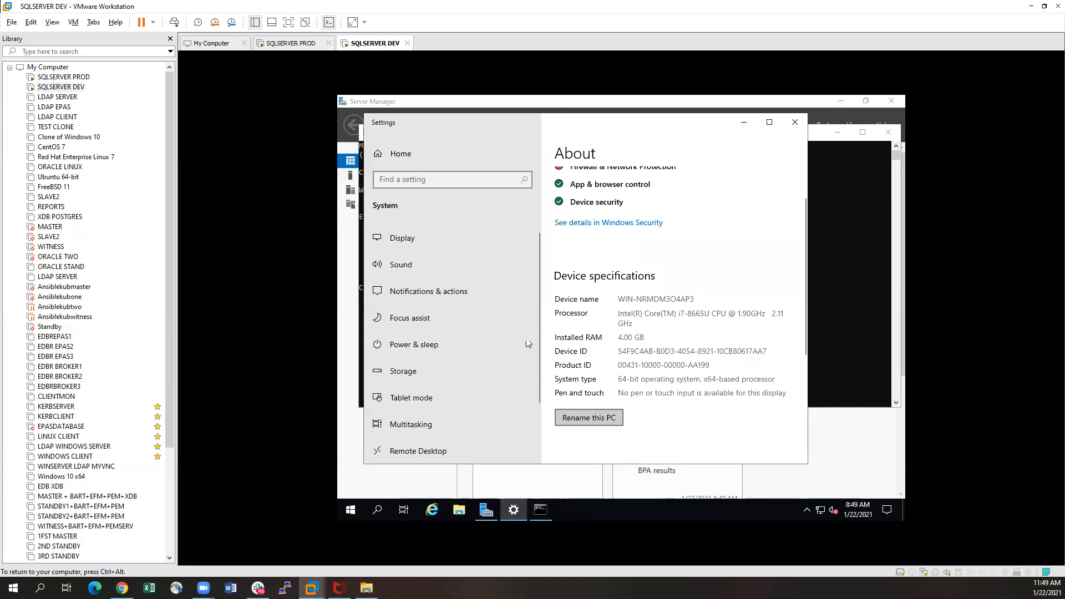
{"action": "left_click", "coordinate": [584, 417]}
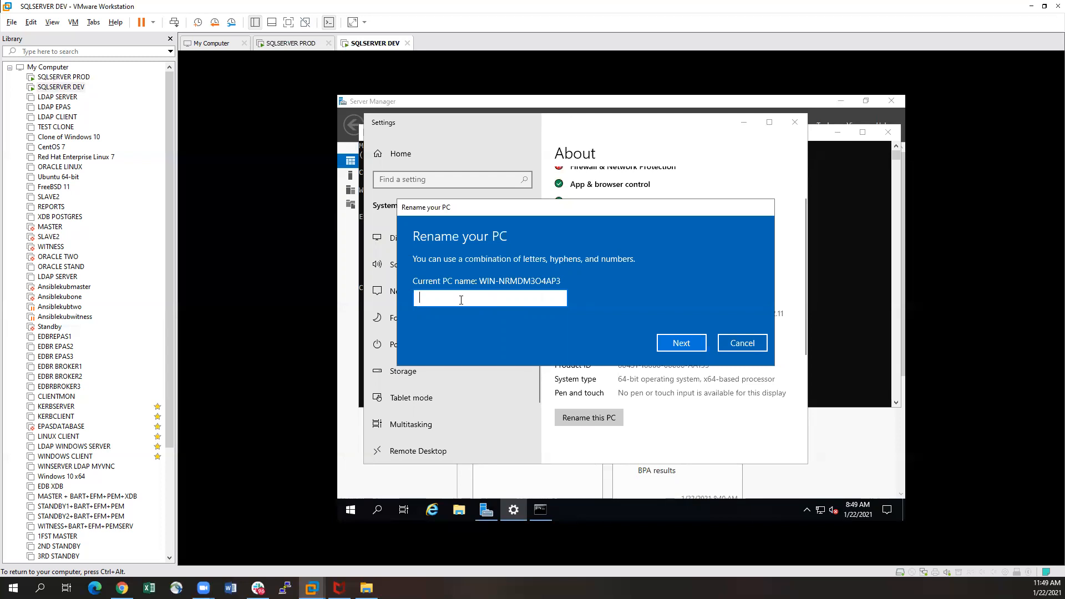
{"action": "type", "text": "SQLSERVERDEV"}
{"action": "left_click", "coordinate": [681, 343]}
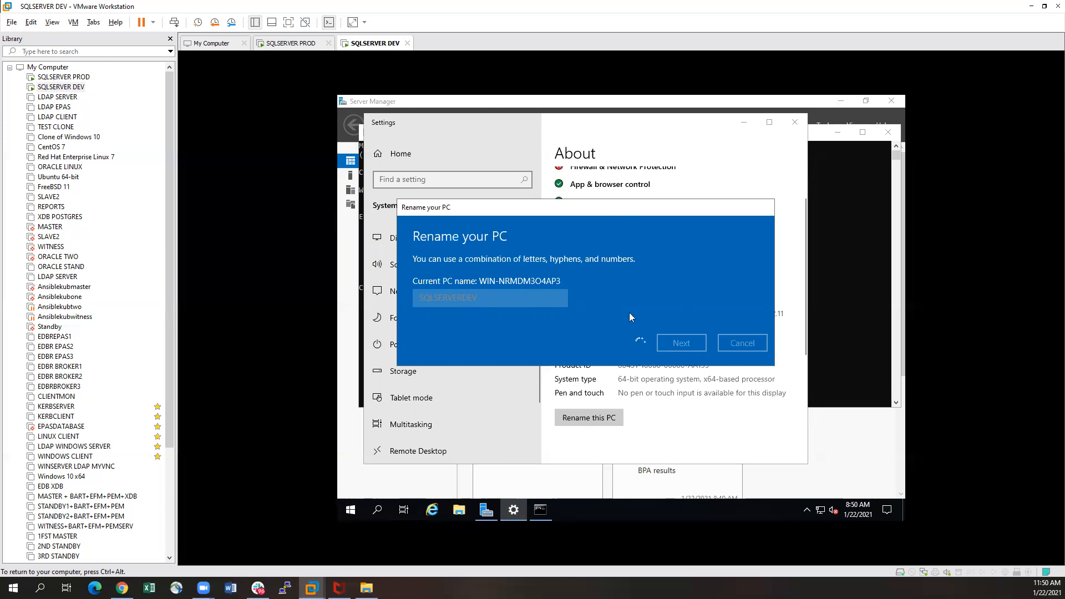
{"action": "left_click", "coordinate": [647, 321]}
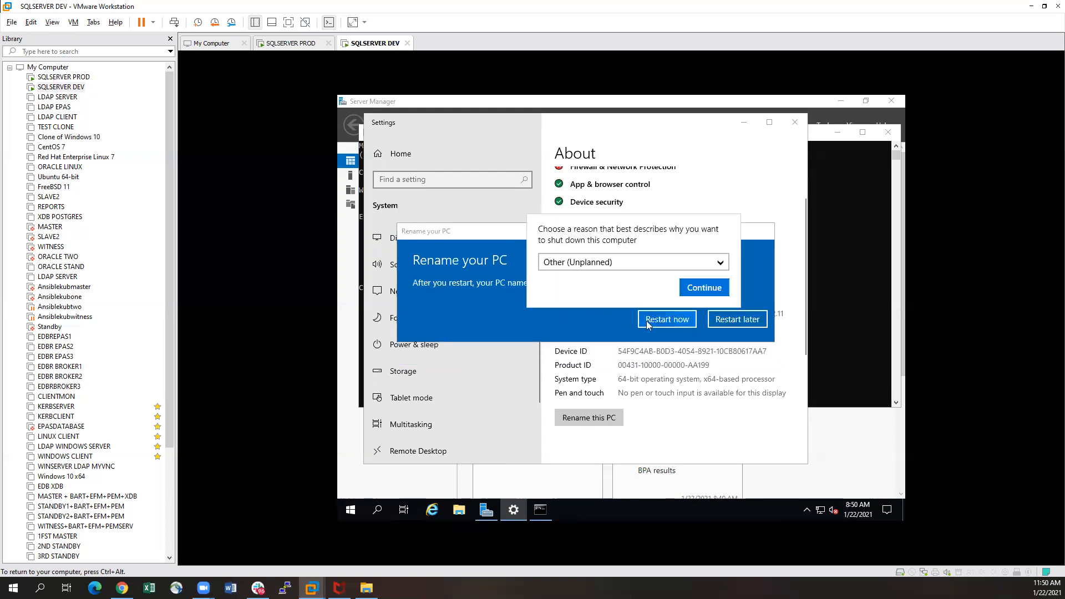
{"action": "left_click", "coordinate": [686, 289]}
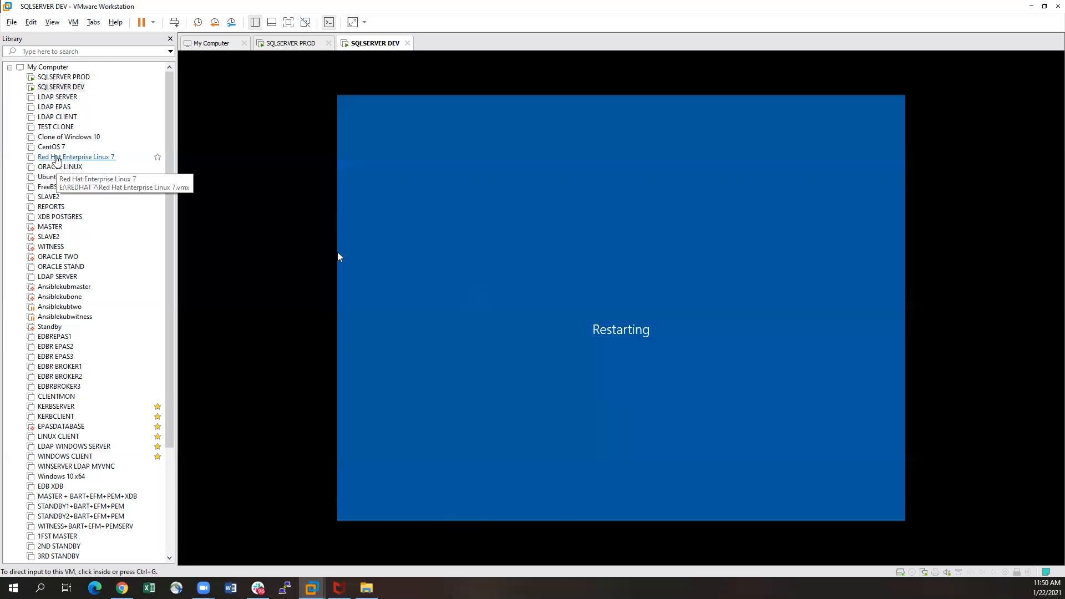
Switch to the SQLSERVER PROD virtual machine and bring up its About page in the System settings.
{"action": "left_click", "coordinate": [58, 77]}
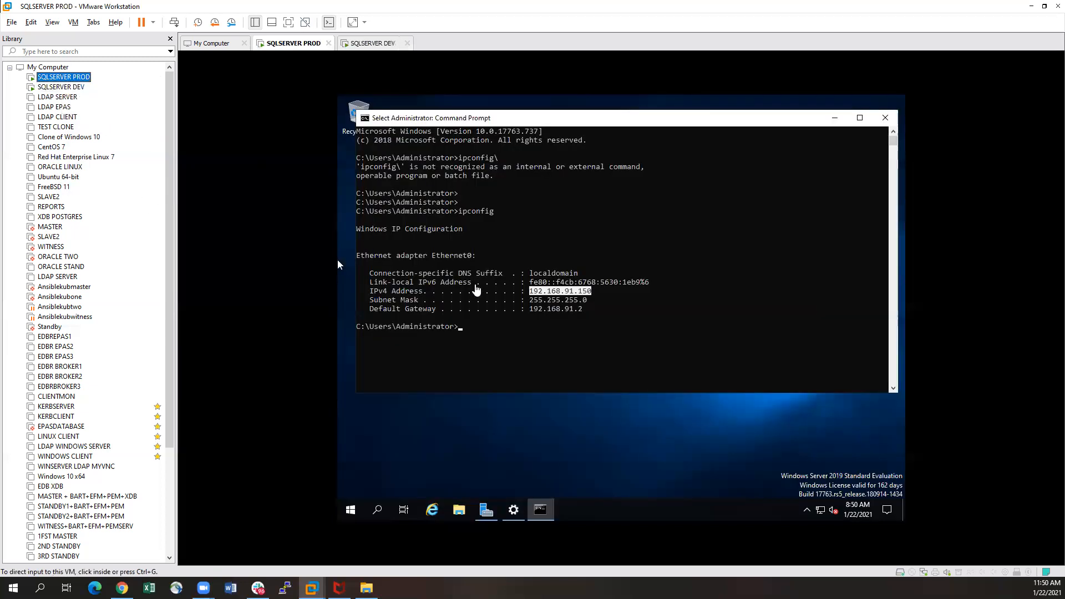
{"action": "left_click", "coordinate": [338, 264]}
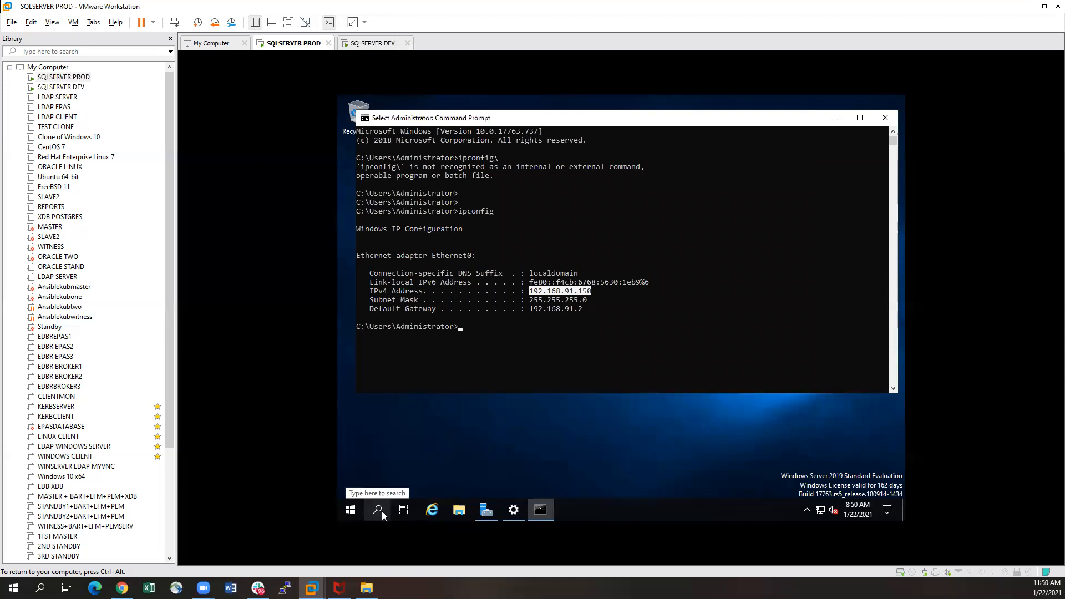
{"action": "right_click", "coordinate": [350, 510]}
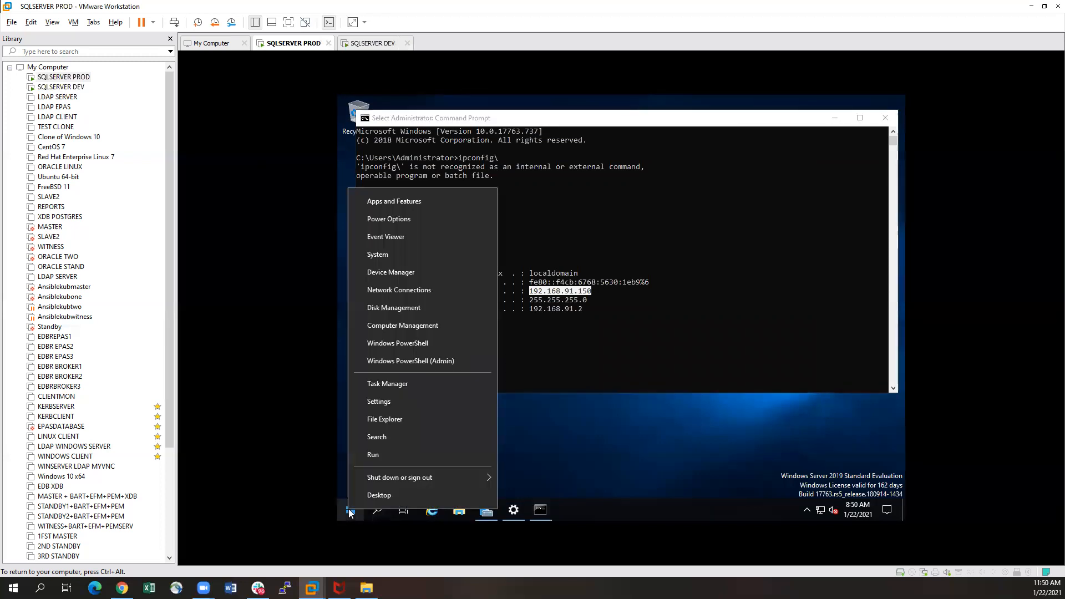
{"action": "left_click", "coordinate": [404, 255]}
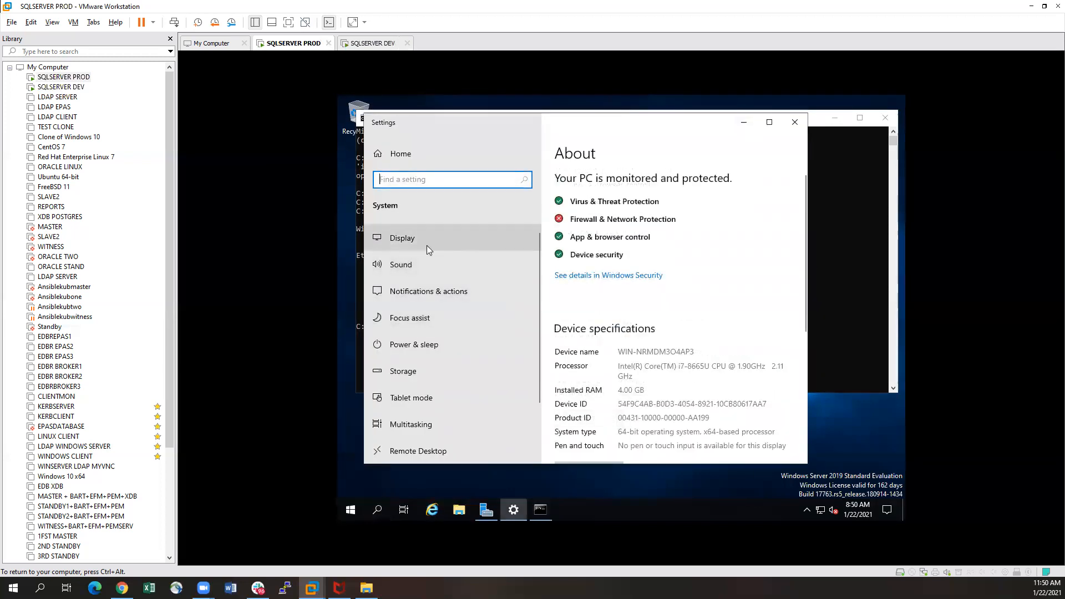
{"action": "right_click", "coordinate": [350, 510]}
{"action": "left_click", "coordinate": [669, 328]}
Rename the SQLSERVER PROD computer as SQLSERVERPROD and restart it immediately.
{"action": "scroll", "coordinate": [697, 320], "scroll_direction": "down", "scroll_amount": 4}
{"action": "scroll", "coordinate": [697, 321], "scroll_direction": "down", "scroll_amount": 1}
{"action": "left_click", "coordinate": [572, 196]}
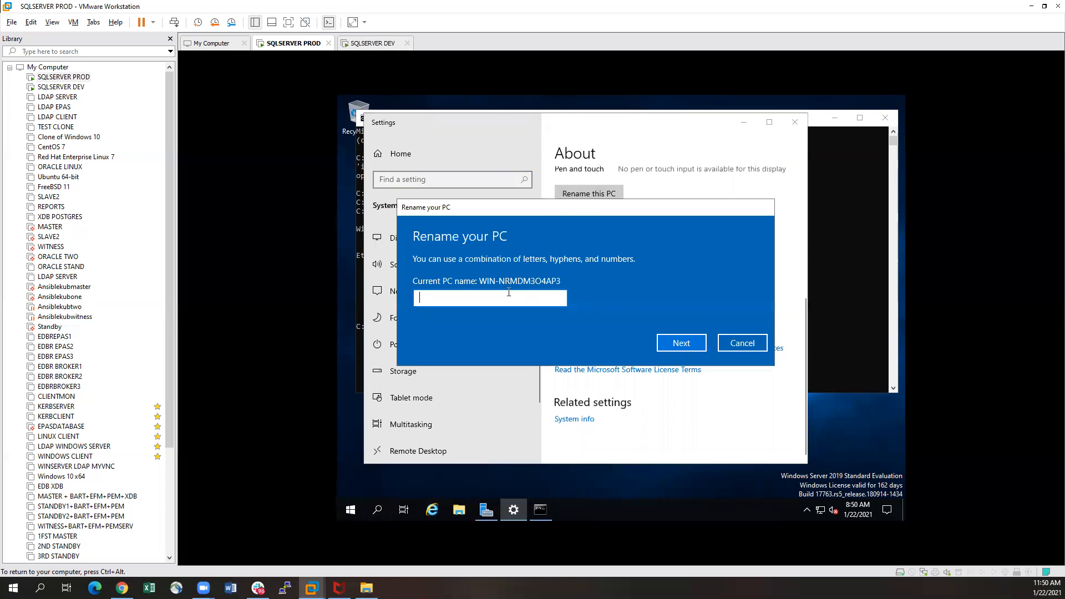
{"action": "type", "text": "sq"}
{"action": "type", "text": "SQLSERVER"}
{"action": "type", "text": "PROD"}
{"action": "left_click", "coordinate": [694, 344]}
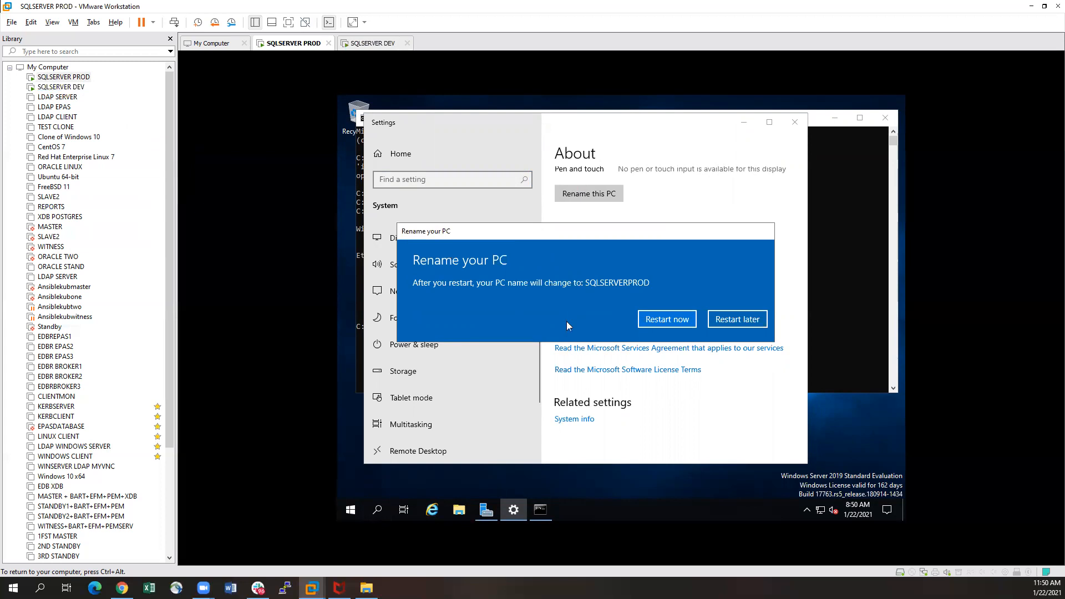
{"action": "left_click", "coordinate": [667, 319]}
{"action": "left_click", "coordinate": [704, 288]}
Switch to SQLSERVER DEV, unlock it and sign in as Administrator with the account password.
{"action": "left_click", "coordinate": [61, 89]}
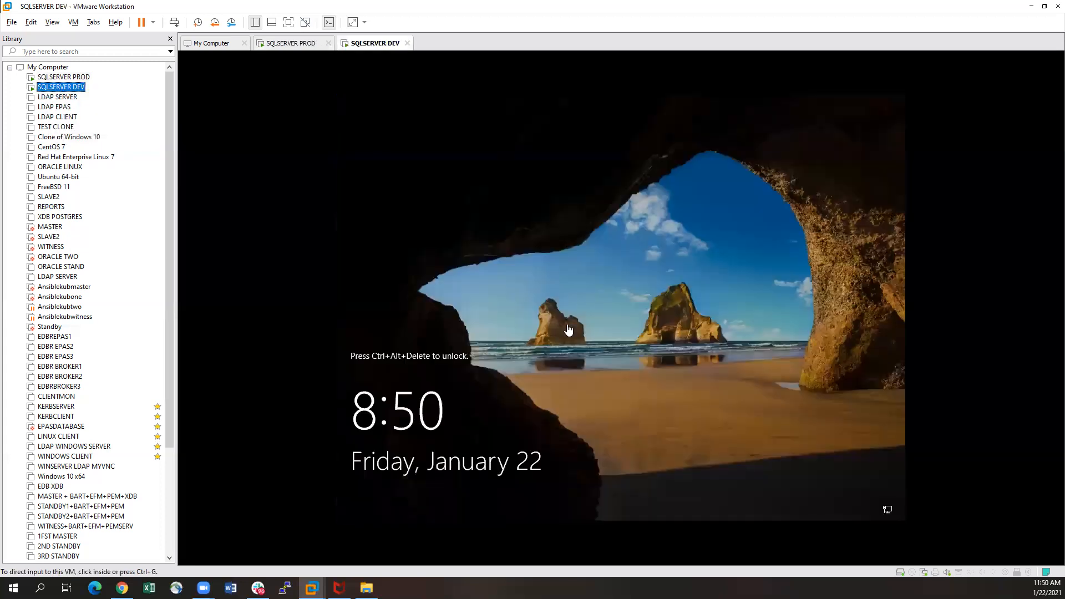
{"action": "left_click", "coordinate": [579, 326]}
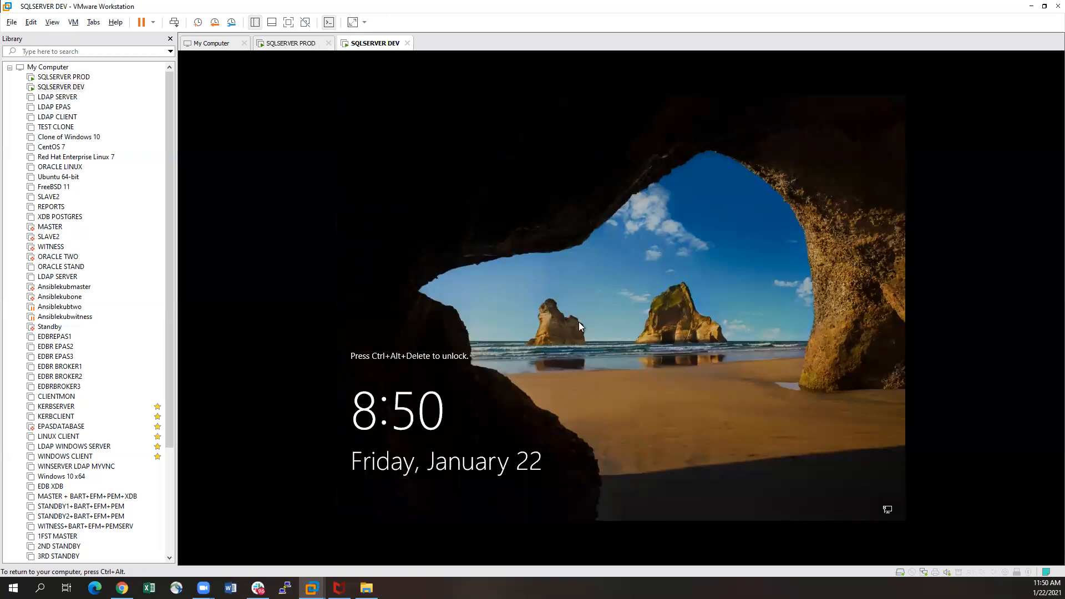
{"action": "key", "text": "ctrl+alt+Delete"}
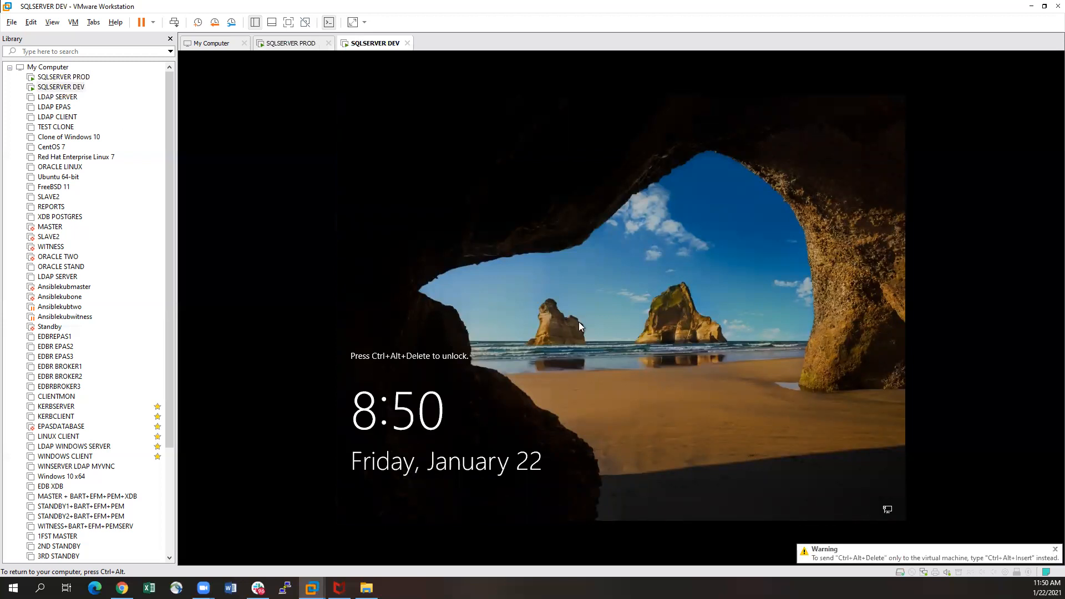
{"action": "key", "text": "ctrl+alt+Insert"}
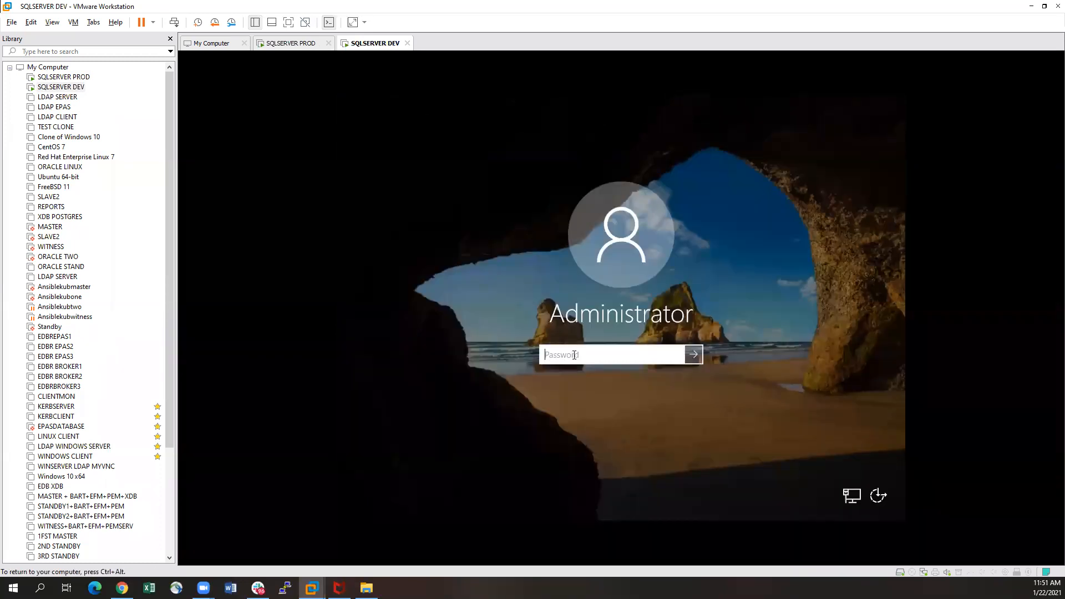
{"action": "type", "text": "•••••••••"}
{"action": "key", "text": "Return"}
Check the restart progress of SQLSERVER PROD, then return to SQLSERVER DEV and close the Server Manager pop-up.
{"action": "key", "text": "ctrl+alt"}
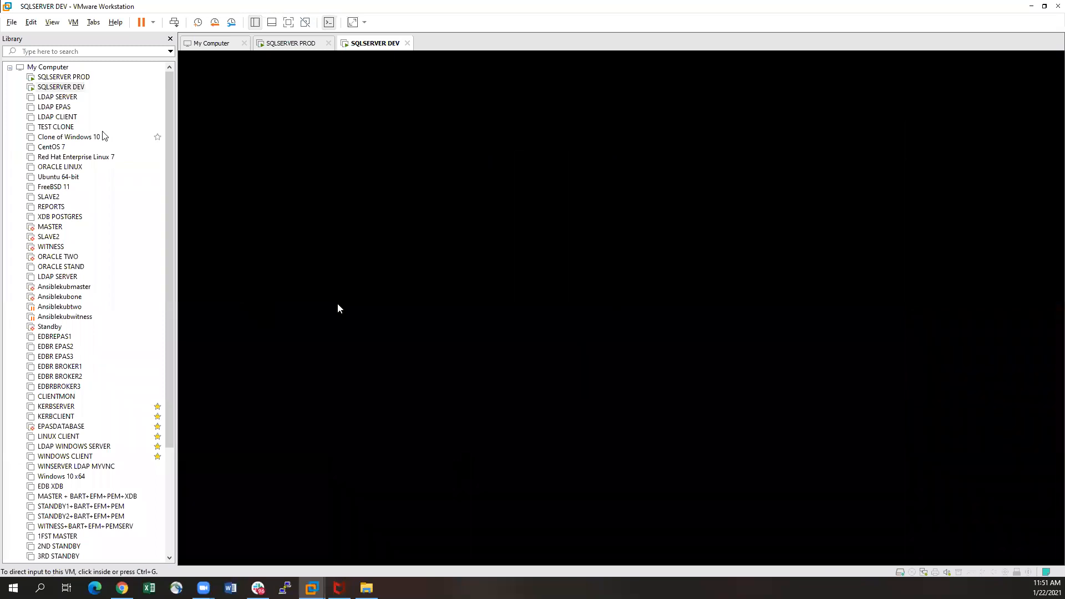
{"action": "left_click", "coordinate": [65, 79]}
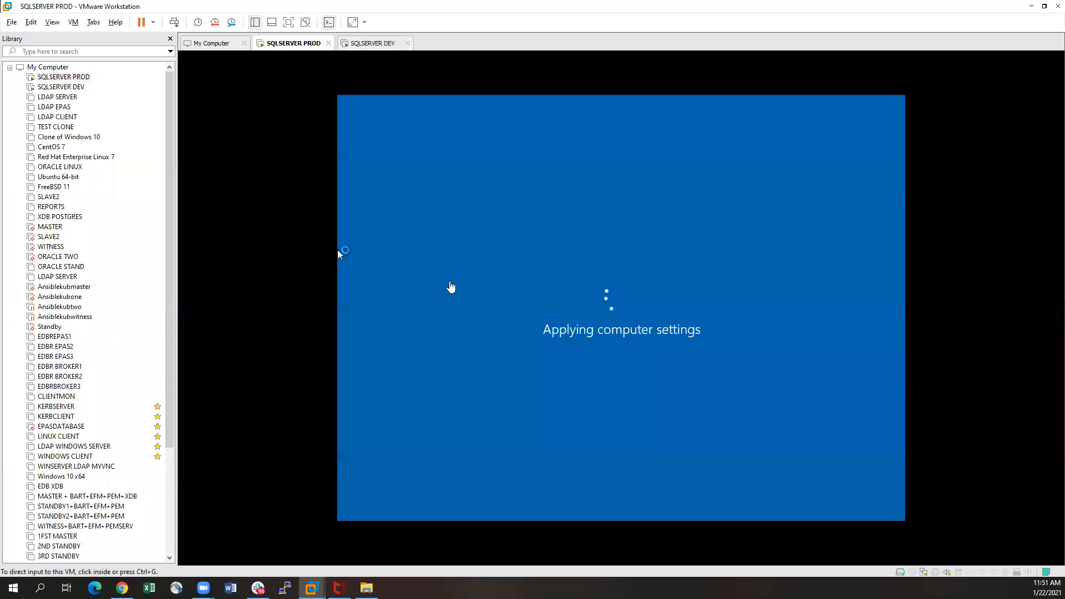
{"action": "left_click", "coordinate": [61, 87]}
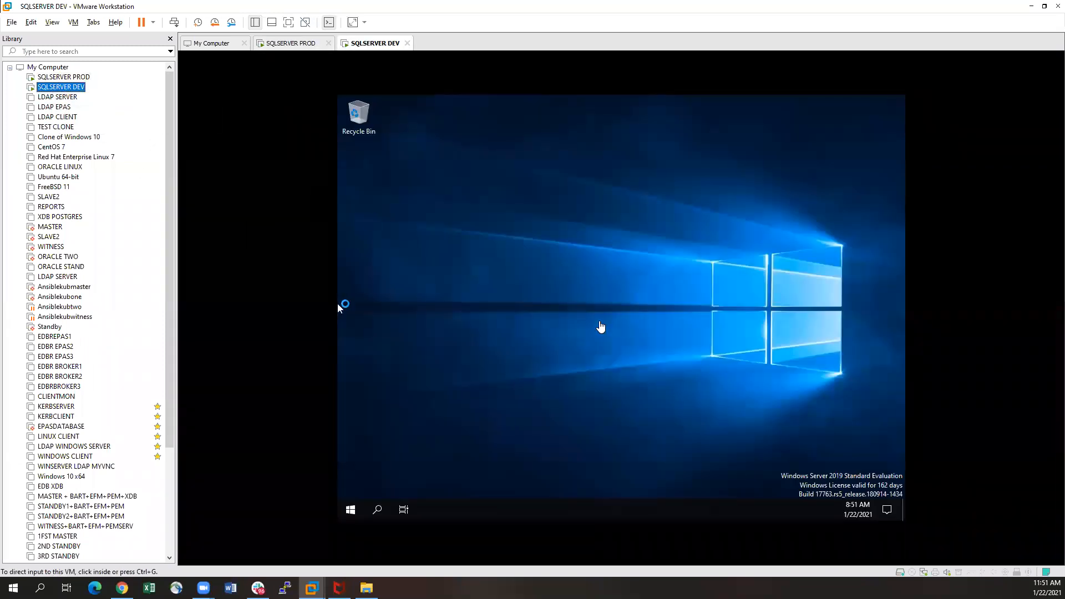
{"action": "left_click", "coordinate": [527, 331]}
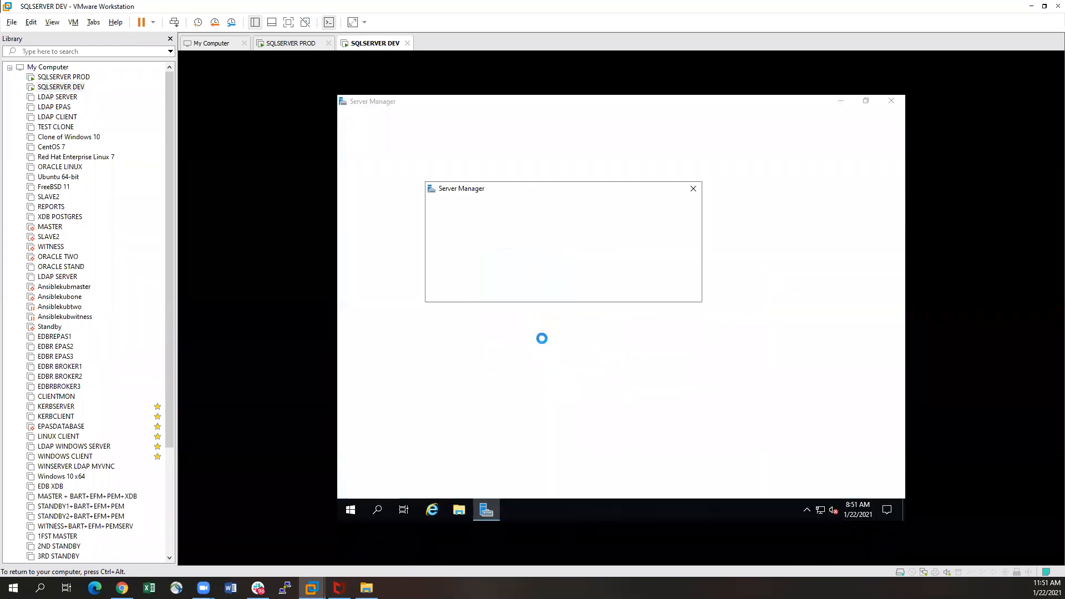
{"action": "left_click", "coordinate": [693, 188]}
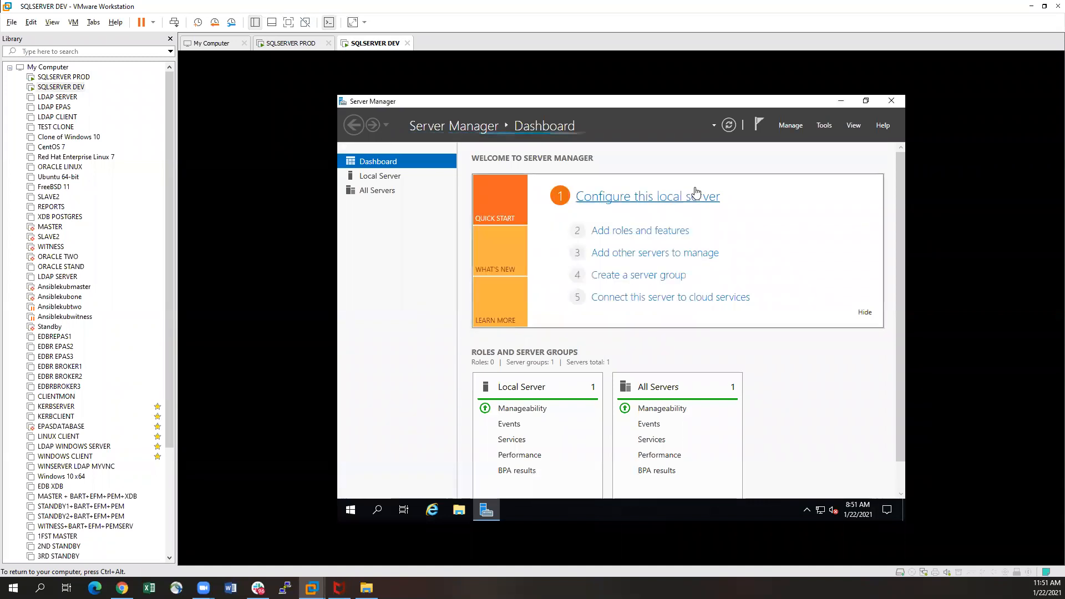
Switch to SQLSERVER PROD, unlock it and sign in as Administrator with the account password.
{"action": "left_click", "coordinate": [61, 77]}
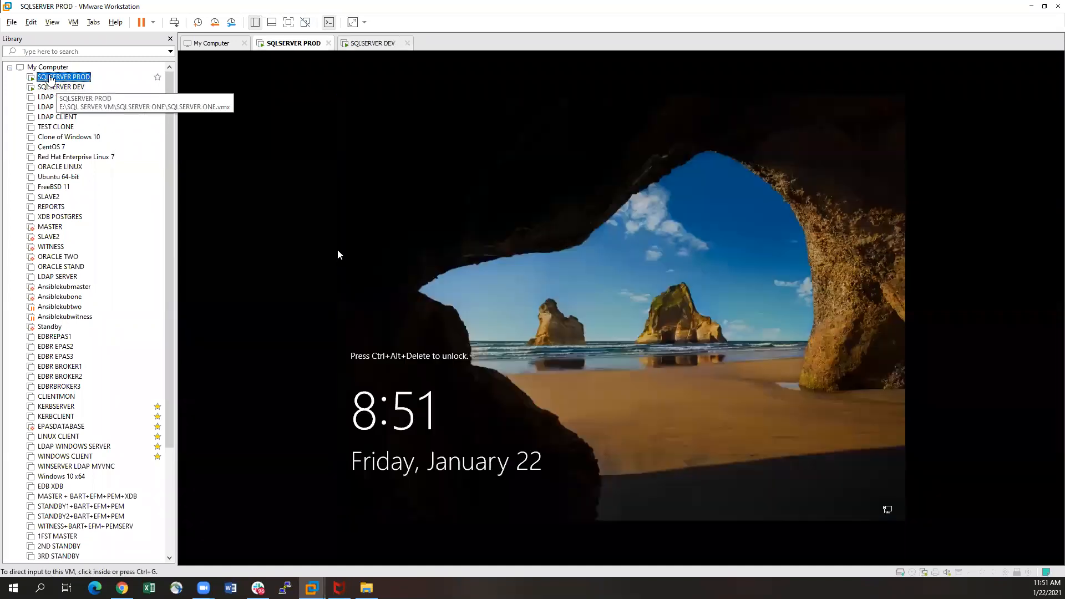
{"action": "left_click", "coordinate": [338, 254]}
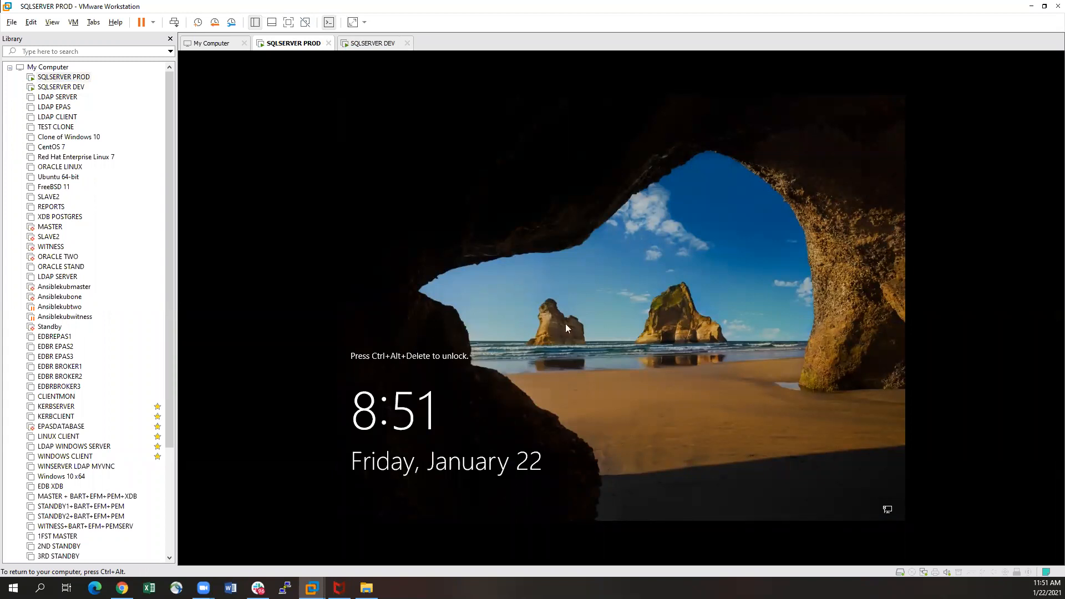
{"action": "key", "text": "ctrl+alt+Delete"}
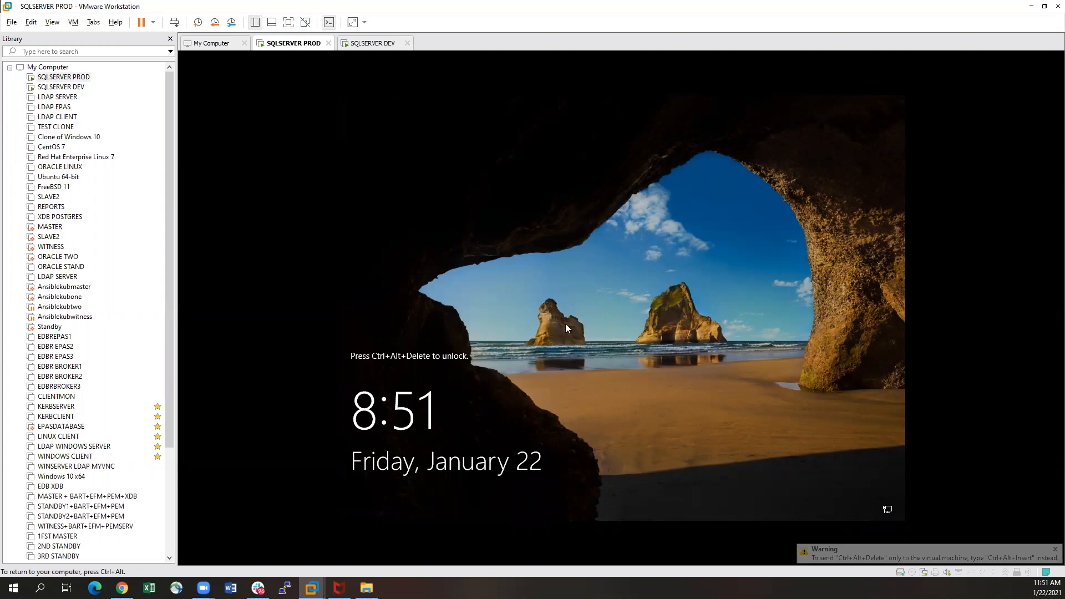
{"action": "key", "text": "ctrl+alt+Insert"}
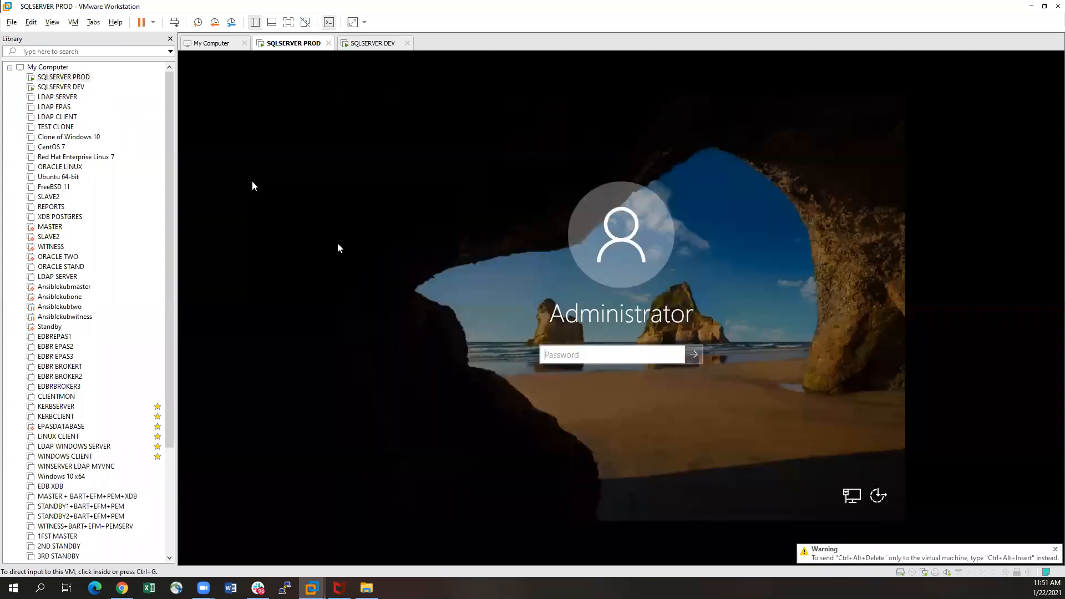
{"action": "type", "text": "••••••••••"}
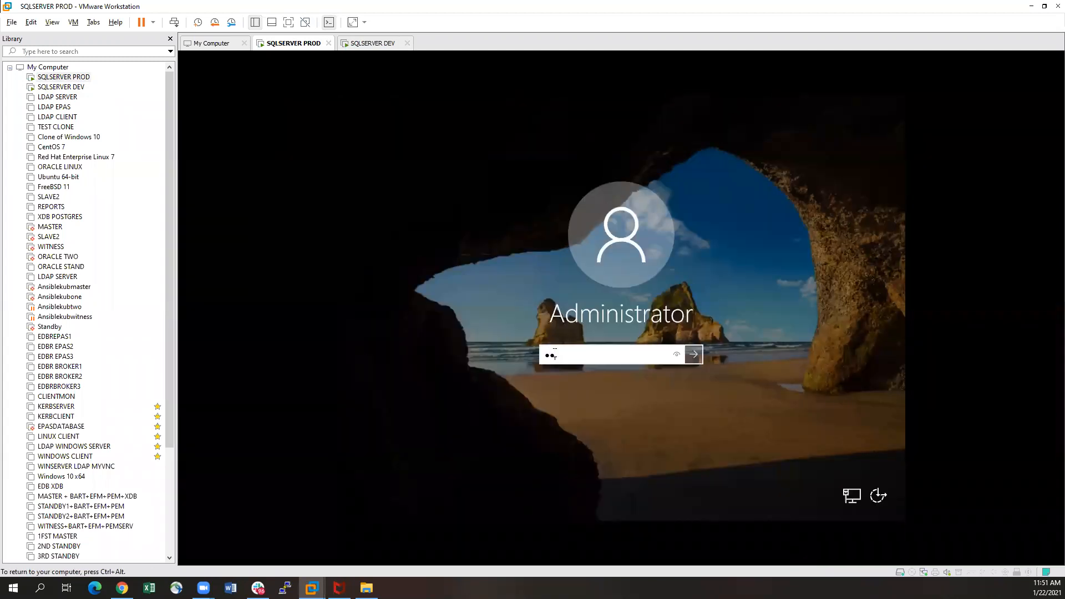
{"action": "key", "text": "Return"}
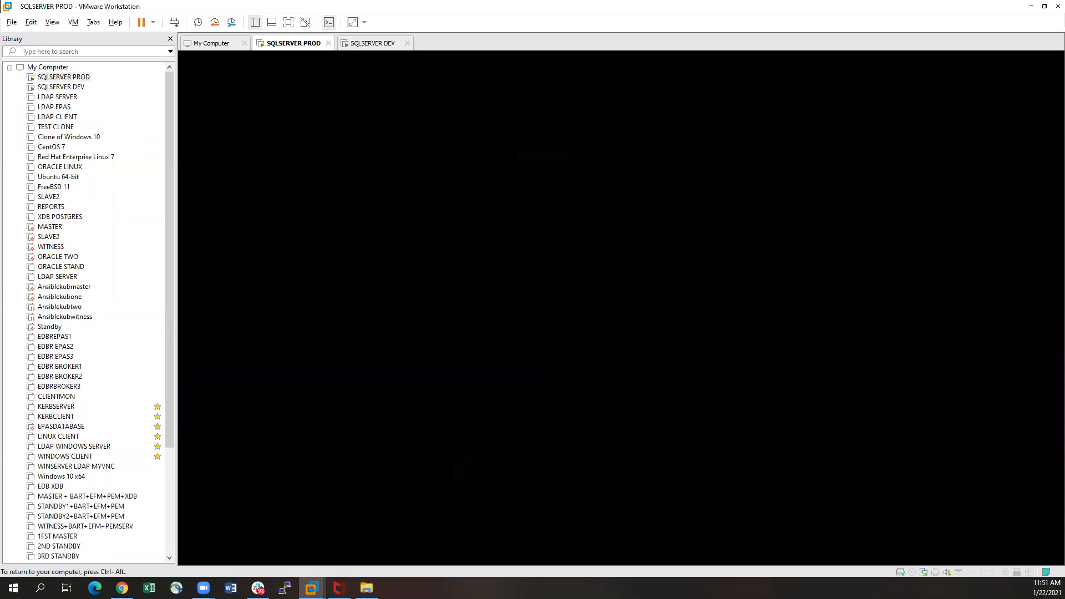
Switch to the SQLSERVER DEV virtual machine and open a Command Prompt there.
{"action": "left_click", "coordinate": [58, 88]}
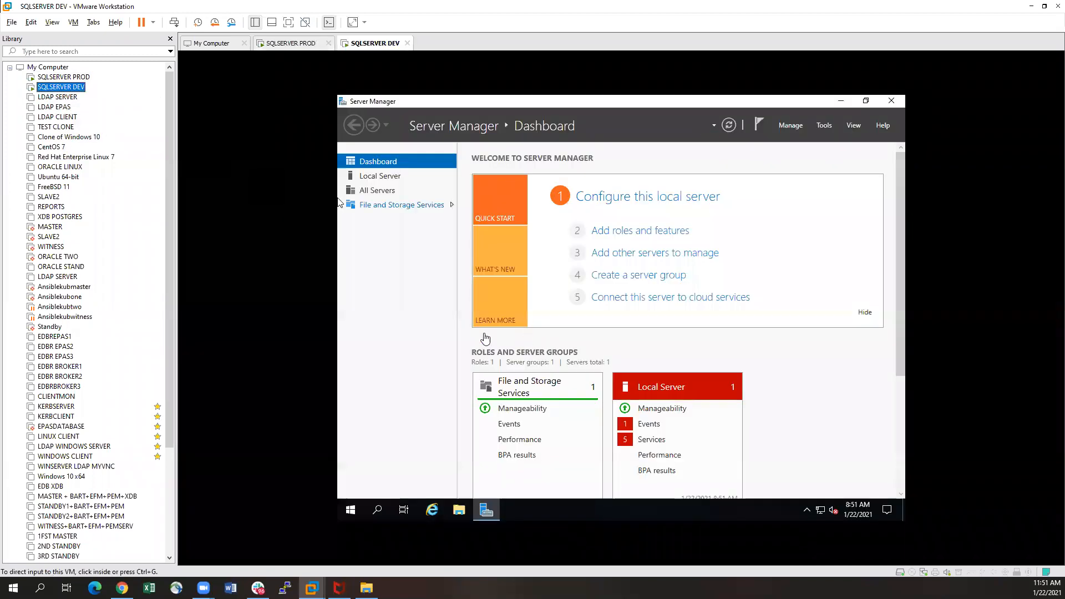
{"action": "left_click", "coordinate": [424, 333]}
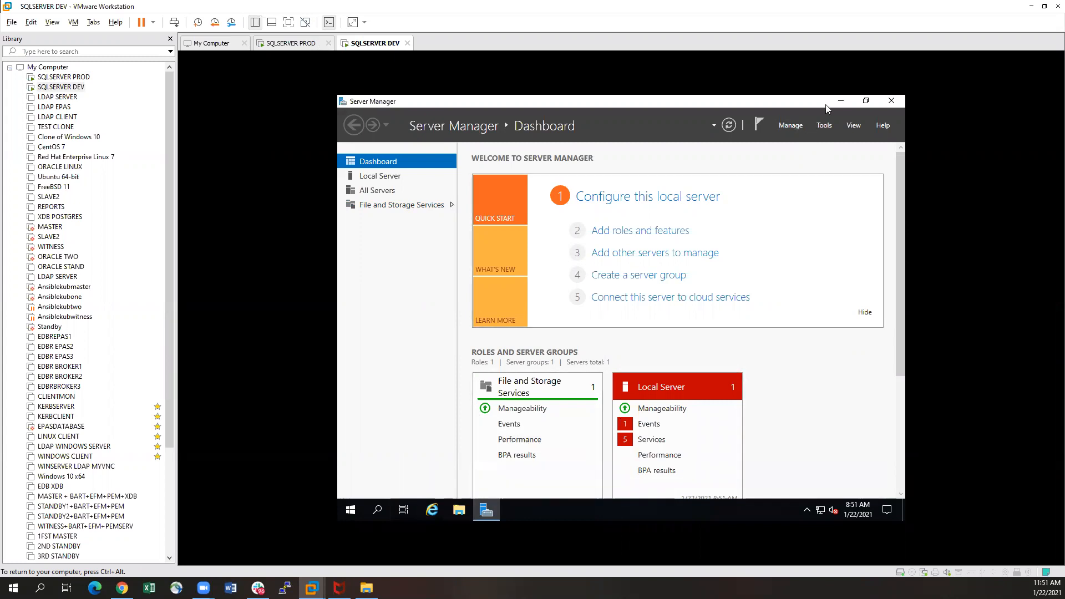
{"action": "left_click", "coordinate": [376, 511]}
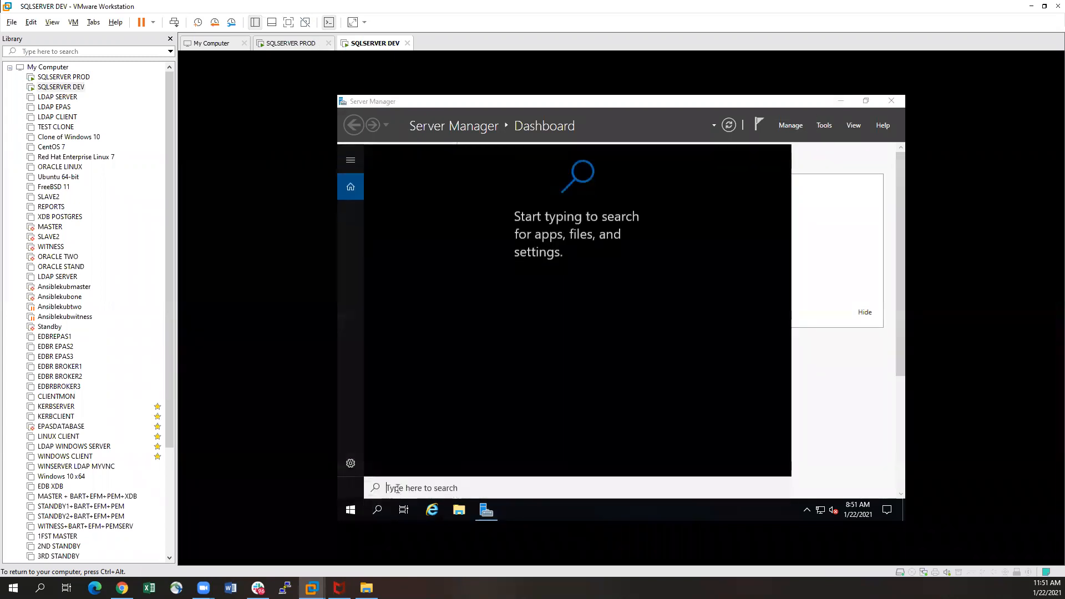
{"action": "type", "text": "cmd"}
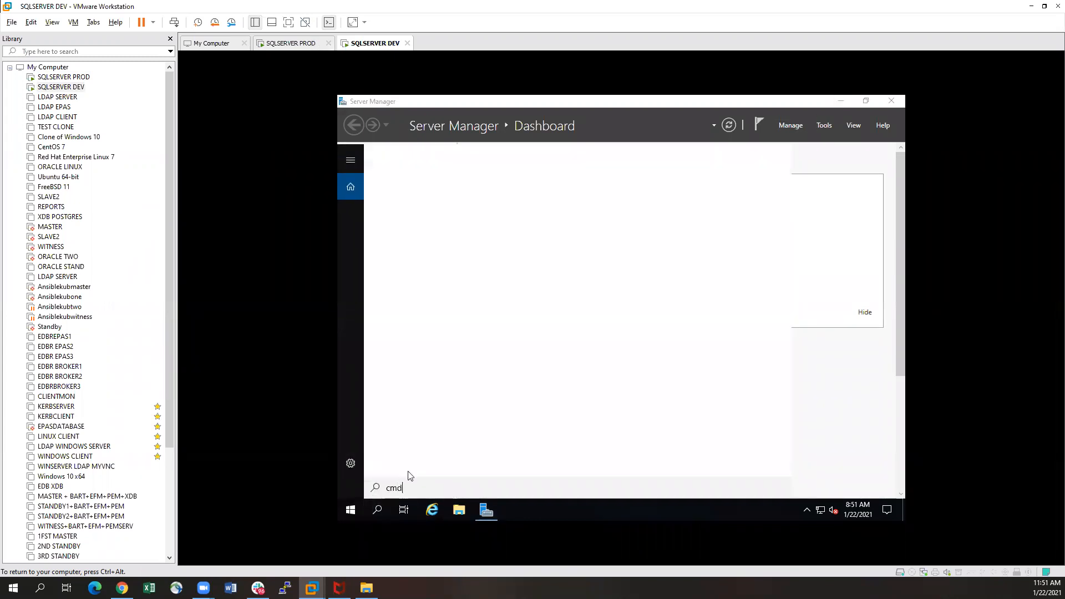
{"action": "key", "text": "Return"}
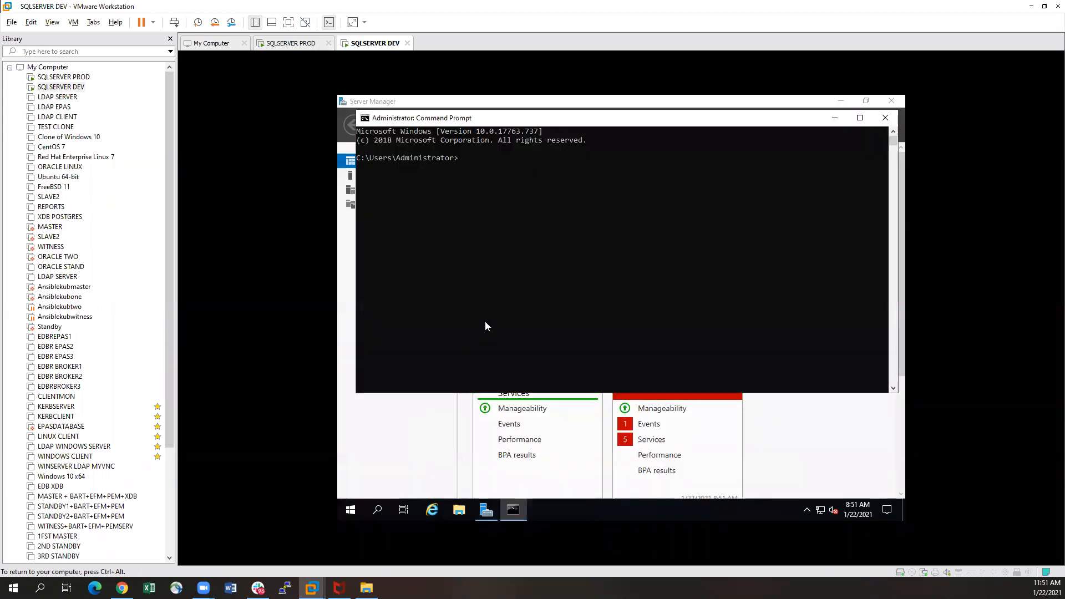
Run ipconfig on SQLSERVER DEV and check its IPv4 address.
{"action": "type", "text": "ipconfdig"}
{"action": "key", "text": "Return"}
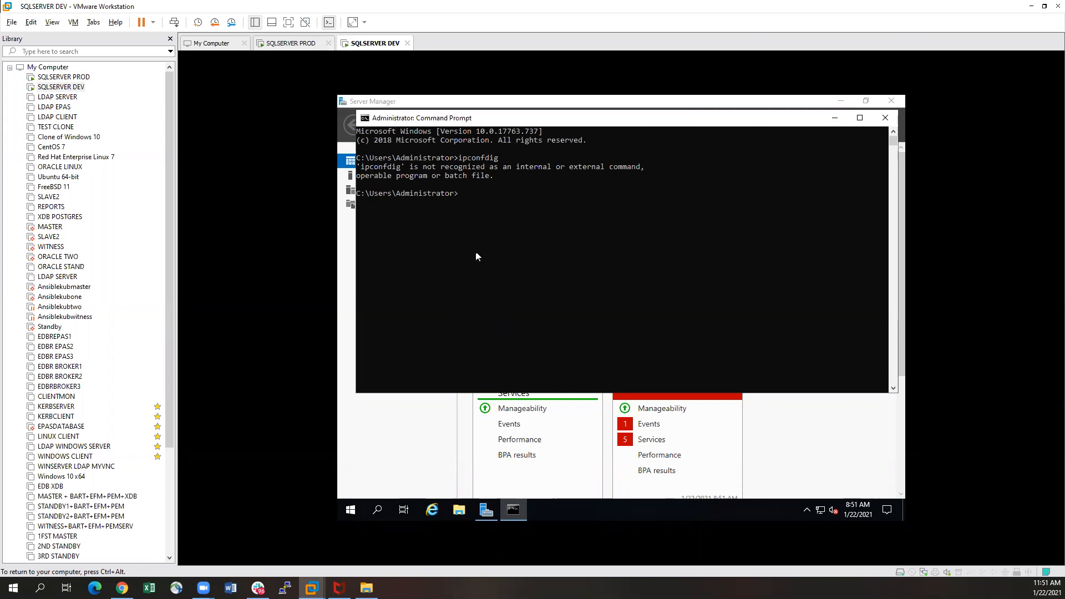
{"action": "type", "text": "ipconfig"}
{"action": "key", "text": "Return"}
{"action": "left_click_drag", "start_coordinate": [545, 273], "coordinate": [591, 272]}
{"action": "left_click", "coordinate": [594, 273]}
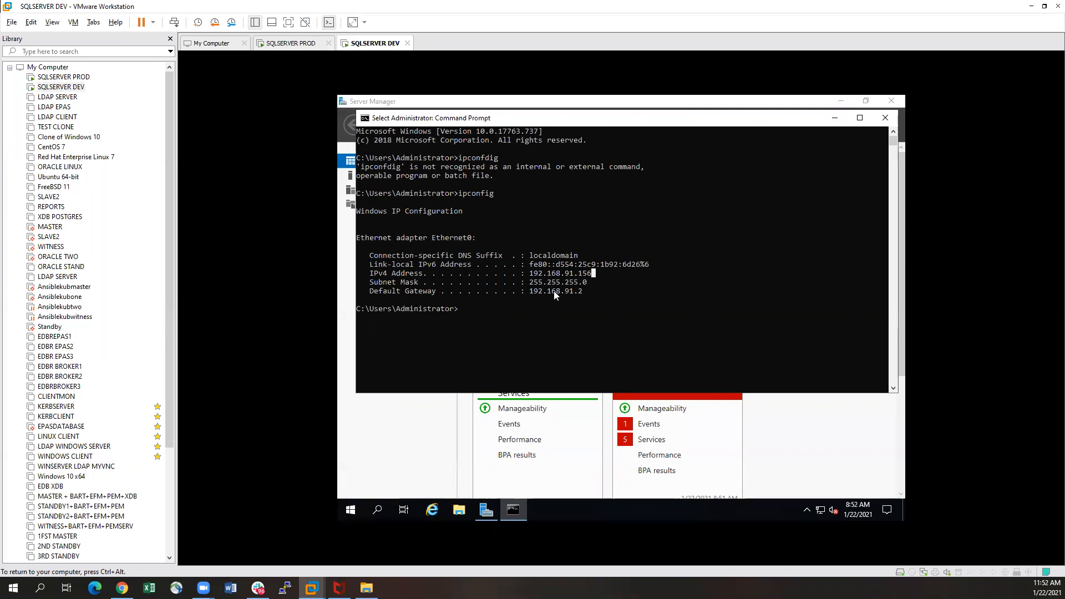
Switch to SQLSERVER PROD, close the Server Manager pop-up and open a Command Prompt.
{"action": "left_click", "coordinate": [62, 77]}
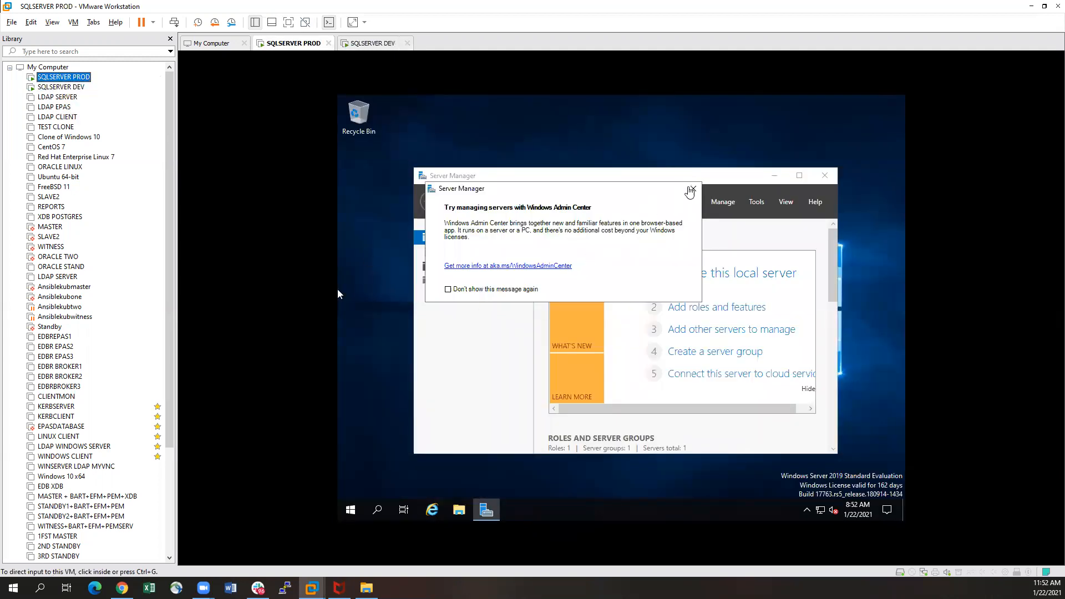
{"action": "left_click", "coordinate": [338, 289]}
{"action": "left_click", "coordinate": [693, 189]}
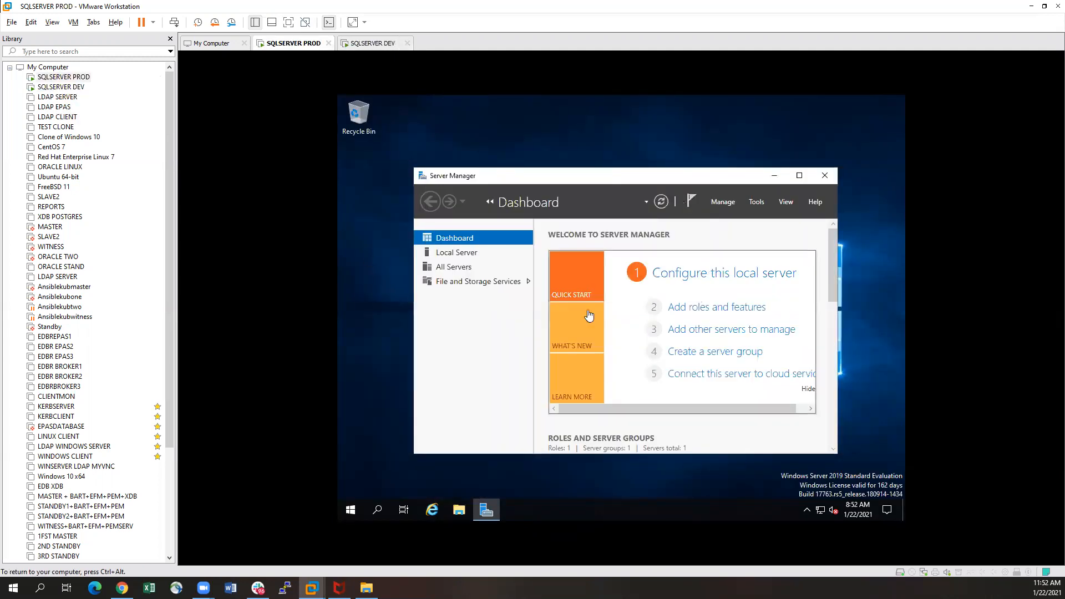
{"action": "left_click", "coordinate": [377, 510]}
{"action": "type", "text": "cmd"}
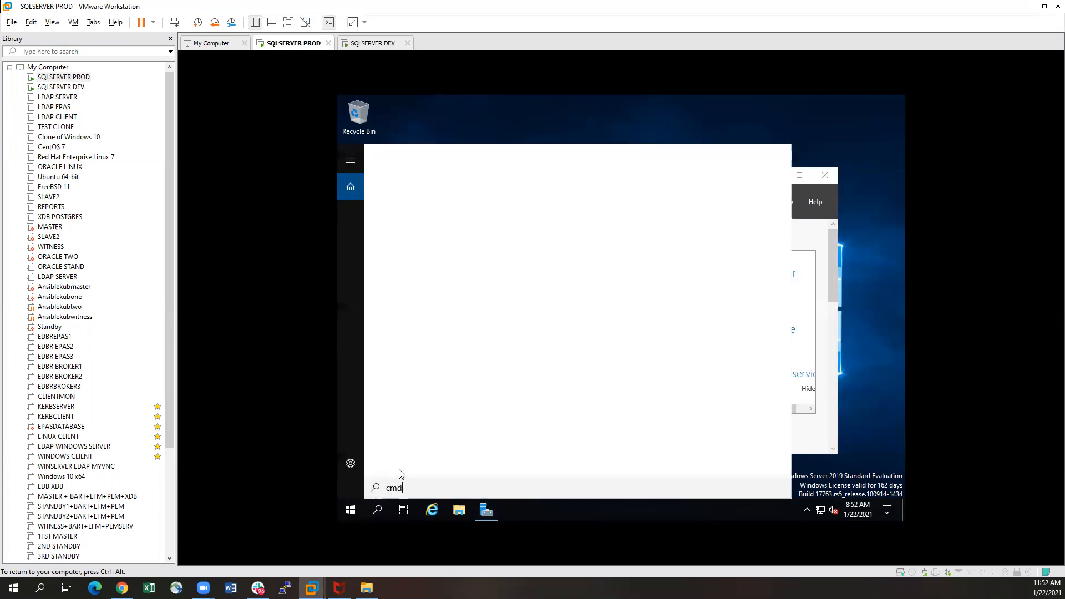
{"action": "key", "text": "Return"}
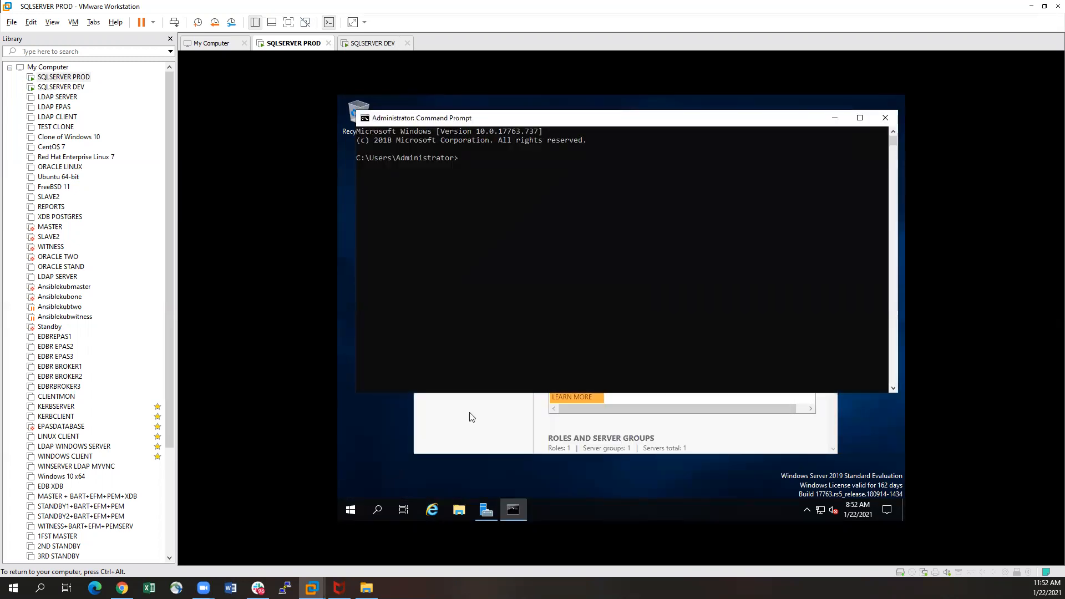
Run ipconfig on SQLSERVER PROD to check its IPv4 address, and minimize the Command Prompt.
{"action": "type", "text": "ipconfig"}
{"action": "key", "text": "Return"}
{"action": "left_click_drag", "start_coordinate": [595, 236], "coordinate": [554, 239]}
{"action": "left_click", "coordinate": [553, 239]}
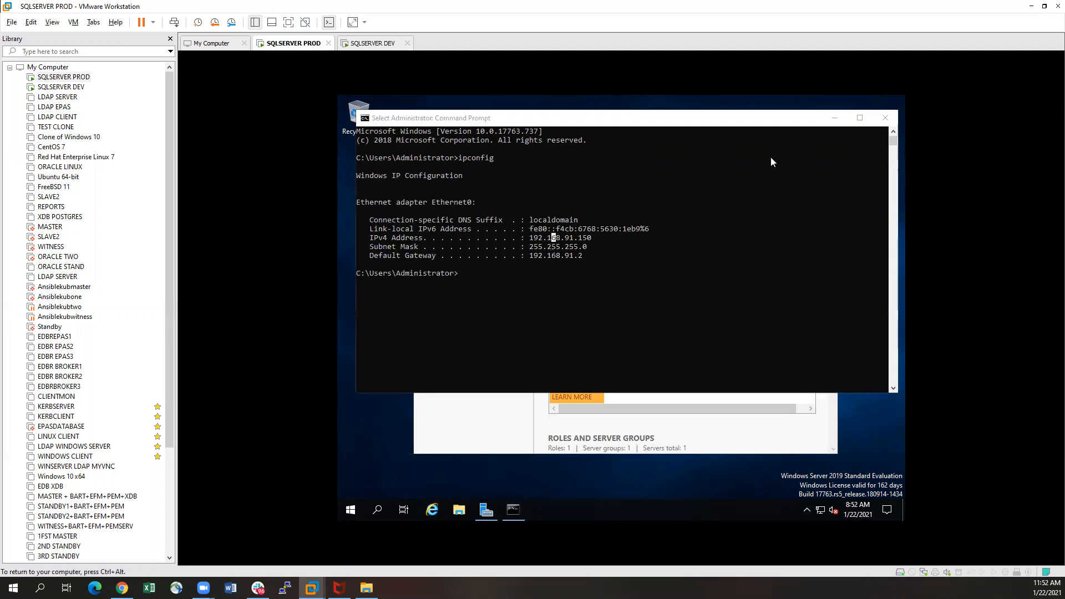
{"action": "left_click", "coordinate": [829, 120]}
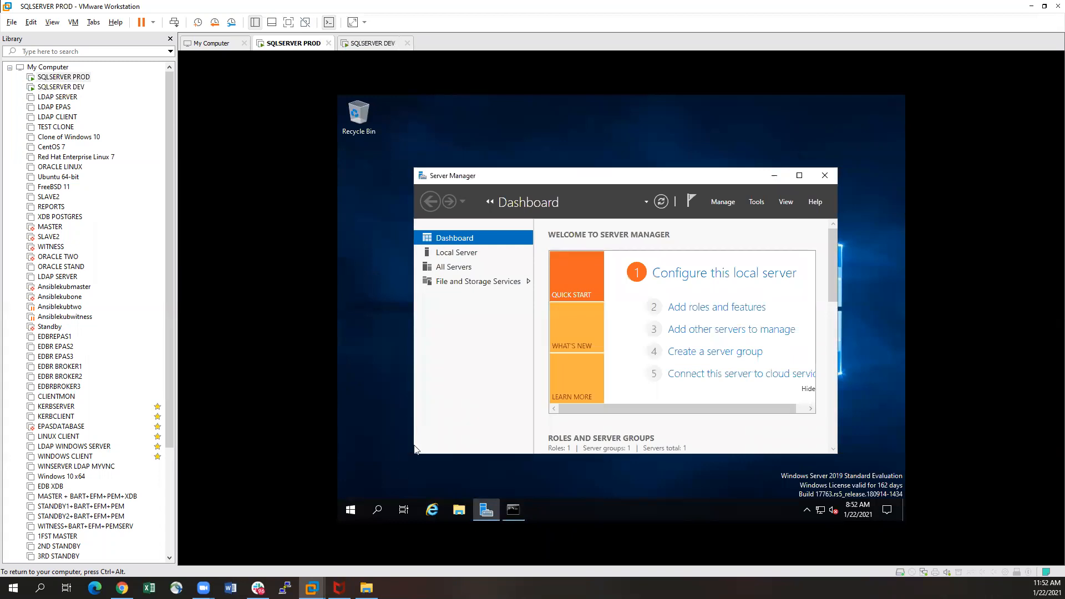
Find Notepad on SQLSERVER PROD and run it as administrator.
{"action": "left_click", "coordinate": [378, 511]}
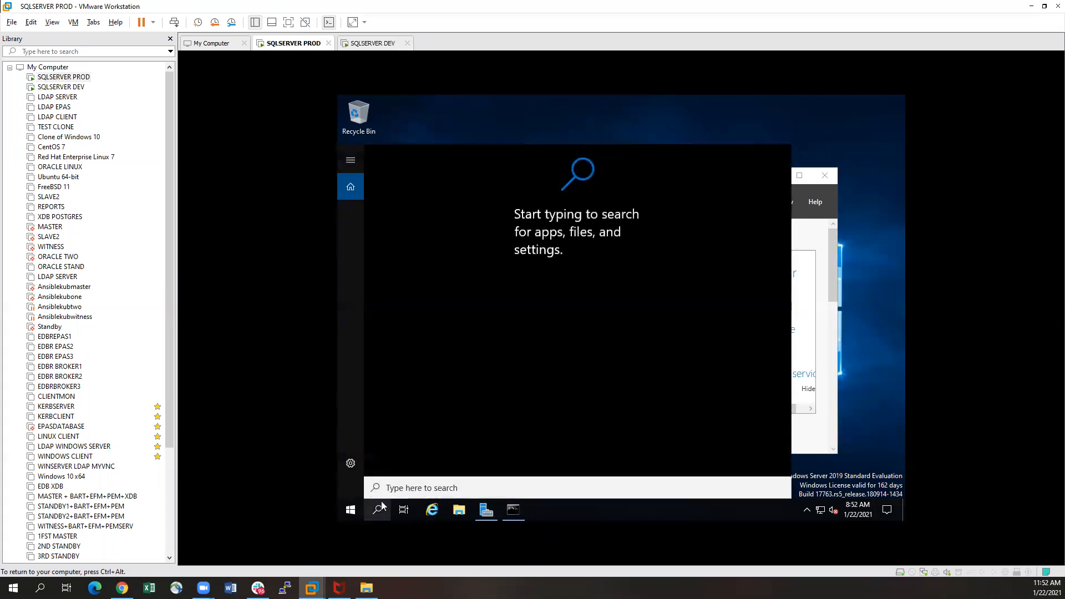
{"action": "type", "text": "note"}
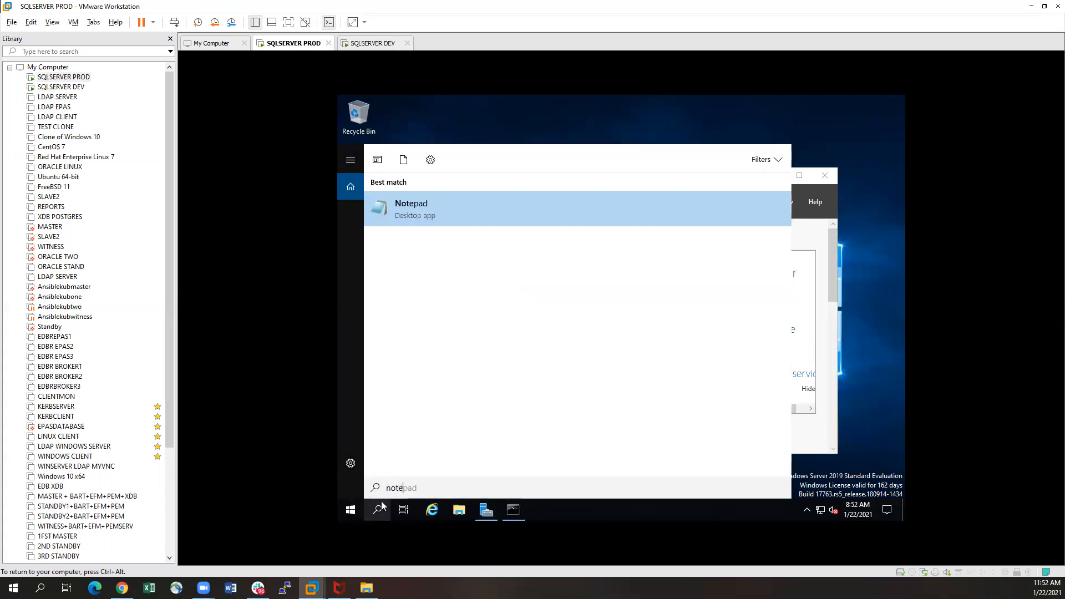
{"action": "right_click", "coordinate": [414, 209]}
{"action": "left_click", "coordinate": [478, 227]}
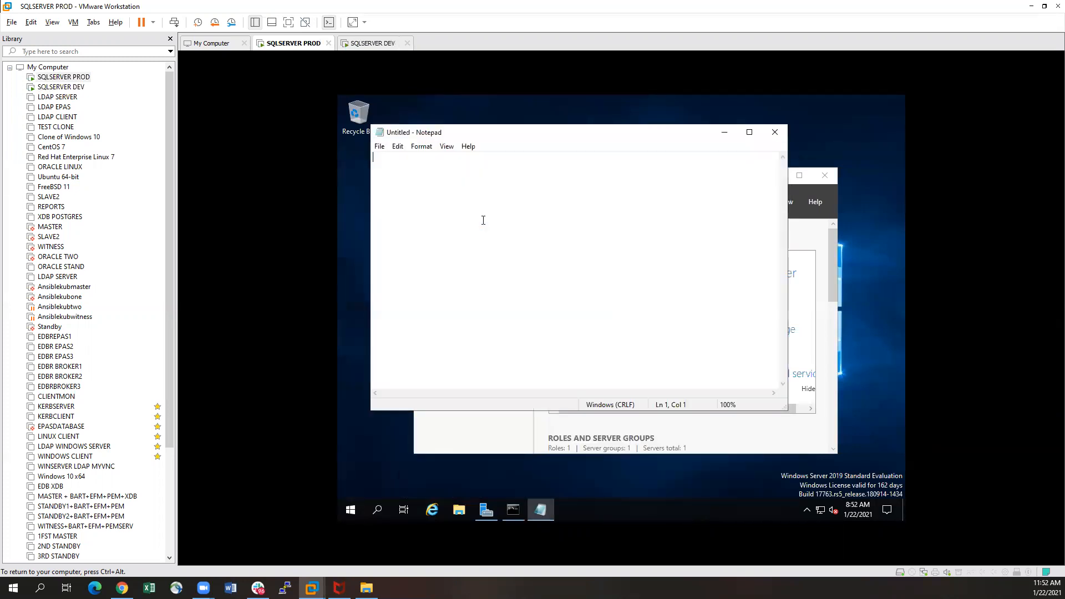
Start opening a file in Notepad and browse to C:\Windows\System32\drivers\etc.
{"action": "left_click", "coordinate": [380, 146]}
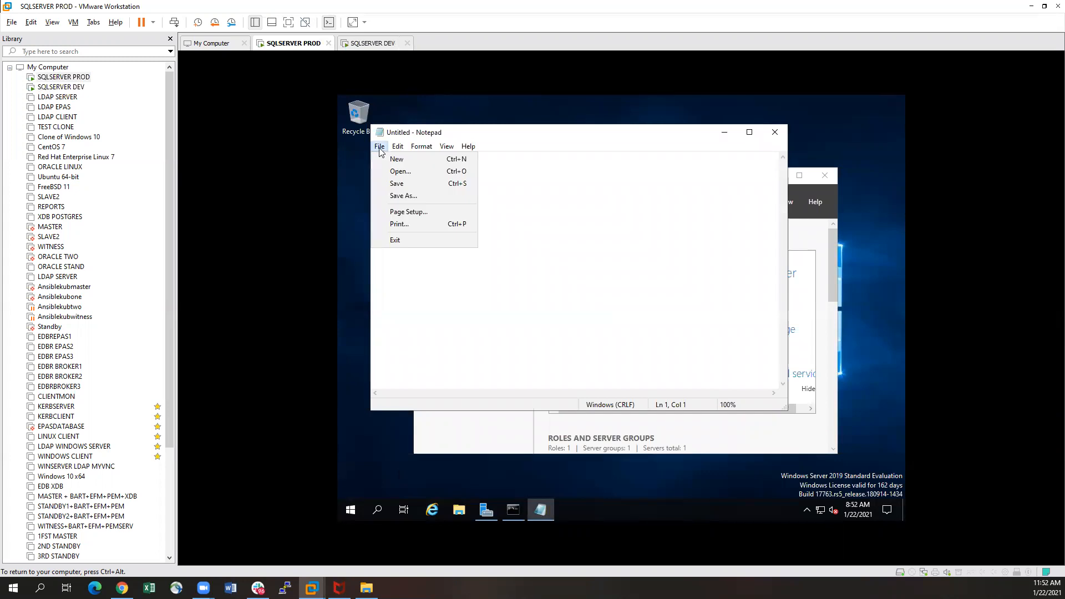
{"action": "left_click", "coordinate": [413, 177]}
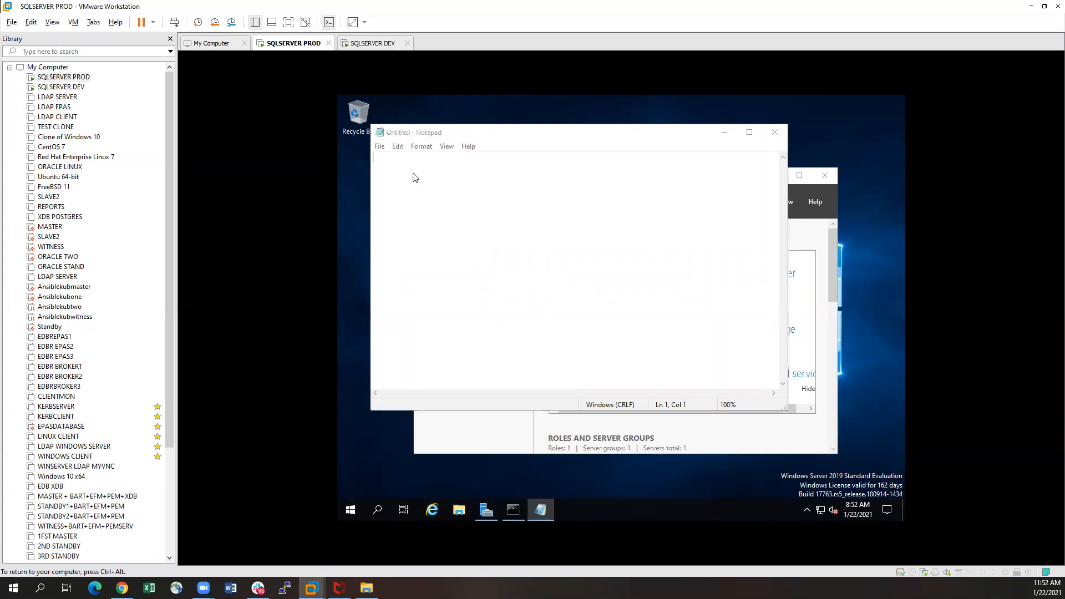
{"action": "left_click", "coordinate": [415, 293]}
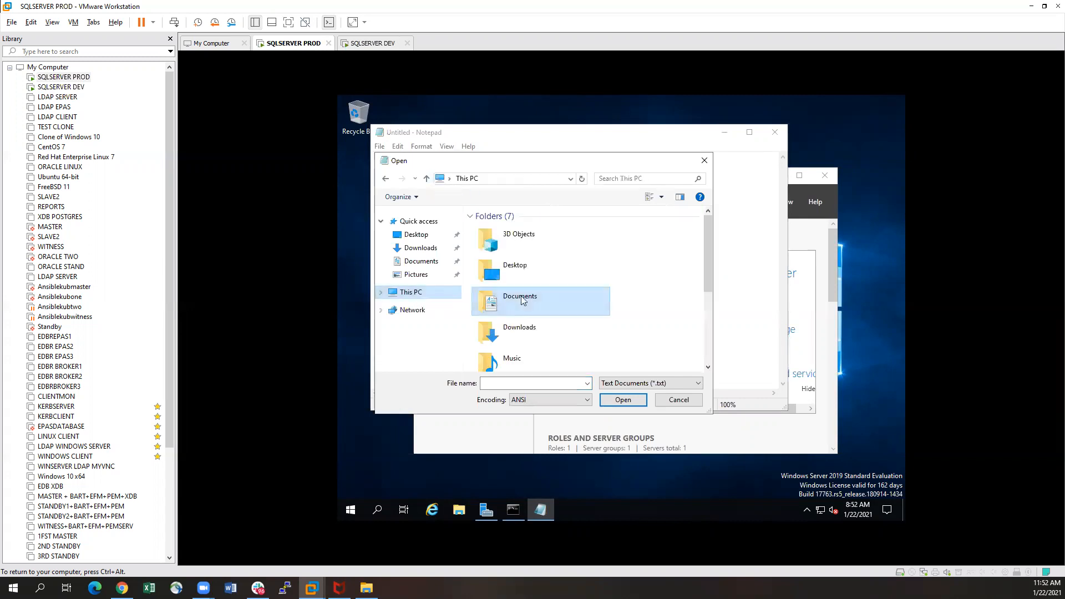
{"action": "scroll", "coordinate": [577, 339], "scroll_direction": "down", "scroll_amount": 3}
{"action": "double_click", "coordinate": [537, 316]}
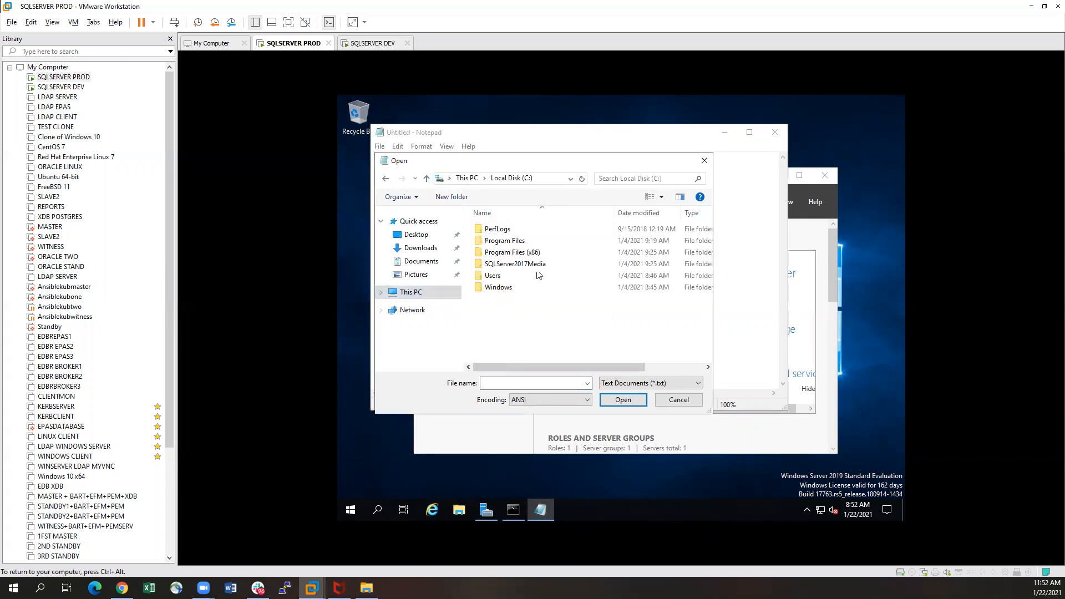
{"action": "double_click", "coordinate": [498, 287]}
{"action": "scroll", "coordinate": [538, 253], "scroll_direction": "down", "scroll_amount": 7}
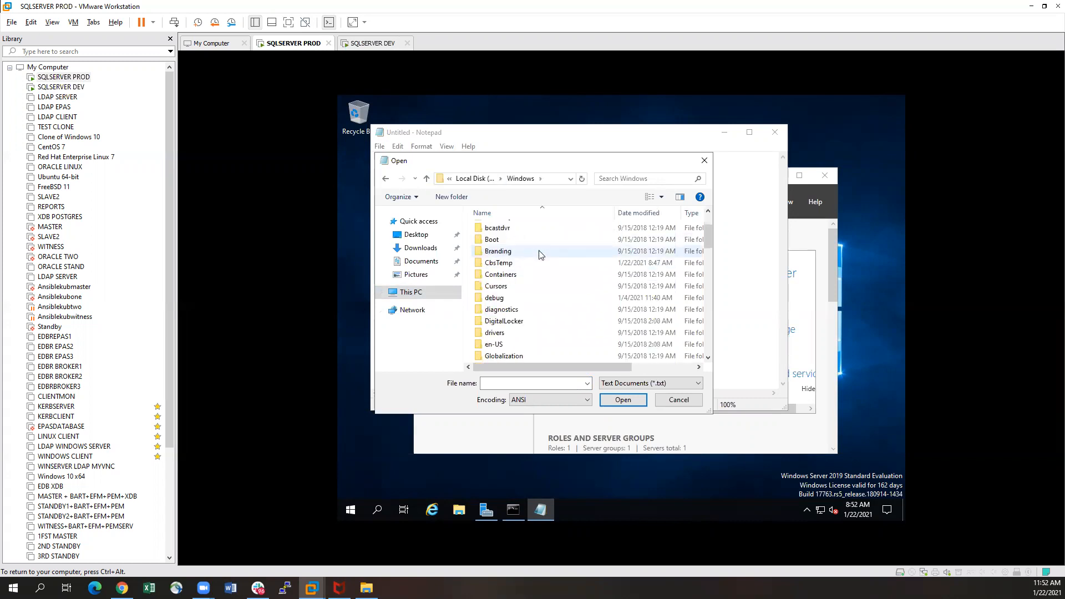
{"action": "scroll", "coordinate": [538, 253], "scroll_direction": "down", "scroll_amount": 11}
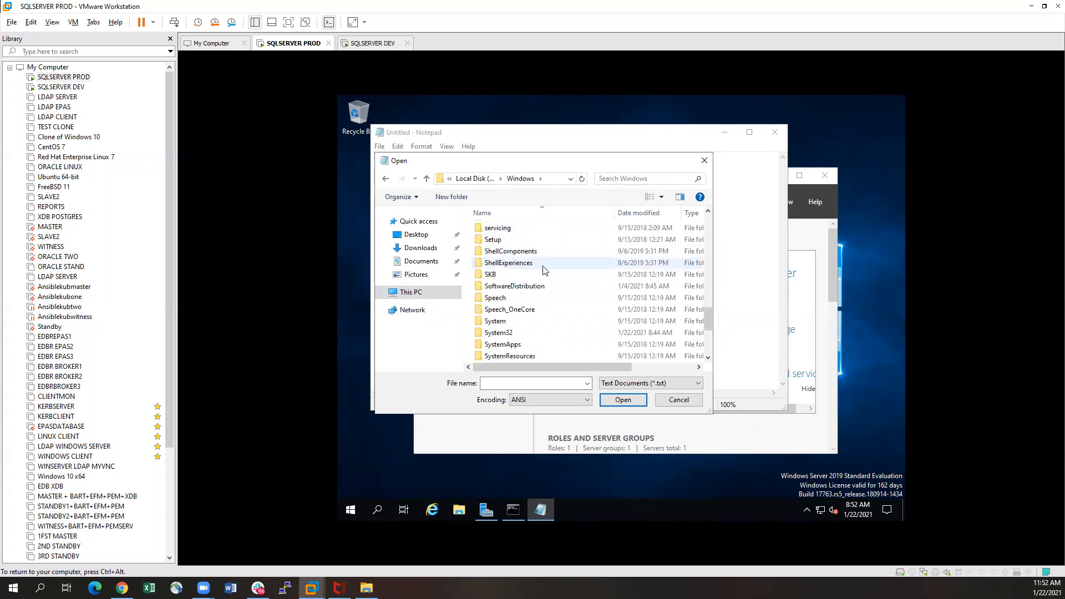
{"action": "double_click", "coordinate": [522, 264]}
{"action": "scroll", "coordinate": [531, 269], "scroll_direction": "down", "scroll_amount": 2}
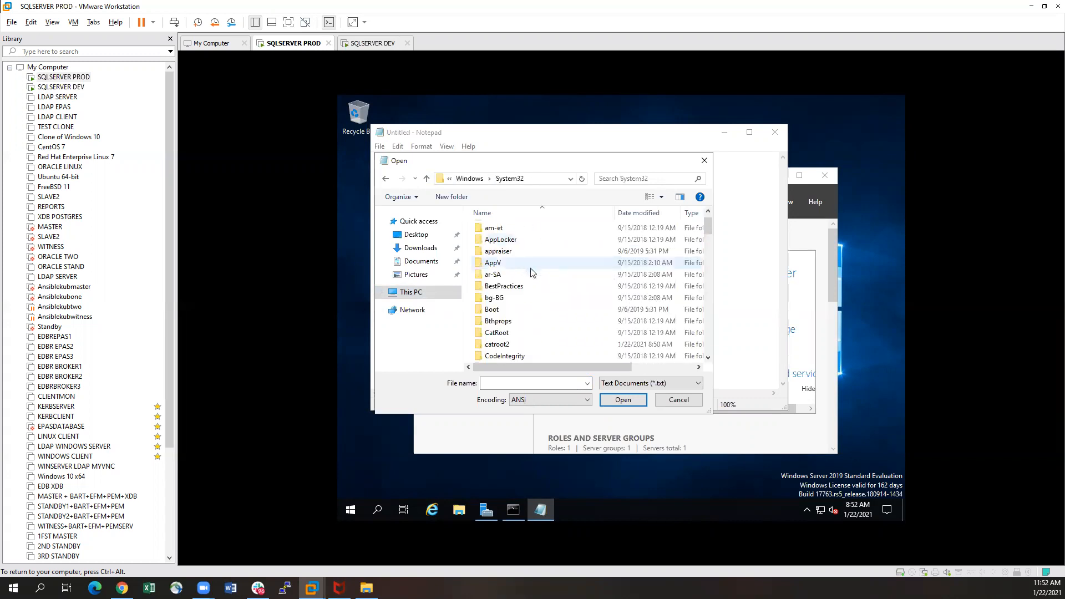
{"action": "scroll", "coordinate": [530, 273], "scroll_direction": "down", "scroll_amount": 5}
{"action": "left_click", "coordinate": [516, 275]}
{"action": "double_click", "coordinate": [517, 275]}
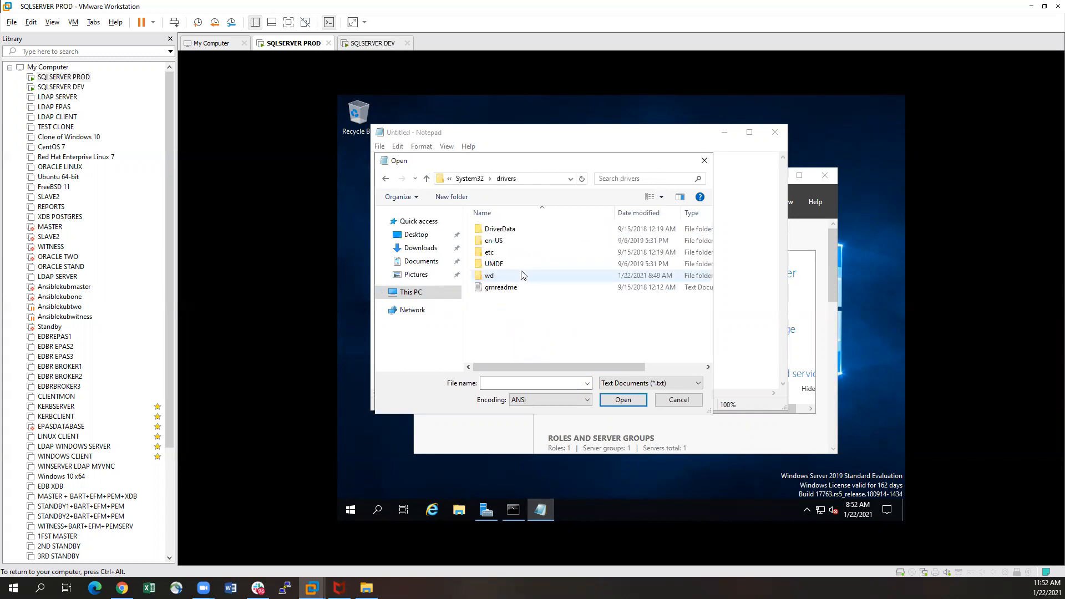
{"action": "double_click", "coordinate": [497, 252]}
Show all file types in the etc folder and open the hosts file.
{"action": "left_click", "coordinate": [661, 384]}
{"action": "left_click", "coordinate": [659, 402]}
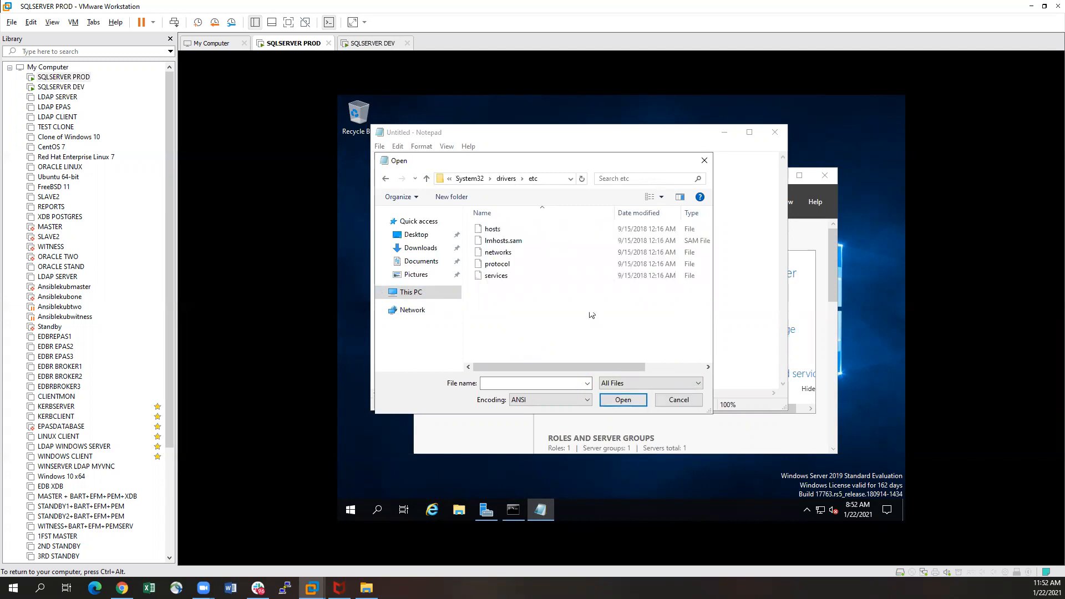
{"action": "double_click", "coordinate": [500, 228]}
Add the entry "192.168.91.150 sqlserverproduction" at the end of the hosts file.
{"action": "left_click", "coordinate": [406, 371]}
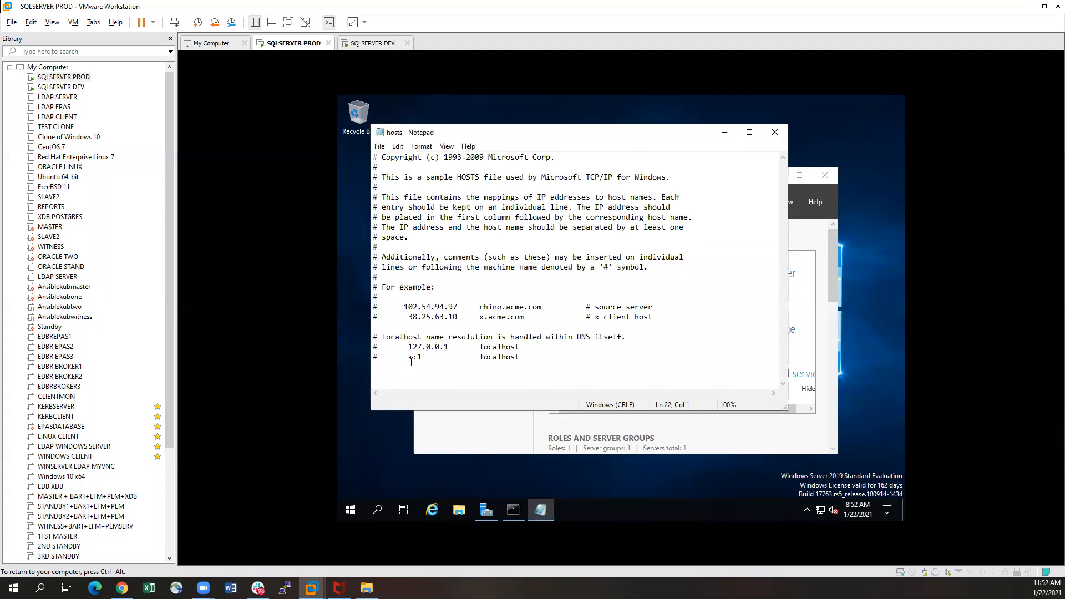
{"action": "type", "text": "192.168.91.150 sqlservertprod"}
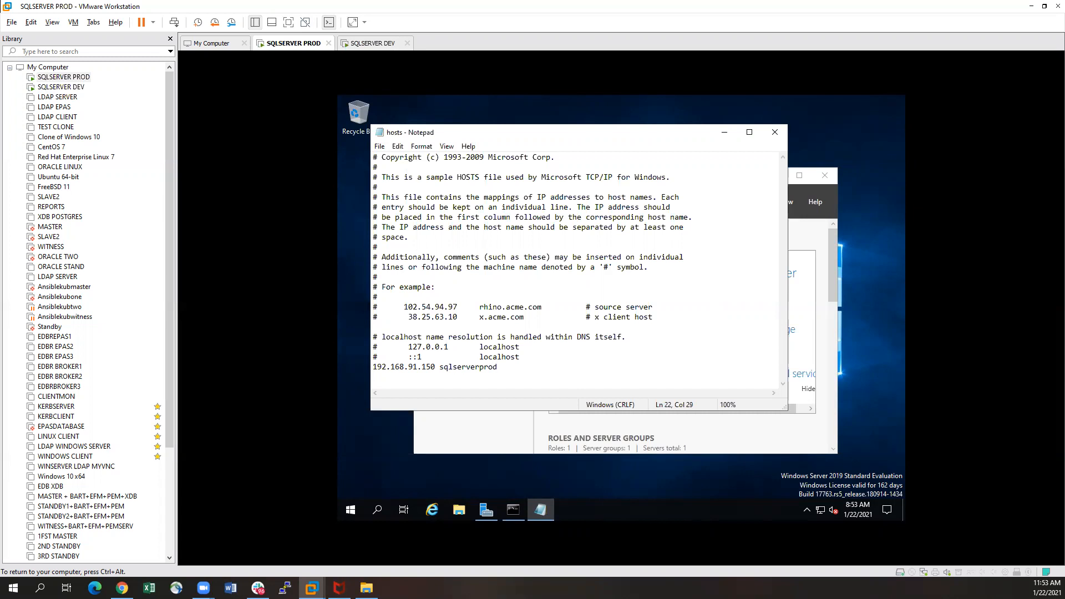
{"action": "type", "text": "uction"}
Add the entry "192.168.91.156 sqlserverdevelop" on the next line of the hosts file and switch to SQLSERVER DEV.
{"action": "type", "text": "92.168.91.1"}
{"action": "type", "text": "56"}
{"action": "type", "text": " sqlsewrver"}
{"action": "key", "text": "BackSpace"}
{"action": "key", "text": "BackSpace"}
{"action": "key", "text": "BackSpace"}
{"action": "key", "text": "BackSpace"}
{"action": "type", "text": "serverdevelop"}
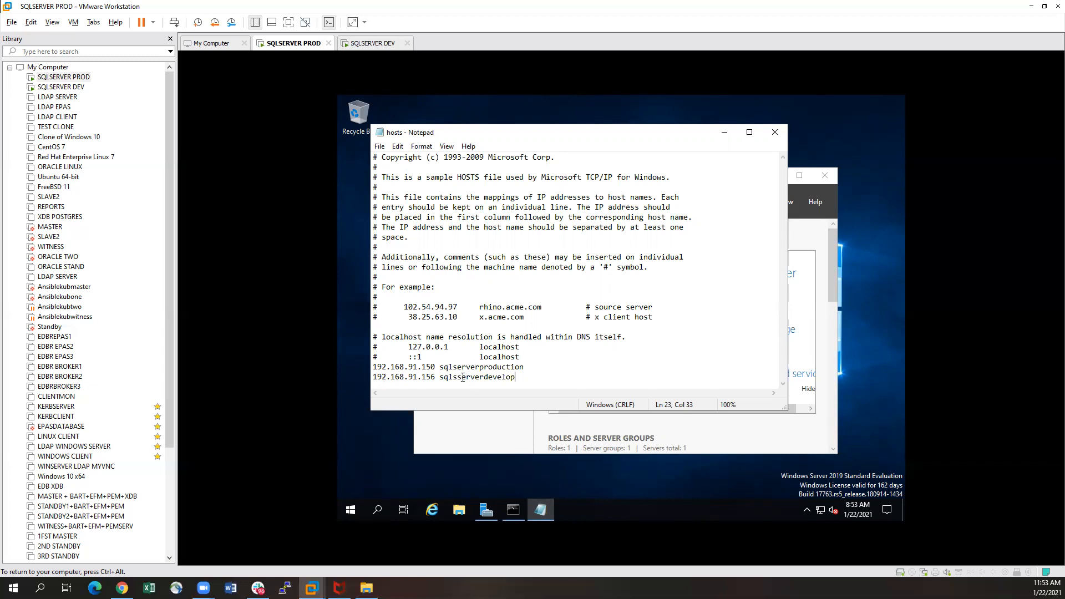
{"action": "key", "text": "BackSpace"}
{"action": "left_click", "coordinate": [56, 87]}
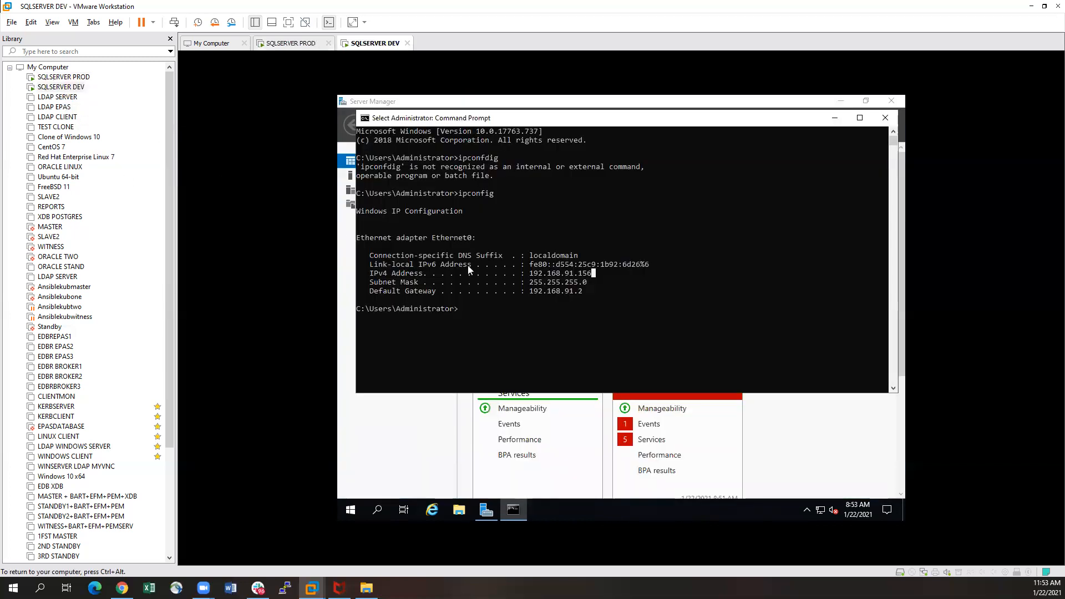
{"action": "left_click", "coordinate": [377, 510]}
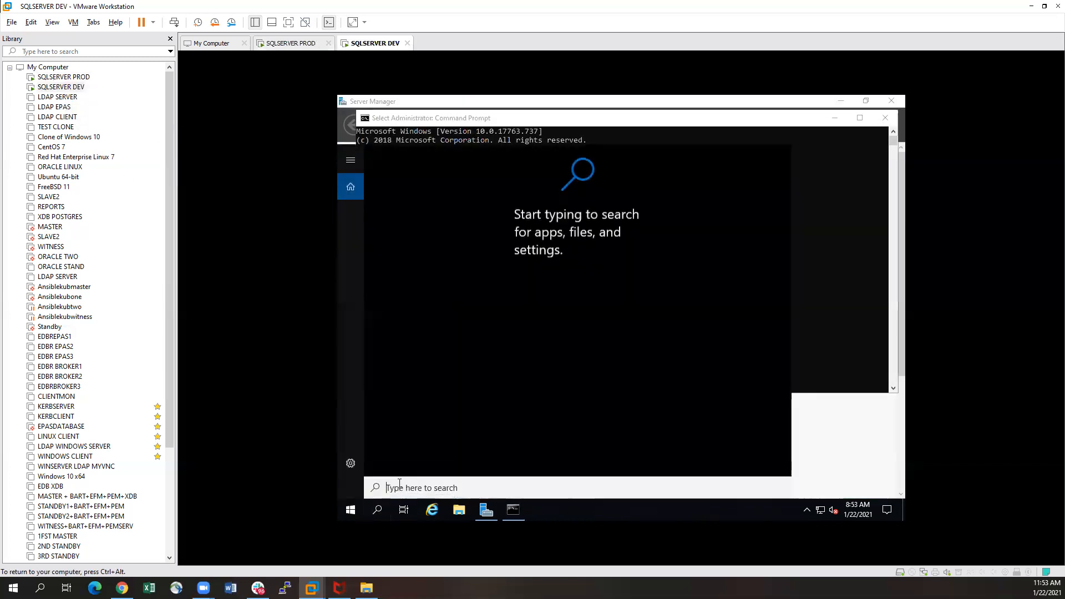
{"action": "type", "text": "note"}
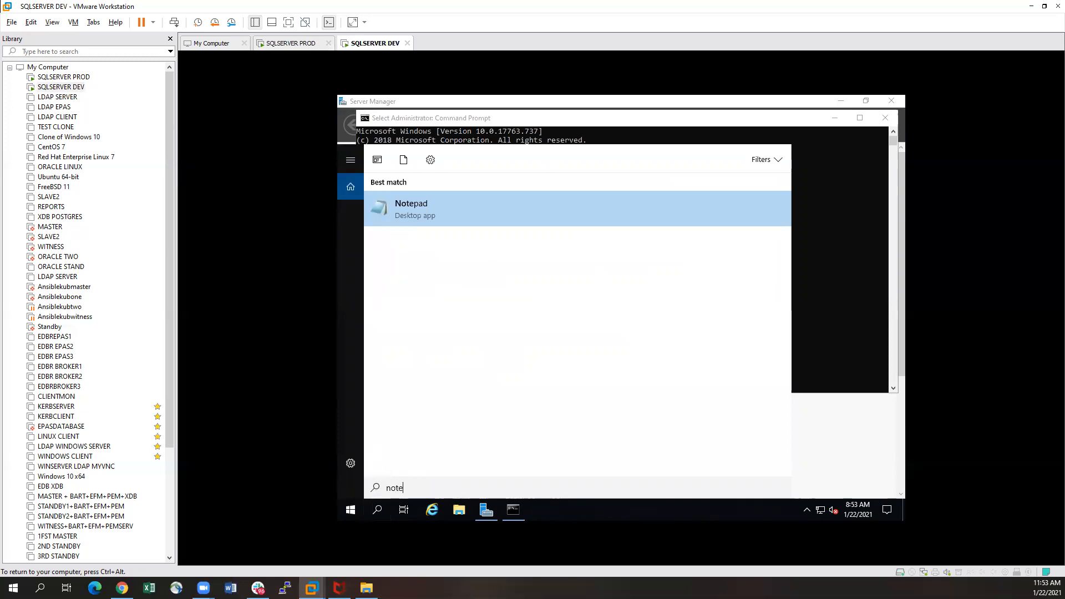
{"action": "left_click", "coordinate": [474, 214]}
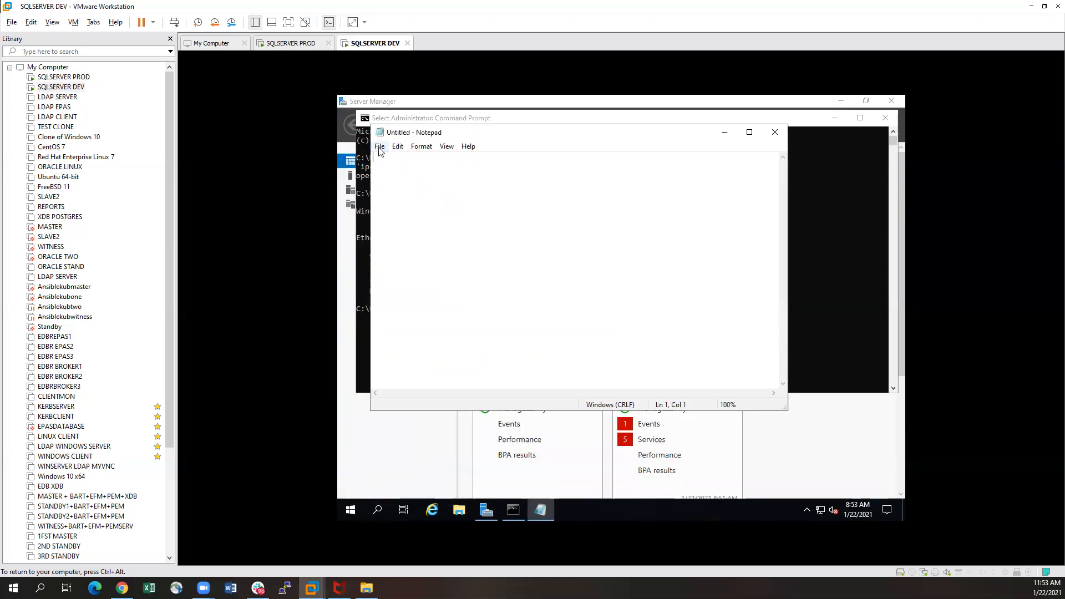
{"action": "left_click", "coordinate": [766, 134]}
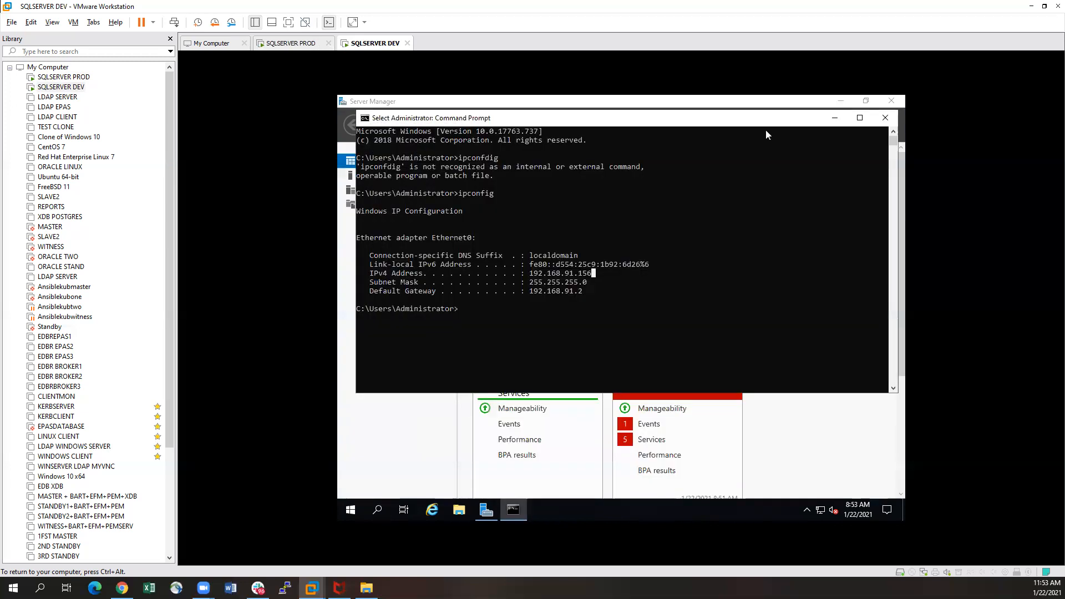
Launch Notepad as administrator on SQLSERVER DEV and start opening a file.
{"action": "left_click", "coordinate": [382, 508]}
{"action": "type", "text": "not"}
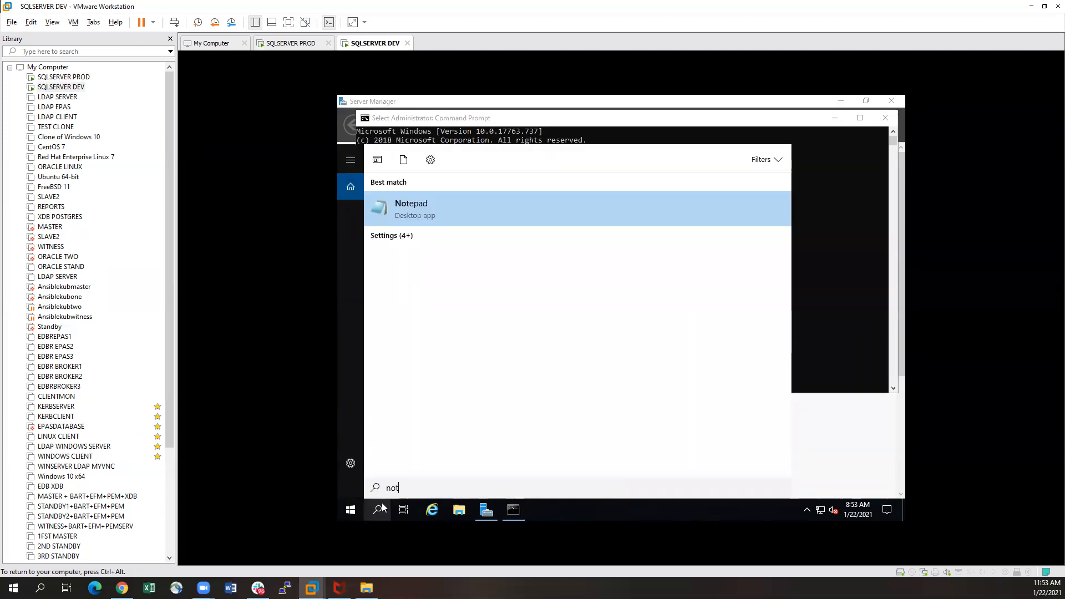
{"action": "right_click", "coordinate": [429, 200]}
{"action": "left_click", "coordinate": [484, 215]}
{"action": "left_click", "coordinate": [377, 148]}
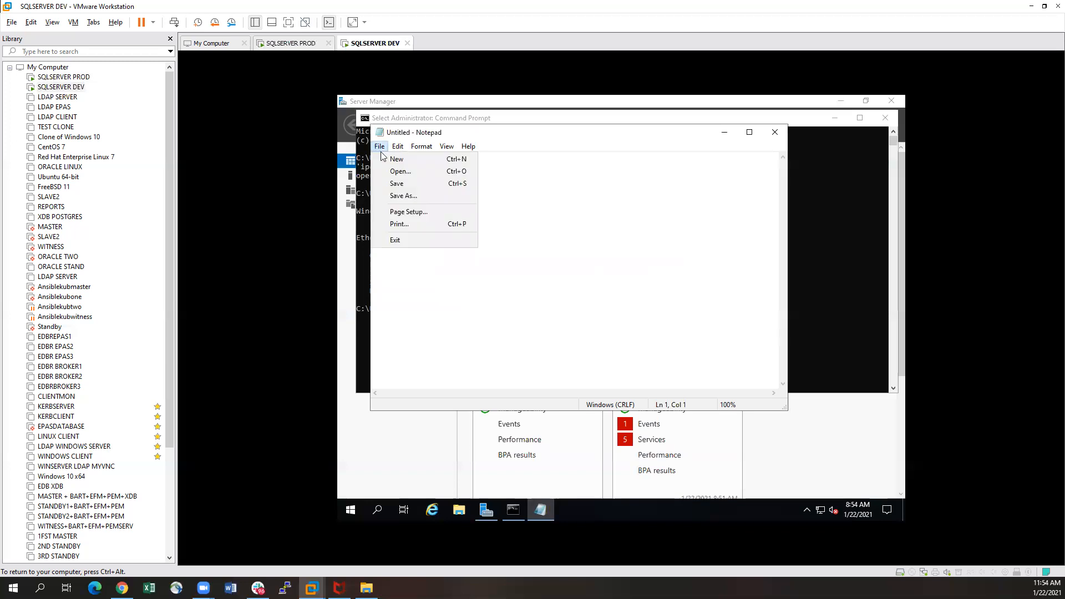
{"action": "left_click", "coordinate": [417, 178]}
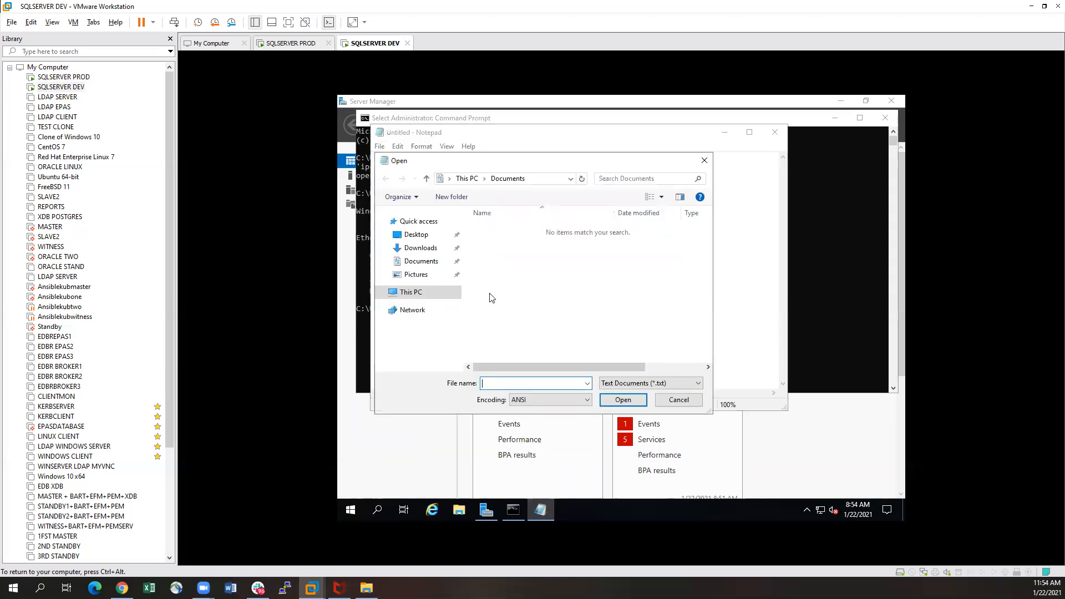
Browse to the C:\Windows\System32 folder for the file to open.
{"action": "scroll", "coordinate": [556, 289], "scroll_direction": "down", "scroll_amount": 3}
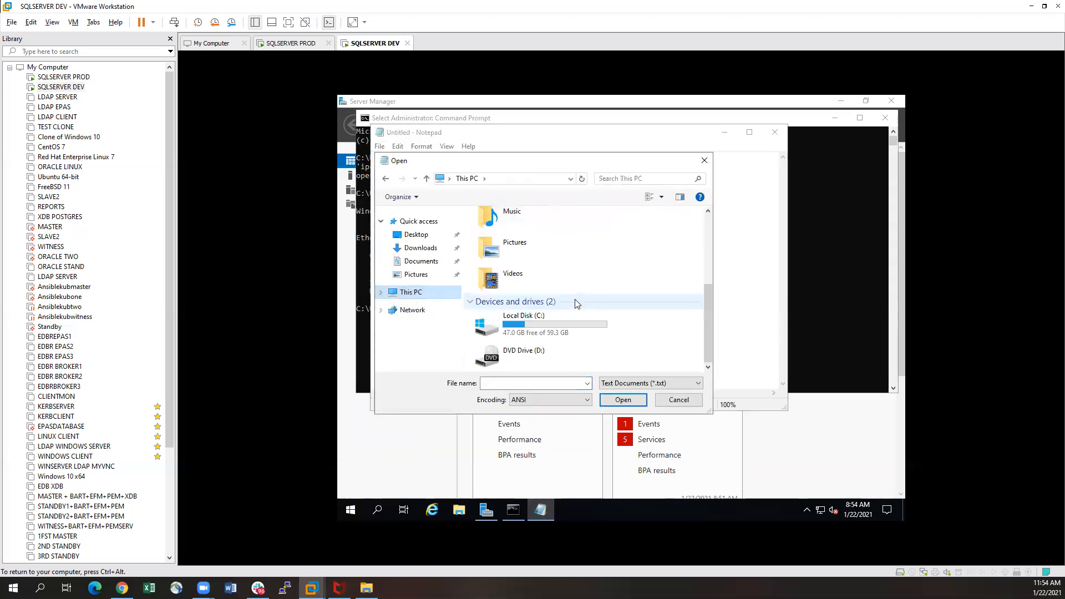
{"action": "double_click", "coordinate": [549, 322]}
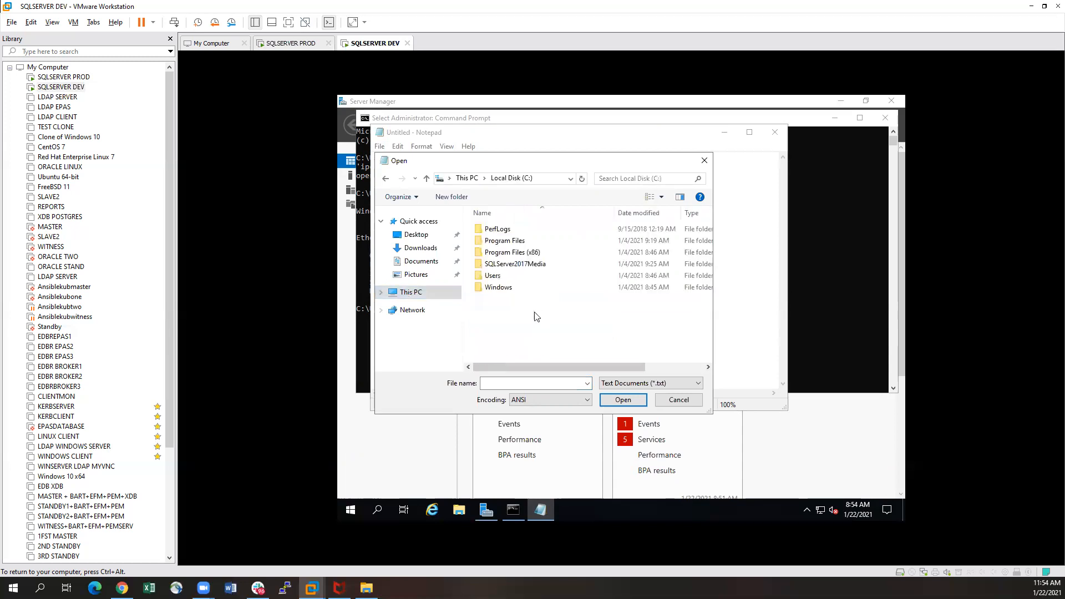
{"action": "double_click", "coordinate": [515, 287]}
{"action": "scroll", "coordinate": [548, 246], "scroll_direction": "down", "scroll_amount": 7}
{"action": "scroll", "coordinate": [552, 253], "scroll_direction": "down", "scroll_amount": 10}
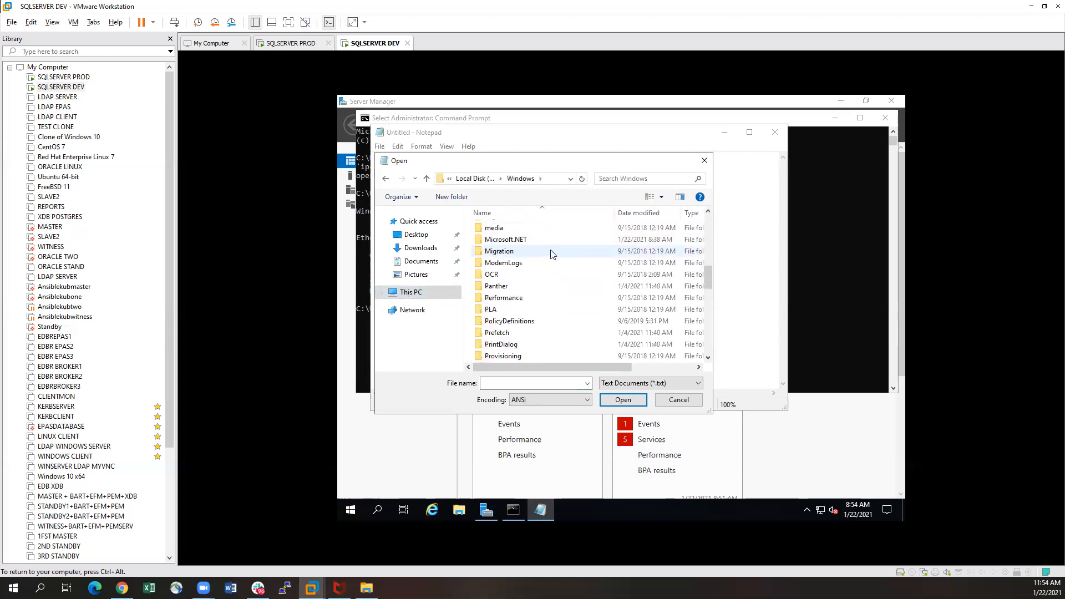
{"action": "left_click", "coordinate": [511, 334]}
{"action": "double_click", "coordinate": [512, 335]}
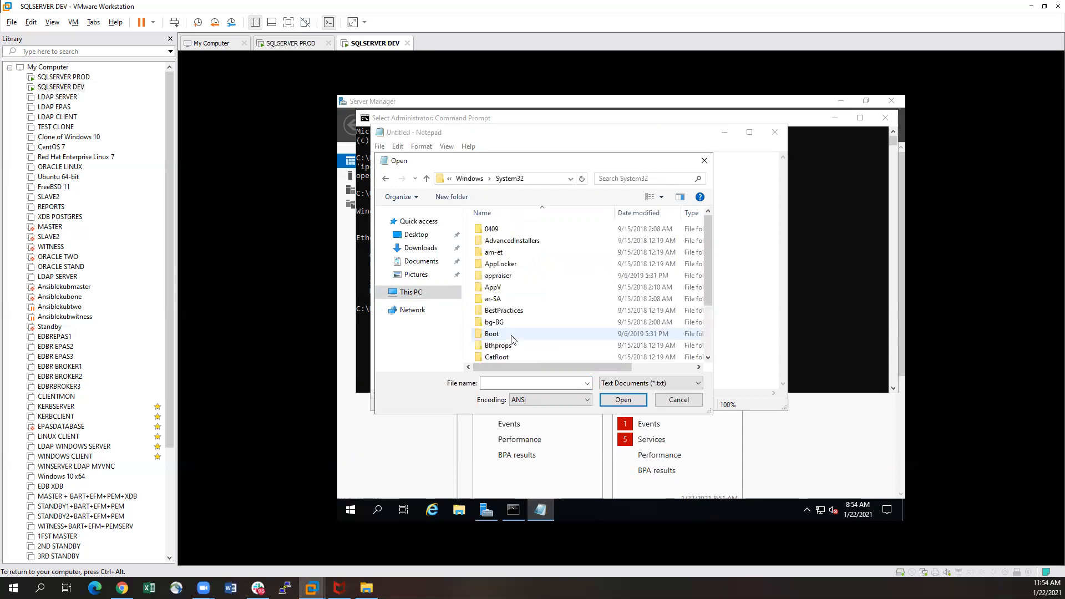
Go into the drivers\etc folder inside System32.
{"action": "scroll", "coordinate": [529, 265], "scroll_direction": "down", "scroll_amount": 8}
{"action": "scroll", "coordinate": [530, 283], "scroll_direction": "down", "scroll_amount": 13}
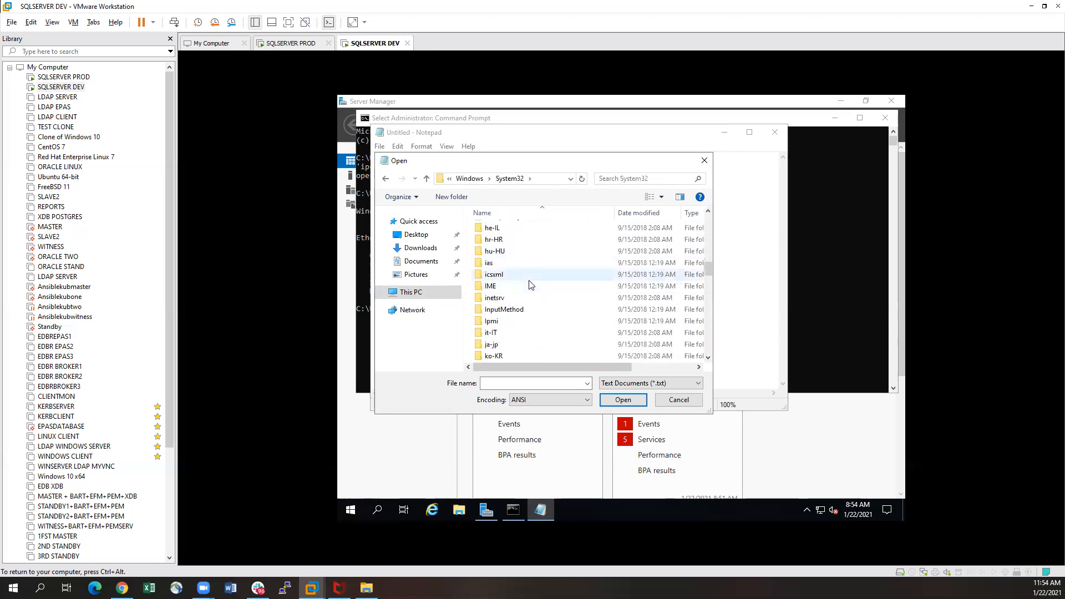
{"action": "scroll", "coordinate": [533, 283], "scroll_direction": "up", "scroll_amount": 20}
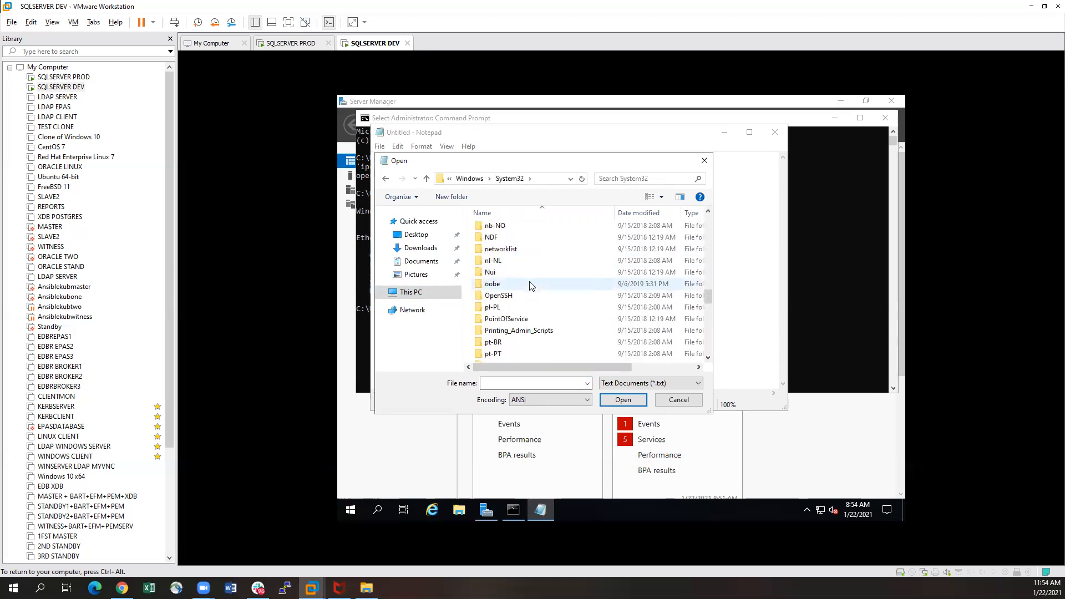
{"action": "scroll", "coordinate": [541, 281], "scroll_direction": "up", "scroll_amount": 4}
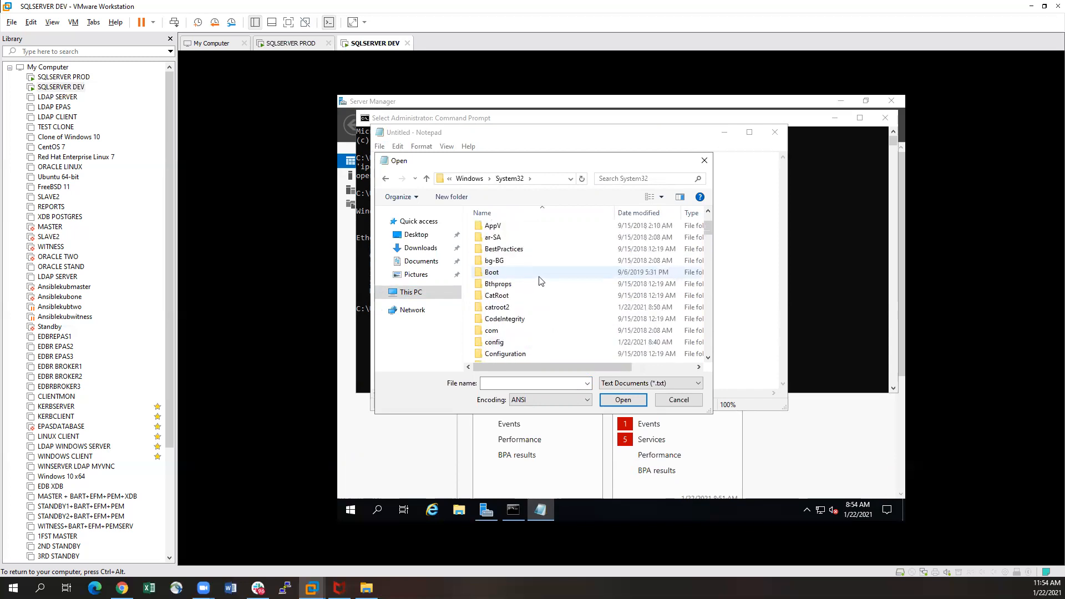
{"action": "scroll", "coordinate": [542, 279], "scroll_direction": "down", "scroll_amount": 7}
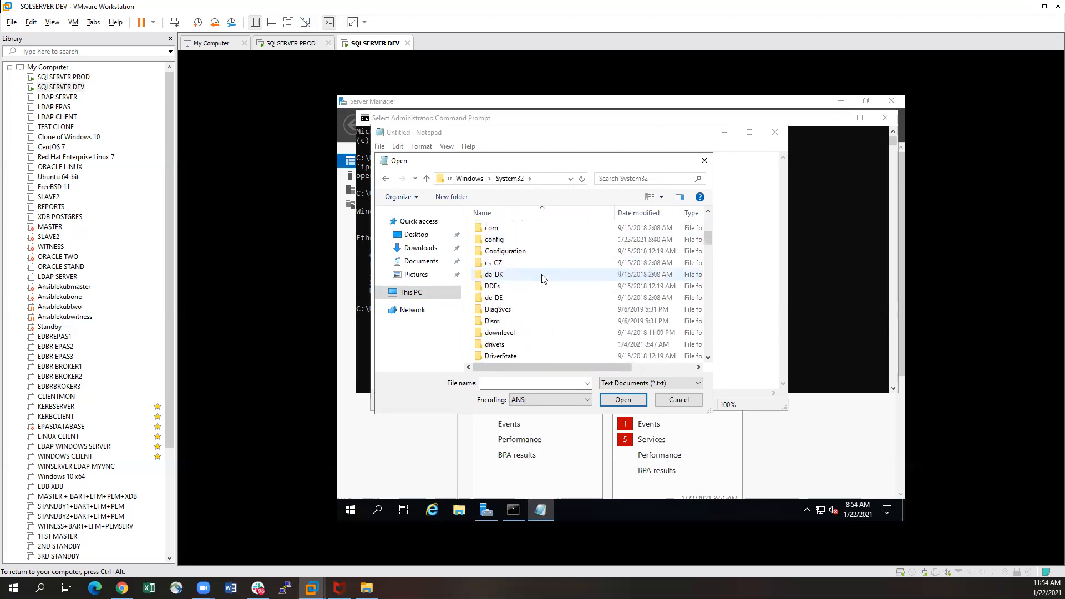
{"action": "double_click", "coordinate": [503, 314]}
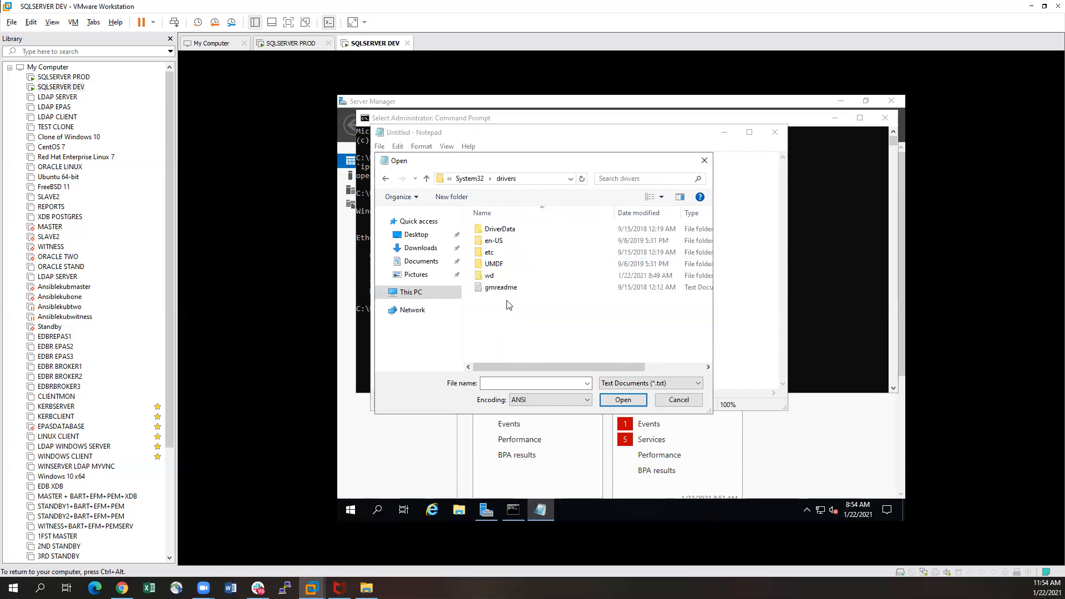
{"action": "double_click", "coordinate": [511, 252]}
Show all file types in the etc folder and open the hosts file.
{"action": "left_click", "coordinate": [657, 384]}
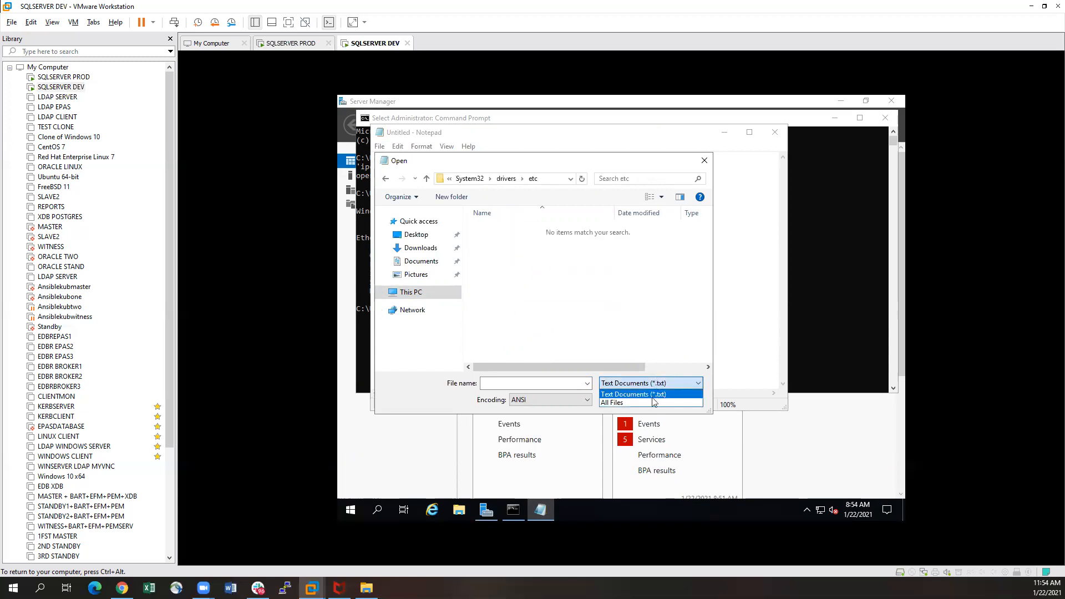
{"action": "left_click", "coordinate": [654, 403]}
{"action": "double_click", "coordinate": [513, 232]}
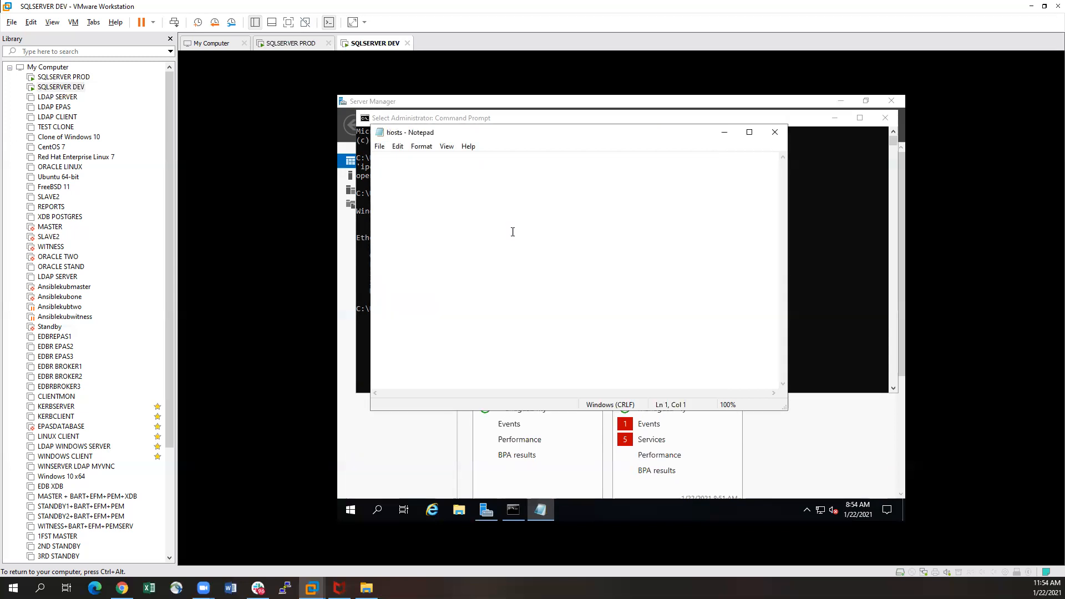
Append "192.168.91.150 sqlserverproduction" and "192.168.91.156 sqlserverdevelop" on separate lines of the hosts file, then save and close it.
{"action": "left_click", "coordinate": [423, 364]}
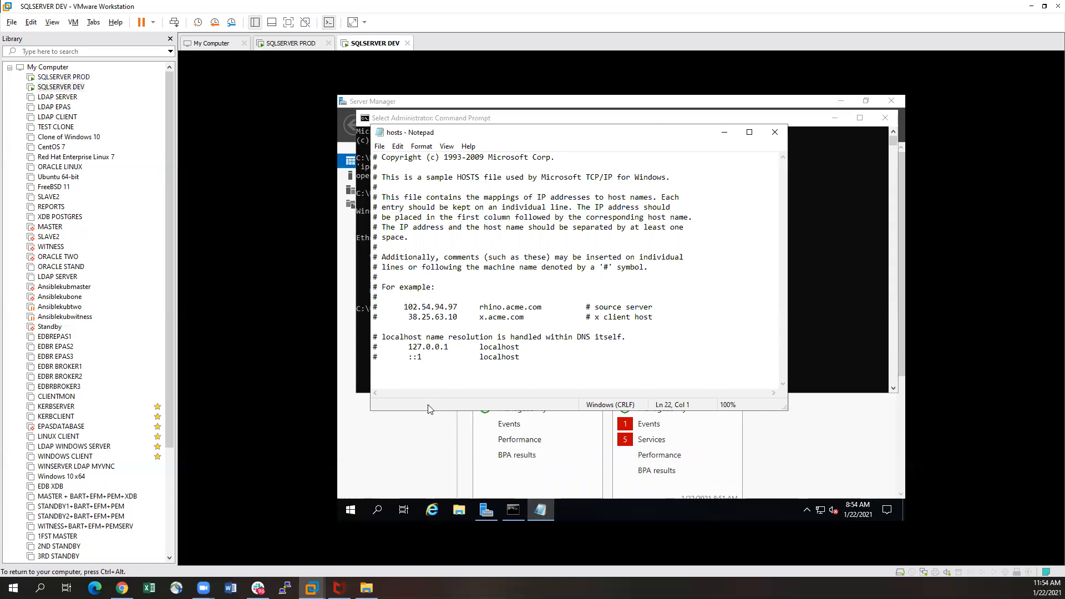
{"action": "type", "text": "192.168.91.156 sqlserverdevelop"}
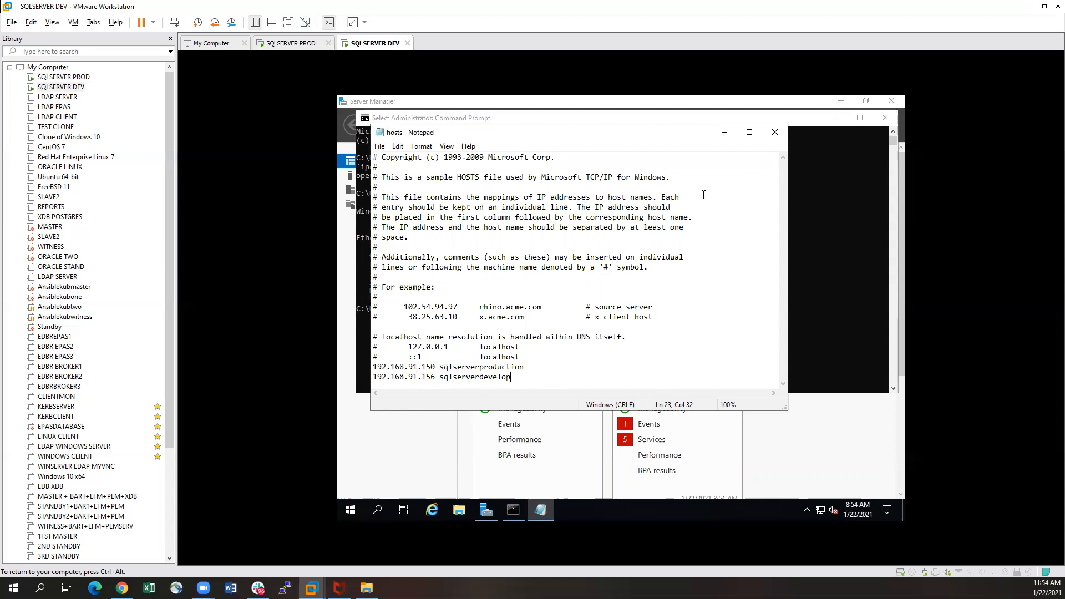
{"action": "left_click", "coordinate": [380, 146]}
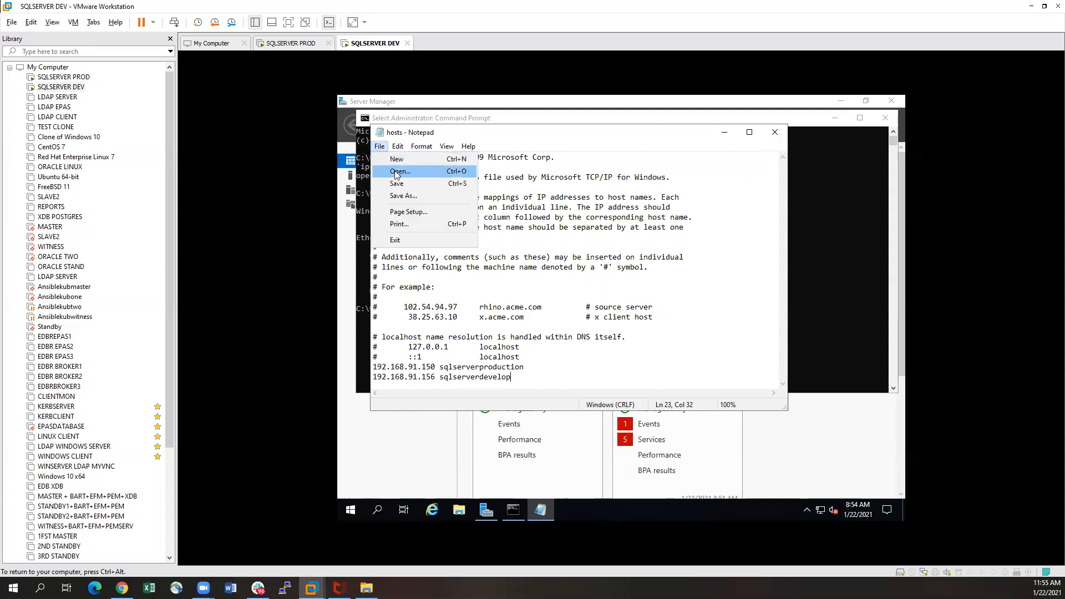
{"action": "left_click", "coordinate": [396, 185]}
{"action": "left_click", "coordinate": [774, 132]}
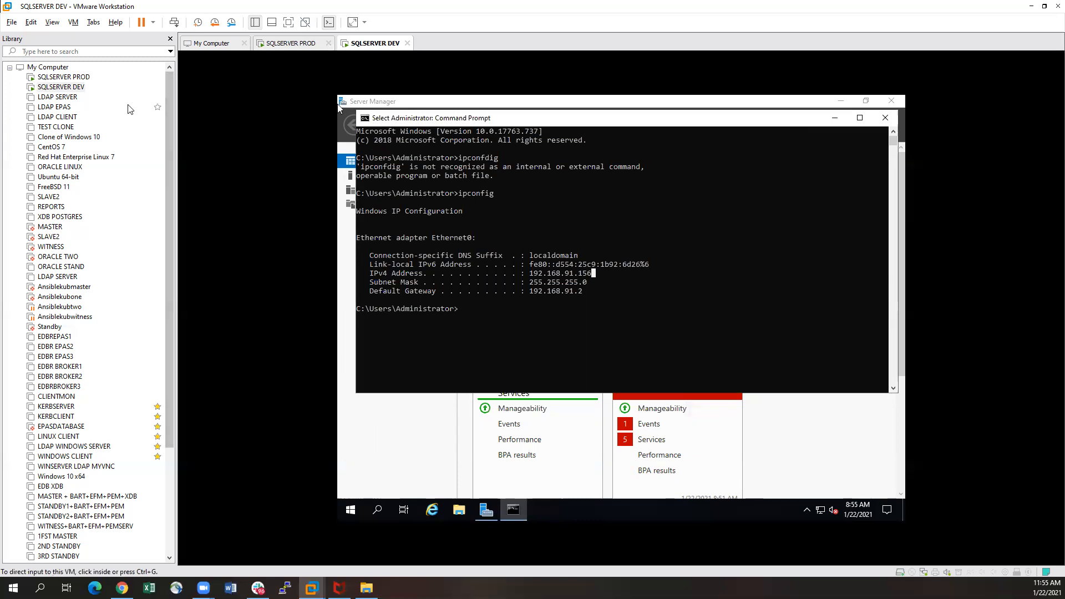
Switch to SQLSERVER PROD, save its edited hosts file and close Notepad.
{"action": "left_click", "coordinate": [64, 78]}
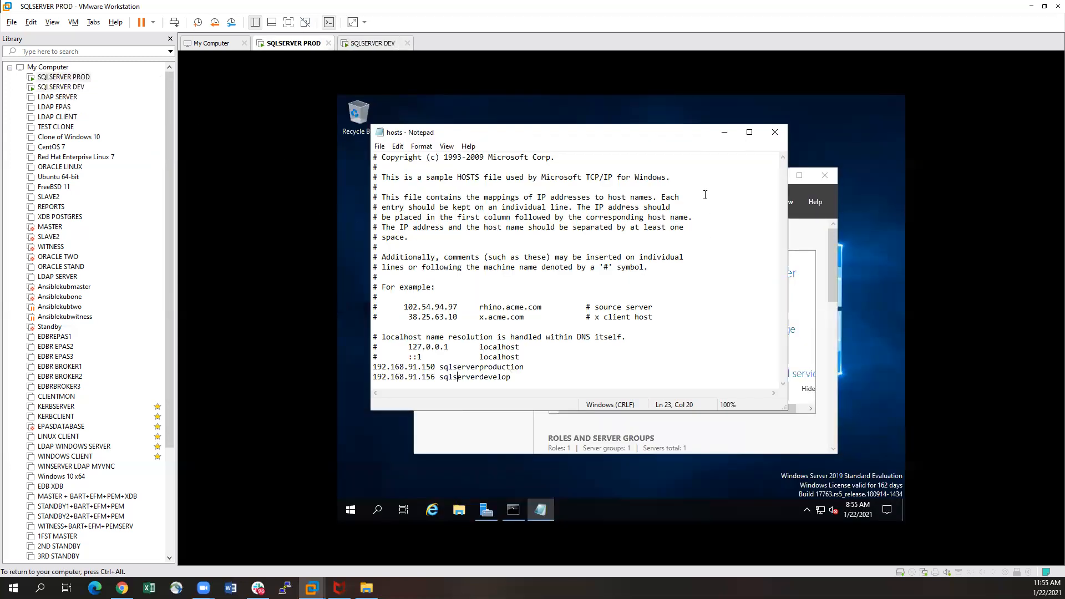
{"action": "left_click", "coordinate": [380, 147]}
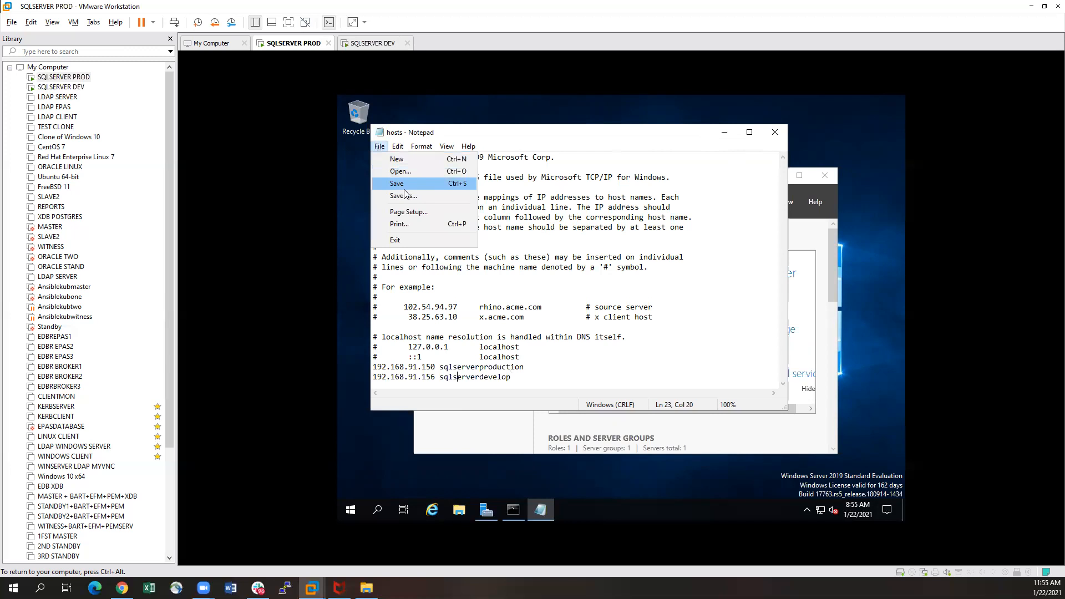
{"action": "left_click", "coordinate": [410, 186]}
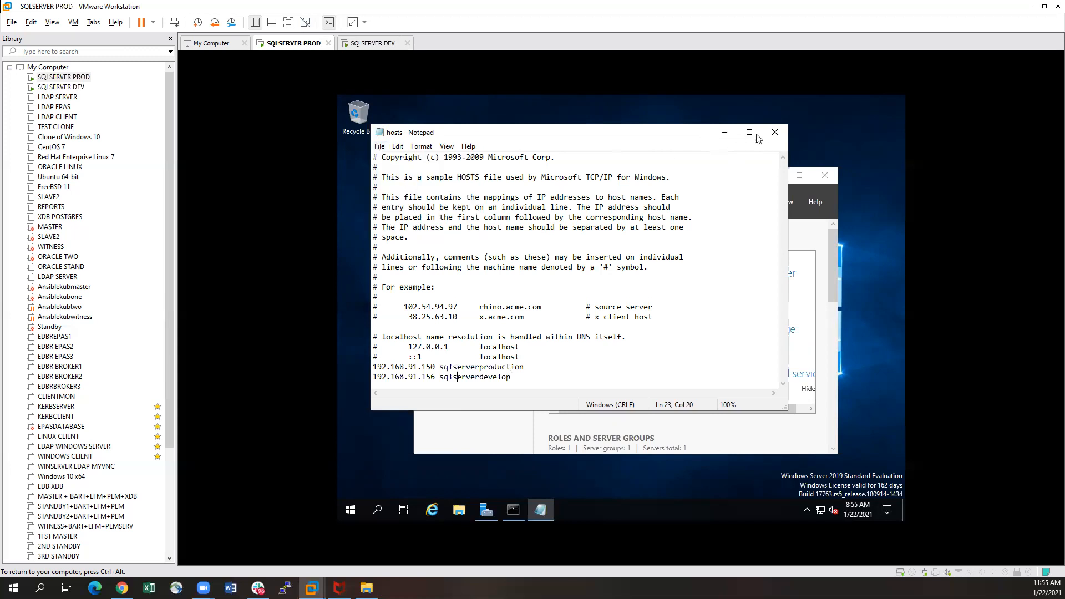
{"action": "left_click", "coordinate": [770, 134]}
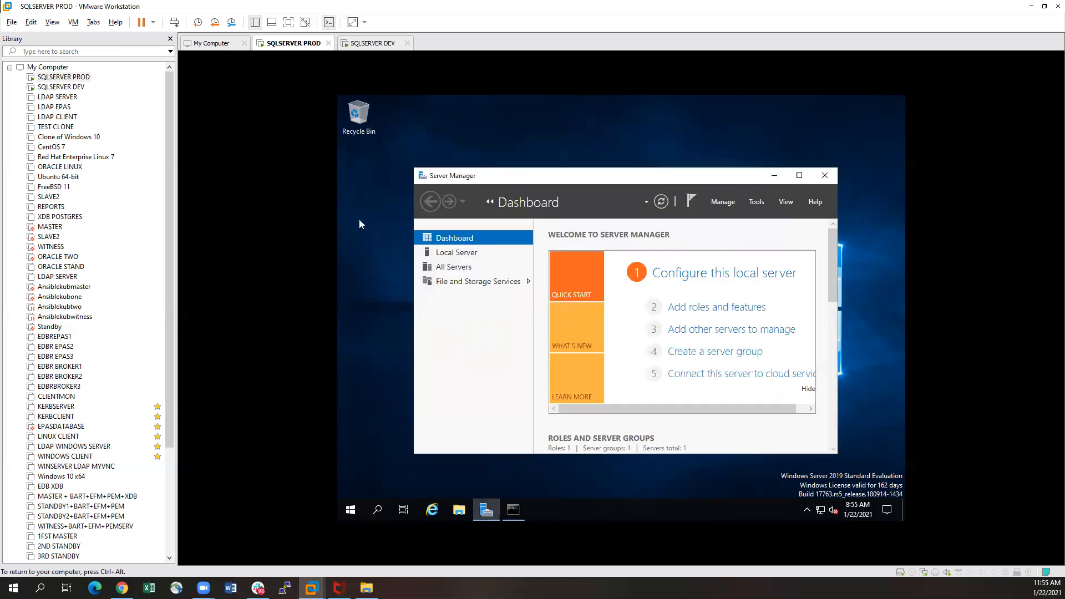
{"action": "left_click", "coordinate": [74, 89]}
{"action": "left_click", "coordinate": [62, 79]}
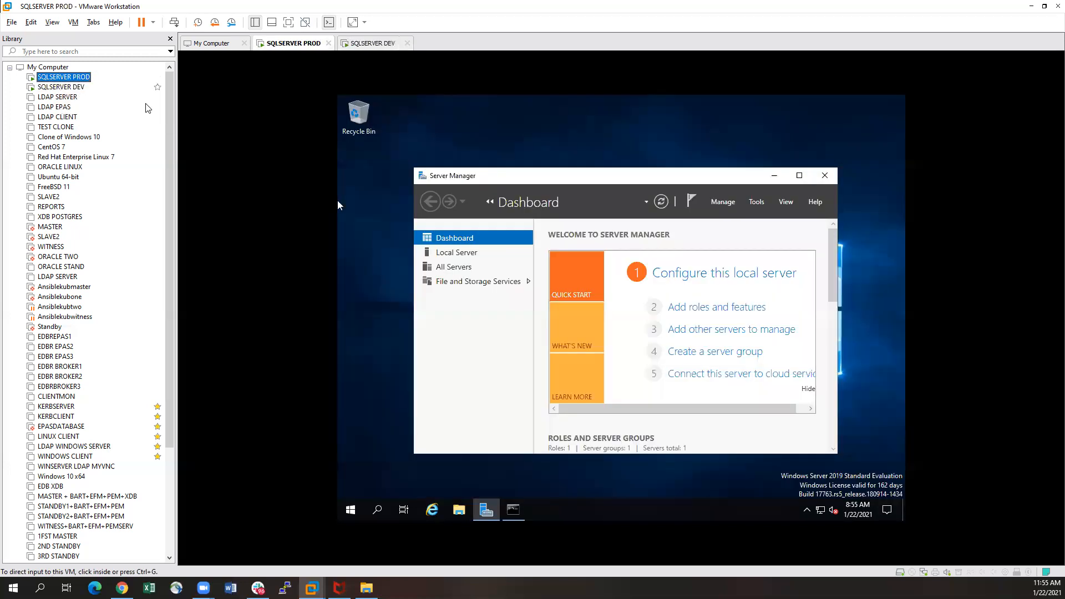
{"action": "left_click", "coordinate": [362, 263]}
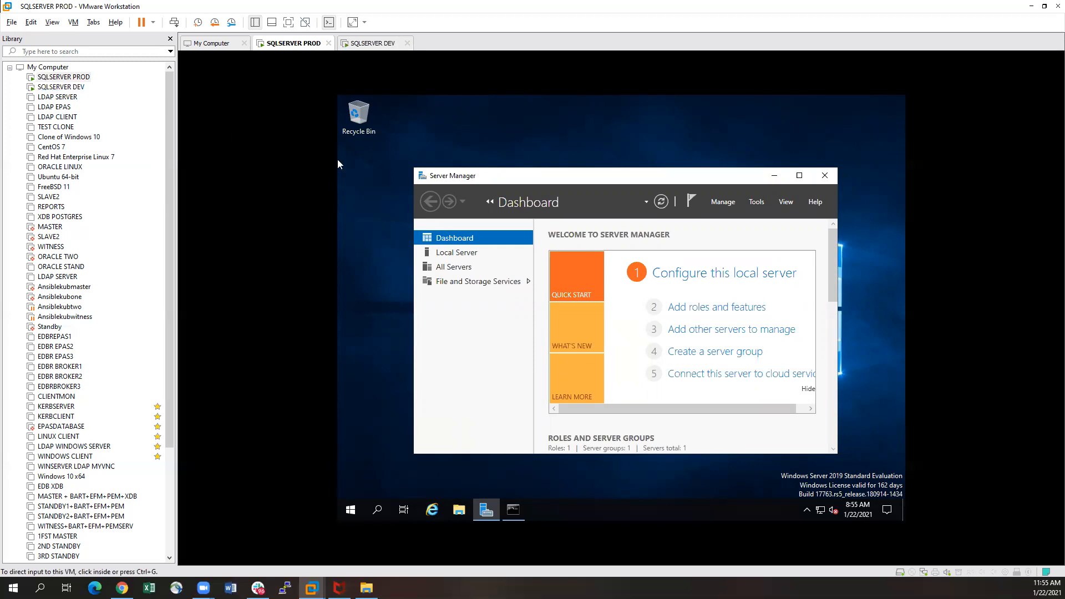
{"action": "left_click", "coordinate": [62, 77]}
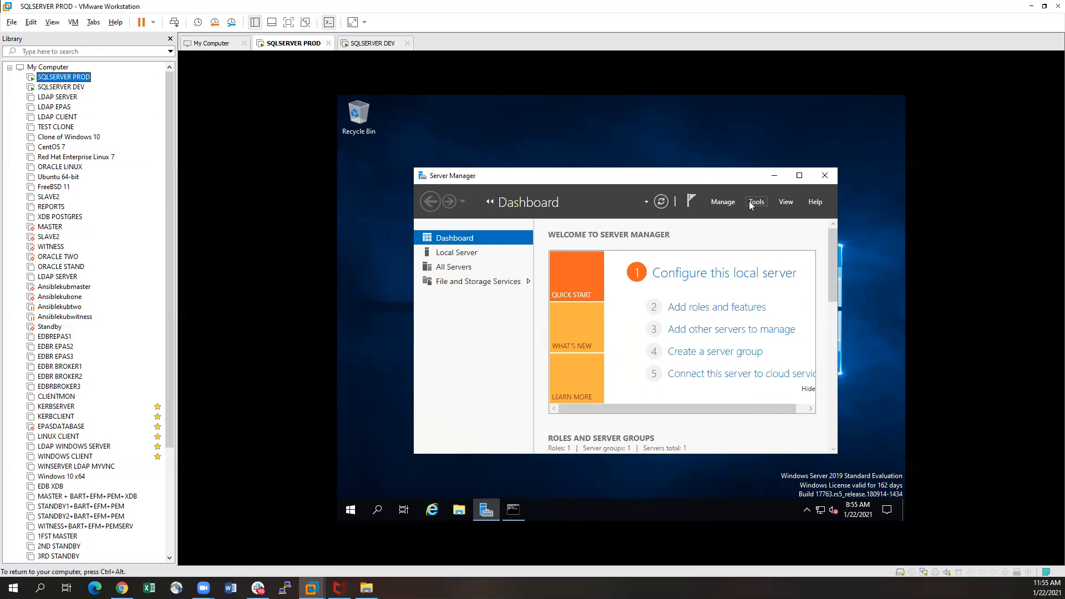
Start adding roles and features with a role-based installation on SQLSERVERPROD and continue to feature selection without adding roles.
{"action": "left_click", "coordinate": [699, 313]}
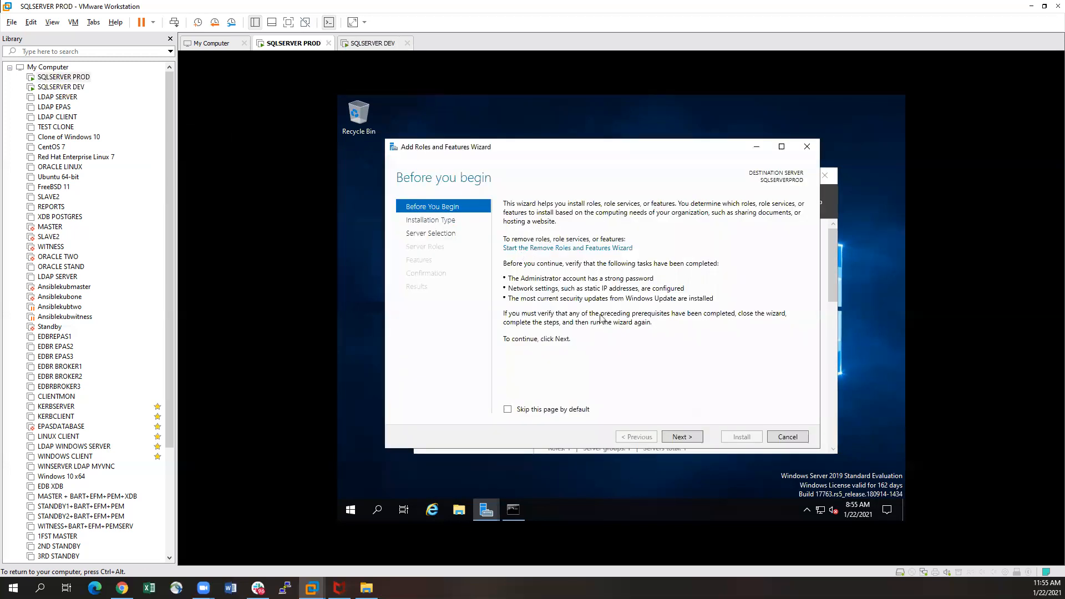
{"action": "left_click", "coordinate": [681, 438]}
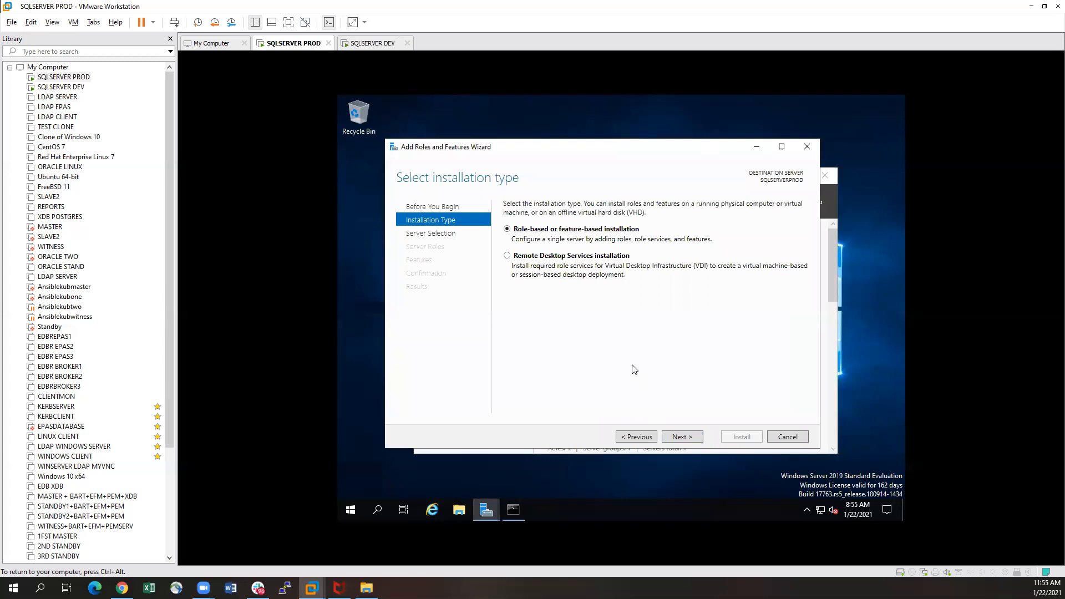
{"action": "left_click", "coordinate": [685, 440]}
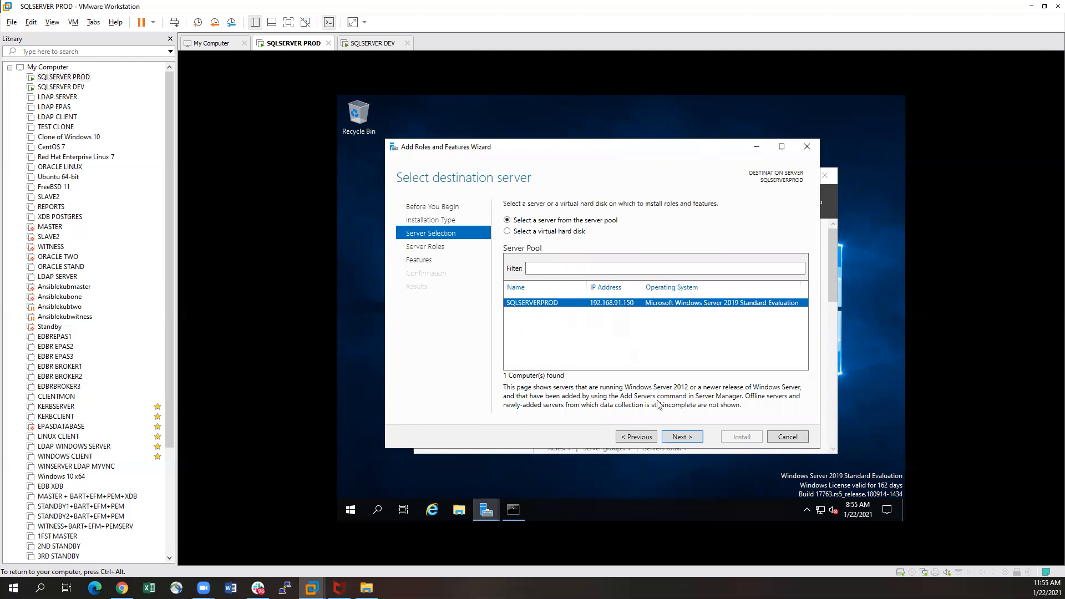
{"action": "left_click", "coordinate": [682, 437]}
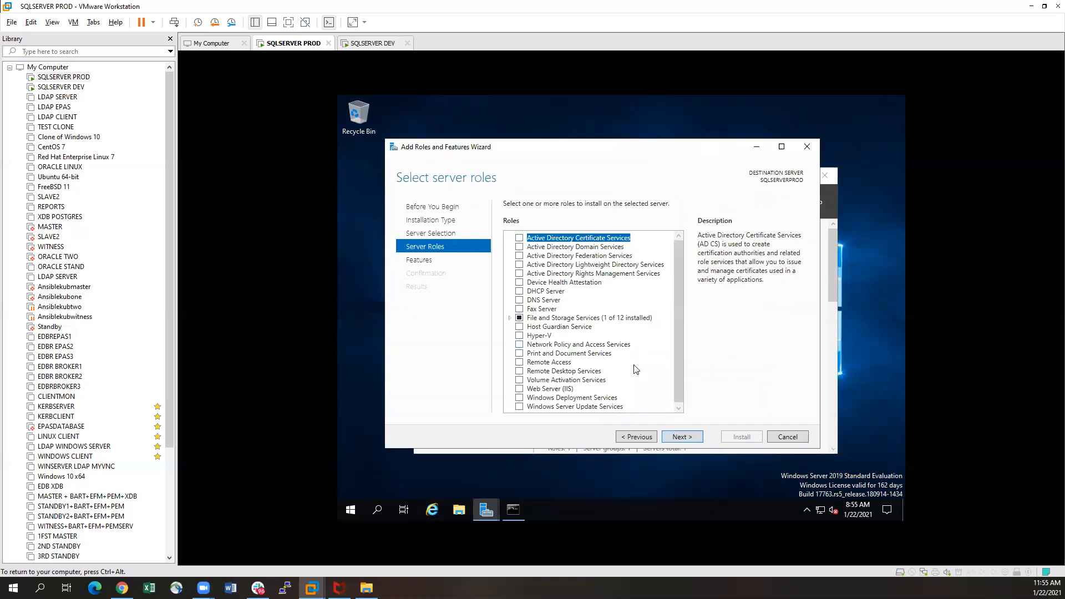
{"action": "left_click", "coordinate": [689, 438]}
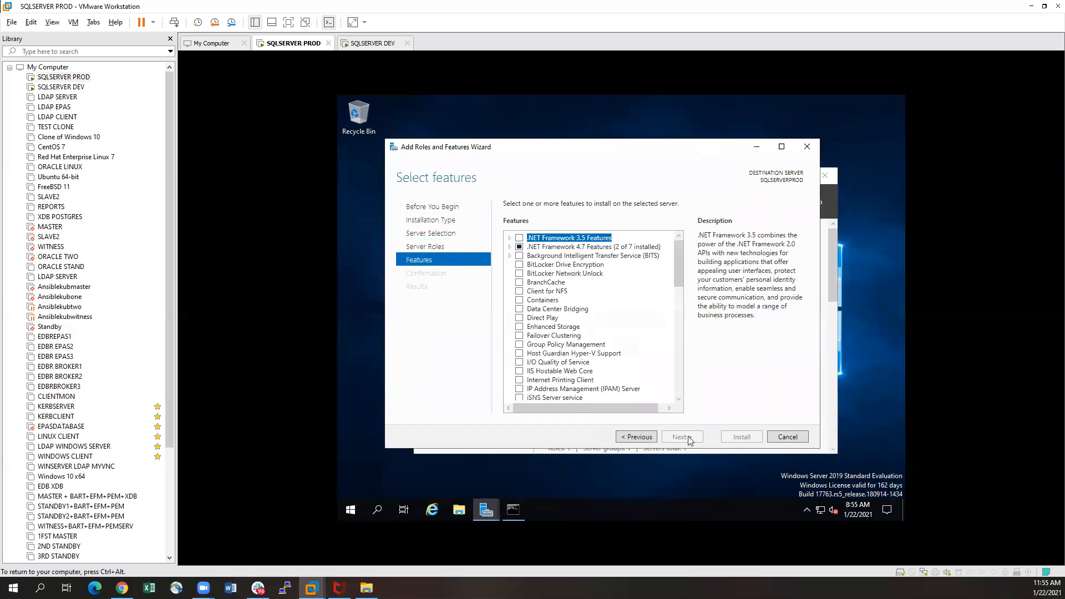
Select .NET Framework 3.5 Features for installation and expand the .NET Framework 3.5 and 4.7 feature groups.
{"action": "left_click", "coordinate": [519, 238]}
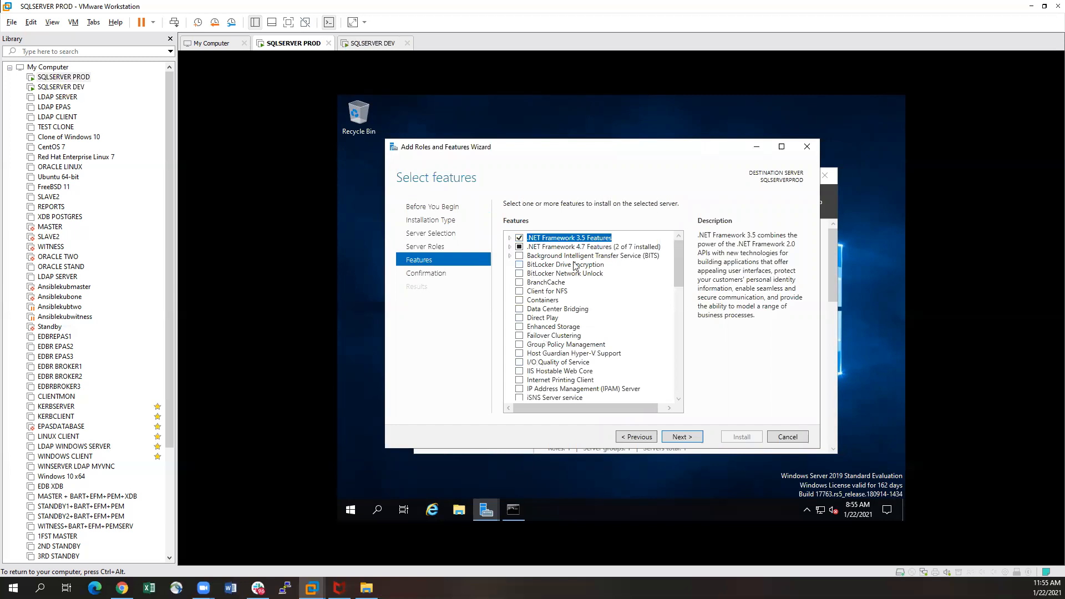
{"action": "mouse_move", "coordinate": [677, 274]}
{"action": "left_mouse_down"}
{"action": "mouse_move", "coordinate": [677, 301]}
{"action": "mouse_move", "coordinate": [680, 259]}
{"action": "left_mouse_up"}
{"action": "left_click", "coordinate": [511, 239]}
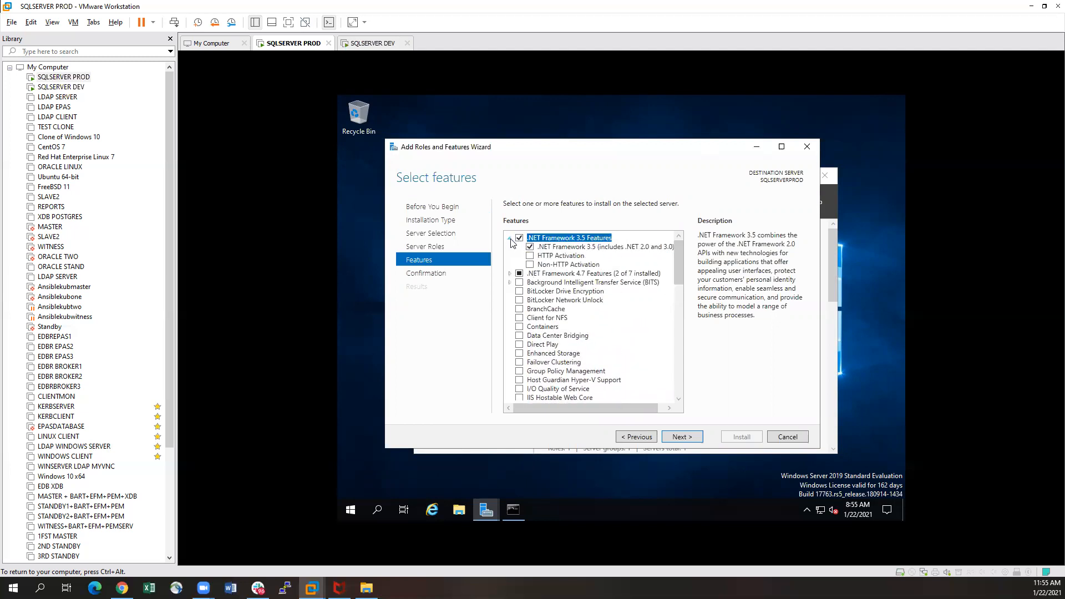
{"action": "left_click", "coordinate": [510, 274]}
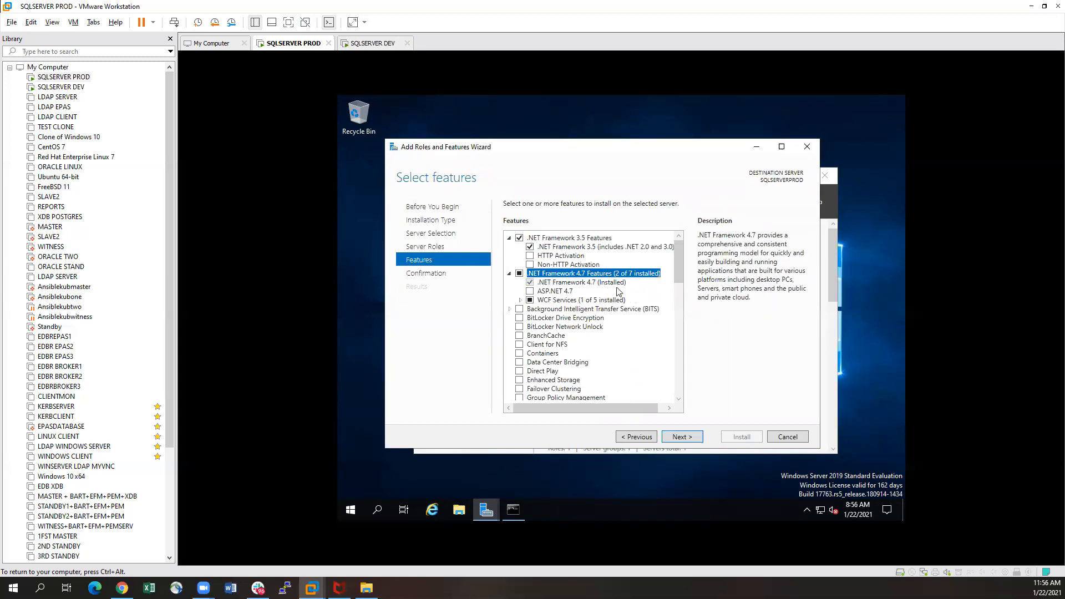
Select Failover Clustering with its required management tools and continue to the installation confirmation.
{"action": "left_click_drag", "start_coordinate": [677, 269], "coordinate": [678, 345]}
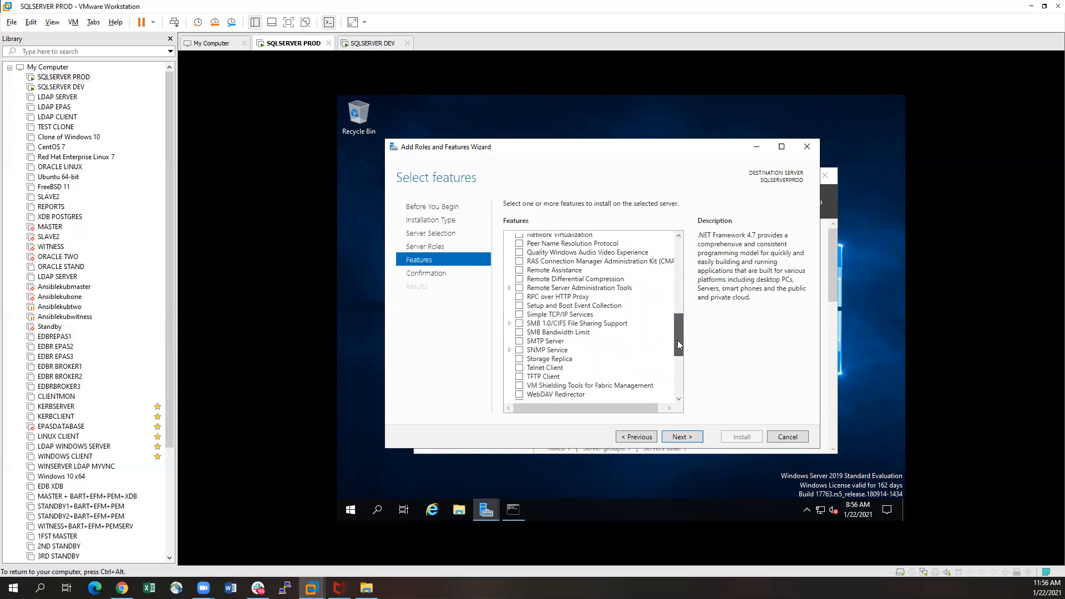
{"action": "left_click_drag", "start_coordinate": [677, 341], "coordinate": [678, 286]}
{"action": "left_click", "coordinate": [520, 307]}
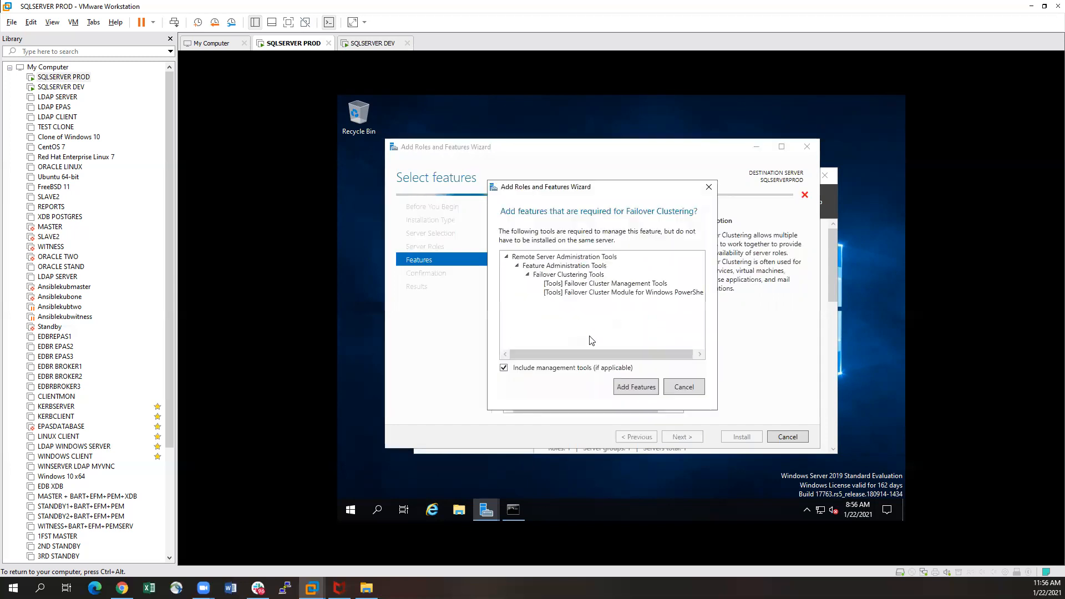
{"action": "left_click", "coordinate": [631, 388]}
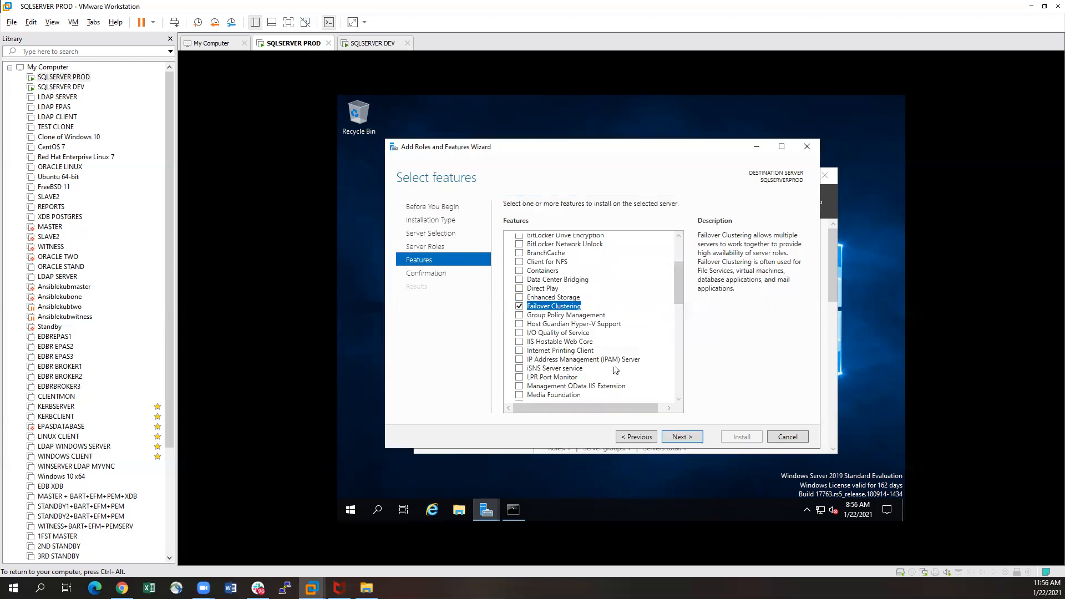
{"action": "left_click", "coordinate": [678, 437]}
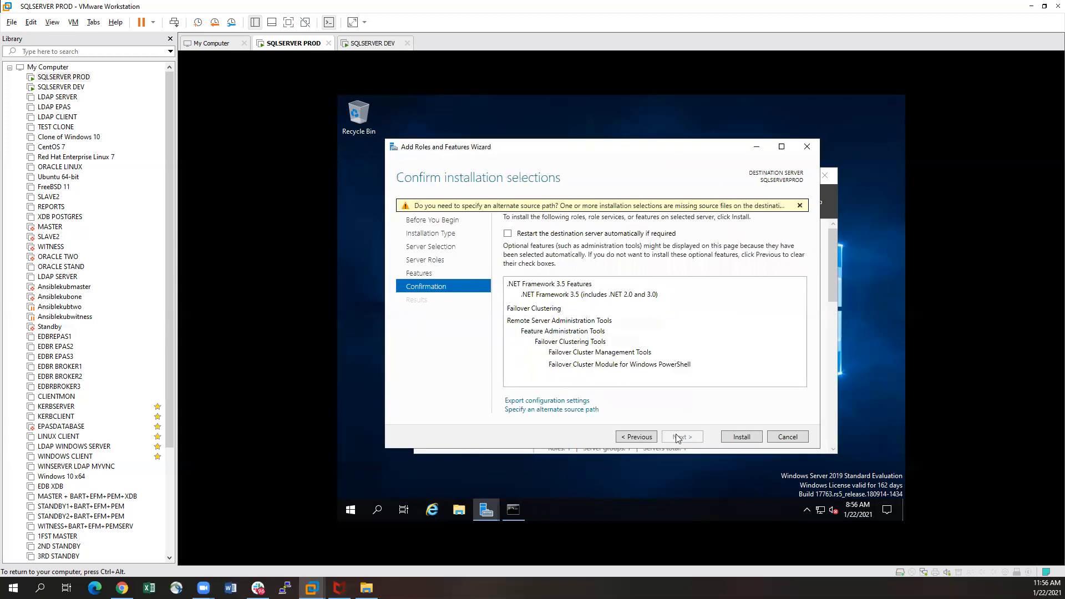
Allow the destination server to restart automatically if required and start the feature installation on SQLSERVERPROD.
{"action": "left_click", "coordinate": [508, 234]}
{"action": "left_click", "coordinate": [646, 344]}
{"action": "left_click", "coordinate": [738, 438]}
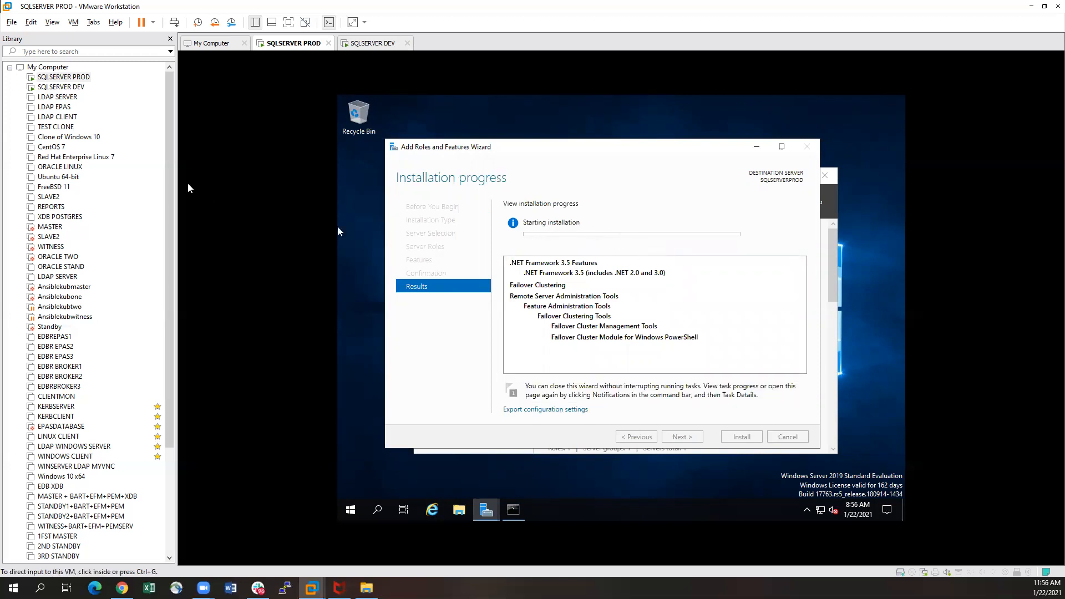
Switch to SQLSERVER DEV and start a role-based installation on SQLSERVERDEV, continuing to feature selection without adding roles.
{"action": "left_click", "coordinate": [58, 88]}
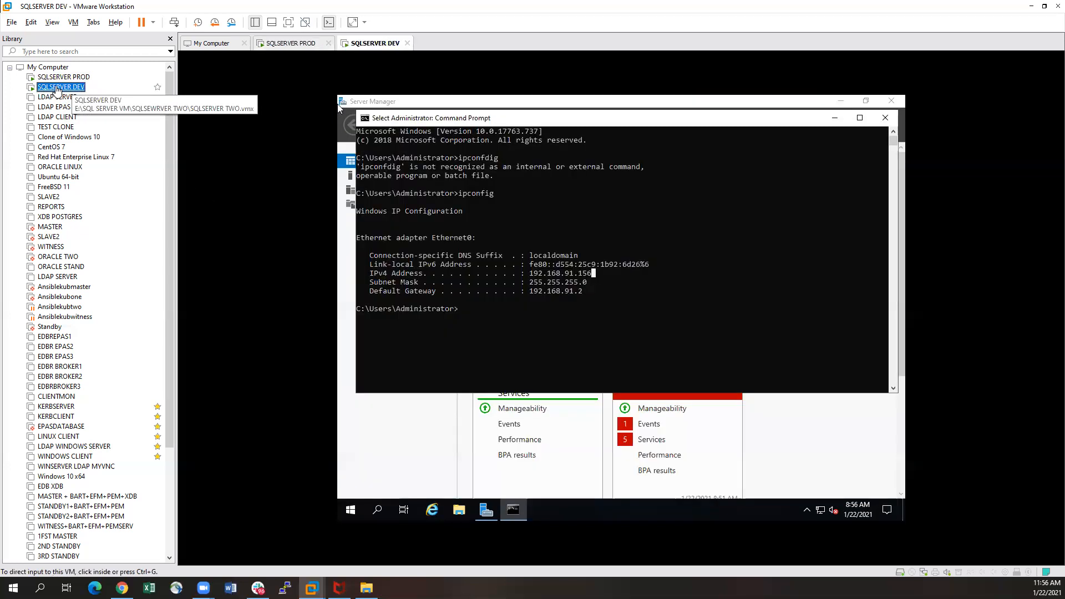
{"action": "left_click", "coordinate": [835, 118]}
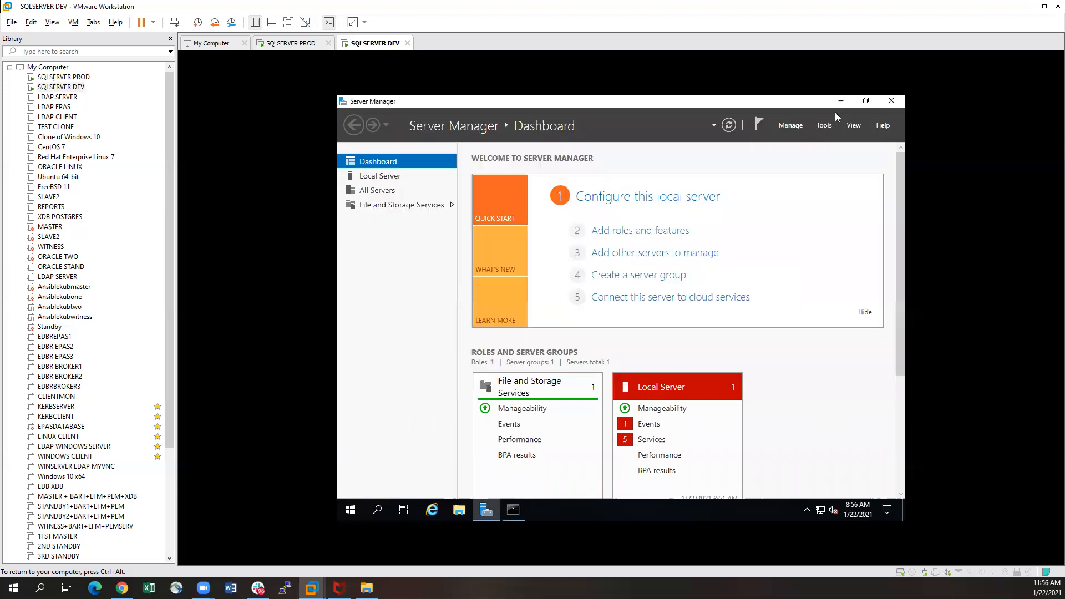
{"action": "left_click", "coordinate": [645, 232]}
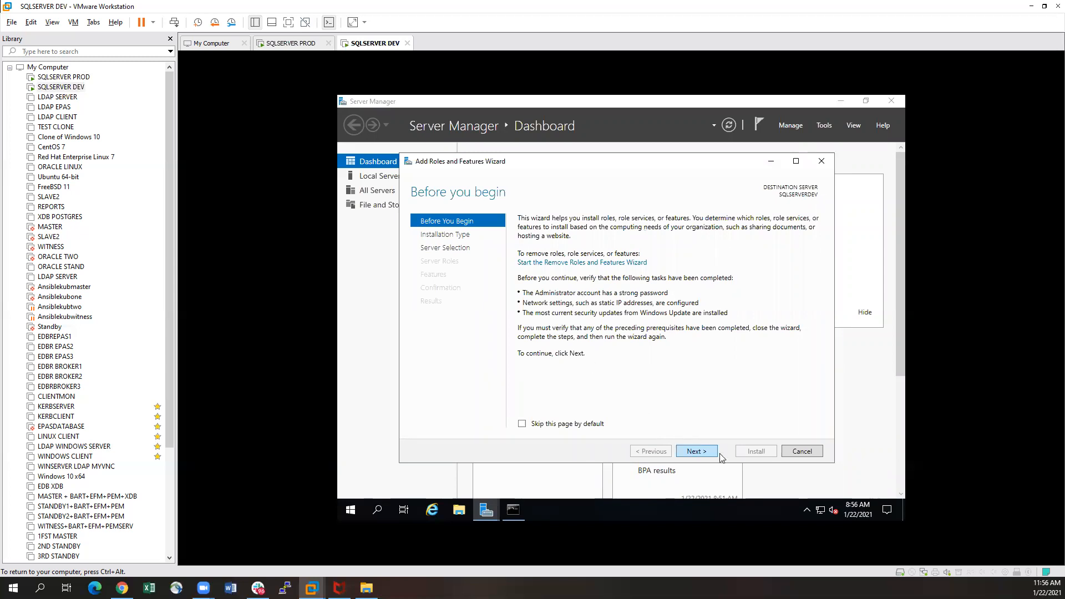
{"action": "left_click", "coordinate": [695, 452]}
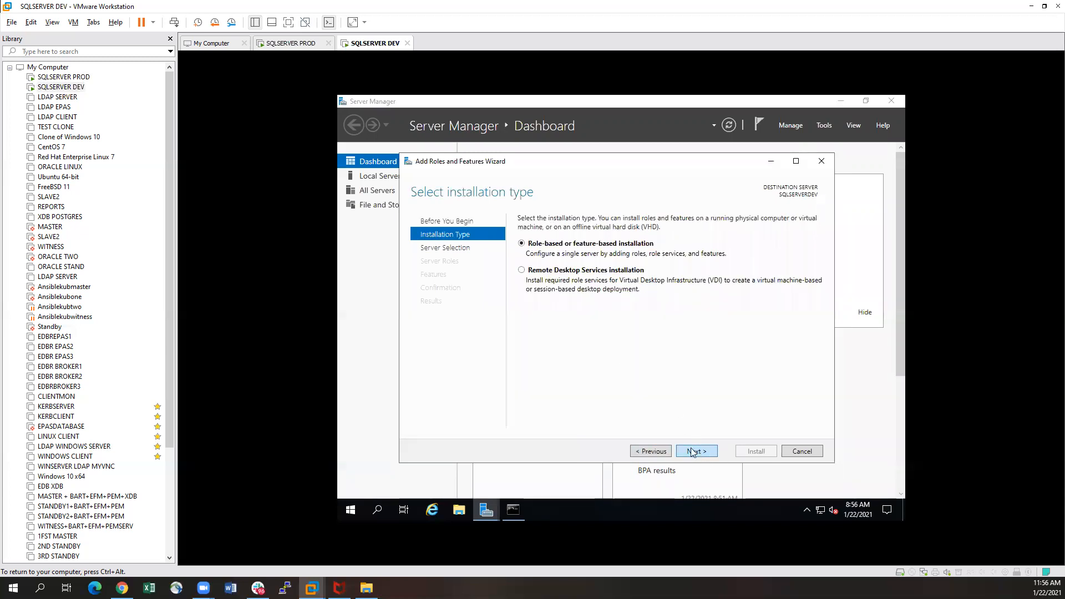
{"action": "left_click", "coordinate": [693, 452]}
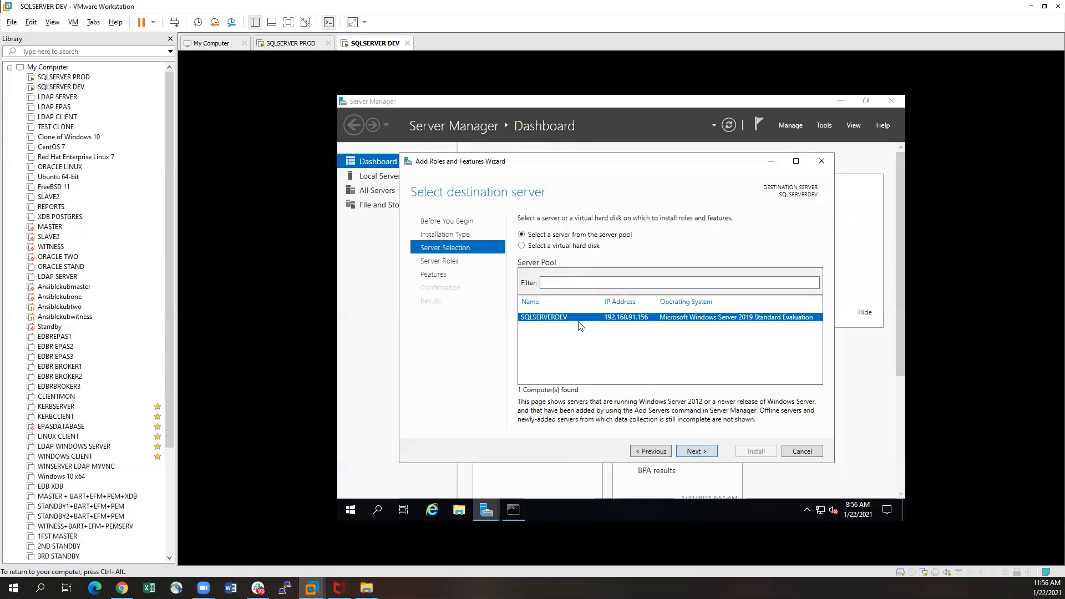
{"action": "left_click", "coordinate": [698, 451]}
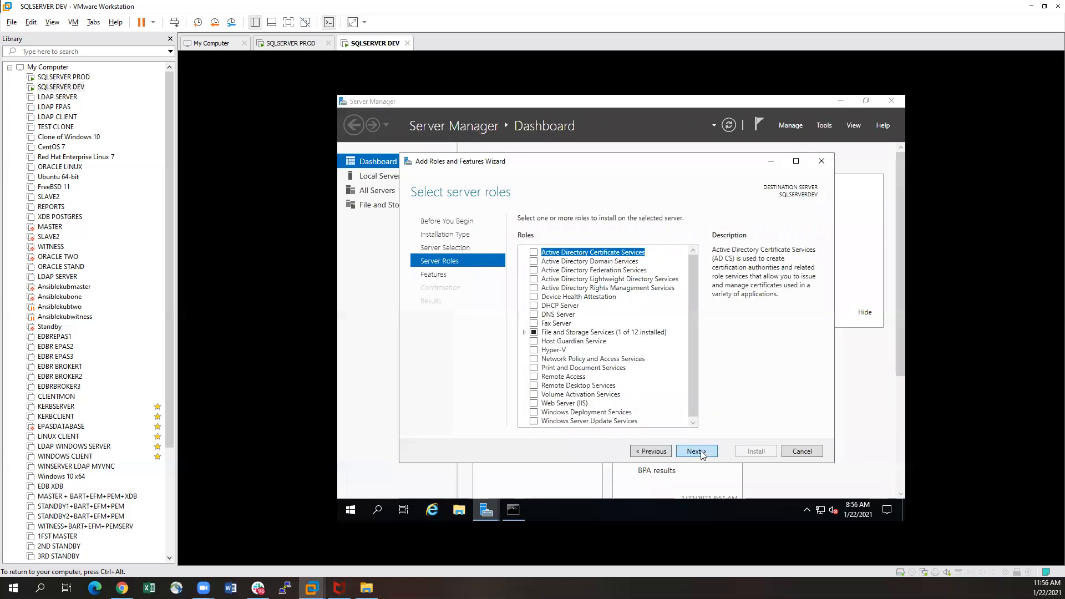
{"action": "left_click", "coordinate": [697, 451]}
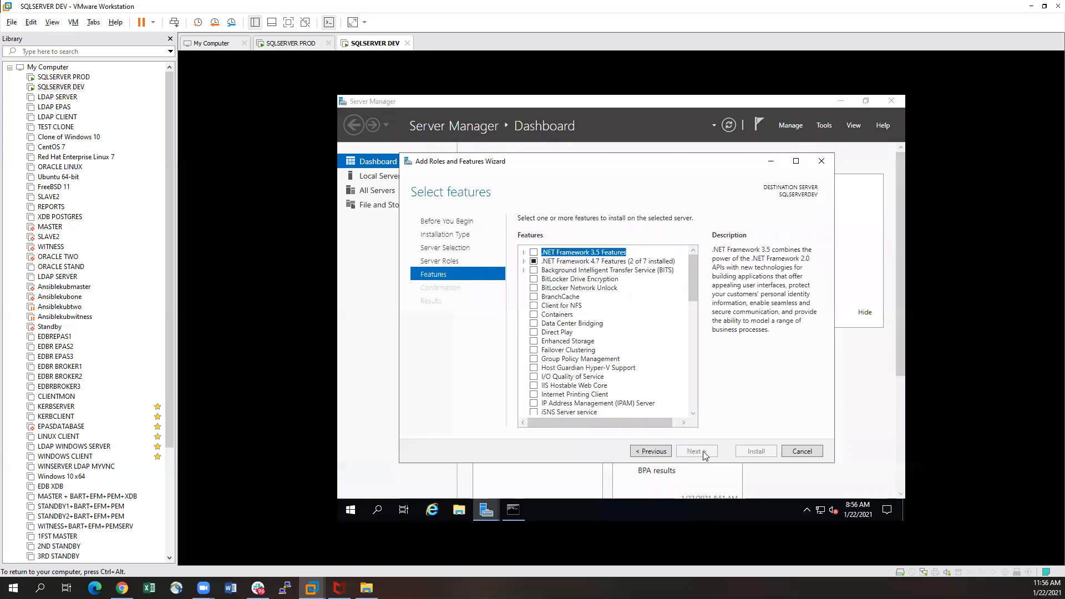
Select .NET Framework 3.5 Features and Failover Clustering with its management tools, then continue to confirmation.
{"action": "left_click", "coordinate": [533, 253]}
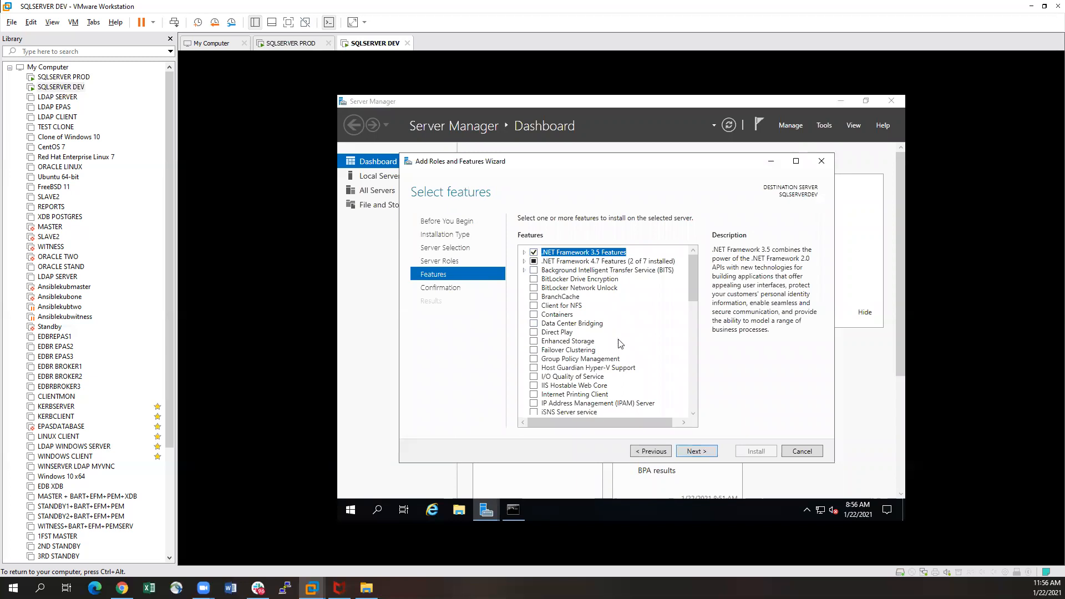
{"action": "scroll", "coordinate": [570, 361], "scroll_direction": "down", "scroll_amount": 2}
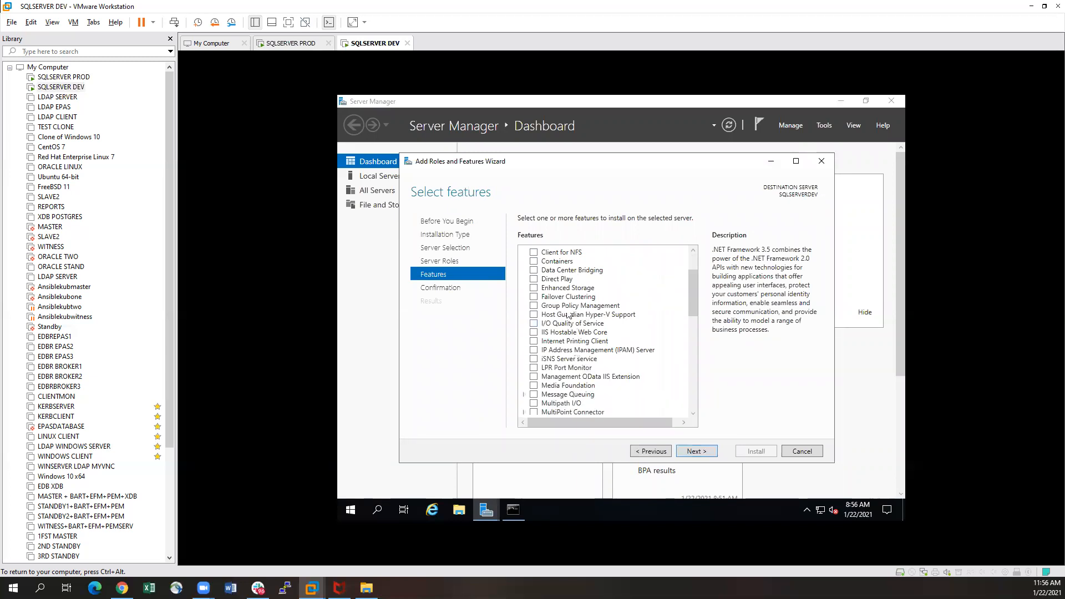
{"action": "left_click", "coordinate": [533, 297]}
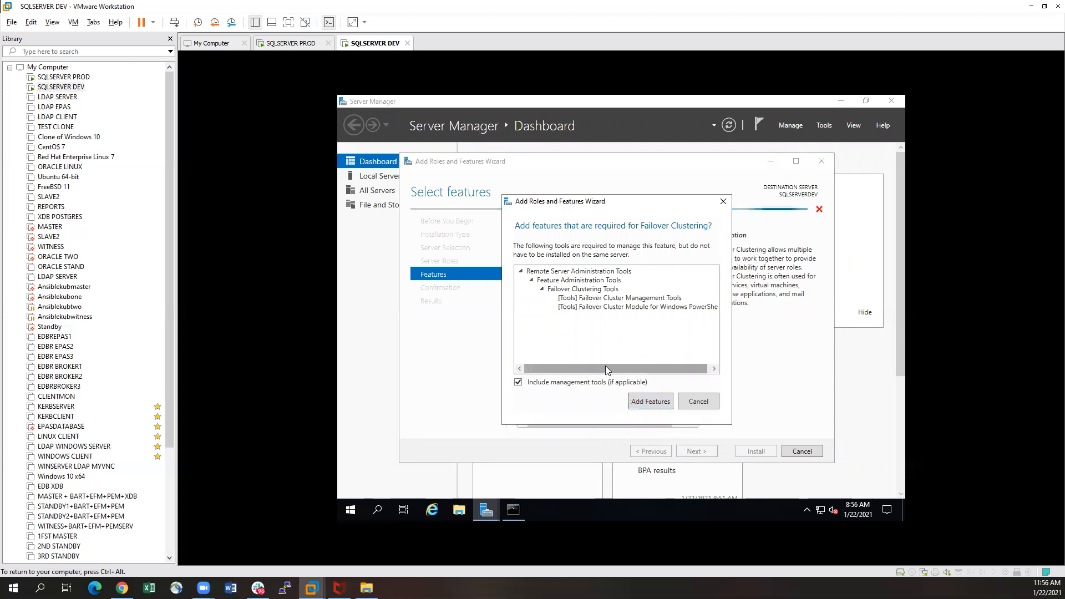
{"action": "left_click", "coordinate": [636, 404]}
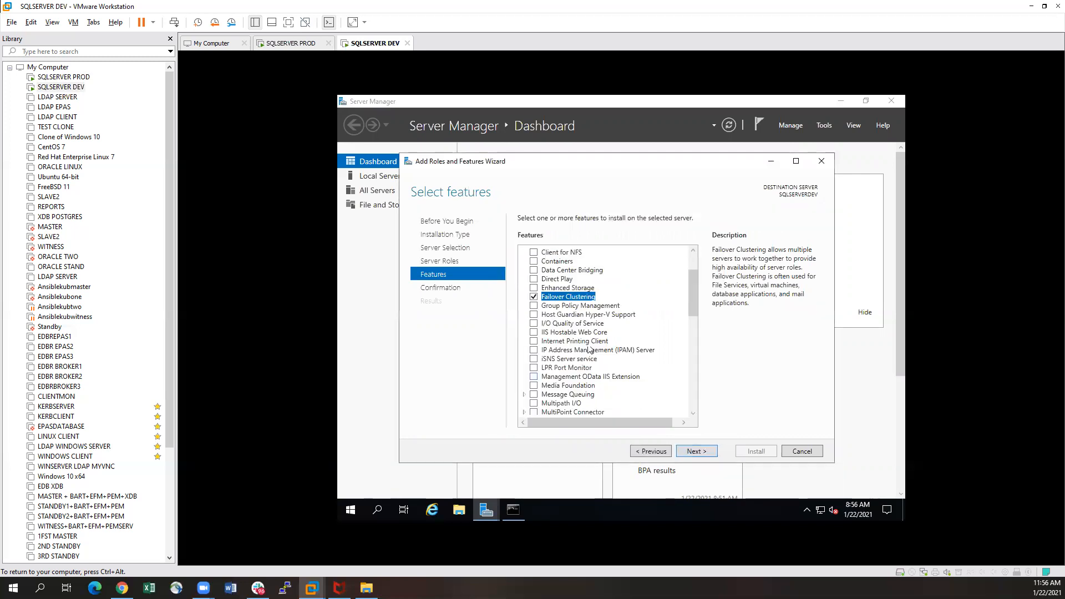
{"action": "left_click", "coordinate": [696, 452]}
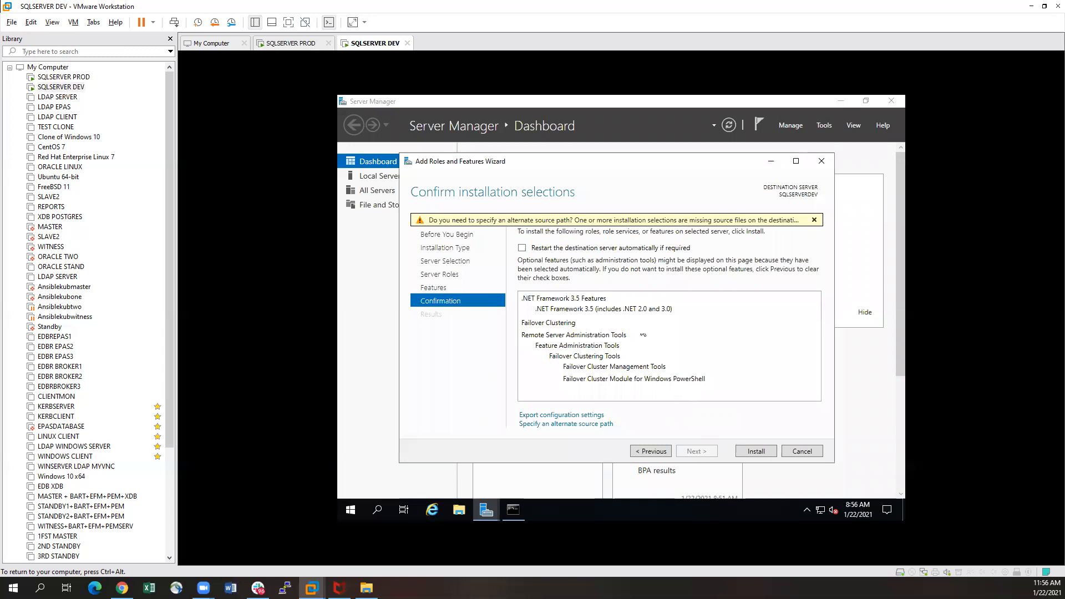
Allow SQLSERVERDEV to restart automatically if required and start installing the selected features.
{"action": "left_click", "coordinate": [523, 249]}
{"action": "left_click", "coordinate": [648, 344]}
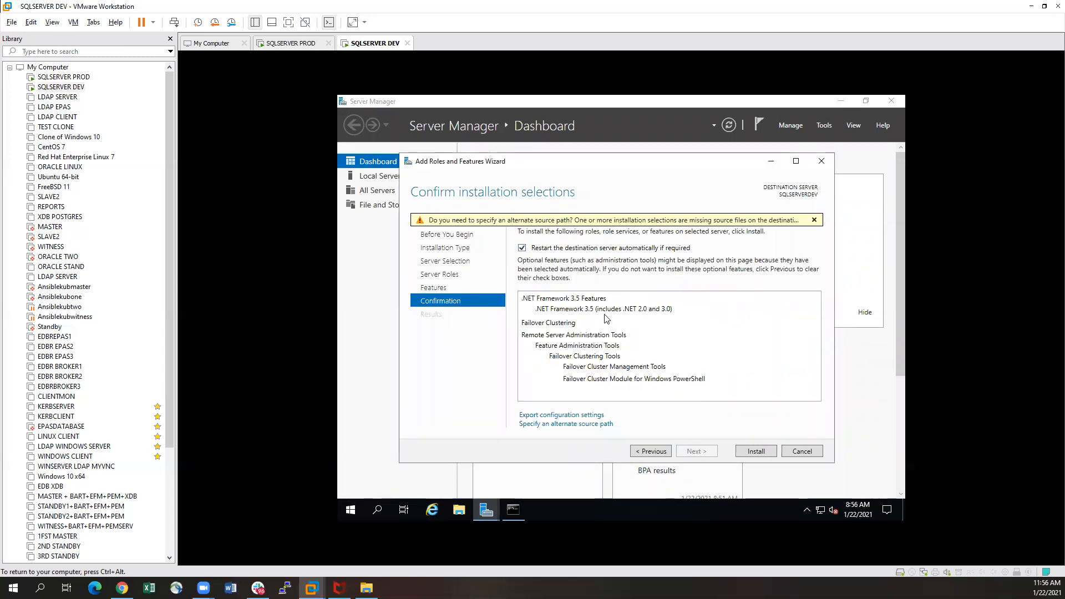
{"action": "left_click", "coordinate": [756, 452]}
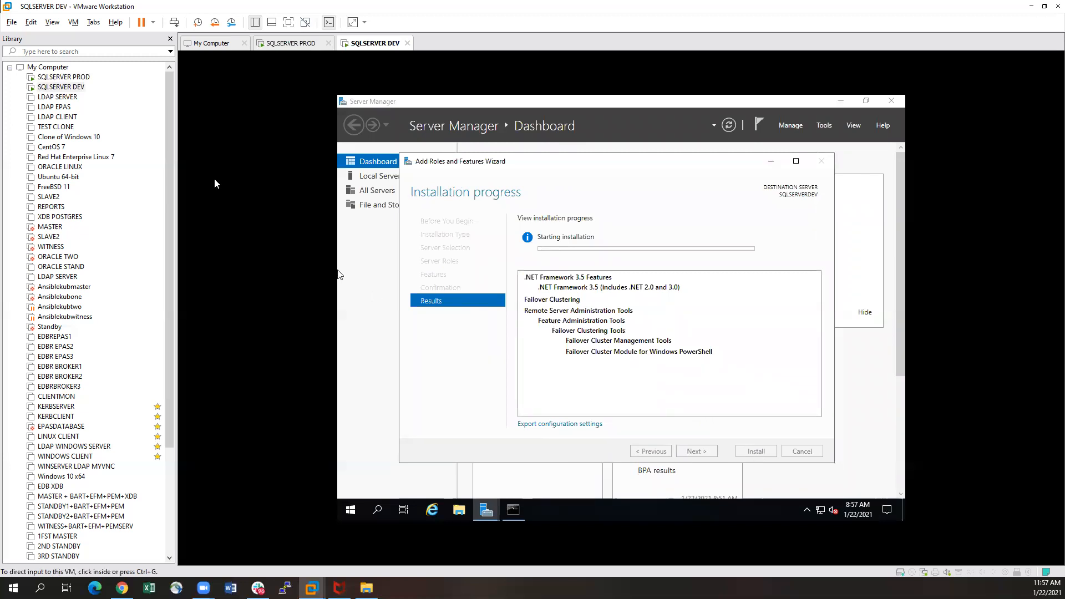
Check the feature installation results on SQLSERVER DEV and SQLSERVER PROD, and close the finished wizard on PROD.
{"action": "left_click", "coordinate": [69, 78]}
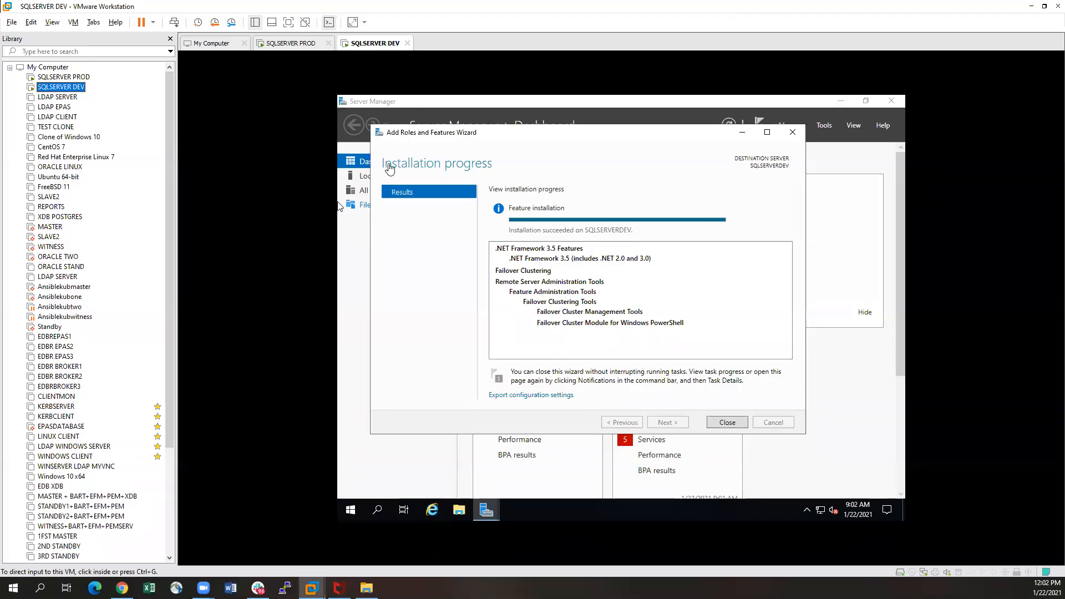
{"action": "left_click", "coordinate": [401, 245]}
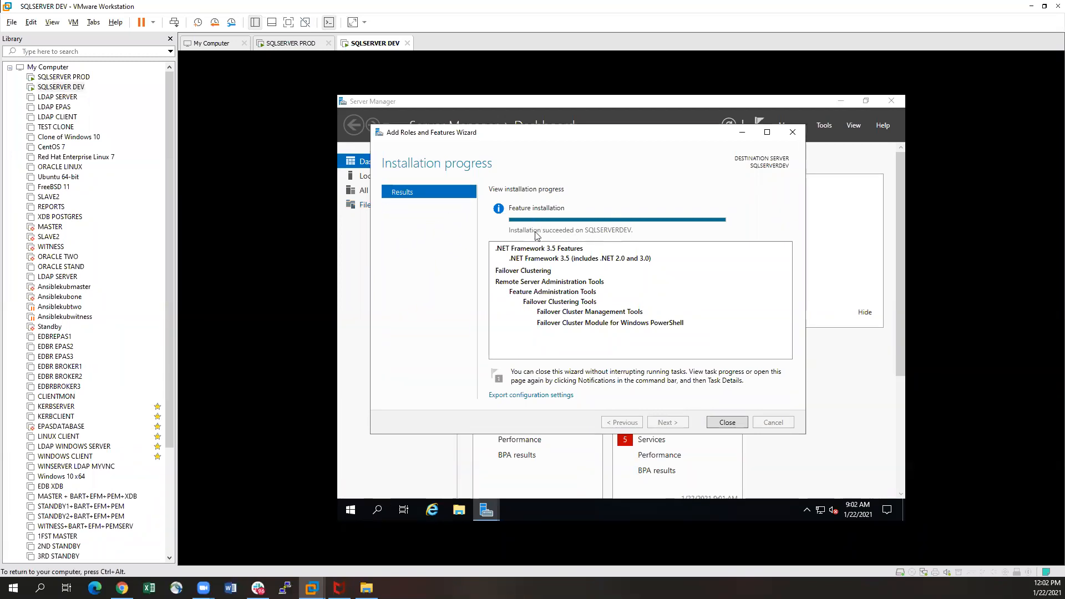
{"action": "left_click", "coordinate": [66, 80]}
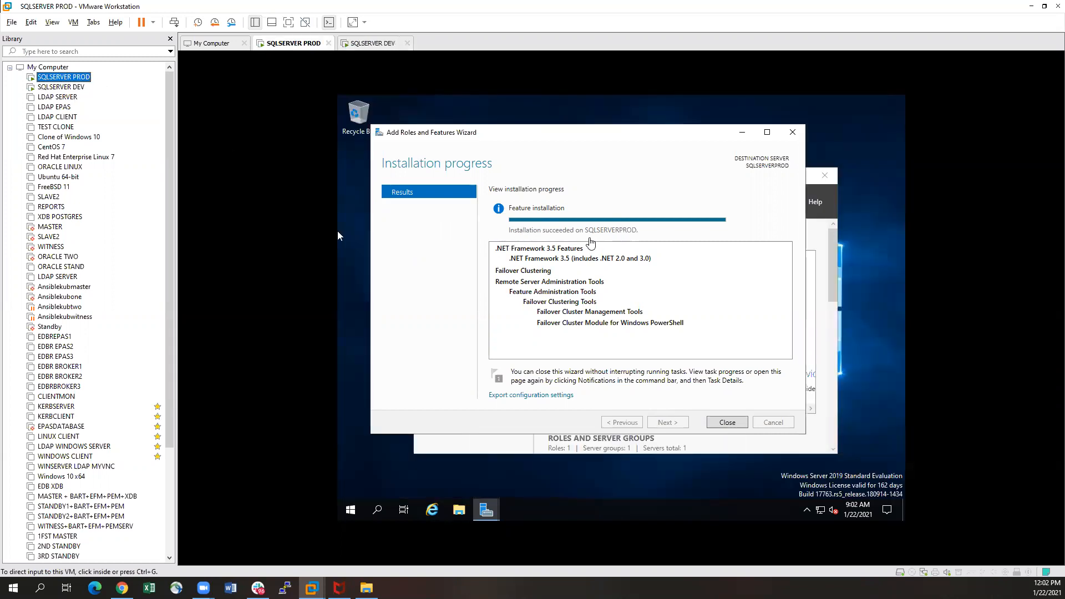
{"action": "left_click", "coordinate": [338, 231]}
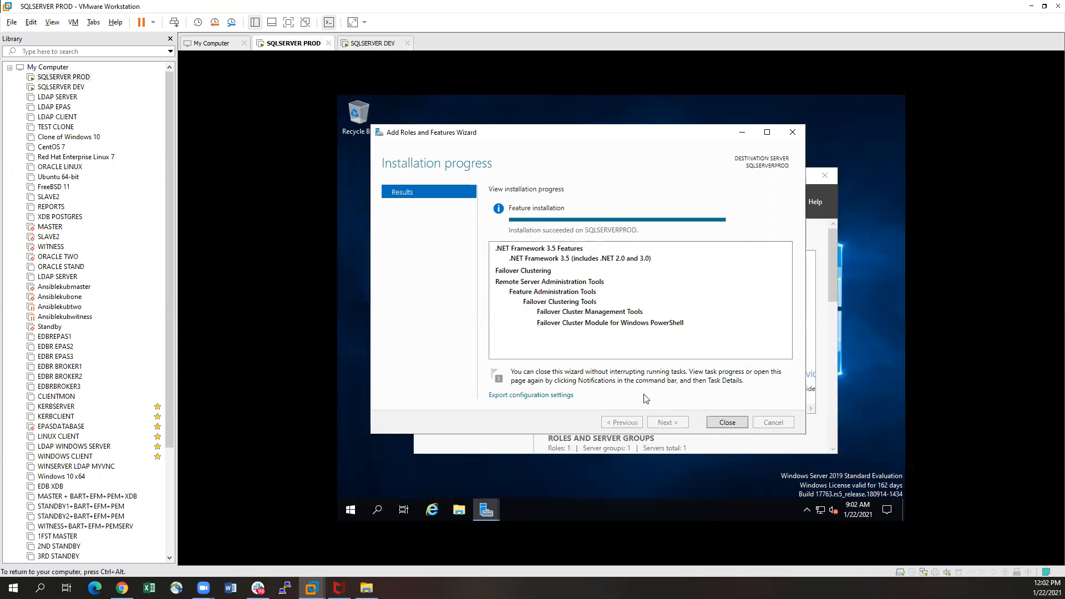
{"action": "left_click", "coordinate": [724, 425]}
{"action": "left_click", "coordinate": [694, 184]}
{"action": "key", "text": "ctrl+alt"}
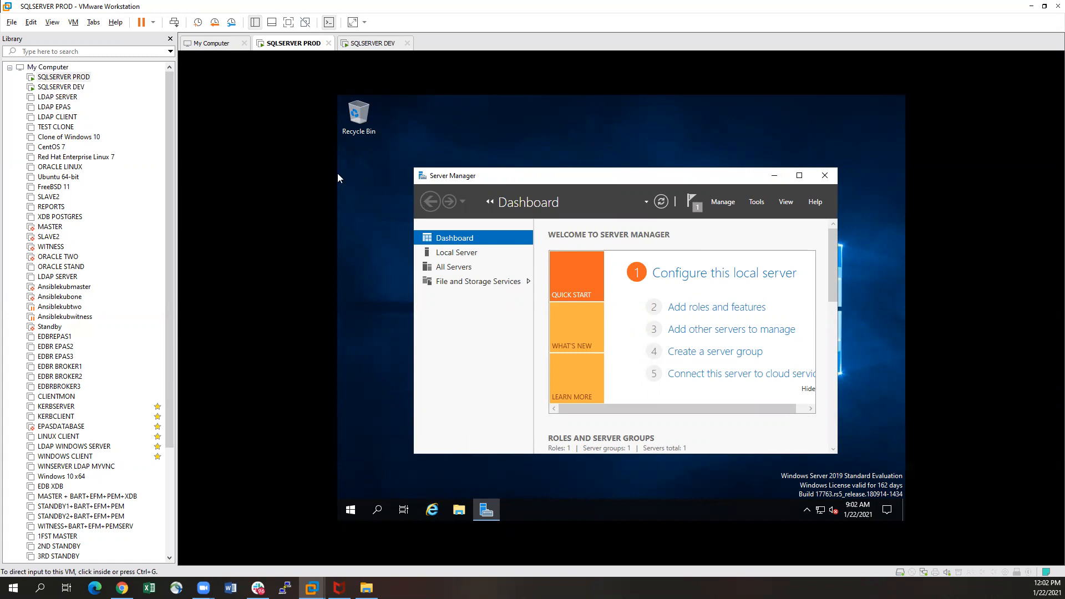
Open Failover Cluster Manager on SQLSERVER PROD and start validating a configuration, continuing to the server selection.
{"action": "left_click", "coordinate": [338, 174]}
{"action": "left_click", "coordinate": [758, 202]}
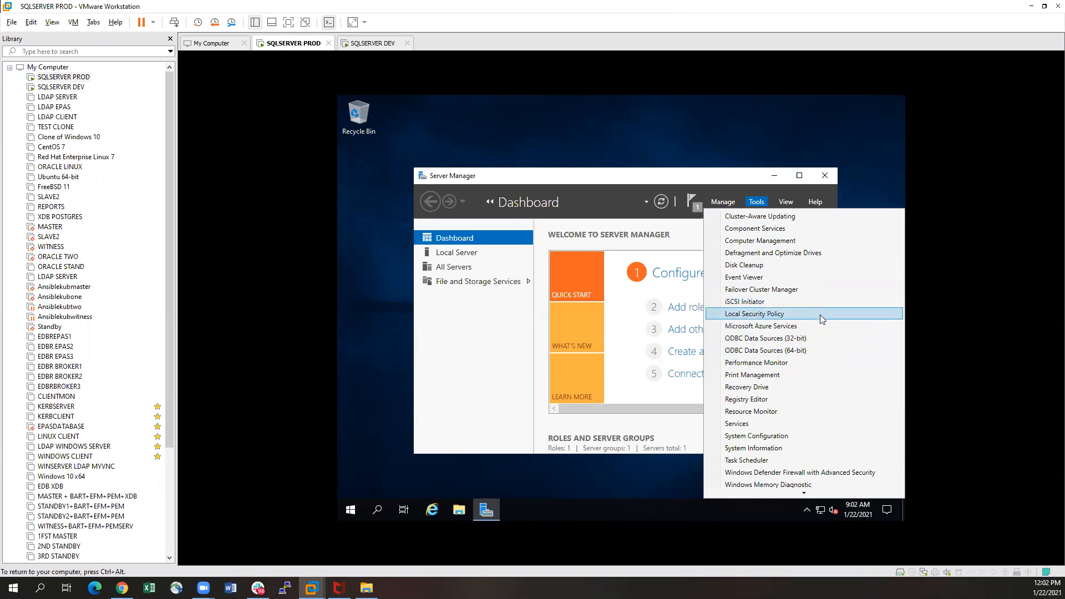
{"action": "scroll", "coordinate": [820, 317], "scroll_direction": "down", "scroll_amount": 3}
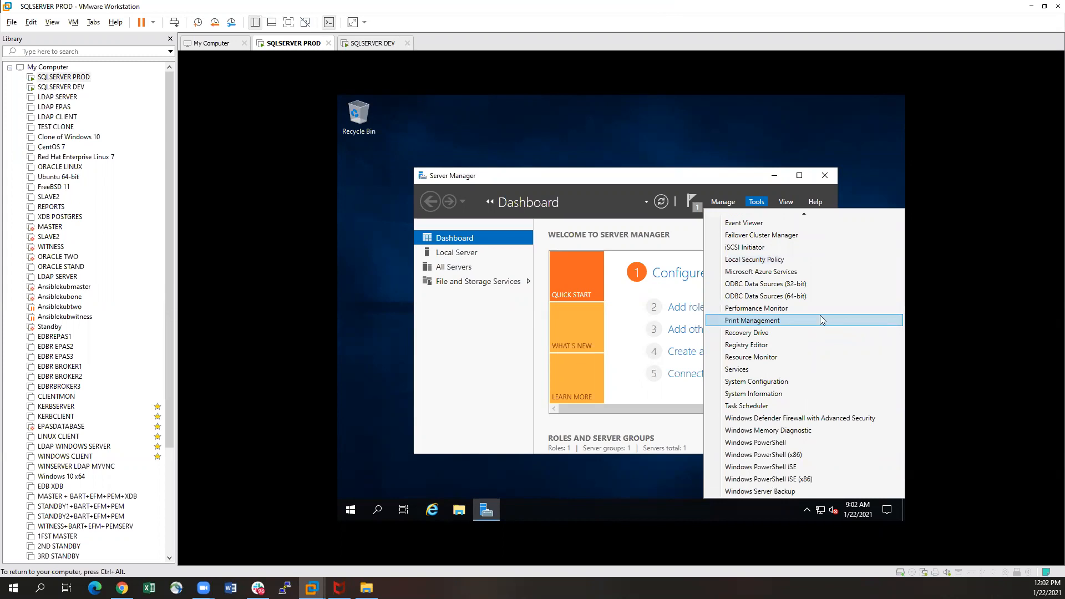
{"action": "scroll", "coordinate": [822, 320], "scroll_direction": "up", "scroll_amount": 1}
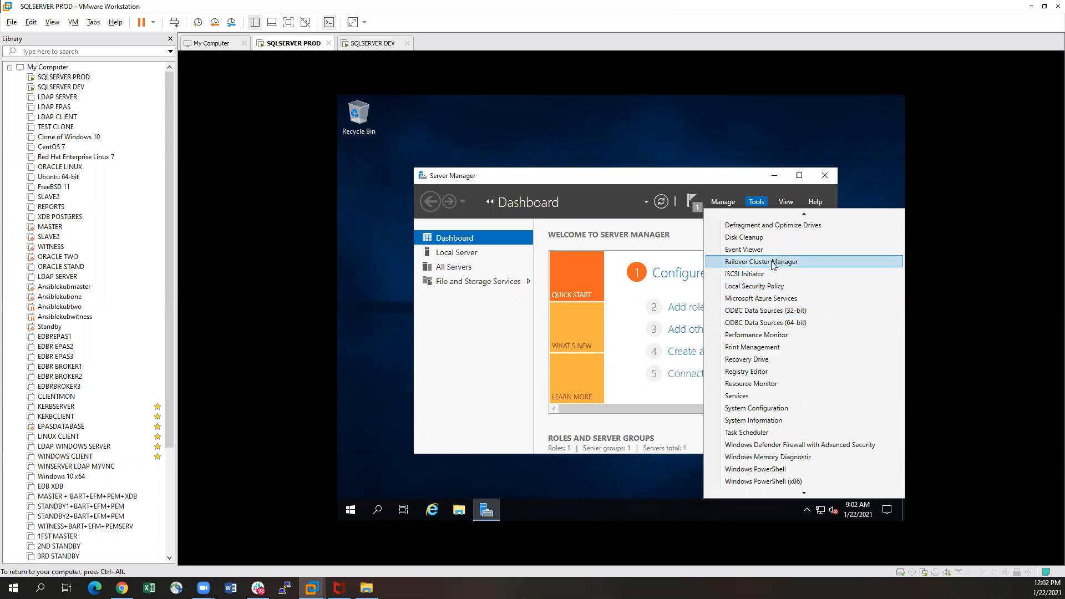
{"action": "left_click", "coordinate": [760, 262]}
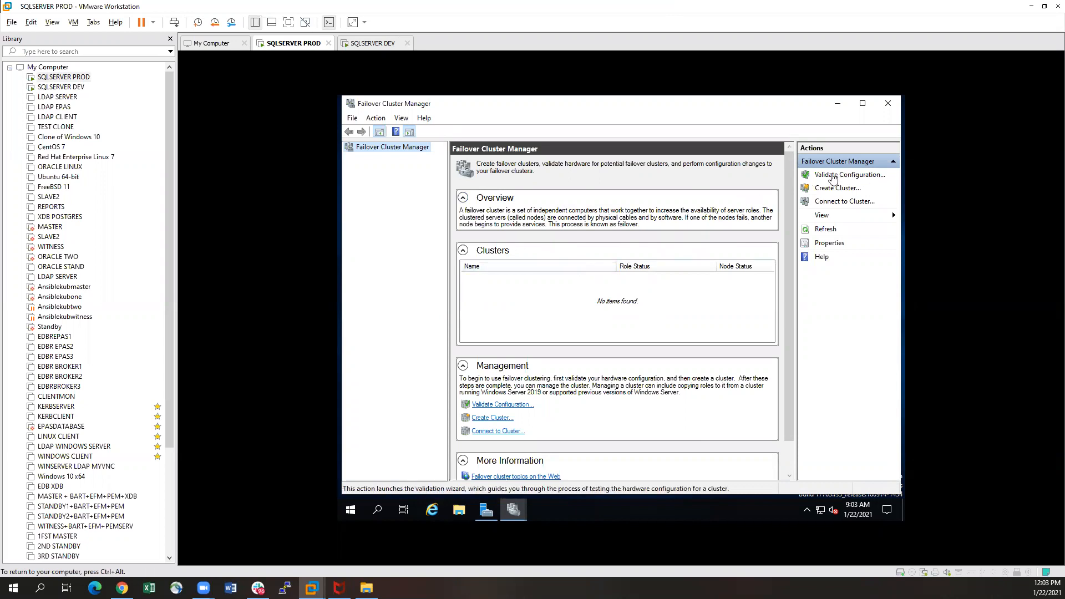
{"action": "left_click", "coordinate": [847, 175]}
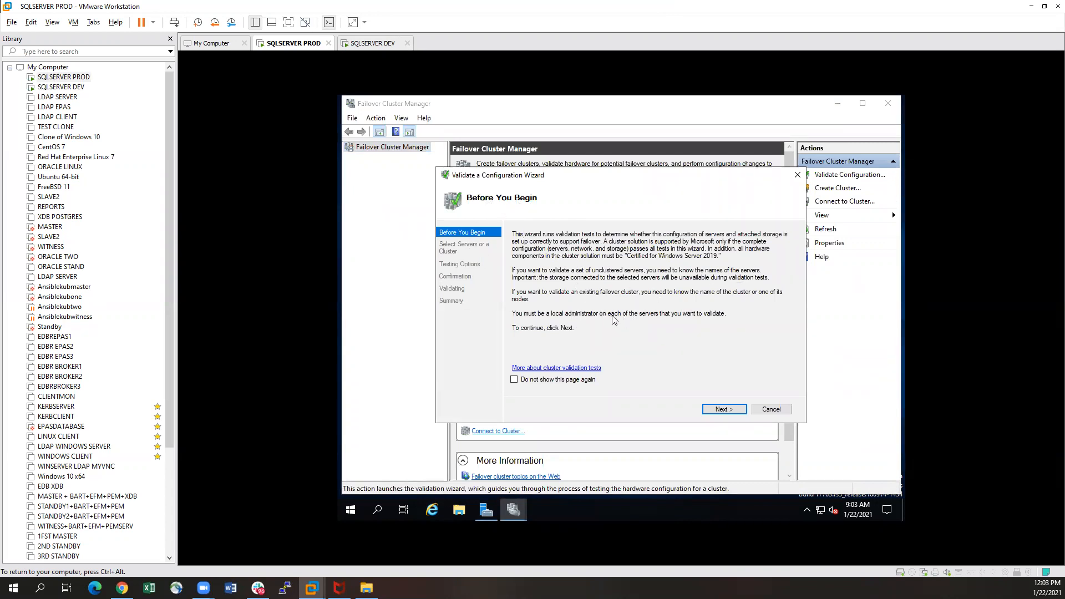
{"action": "left_click", "coordinate": [723, 411]}
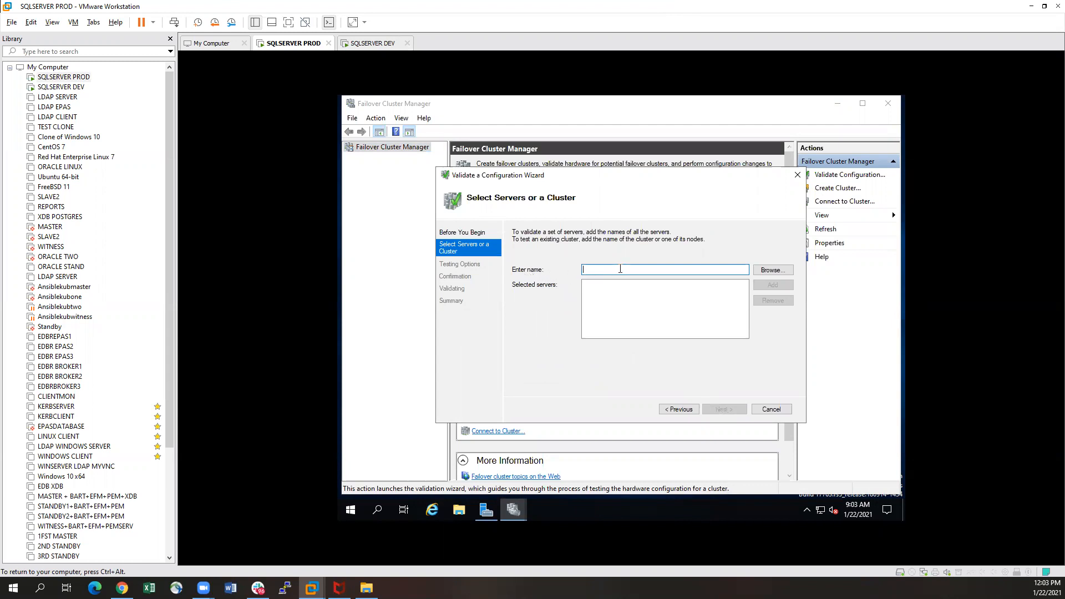
Try to add the server "sqlserverproduction" to the servers for validation.
{"action": "type", "text": "sqlservber"}
{"action": "key", "text": "BackSpace"}
{"action": "key", "text": "BackSpace"}
{"action": "key", "text": "BackSpace"}
{"action": "type", "text": "erproduction"}
{"action": "left_click", "coordinate": [768, 287]}
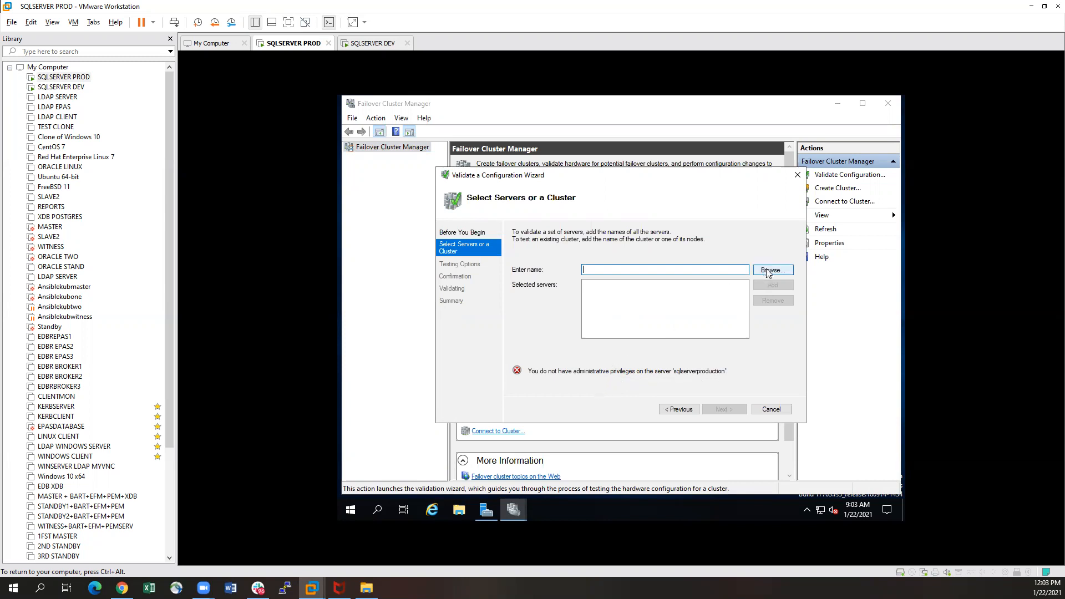
Add the server "sqlserverprod" to the servers selected for validation.
{"action": "type", "text": "sql"}
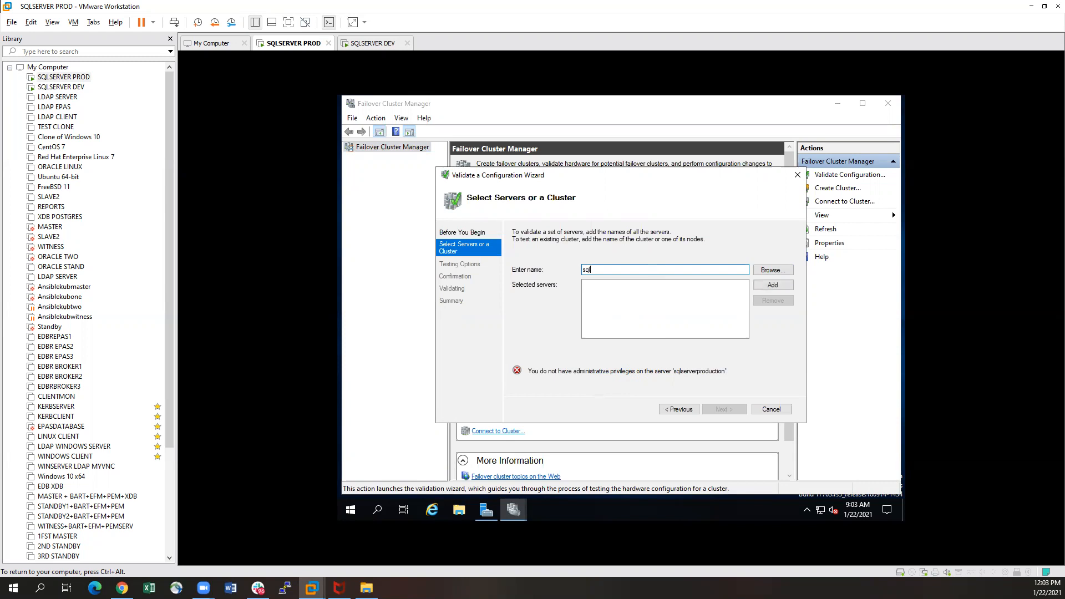
{"action": "type", "text": "serverprod"}
{"action": "left_click", "coordinate": [765, 284]}
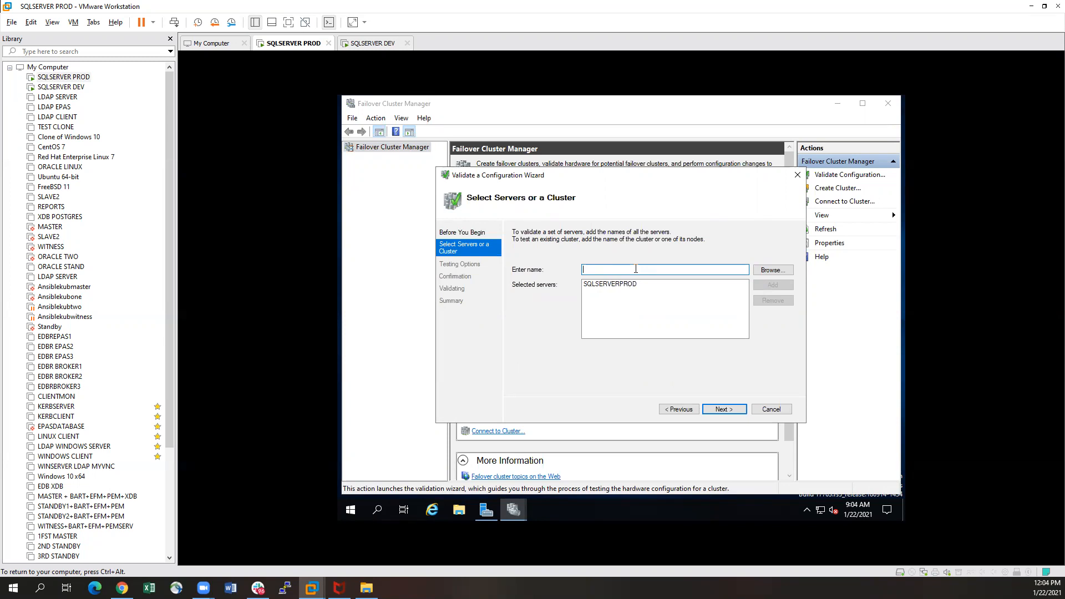
Add the server "sqlserverdev" to the validation and continue to the testing options.
{"action": "type", "text": "sqlses"}
{"action": "key", "text": "BackSpace"}
{"action": "type", "text": "rverdev"}
{"action": "left_click", "coordinate": [771, 285]}
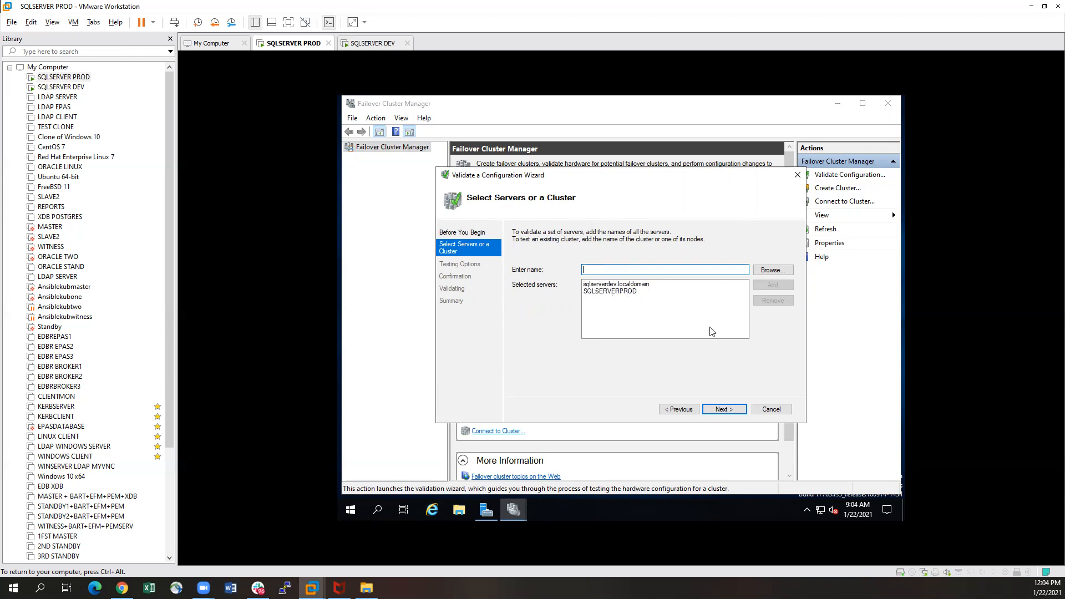
{"action": "left_click", "coordinate": [722, 413]}
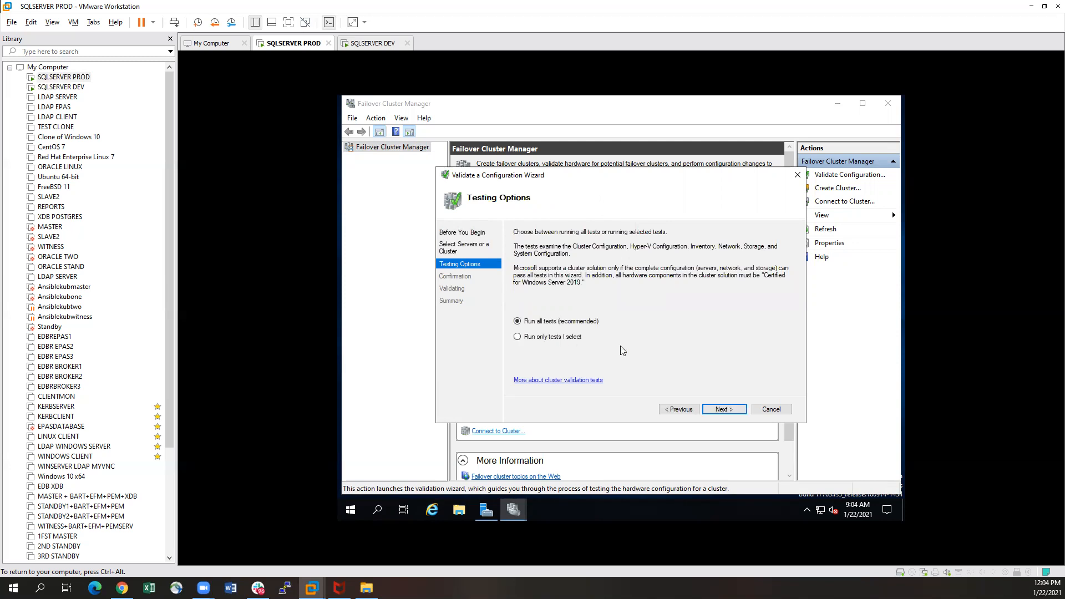
Choose to run all recommended tests on both servers, check the listed servers and tests, and start the validation.
{"action": "left_click", "coordinate": [722, 410]}
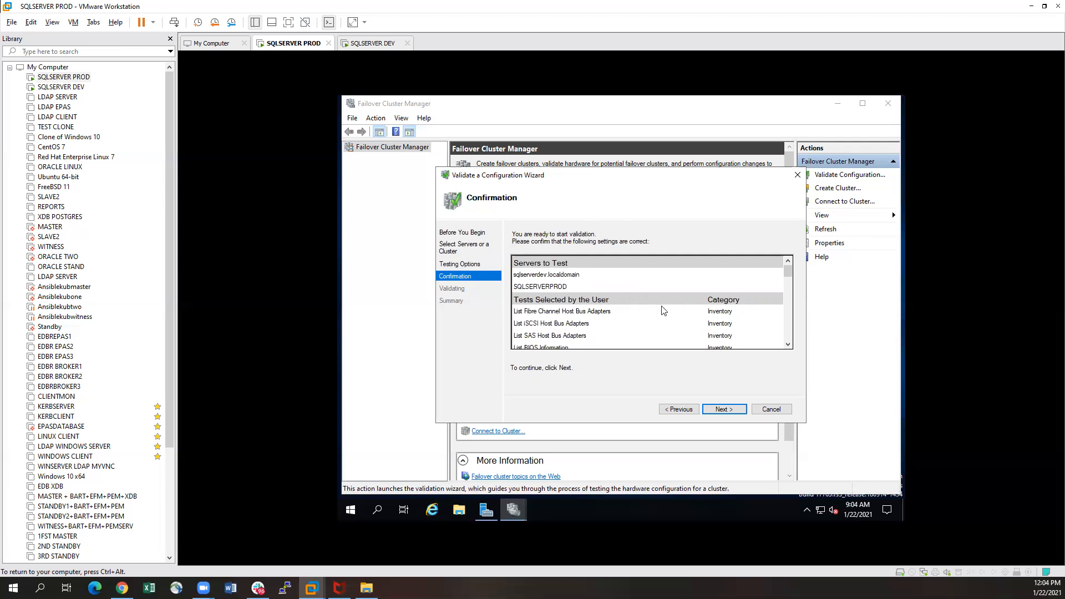
{"action": "scroll", "coordinate": [657, 297], "scroll_direction": "down", "scroll_amount": 1}
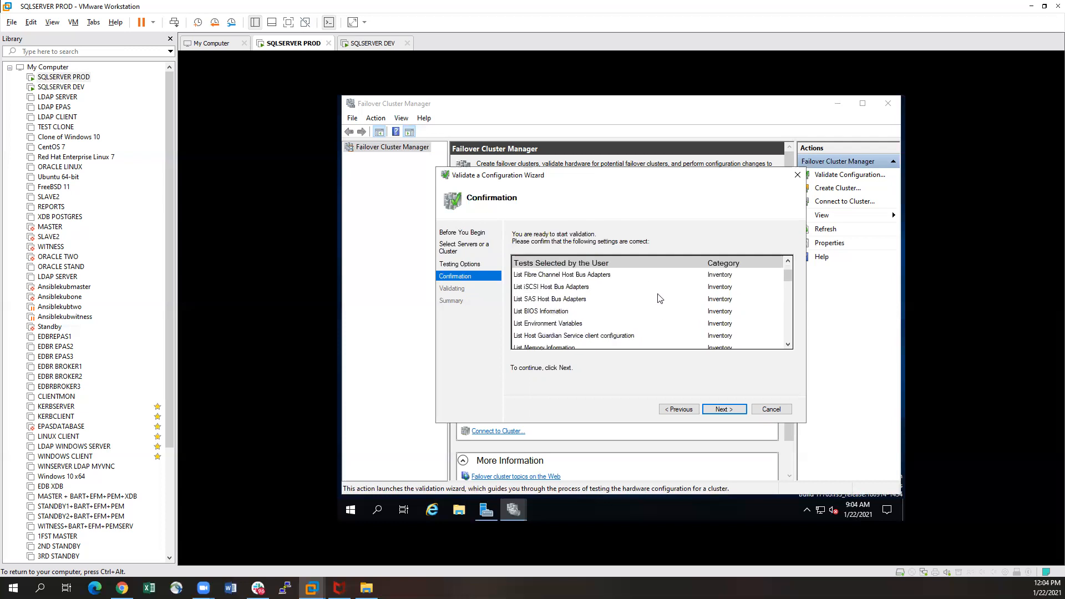
{"action": "scroll", "coordinate": [652, 298], "scroll_direction": "down", "scroll_amount": 1}
{"action": "scroll", "coordinate": [651, 298], "scroll_direction": "up", "scroll_amount": 2}
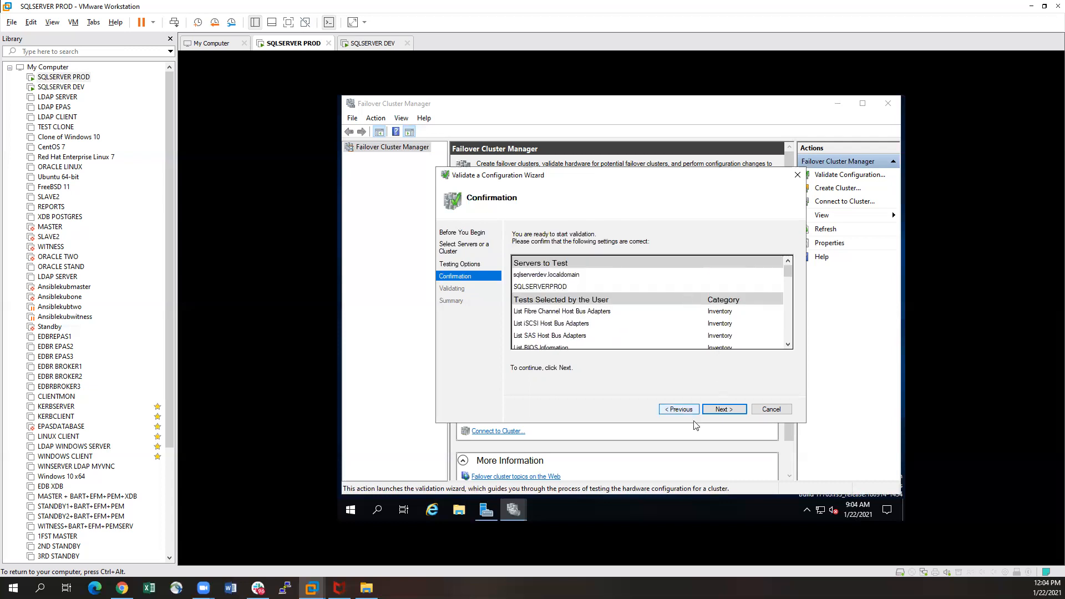
{"action": "left_click", "coordinate": [724, 411]}
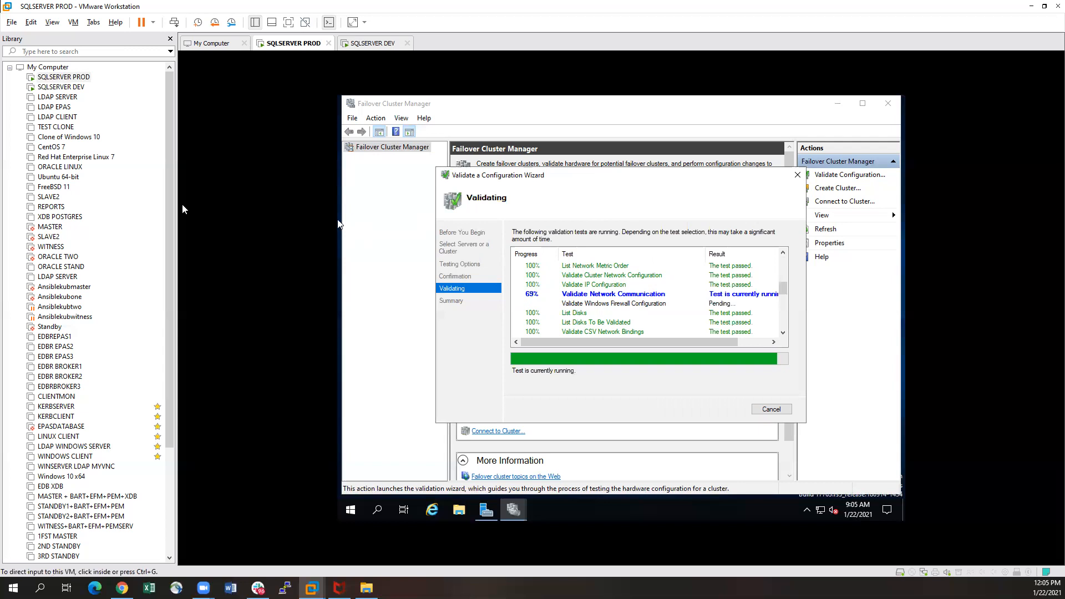
On SQLSERVER DEV, close the feature installation wizard and dismiss the Windows Admin Center message in Server Manager.
{"action": "left_click", "coordinate": [61, 87]}
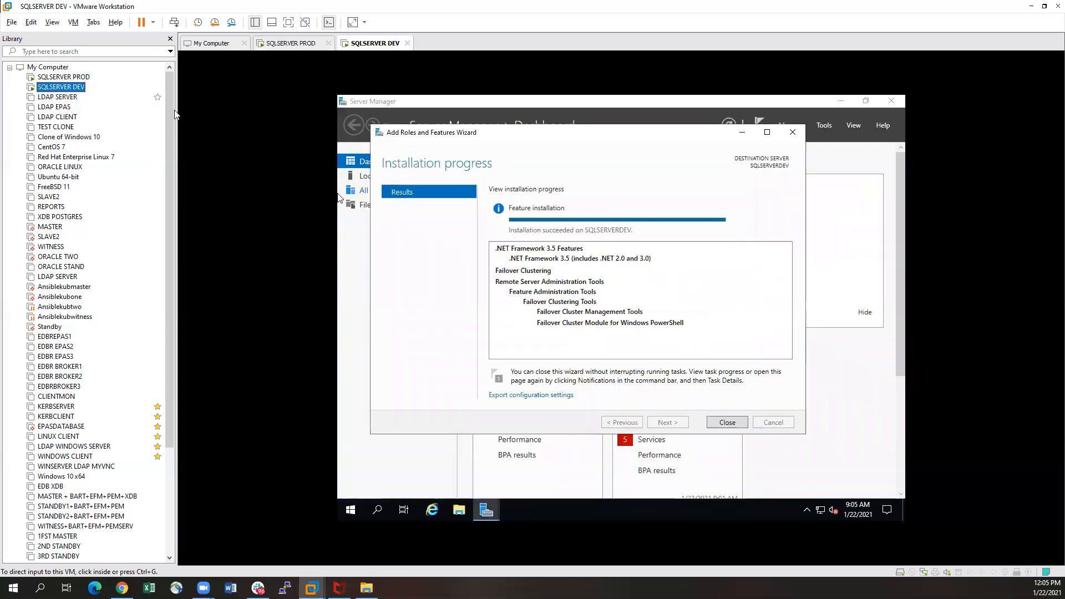
{"action": "left_click", "coordinate": [727, 422]}
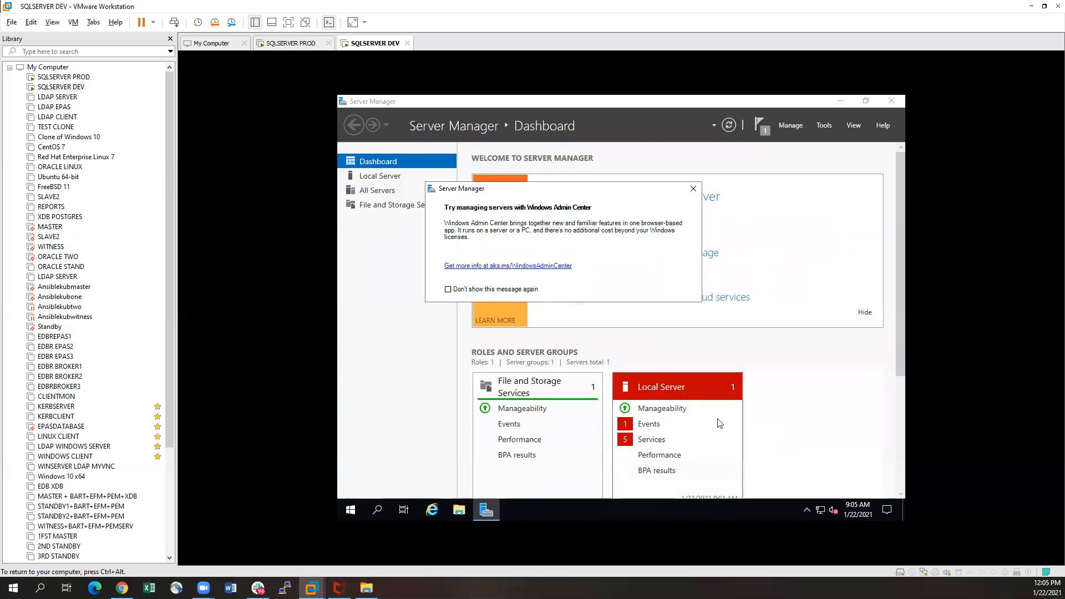
{"action": "left_click", "coordinate": [693, 188]}
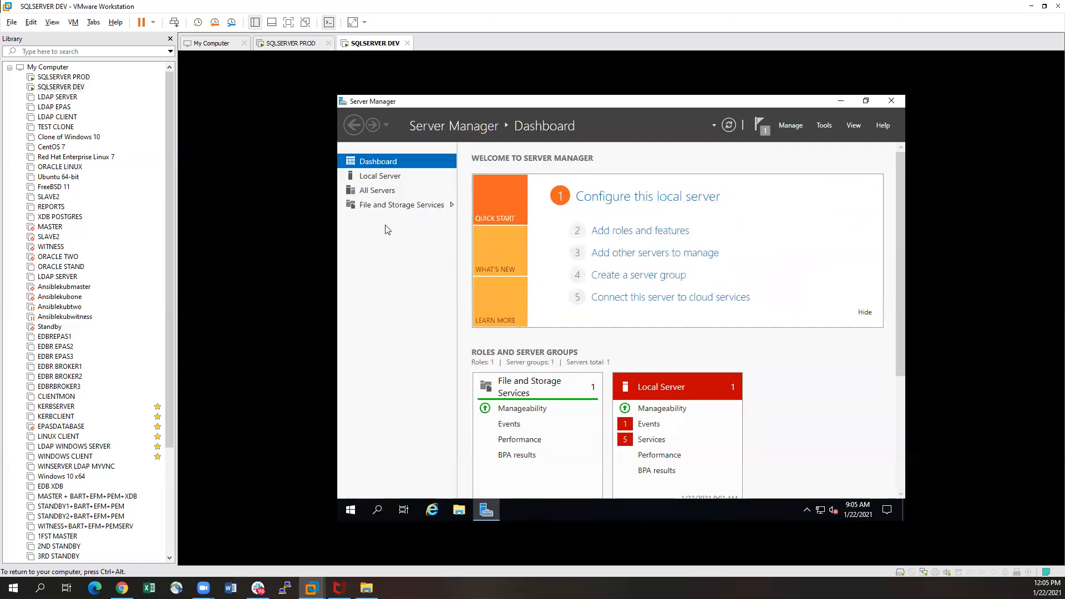
{"action": "key", "text": "ctrl+alt"}
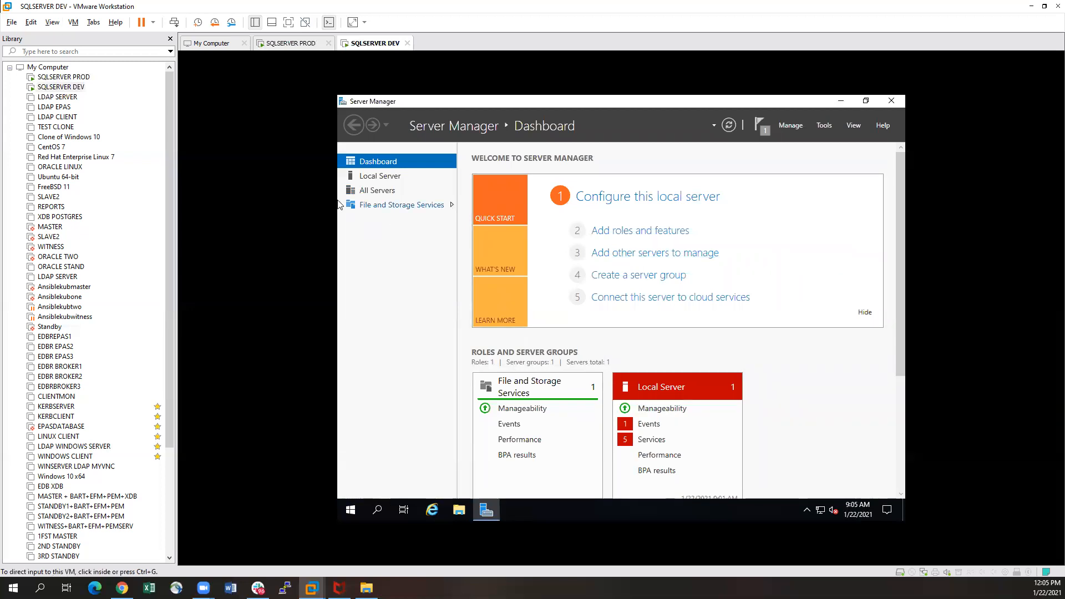
Return to SQLSERVER PROD and review the node, test and category results in the validation summary.
{"action": "left_click", "coordinate": [64, 77]}
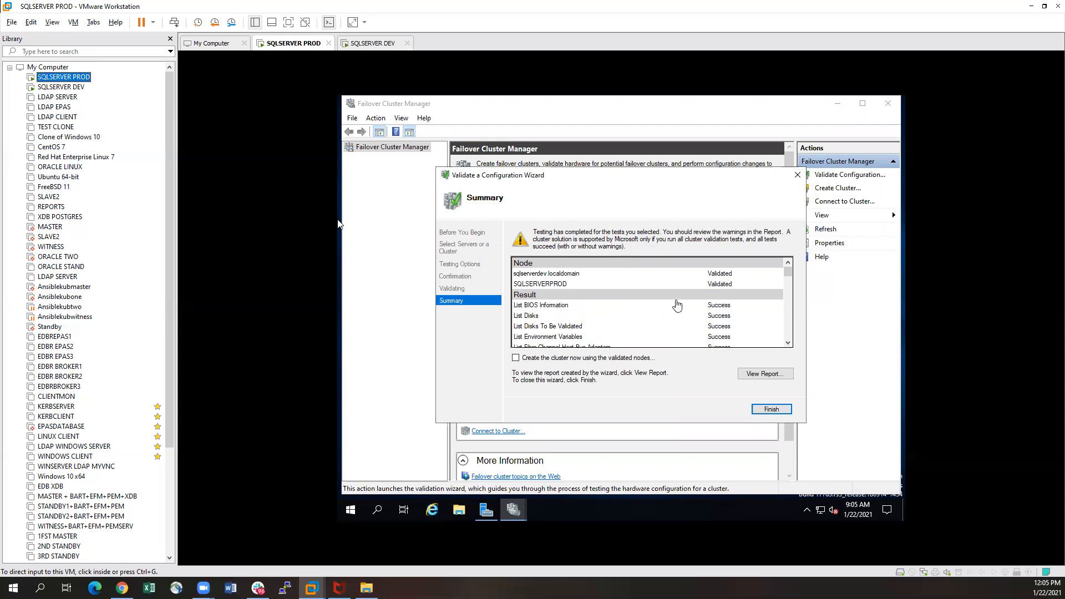
{"action": "left_click", "coordinate": [678, 303]}
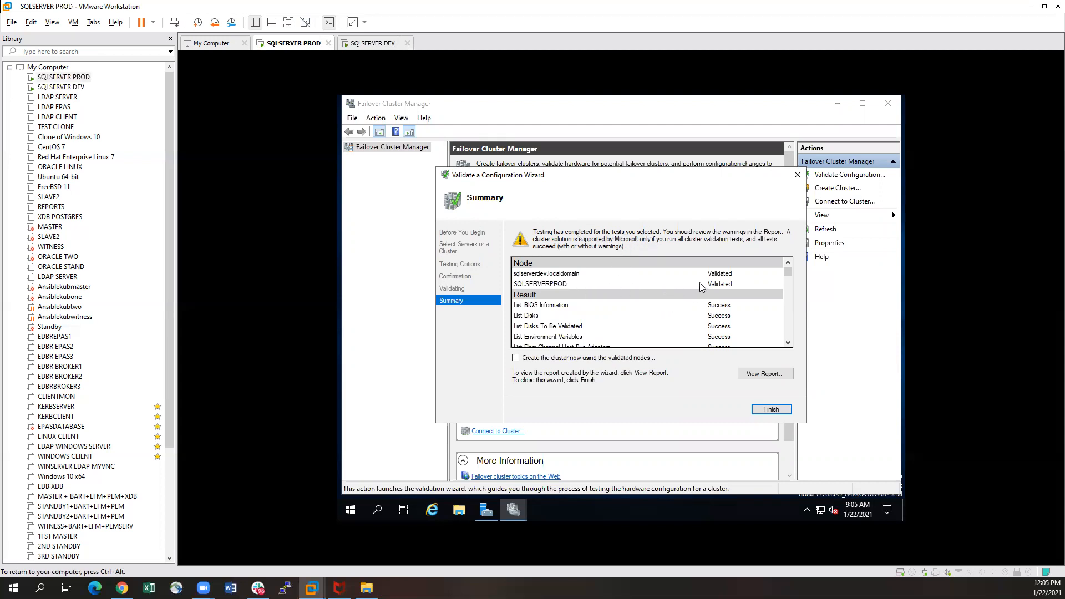
{"action": "scroll", "coordinate": [694, 294], "scroll_direction": "down", "scroll_amount": 5}
{"action": "scroll", "coordinate": [704, 300], "scroll_direction": "down", "scroll_amount": 7}
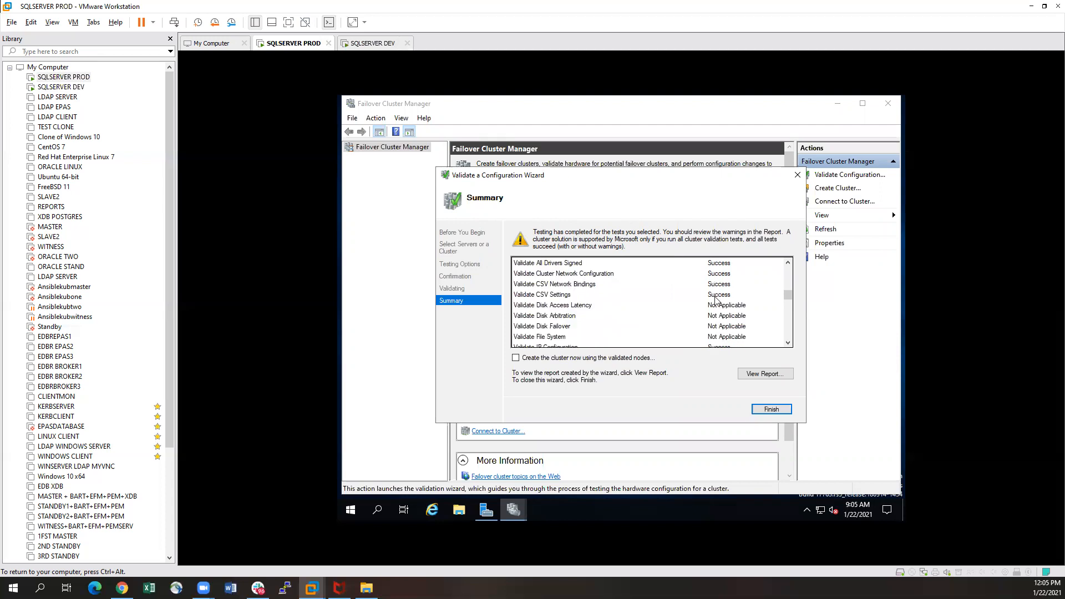
{"action": "scroll", "coordinate": [693, 300], "scroll_direction": "down", "scroll_amount": 2}
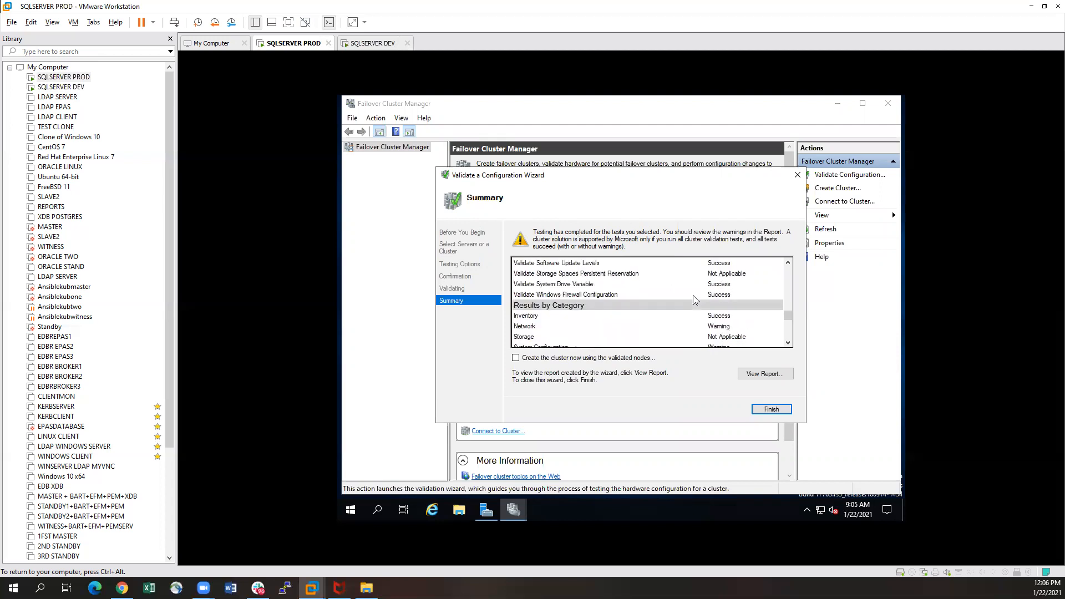
Open the Failover Cluster Validation Report and check the inventory, network and storage test results.
{"action": "left_click", "coordinate": [763, 375]}
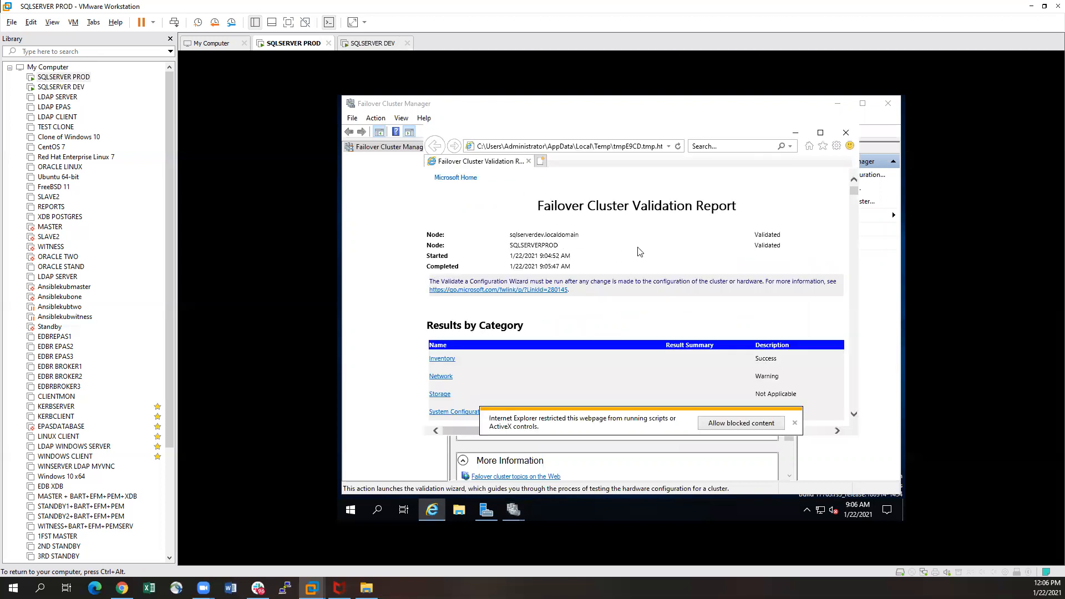
{"action": "scroll", "coordinate": [605, 236], "scroll_direction": "down", "scroll_amount": 1}
{"action": "scroll", "coordinate": [604, 232], "scroll_direction": "down", "scroll_amount": 12}
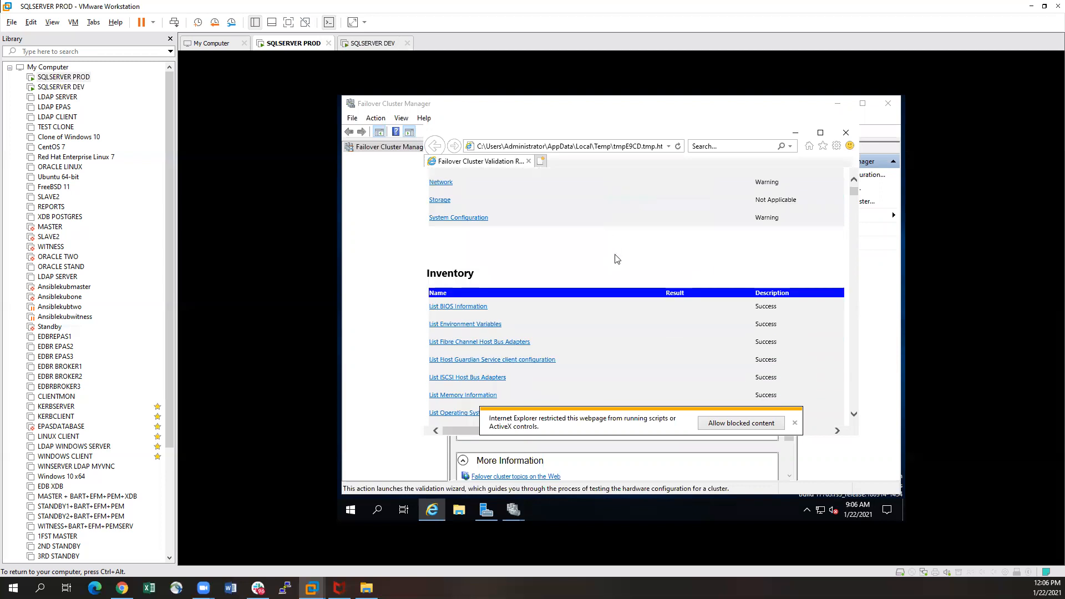
{"action": "scroll", "coordinate": [630, 254], "scroll_direction": "up", "scroll_amount": 2}
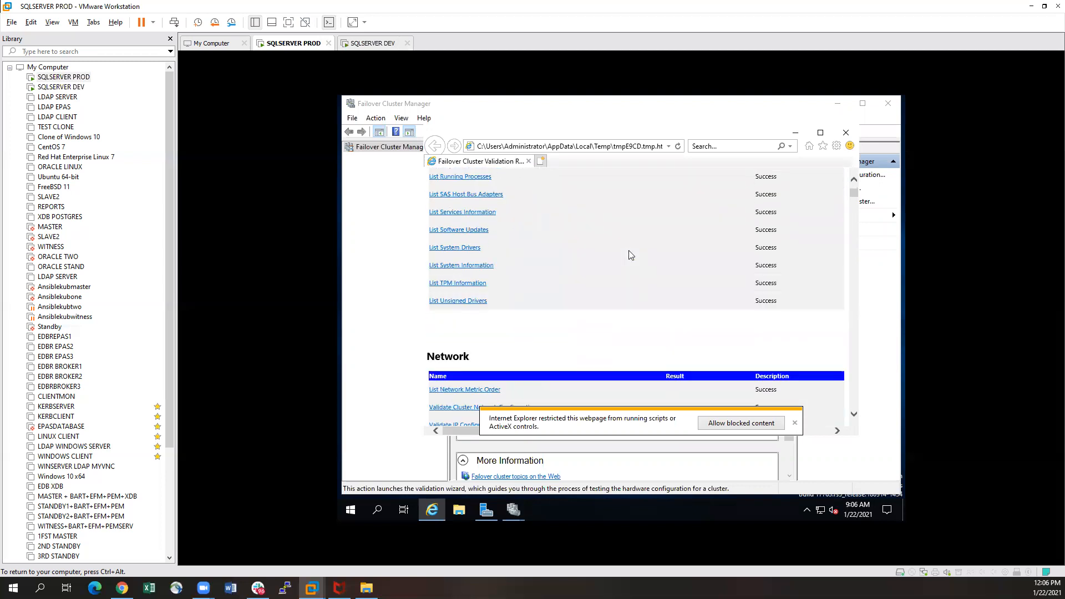
{"action": "scroll", "coordinate": [631, 254], "scroll_direction": "down", "scroll_amount": 5}
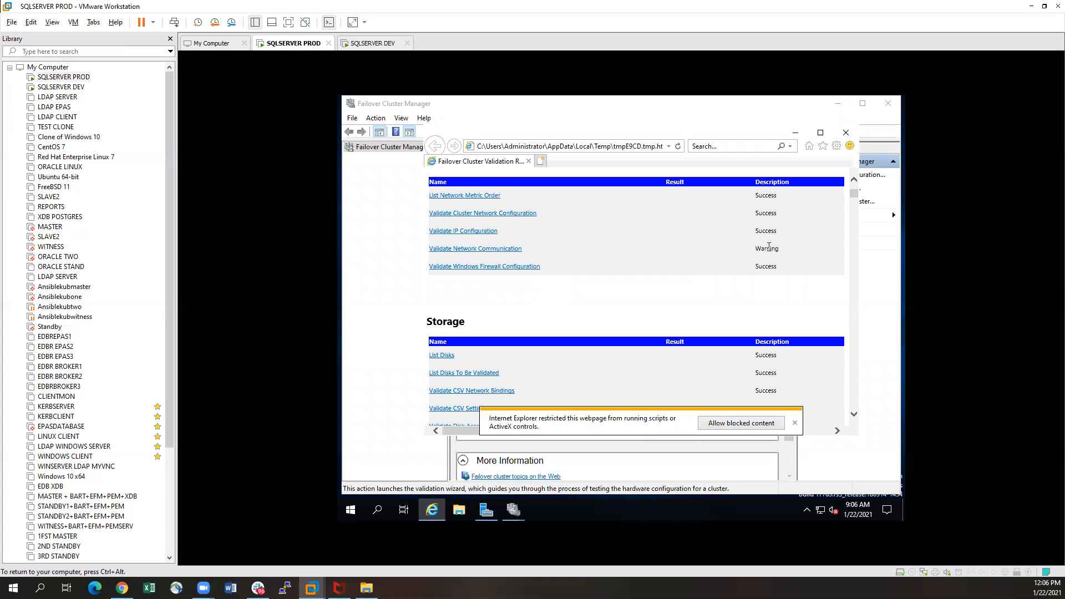
Examine the Validate Network Communication details and the nearby test results in the report, and close the report.
{"action": "left_click", "coordinate": [462, 248]}
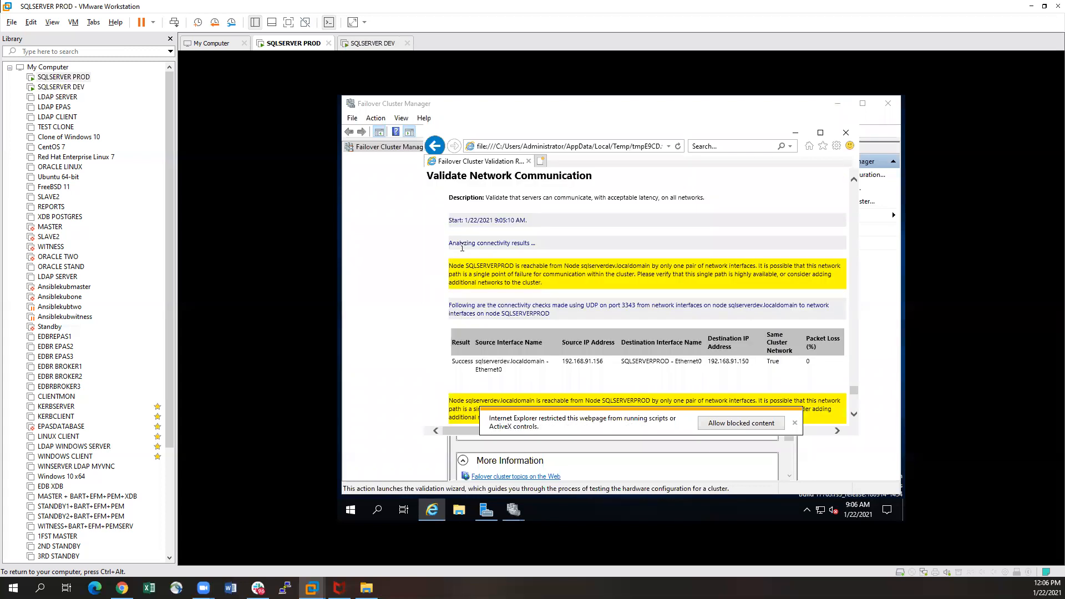
{"action": "left_click_drag", "start_coordinate": [455, 265], "coordinate": [756, 267]}
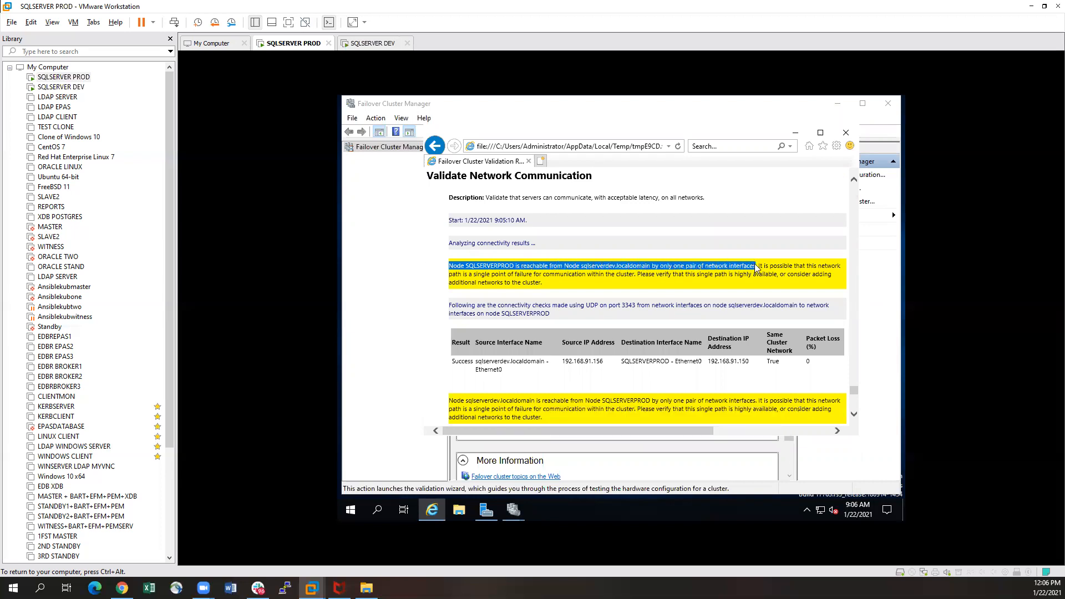
{"action": "left_click", "coordinate": [753, 264]}
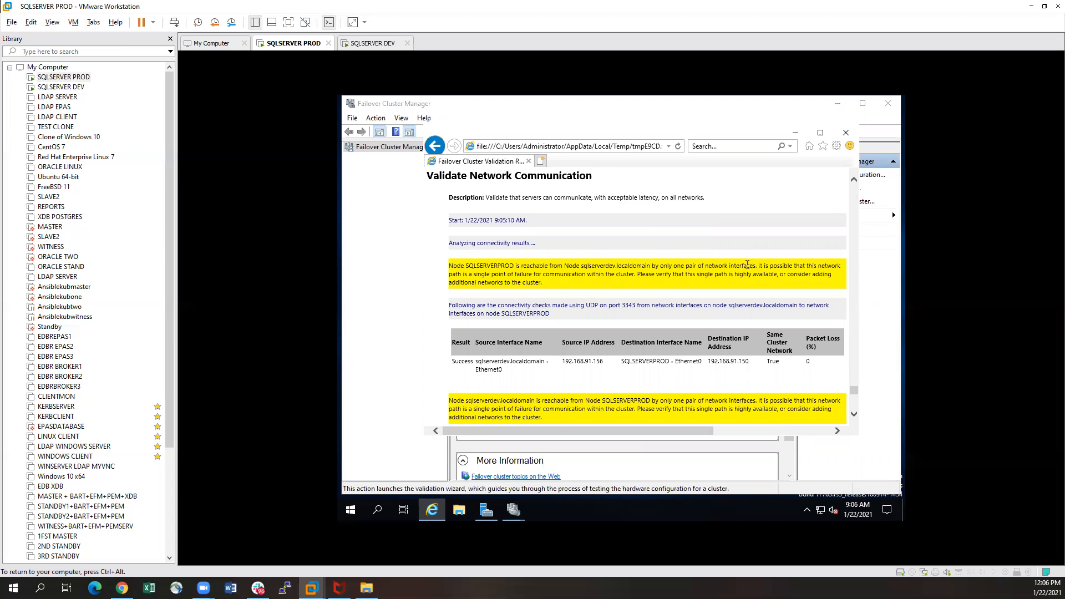
{"action": "scroll", "coordinate": [748, 264], "scroll_direction": "down", "scroll_amount": 3}
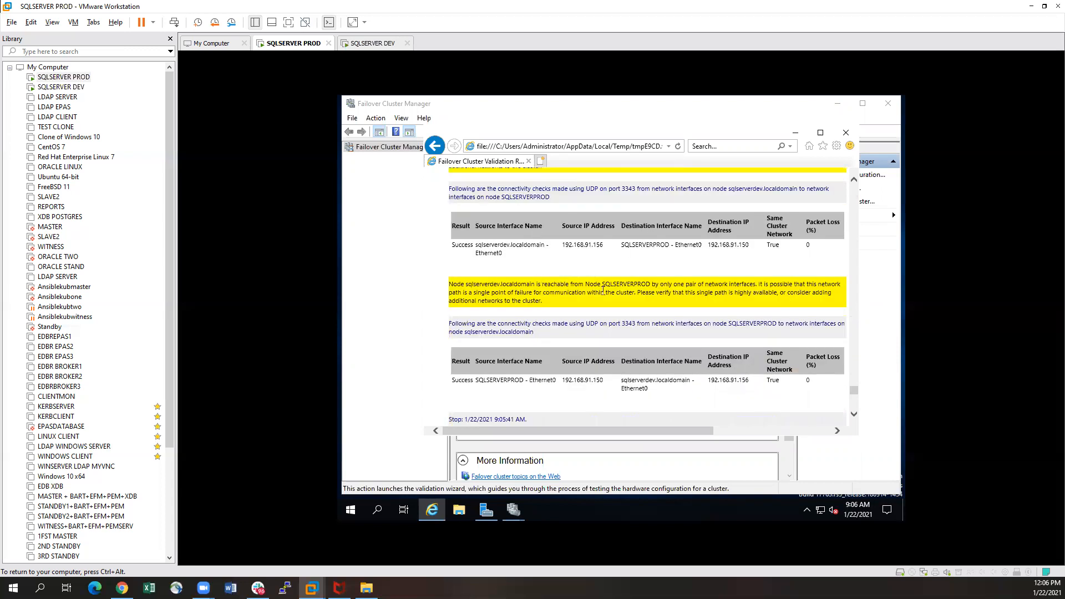
{"action": "scroll", "coordinate": [652, 283], "scroll_direction": "up", "scroll_amount": 7}
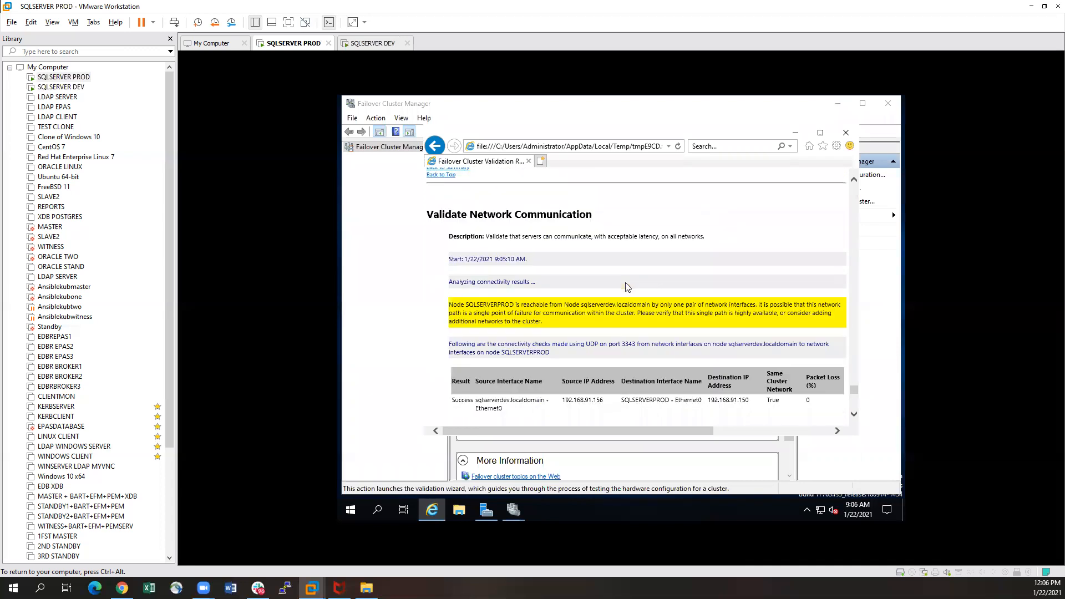
{"action": "scroll", "coordinate": [627, 287], "scroll_direction": "down", "scroll_amount": 7}
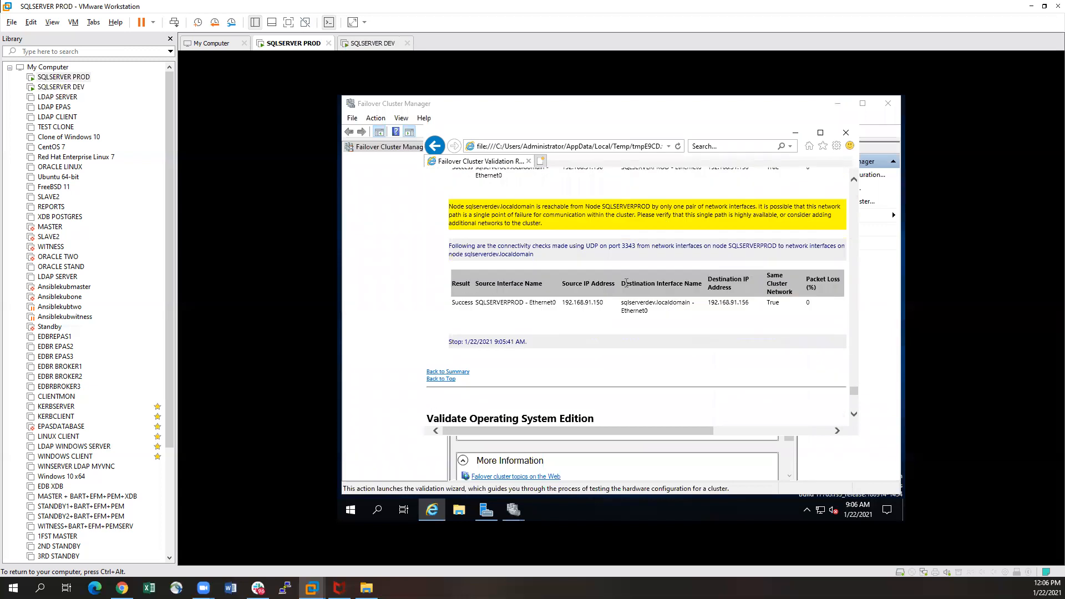
{"action": "scroll", "coordinate": [627, 283], "scroll_direction": "up", "scroll_amount": 5}
{"action": "scroll", "coordinate": [611, 280], "scroll_direction": "up", "scroll_amount": 5}
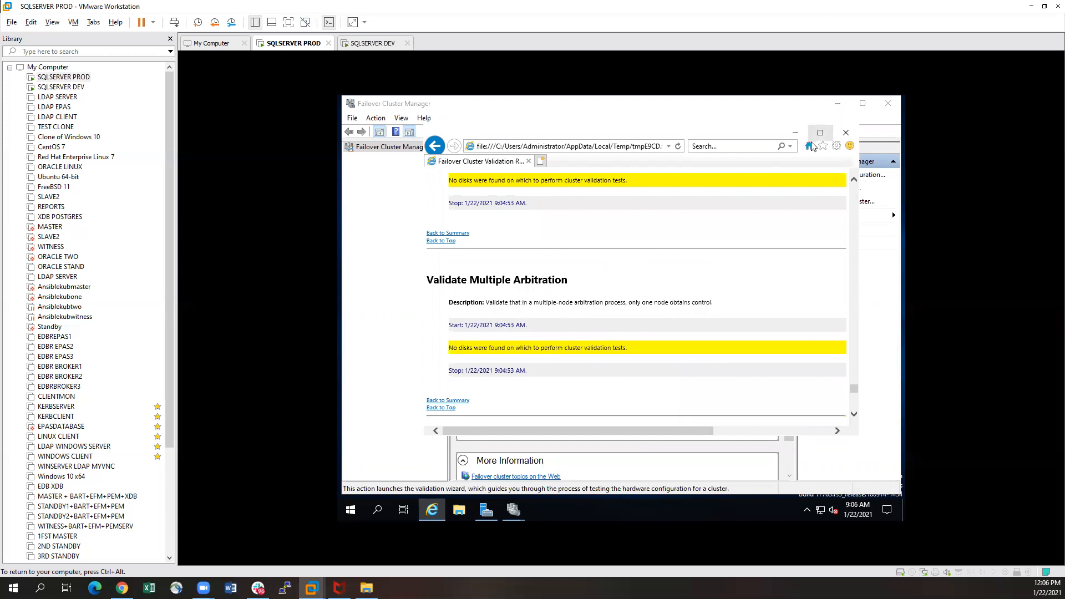
{"action": "left_click", "coordinate": [846, 132]}
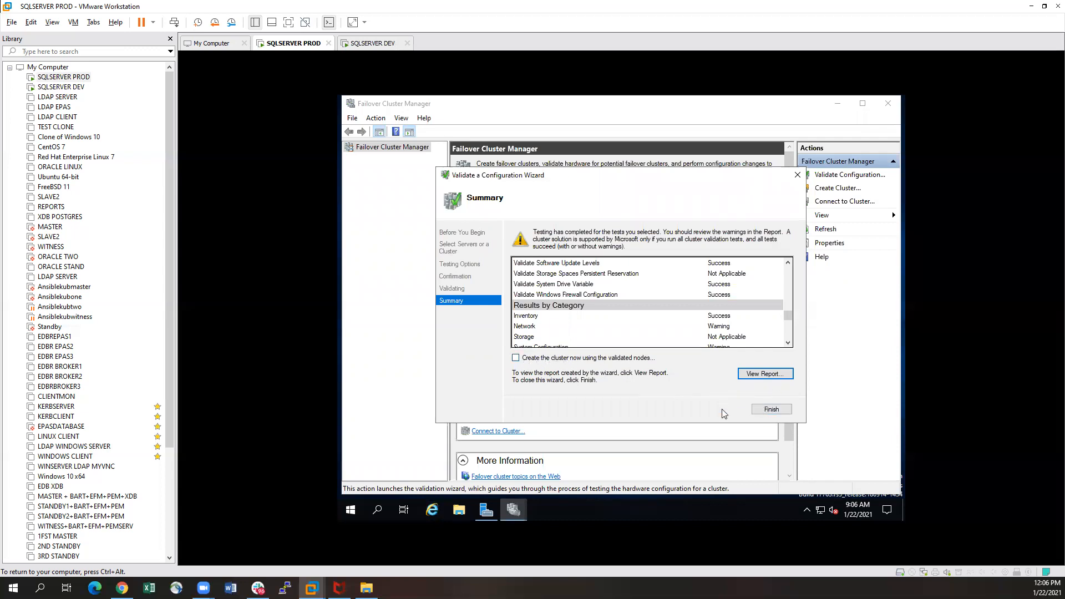
Finish the validation wizard and start creating a cluster, continuing to the server selection.
{"action": "left_click", "coordinate": [777, 412]}
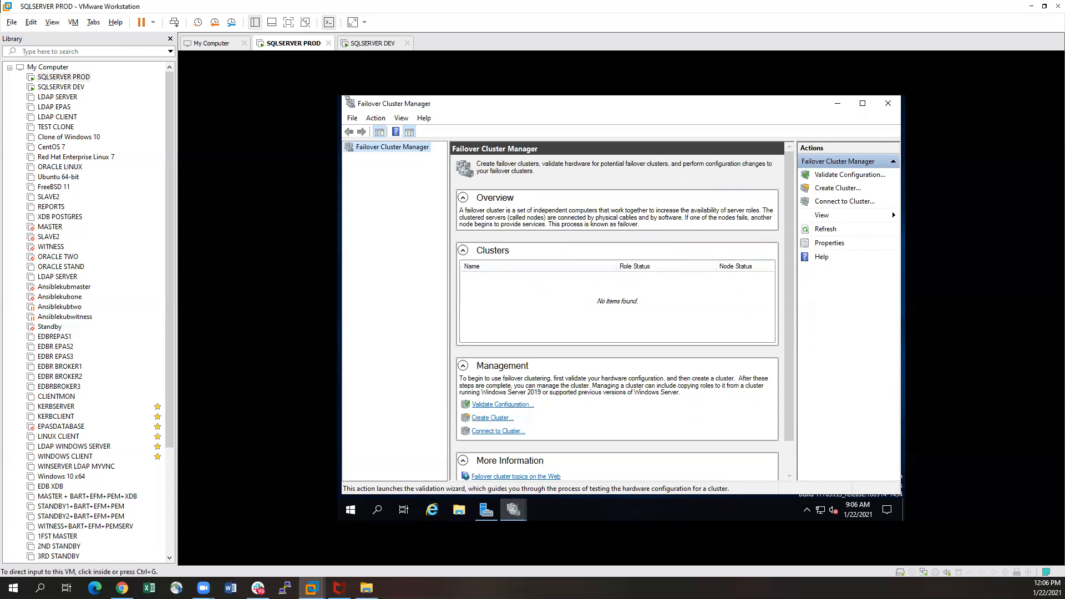
{"action": "left_click", "coordinate": [478, 422]}
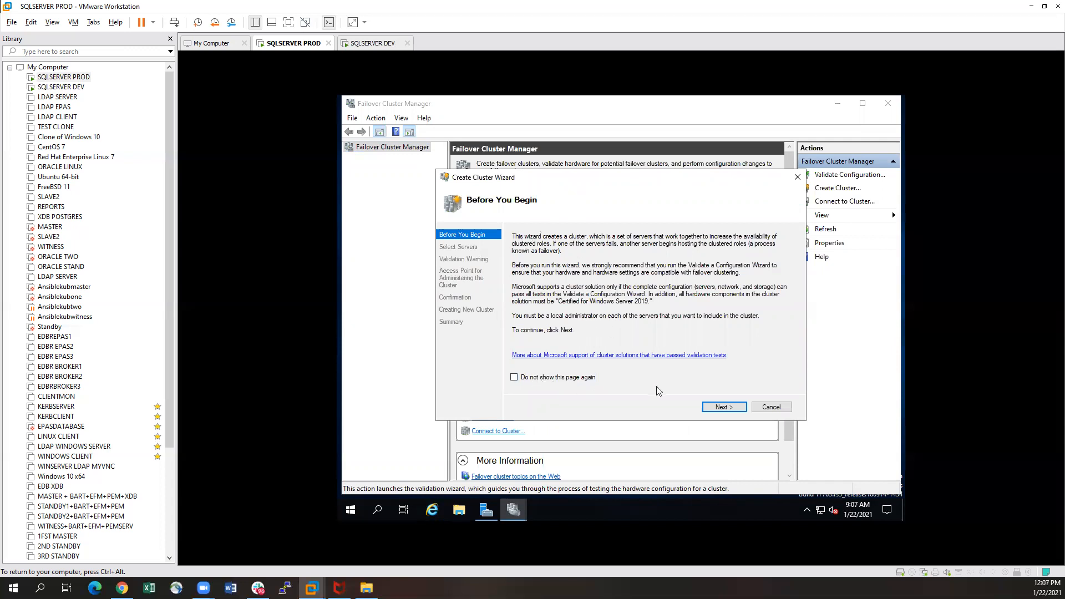
{"action": "left_click", "coordinate": [726, 408]}
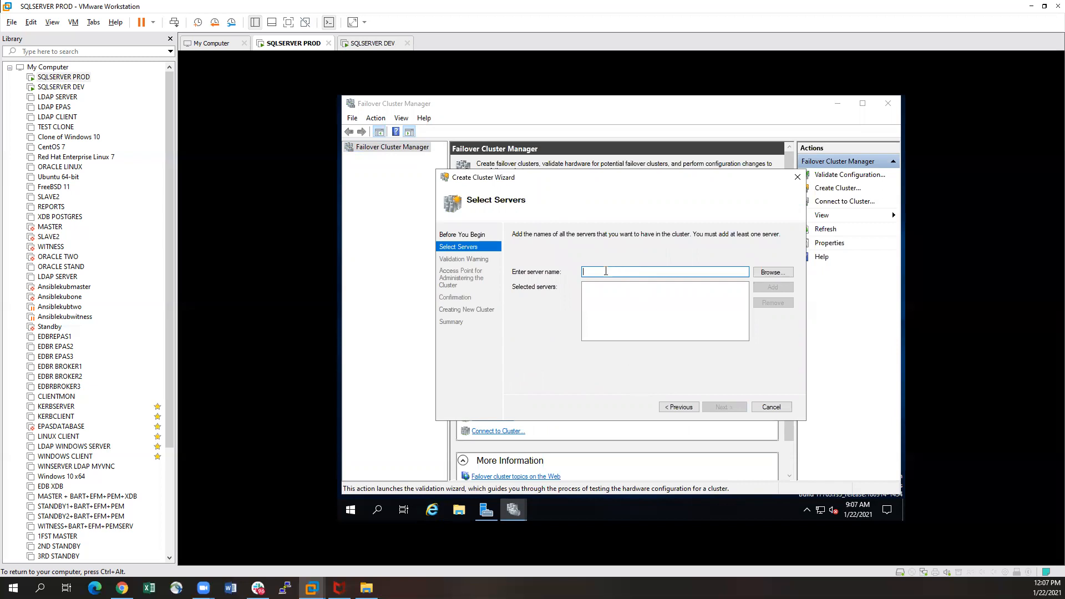
Try to add the server "sqlserverproduction" to the new cluster.
{"action": "type", "text": "sqlserve"}
{"action": "type", "text": "rproduction"}
{"action": "left_click", "coordinate": [784, 286]}
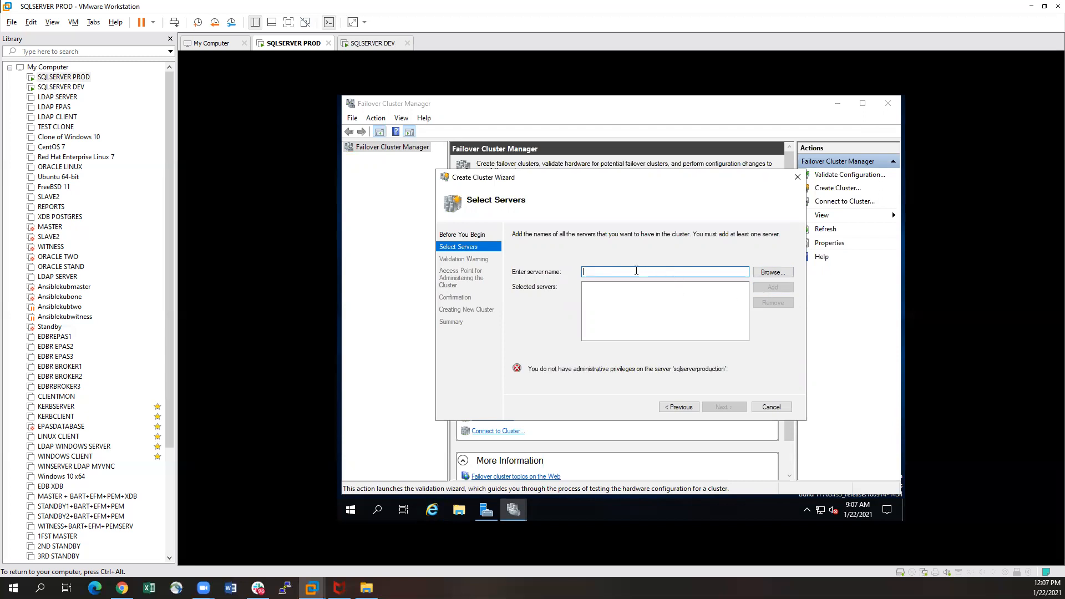
Add the servers "sqlserverprod" and "sqlserverdev" to the new cluster and continue to the cluster's access point.
{"action": "type", "text": "sqlserverprod"}
{"action": "left_click", "coordinate": [773, 287]}
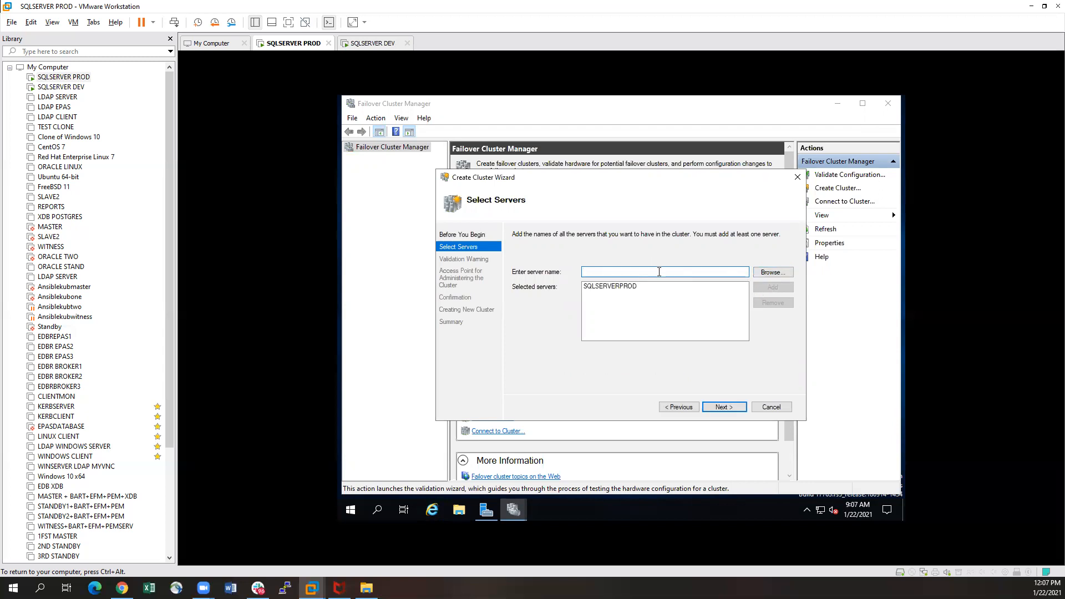
{"action": "type", "text": "sqlserverdev"}
{"action": "left_click", "coordinate": [773, 287]}
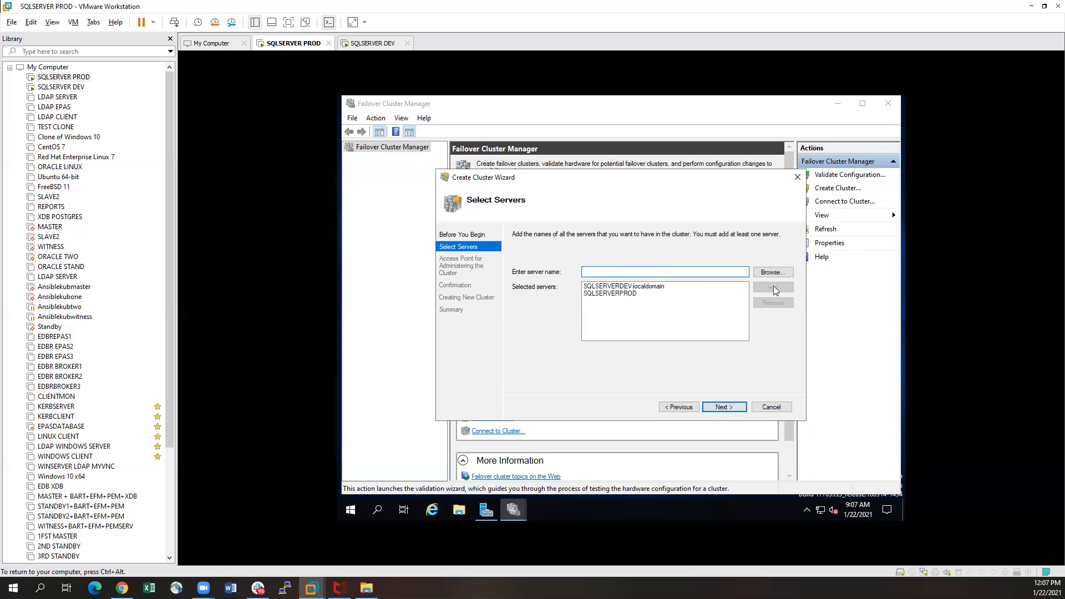
{"action": "left_click", "coordinate": [717, 408]}
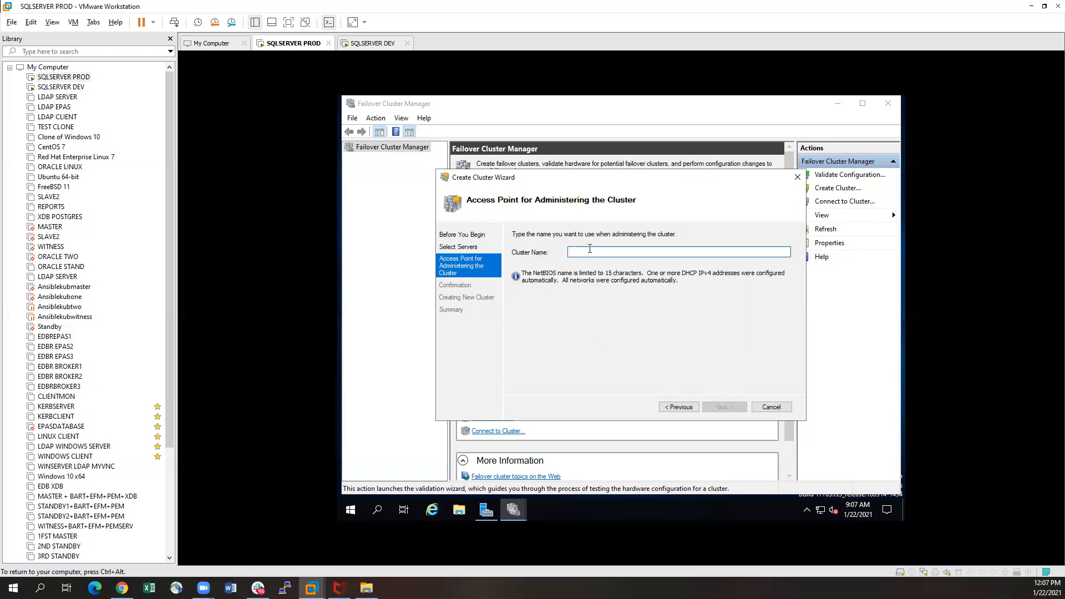
Name the cluster "AG-benson" and continue to the confirmation.
{"action": "key", "text": "ctrl+alt"}
{"action": "left_click", "coordinate": [553, 100]}
{"action": "type", "text": "AG"}
{"action": "key", "text": "BackSpace"}
{"action": "key", "text": "BackSpace"}
{"action": "type", "text": "ben"}
{"action": "left_click", "coordinate": [724, 408]}
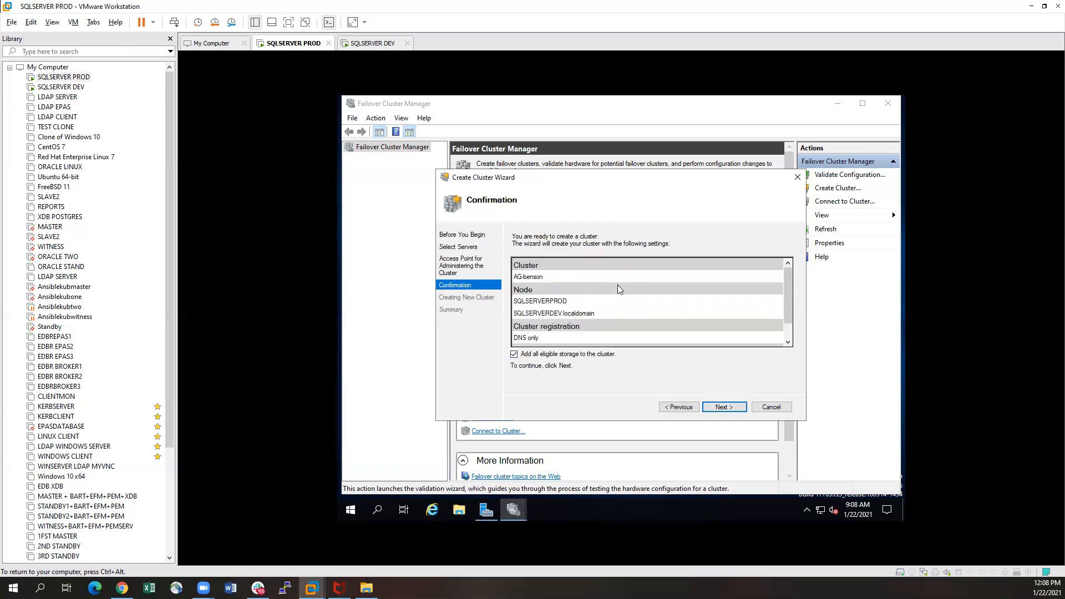
Create the cluster with all eligible storage added, finish the wizard, and open the new cluster's summary.
{"action": "scroll", "coordinate": [634, 292], "scroll_direction": "down", "scroll_amount": 1}
{"action": "scroll", "coordinate": [547, 292], "scroll_direction": "up", "scroll_amount": 1}
{"action": "left_click", "coordinate": [725, 409]}
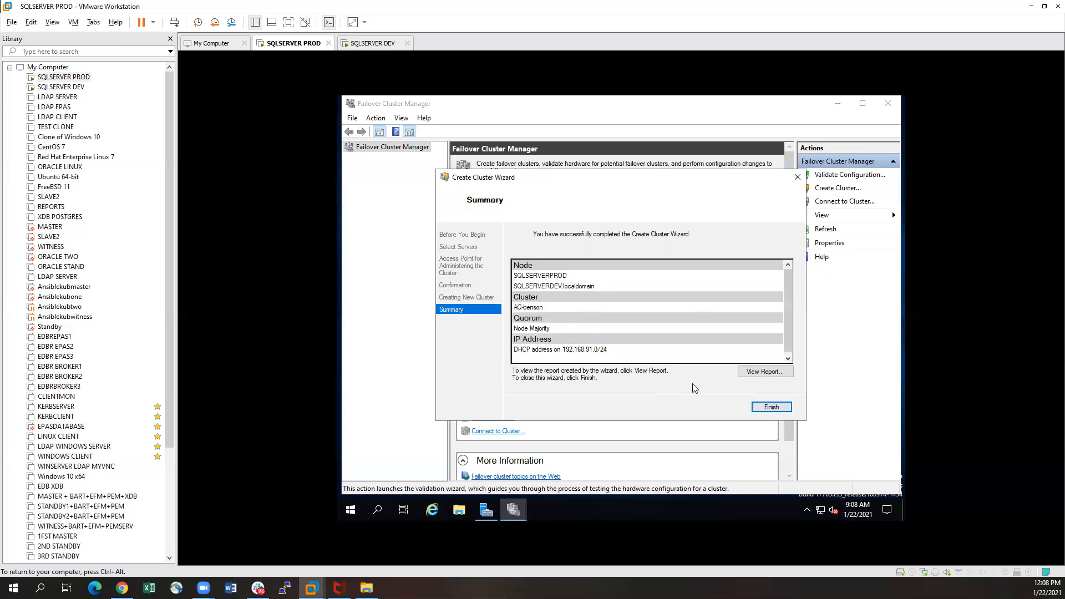
{"action": "left_click", "coordinate": [771, 408]}
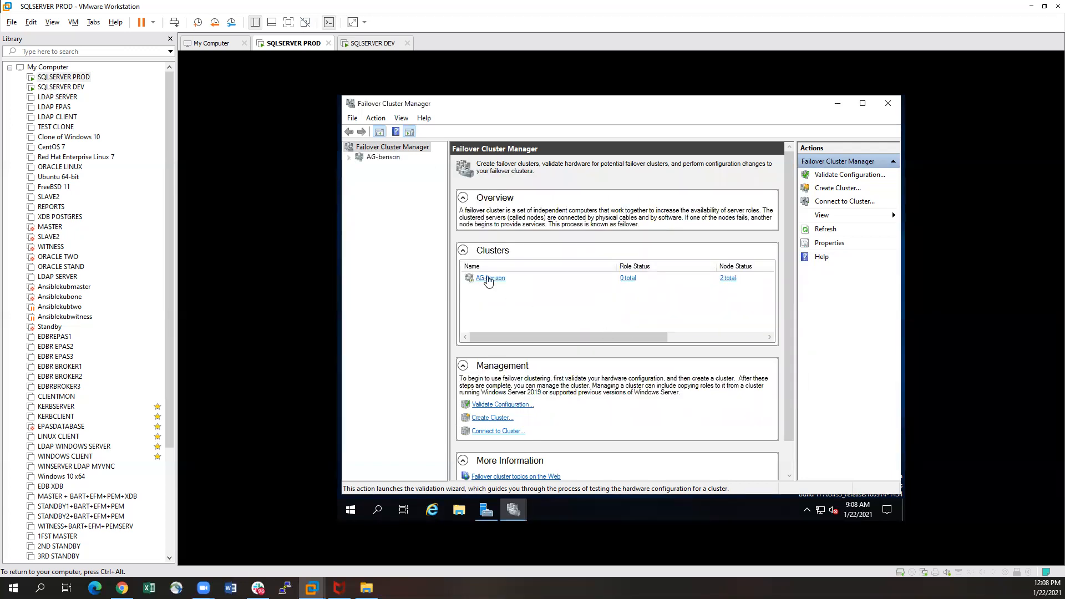
{"action": "left_click", "coordinate": [489, 279]}
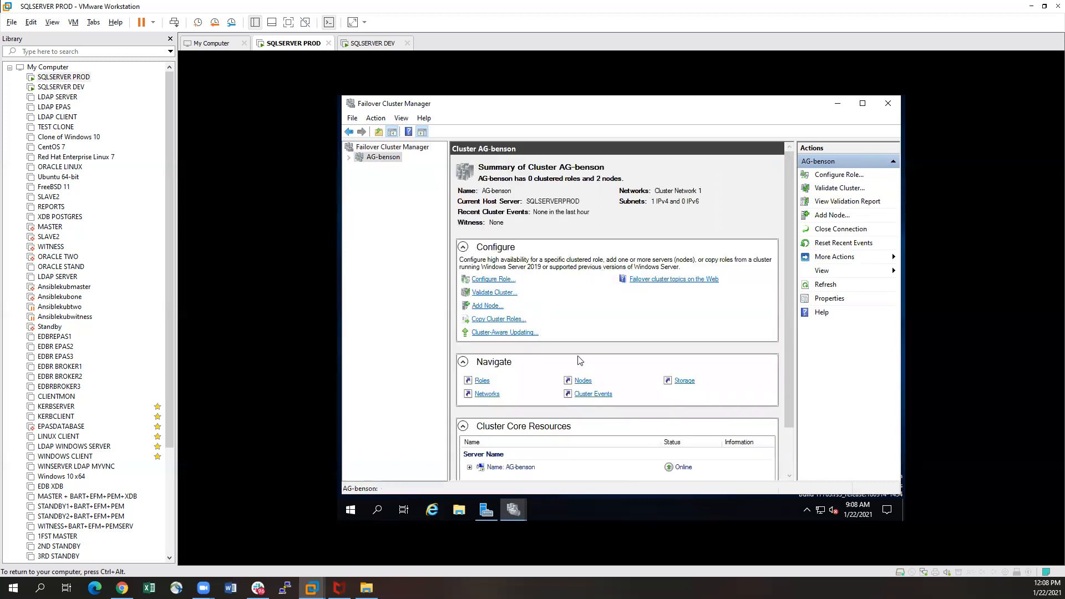
Inspect the nodes and networks of the AG-benson cluster.
{"action": "left_click", "coordinate": [349, 157]}
{"action": "left_click", "coordinate": [383, 177]}
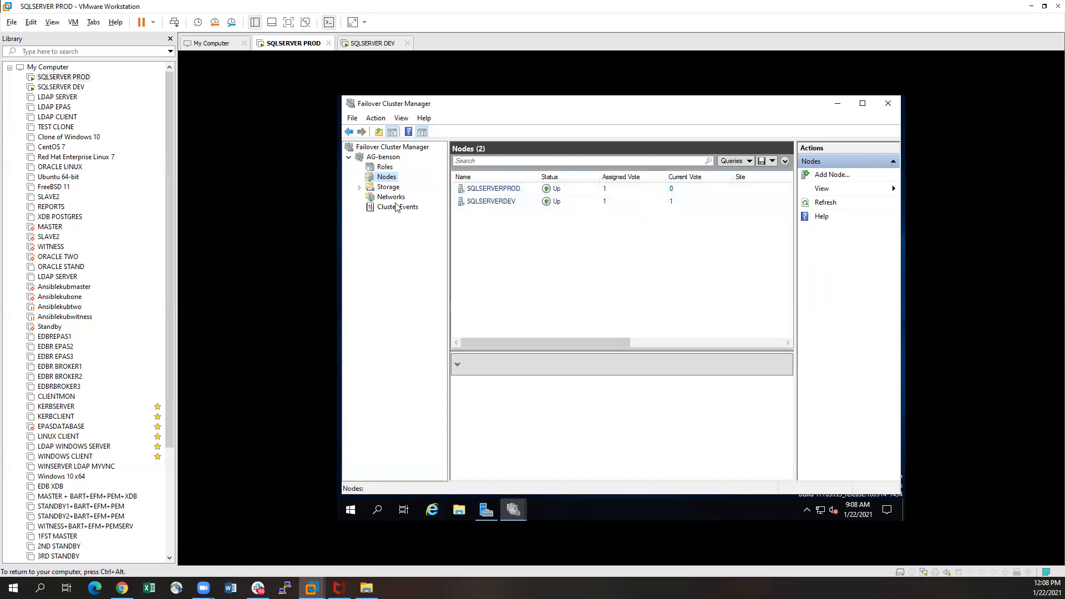
{"action": "left_click", "coordinate": [386, 201]}
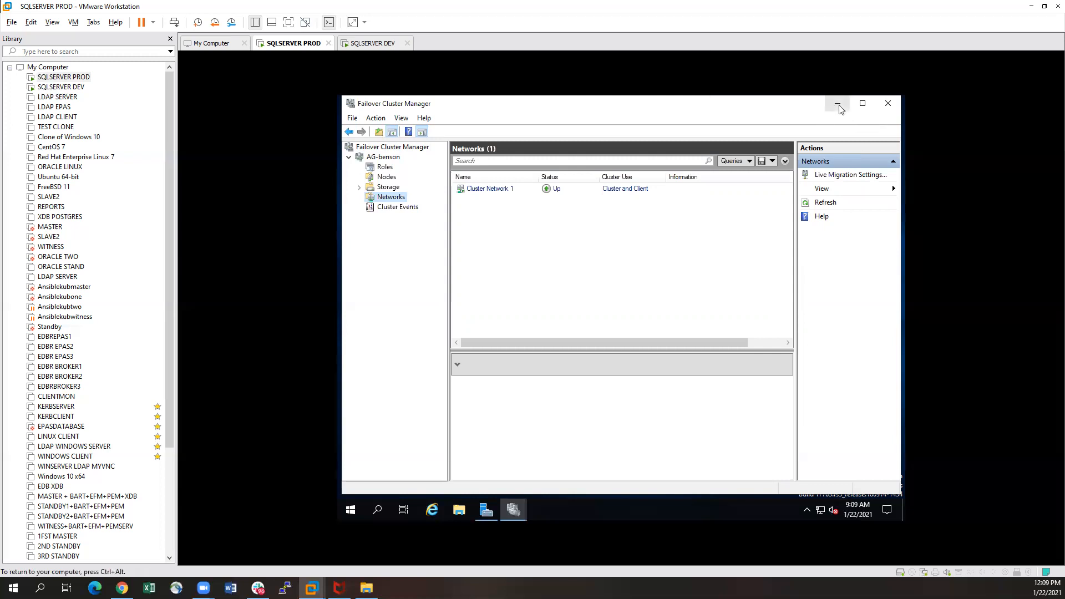
On SQLSERVER PROD, run SQLServer2017-SSEI-Dev from Downloads and start a Custom installation with the media location C:\SQLServer2017Media.
{"action": "left_click", "coordinate": [838, 103]}
{"action": "left_click", "coordinate": [667, 161]}
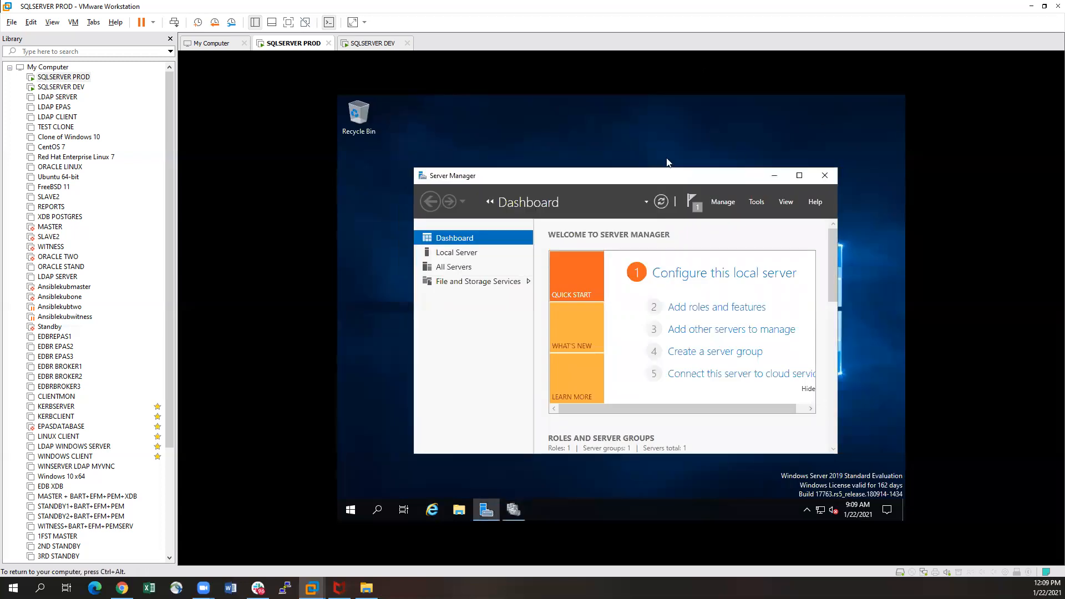
{"action": "left_click", "coordinate": [459, 510]}
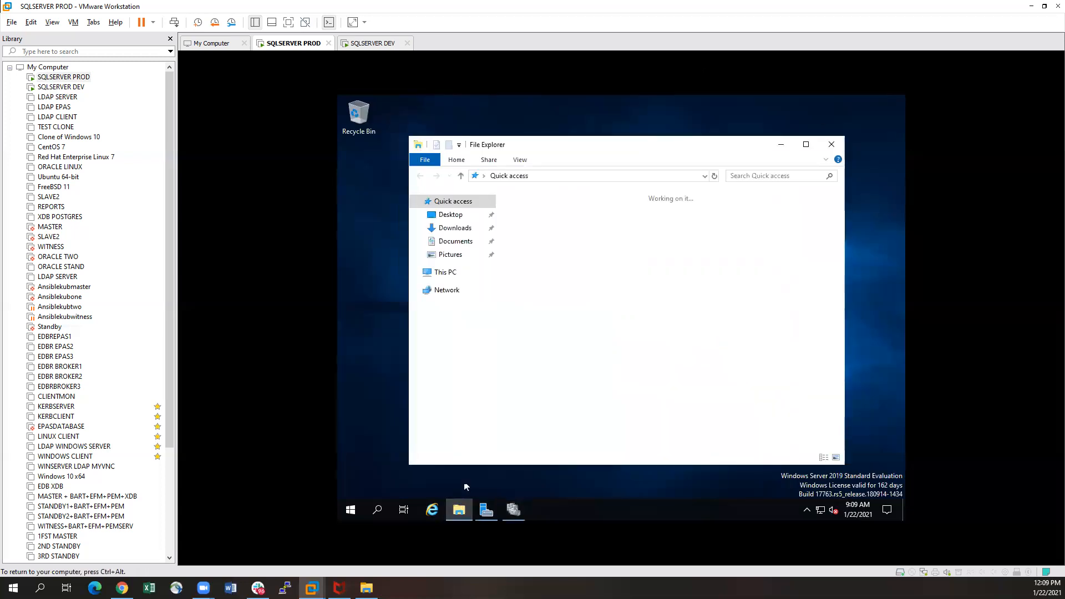
{"action": "left_click", "coordinate": [446, 228]}
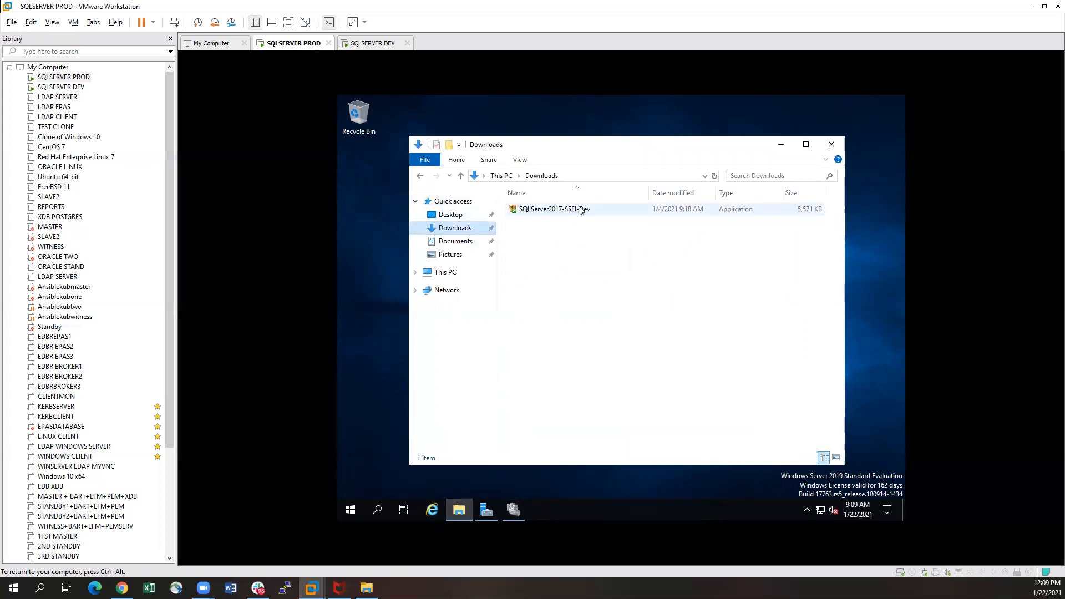
{"action": "left_click", "coordinate": [544, 209]}
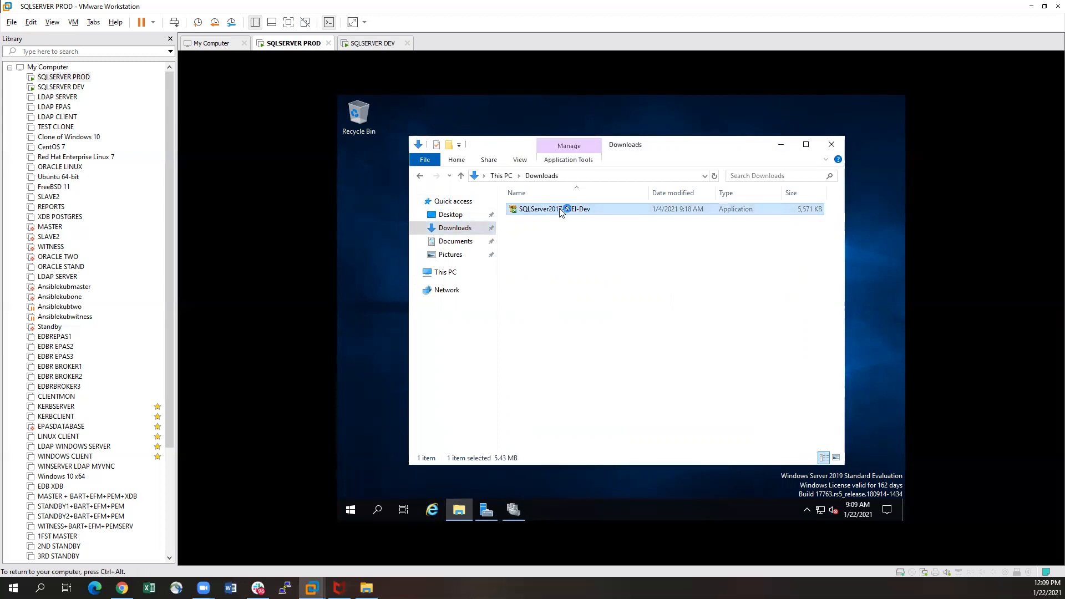
{"action": "double_click", "coordinate": [531, 211]}
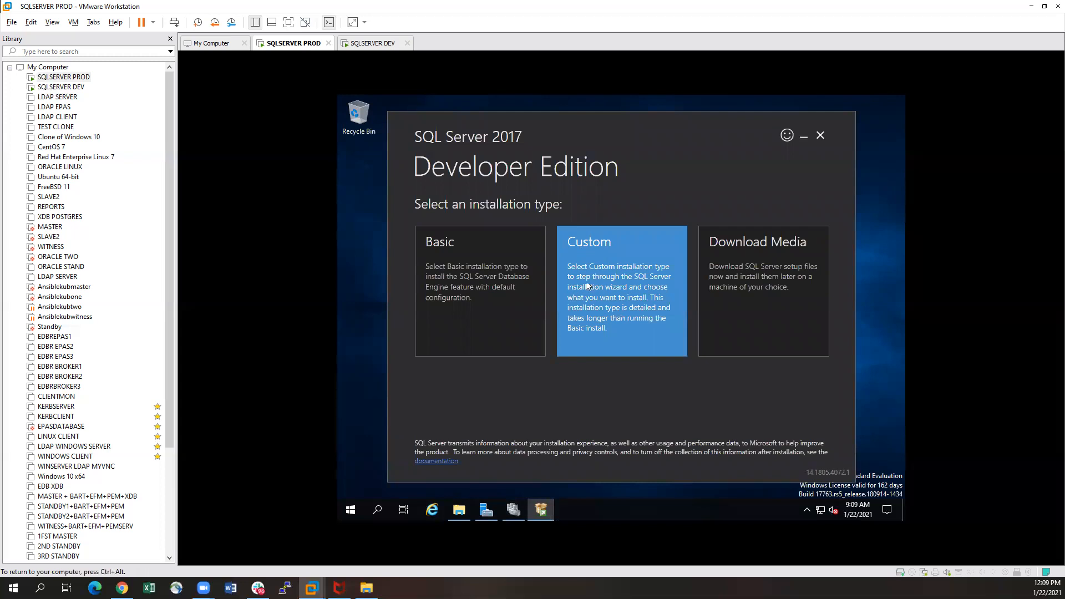
{"action": "left_click", "coordinate": [610, 296]}
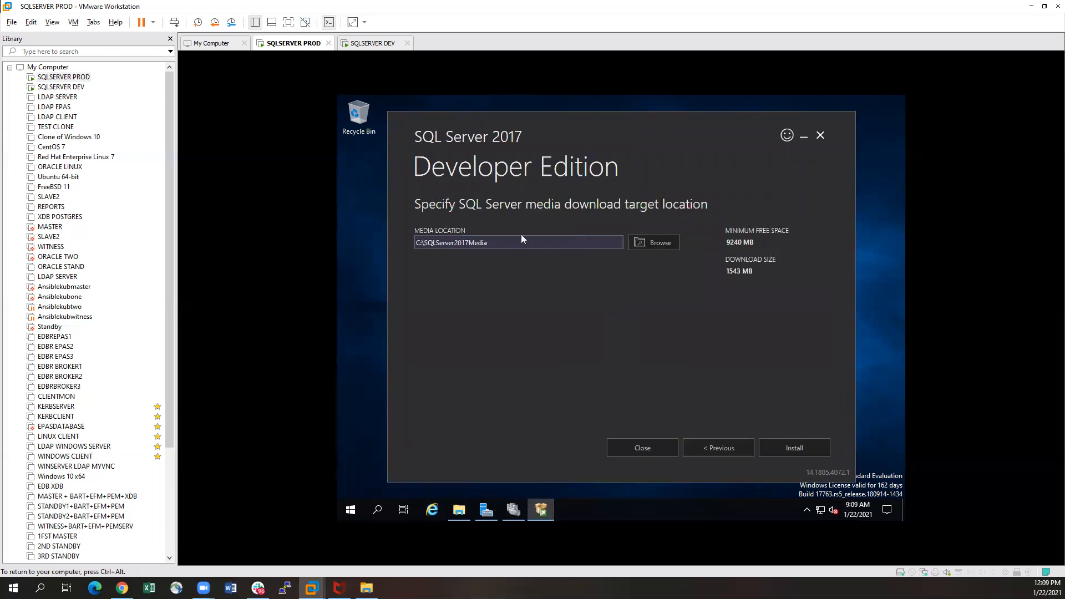
{"action": "left_click", "coordinate": [797, 446]}
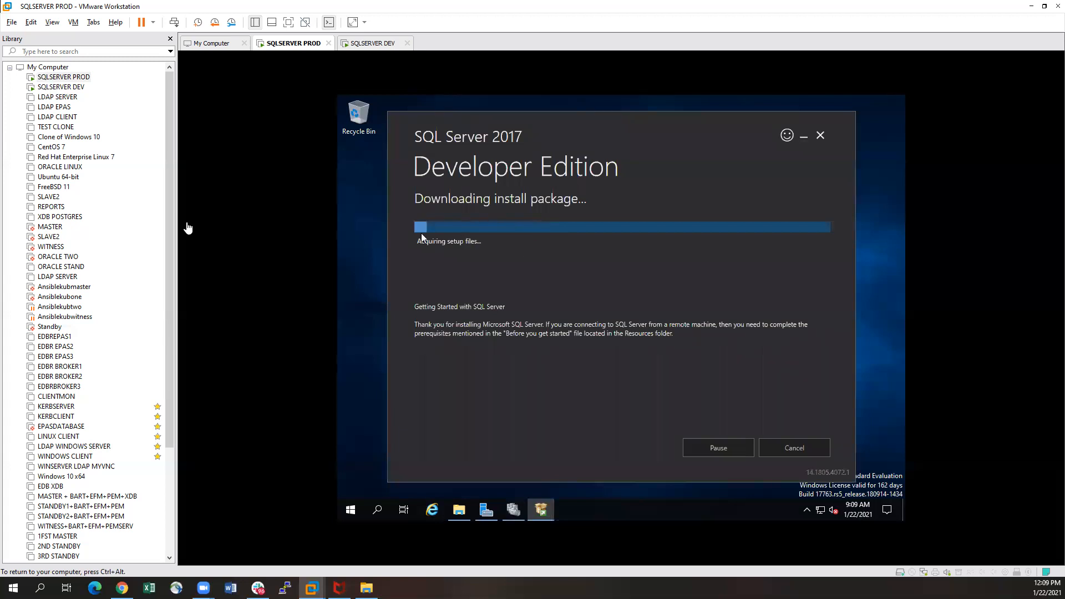
On SQLSERVER DEV, run SQLServer2017-SSEI-Dev from Downloads and start a Custom installation with the media location C:\SQLServer2017Media.
{"action": "left_click", "coordinate": [61, 87]}
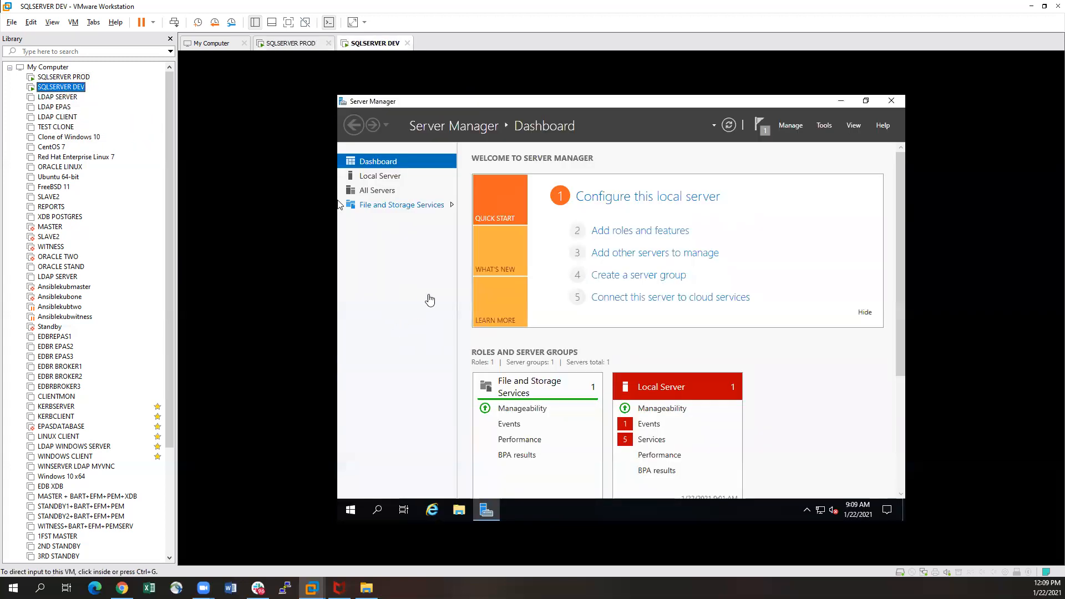
{"action": "left_click", "coordinate": [459, 513]}
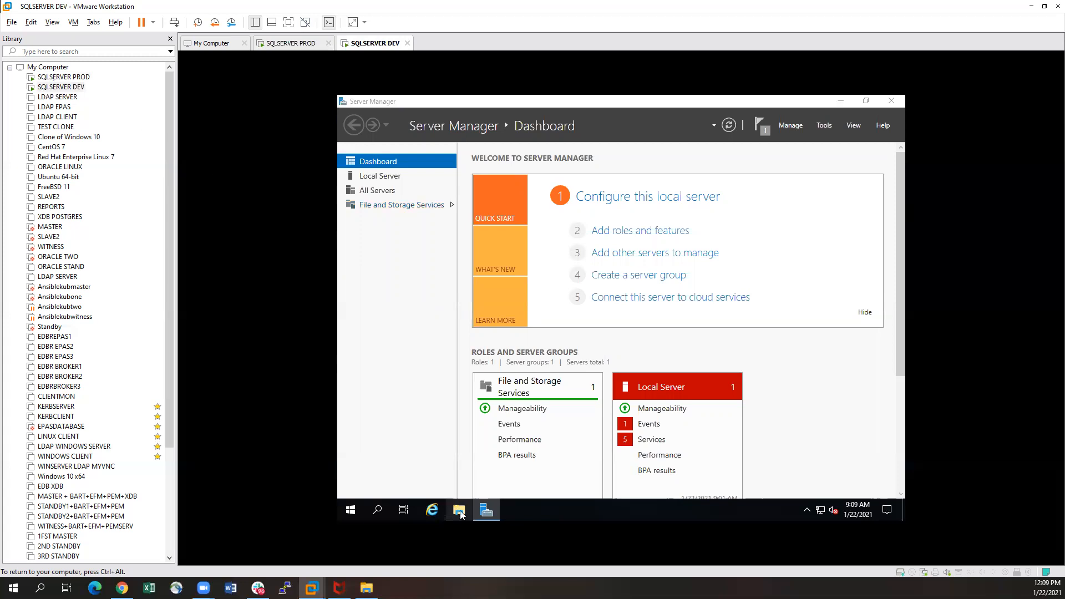
{"action": "left_click", "coordinate": [460, 229]}
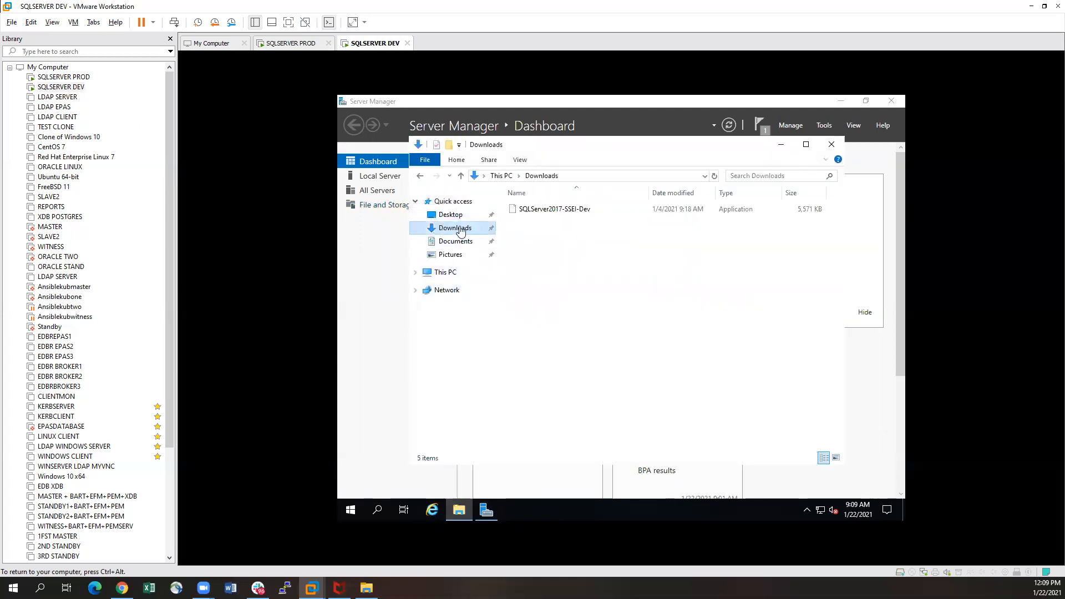
{"action": "double_click", "coordinate": [560, 210]}
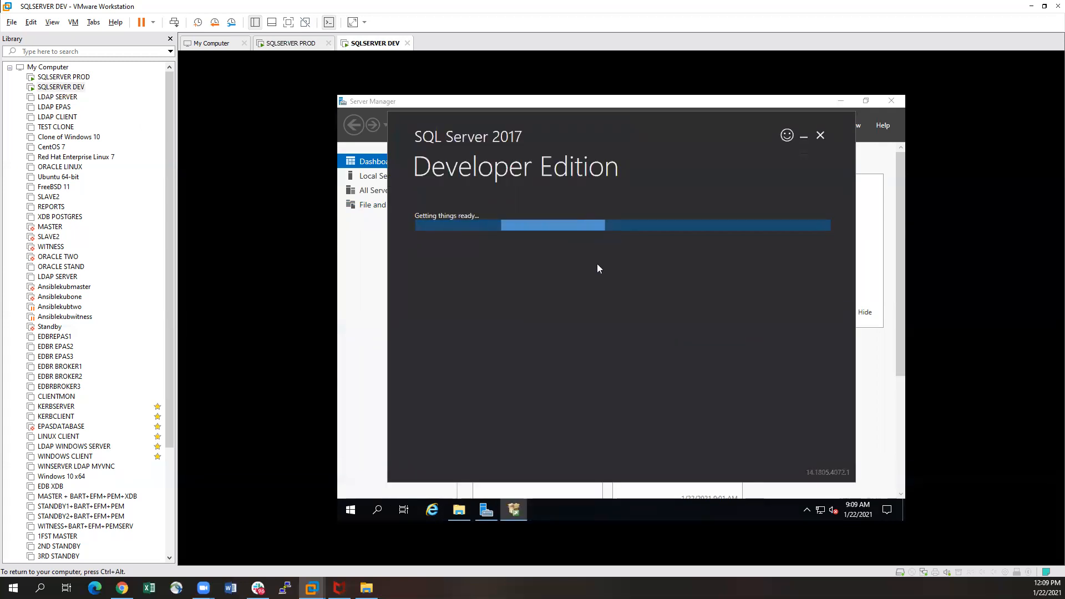
{"action": "left_click", "coordinate": [612, 275]}
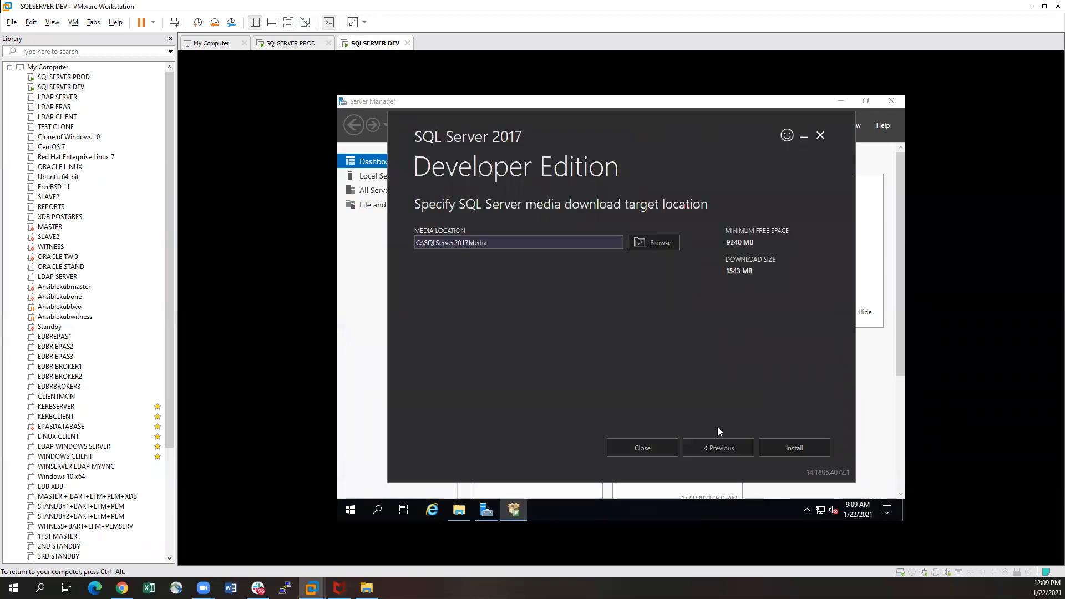
{"action": "left_click", "coordinate": [798, 451]}
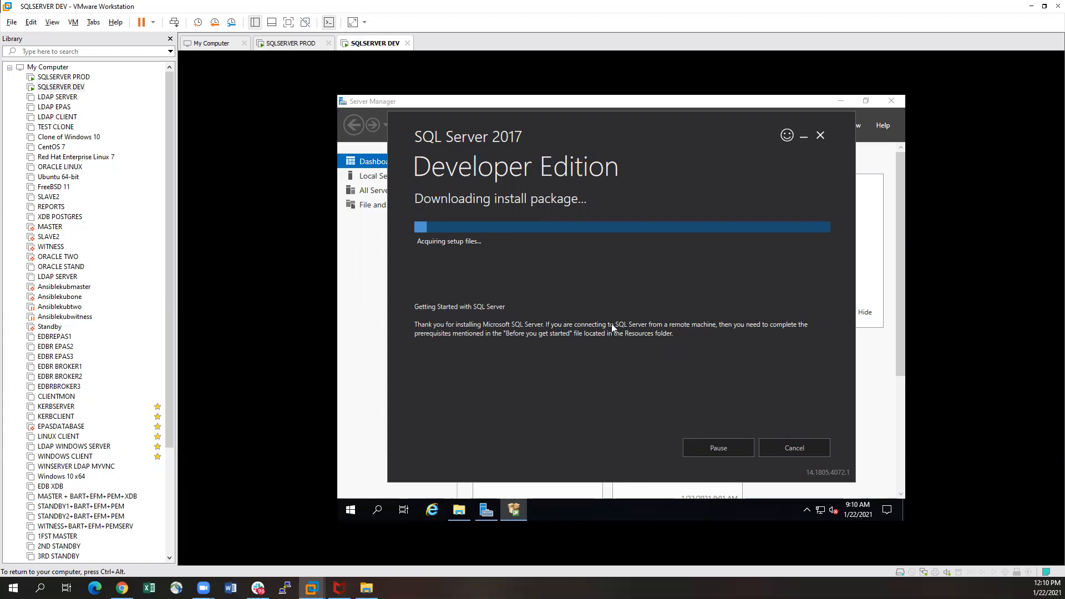
Return to SQLSERVER PROD and start a new SQL Server stand-alone installation from the Installation Center.
{"action": "left_click", "coordinate": [60, 79]}
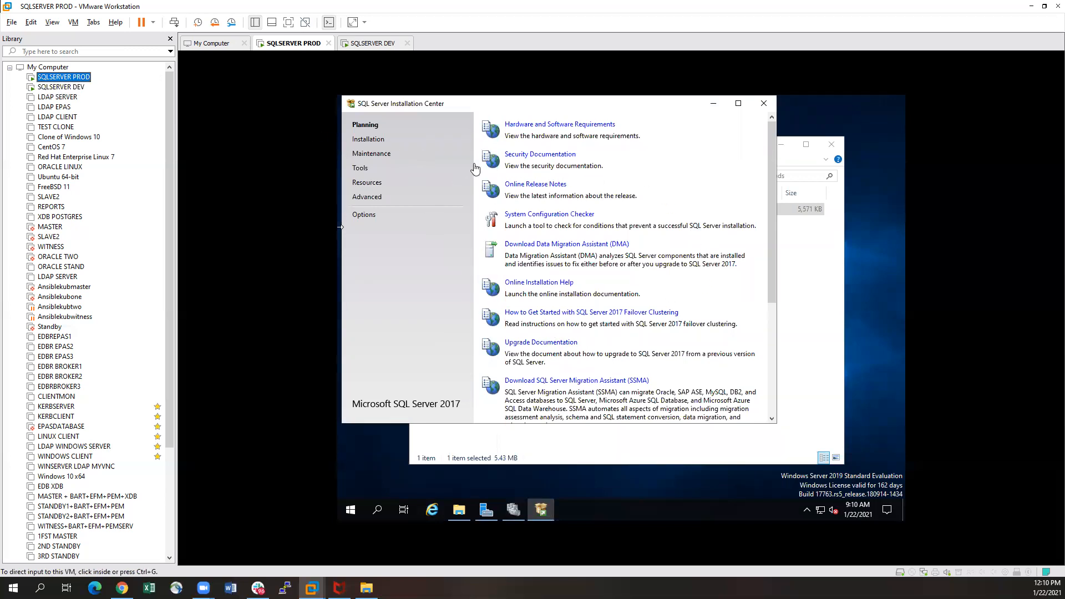
{"action": "left_click", "coordinate": [365, 144]}
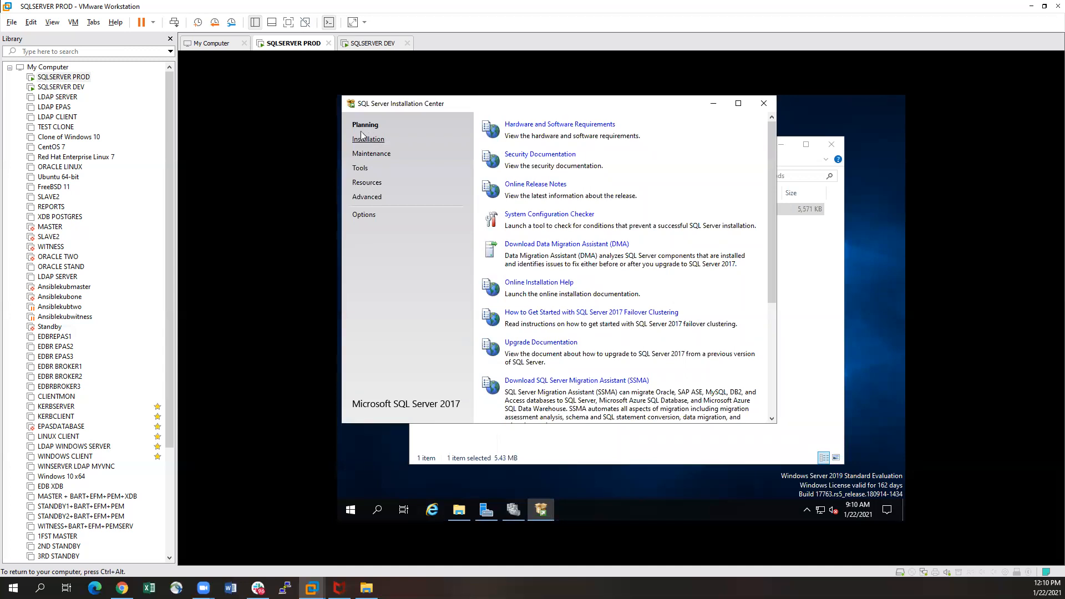
{"action": "left_click", "coordinate": [367, 139]}
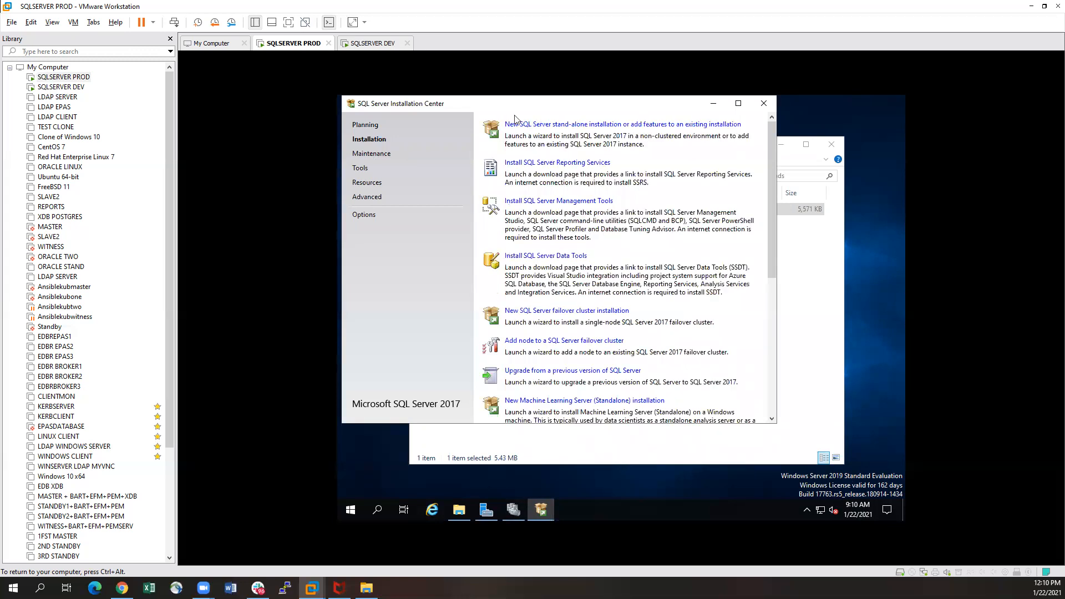
{"action": "left_click", "coordinate": [603, 124]}
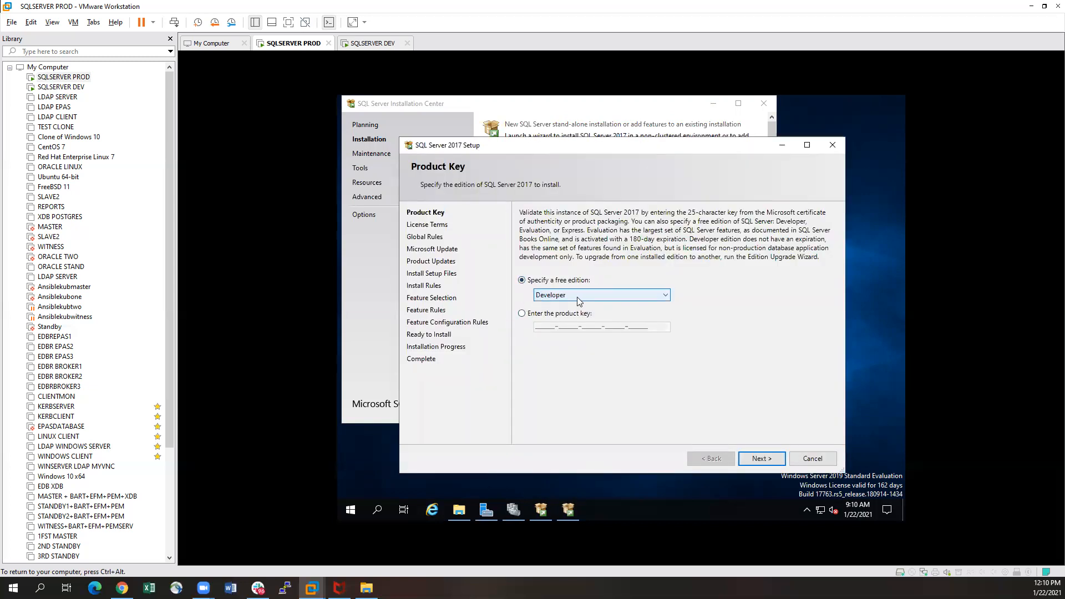
Keep the free Developer edition, accept the license terms, and continue to feature selection without using Microsoft Update.
{"action": "left_click_drag", "start_coordinate": [608, 147], "coordinate": [592, 126]}
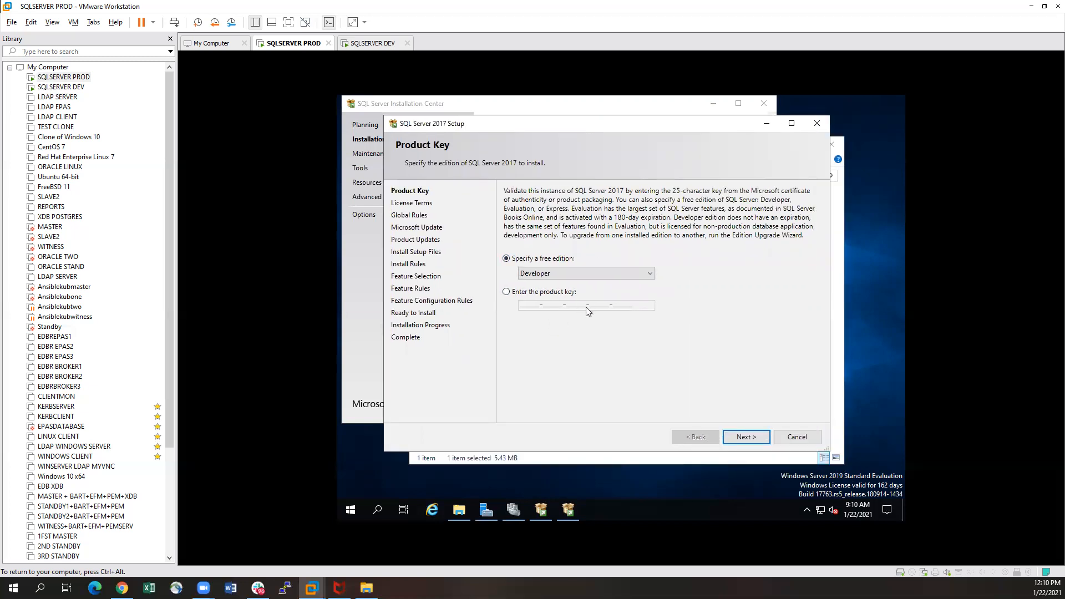
{"action": "left_click", "coordinate": [737, 435]}
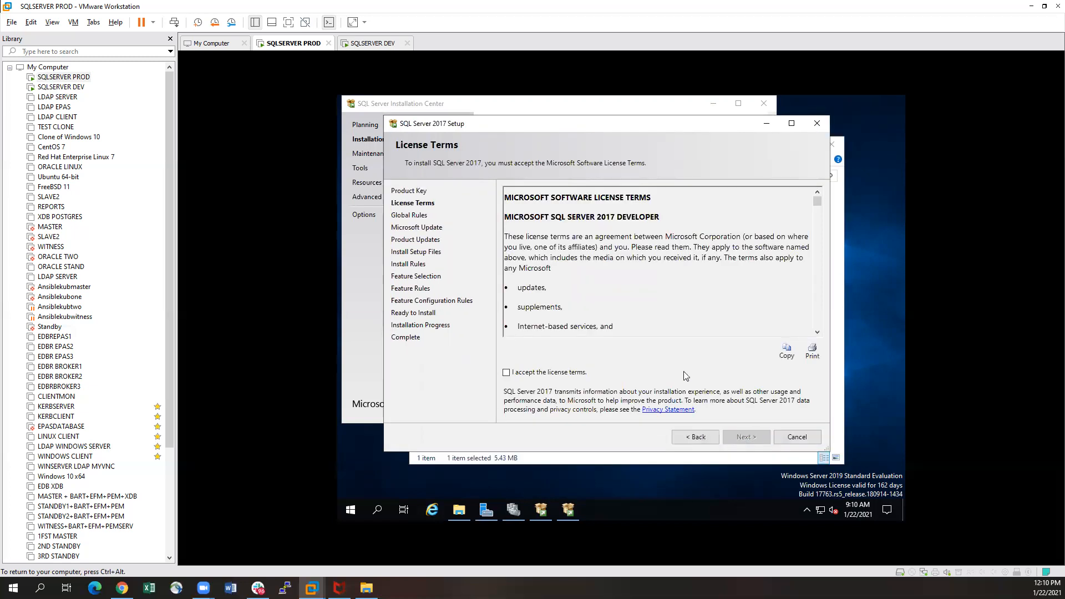
{"action": "left_click", "coordinate": [507, 372]}
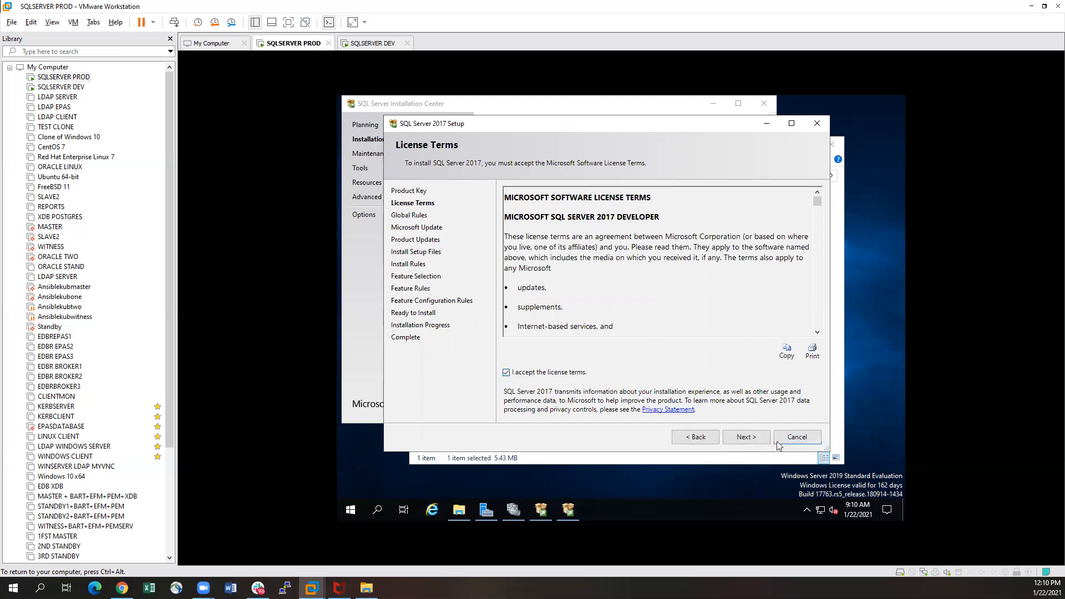
{"action": "left_click", "coordinate": [749, 437]}
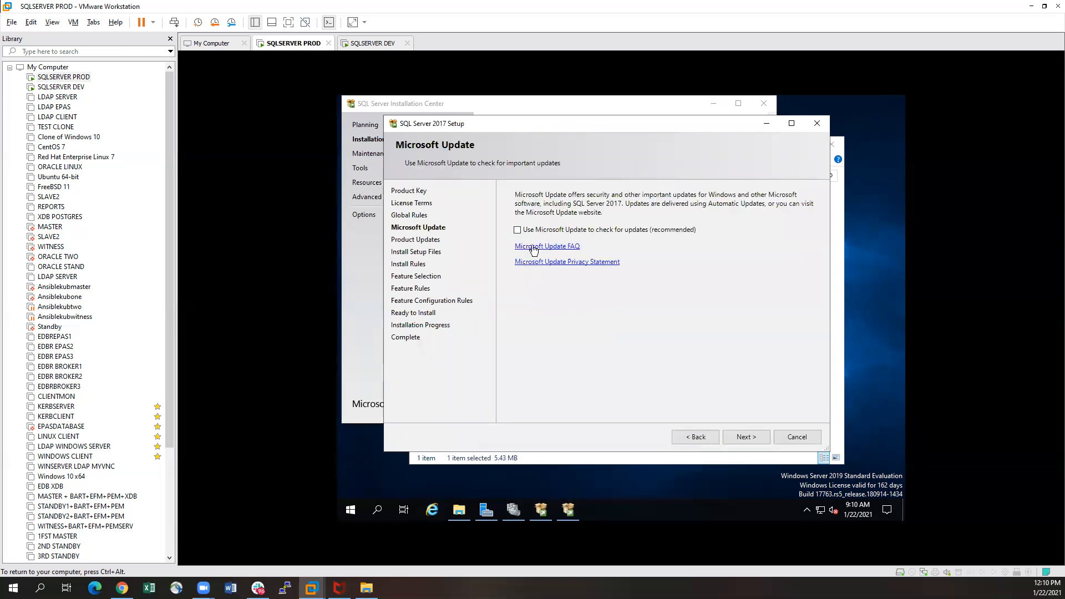
{"action": "left_click", "coordinate": [743, 437]}
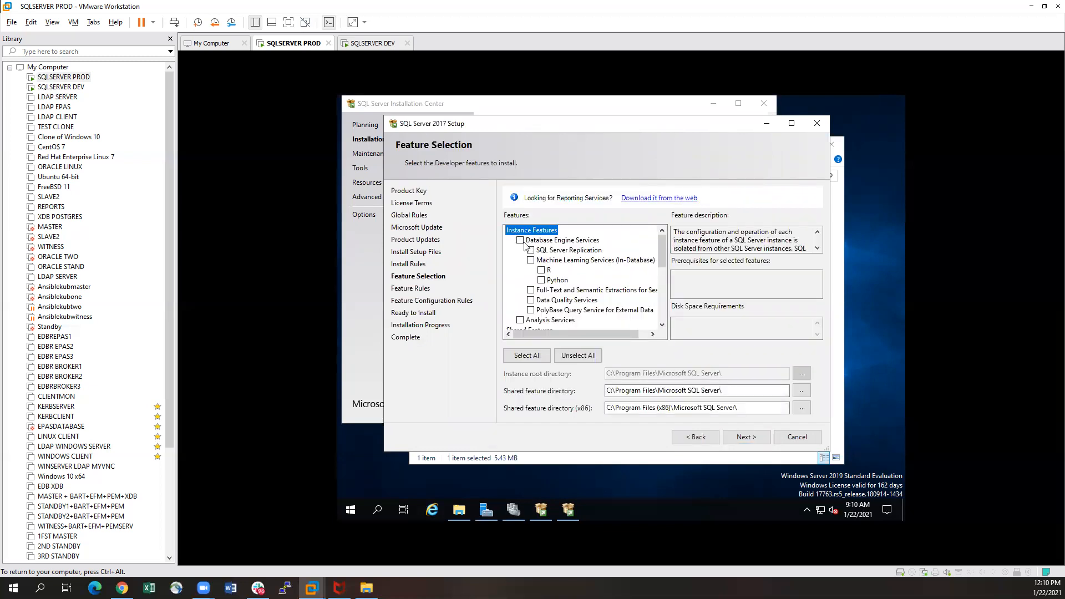
Select the Database Engine Services and SQL Server Replication features and continue to the instance configuration.
{"action": "left_click", "coordinate": [521, 241]}
{"action": "left_click", "coordinate": [531, 251]}
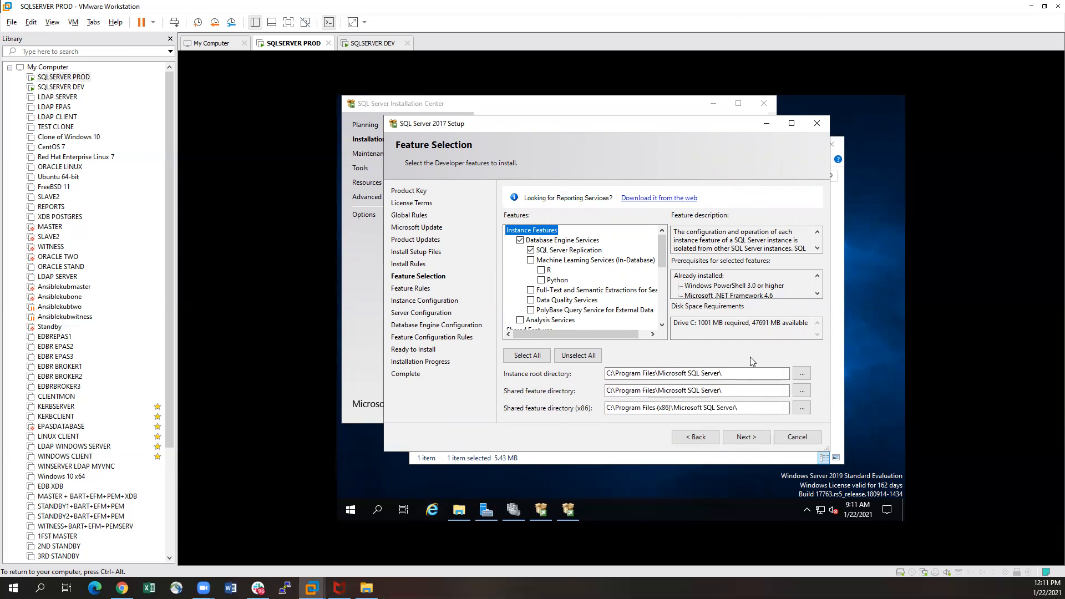
{"action": "left_click", "coordinate": [746, 439]}
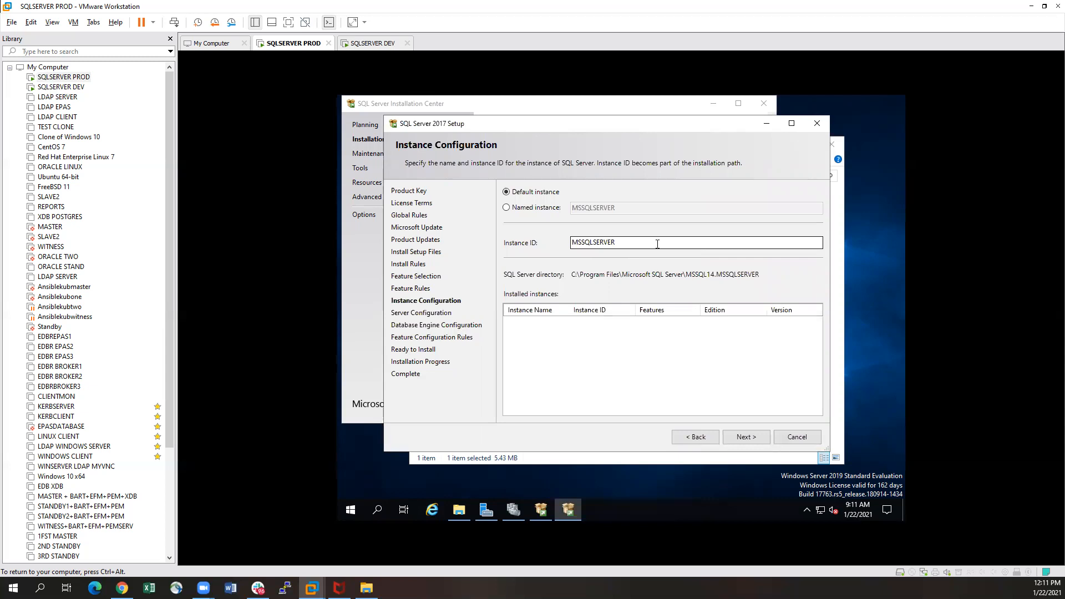
Set up a named instance "primaryserver" with the instance ID PRIMARYSERVER and continue to the server configuration.
{"action": "left_click", "coordinate": [507, 208]}
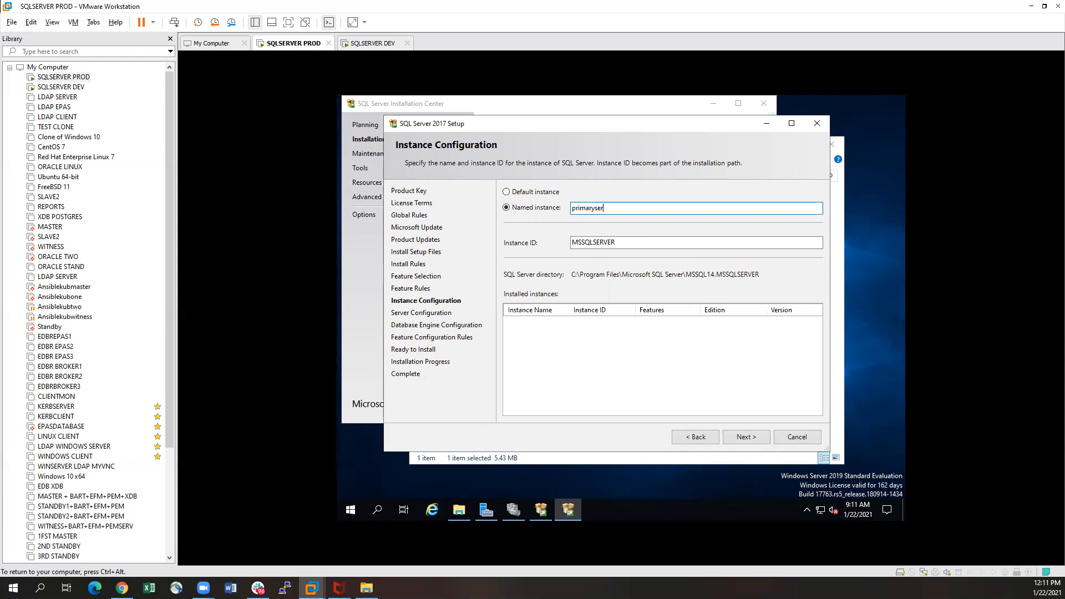
{"action": "left_click", "coordinate": [654, 242]}
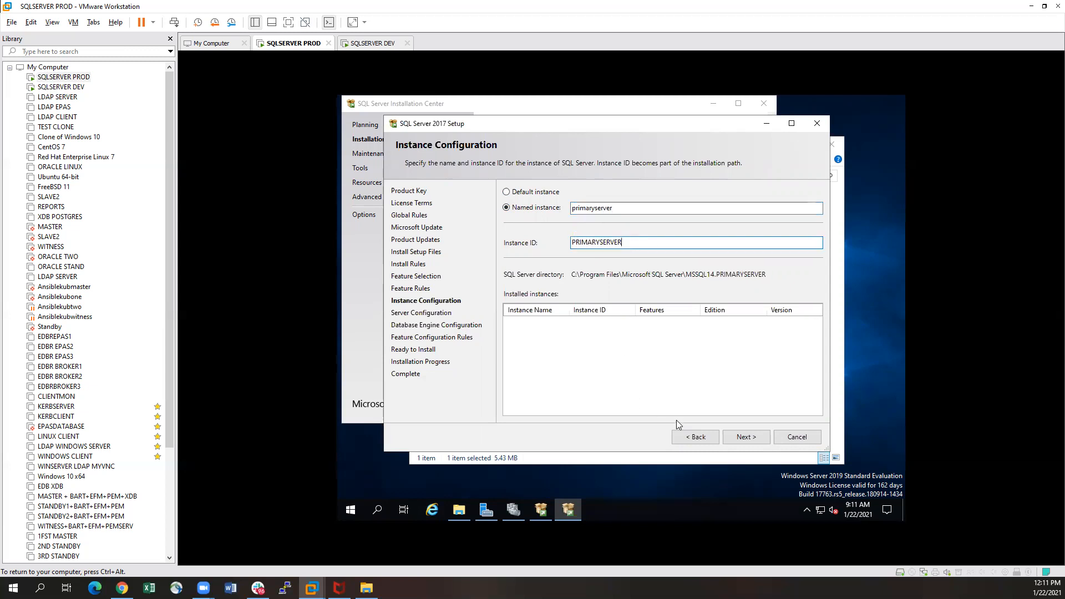
{"action": "left_click", "coordinate": [747, 437]}
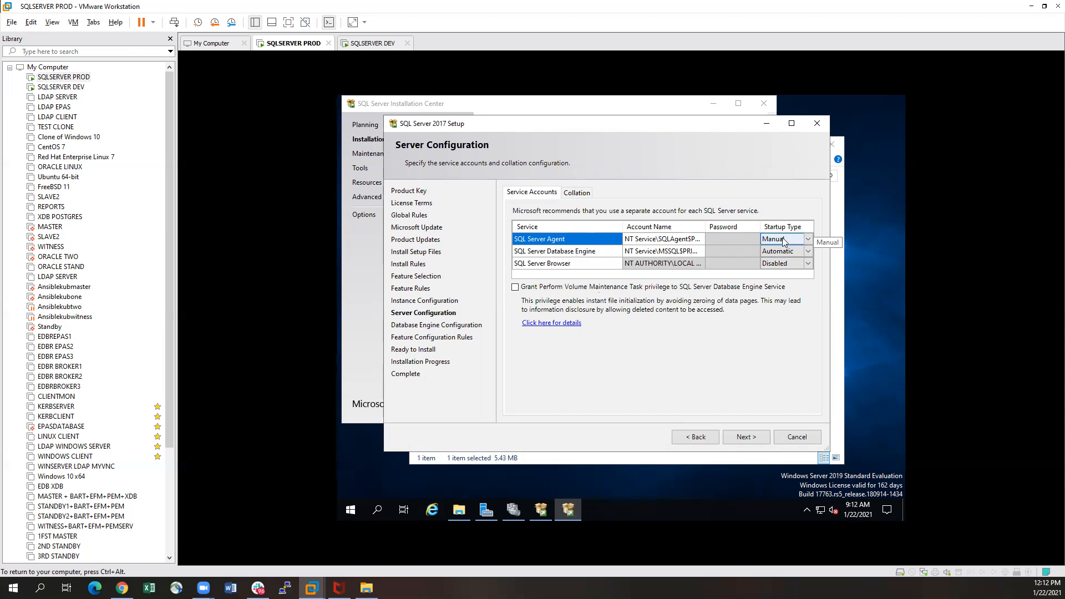
Set SQL Server Agent's startup type to Automatic, grant the Perform Volume Maintenance Task privilege, and continue to the database engine configuration.
{"action": "left_click", "coordinate": [807, 240]}
{"action": "left_click", "coordinate": [778, 251]}
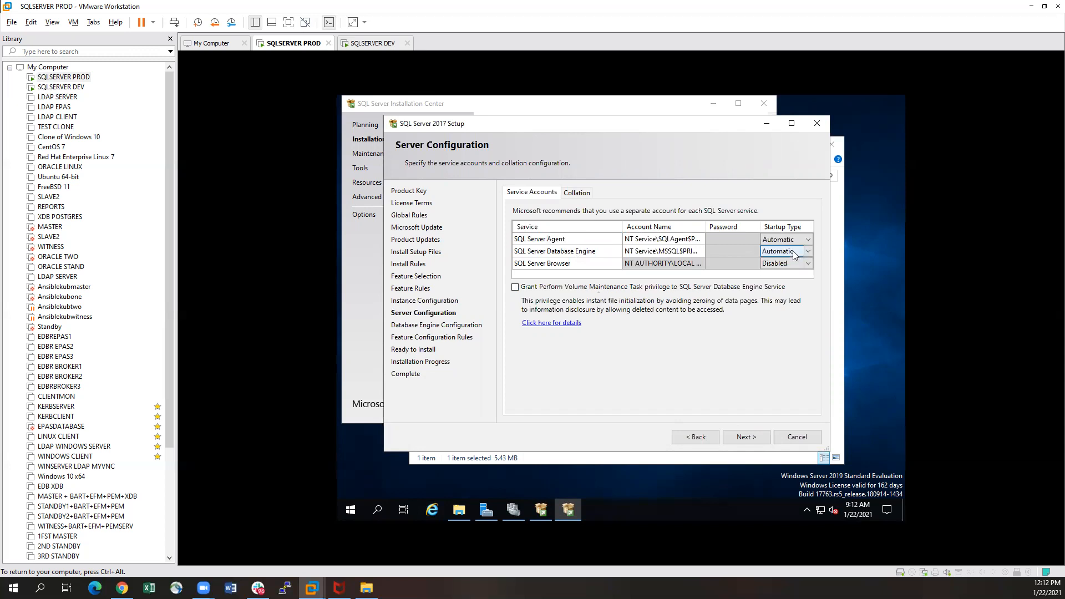
{"action": "left_click", "coordinate": [516, 288]}
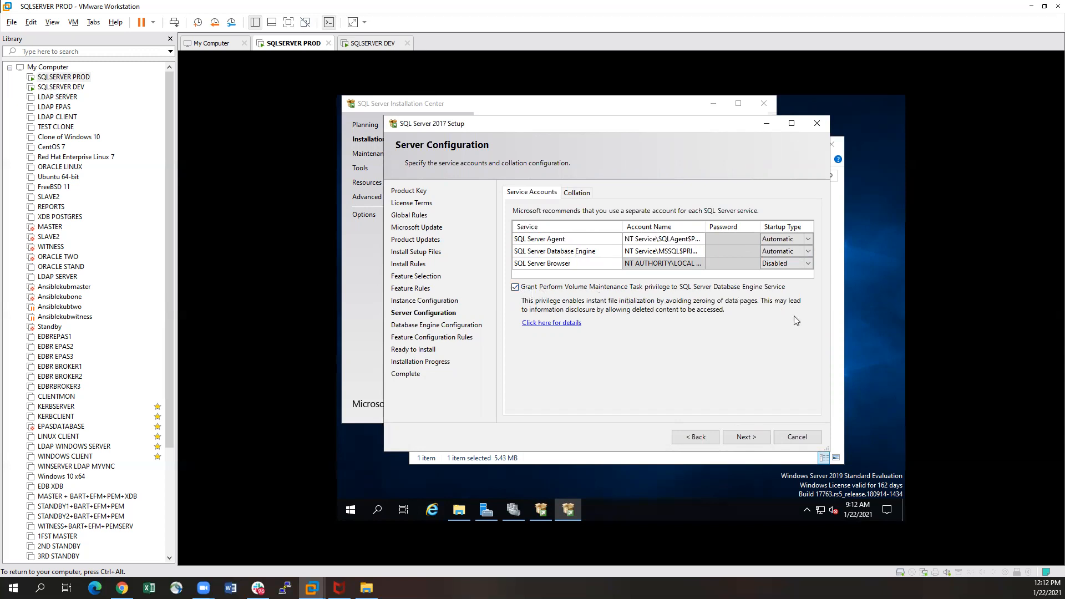
{"action": "left_click", "coordinate": [748, 438]}
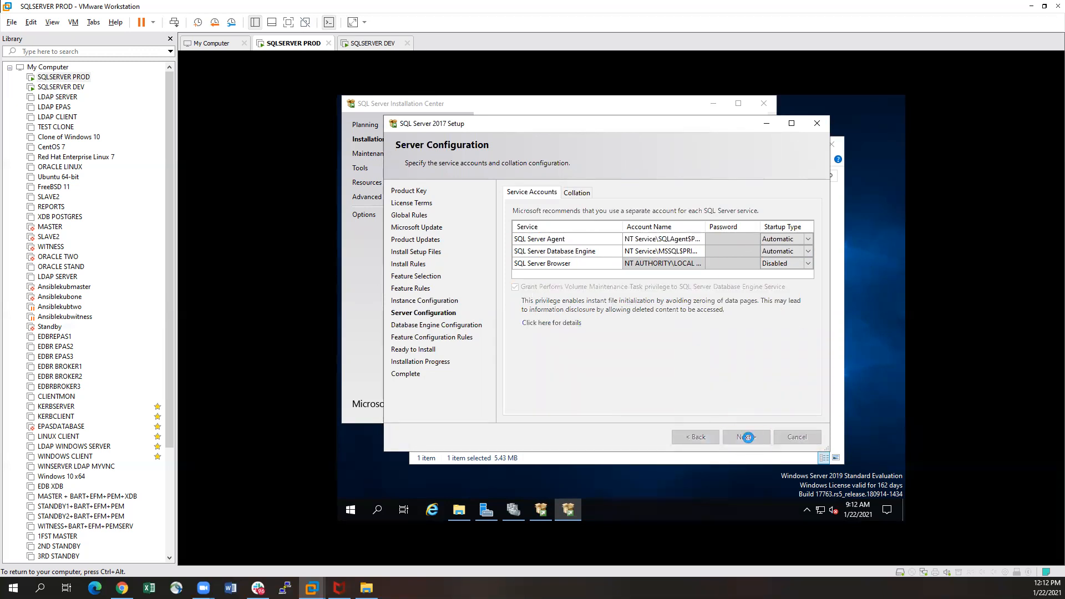
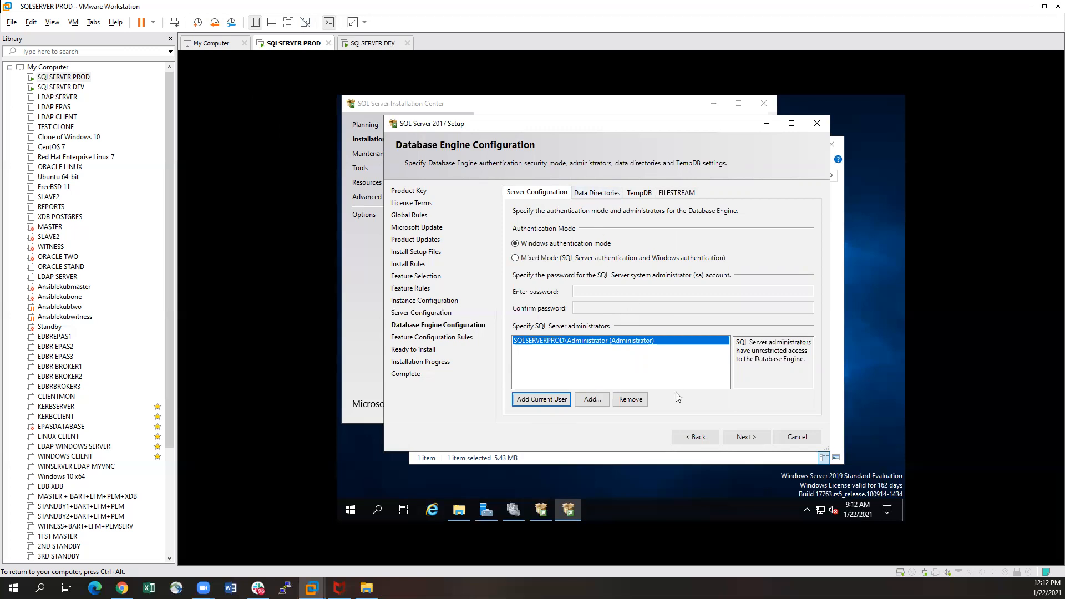
Keep Windows authentication mode with the current user as SQL Server administrator, and start the installation.
{"action": "left_click", "coordinate": [741, 442]}
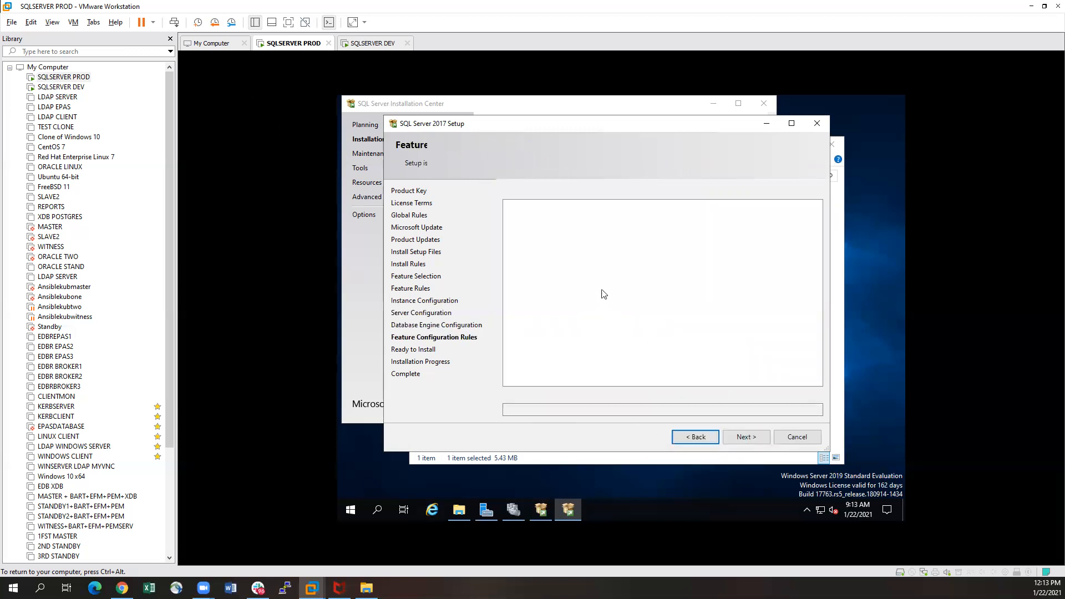
{"action": "left_click_drag", "start_coordinate": [818, 241], "coordinate": [802, 264]}
{"action": "left_click", "coordinate": [738, 442]}
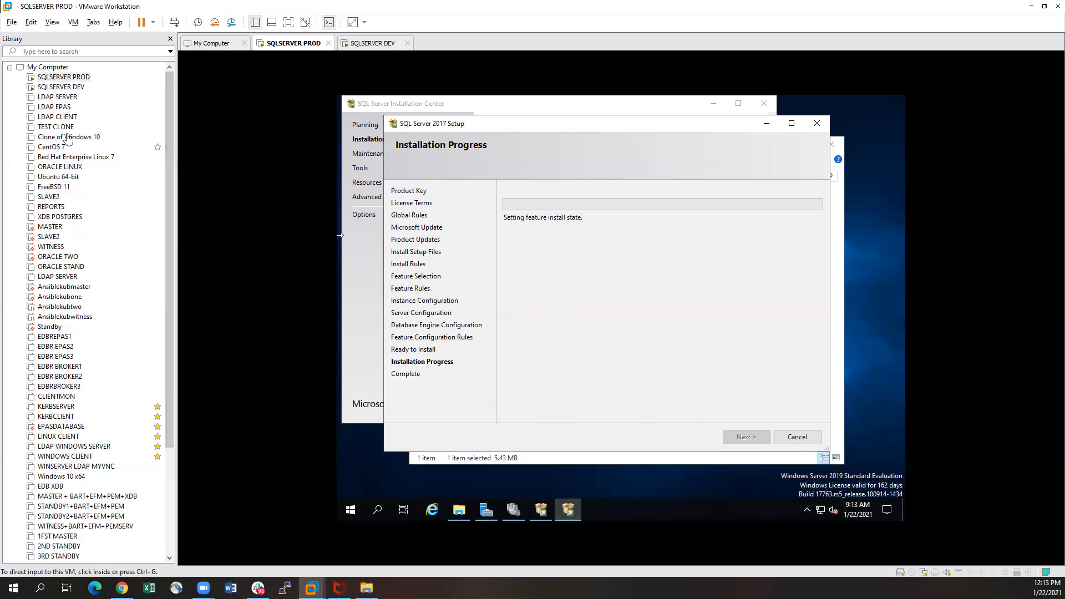
Switch to the SQLSERVER DEV machine and start a new stand-alone SQL Server 2017 installation.
{"action": "left_click", "coordinate": [61, 87]}
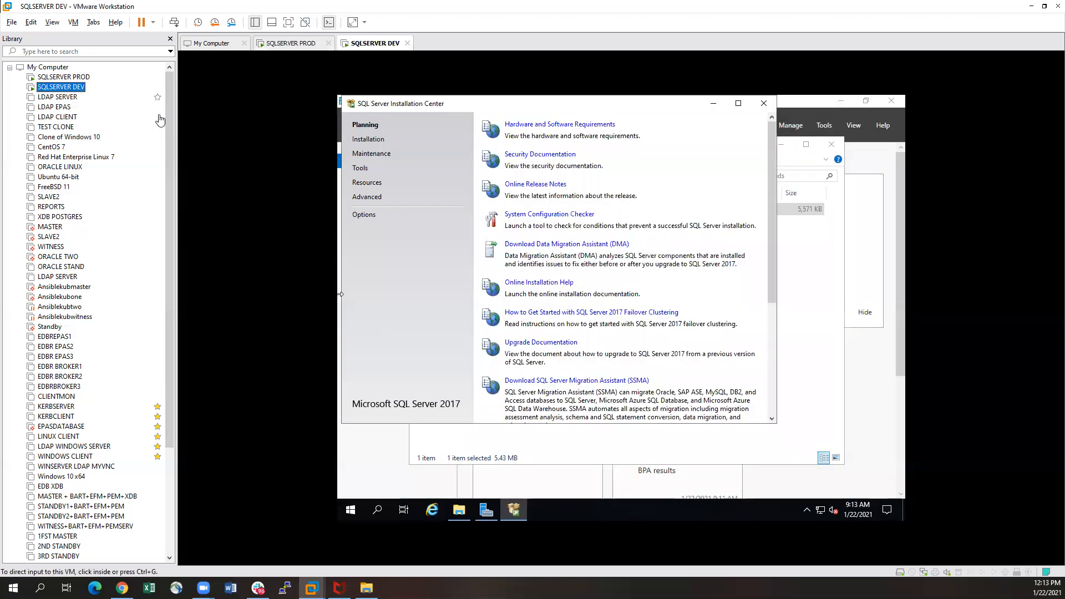
{"action": "left_click", "coordinate": [381, 150]}
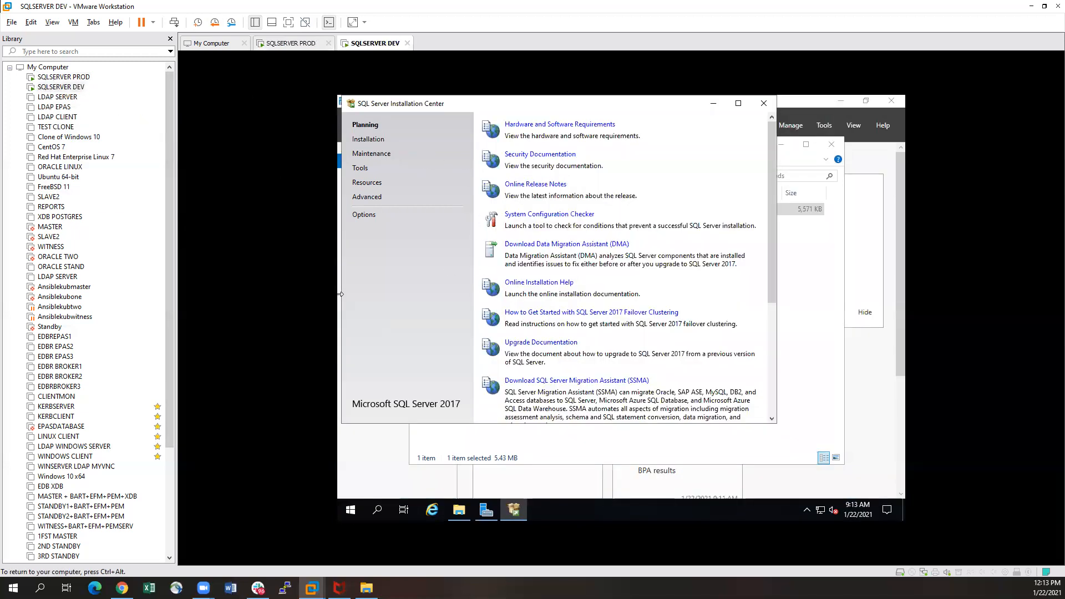
{"action": "left_click", "coordinate": [368, 139]}
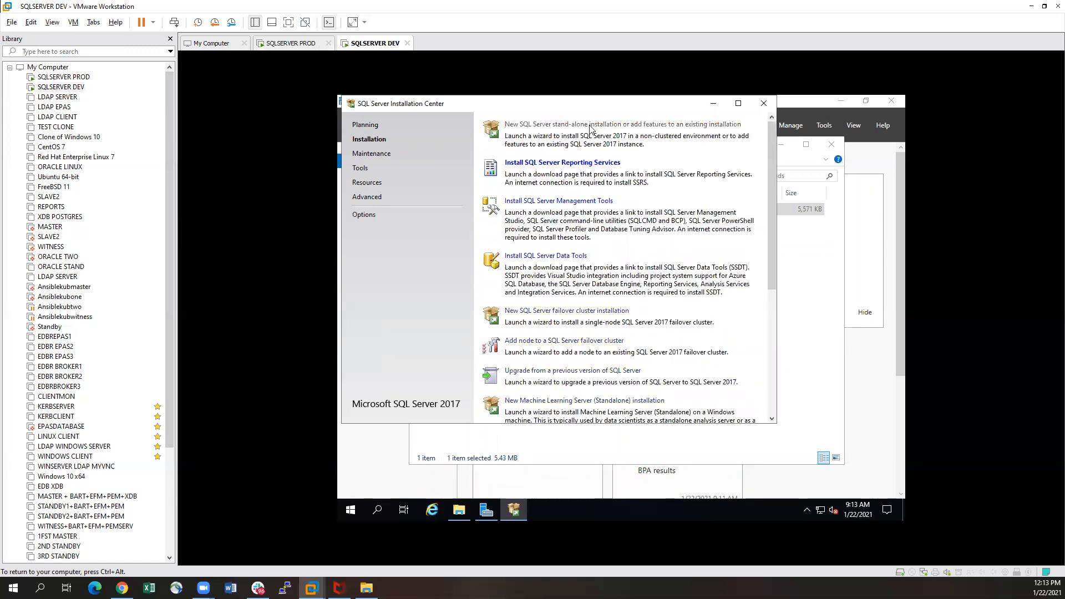
{"action": "left_click", "coordinate": [557, 128]}
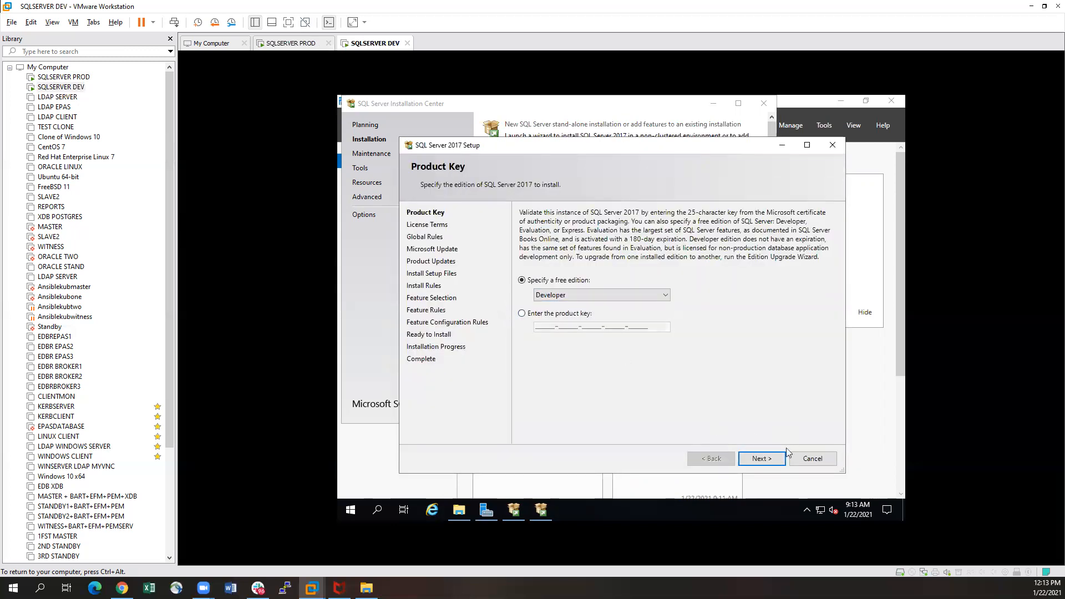
Keep the free Developer edition, accept the license terms, and continue past Microsoft Update without enabling update checks.
{"action": "left_click", "coordinate": [771, 458]}
{"action": "left_click", "coordinate": [522, 394]}
{"action": "left_click", "coordinate": [760, 458]}
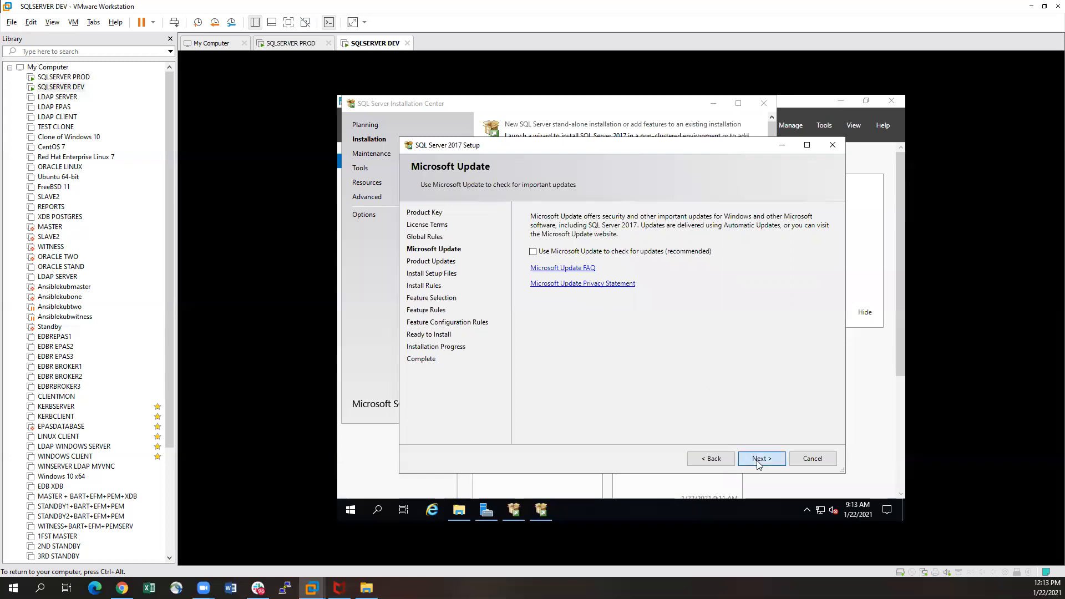
{"action": "left_click", "coordinate": [759, 461]}
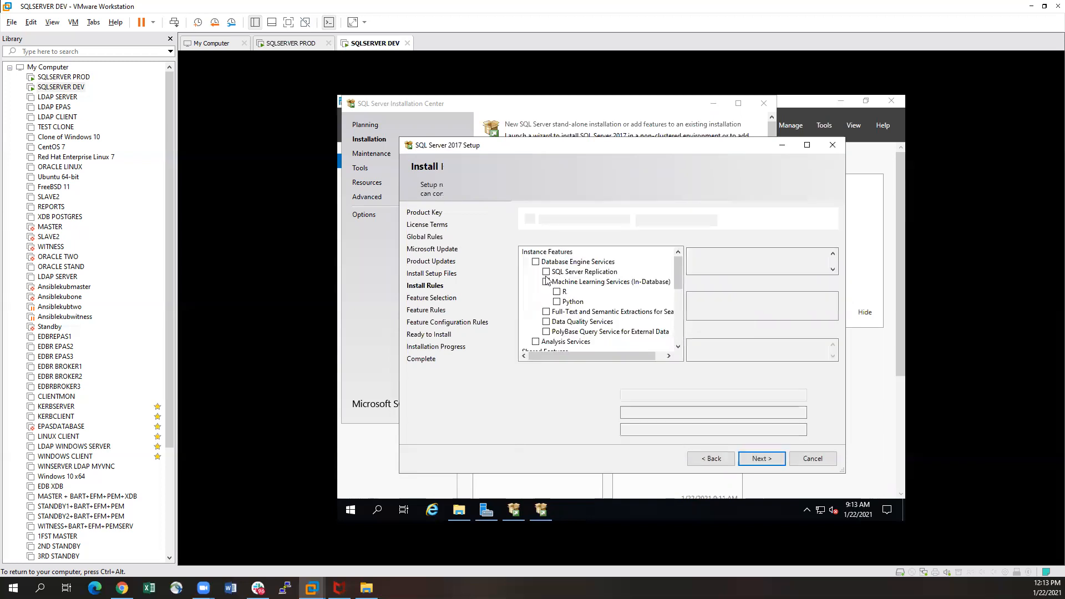
Select the Database Engine Services and SQL Server Replication features for SQLSERVER DEV and continue to the instance configuration.
{"action": "left_click", "coordinate": [536, 261]}
{"action": "left_click", "coordinate": [546, 271]}
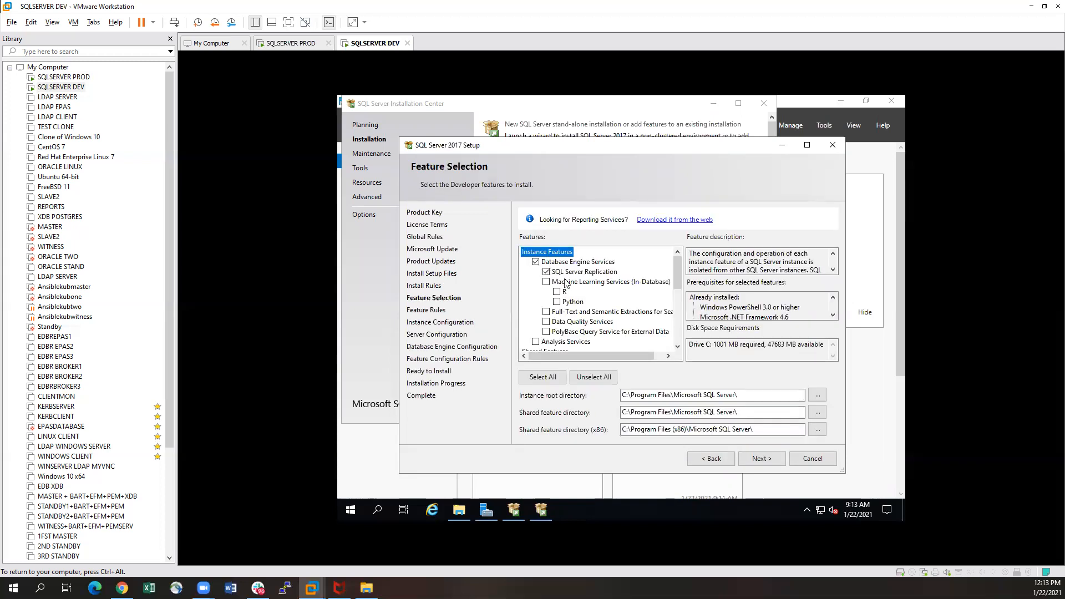
{"action": "left_click", "coordinate": [769, 465]}
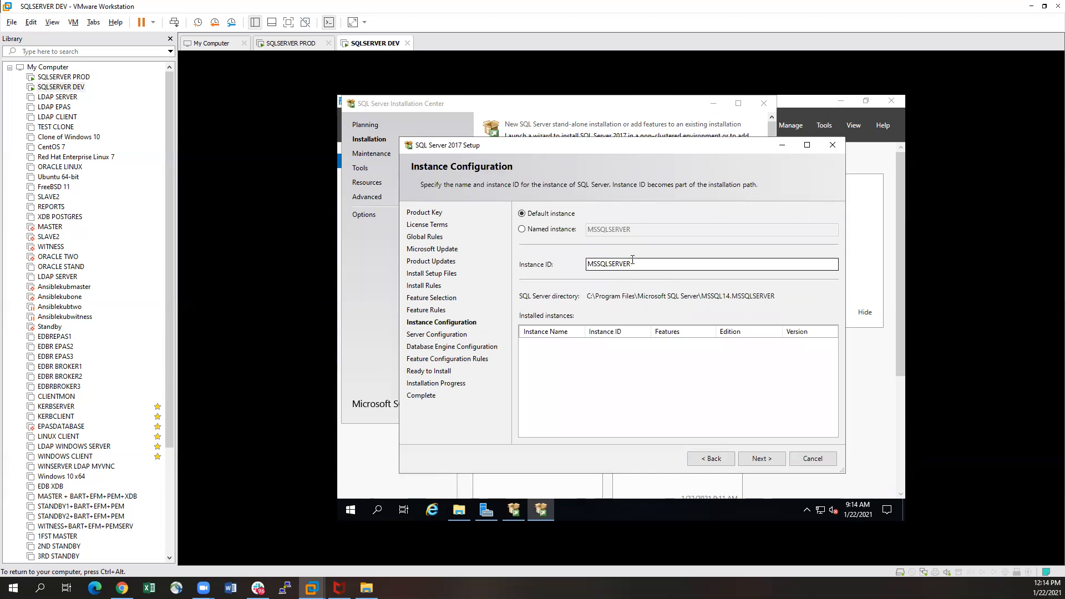
Set up a named instance "secondaryserver" with the instance ID SECONDARYSERVER and continue to the server configuration.
{"action": "left_click", "coordinate": [522, 229]}
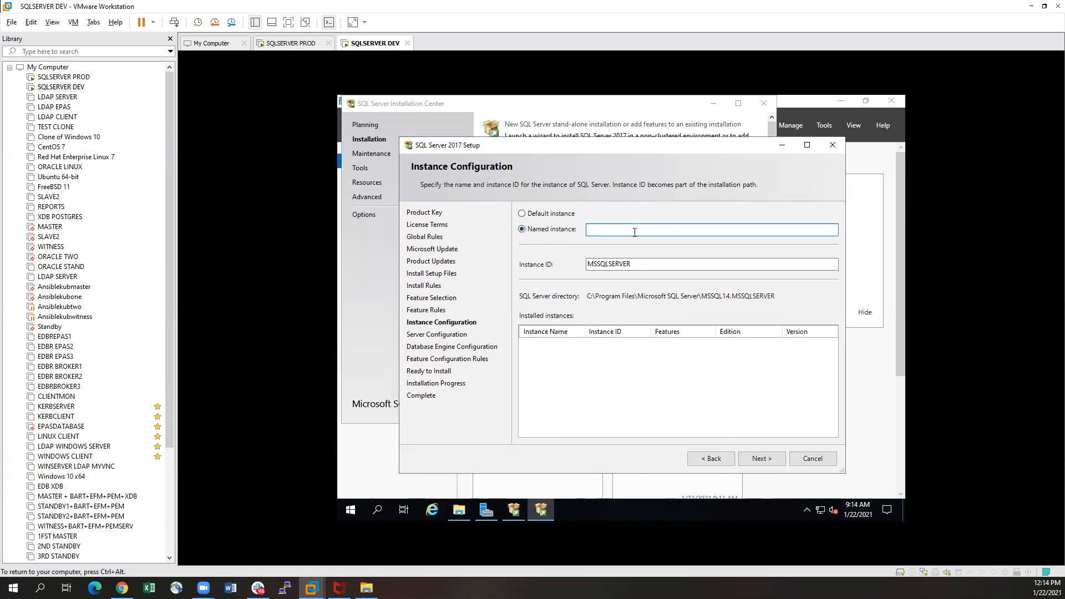
{"action": "type", "text": "secondar"}
{"action": "left_click", "coordinate": [649, 265]}
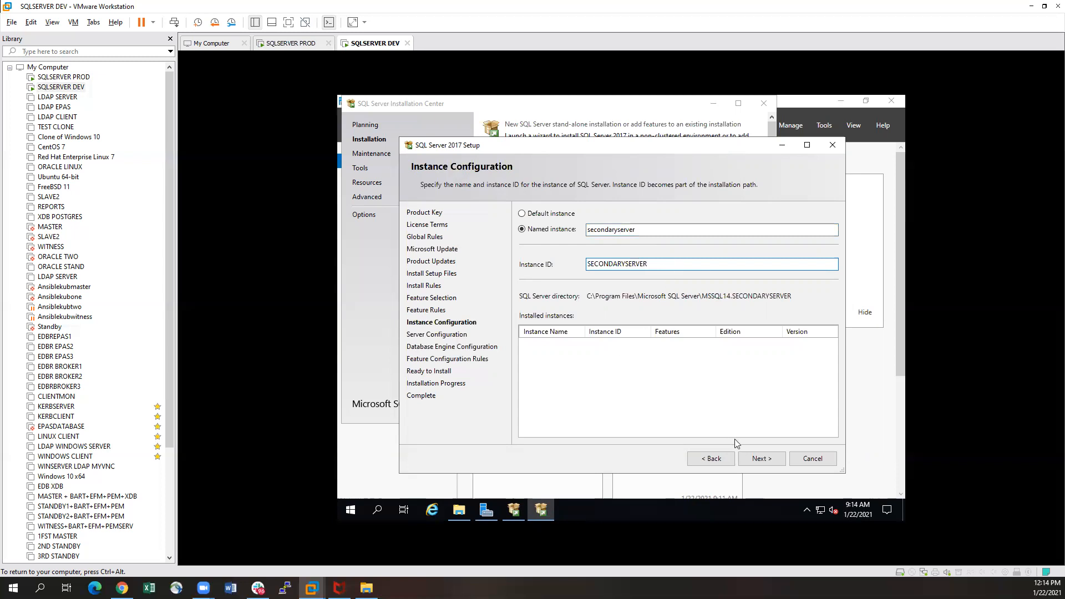
{"action": "left_click", "coordinate": [759, 460]}
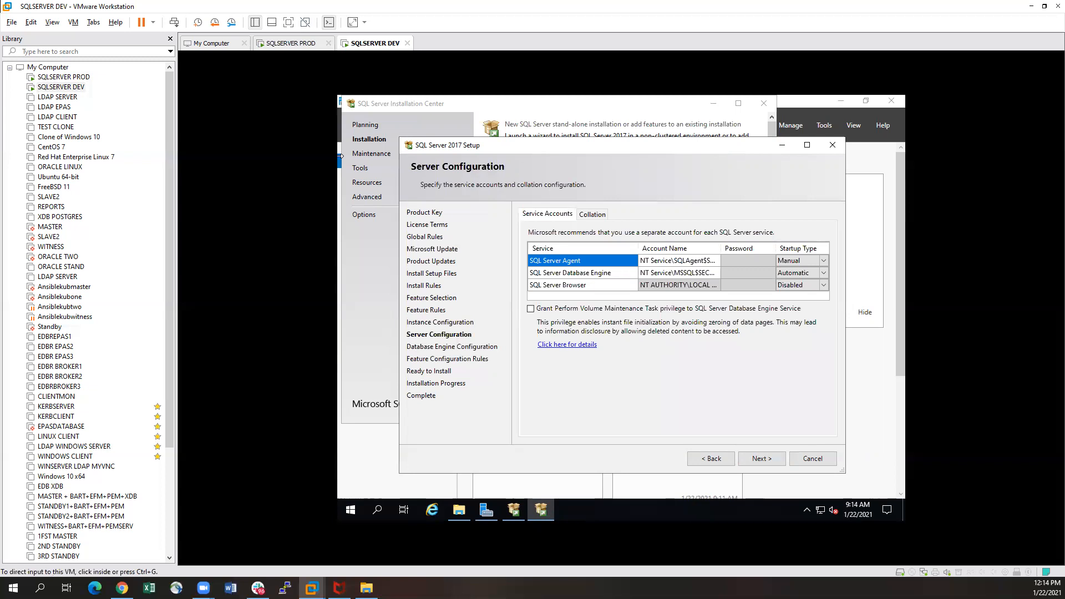
Set the DEV instance's SQL Server Agent startup to Automatic, grant the Perform Volume Maintenance Task privilege, and continue to the database engine configuration.
{"action": "left_click", "coordinate": [819, 261]}
{"action": "left_click", "coordinate": [820, 263]}
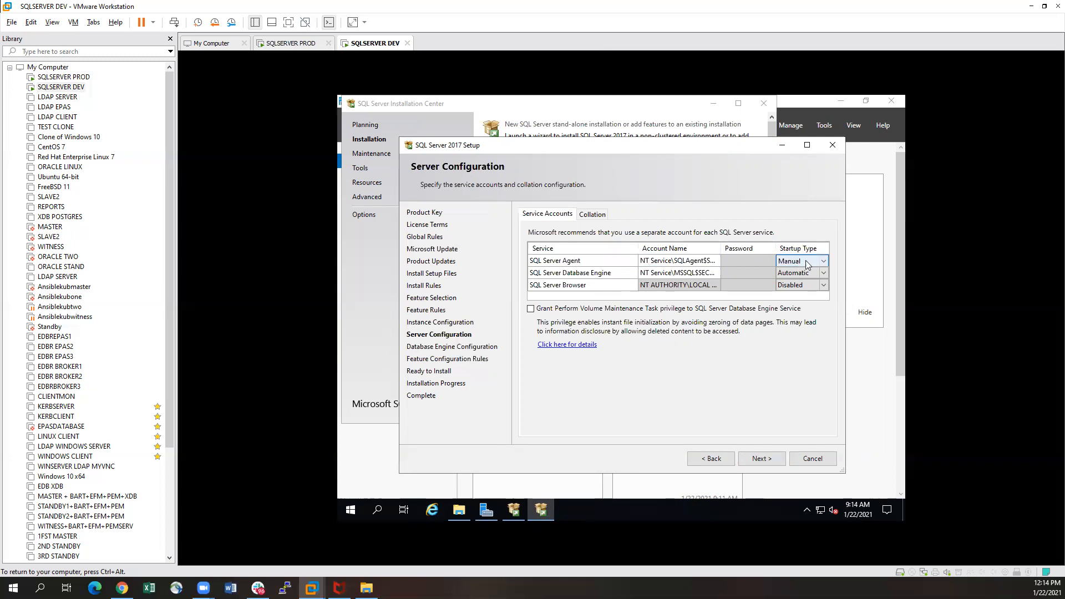
{"action": "left_click", "coordinate": [822, 262]}
{"action": "left_click", "coordinate": [803, 272]}
{"action": "left_click", "coordinate": [539, 311]}
{"action": "left_click", "coordinate": [758, 458]}
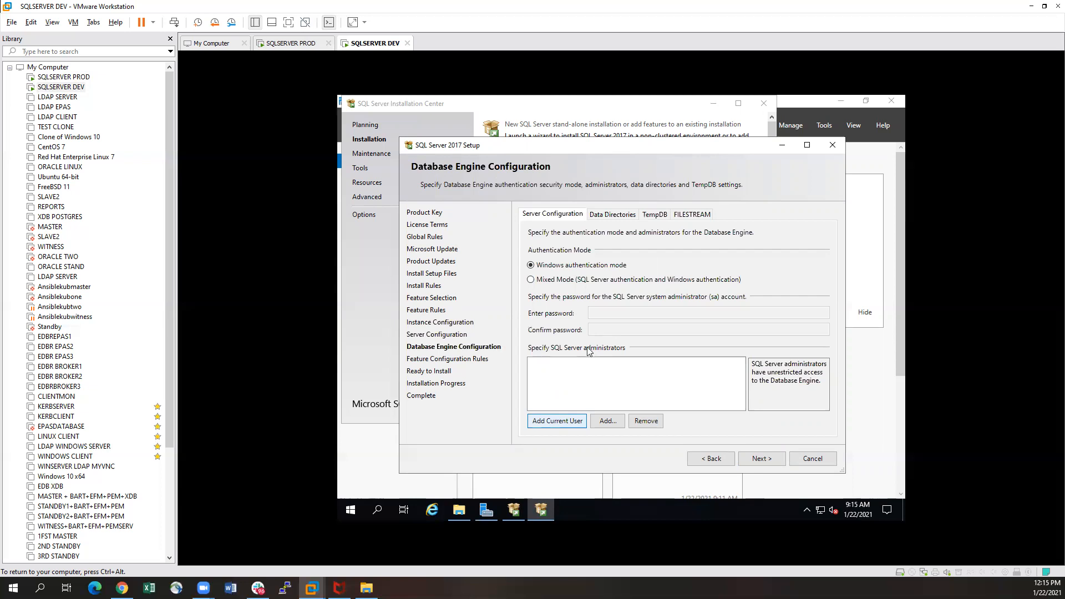
Add the current user as SQL Server administrator with Windows authentication mode, and start the installation on SQLSERVER DEV.
{"action": "left_click", "coordinate": [557, 420]}
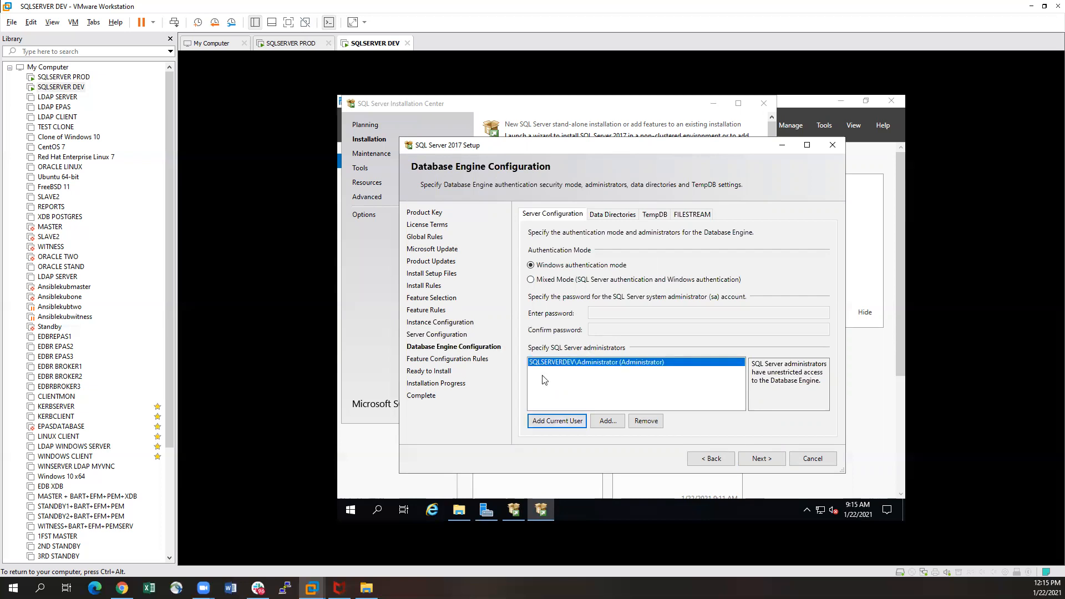
{"action": "left_click", "coordinate": [761, 459]}
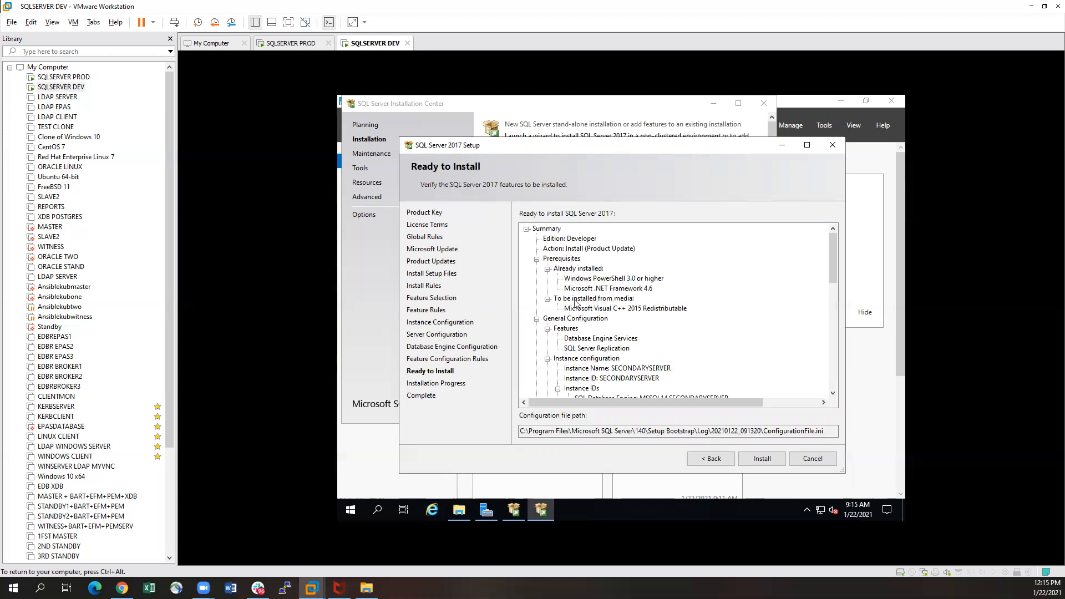
{"action": "left_click", "coordinate": [768, 464]}
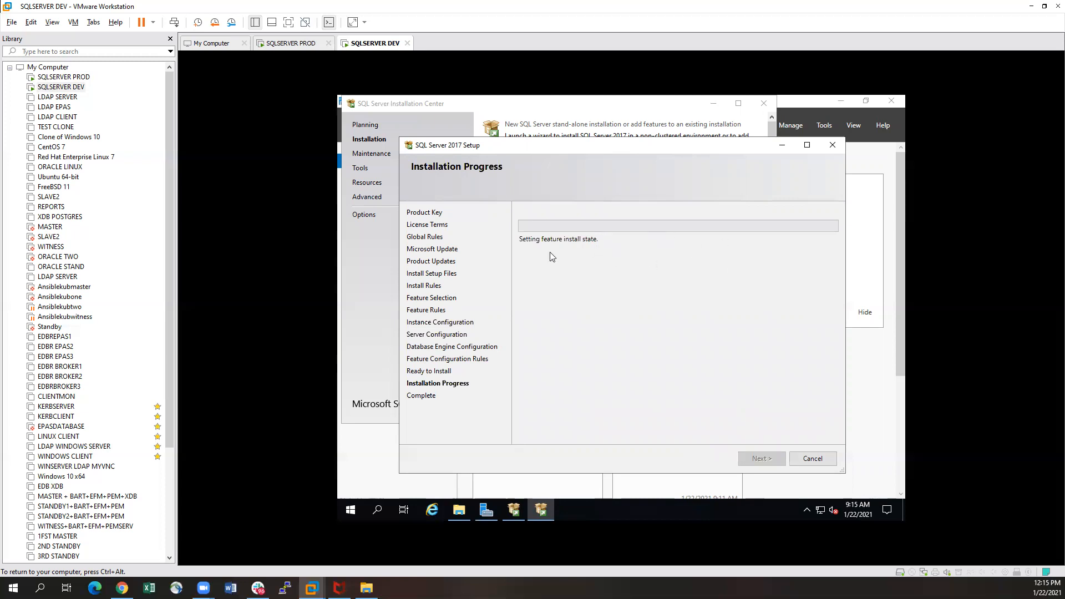
Check the SQL Server 2017 installation progress and feature status on both SQLSERVER PROD and SQLSERVER DEV.
{"action": "left_click", "coordinate": [64, 77]}
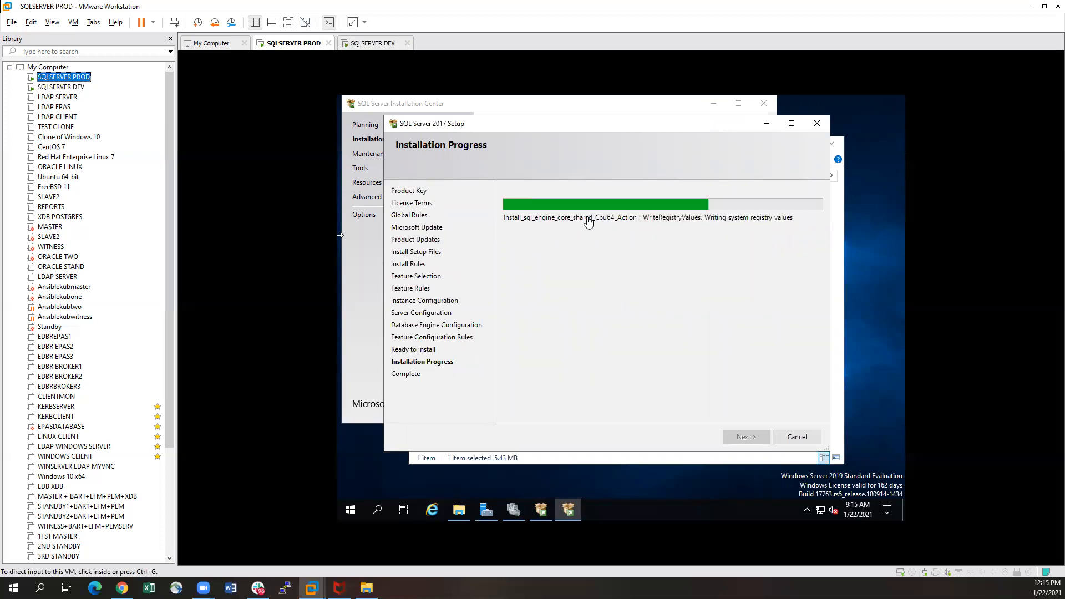
{"action": "left_click", "coordinate": [64, 88]}
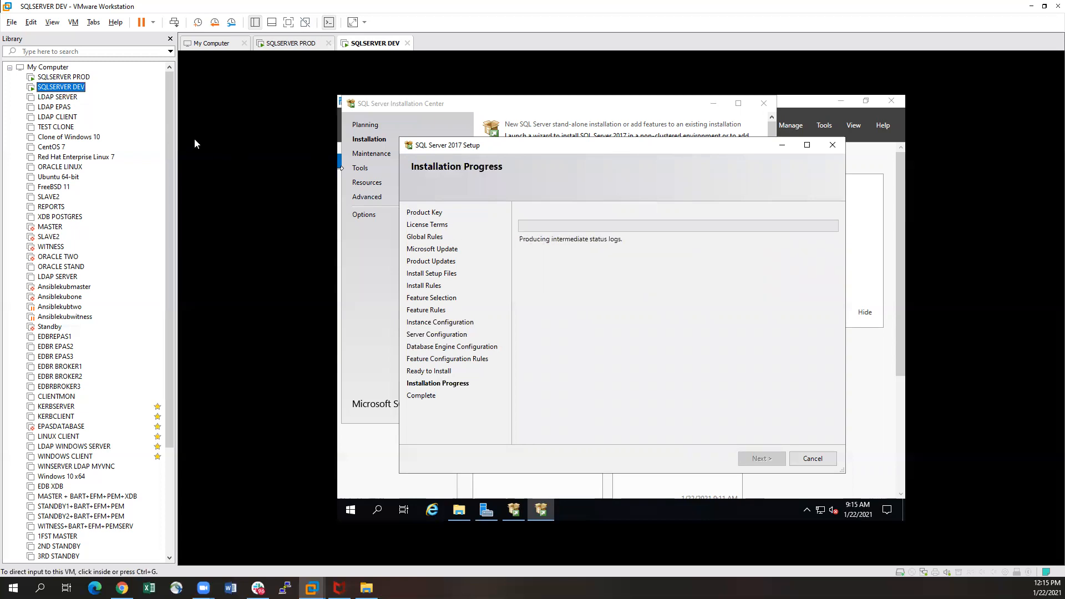
{"action": "left_click", "coordinate": [64, 77]}
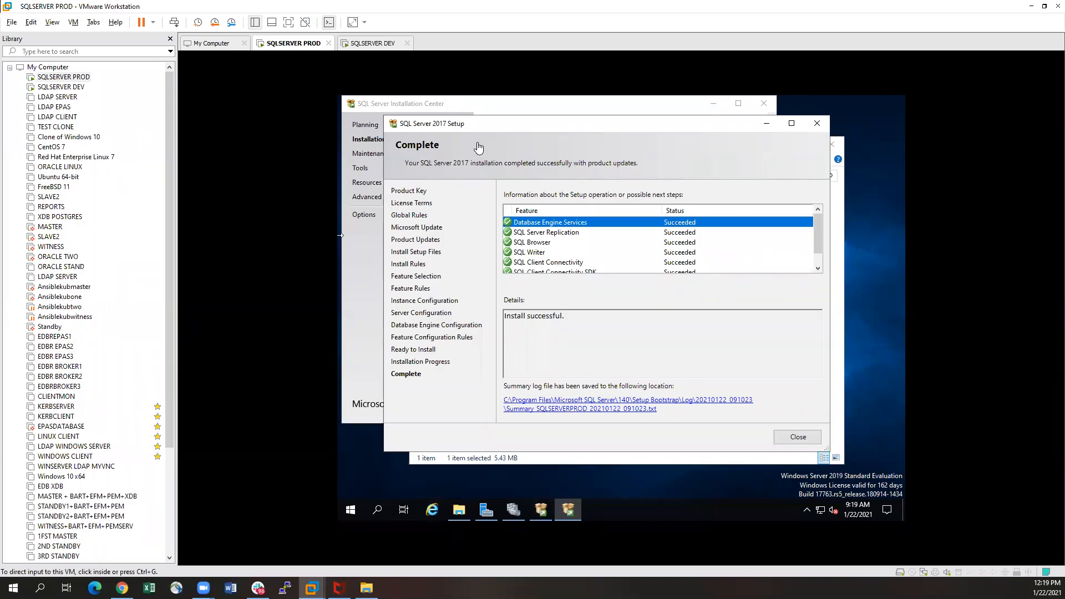
{"action": "left_click", "coordinate": [461, 141]}
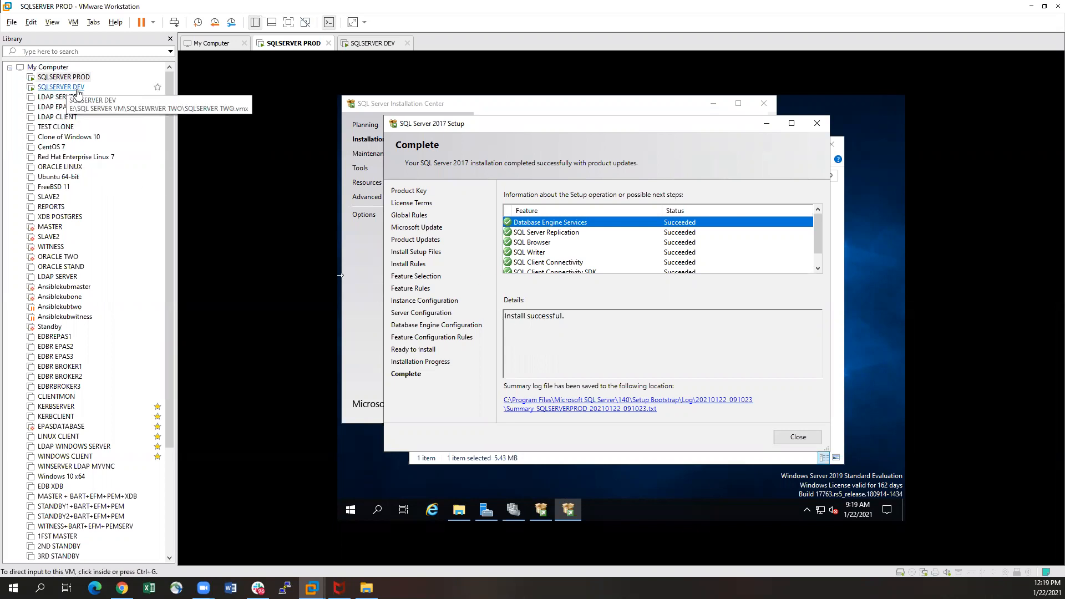
{"action": "left_click", "coordinate": [65, 88]}
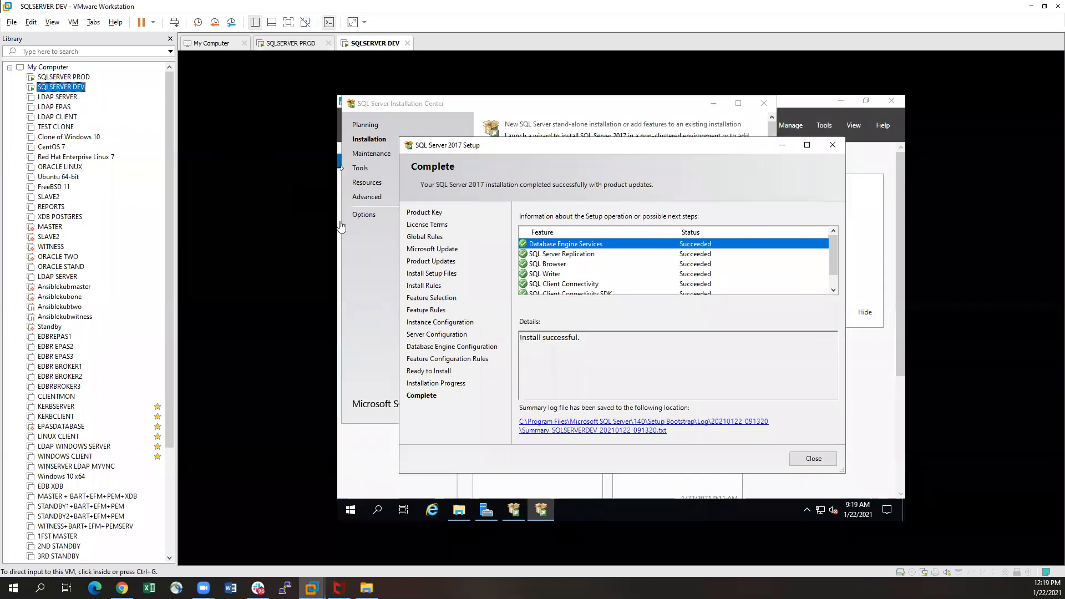
{"action": "left_click", "coordinate": [655, 368]}
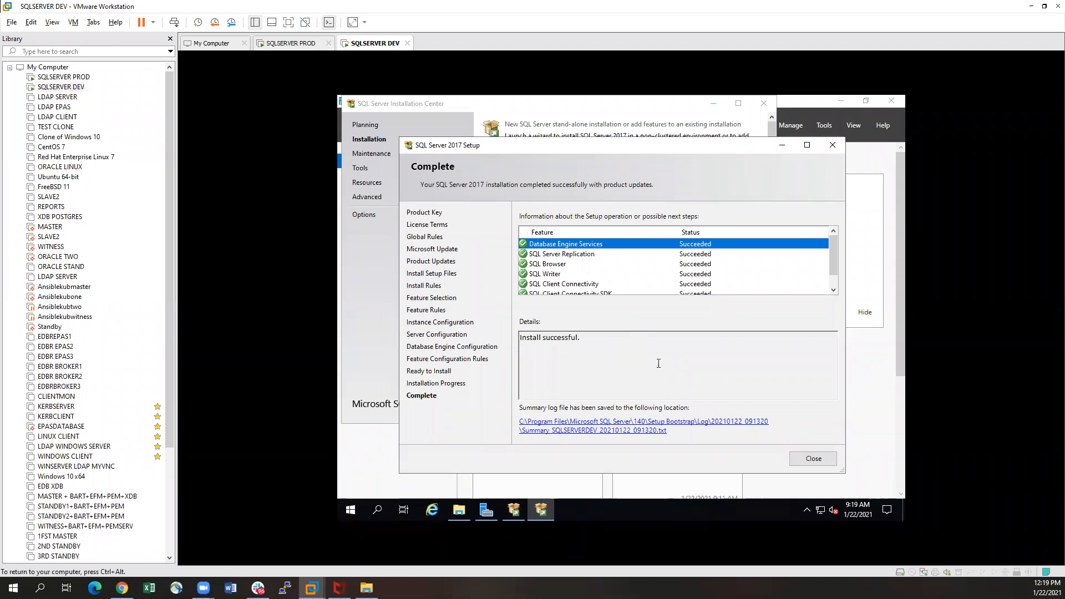
Close the SQL Server 2017 Setup wizard on SQLSERVER DEV and on SQLSERVER PROD.
{"action": "left_click", "coordinate": [816, 460]}
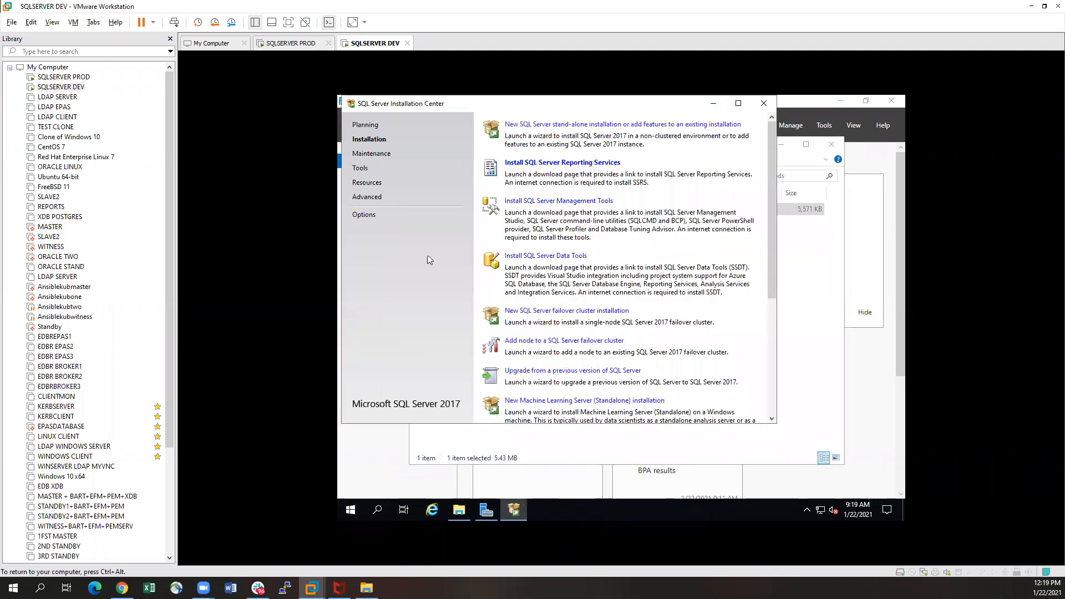
{"action": "left_click", "coordinate": [64, 77]}
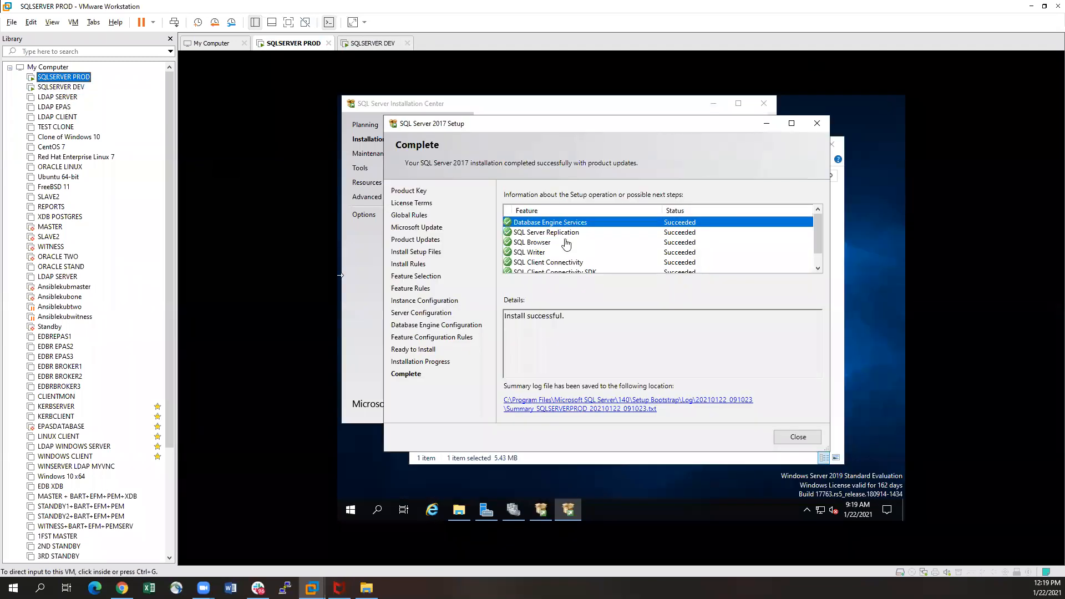
{"action": "left_click", "coordinate": [799, 438]}
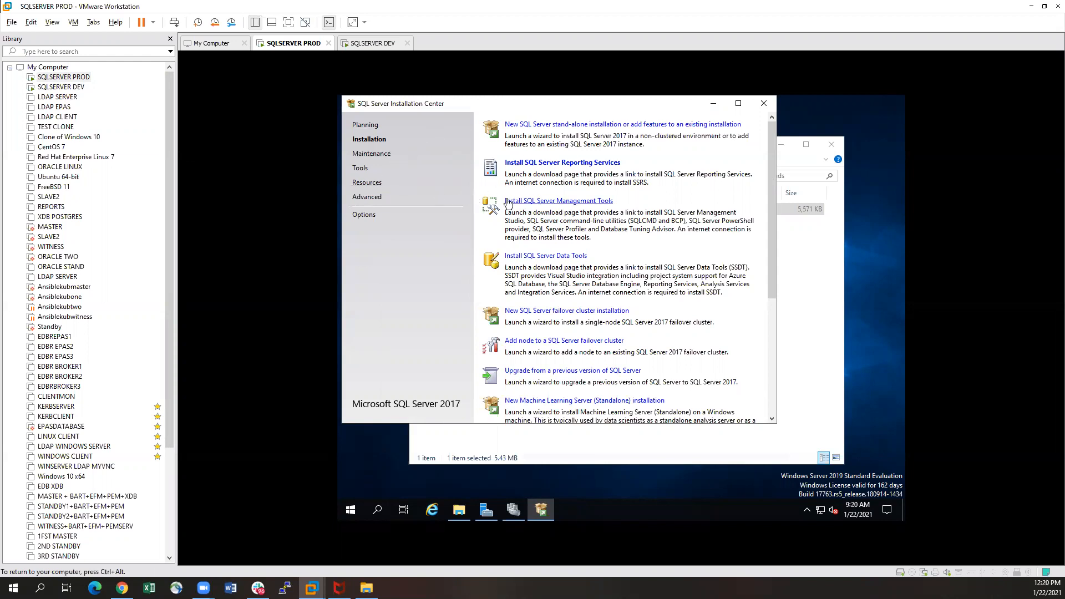
Open the SQL Server Management Tools download page on SQLSERVER PROD and save the SSMS installer SSMS-Setup-ENU.exe.
{"action": "left_click", "coordinate": [578, 204]}
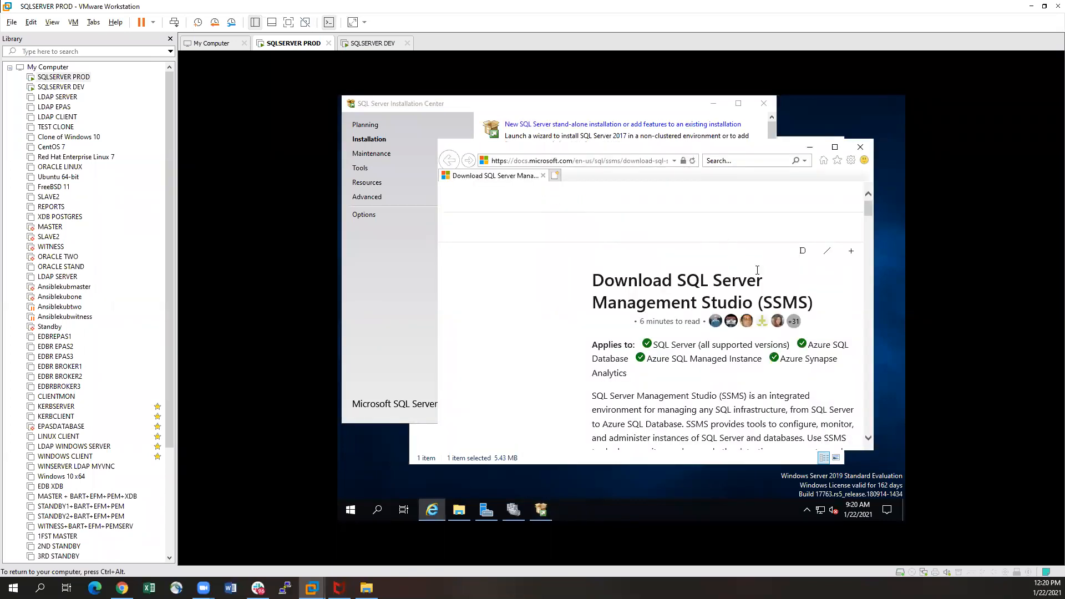
{"action": "scroll", "coordinate": [757, 270], "scroll_direction": "down", "scroll_amount": 5}
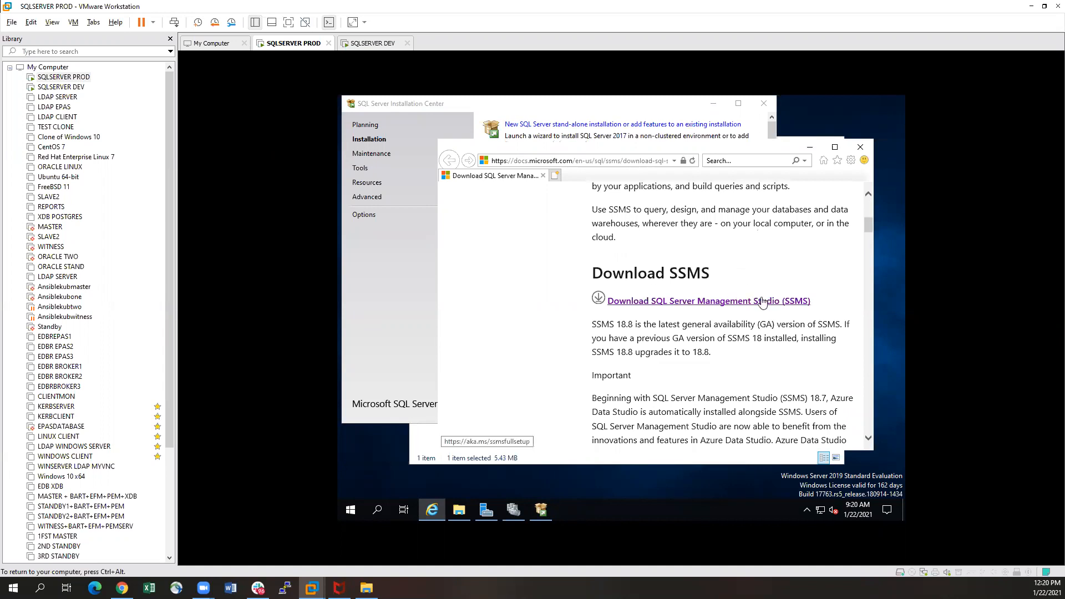
{"action": "left_click", "coordinate": [663, 303]}
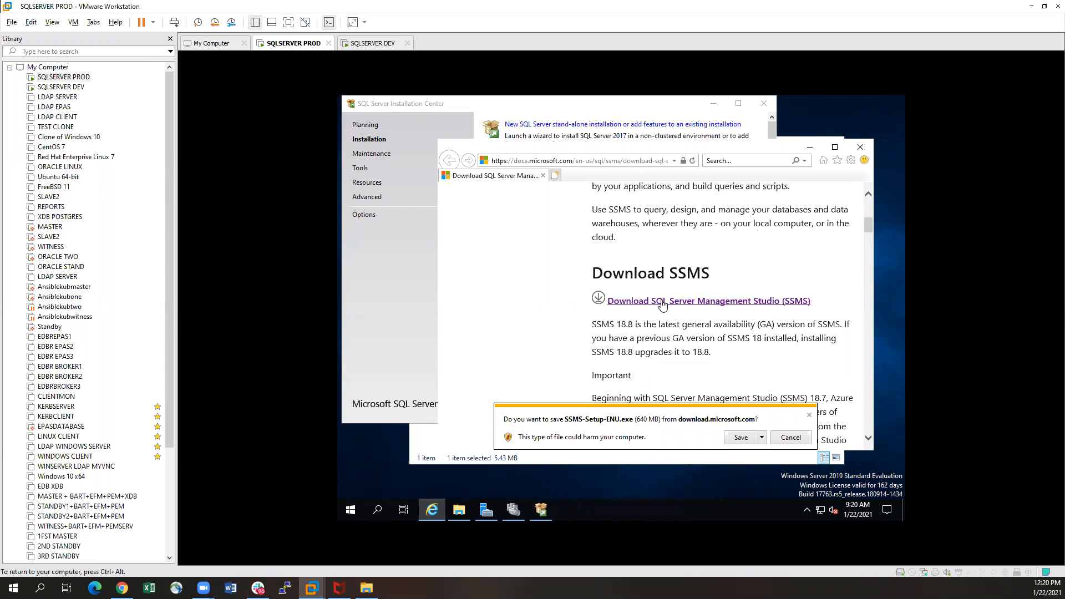
{"action": "left_click", "coordinate": [763, 439]}
{"action": "left_click", "coordinate": [749, 452]}
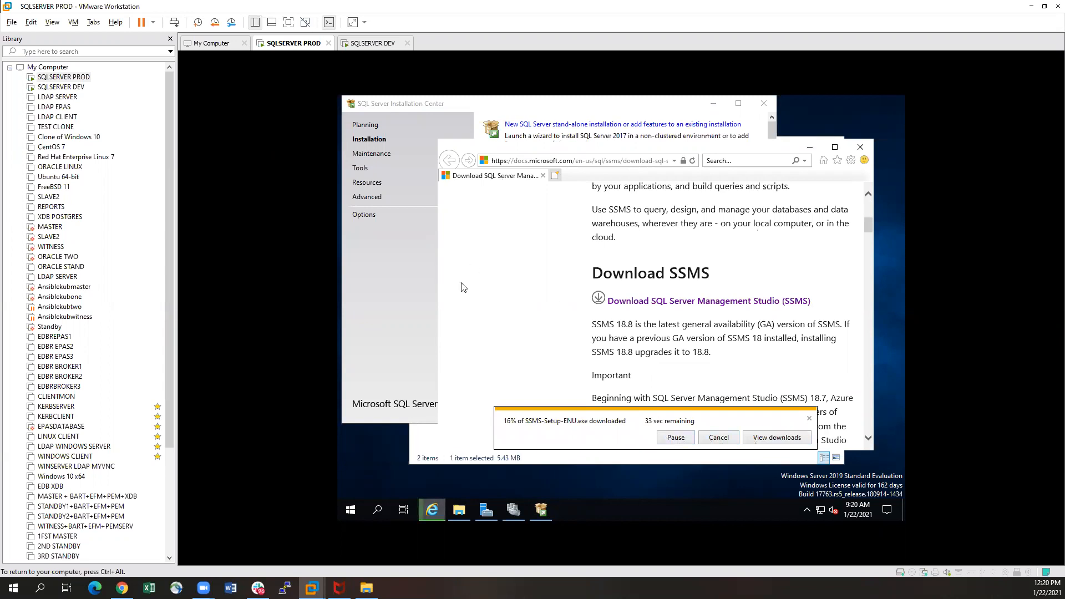
Download the SSMS installer SSMS-Setup-ENU.exe on SQLSERVER DEV as well, and return to SQLSERVER PROD.
{"action": "left_click", "coordinate": [61, 88]}
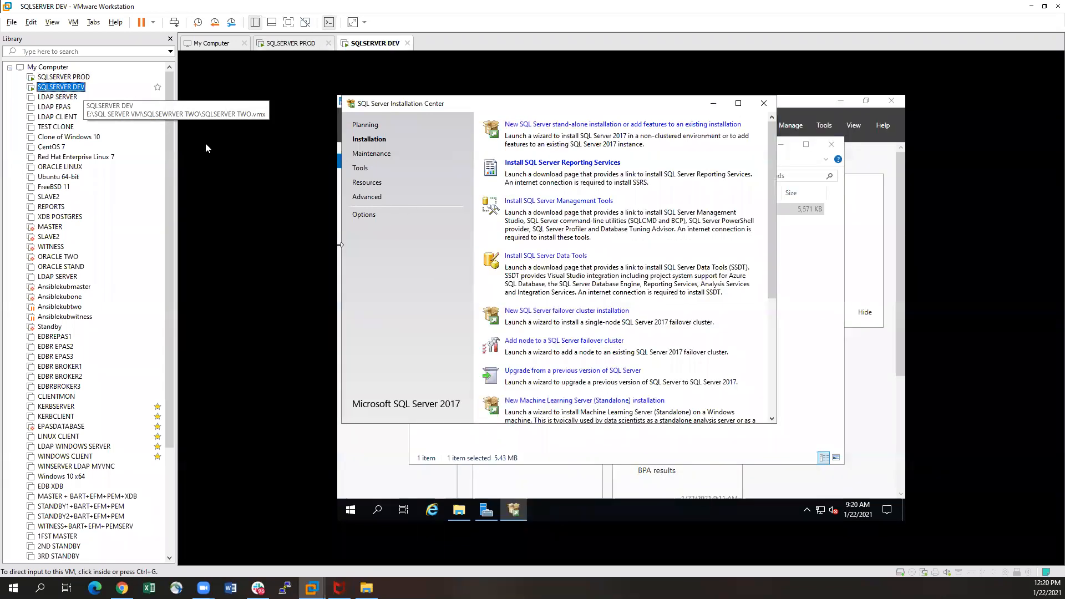
{"action": "left_click", "coordinate": [561, 202]}
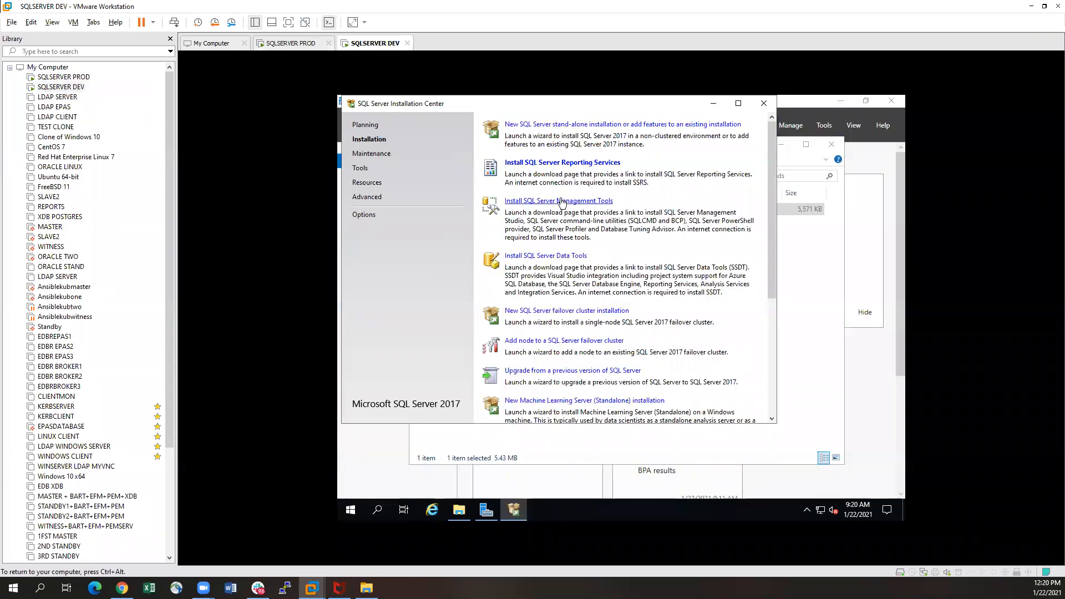
{"action": "left_click", "coordinate": [525, 203]}
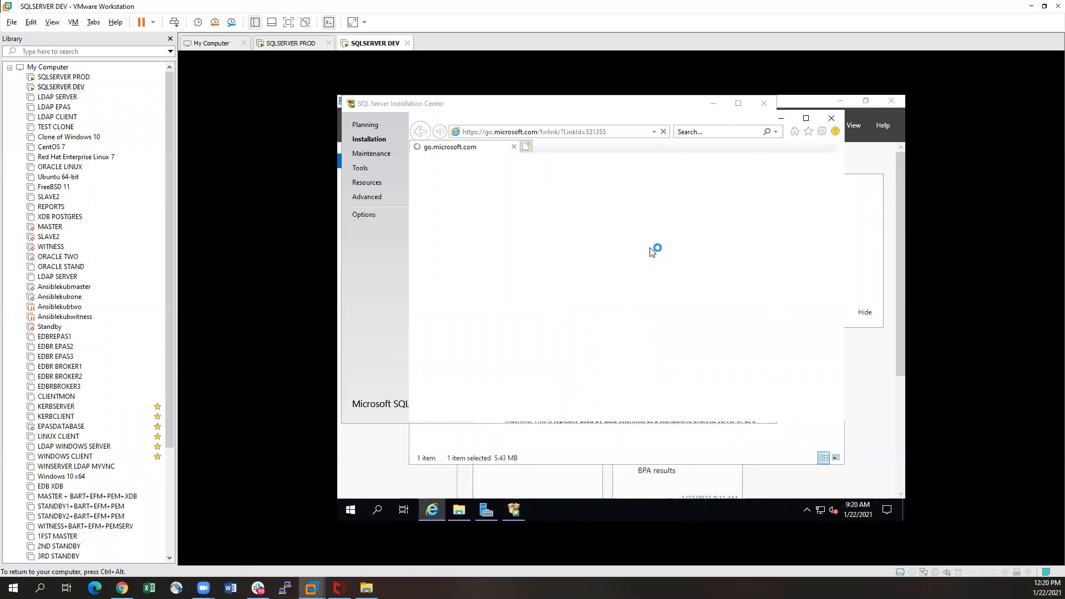
{"action": "scroll", "coordinate": [780, 264], "scroll_direction": "down", "scroll_amount": 4}
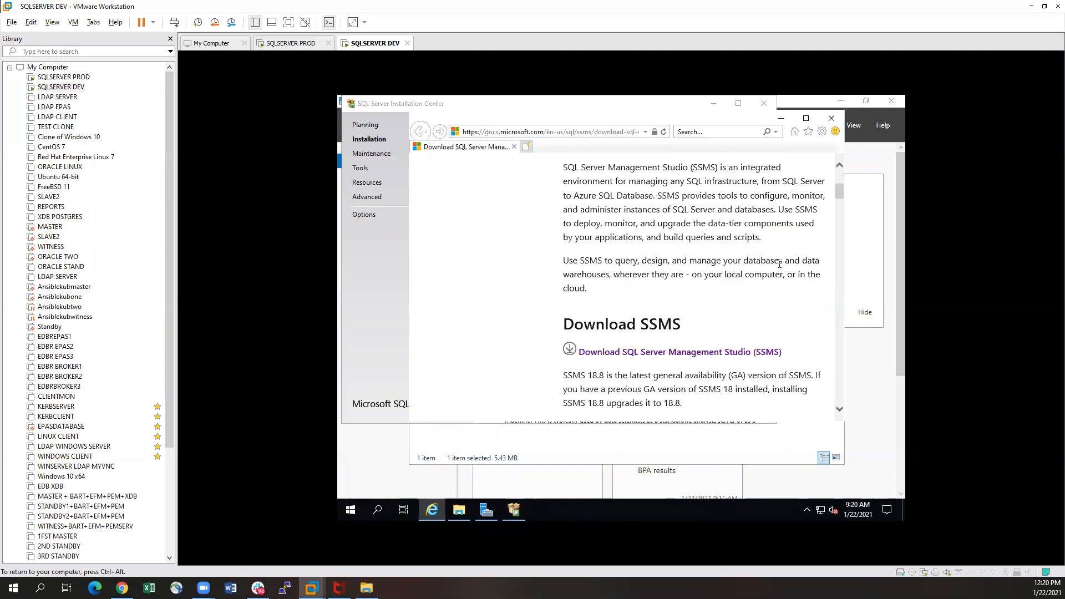
{"action": "scroll", "coordinate": [780, 264], "scroll_direction": "down", "scroll_amount": 2}
{"action": "left_click", "coordinate": [647, 233]}
{"action": "left_click", "coordinate": [712, 409]}
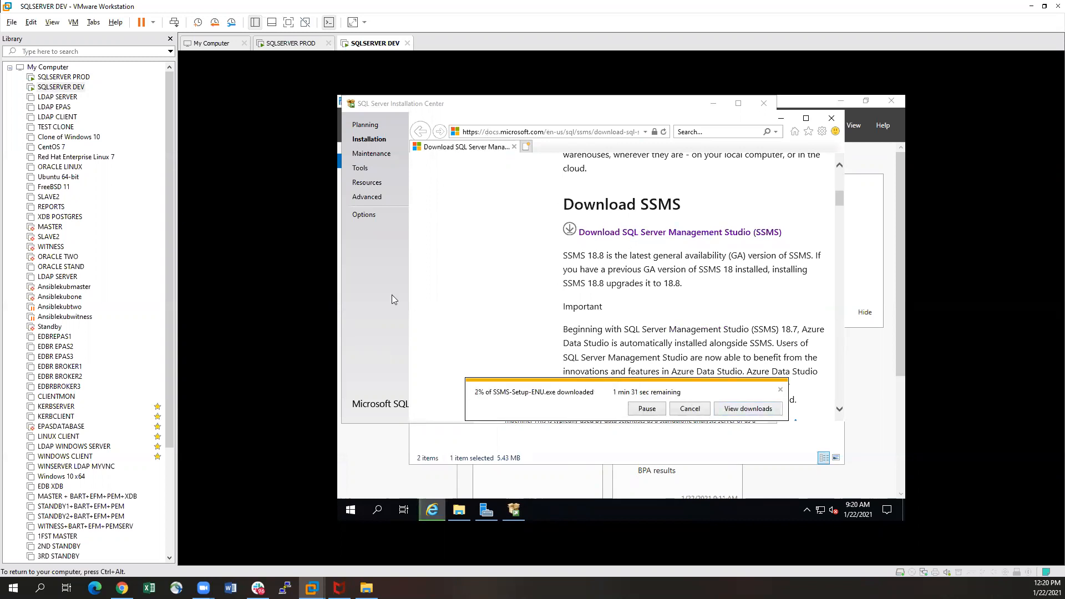
{"action": "left_click", "coordinate": [61, 77]}
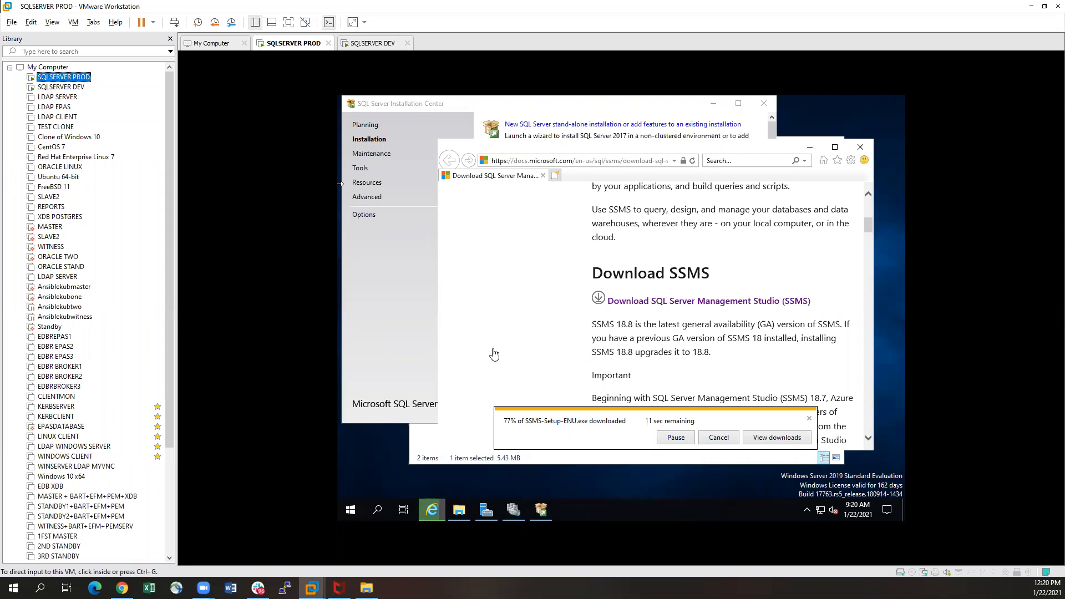
Run the downloaded SSMS-Setup-ENU.exe on SQLSERVER PROD, close the browser, and start installing SSMS 18.8 in the default location.
{"action": "left_click", "coordinate": [61, 87]}
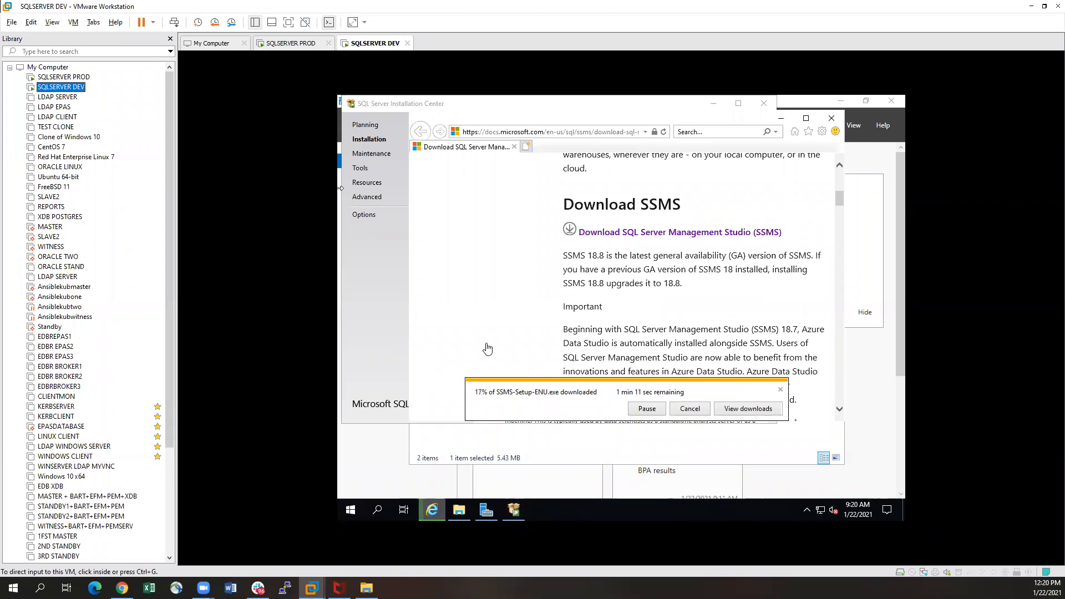
{"action": "left_click", "coordinate": [69, 78]}
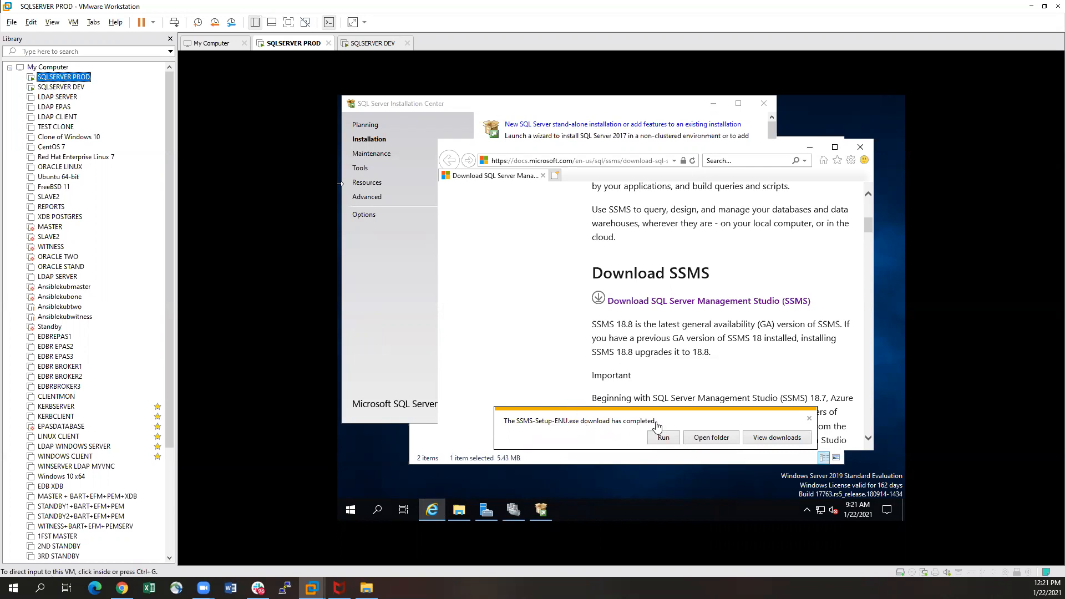
{"action": "left_click", "coordinate": [665, 439]}
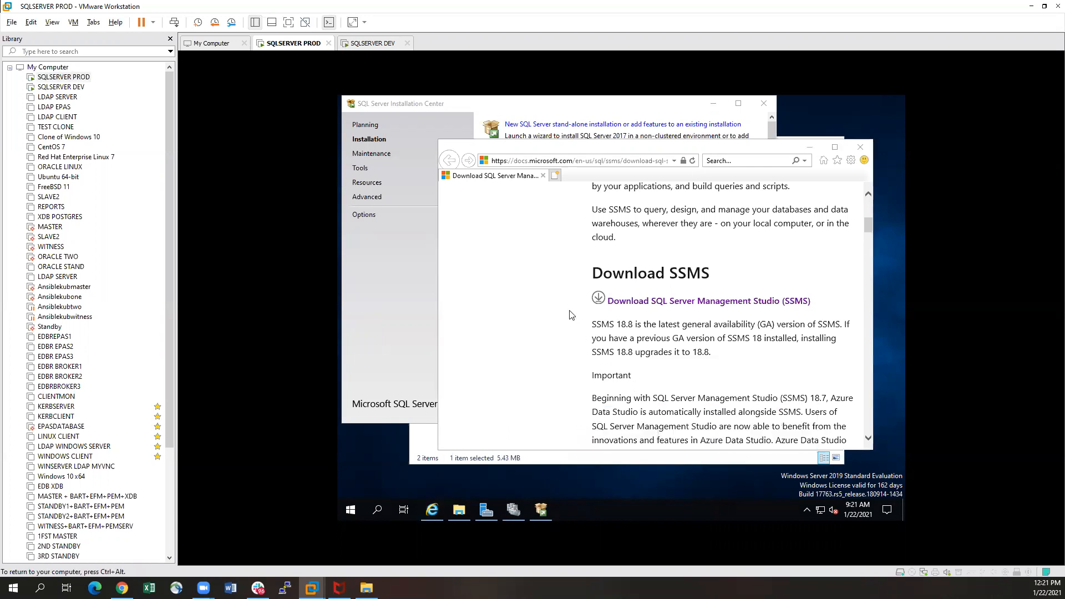
{"action": "left_click", "coordinate": [860, 147]}
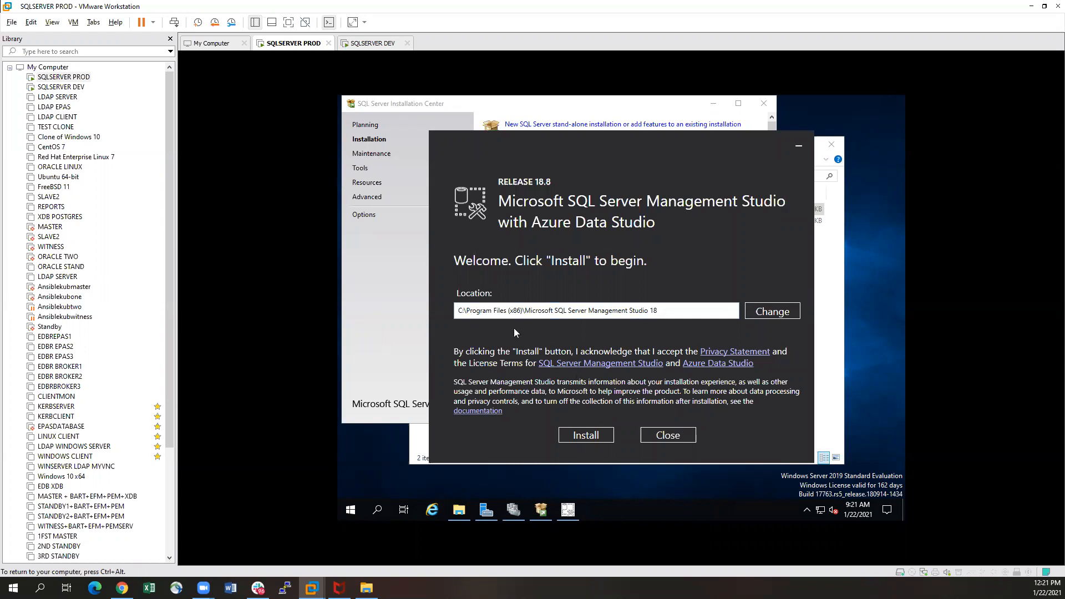
{"action": "left_click", "coordinate": [587, 435]}
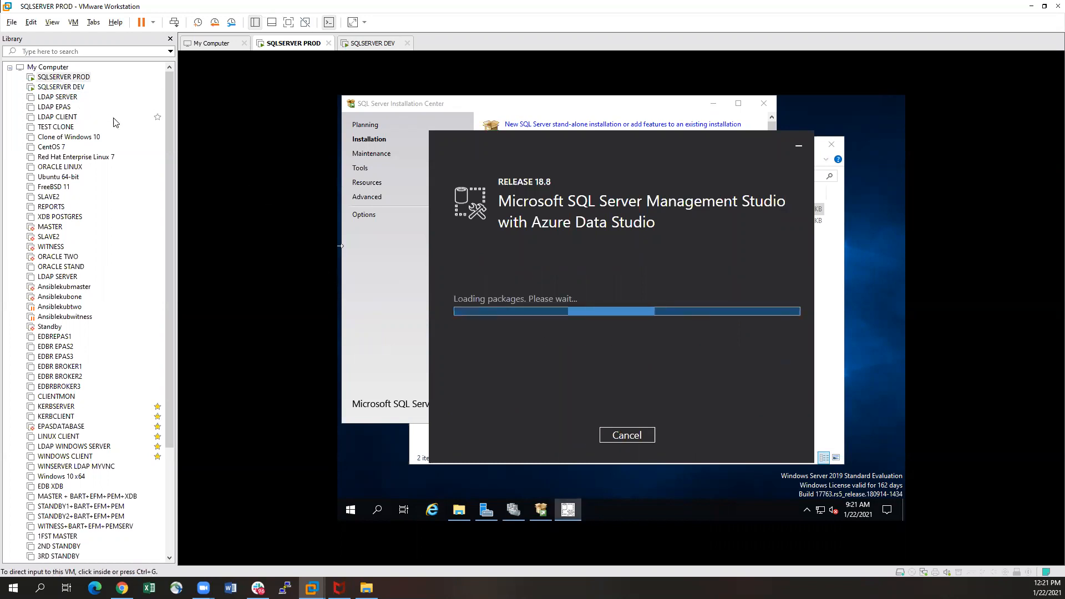
Run the downloaded SSMS installer on SQLSERVER DEV and start the SSMS 18.8 installation in the default location.
{"action": "left_click", "coordinate": [70, 91]}
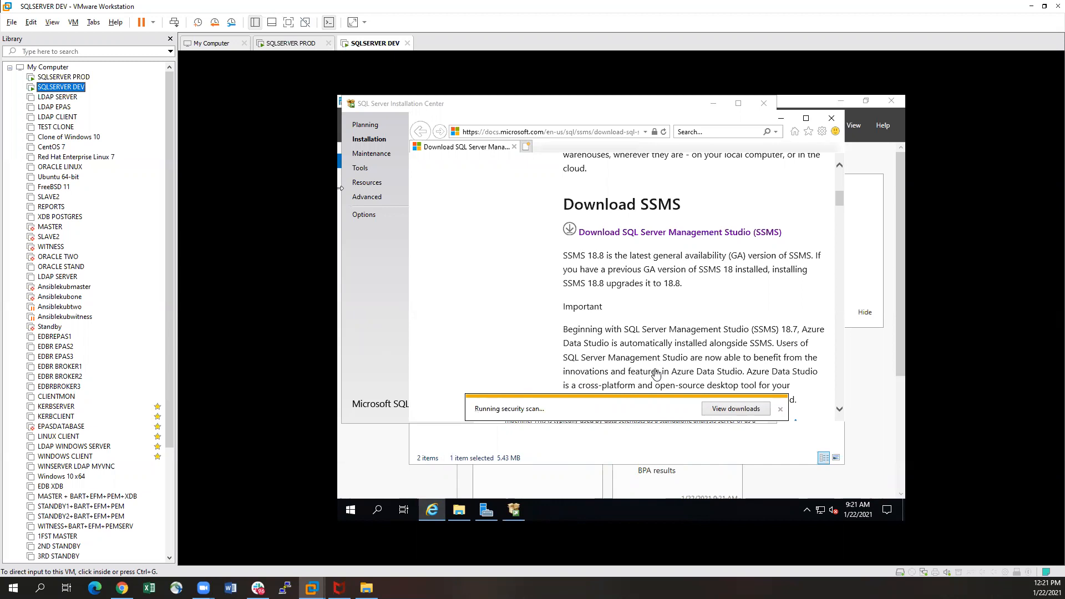
{"action": "left_click", "coordinate": [638, 410]}
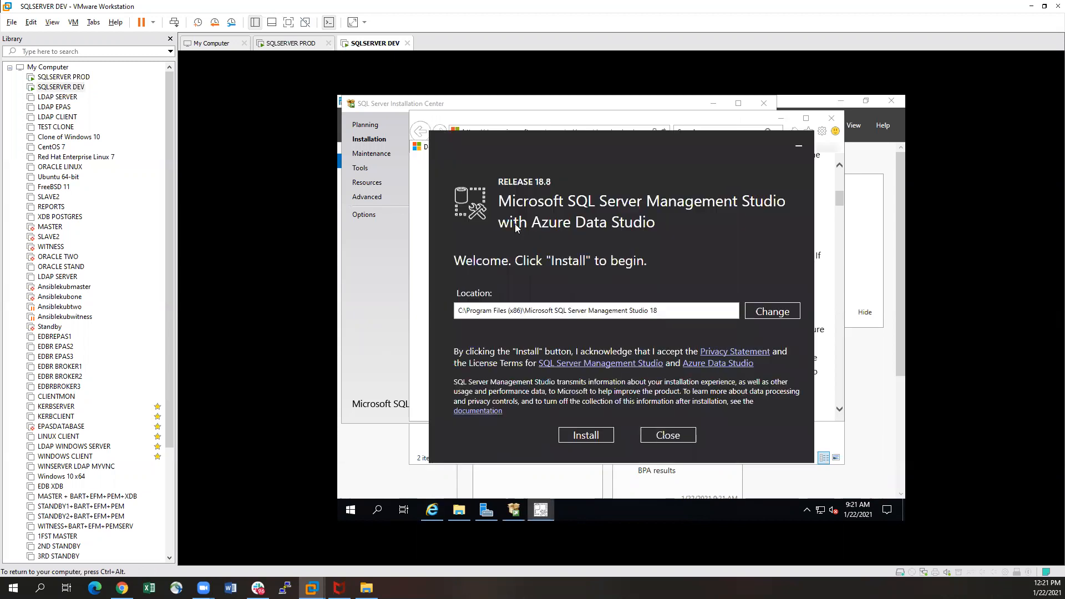
{"action": "left_click", "coordinate": [584, 435]}
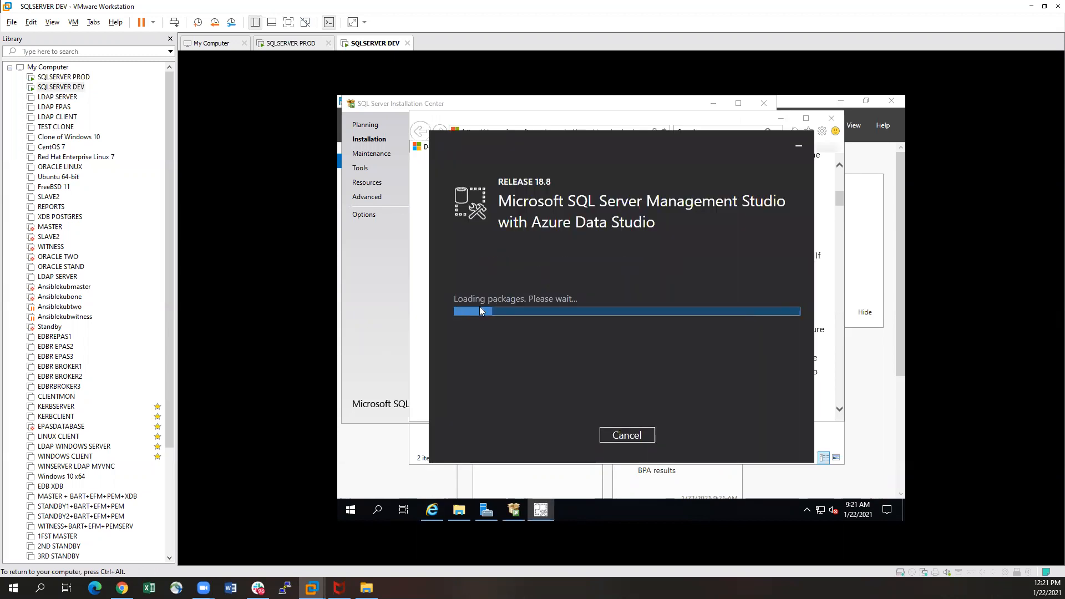
Check the SSMS installation progress on both SQLSERVER PROD and SQLSERVER DEV.
{"action": "left_click", "coordinate": [72, 77]}
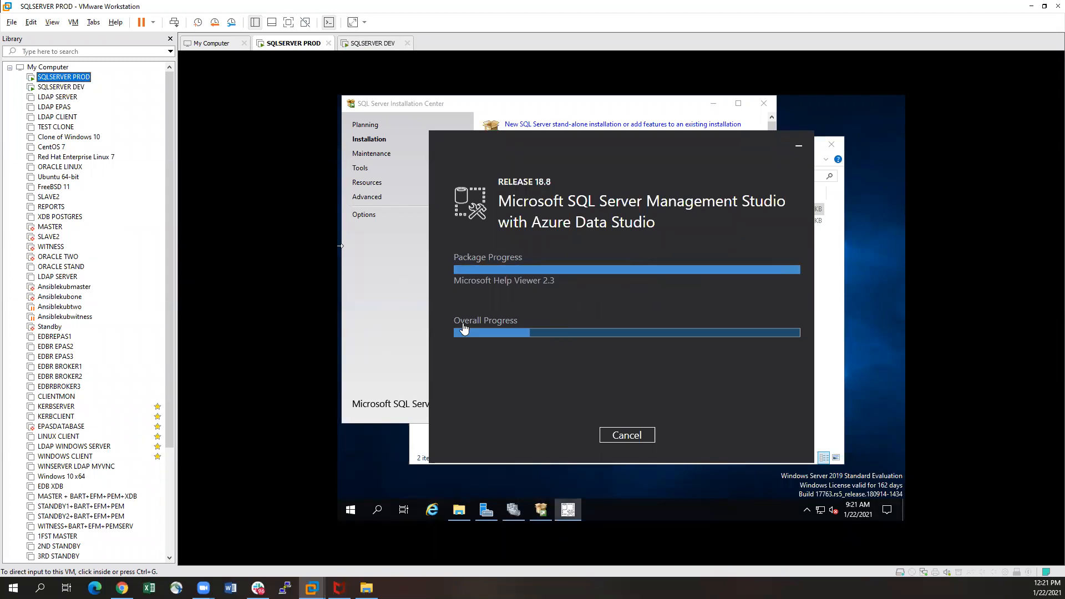
{"action": "left_click", "coordinate": [55, 87]}
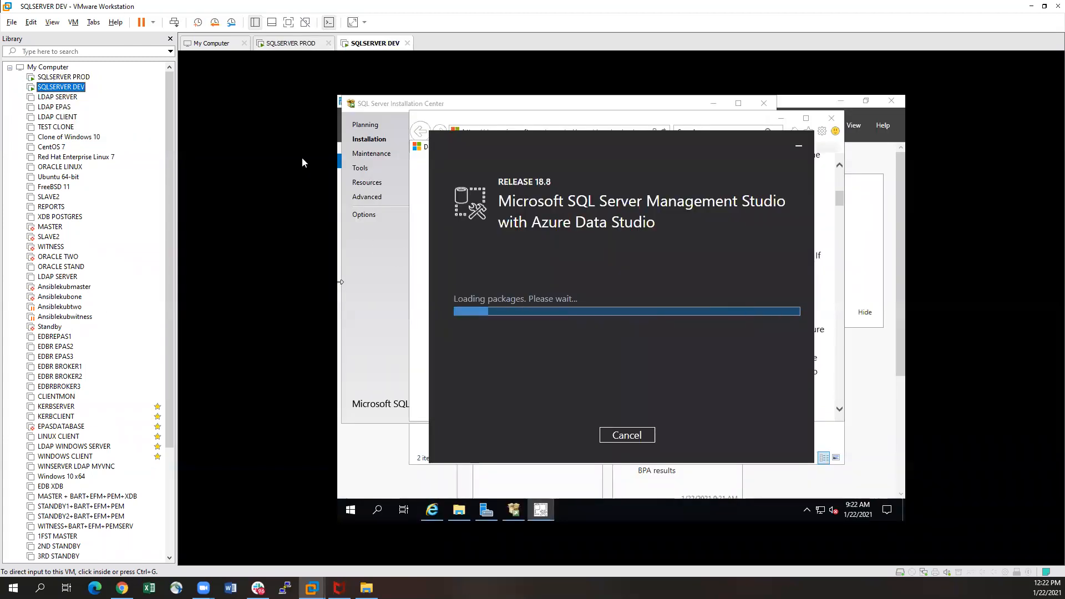
{"action": "left_click", "coordinate": [63, 76]}
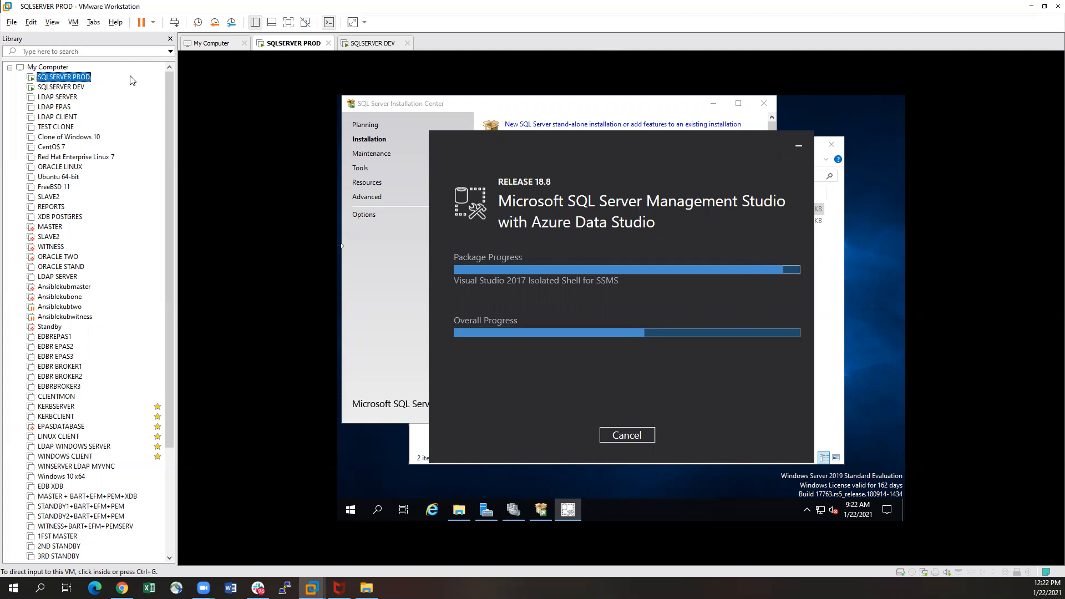
{"action": "left_click", "coordinate": [60, 88]}
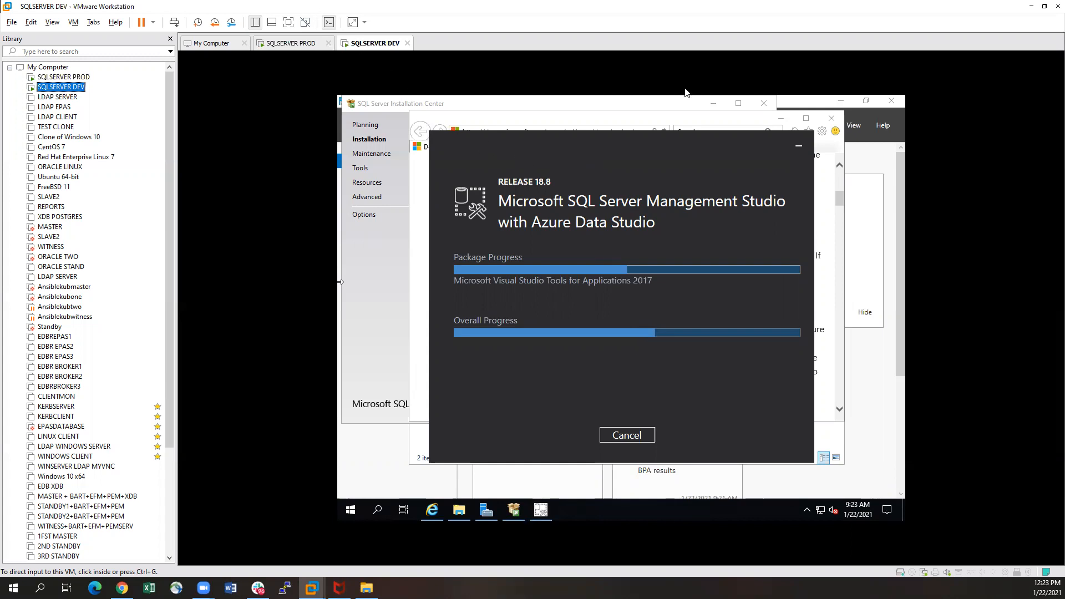
{"action": "left_click", "coordinate": [71, 78]}
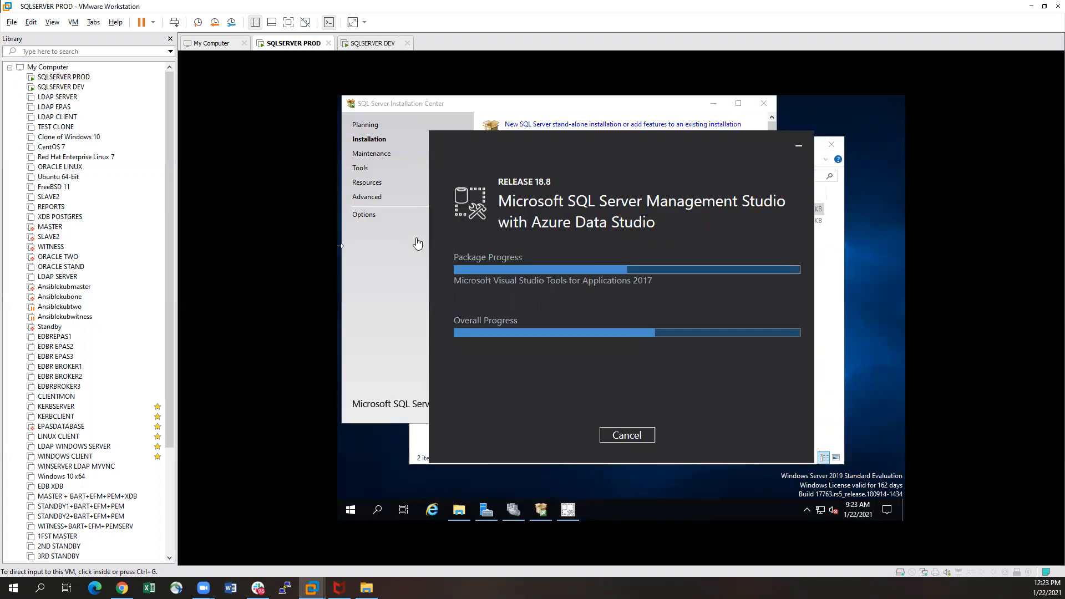
{"action": "left_click", "coordinate": [58, 89]}
{"action": "left_click", "coordinate": [62, 78]}
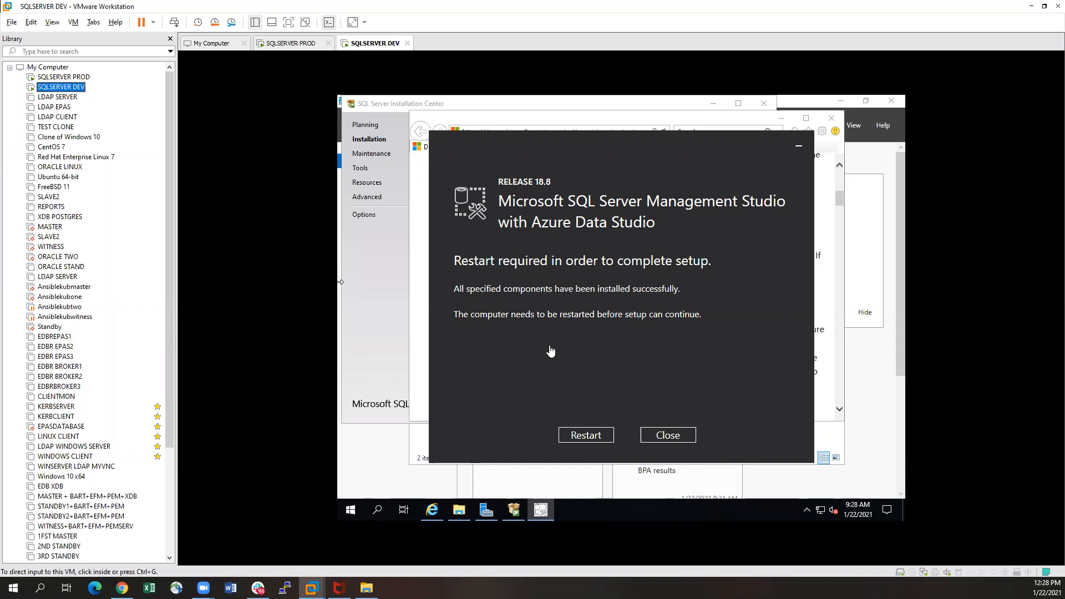
Restart SQLSERVER DEV from the SSMS installer to complete the setup.
{"action": "left_click", "coordinate": [588, 437]}
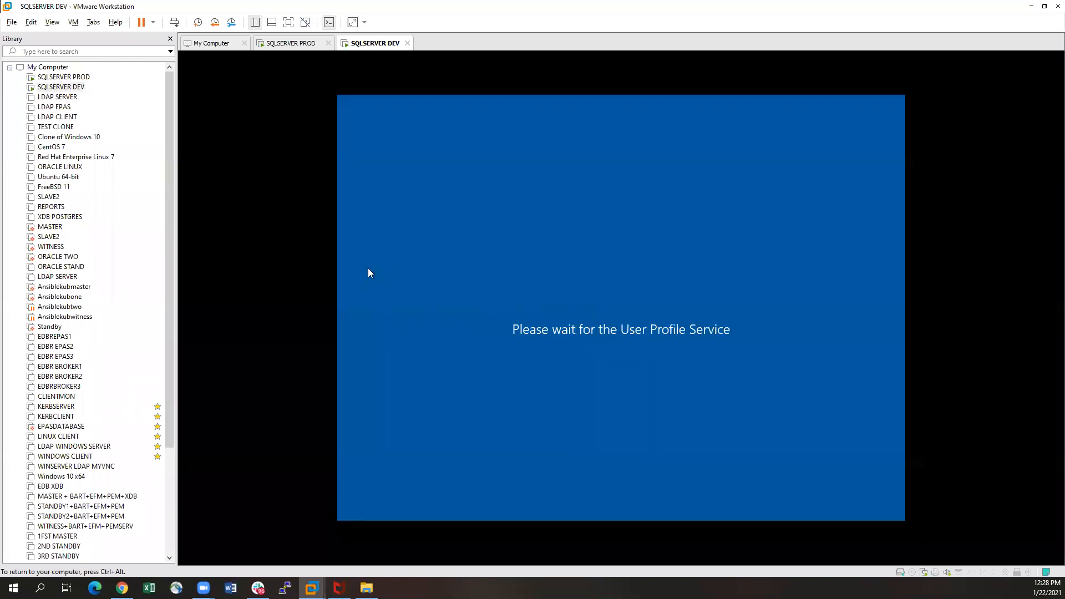
{"action": "key", "text": "ctrl+alt"}
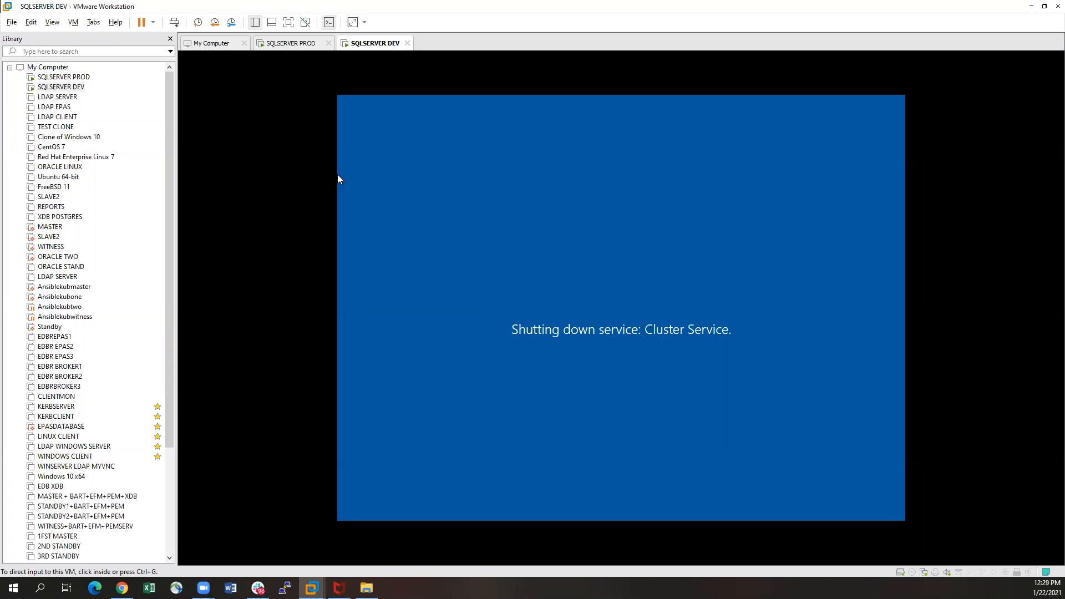
{"action": "left_click", "coordinate": [663, 244]}
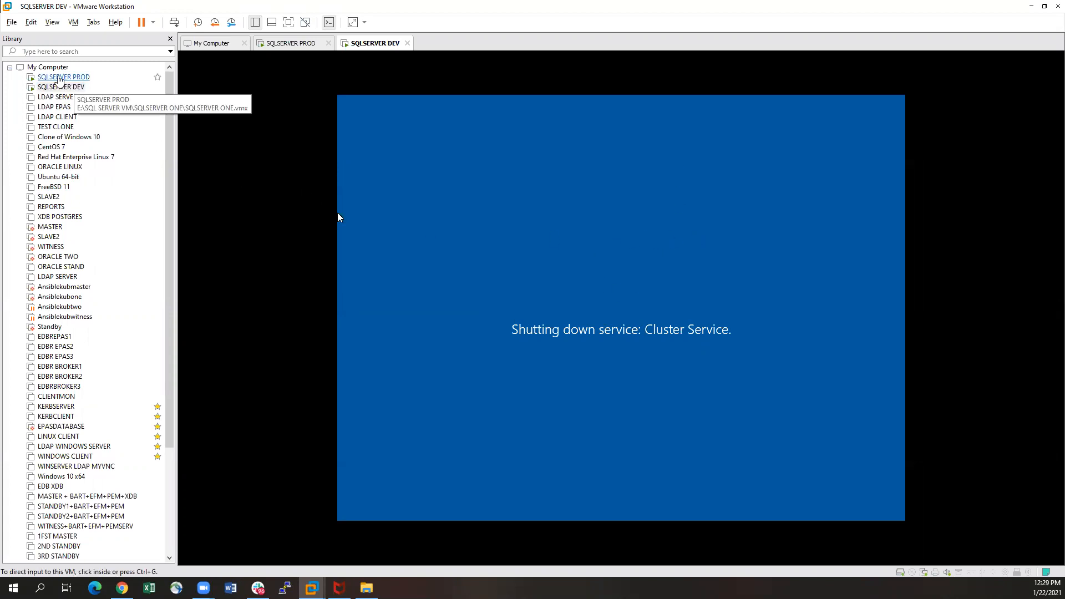
Check the restart state of both servers and bring up the Administrator sign-in on SQLSERVER PROD, ready for the password.
{"action": "left_click", "coordinate": [59, 79]}
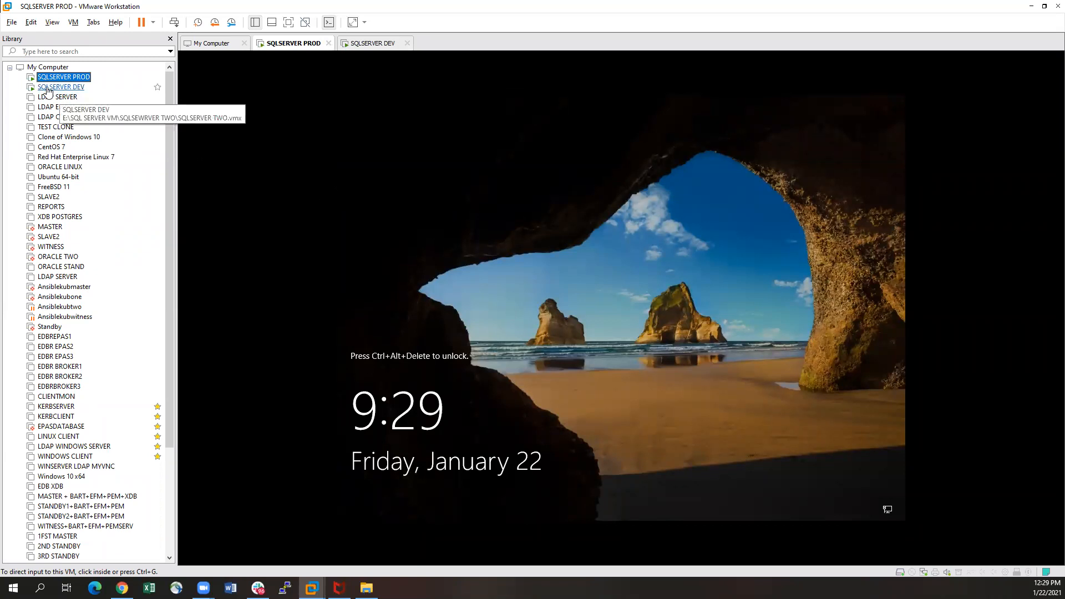
{"action": "left_click", "coordinate": [61, 87]}
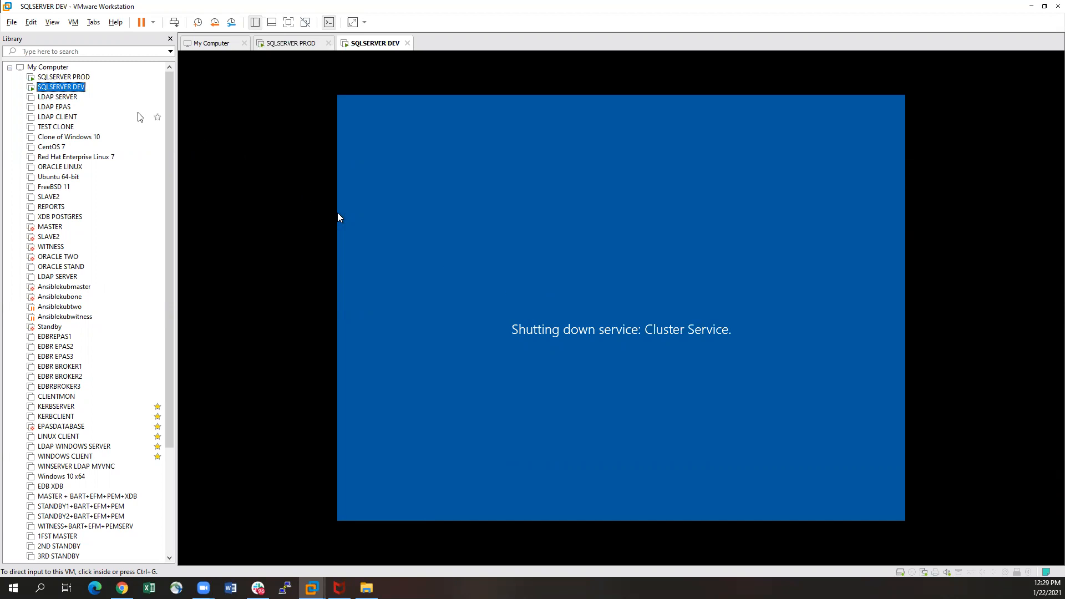
{"action": "left_click", "coordinate": [63, 77]}
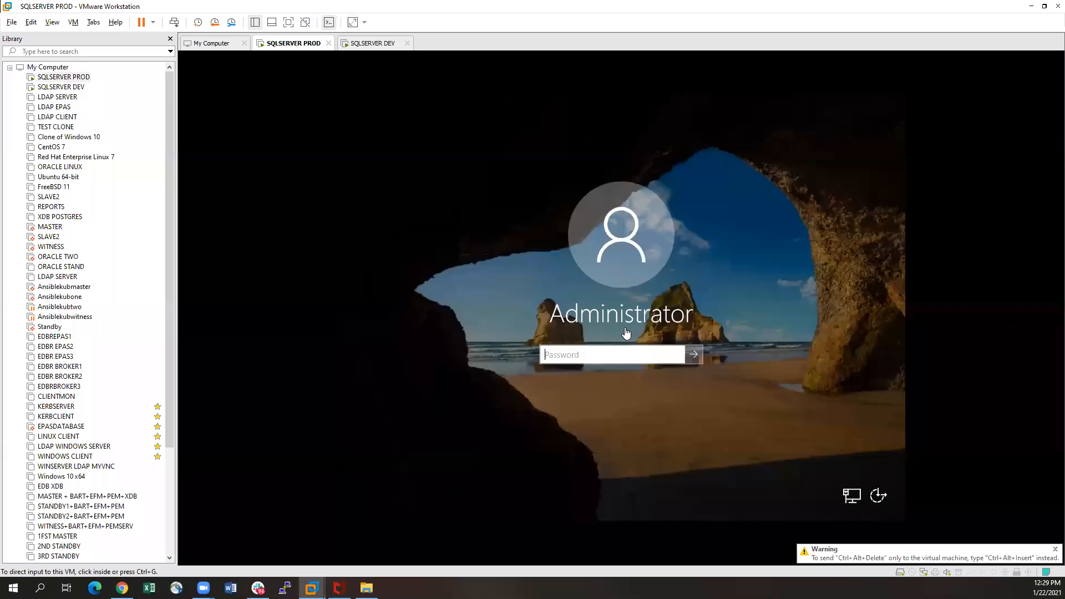
{"action": "left_click", "coordinate": [566, 355]}
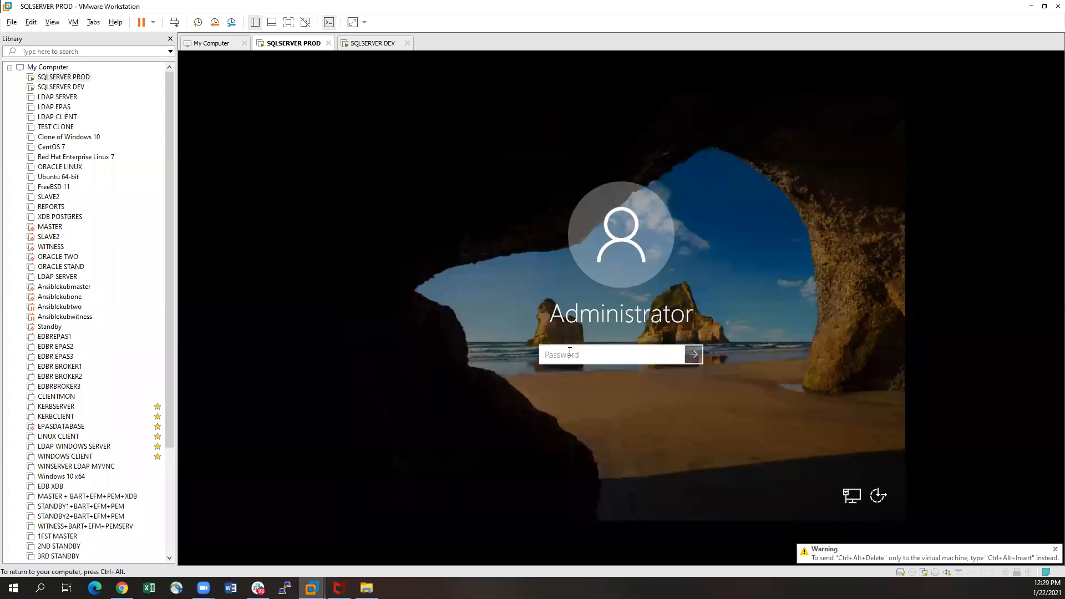
Enter the Administrator account password to sign in to the SQLSERVER PROD virtual machine.
{"action": "type", "text": "**********"}
{"action": "key", "text": "Return"}
{"action": "key", "text": "ctrl+alt"}
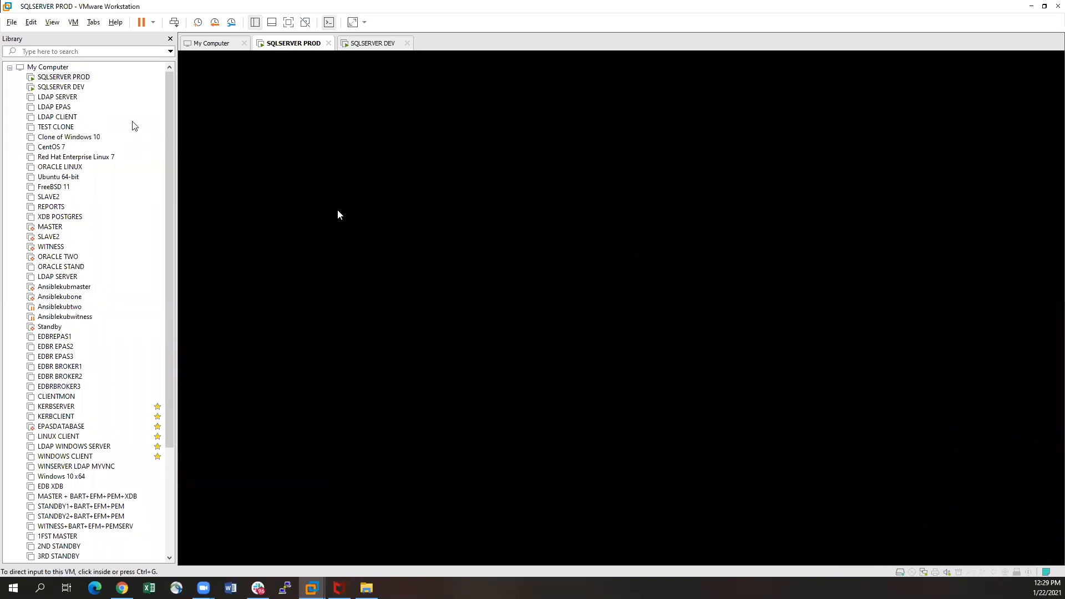
{"action": "left_click", "coordinate": [61, 86]}
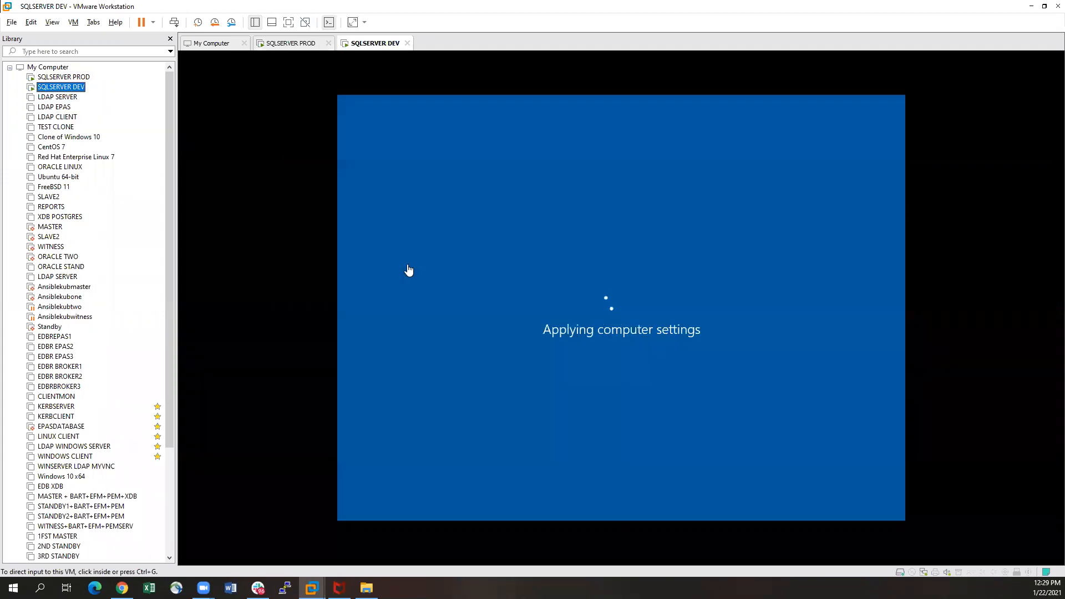
{"action": "left_click", "coordinate": [65, 77]}
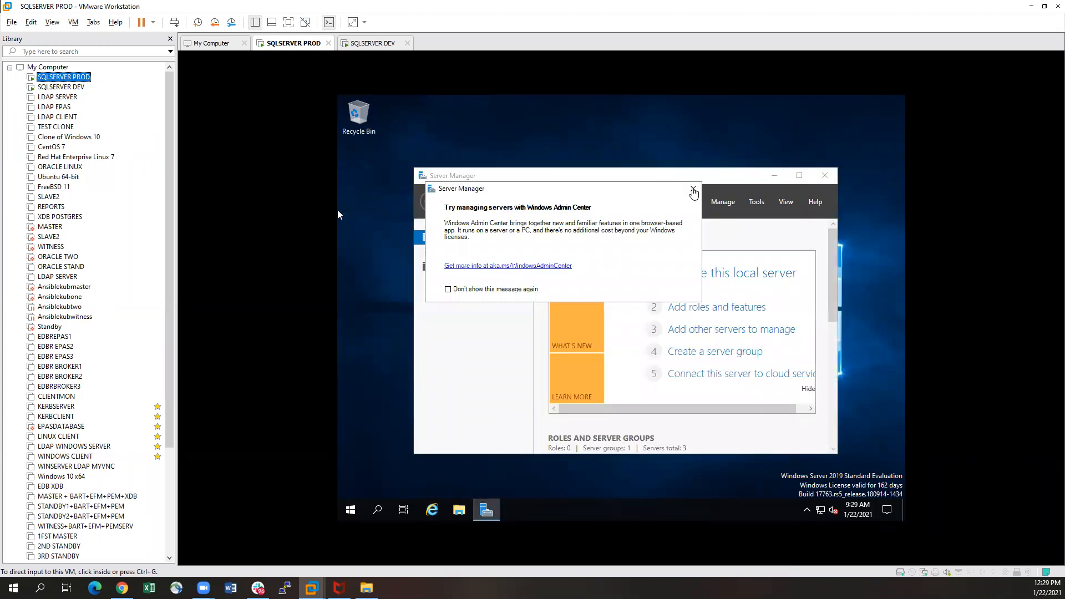
Unlock the SQLSERVER DEV virtual machine and sign in as Administrator with the account password.
{"action": "left_click", "coordinate": [54, 87]}
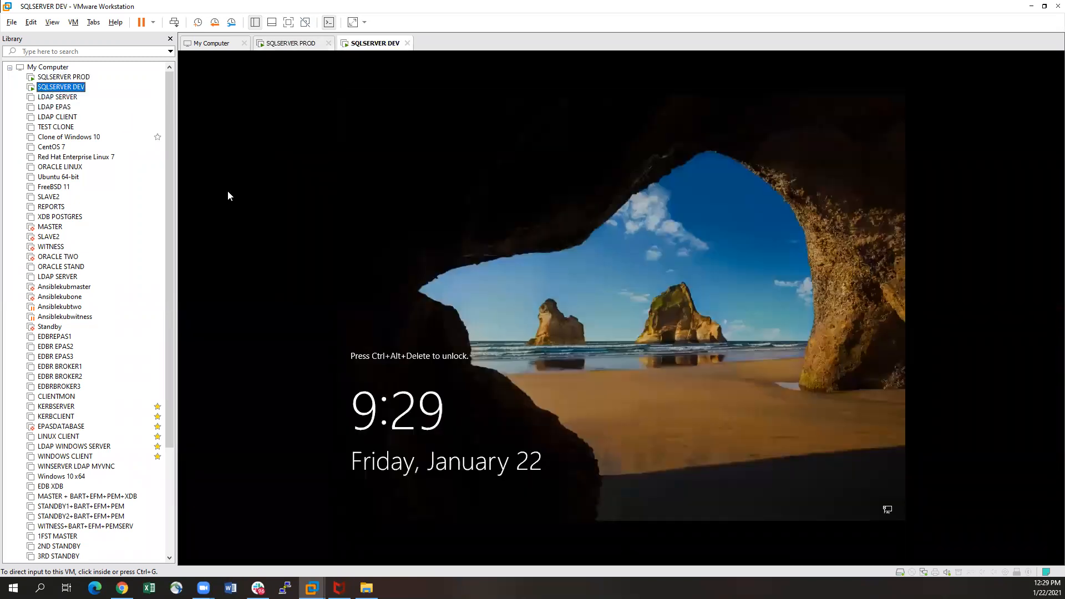
{"action": "key", "text": "ctrl+alt+Delete"}
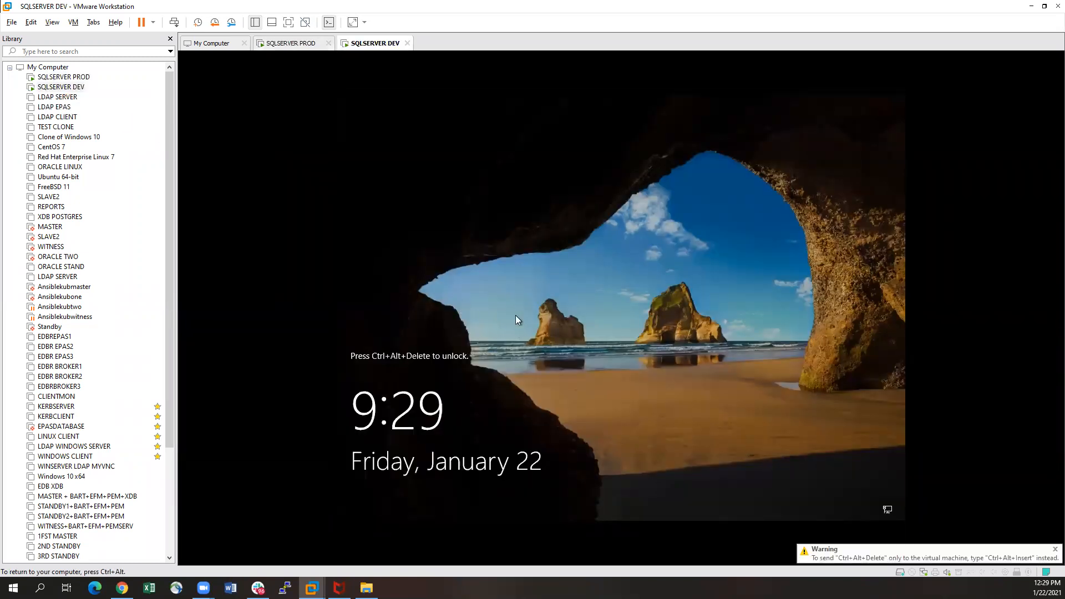
{"action": "key", "text": "ctrl+alt+Insert"}
{"action": "left_click", "coordinate": [584, 352]}
{"action": "type", "text": "•••••••"}
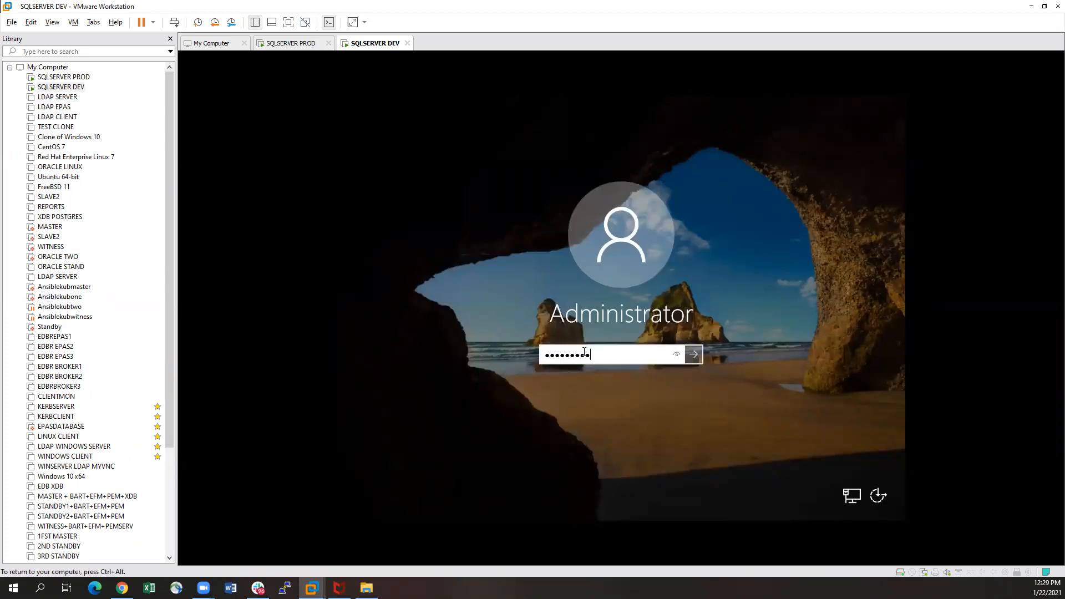
{"action": "key", "text": "Return"}
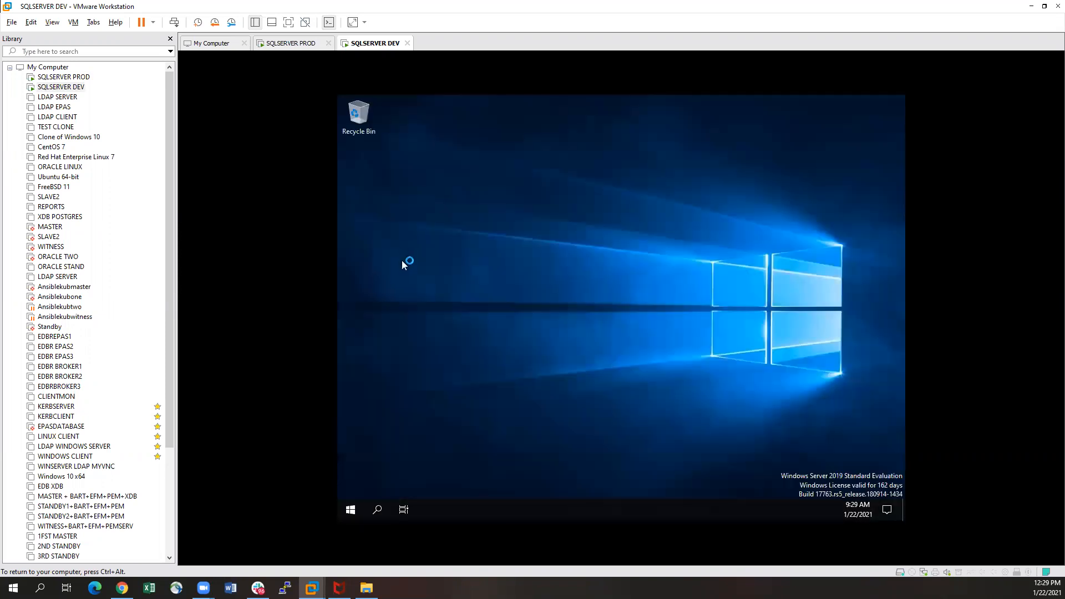
Dismiss the Windows Admin Center message in Server Manager on both SQLSERVER PROD and SQLSERVER DEV.
{"action": "left_click", "coordinate": [50, 79]}
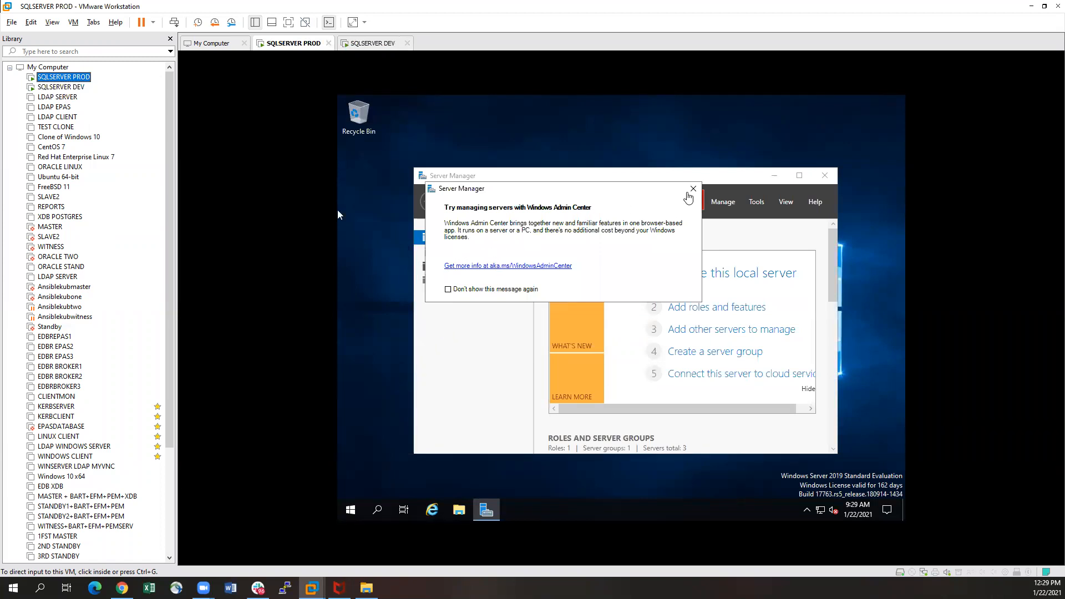
{"action": "left_click", "coordinate": [694, 190]}
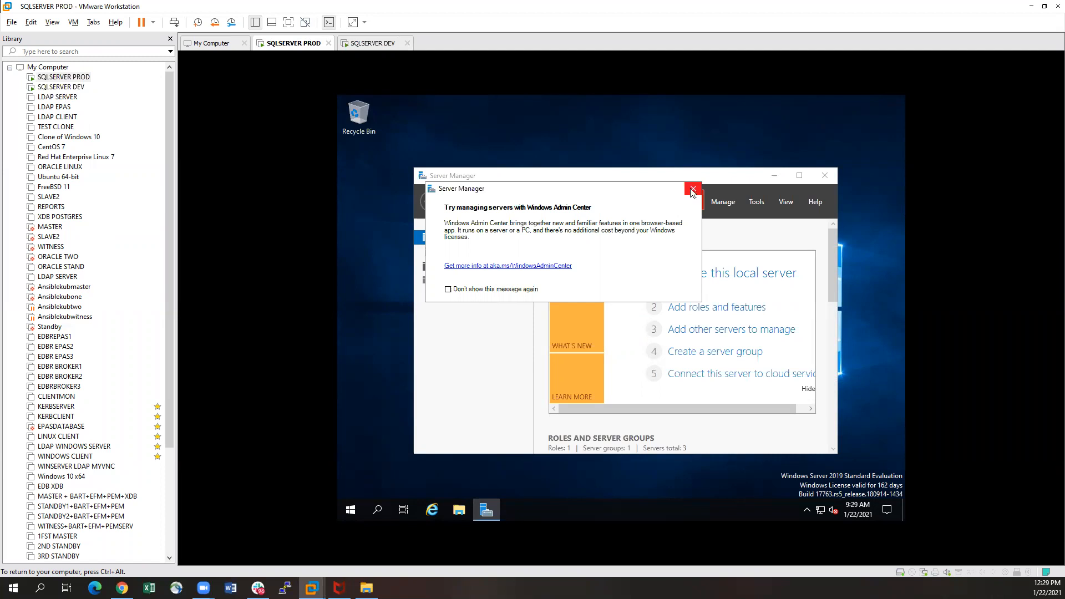
{"action": "left_click", "coordinate": [693, 190]}
{"action": "key", "text": "ctrl+alt"}
{"action": "double_click", "coordinate": [61, 87]}
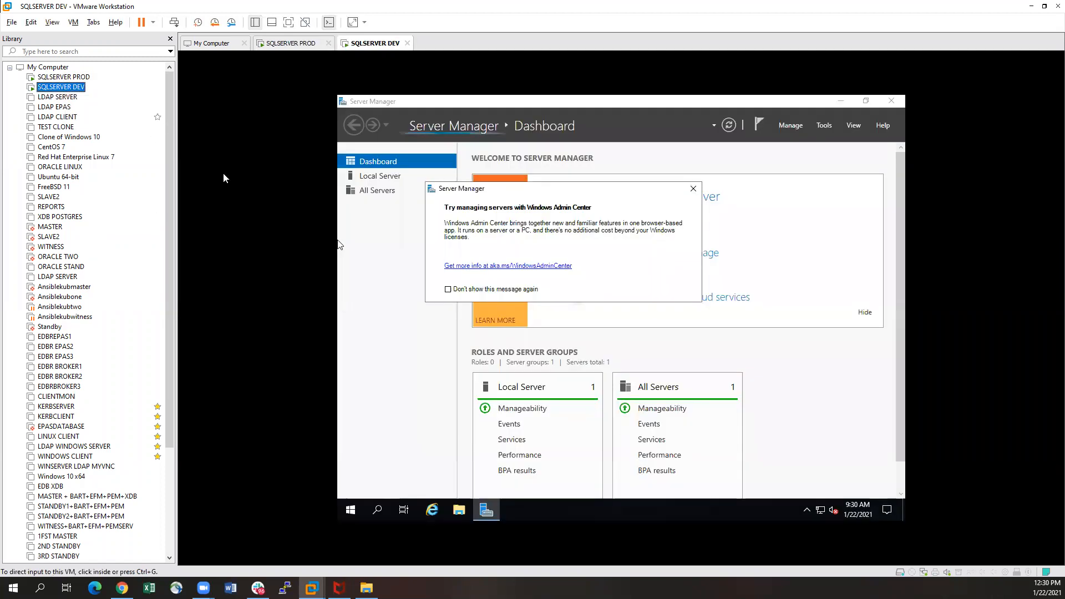
{"action": "left_click", "coordinate": [693, 189]}
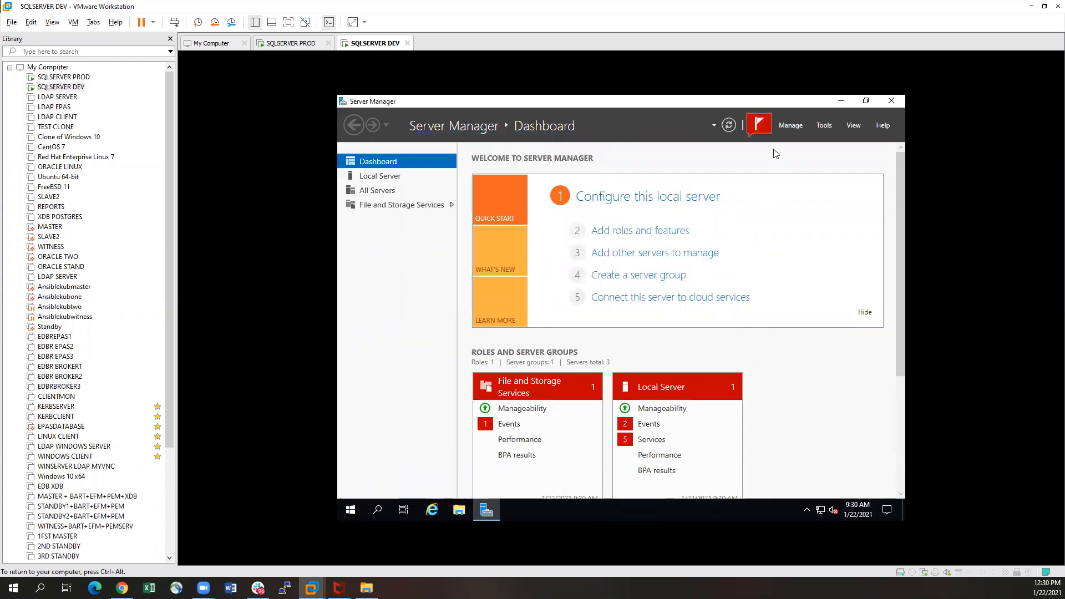
Pin Microsoft SQL Server Management Studio from Microsoft SQL Server Tools 18 to the taskbar on SQLSERVER PROD.
{"action": "left_click", "coordinate": [53, 77]}
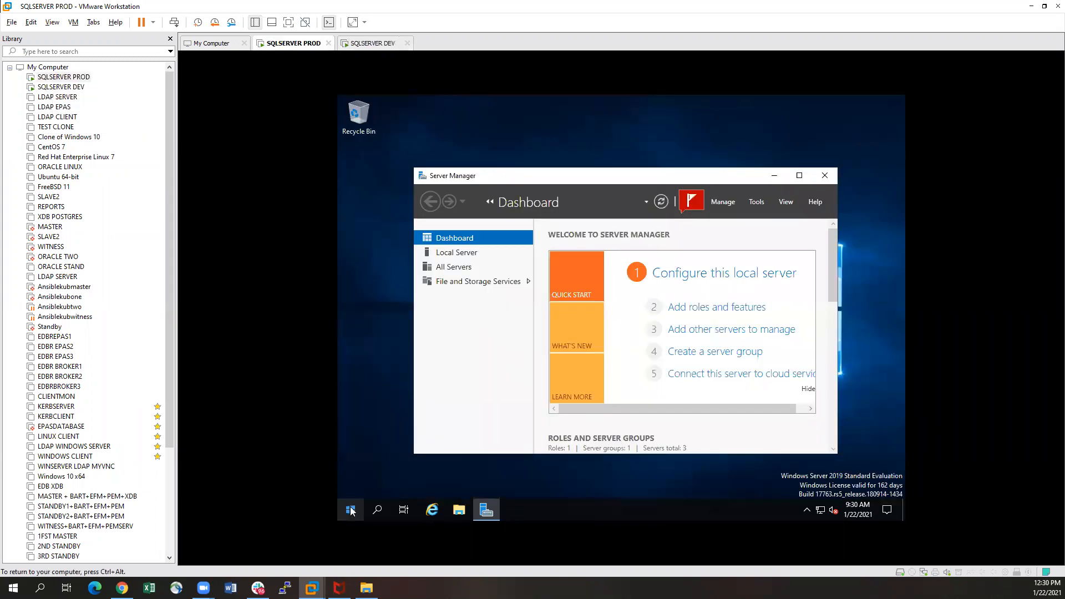
{"action": "left_click", "coordinate": [351, 511]}
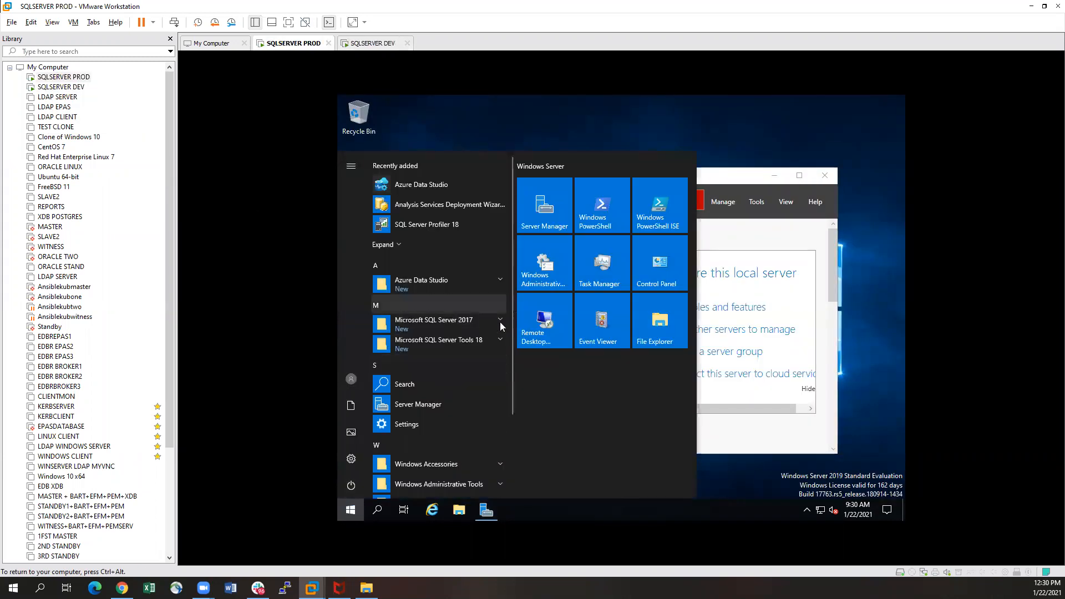
{"action": "left_click", "coordinate": [499, 340]}
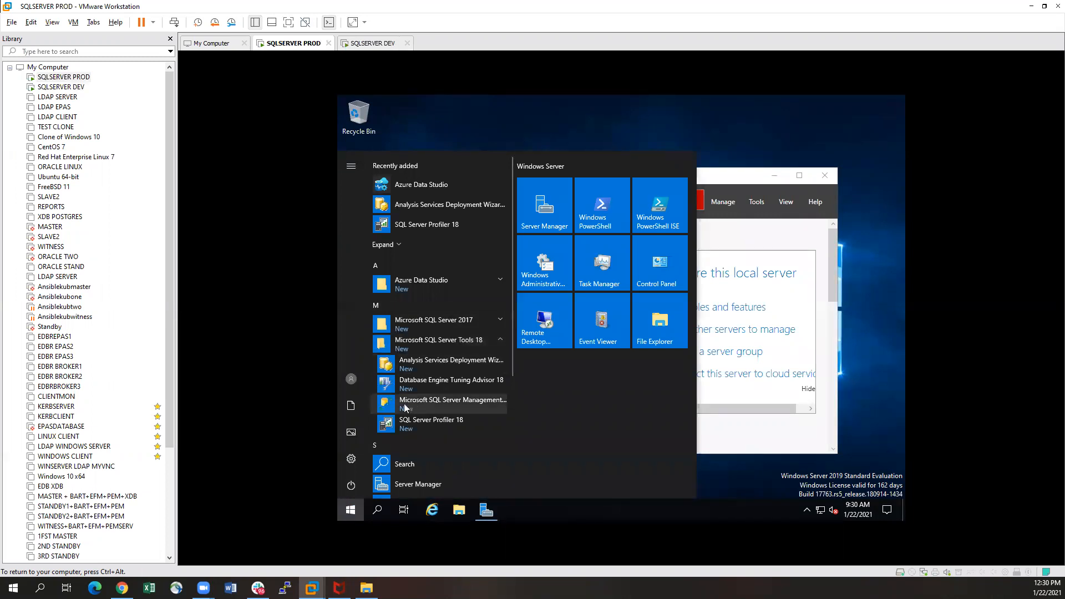
{"action": "right_click", "coordinate": [442, 405]}
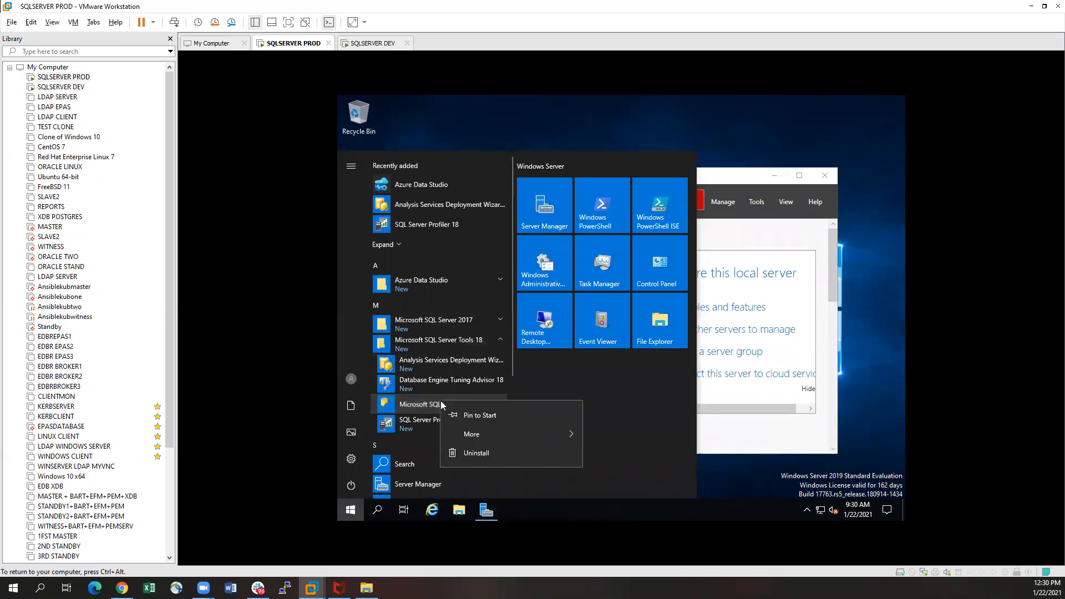
{"action": "mouse_move", "coordinate": [539, 431]}
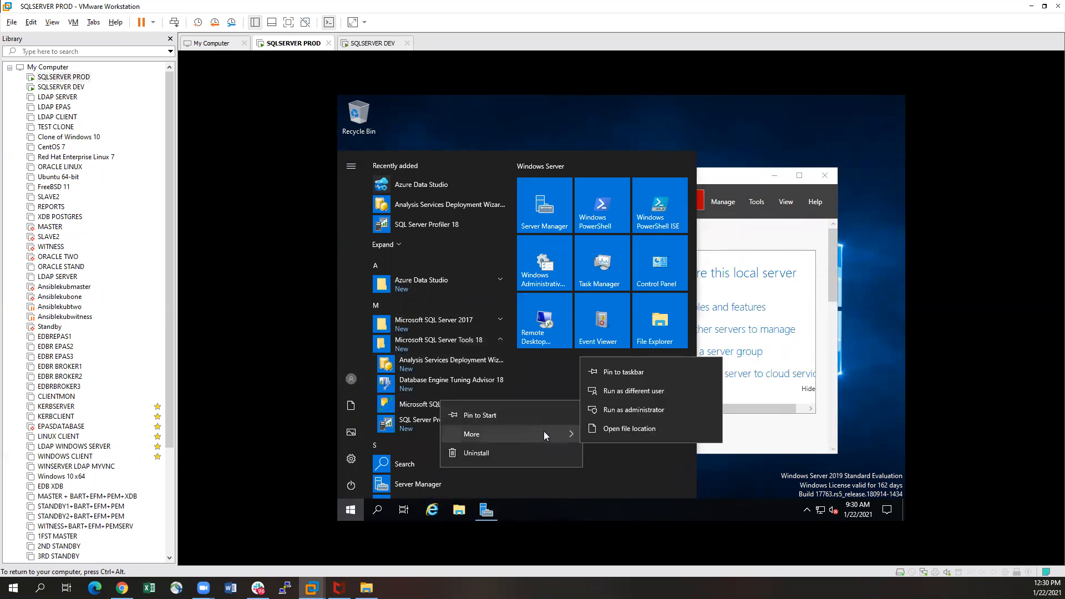
{"action": "left_click", "coordinate": [641, 374]}
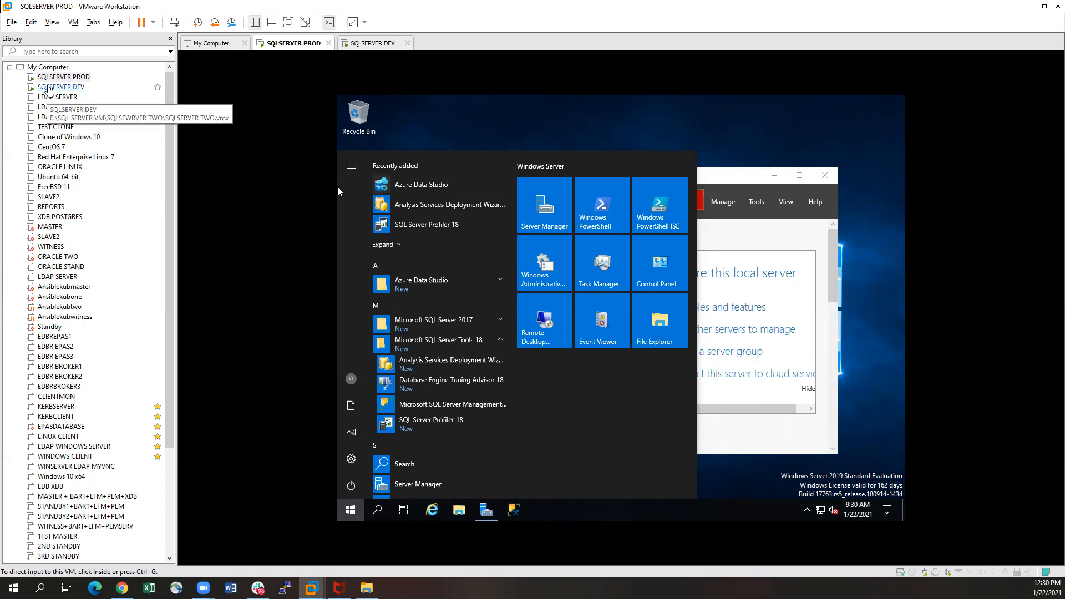
Pin Microsoft SQL Server Management Studio from Microsoft SQL Server Tools 18 to the taskbar on SQLSERVER DEV.
{"action": "left_click", "coordinate": [48, 89]}
{"action": "left_click", "coordinate": [385, 421]}
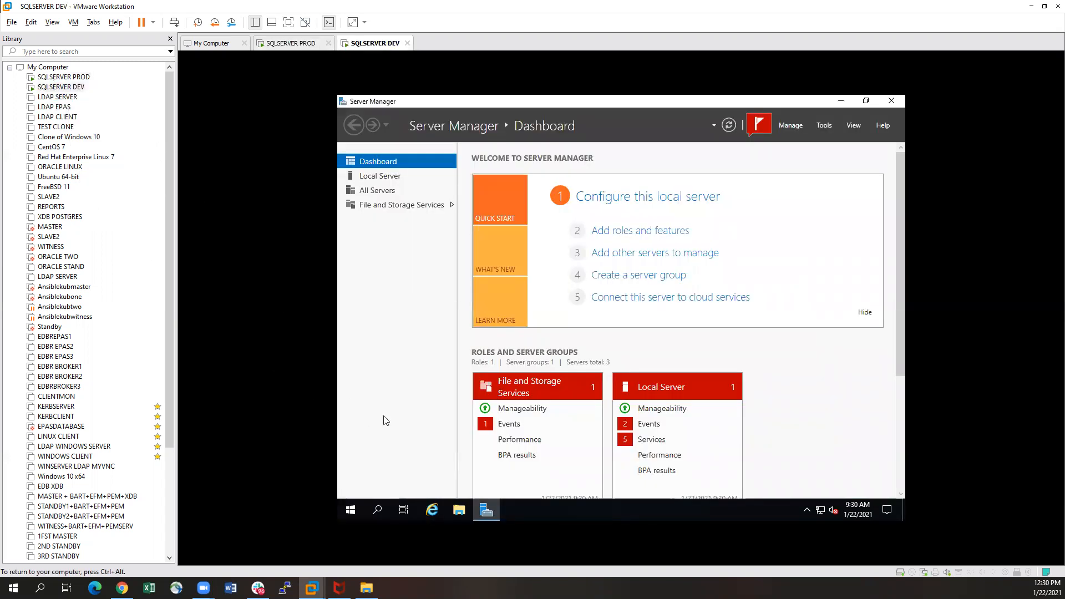
{"action": "left_click", "coordinate": [352, 512]}
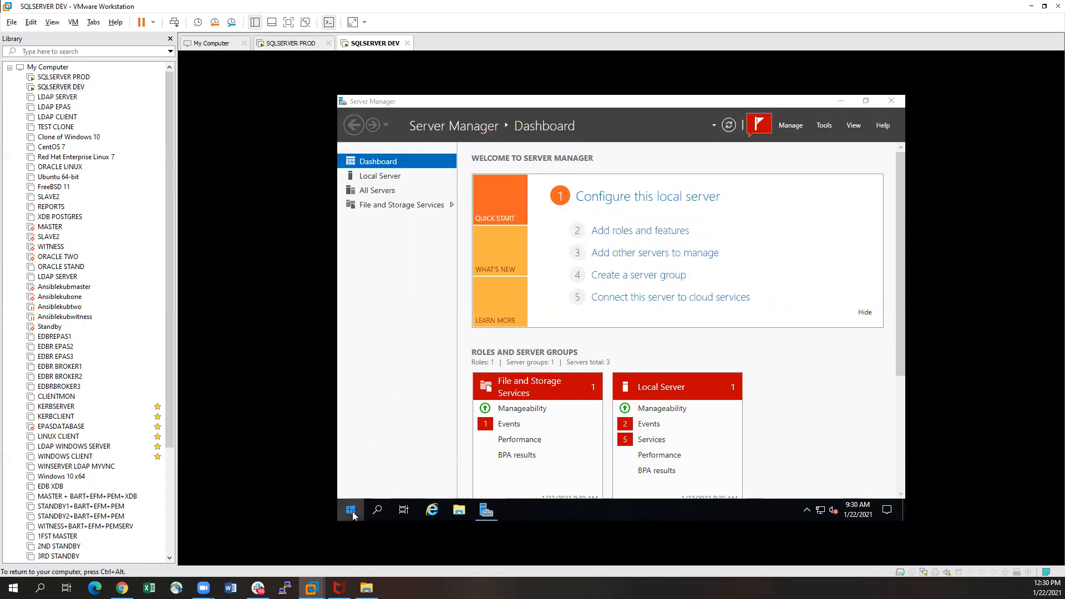
{"action": "left_click", "coordinate": [497, 342]}
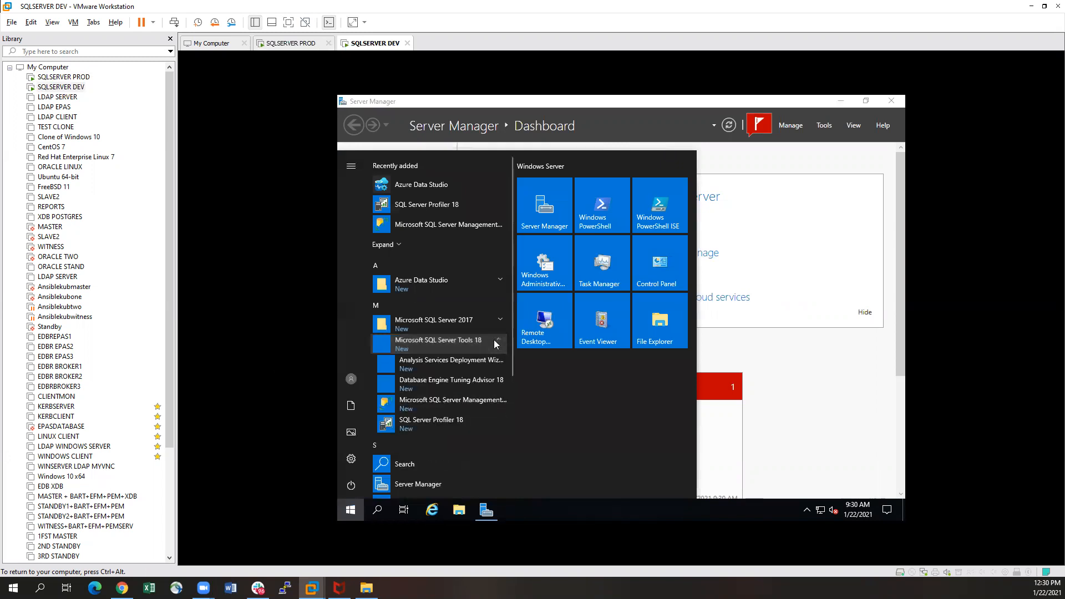
{"action": "right_click", "coordinate": [460, 400]}
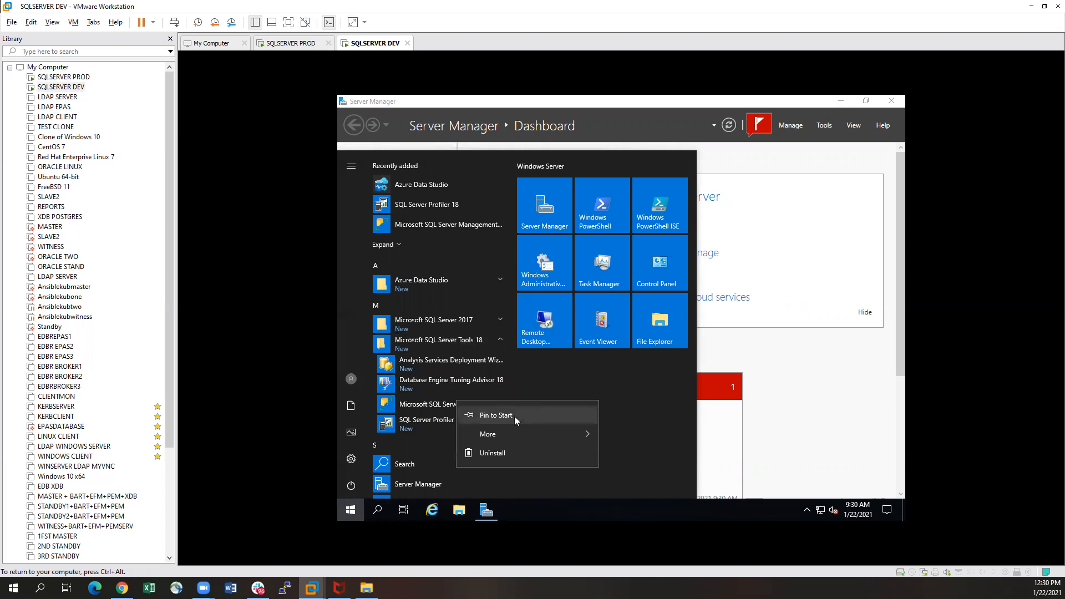
{"action": "mouse_move", "coordinate": [575, 435]}
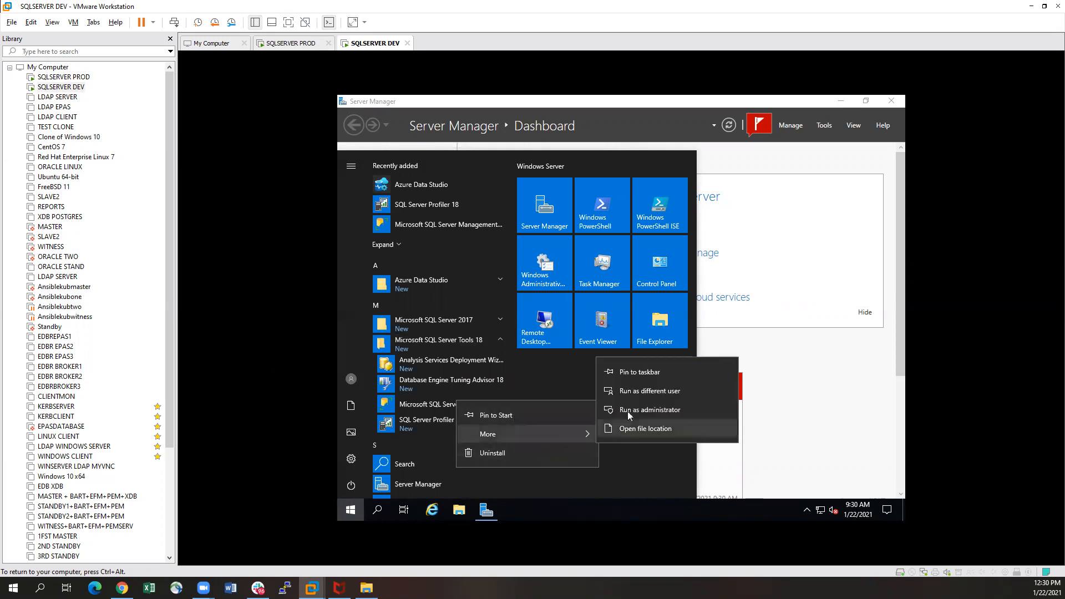
{"action": "left_click", "coordinate": [643, 372]}
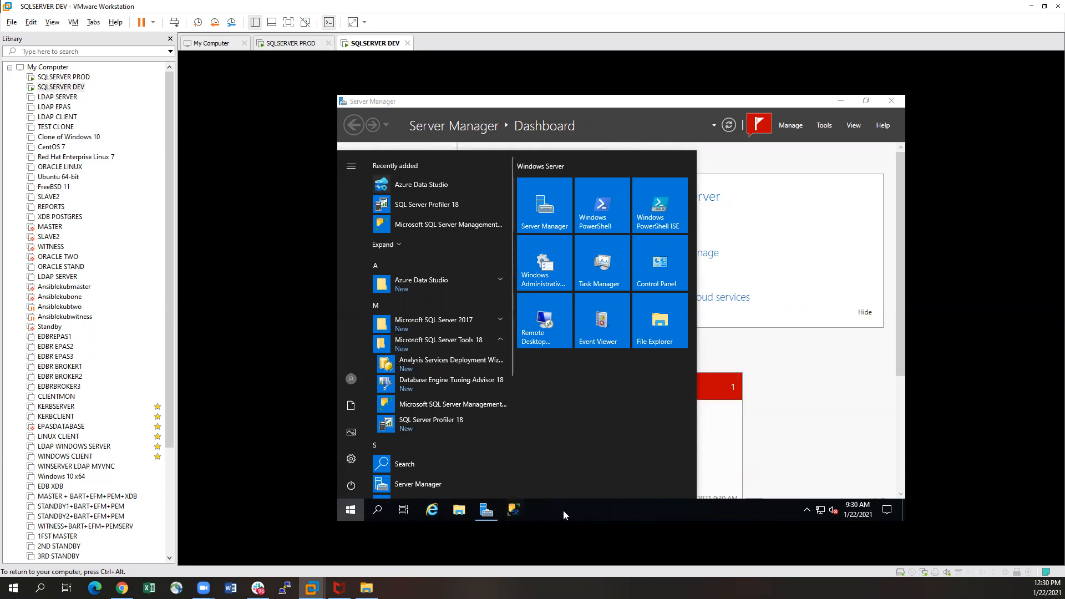
Launch SQL Server Management Studio on SQLSERVER DEV and on SQLSERVER PROD.
{"action": "left_click", "coordinate": [515, 510]}
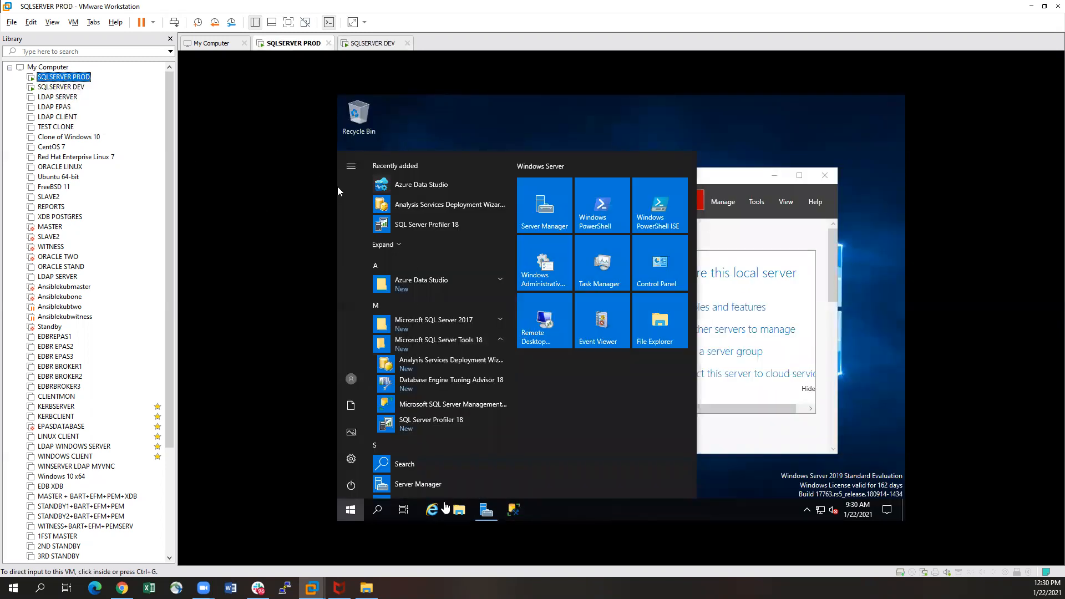
{"action": "left_click", "coordinate": [512, 513]}
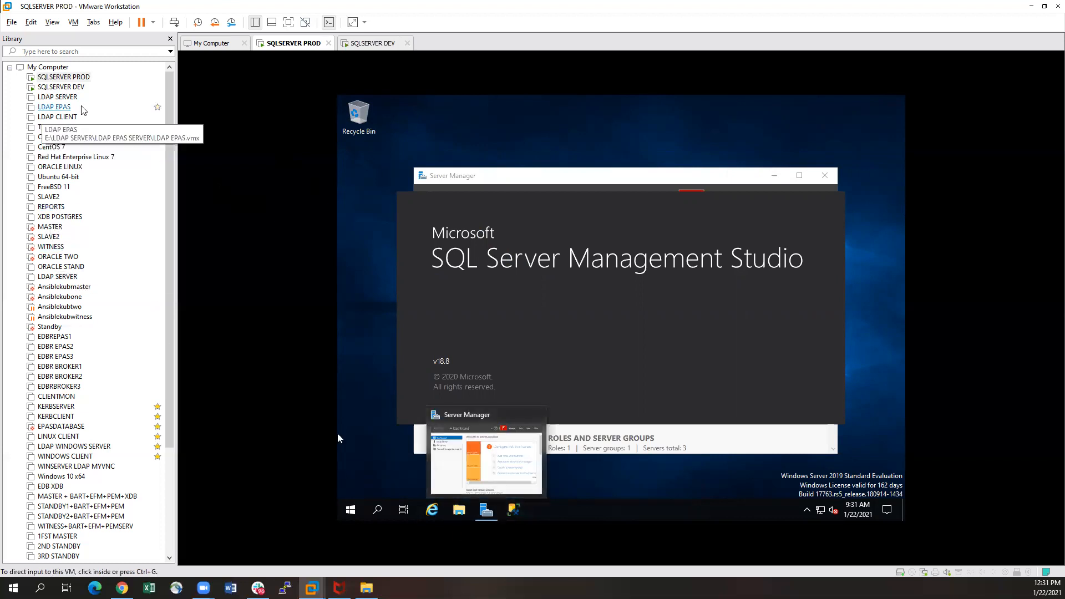
Check the startup progress of SQL Server Management Studio on both the SQLSERVER DEV and SQLSERVER PROD machines.
{"action": "left_click", "coordinate": [58, 87]}
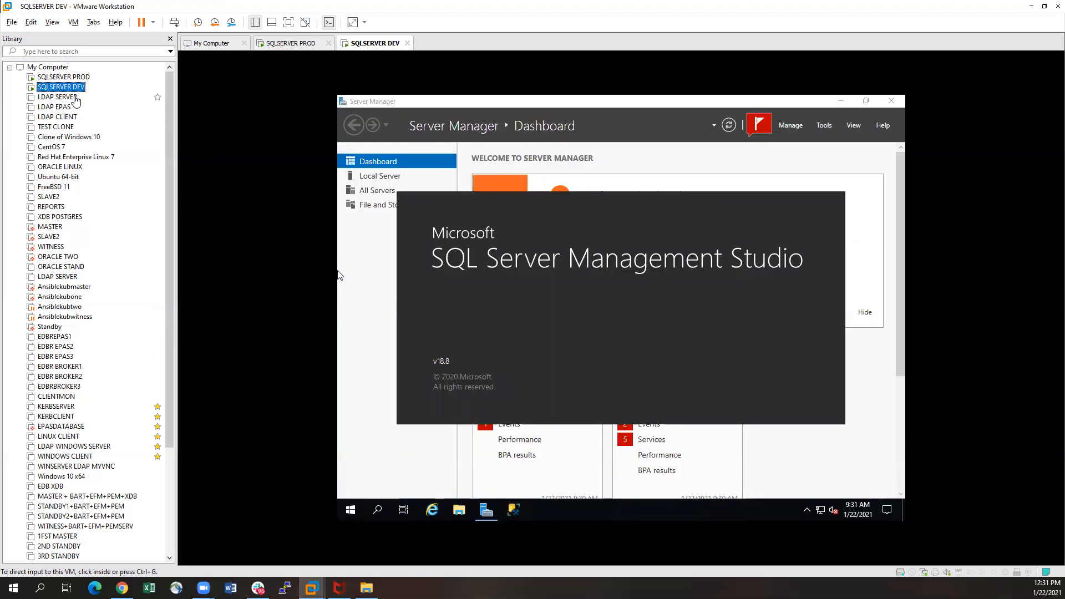
{"action": "left_click", "coordinate": [63, 77]}
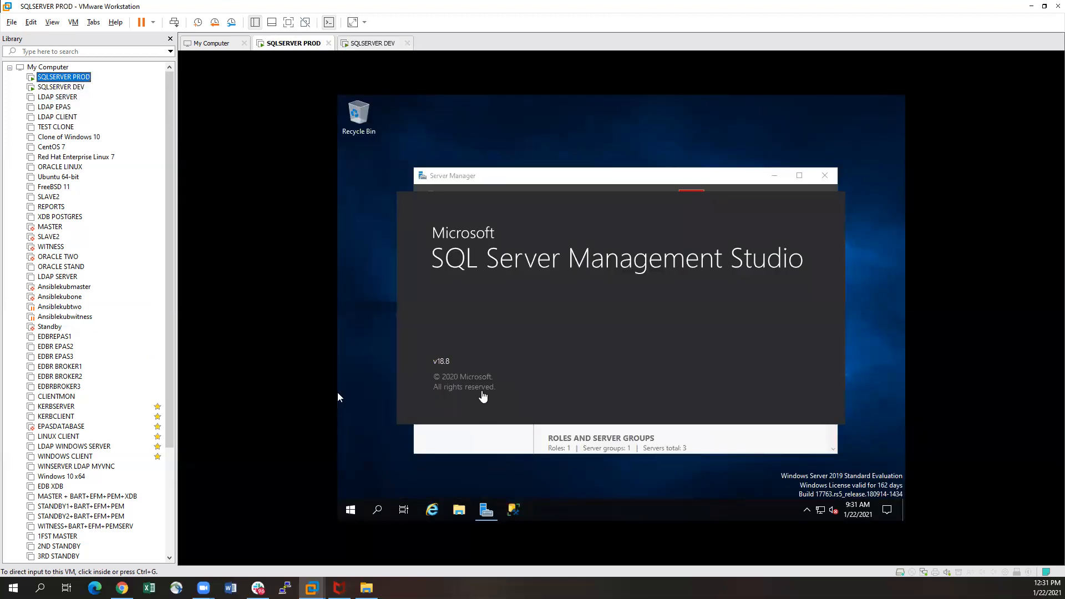
{"action": "left_click", "coordinate": [337, 392]}
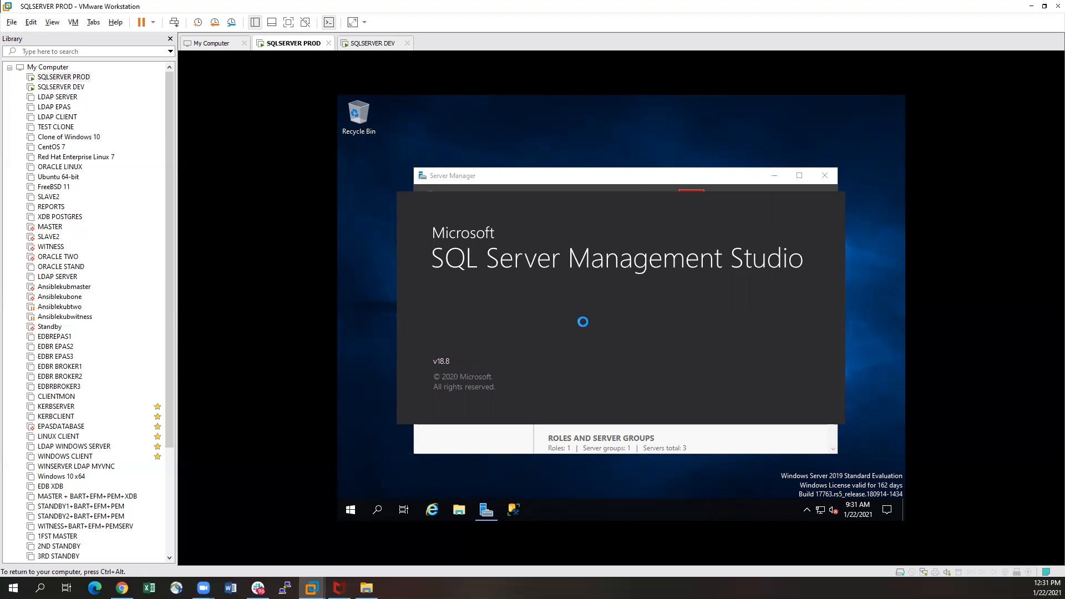
{"action": "key", "text": "ctrl+alt"}
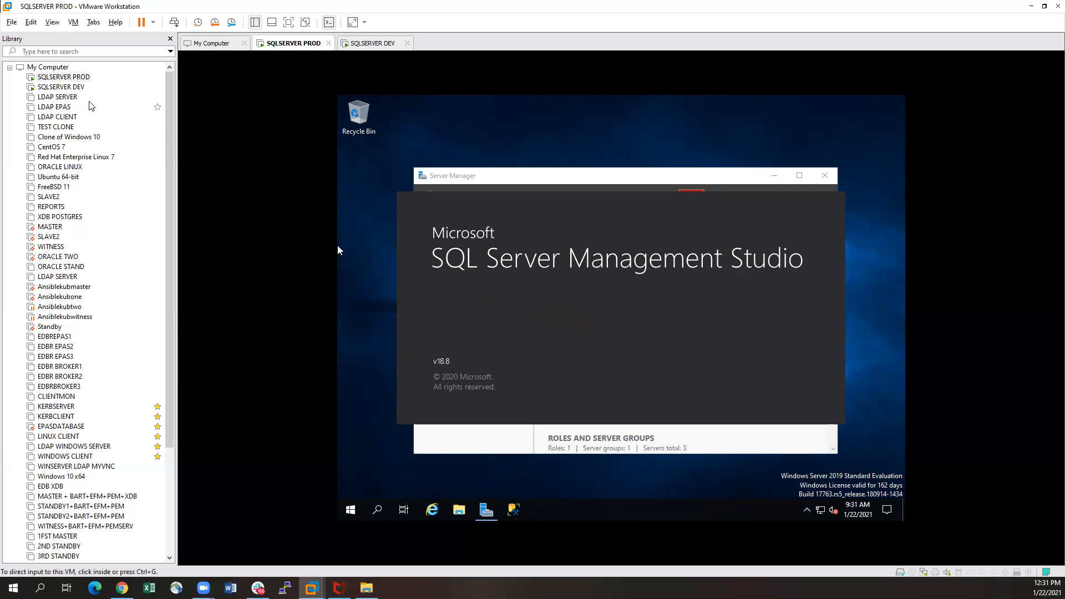
{"action": "left_click", "coordinate": [61, 88]}
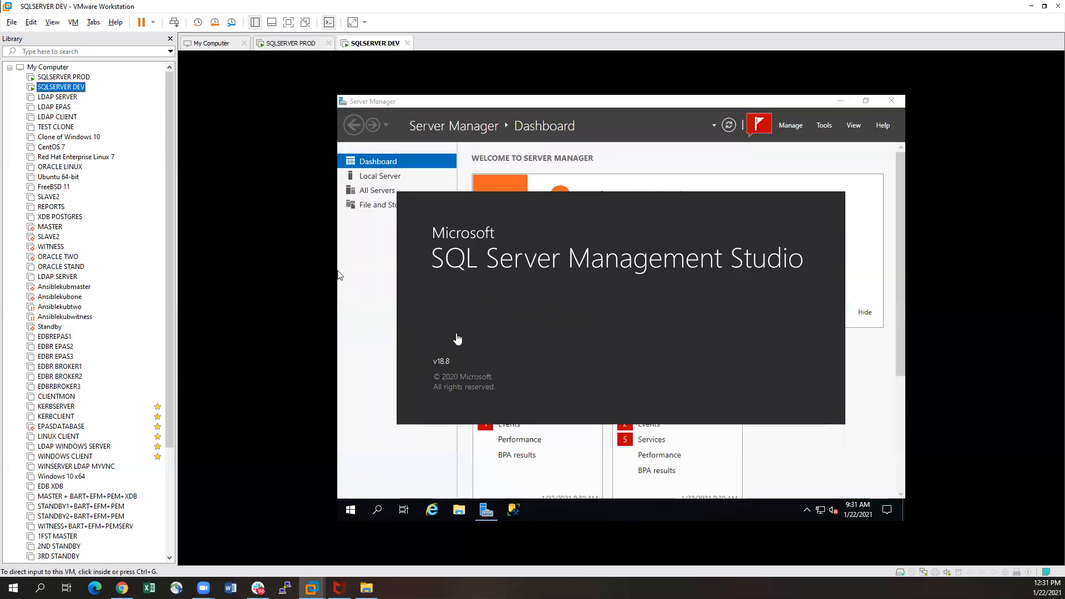
{"action": "left_click", "coordinate": [340, 276]}
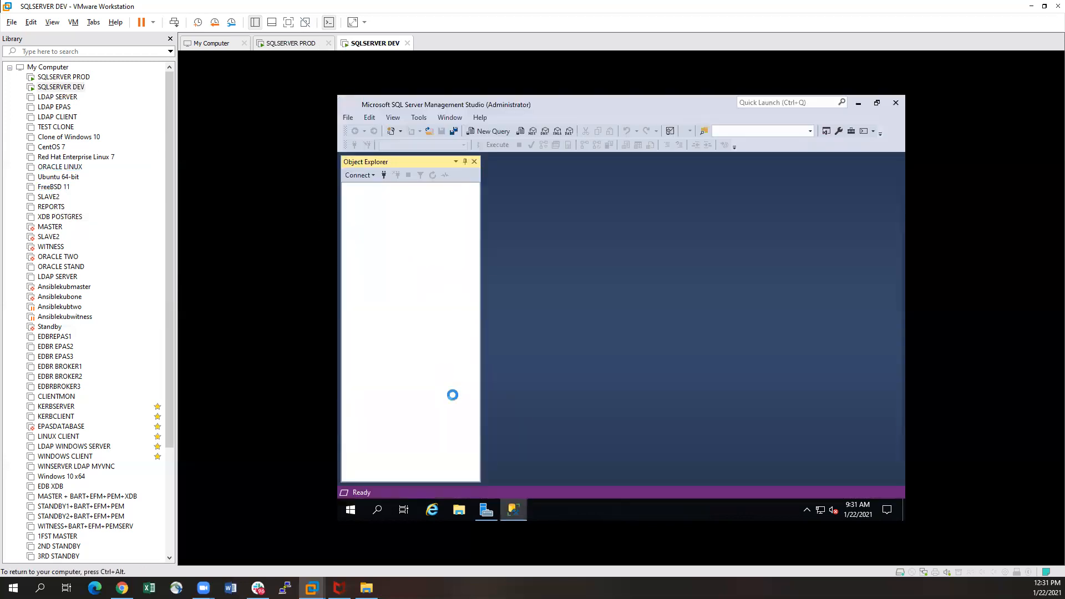
{"action": "left_click", "coordinate": [253, 270]}
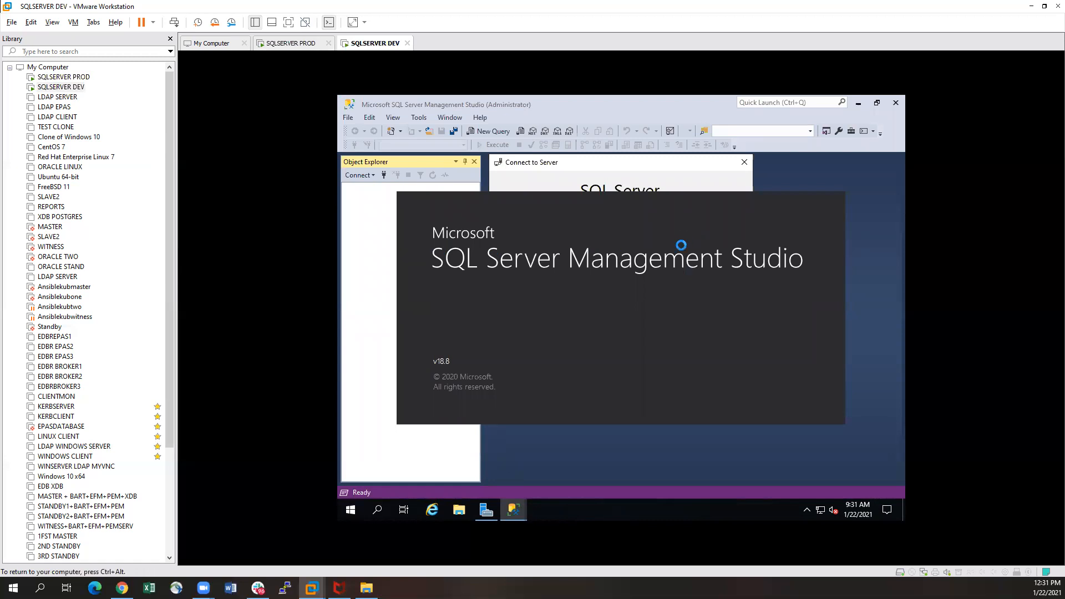
{"action": "key", "text": "ctrl+alt"}
Review the server type, server name and authentication in the Connect to Server dialog on SQLSERVER PROD.
{"action": "left_click", "coordinate": [64, 77]}
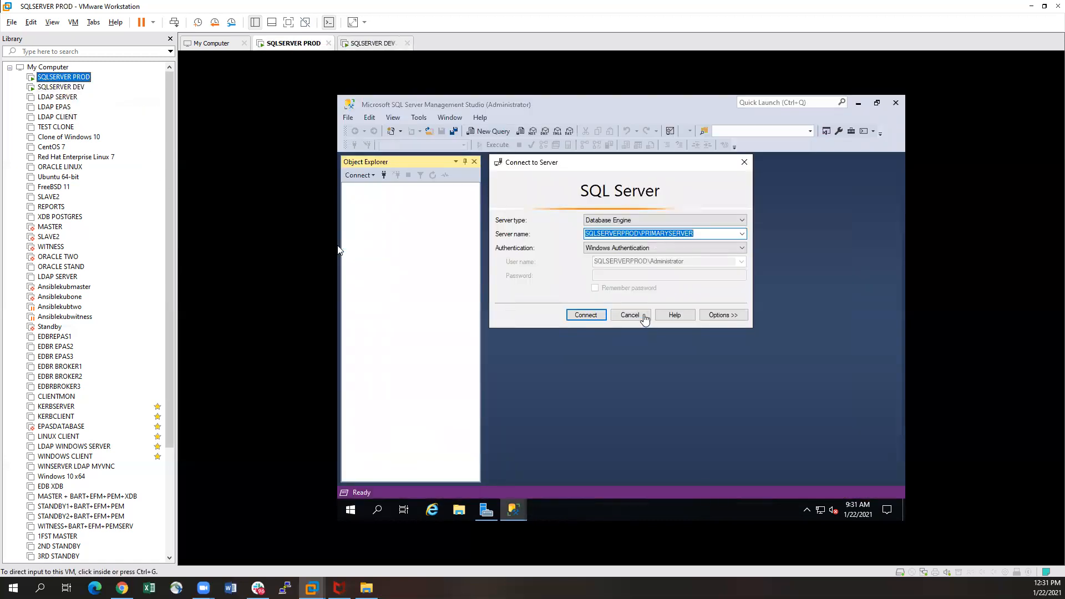
{"action": "left_click", "coordinate": [537, 185]}
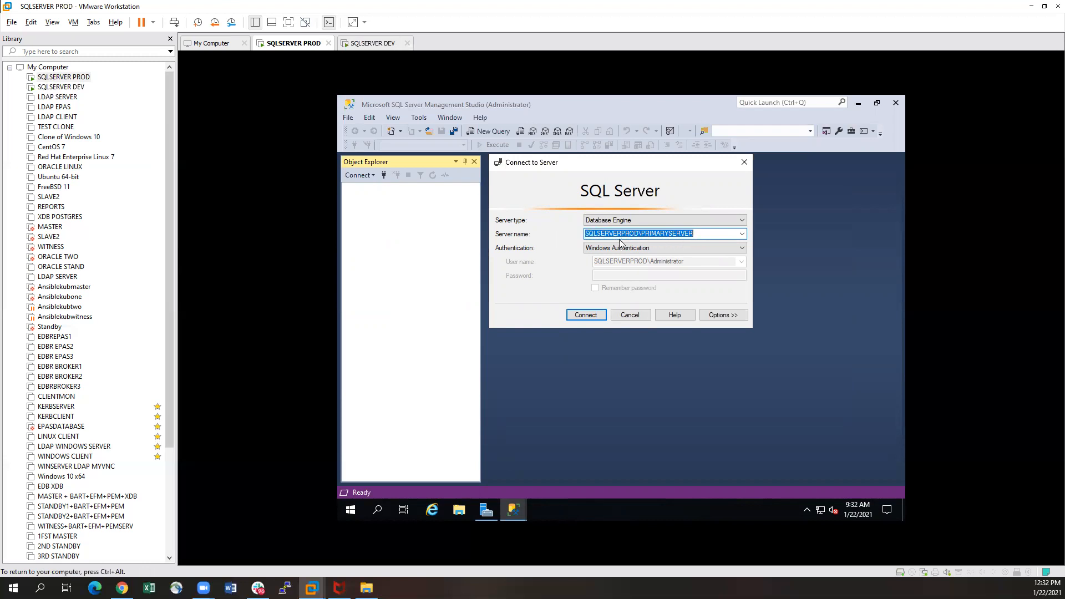
{"action": "left_click", "coordinate": [698, 234]}
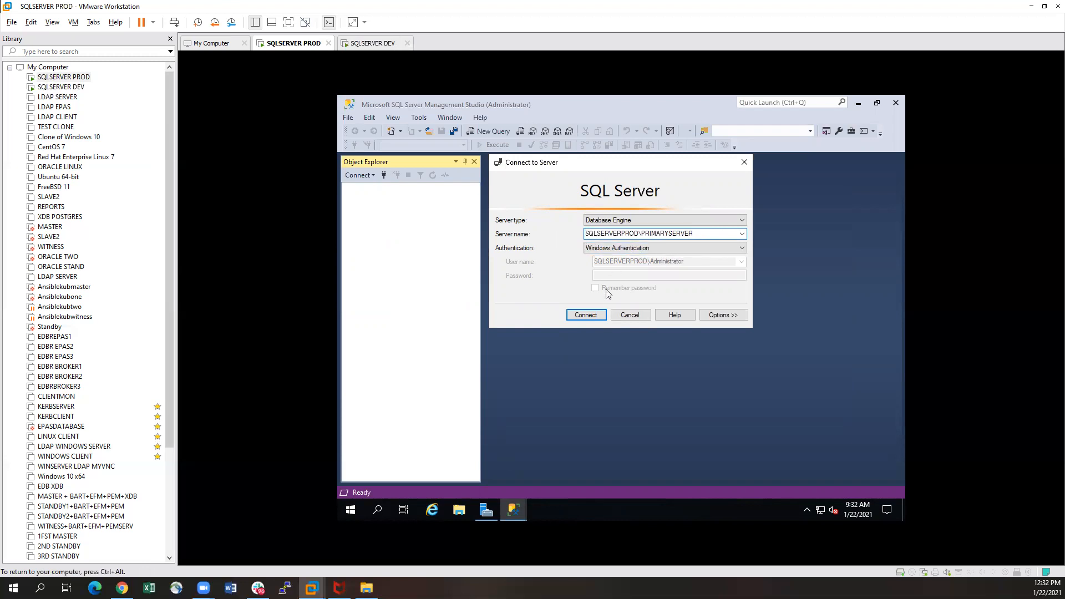
Connect to SQLSERVERPROD\PRIMARYSERVER with Windows Authentication, then widen Object Explorer and expand its system databases.
{"action": "left_click", "coordinate": [584, 316]}
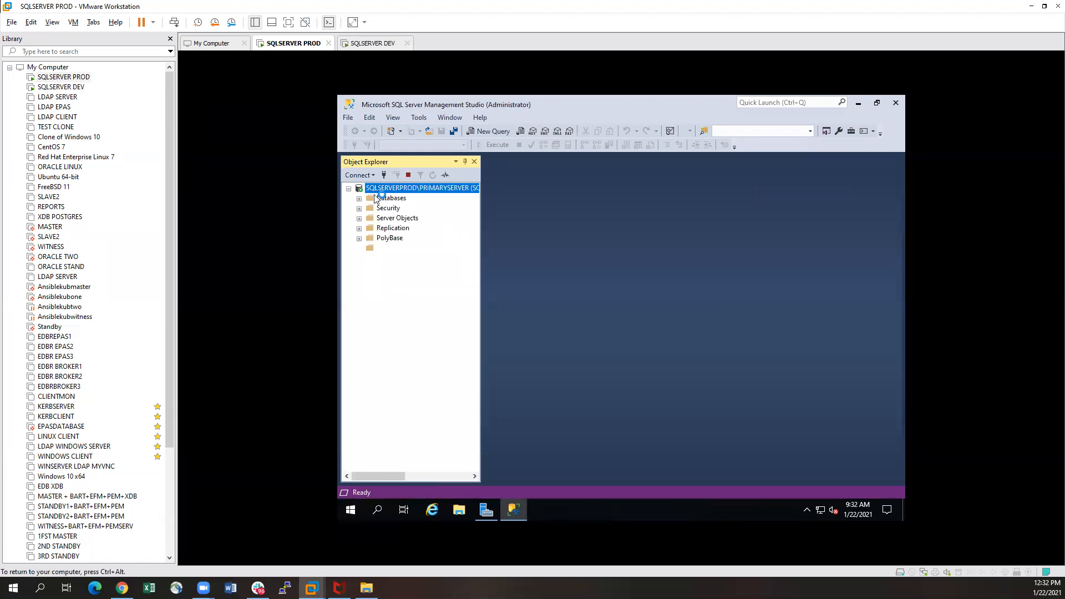
{"action": "left_click_drag", "start_coordinate": [484, 202], "coordinate": [548, 204]}
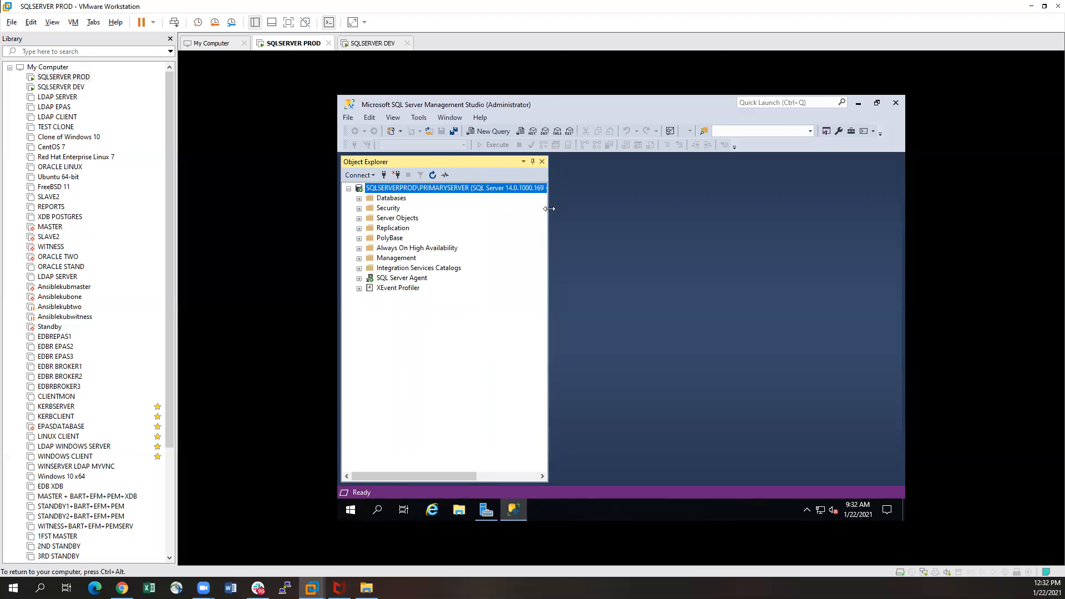
{"action": "left_click", "coordinate": [359, 199]}
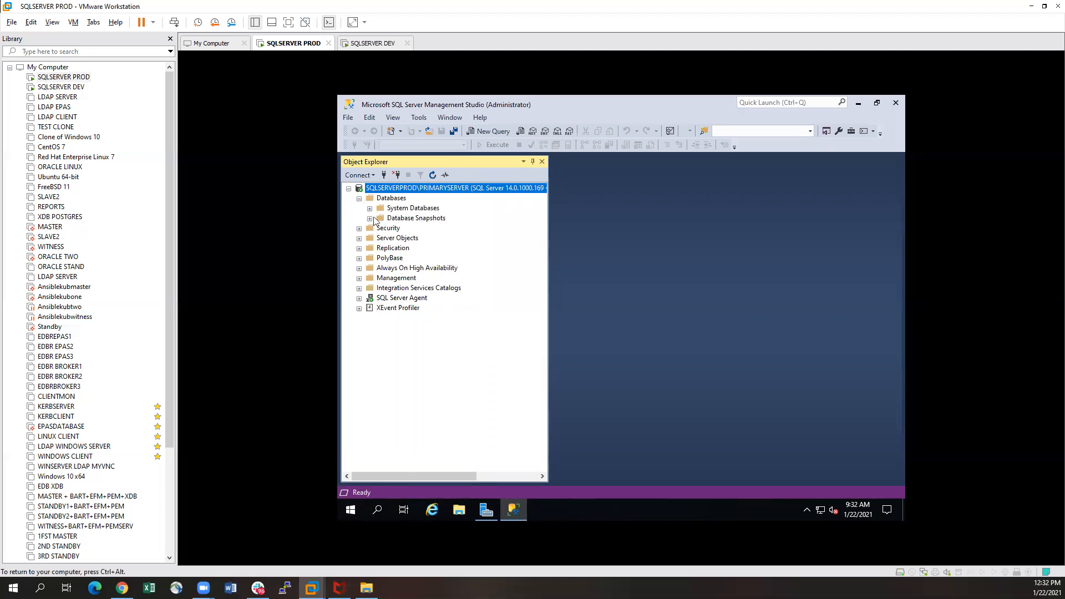
{"action": "left_click", "coordinate": [370, 208]}
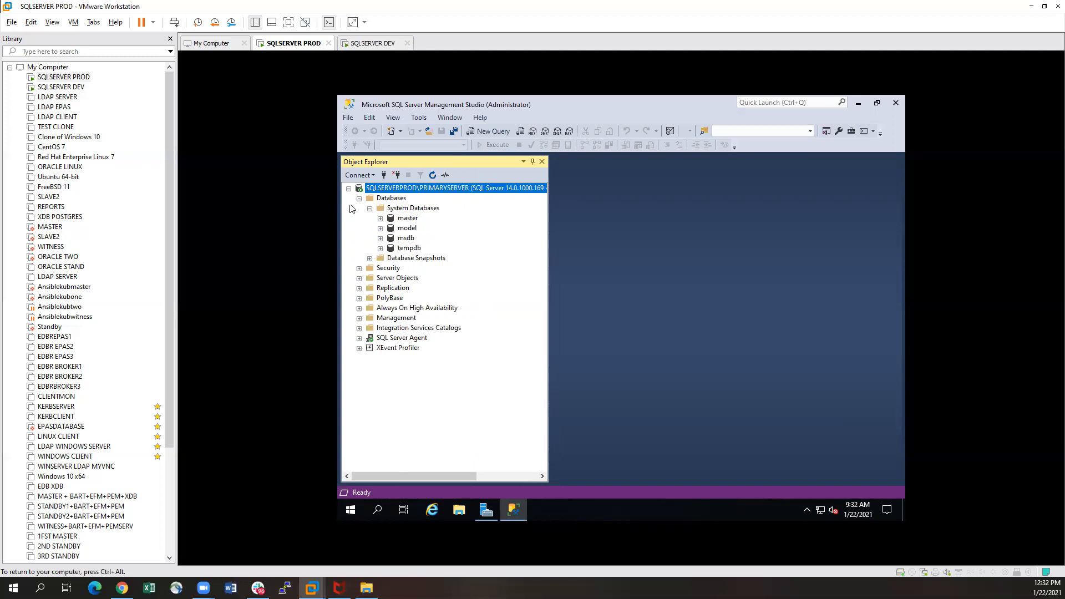
On SQLSERVER DEV, connect to SQLSERVERDEV\SECONDARYSERVER with Windows Authentication and widen Object Explorer.
{"action": "left_click", "coordinate": [61, 87]}
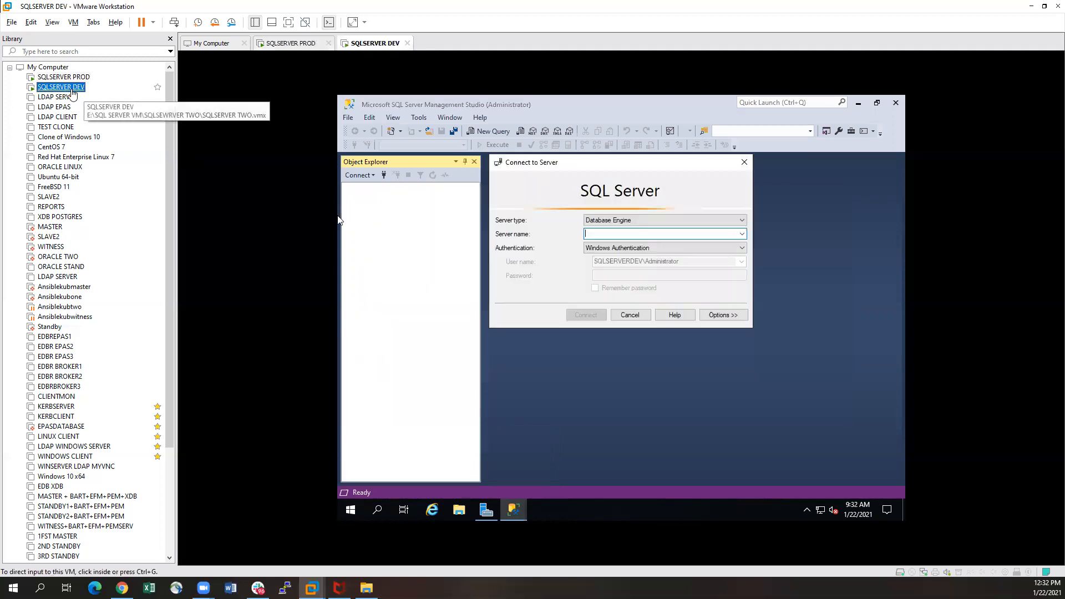
{"action": "mouse_move", "coordinate": [513, 508]}
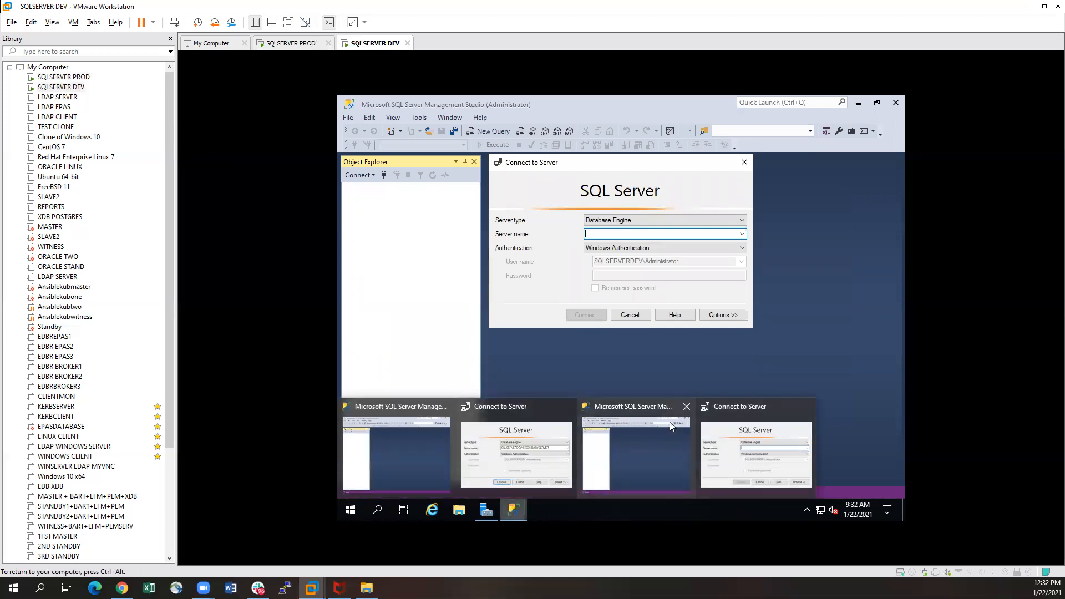
{"action": "left_click", "coordinate": [688, 408]}
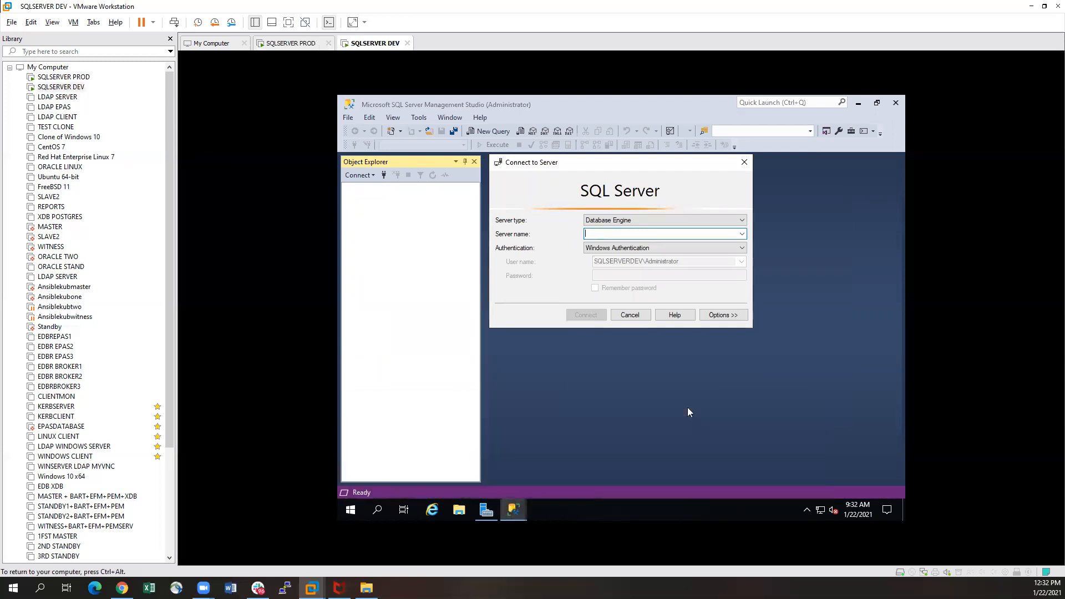
{"action": "left_click", "coordinate": [518, 511]}
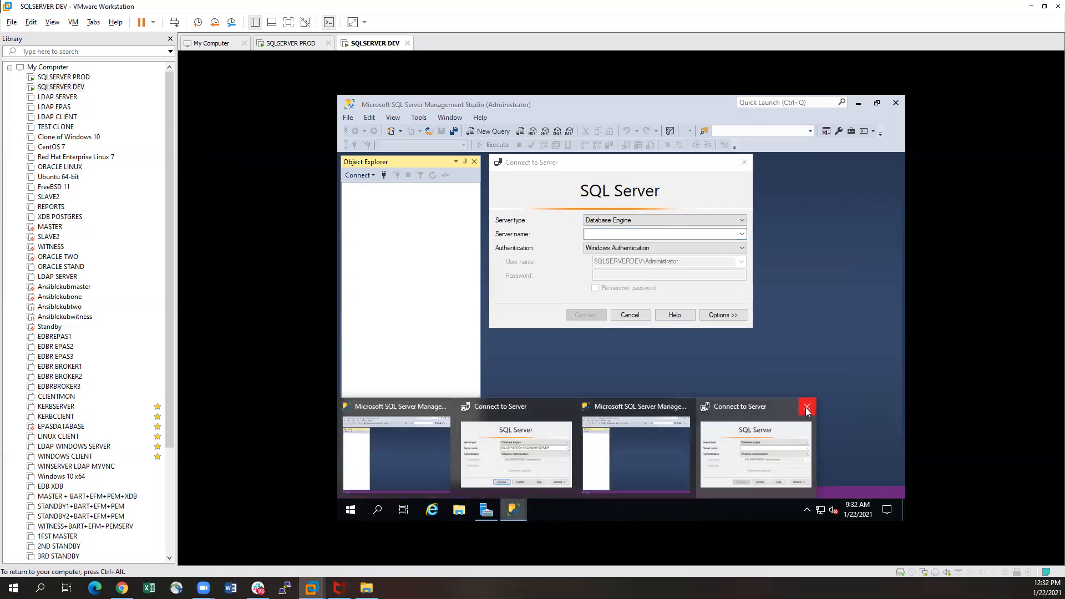
{"action": "left_click", "coordinate": [424, 444]}
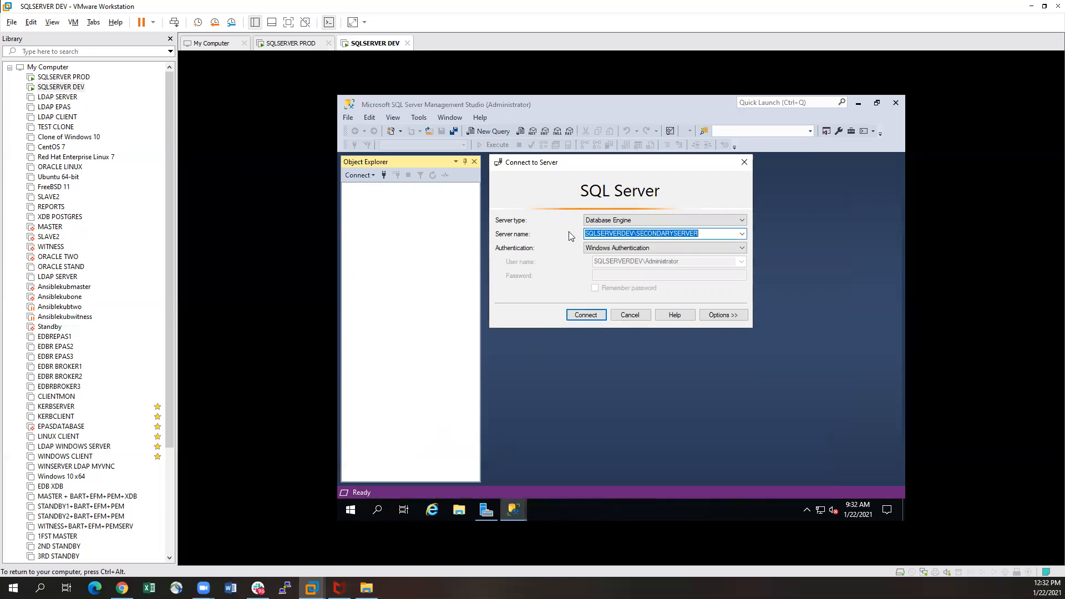
{"action": "left_click", "coordinate": [584, 314]}
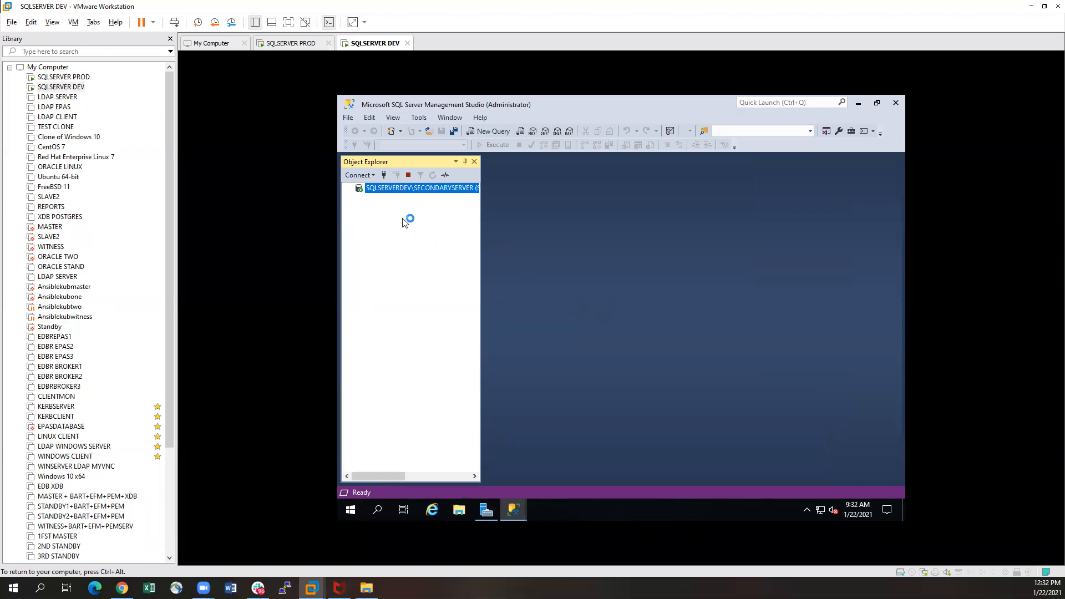
{"action": "left_click_drag", "start_coordinate": [480, 209], "coordinate": [534, 212]}
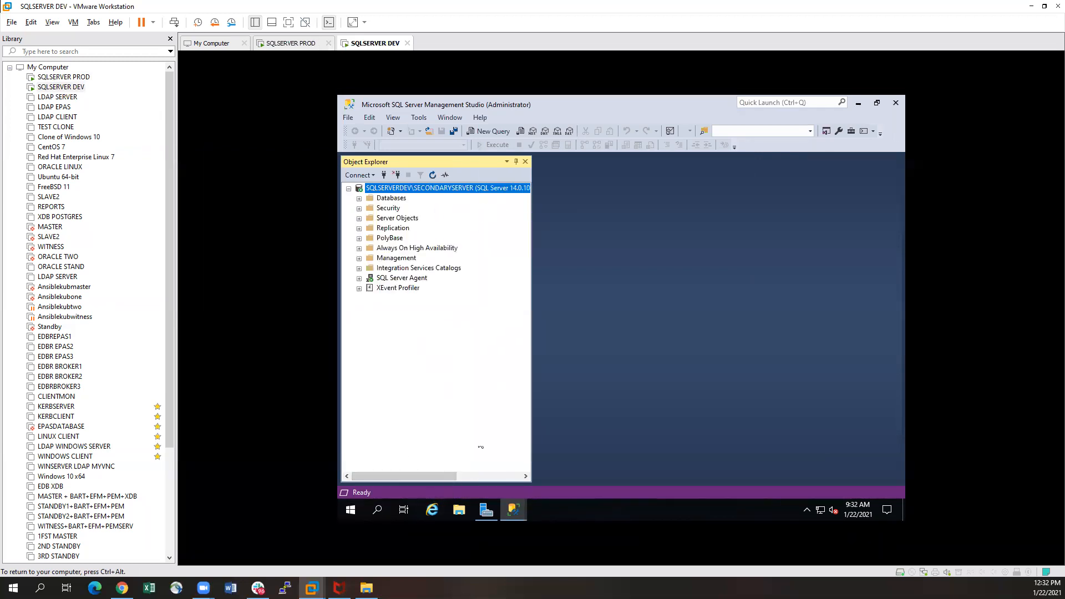
Return to SQLSERVER PROD, collapse System Databases and widen Object Explorer further.
{"action": "left_click", "coordinate": [63, 77]}
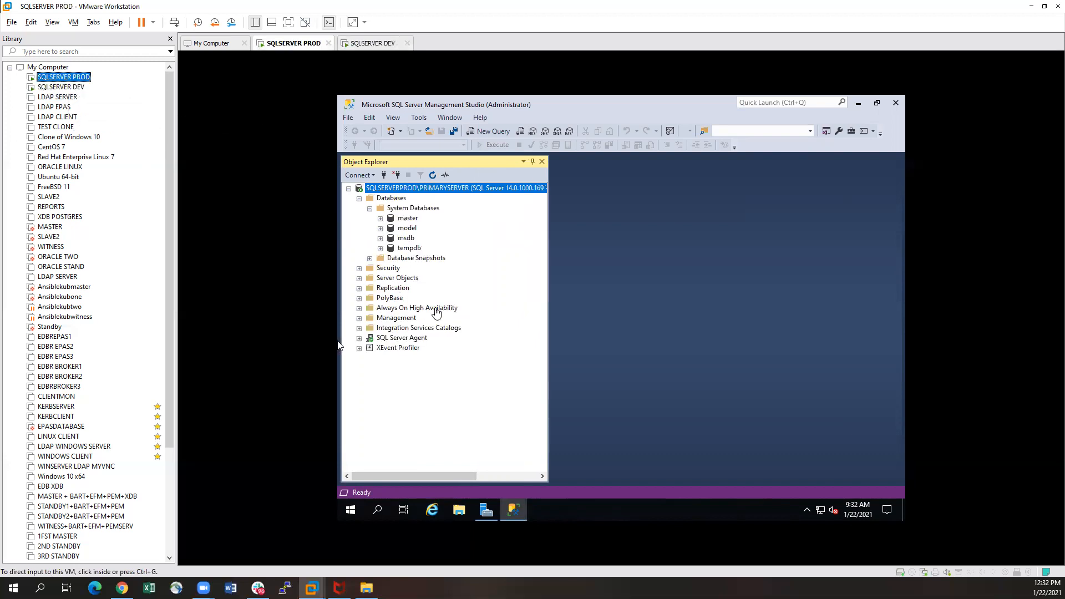
{"action": "left_click", "coordinate": [461, 439]}
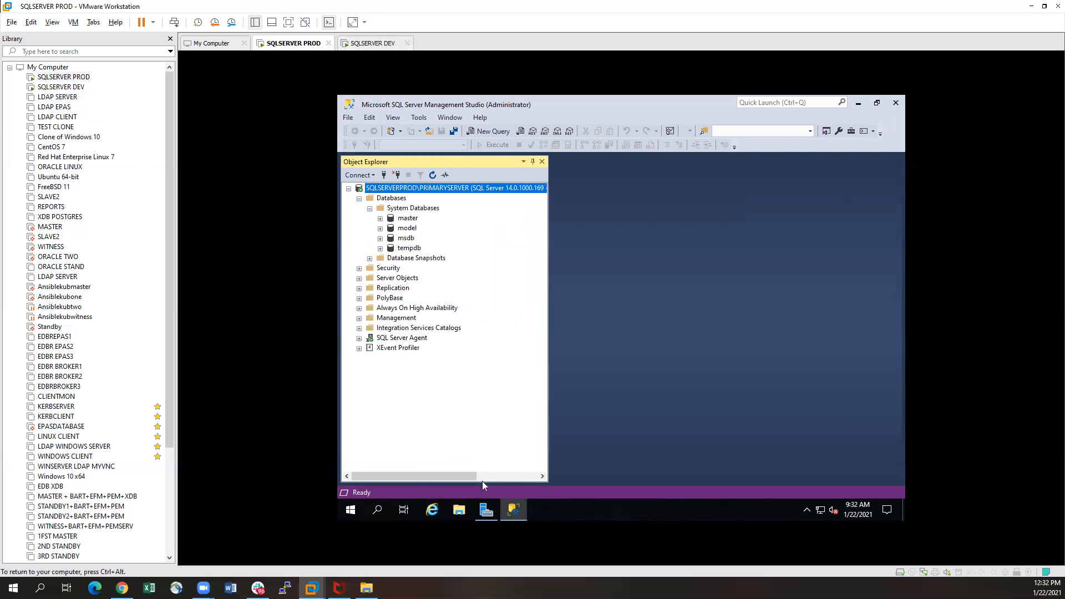
{"action": "left_click", "coordinate": [512, 511]}
{"action": "left_click", "coordinate": [512, 511]}
{"action": "left_click", "coordinate": [370, 210]}
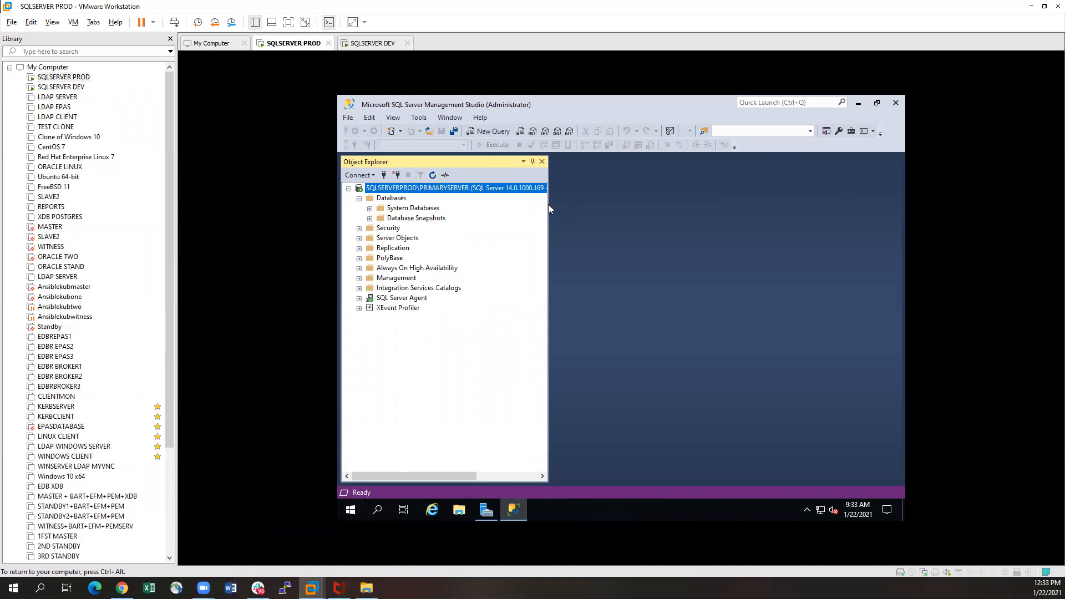
{"action": "left_click_drag", "start_coordinate": [548, 205], "coordinate": [571, 205]}
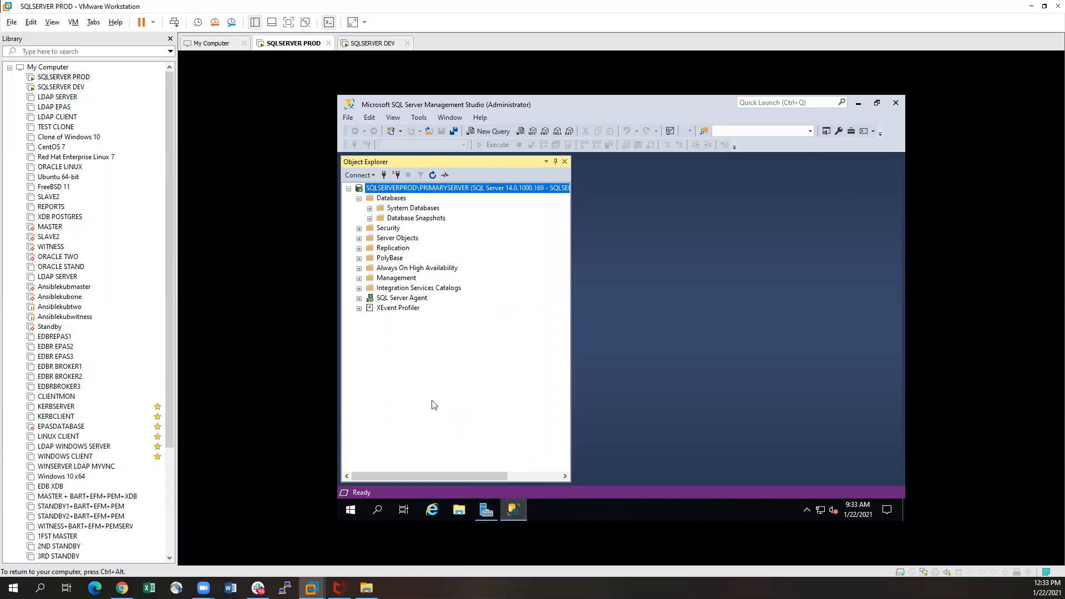
{"action": "left_click", "coordinate": [513, 516]}
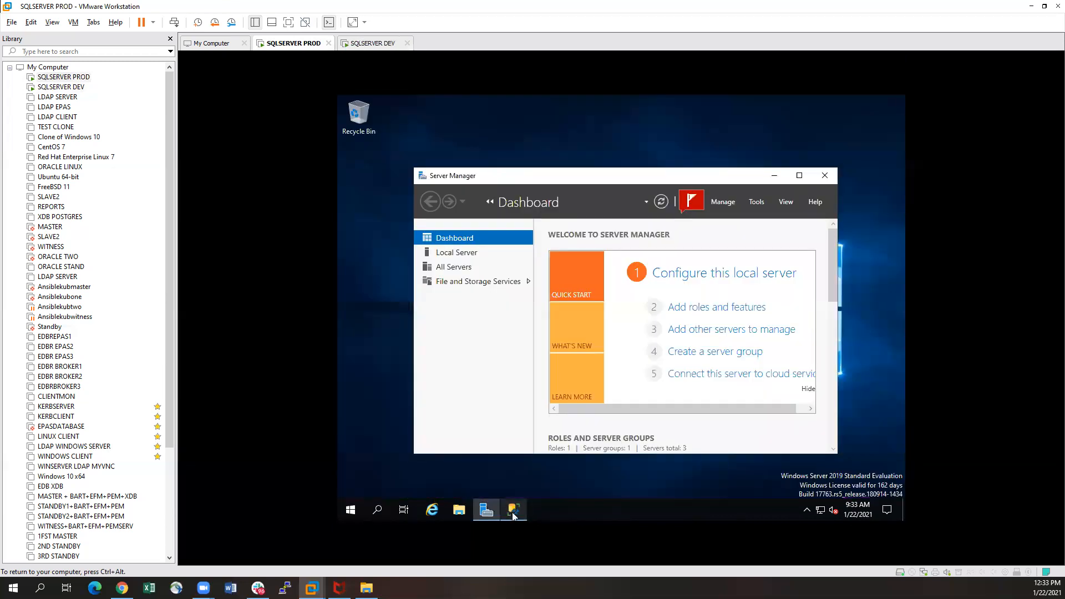
{"action": "left_click", "coordinate": [514, 516]}
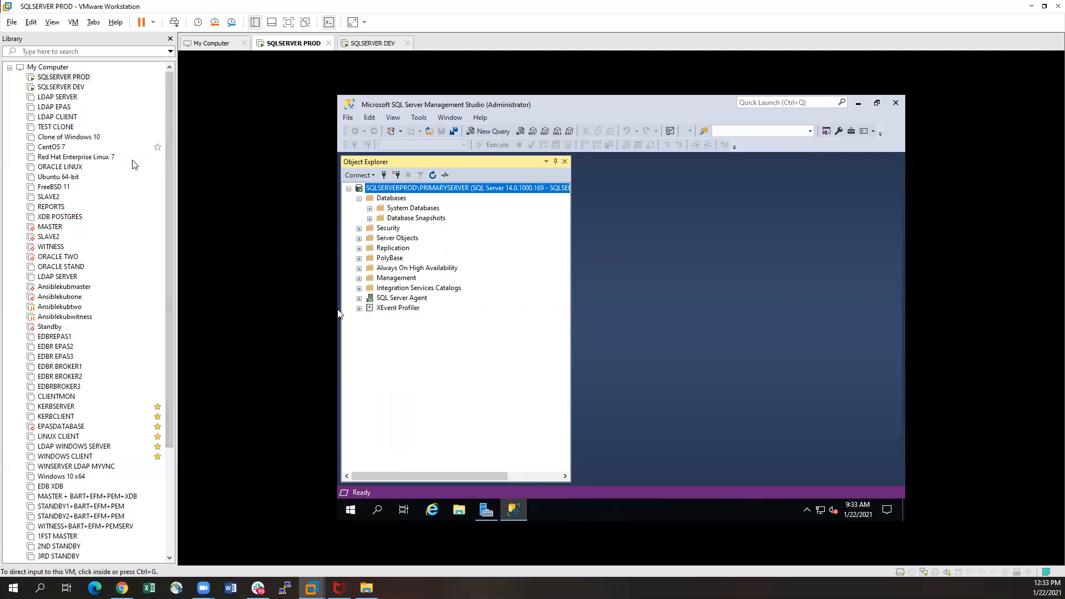
Search Windows for "config" on SQLSERVER PROD and open SQL Server 2017 Configuration Manager.
{"action": "left_click", "coordinate": [377, 510]}
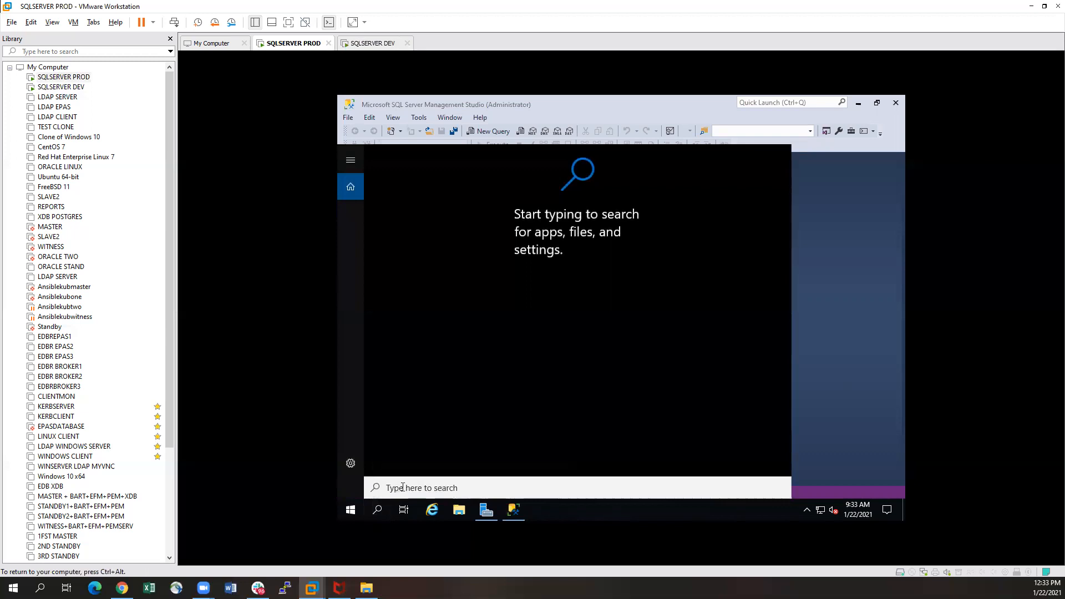
{"action": "type", "text": "config"}
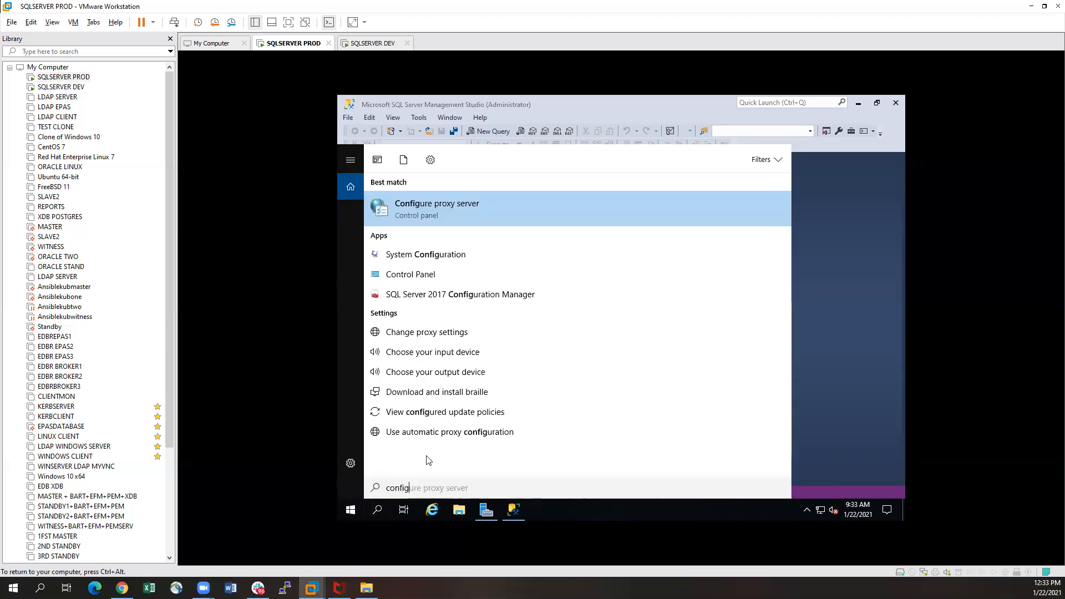
{"action": "left_click", "coordinate": [484, 295]}
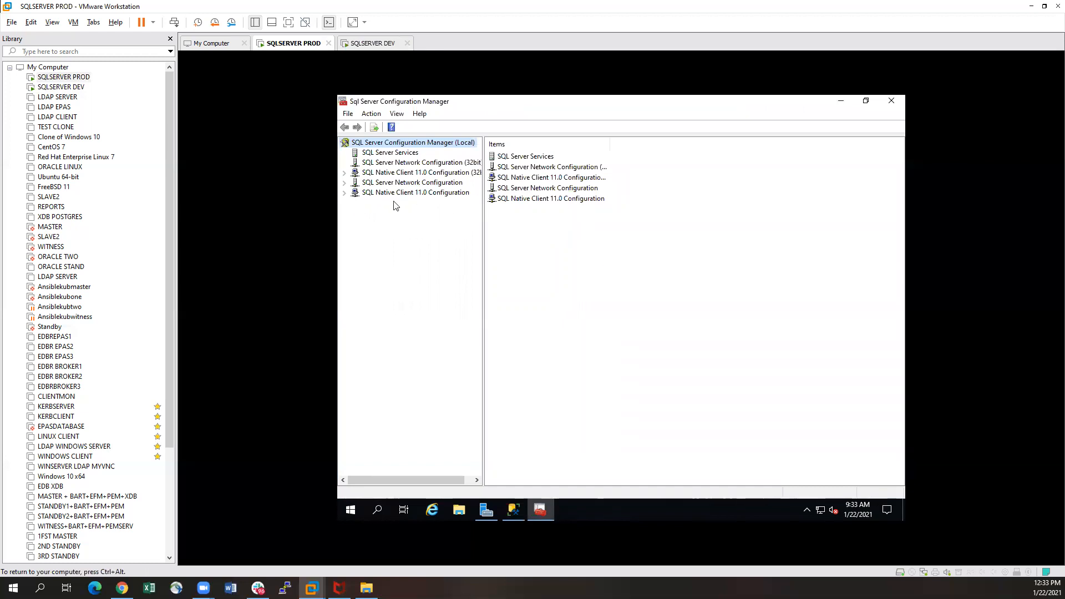
Enable the TCP/IP protocol for PRIMARYSERVER under SQL Server Network Configuration.
{"action": "left_click", "coordinate": [344, 183]}
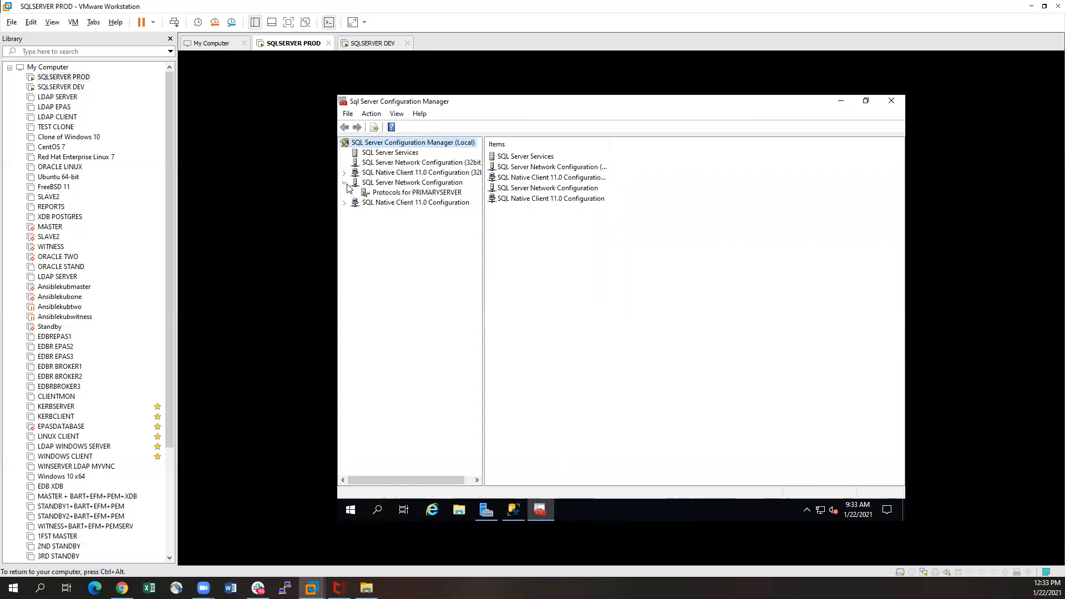
{"action": "left_click", "coordinate": [404, 193]}
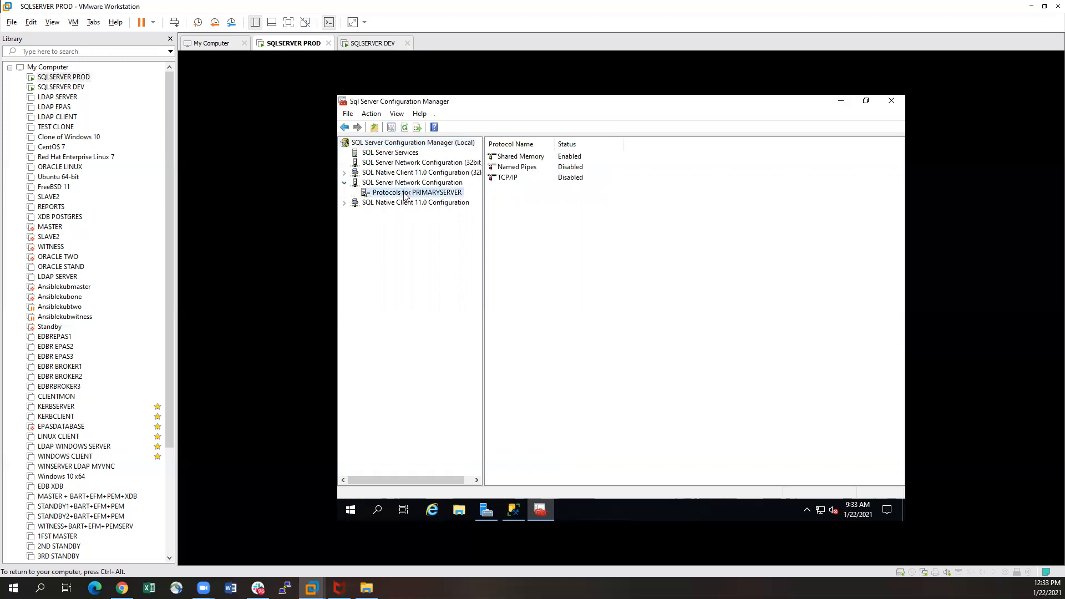
{"action": "left_click", "coordinate": [569, 179]}
{"action": "right_click", "coordinate": [565, 177]}
{"action": "left_click", "coordinate": [594, 184]}
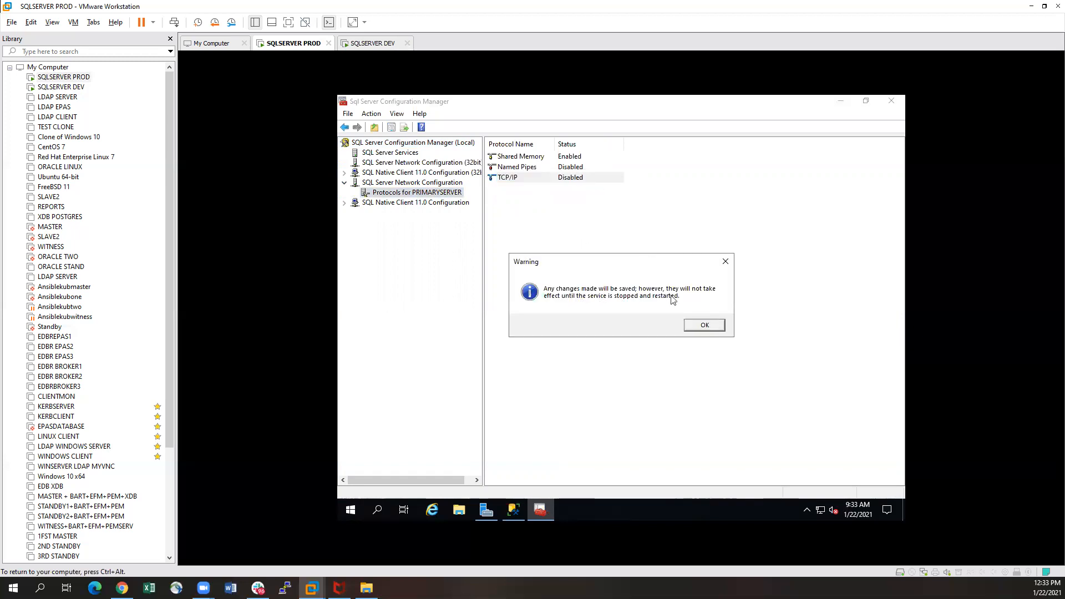
{"action": "left_click", "coordinate": [705, 326]}
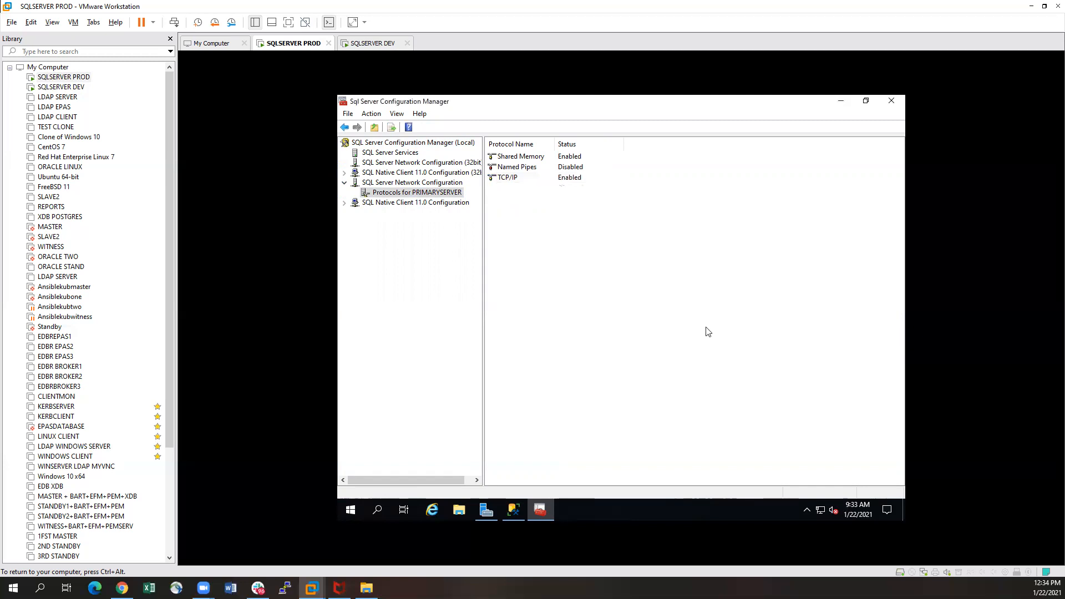
Examine the IP addresses and TCP port settings, including IPAll, in the TCP/IP properties of PRIMARYSERVER.
{"action": "left_click", "coordinate": [510, 179]}
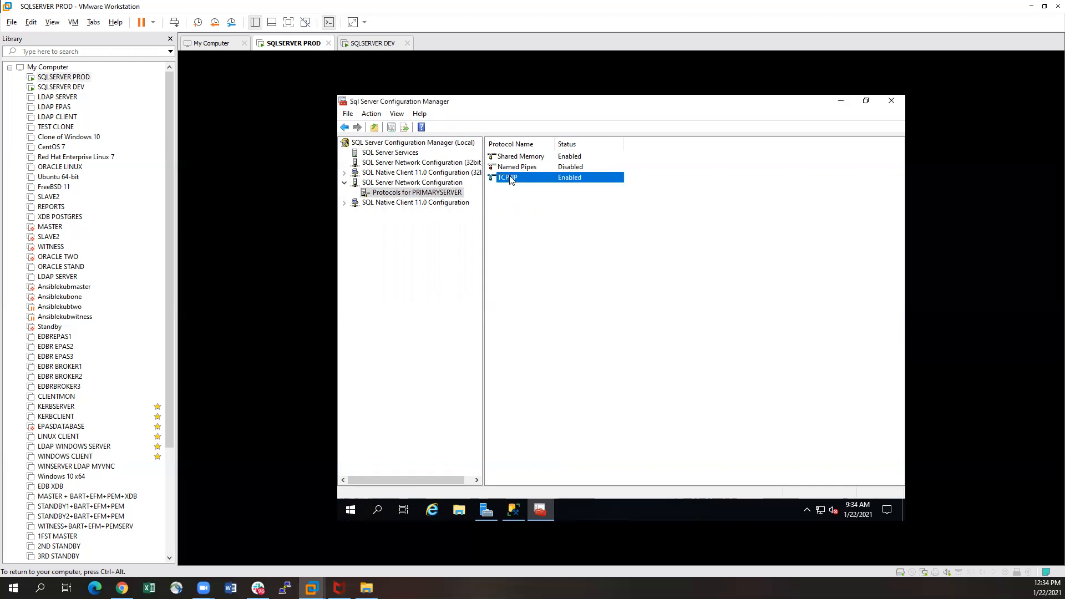
{"action": "right_click", "coordinate": [557, 178]}
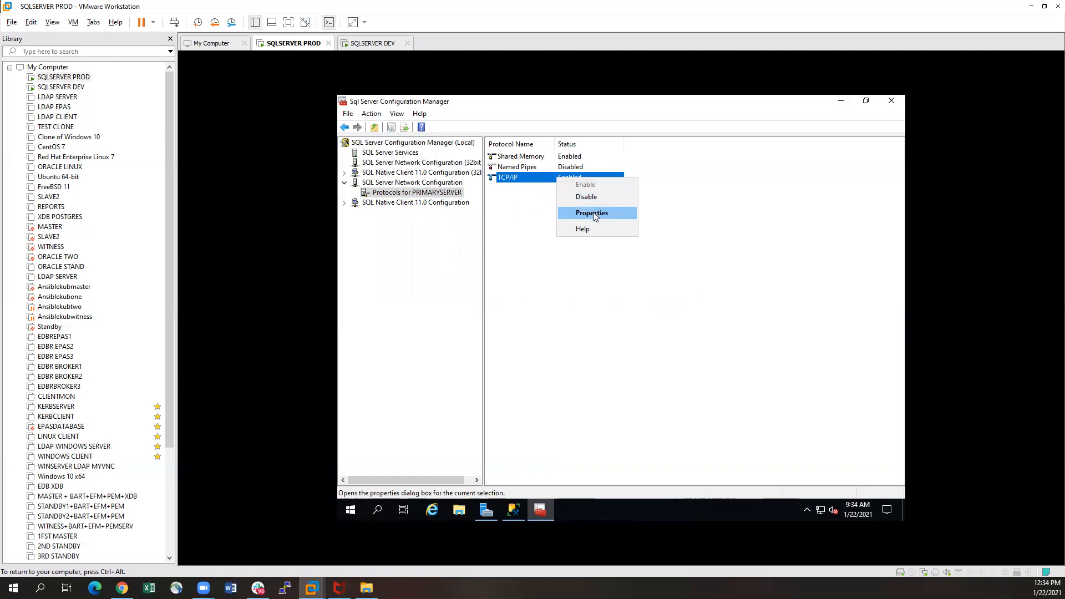
{"action": "left_click", "coordinate": [594, 216]}
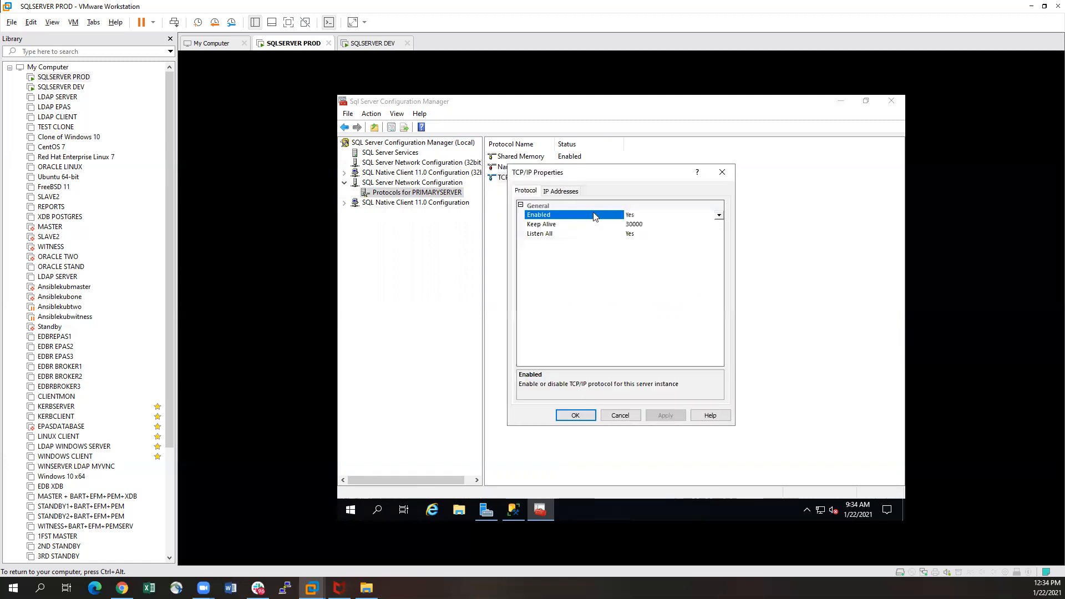
{"action": "left_click", "coordinate": [559, 192]}
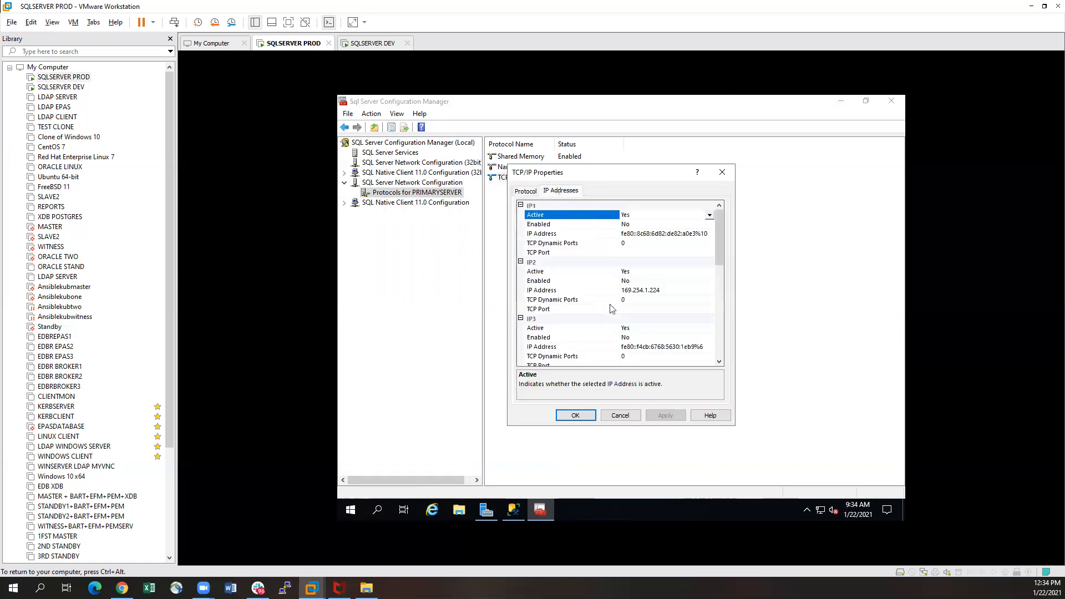
{"action": "scroll", "coordinate": [651, 303], "scroll_direction": "down", "scroll_amount": 9}
{"action": "scroll", "coordinate": [651, 302], "scroll_direction": "down", "scroll_amount": 1}
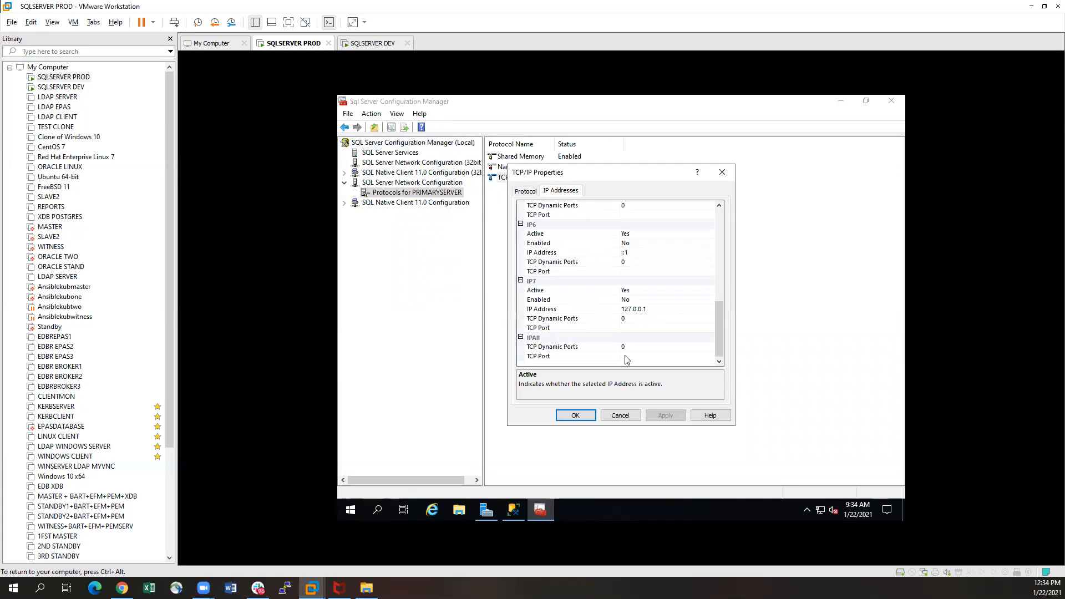
{"action": "left_click", "coordinate": [577, 416]}
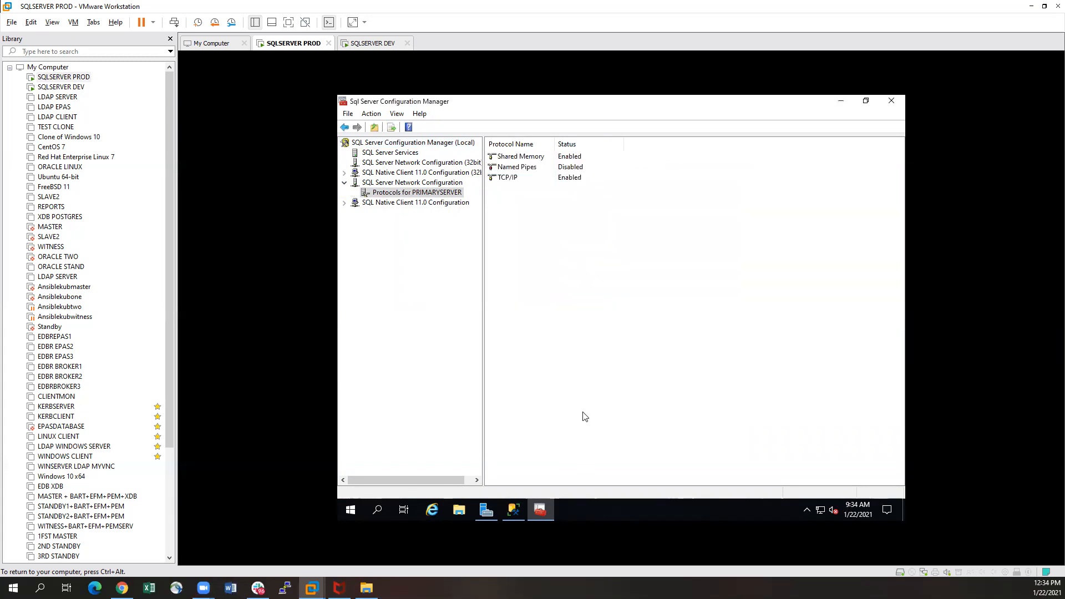
Enable AlwaysOn Availability Groups in the properties of the SQL Server (PRIMARYSERVER) service.
{"action": "left_click", "coordinate": [391, 154]}
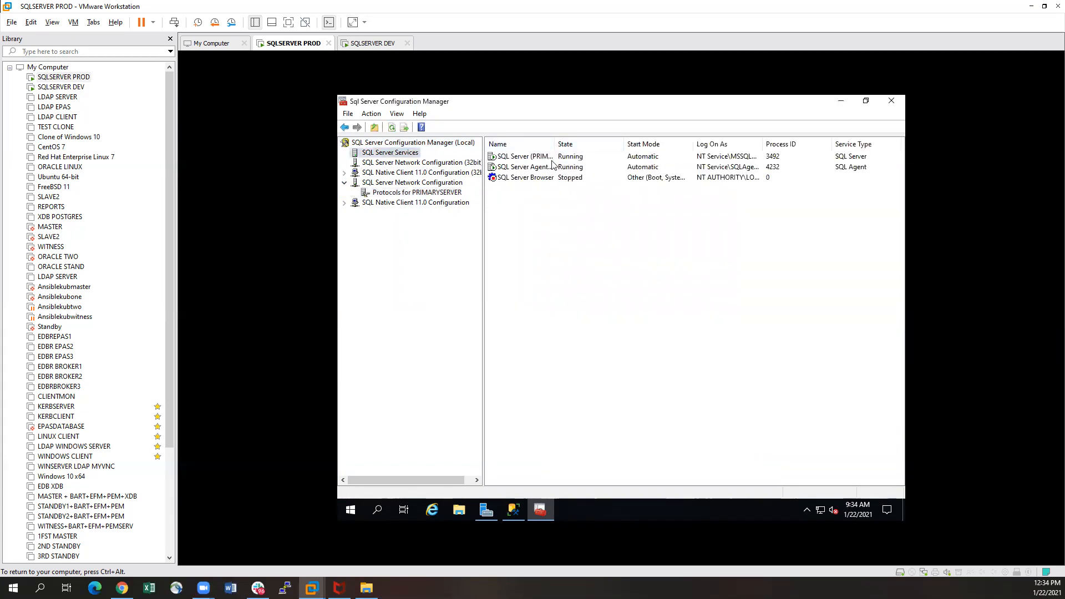
{"action": "left_click", "coordinate": [560, 157]}
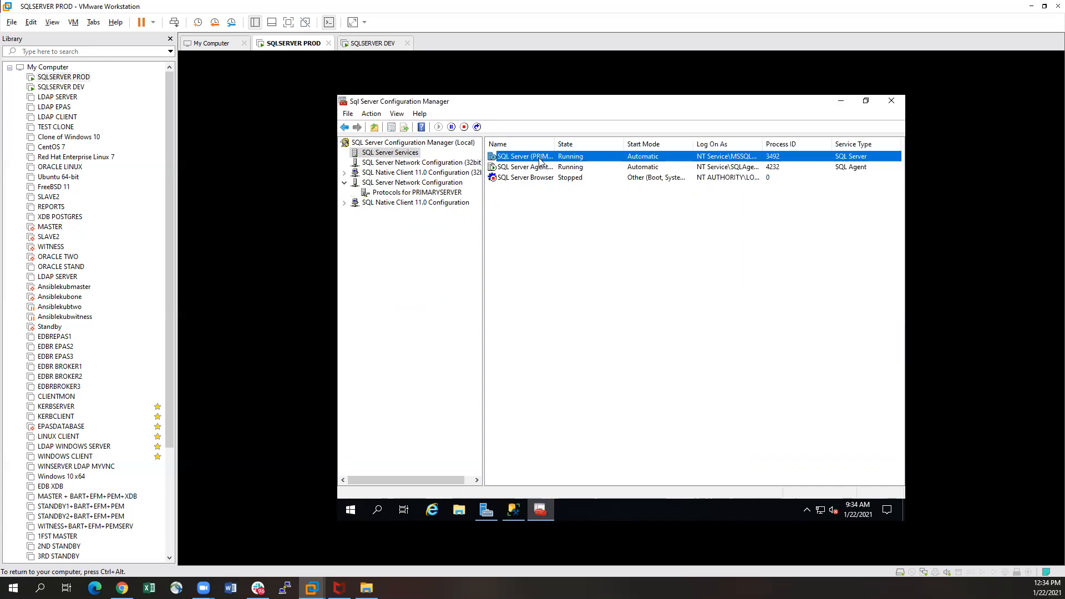
{"action": "left_click", "coordinate": [401, 153]}
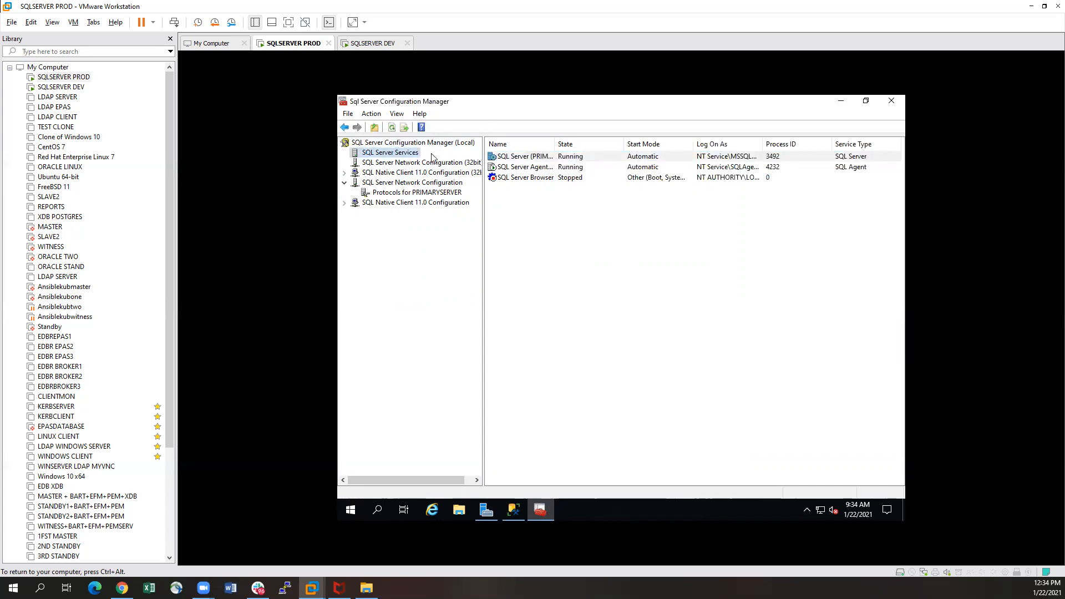
{"action": "left_click", "coordinate": [560, 158]}
{"action": "right_click", "coordinate": [562, 161]}
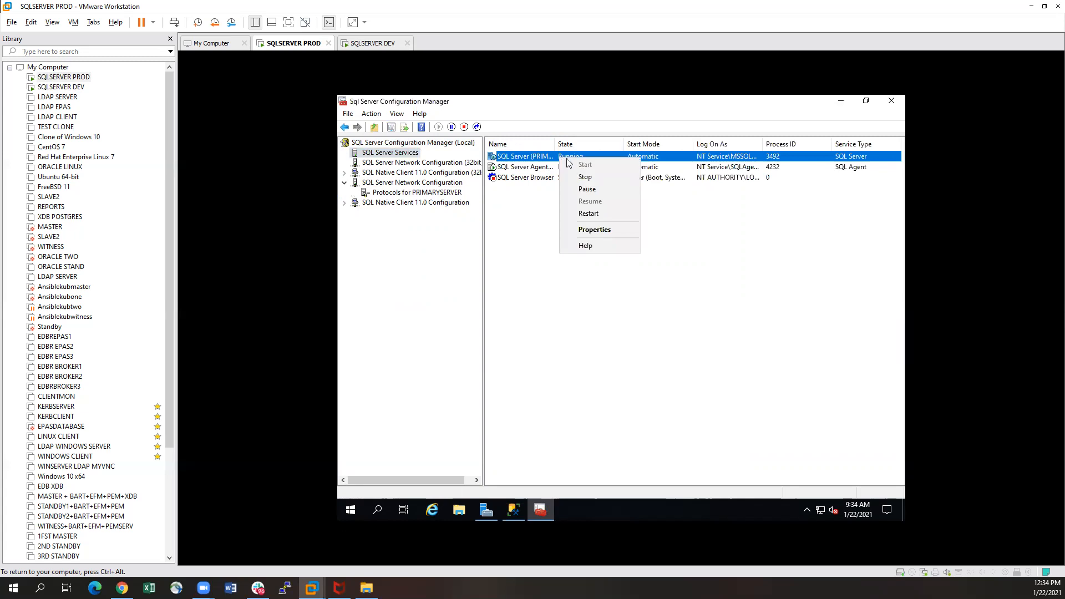
{"action": "left_click", "coordinate": [606, 232]}
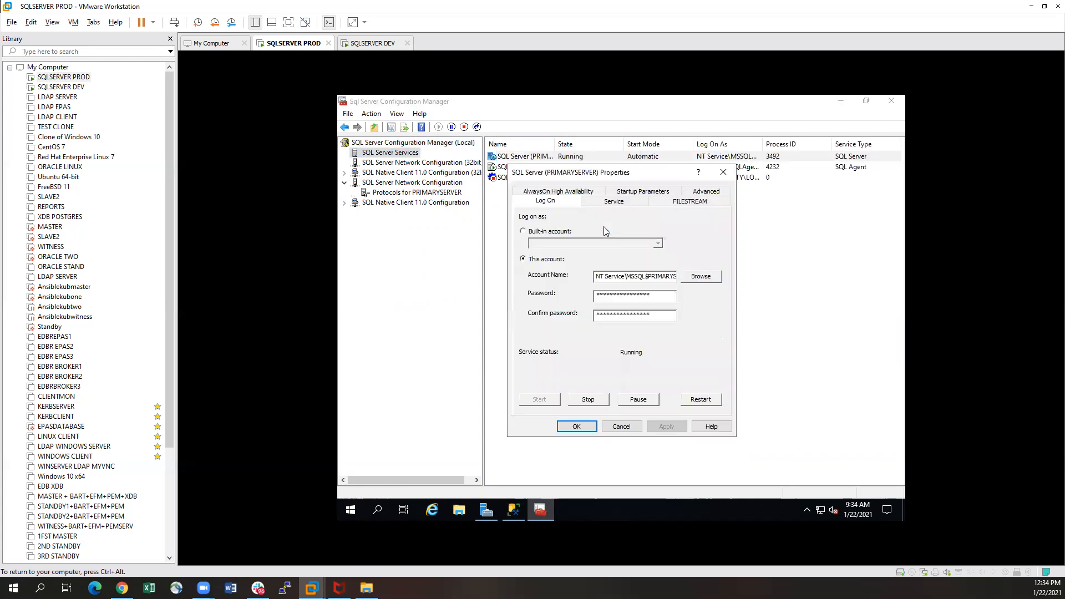
{"action": "left_click", "coordinate": [562, 192]}
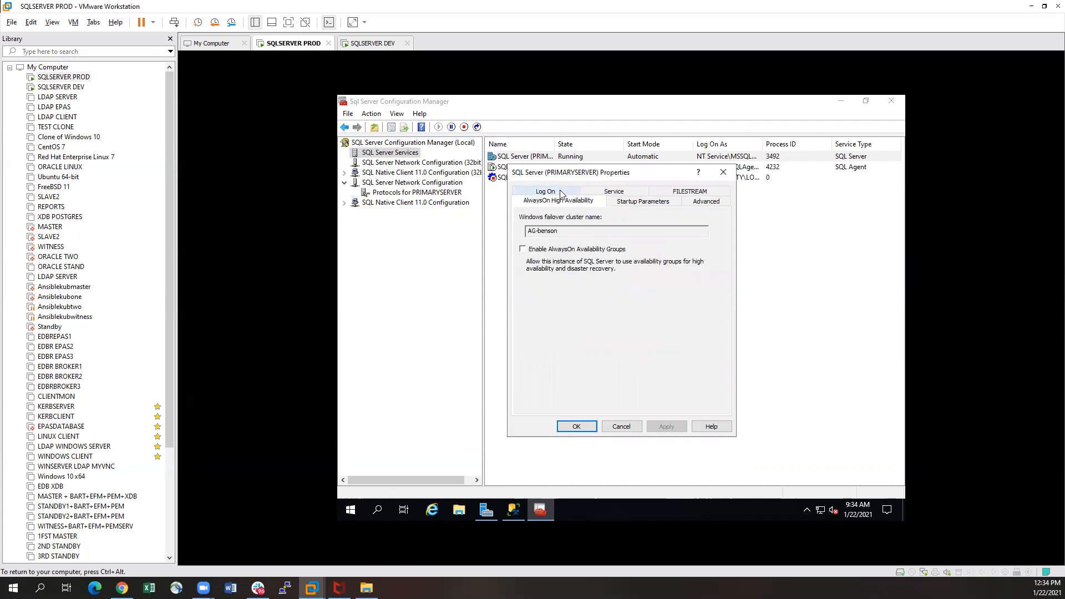
{"action": "left_click", "coordinate": [523, 250]}
{"action": "left_click_drag", "start_coordinate": [561, 232], "coordinate": [520, 232]}
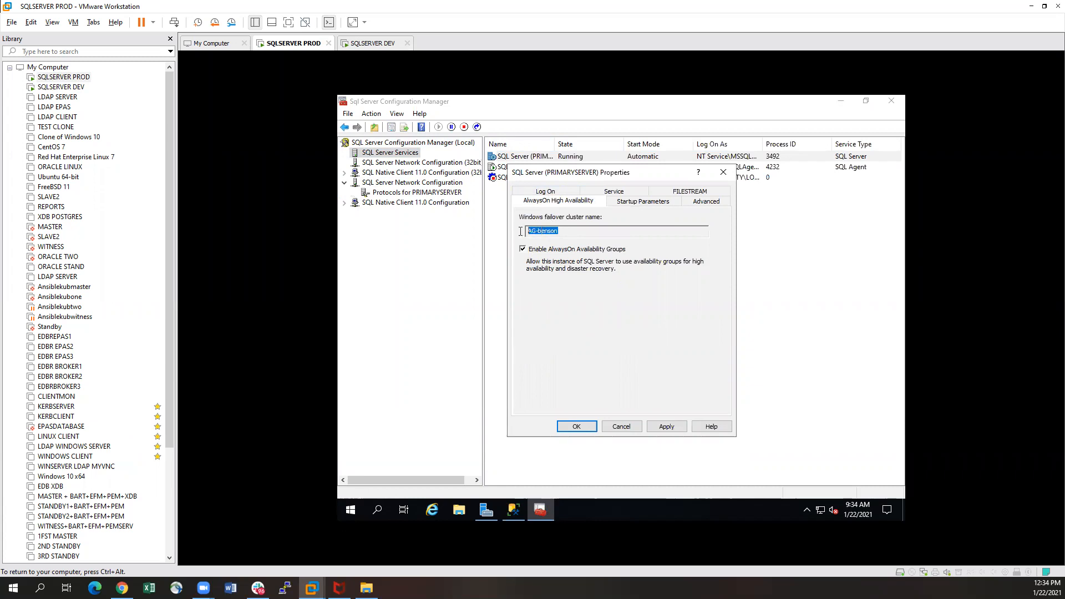
{"action": "left_click", "coordinate": [567, 233]}
Add the startup parameter -T9532 to the SQL Server (PRIMARYSERVER) service, then apply and close its properties.
{"action": "left_click", "coordinate": [636, 207]}
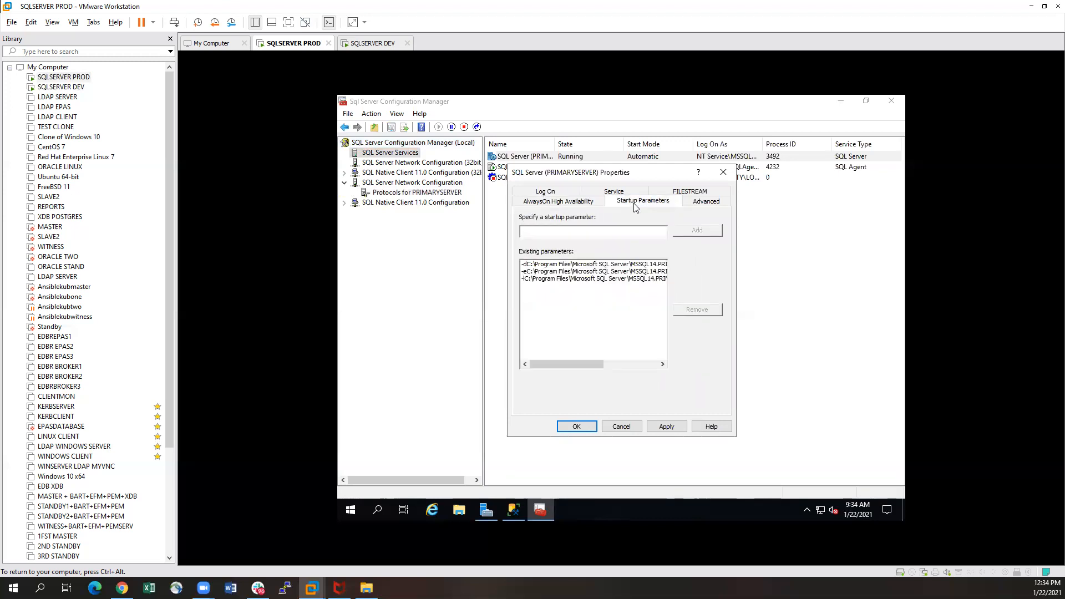
{"action": "key", "text": "Escape"}
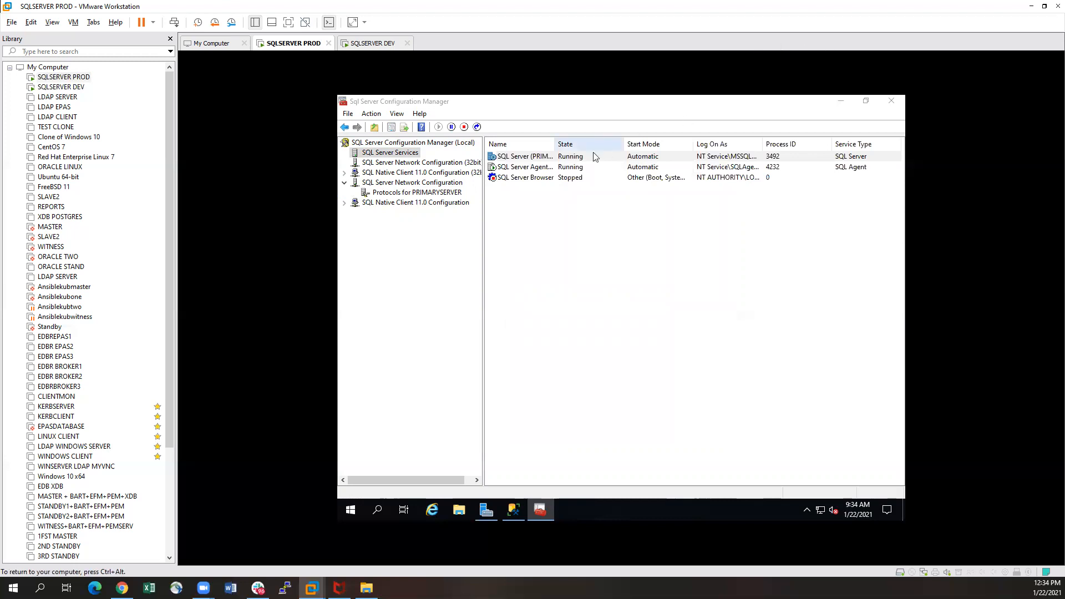
{"action": "mouse_move", "coordinate": [542, 513]}
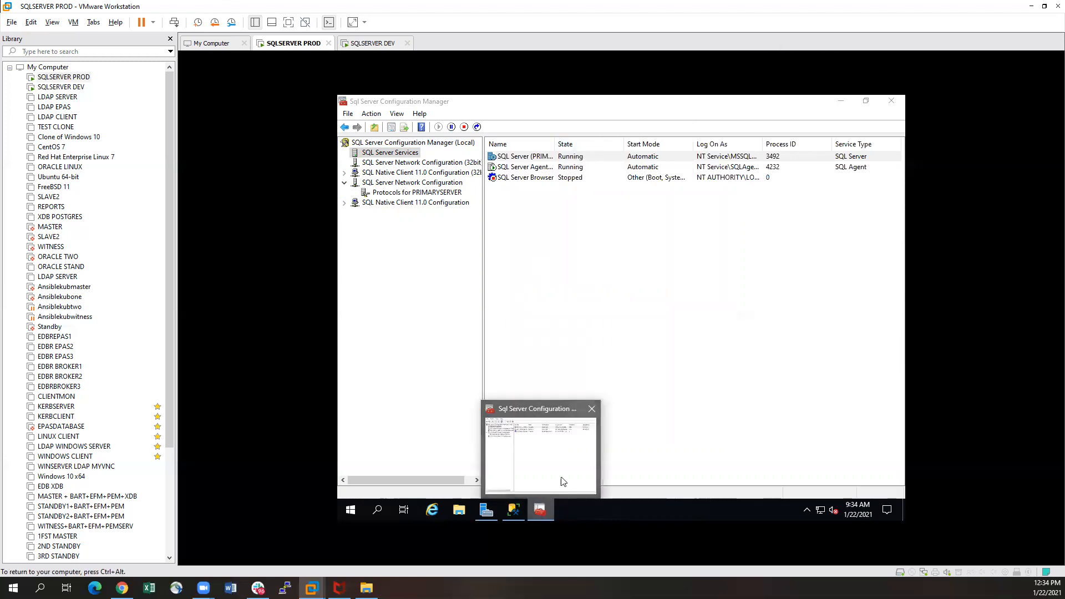
{"action": "left_click", "coordinate": [563, 479]}
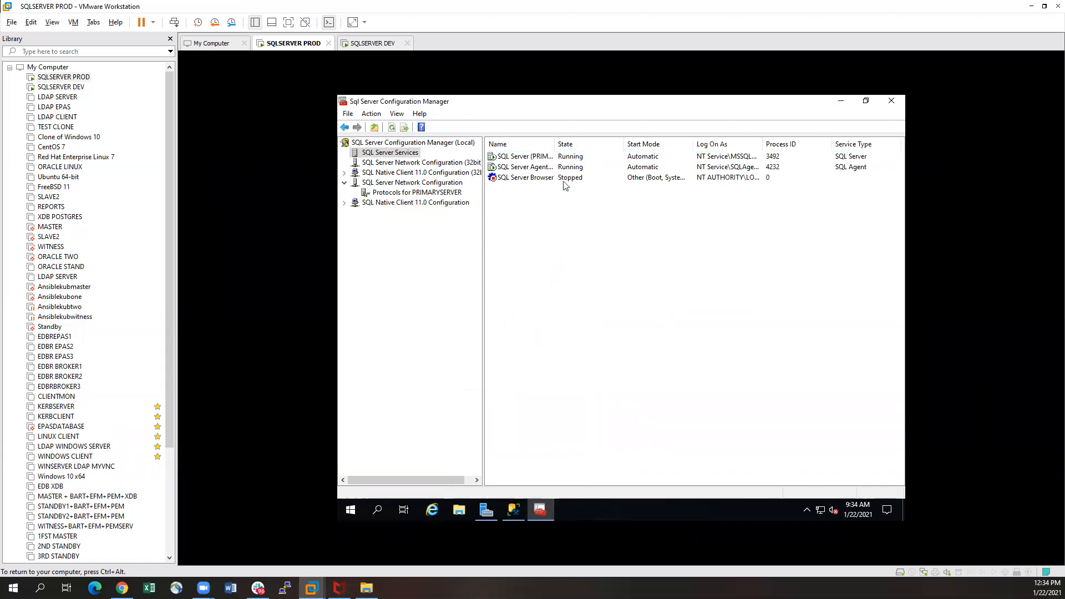
{"action": "right_click", "coordinate": [561, 159]}
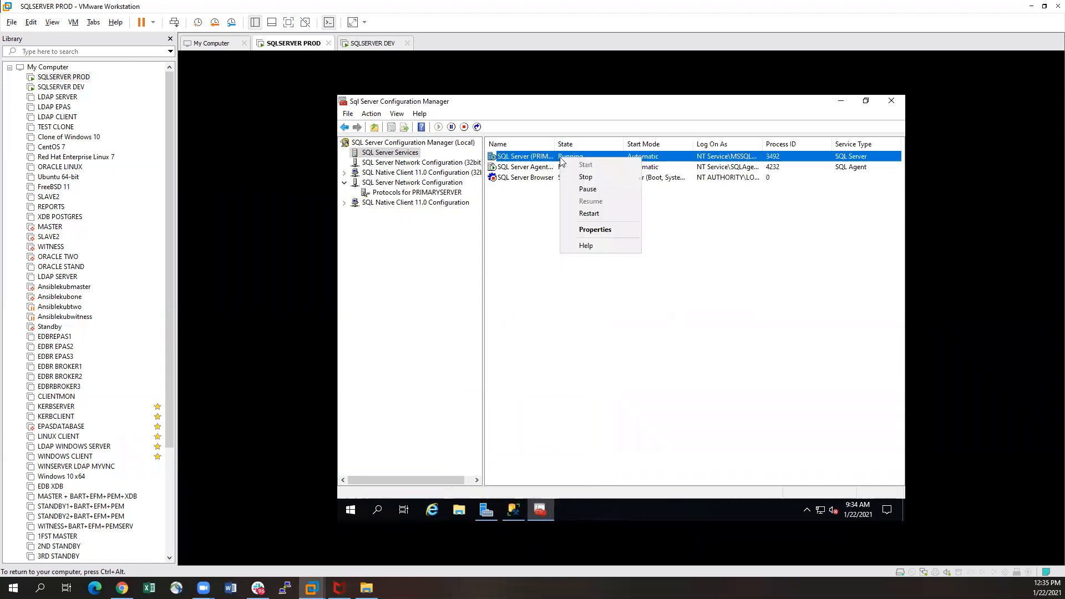
{"action": "left_click", "coordinate": [598, 229]}
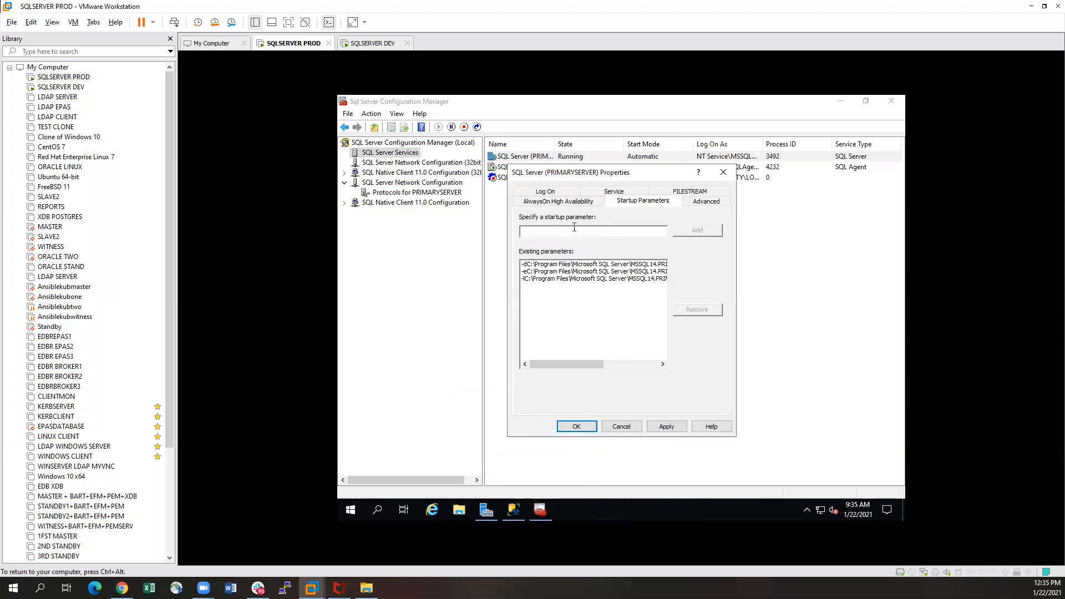
{"action": "left_click", "coordinate": [550, 201]}
{"action": "left_click", "coordinate": [636, 203]}
{"action": "left_click", "coordinate": [701, 232]}
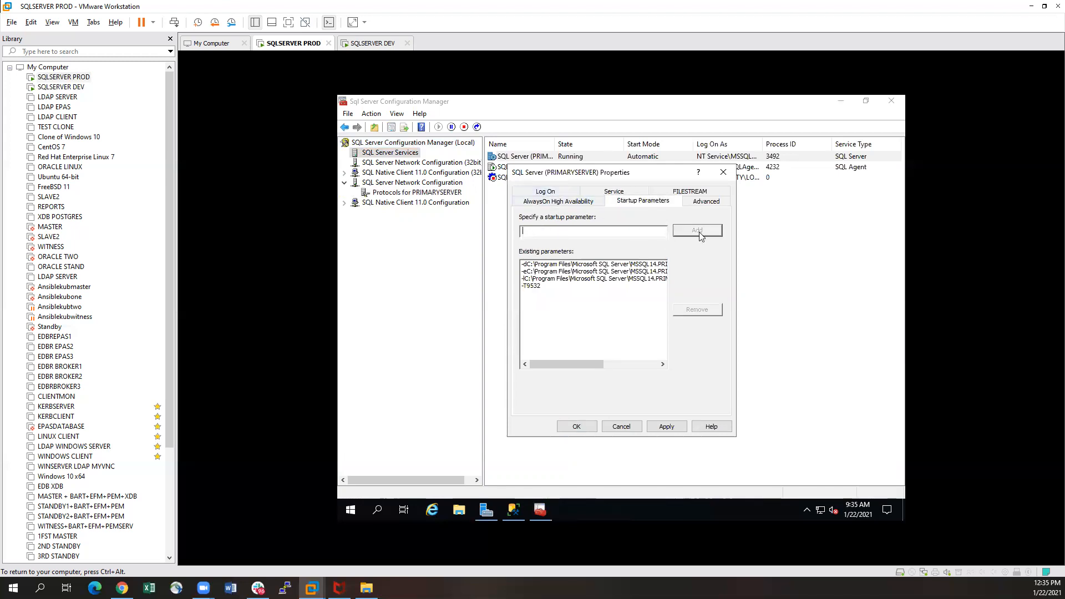
{"action": "left_click", "coordinate": [666, 427]}
{"action": "left_click", "coordinate": [689, 344]}
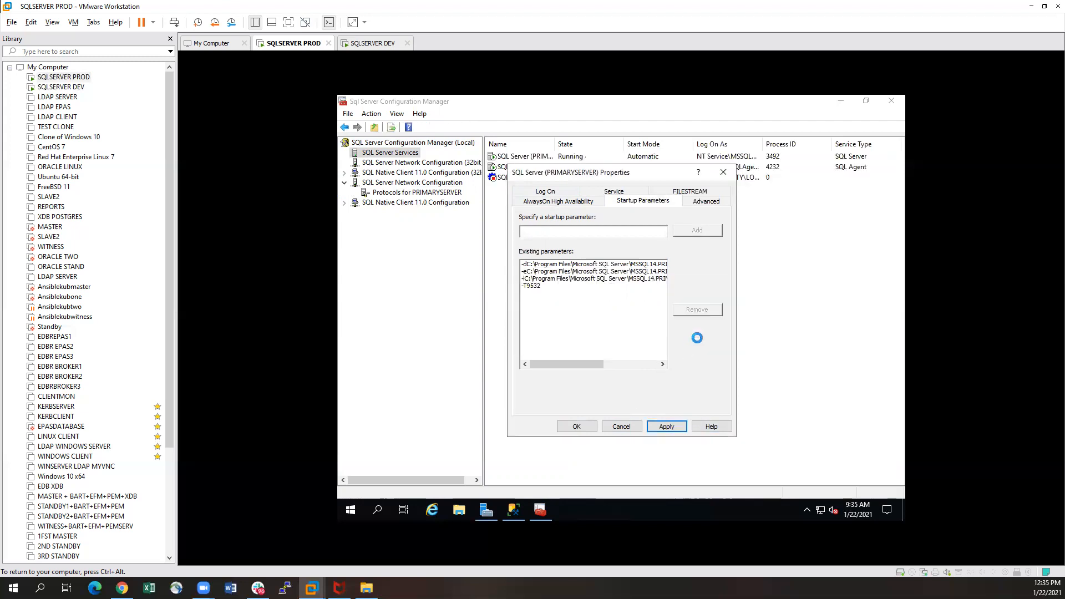
{"action": "left_click", "coordinate": [699, 345]}
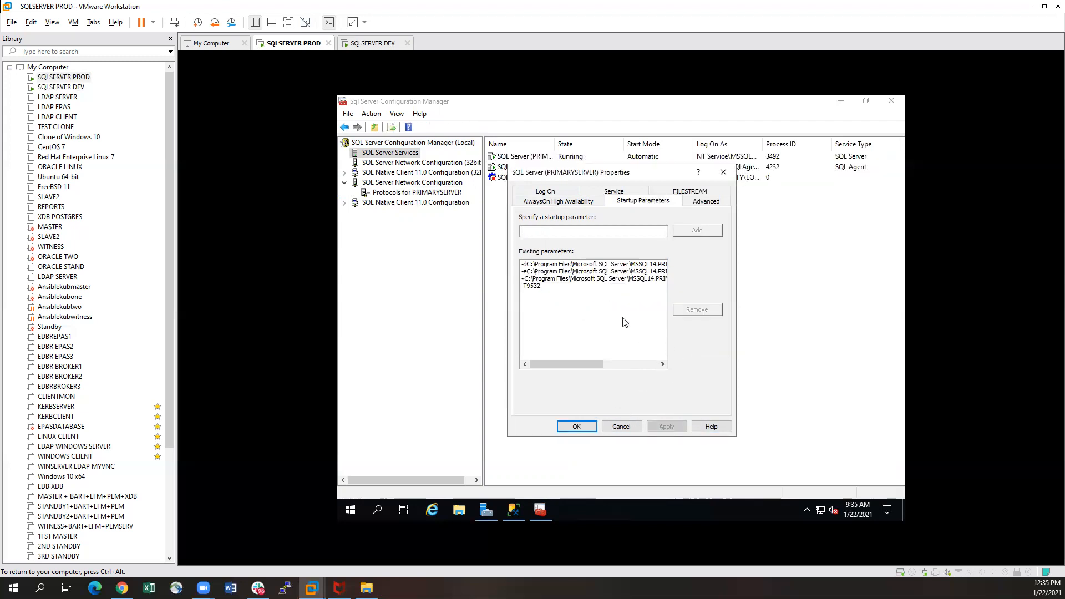
{"action": "left_click", "coordinate": [576, 427]}
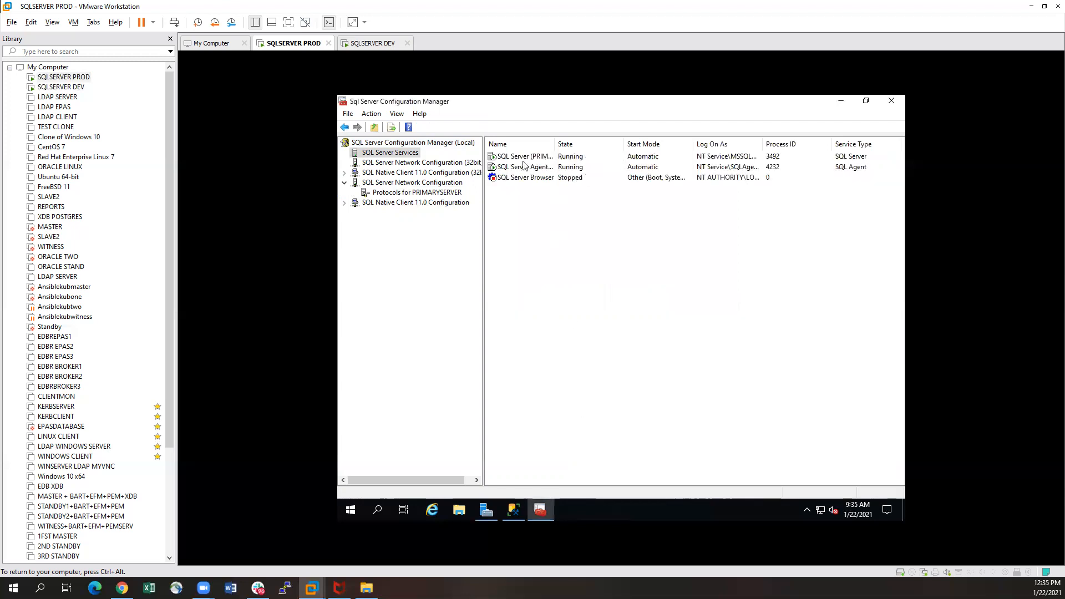
Refresh the SQL Server Services list and restart the SQL Server (PRIMARYSERVER) service.
{"action": "right_click", "coordinate": [568, 206]}
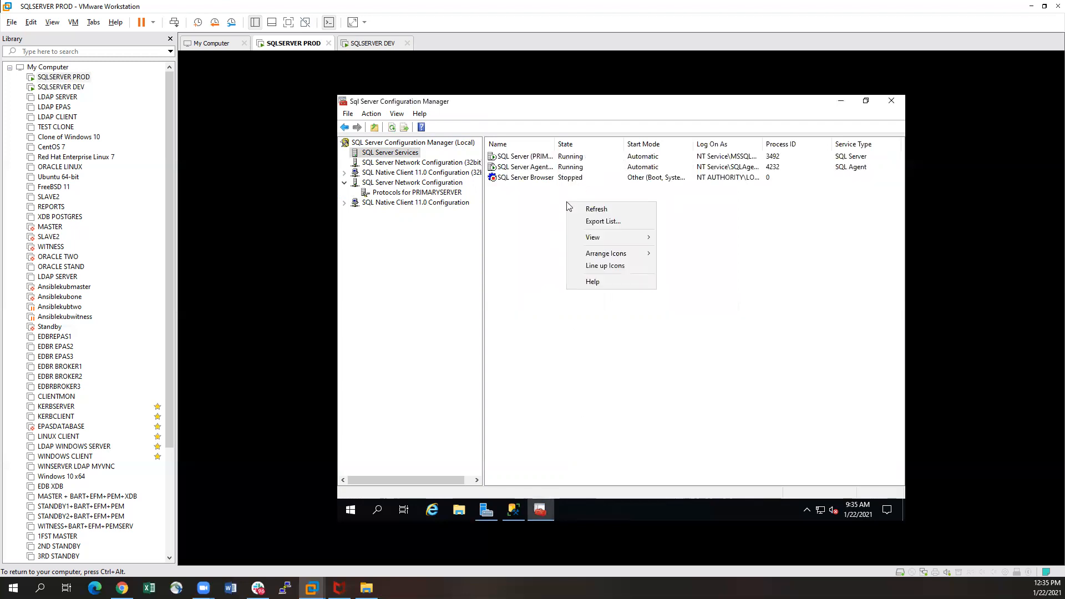
{"action": "left_click", "coordinate": [600, 209]}
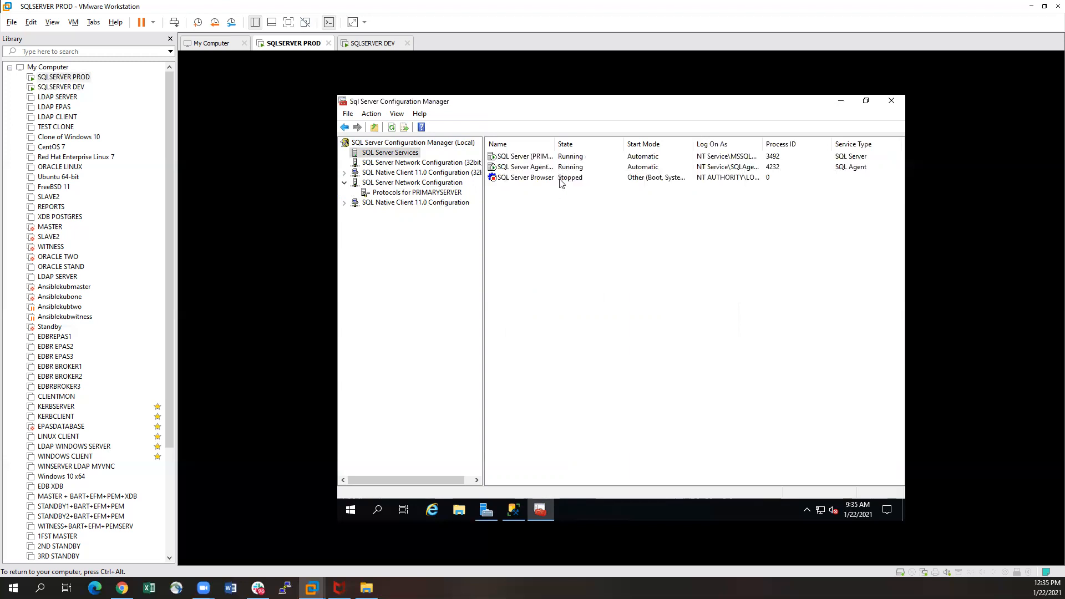
{"action": "right_click", "coordinate": [555, 157]}
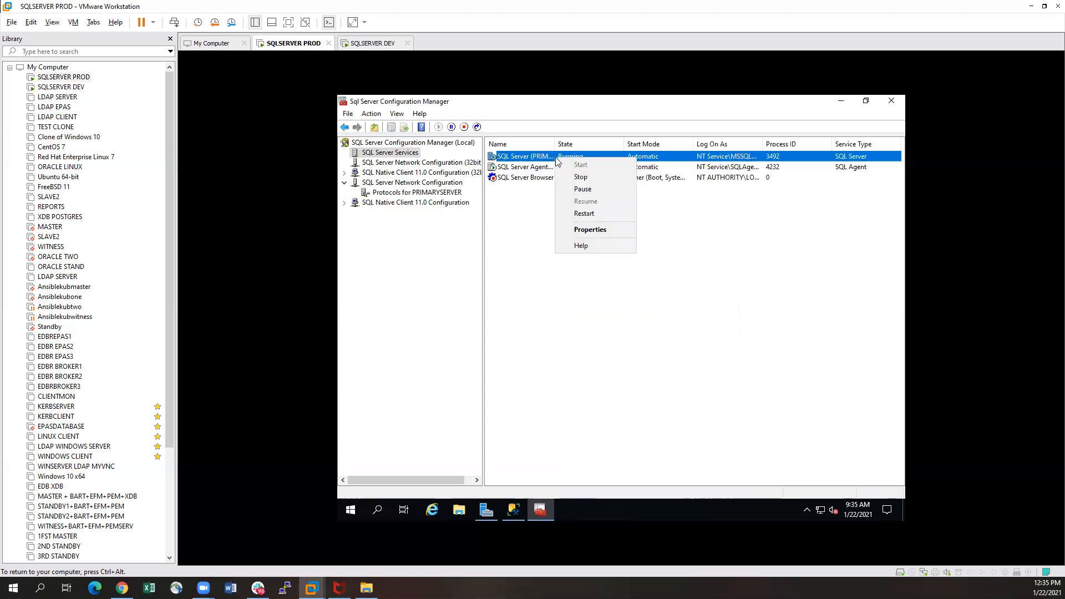
{"action": "left_click", "coordinate": [585, 214]}
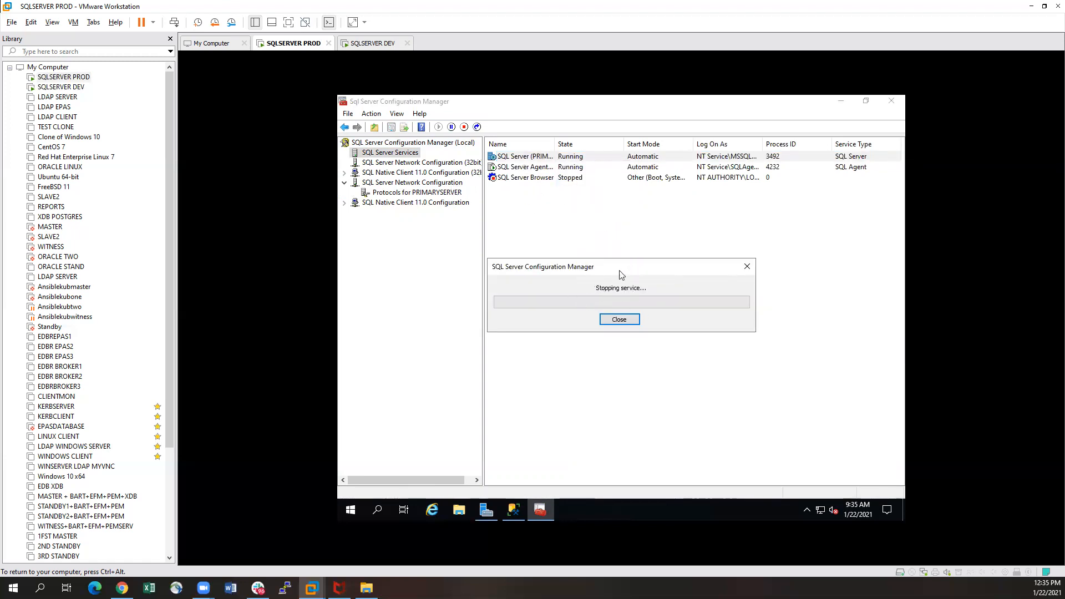
Switch to the SQLSERVER DEV machine and close its extra, unconnected SQL Server Management Studio window.
{"action": "left_click", "coordinate": [61, 90]}
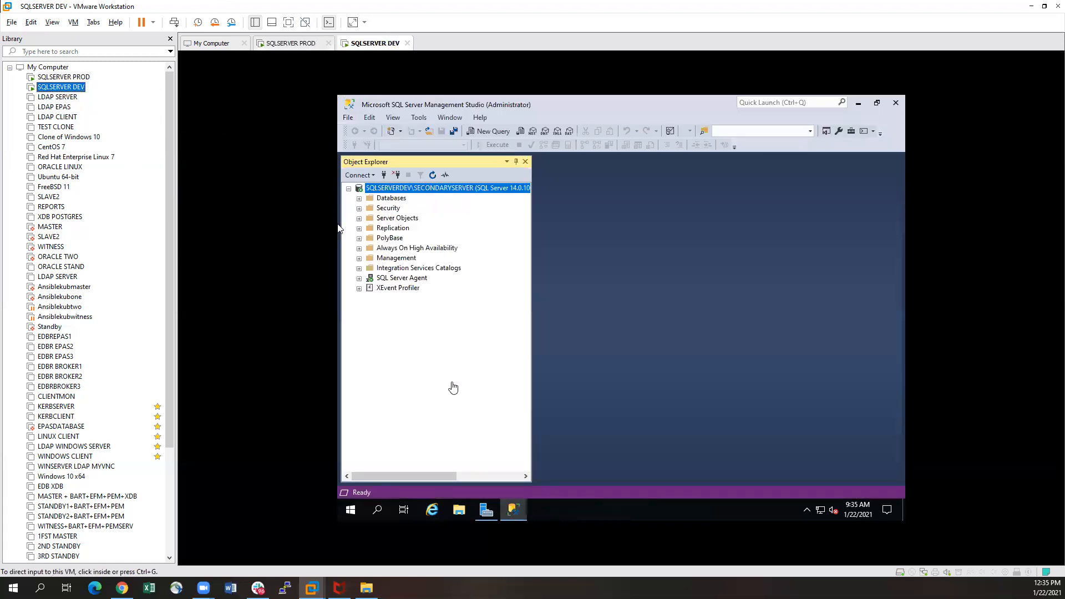
{"action": "left_click", "coordinate": [454, 387]}
{"action": "mouse_move", "coordinate": [510, 517]}
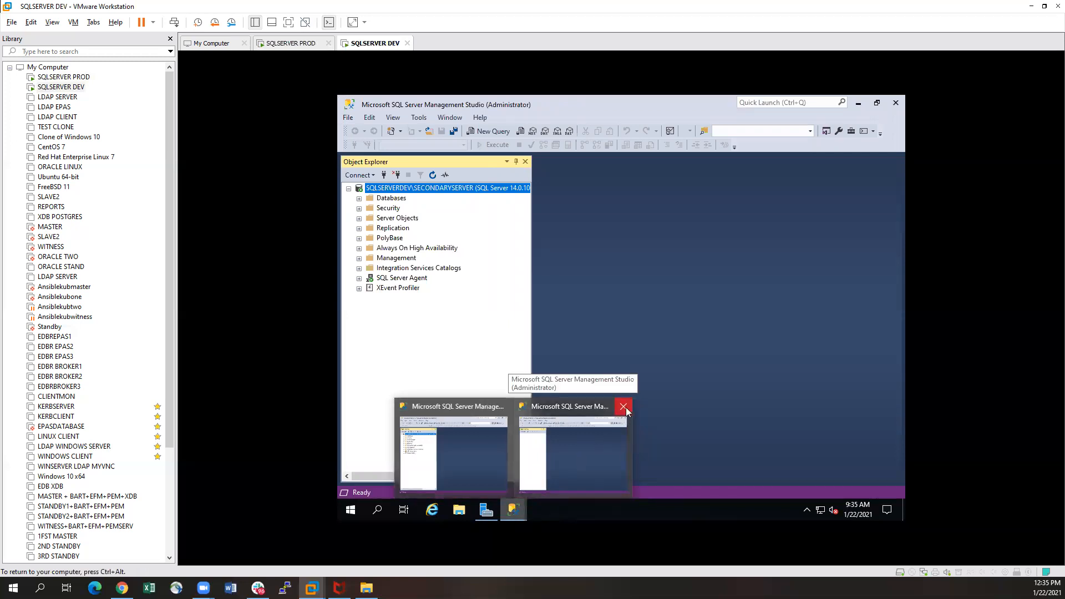
{"action": "left_click", "coordinate": [624, 407]}
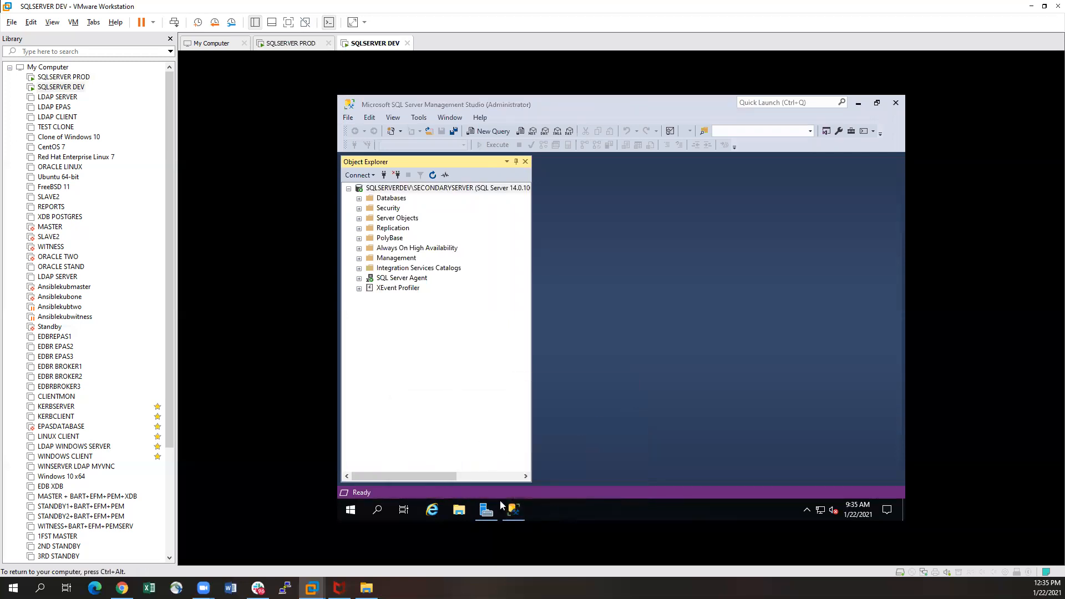
{"action": "left_click", "coordinate": [421, 358]}
Search Windows for "config" on SQLSERVER DEV and open SQL Server 2017 Configuration Manager.
{"action": "left_click", "coordinate": [377, 510]}
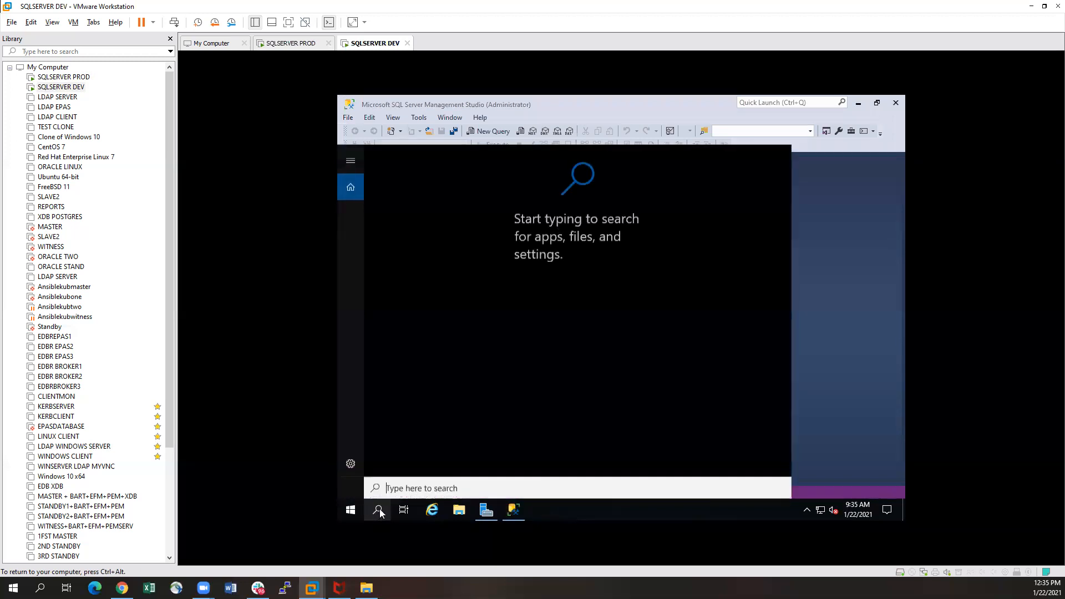
{"action": "type", "text": "con"}
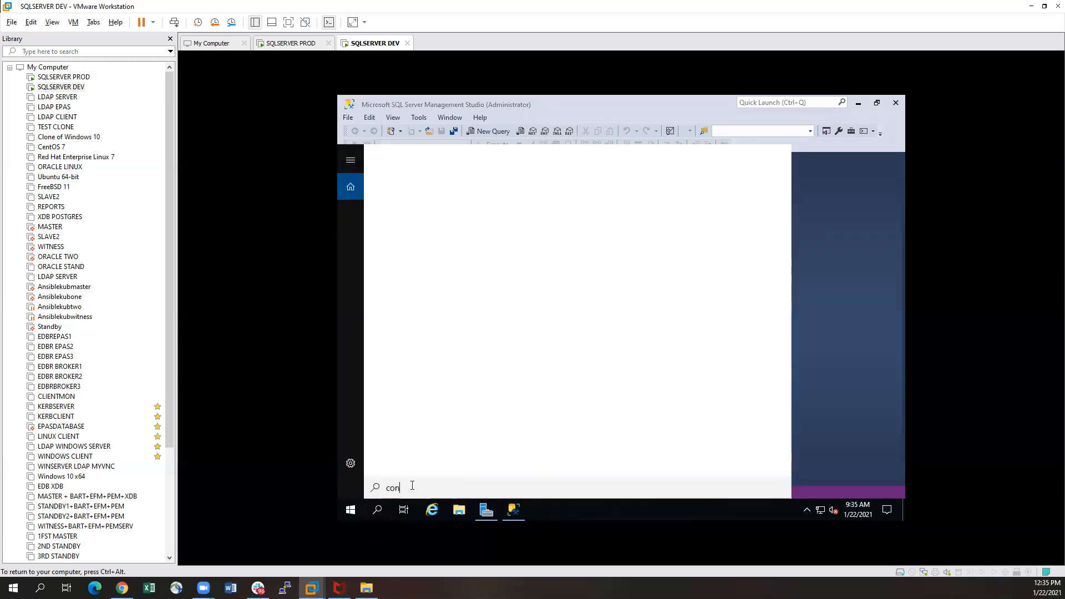
{"action": "type", "text": "fig"}
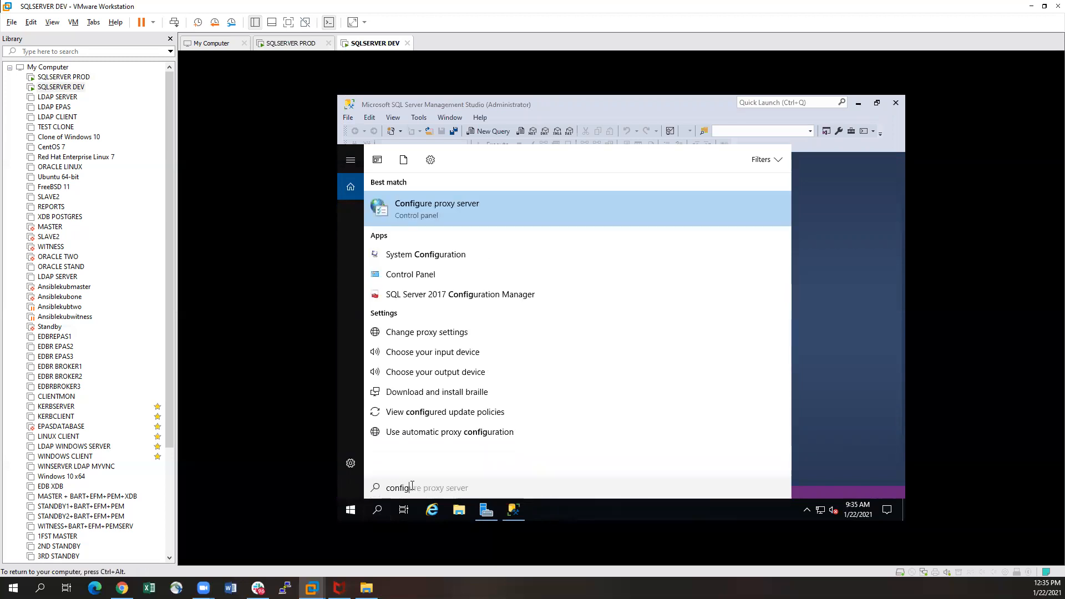
{"action": "left_click", "coordinate": [455, 294]}
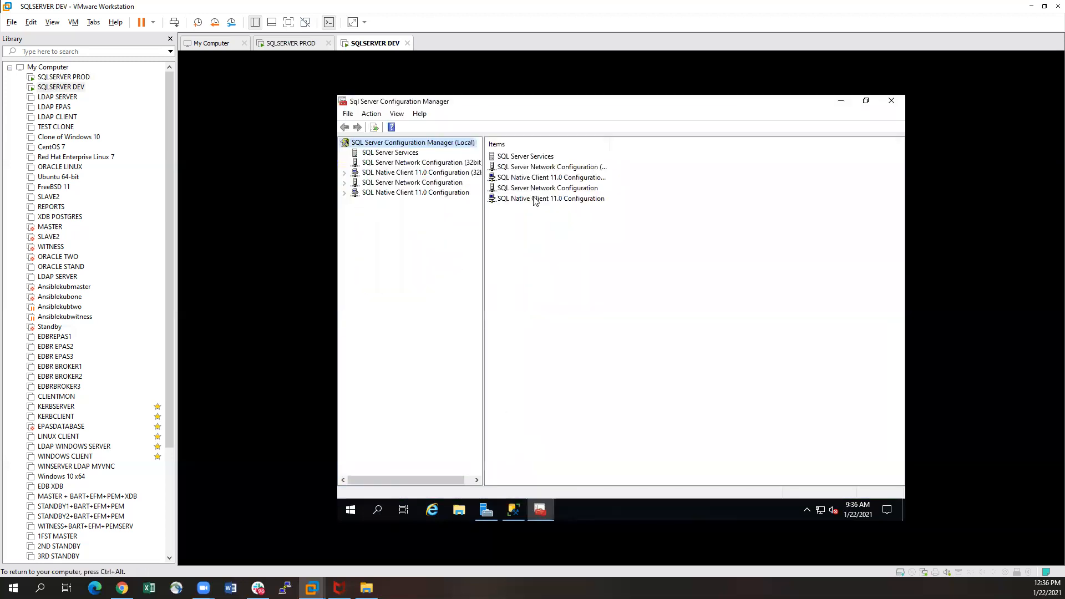
Enable the TCP/IP protocol for SECONDARYSERVER under SQL Server Network Configuration and acknowledge the notice.
{"action": "left_click", "coordinate": [423, 194]}
{"action": "left_click", "coordinate": [344, 183]}
{"action": "left_click", "coordinate": [412, 194]}
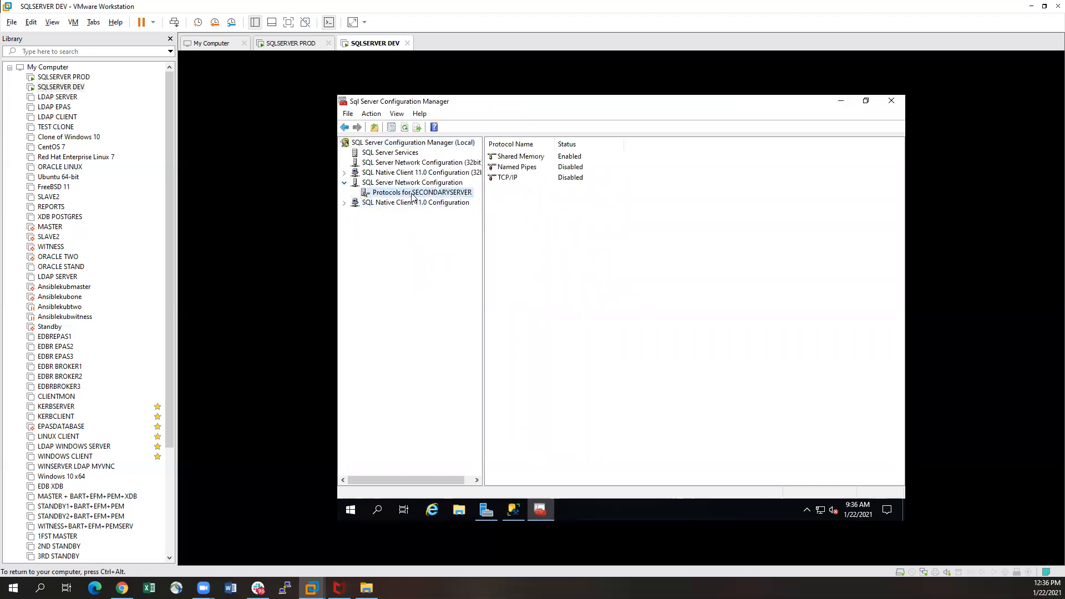
{"action": "left_click", "coordinate": [544, 179]}
{"action": "right_click", "coordinate": [557, 178]}
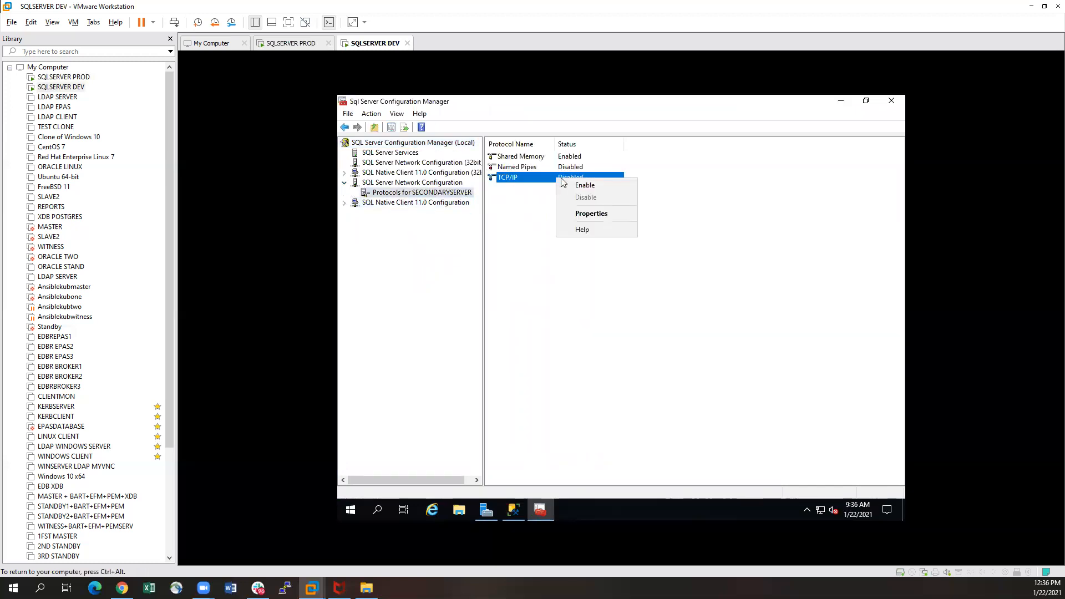
{"action": "left_click", "coordinate": [598, 187]}
{"action": "left_click", "coordinate": [705, 326]}
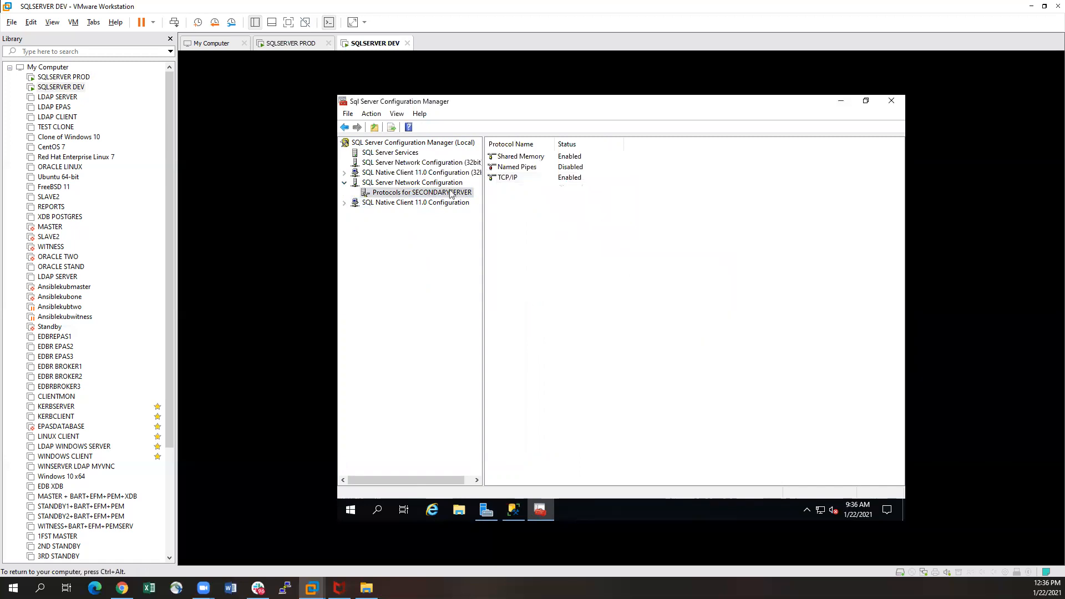
Enable AlwaysOn Availability Groups in the properties of the SQL Server (SECONDARYSERVER) service.
{"action": "left_click", "coordinate": [394, 153]}
{"action": "left_click", "coordinate": [543, 157]}
{"action": "right_click", "coordinate": [544, 157]}
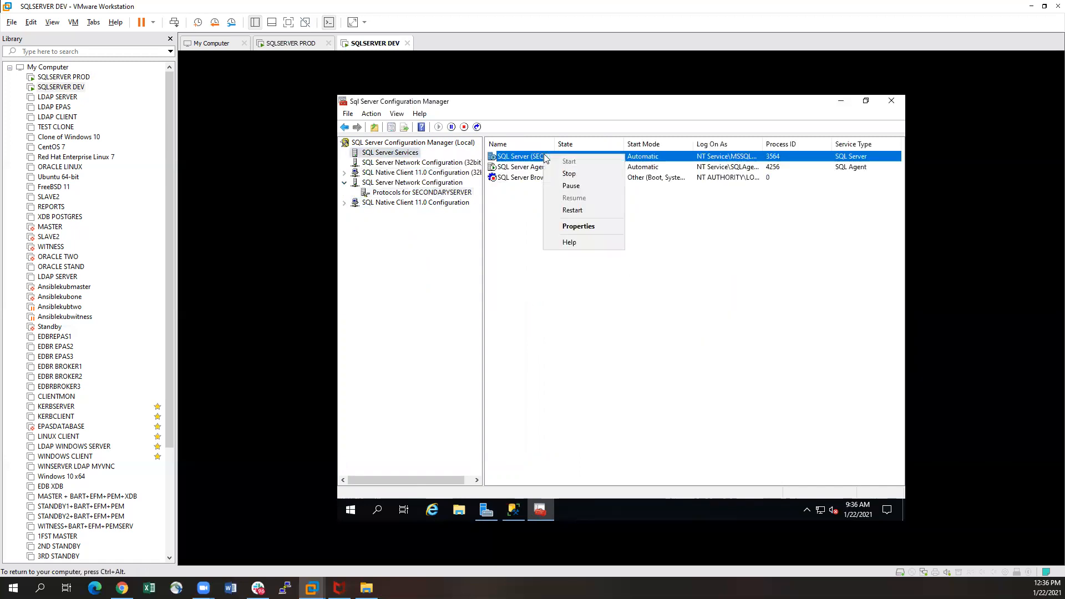
{"action": "left_click", "coordinate": [578, 226]}
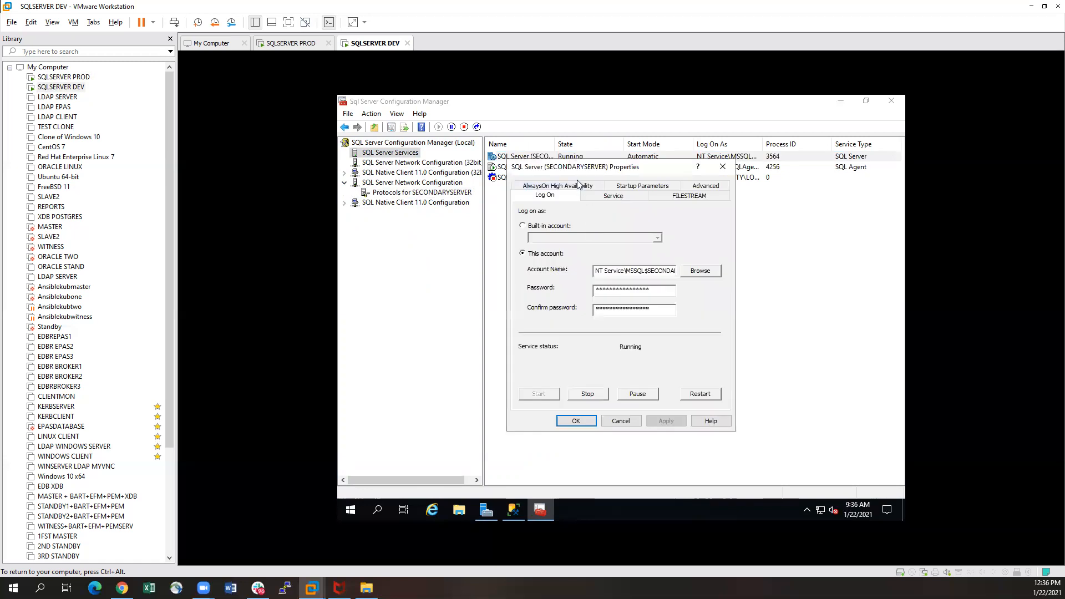
{"action": "left_click", "coordinate": [549, 188]}
{"action": "left_click", "coordinate": [529, 245]}
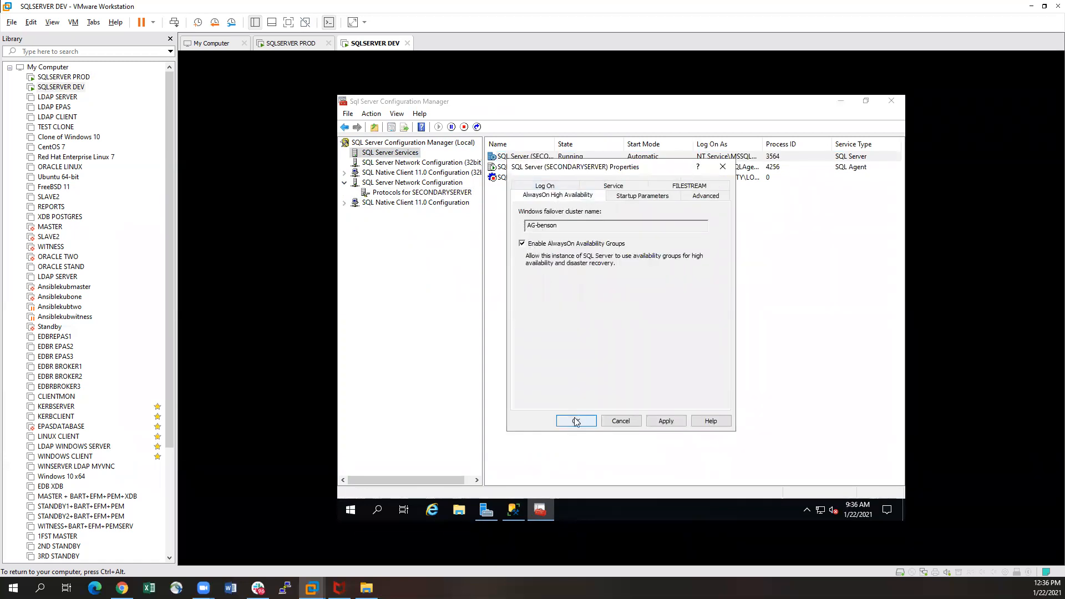
Add the startup parameter -T9532 to the SQL Server (SECONDARYSERVER) service, apply the changes and close its properties.
{"action": "left_click", "coordinate": [635, 198]}
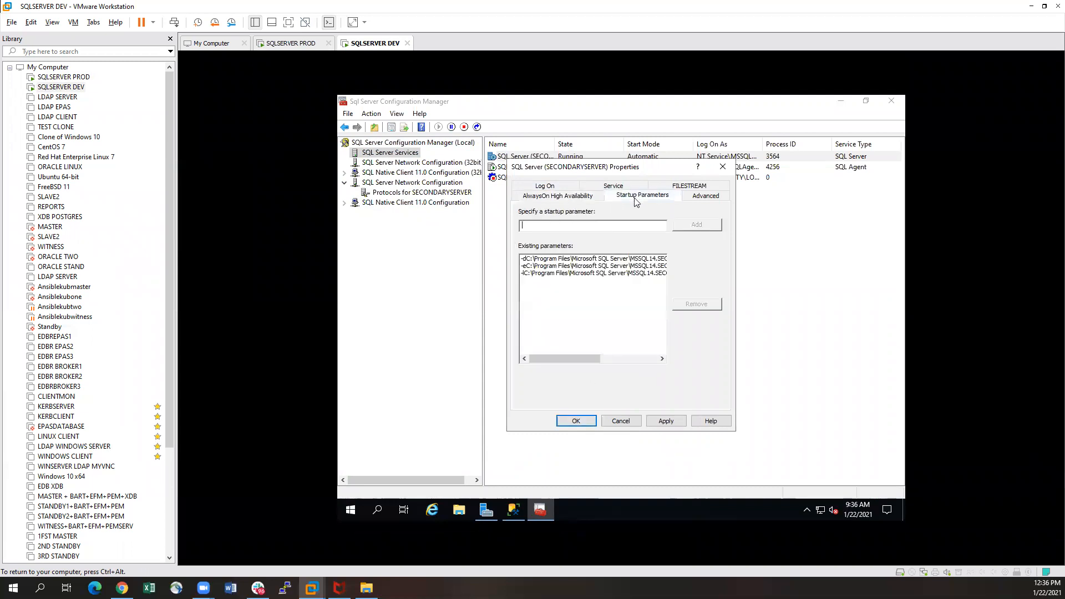
{"action": "type", "text": "-T9532"}
{"action": "left_click", "coordinate": [694, 224]}
{"action": "left_click", "coordinate": [553, 196]}
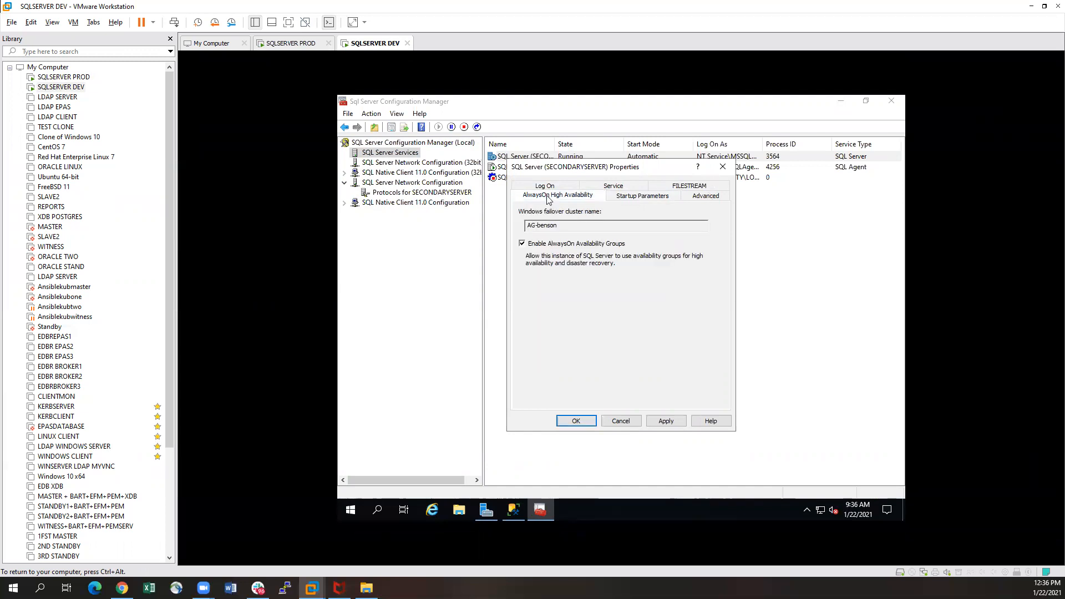
{"action": "left_click", "coordinate": [666, 421]}
{"action": "left_click", "coordinate": [700, 344]}
{"action": "left_click", "coordinate": [707, 343]}
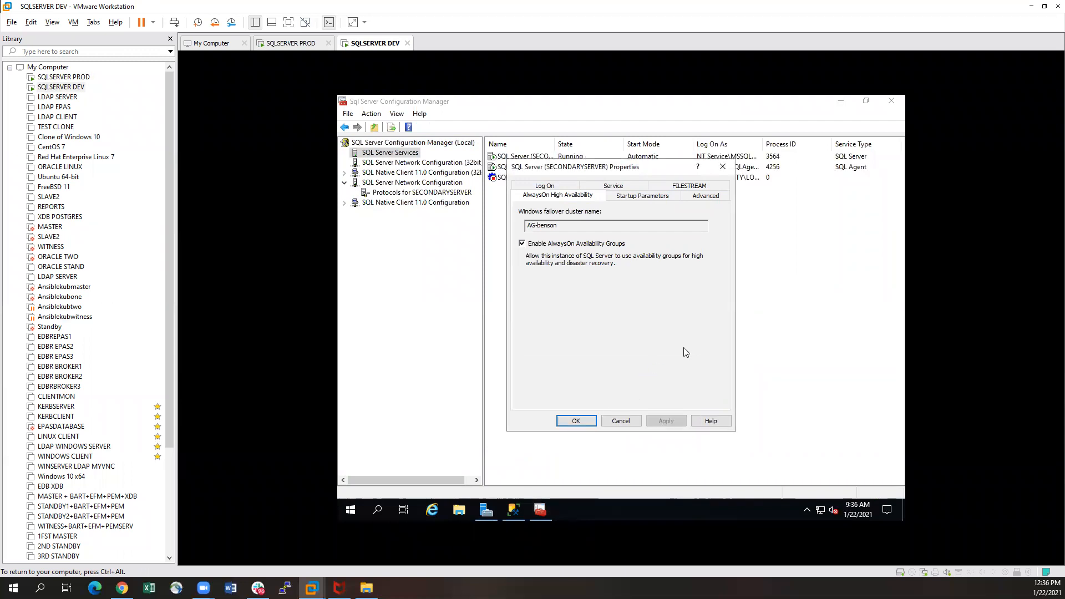
{"action": "left_click", "coordinate": [577, 422]}
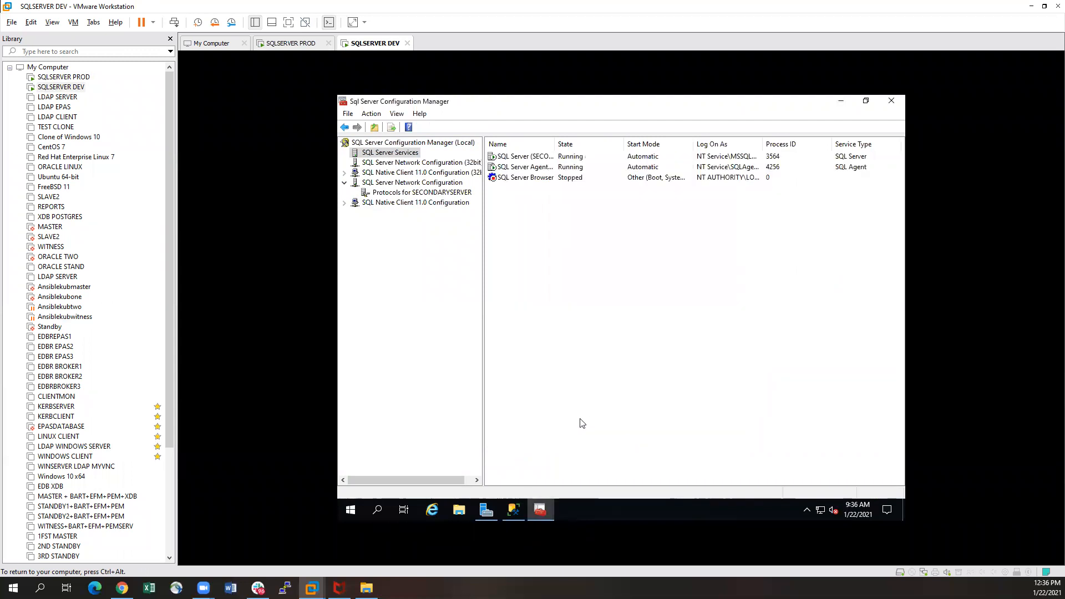
Restart the SQL Server (SECONDARYSERVER) service so the AlwaysOn and startup parameter changes take effect.
{"action": "right_click", "coordinate": [555, 233]}
{"action": "left_click", "coordinate": [577, 240]}
{"action": "right_click", "coordinate": [572, 157]}
{"action": "left_click", "coordinate": [604, 212]}
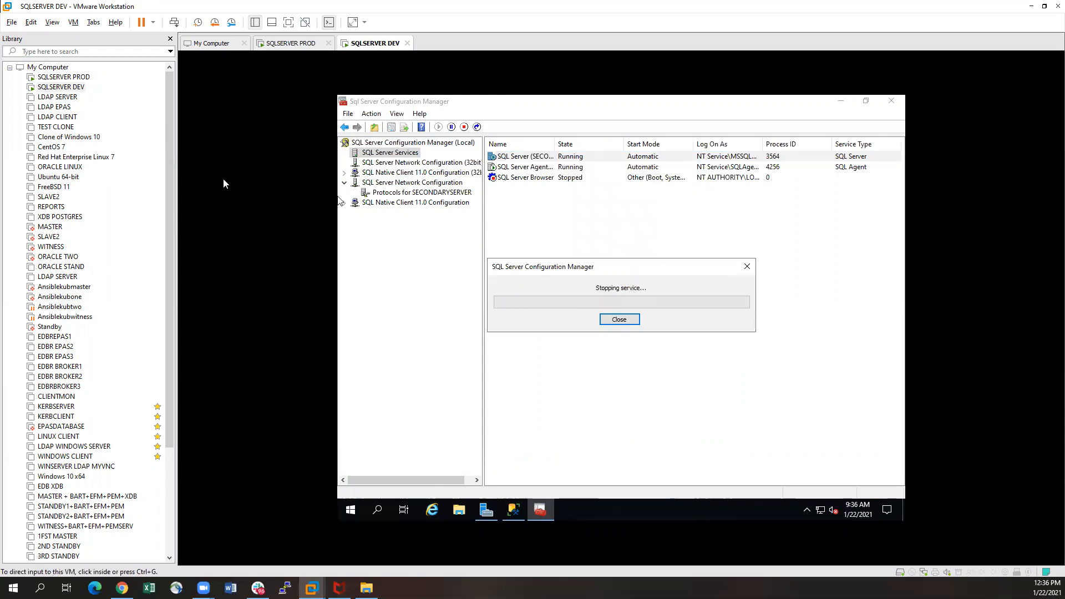
Switch to the SQLSERVER PROD machine and open the TCP/IP protocol properties for PRIMARYSERVER.
{"action": "left_click", "coordinate": [64, 76]}
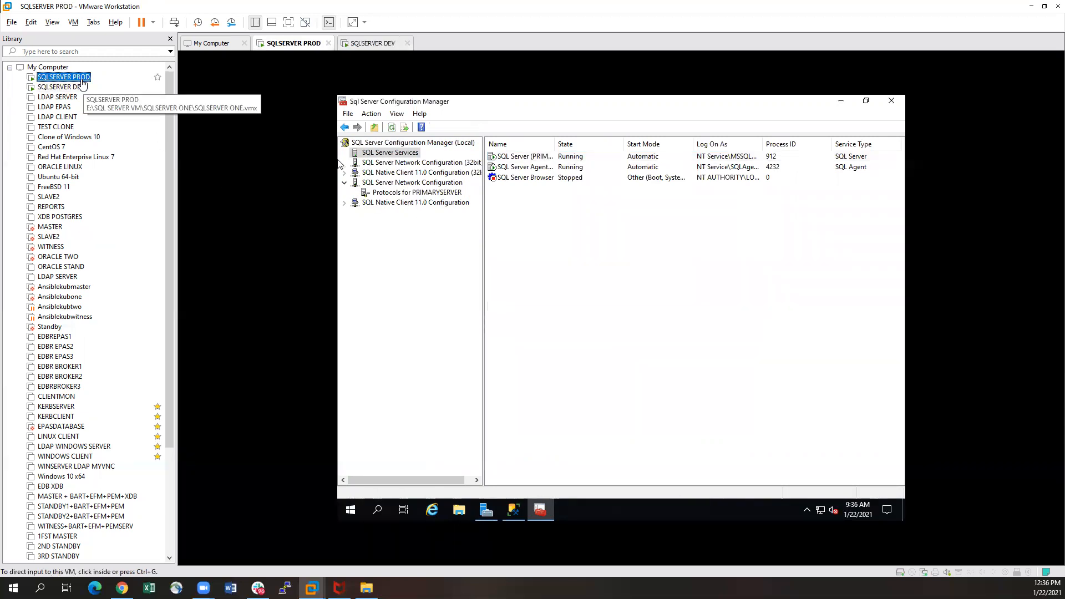
{"action": "left_click", "coordinate": [393, 184]}
{"action": "left_click", "coordinate": [401, 193]}
{"action": "left_click", "coordinate": [566, 179]}
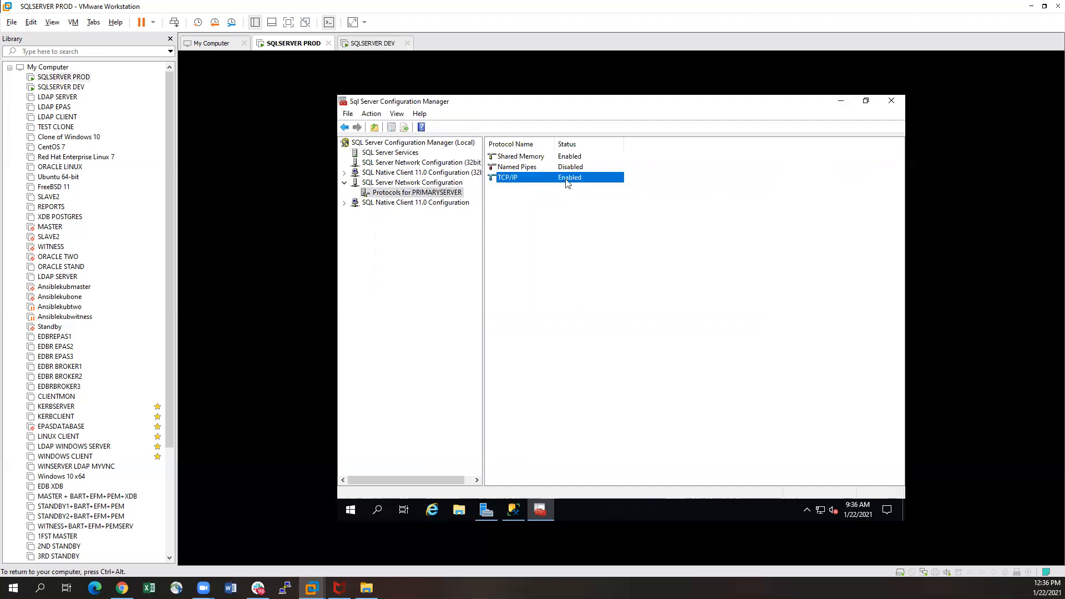
{"action": "right_click", "coordinate": [567, 183]}
{"action": "left_click", "coordinate": [611, 217]}
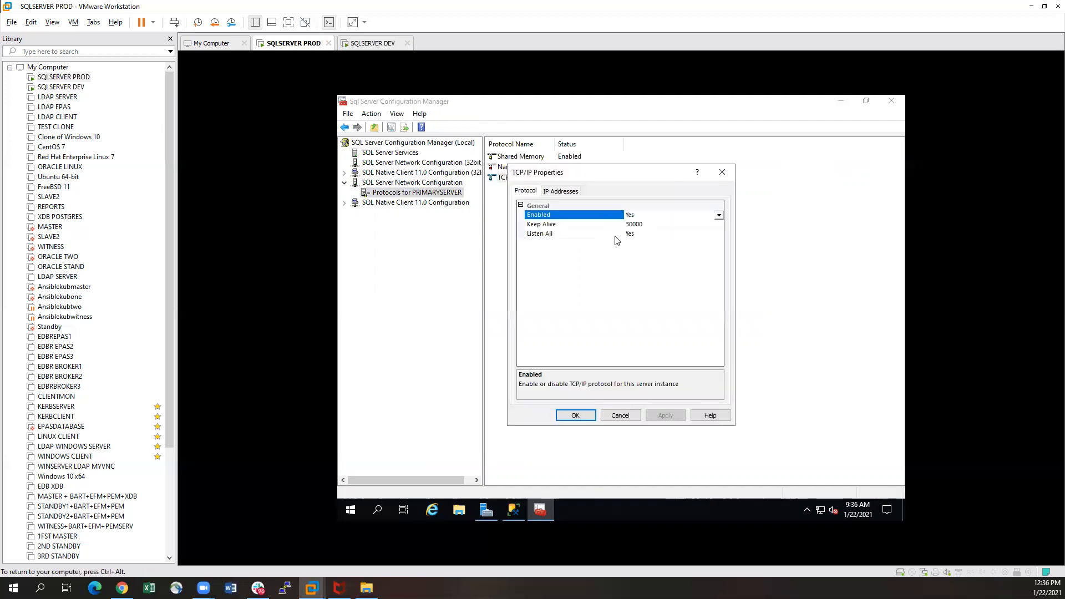
Under IPAll for PRIMARYSERVER, set TCP Dynamic Ports to 0 and TCP Port to 1433, and save the TCP/IP properties.
{"action": "left_click", "coordinate": [572, 191]}
{"action": "scroll", "coordinate": [653, 298], "scroll_direction": "down", "scroll_amount": 10}
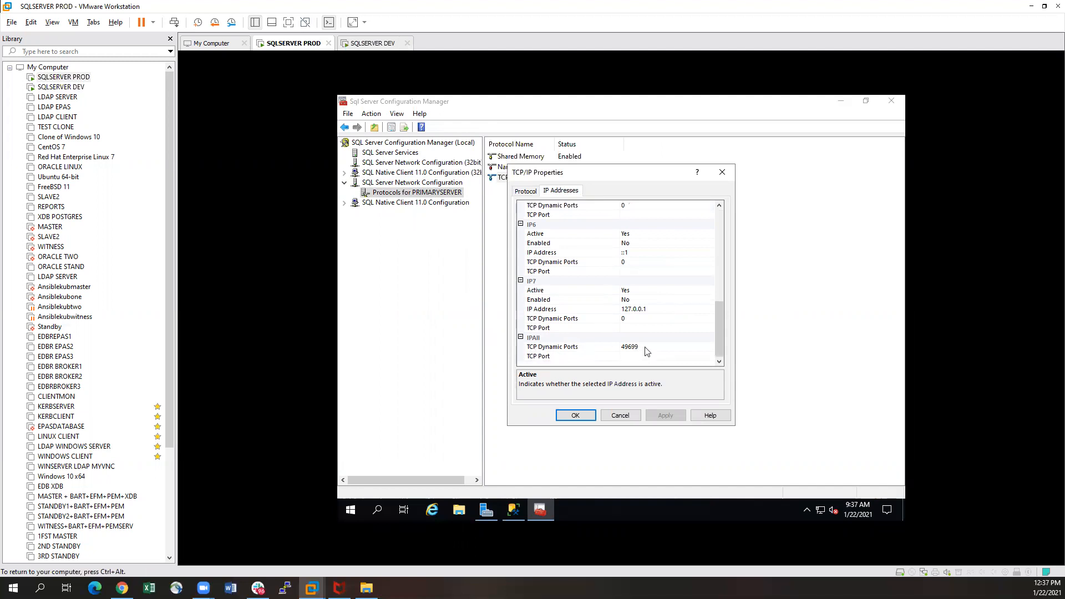
{"action": "left_click", "coordinate": [630, 347]}
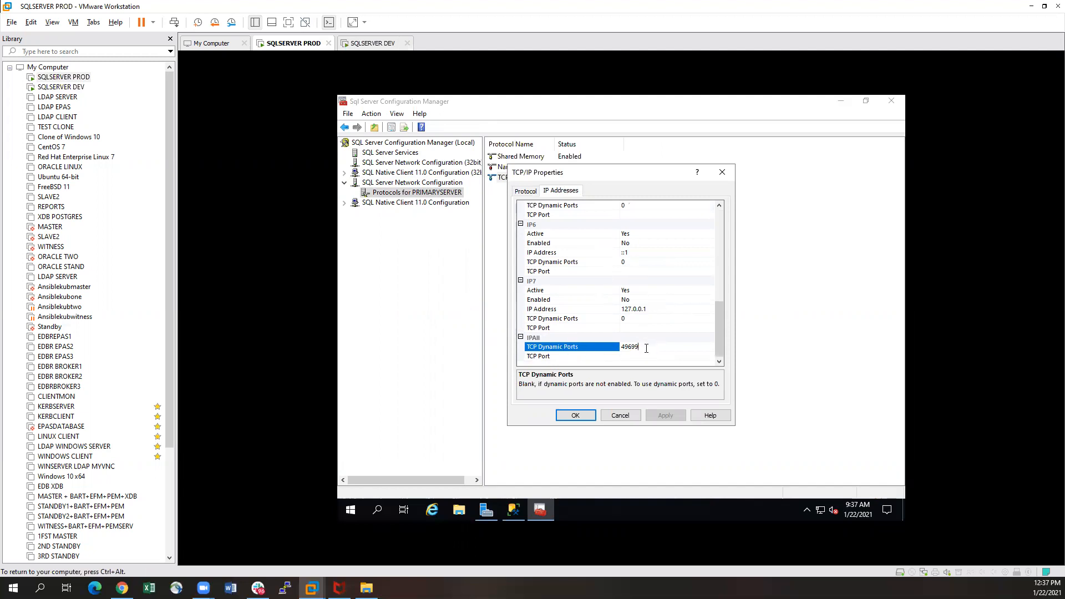
{"action": "key", "text": "BackSpace"}
{"action": "key", "text": "BackSpace"}
{"action": "key", "text": "BackSpace"}
{"action": "left_click", "coordinate": [626, 356]}
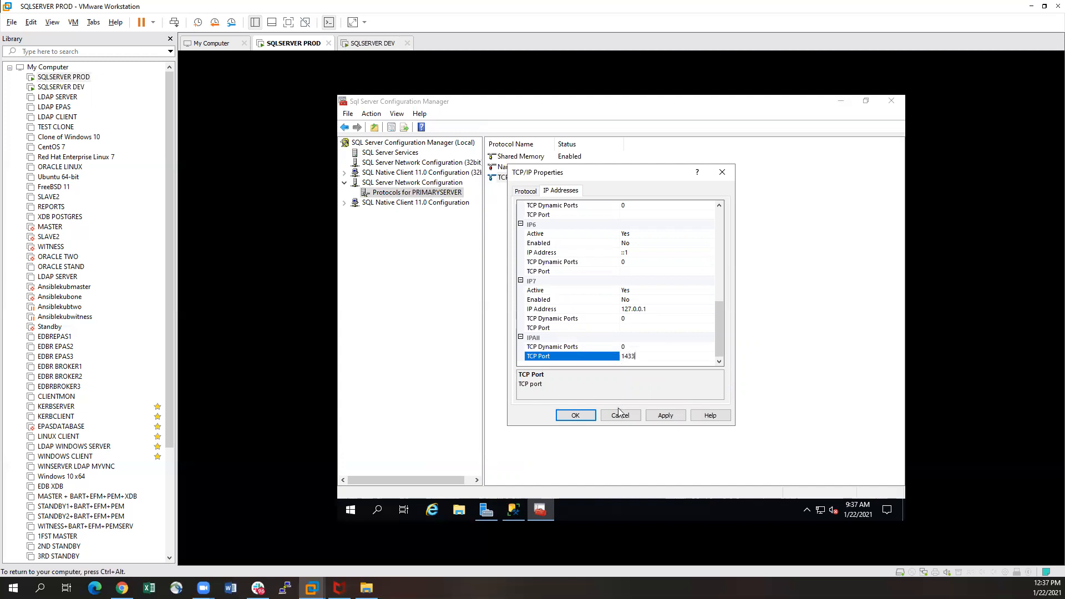
{"action": "left_click", "coordinate": [666, 416]}
{"action": "left_click", "coordinate": [715, 344]}
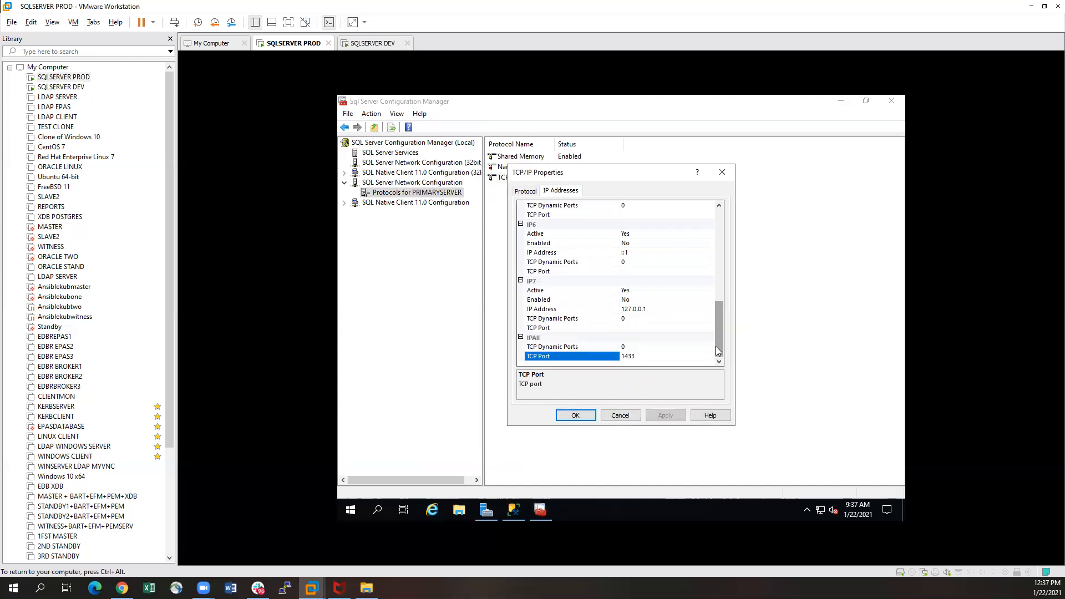
{"action": "left_click", "coordinate": [577, 416]}
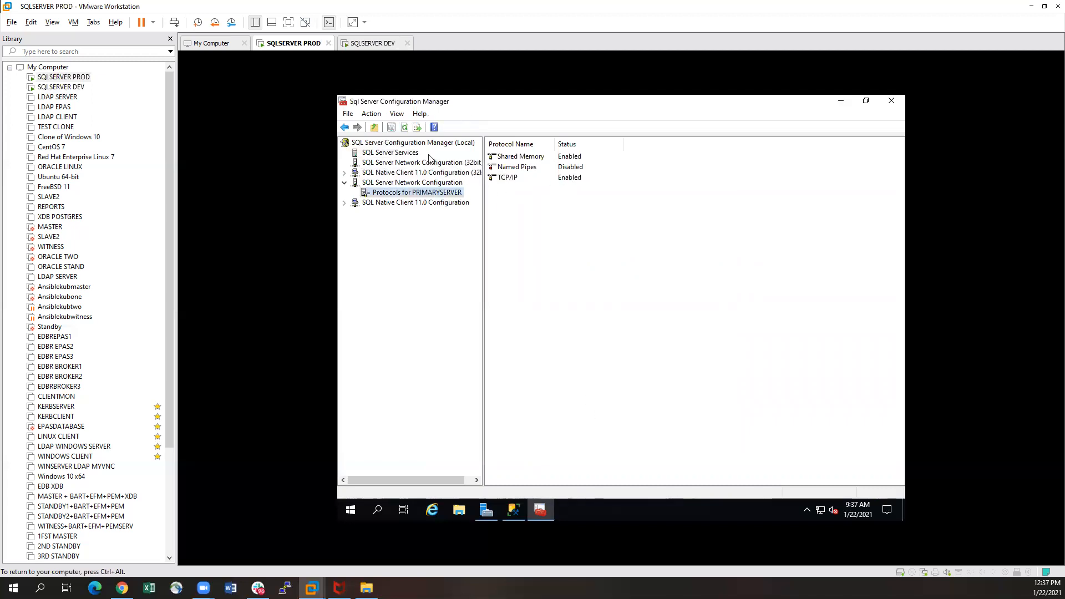
Restart the SQL Server (PRIMARYSERVER) service to load the new port settings.
{"action": "left_click", "coordinate": [407, 155]}
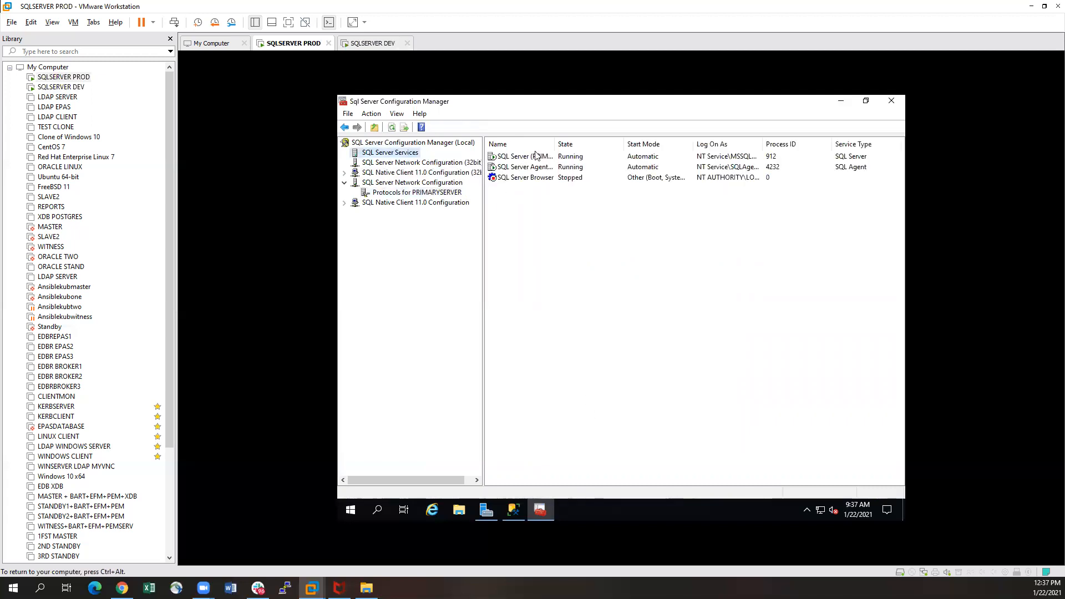
{"action": "right_click", "coordinate": [556, 155]}
{"action": "left_click", "coordinate": [589, 215]}
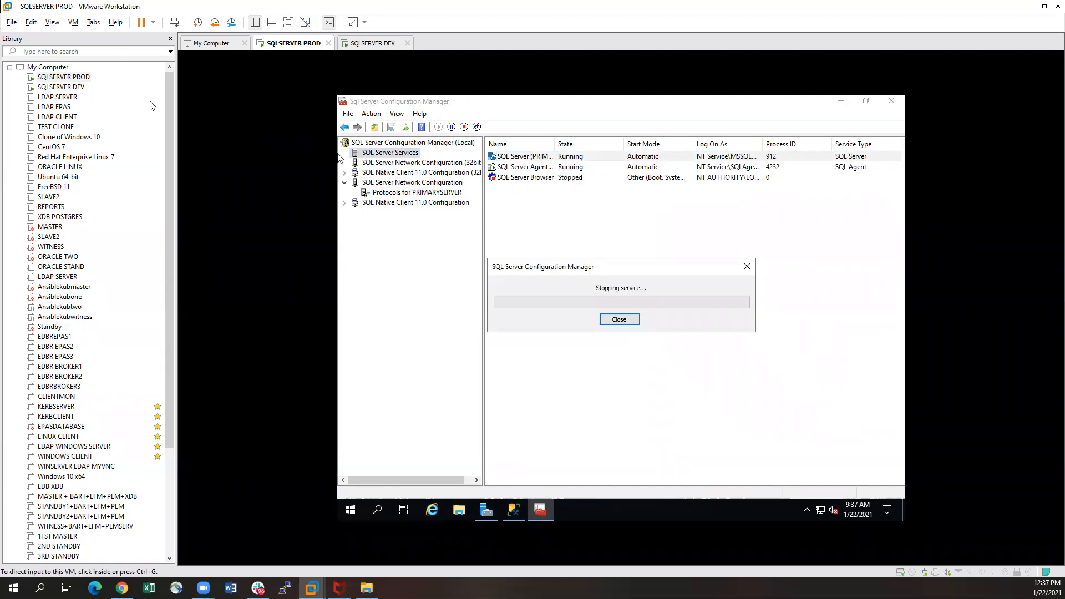
Switch to the SQLSERVER DEV machine and open the TCP/IP protocol properties for SECONDARYSERVER.
{"action": "left_click", "coordinate": [61, 87]}
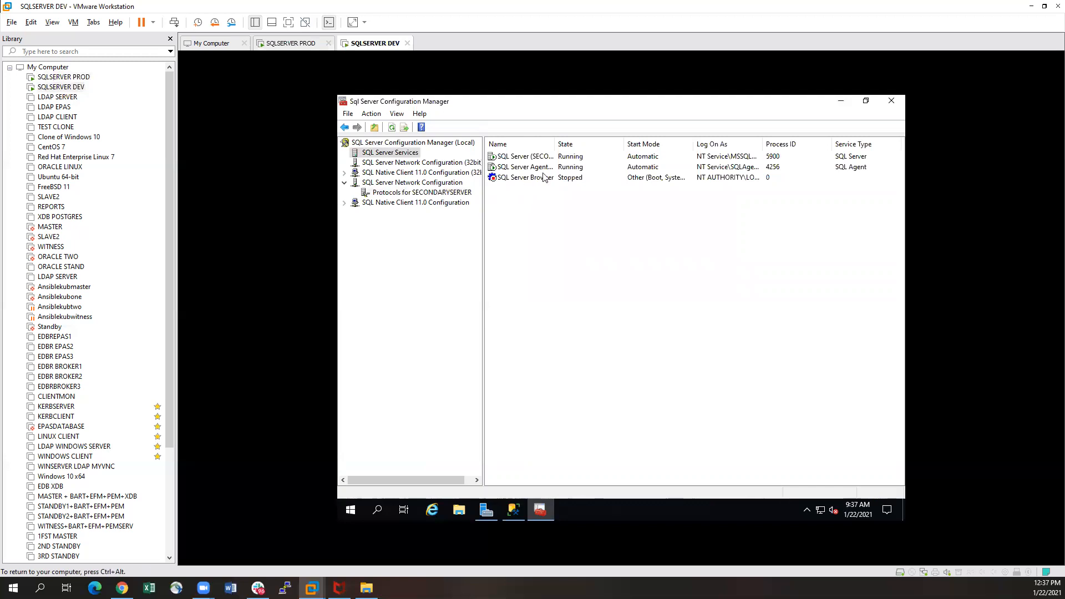
{"action": "left_click", "coordinate": [388, 193]}
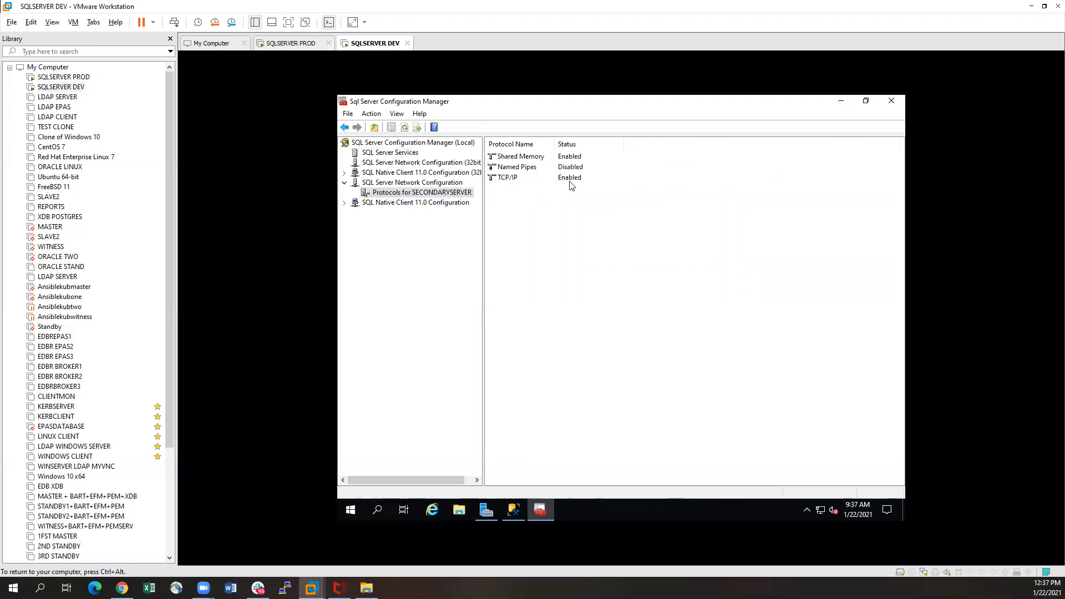
{"action": "left_click", "coordinate": [570, 180]}
{"action": "right_click", "coordinate": [570, 179]}
{"action": "left_click", "coordinate": [609, 220]}
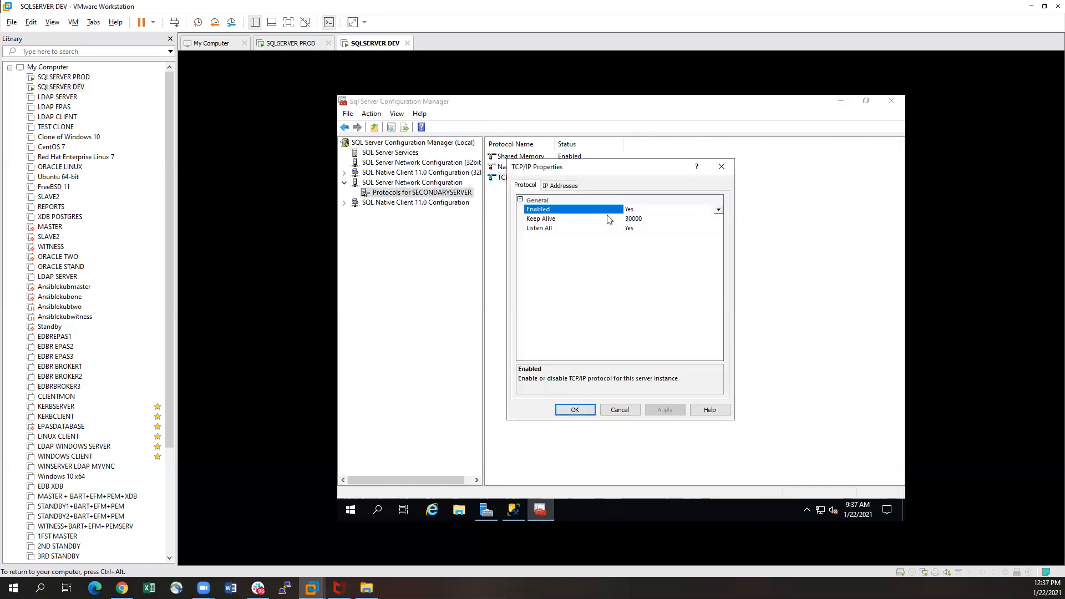
Under IPAll for SECONDARYSERVER, set TCP Dynamic Ports to 0 and TCP Port to 1433, and save the TCP/IP properties.
{"action": "left_click", "coordinate": [558, 187]}
{"action": "scroll", "coordinate": [660, 311], "scroll_direction": "down", "scroll_amount": 8}
{"action": "left_click", "coordinate": [651, 341]}
{"action": "key", "text": "BackSpace"}
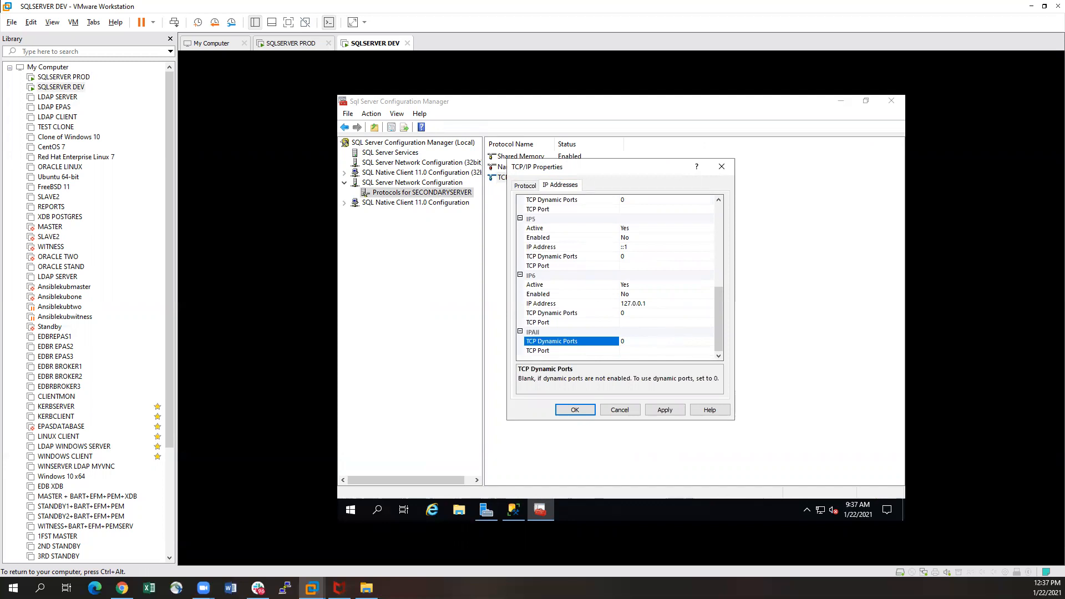
{"action": "left_click", "coordinate": [625, 350]}
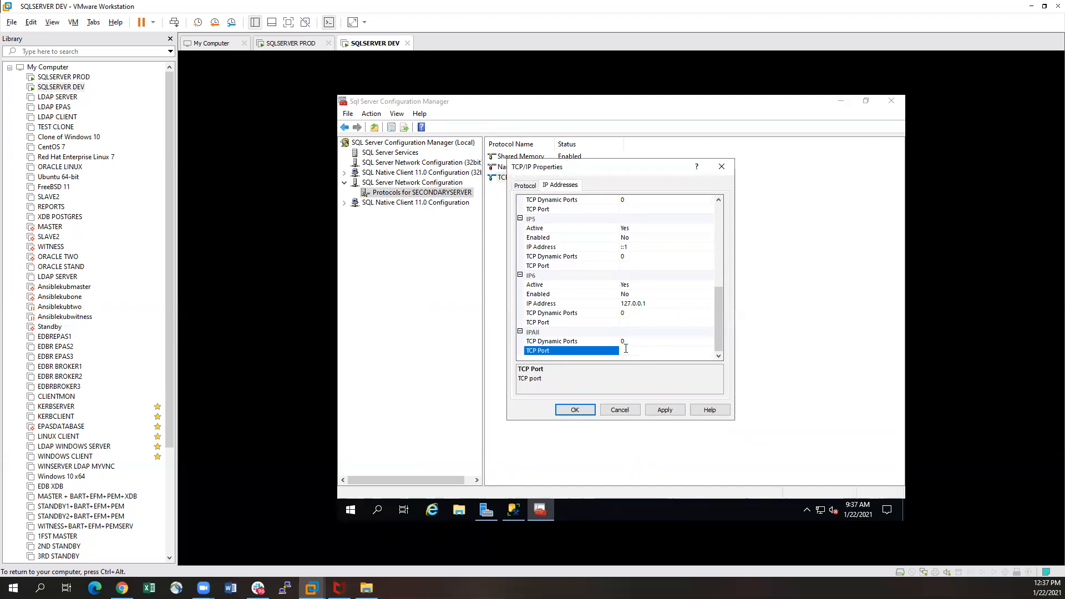
{"action": "type", "text": "1433"}
{"action": "left_click", "coordinate": [662, 410]}
{"action": "left_click", "coordinate": [712, 348]}
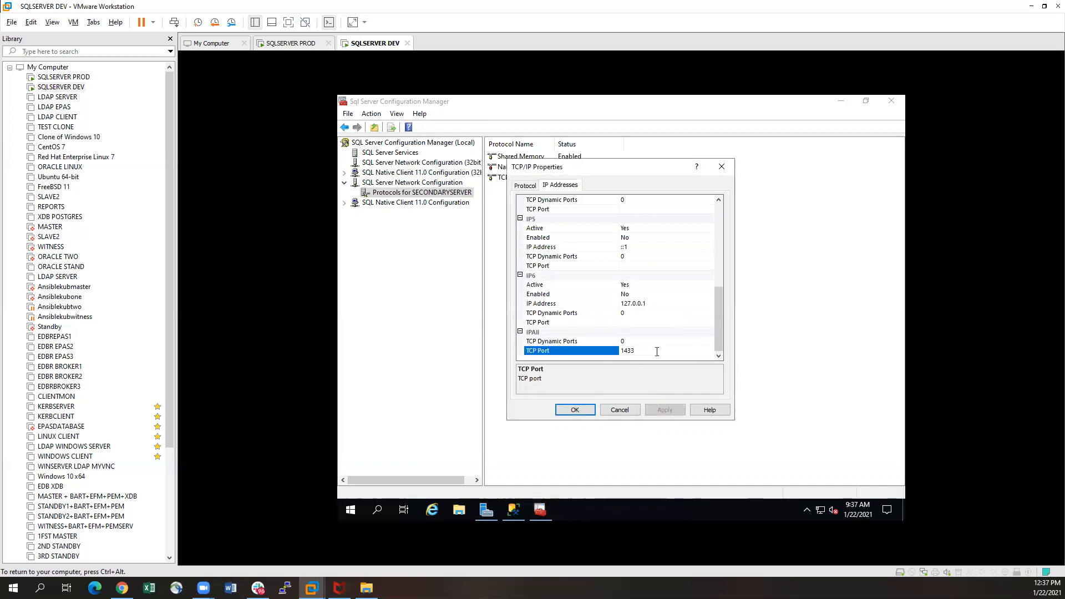
{"action": "left_click", "coordinate": [588, 411]}
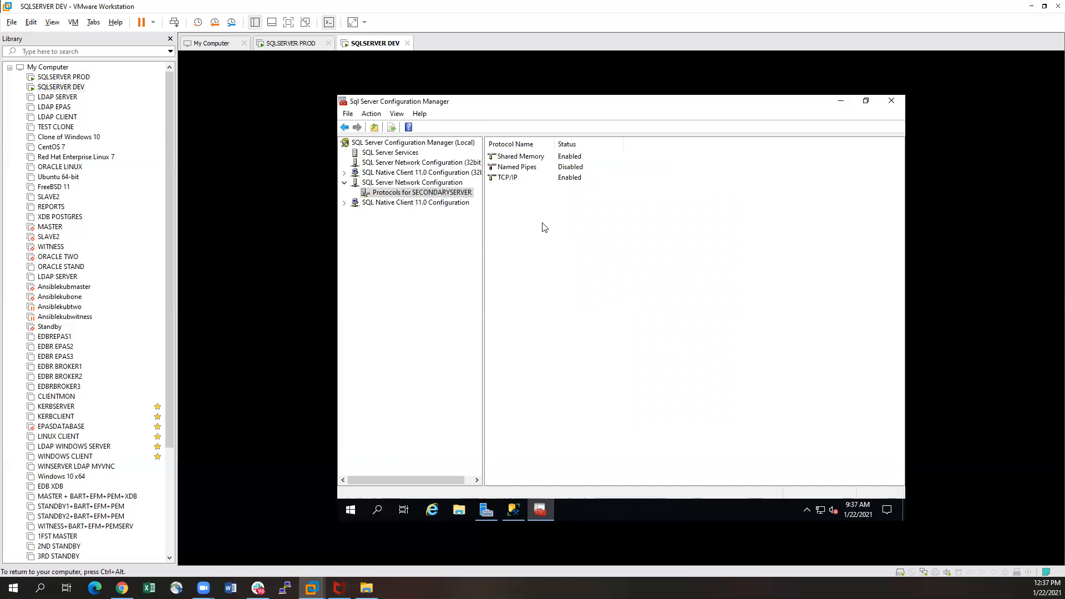
Restart the SQL Server (SECONDARYSERVER) service to load the new port settings.
{"action": "left_click", "coordinate": [393, 153]}
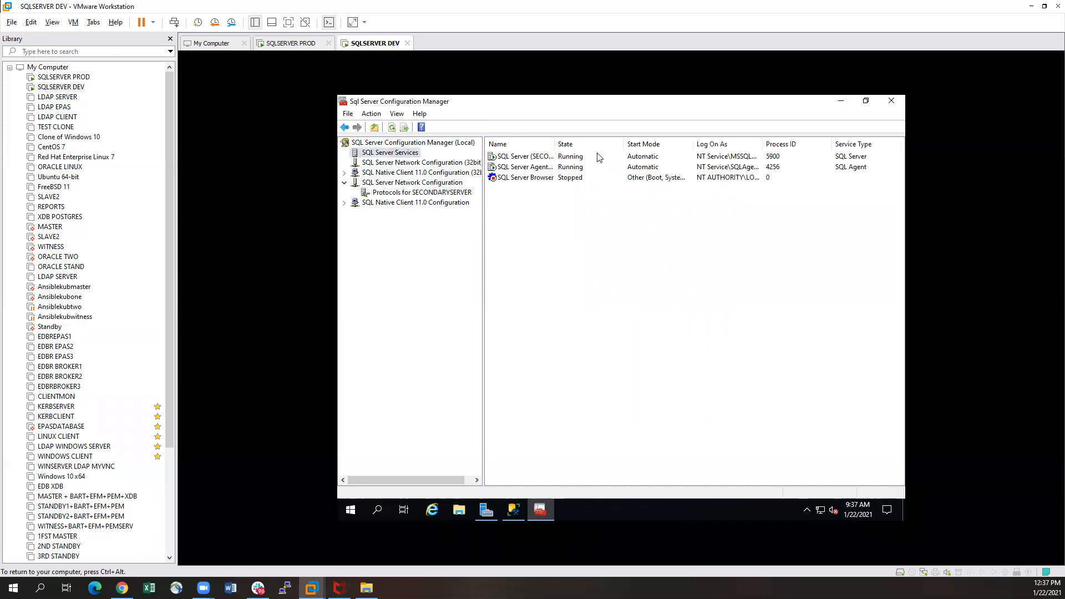
{"action": "right_click", "coordinate": [597, 155]}
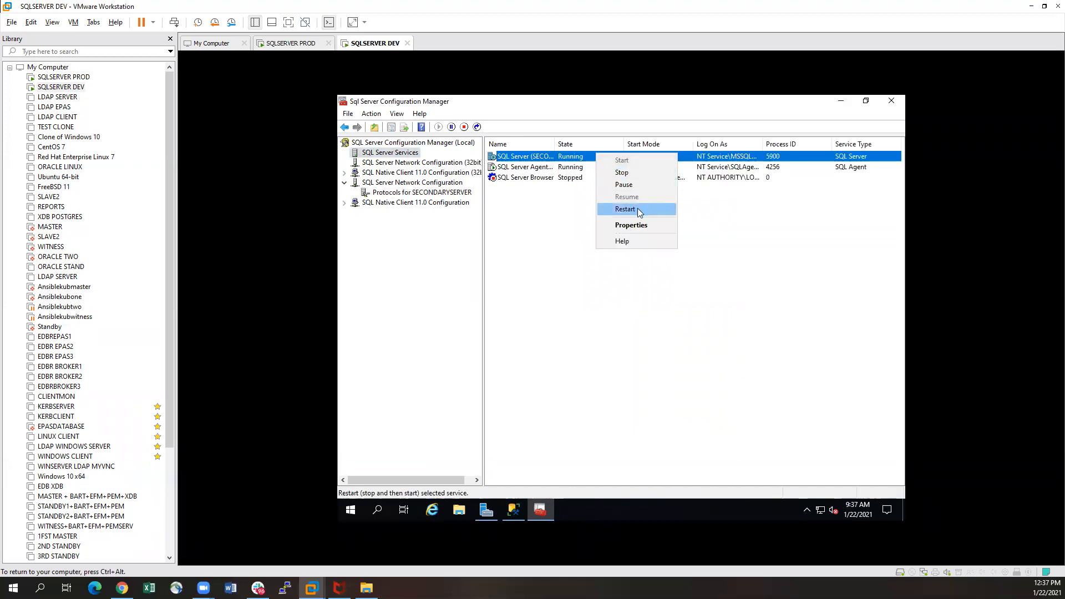
{"action": "left_click", "coordinate": [638, 210]}
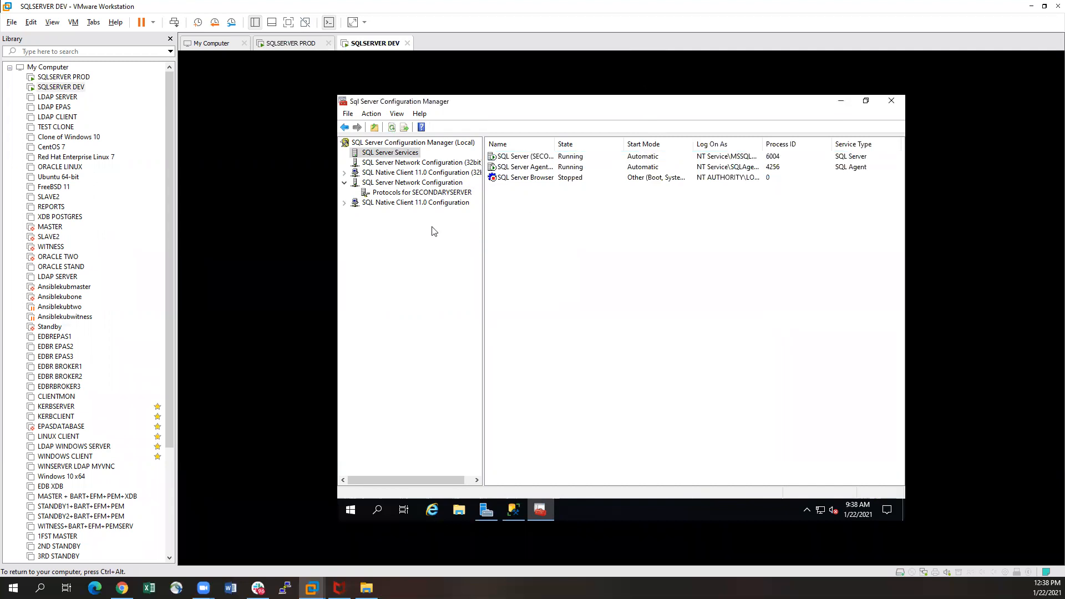
Return to the SQLSERVER PROD machine and leave Configuration Manager for SQL Server Management Studio.
{"action": "left_click", "coordinate": [65, 79]}
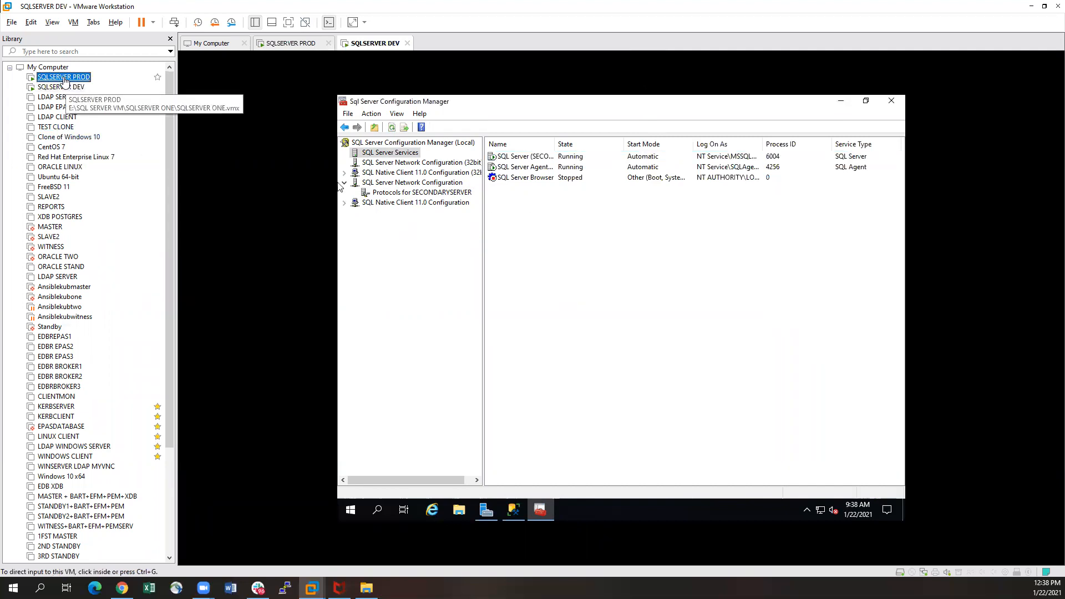
{"action": "left_click", "coordinate": [447, 252]}
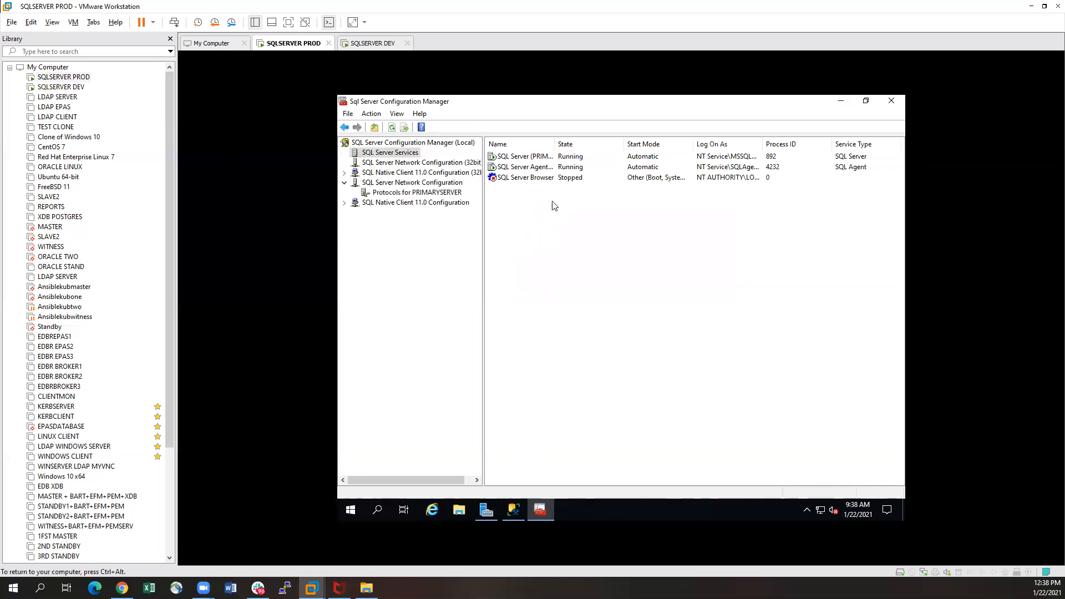
{"action": "left_click", "coordinate": [892, 101]}
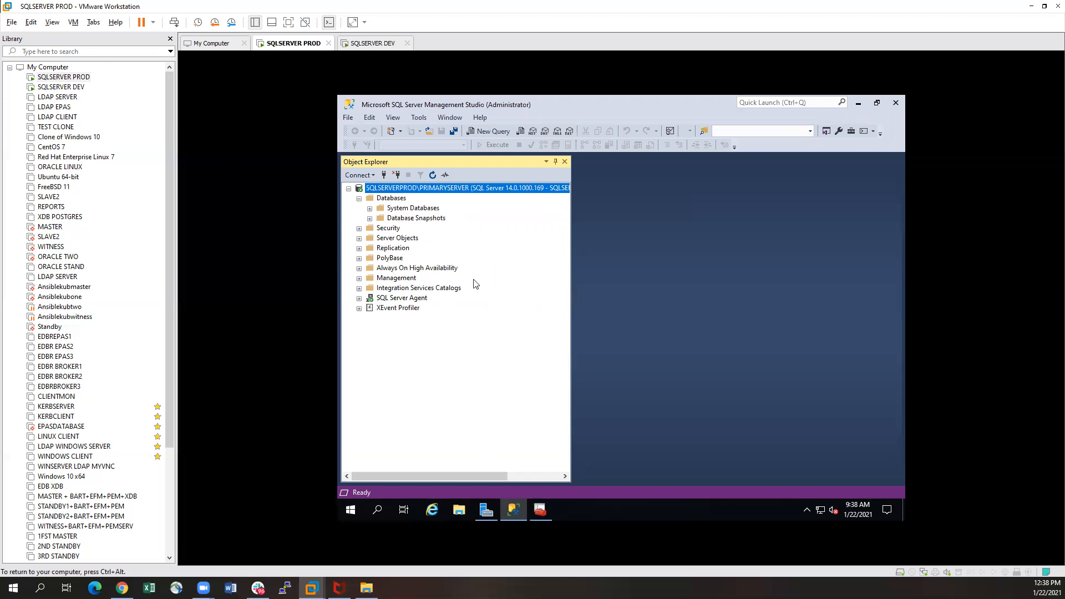
Start a new login named produser on PRIMARYSERVER with SQL Server authentication, and enter and confirm its password.
{"action": "left_click", "coordinate": [359, 228]}
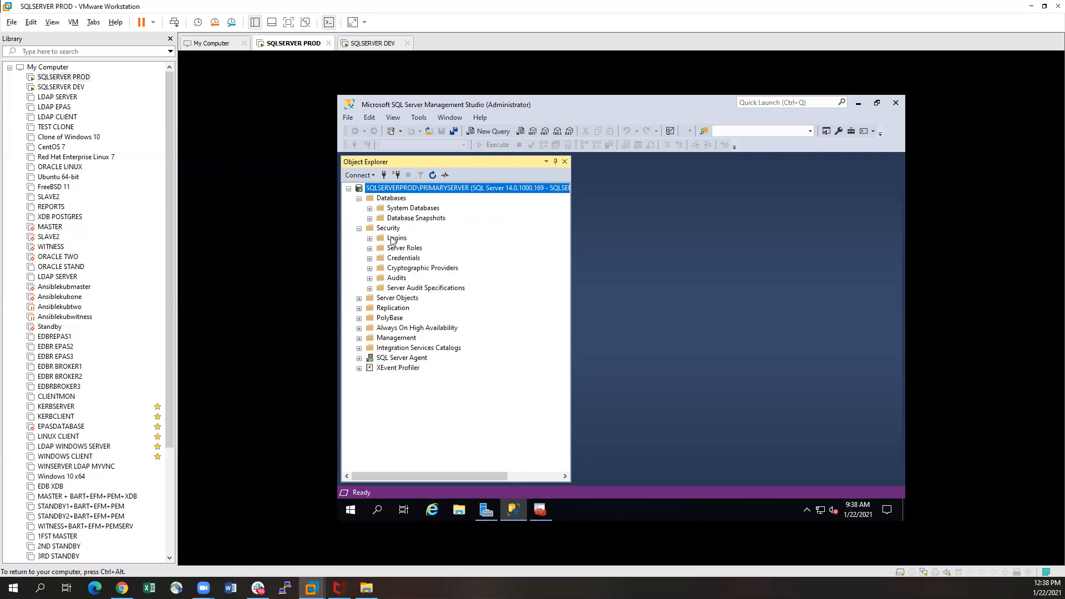
{"action": "right_click", "coordinate": [402, 240]}
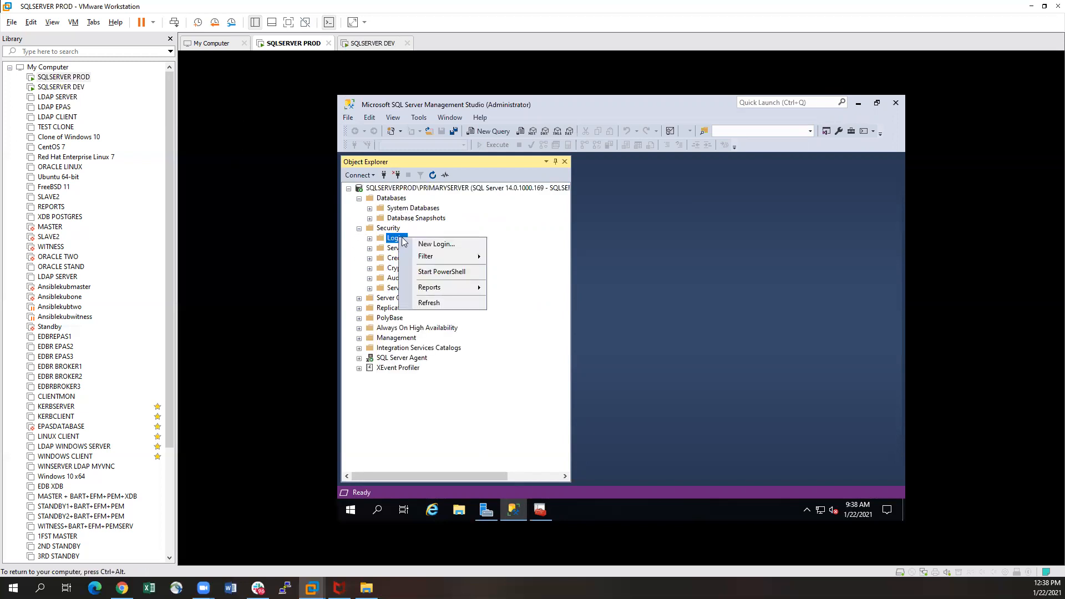
{"action": "left_click", "coordinate": [452, 244]}
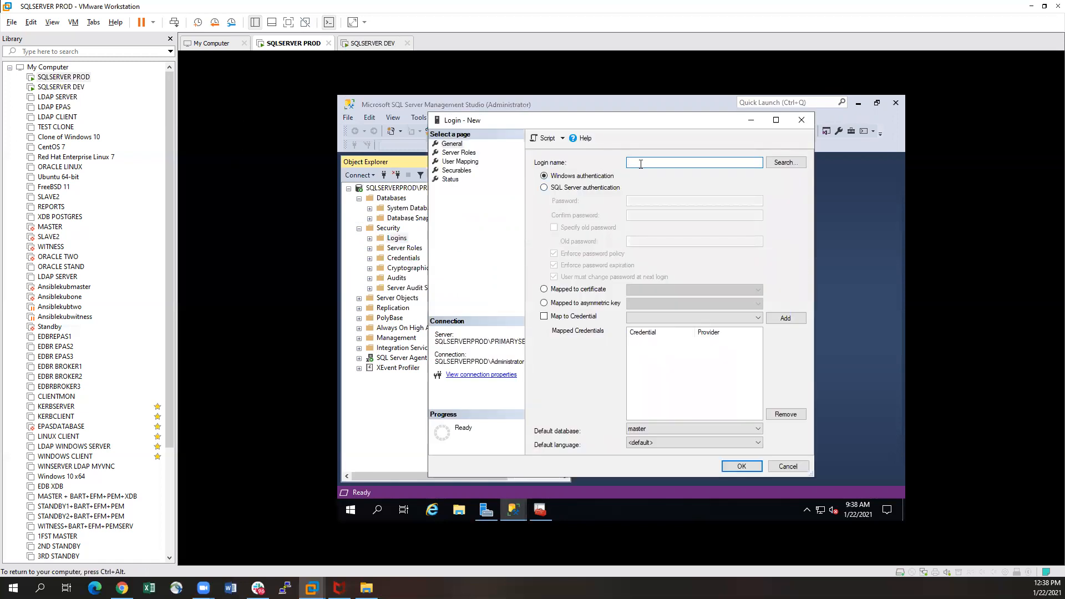
{"action": "left_click", "coordinate": [546, 189]}
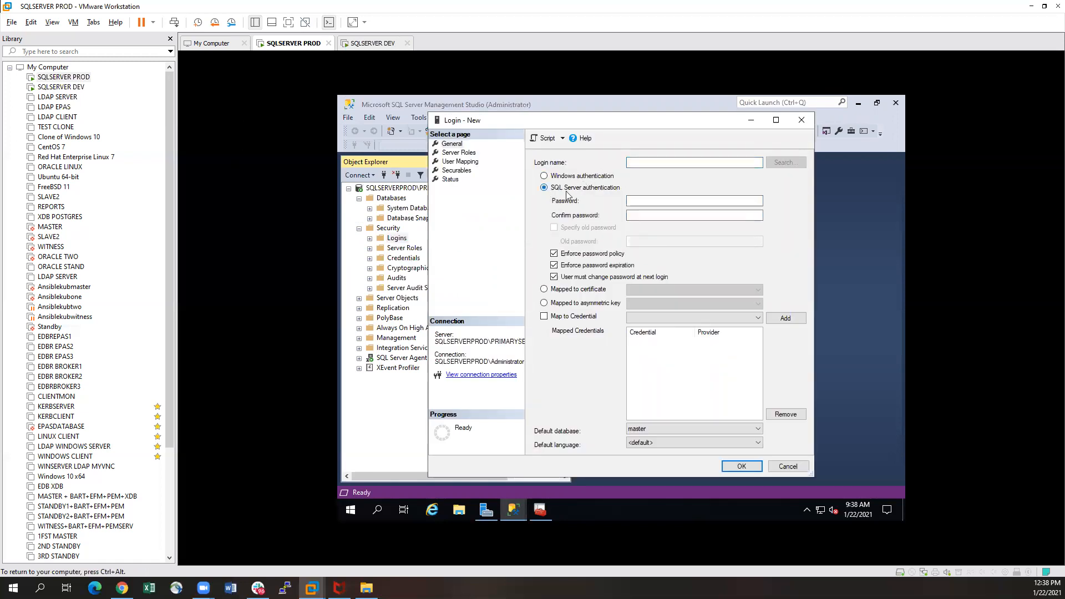
{"action": "left_click", "coordinate": [639, 166]}
{"action": "left_click", "coordinate": [639, 166]}
{"action": "left_click", "coordinate": [640, 200]}
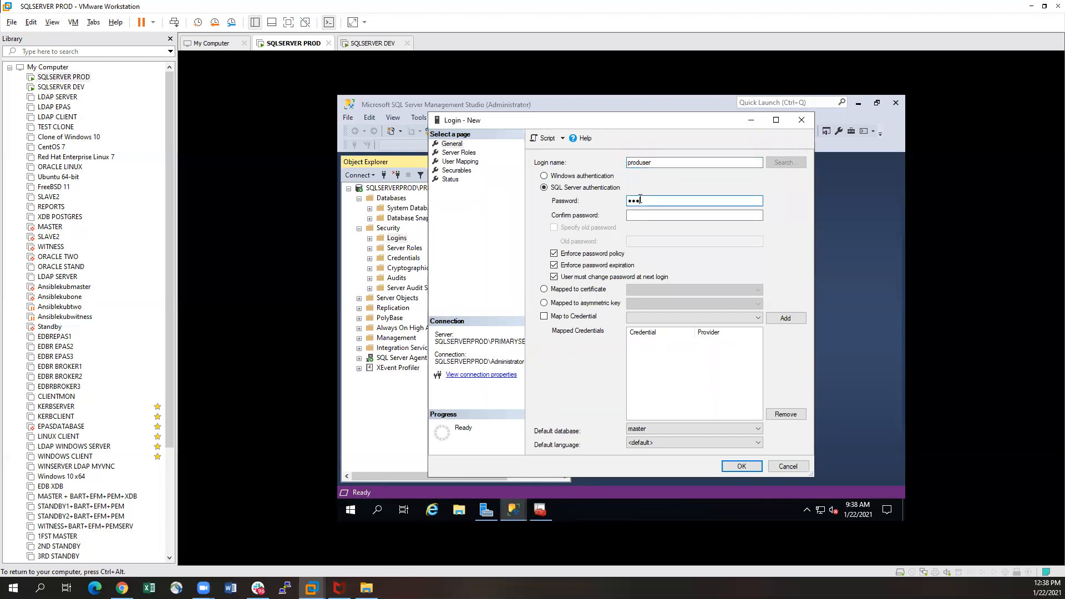
{"action": "left_click", "coordinate": [676, 213]}
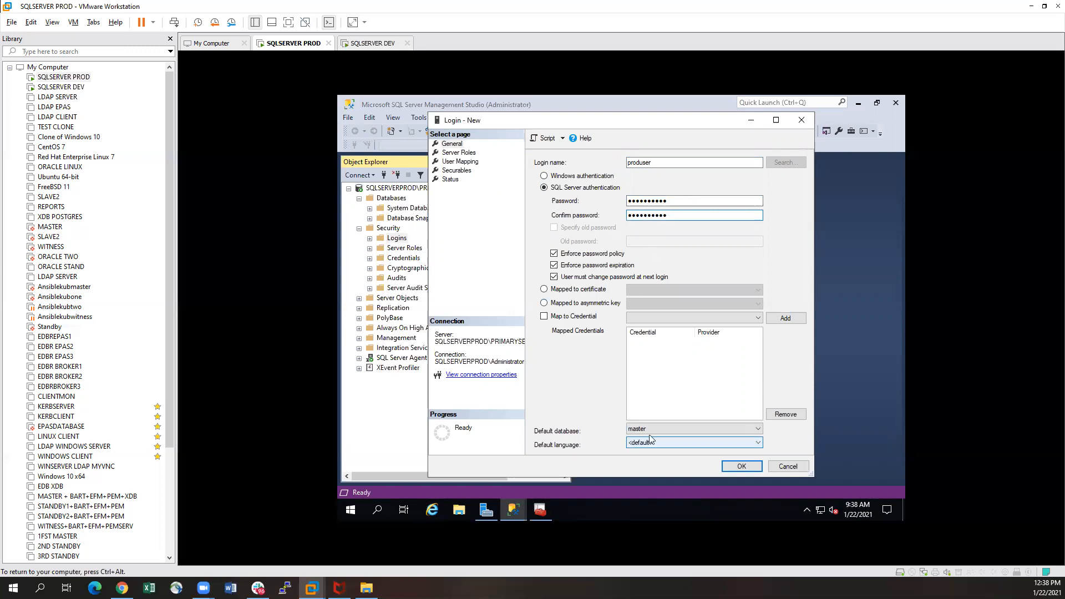
Grant produser the sysadmin server role, check the remaining login pages, create the login and list the logins on PRIMARYSERVER.
{"action": "left_click", "coordinate": [457, 154]}
{"action": "left_click", "coordinate": [539, 263]}
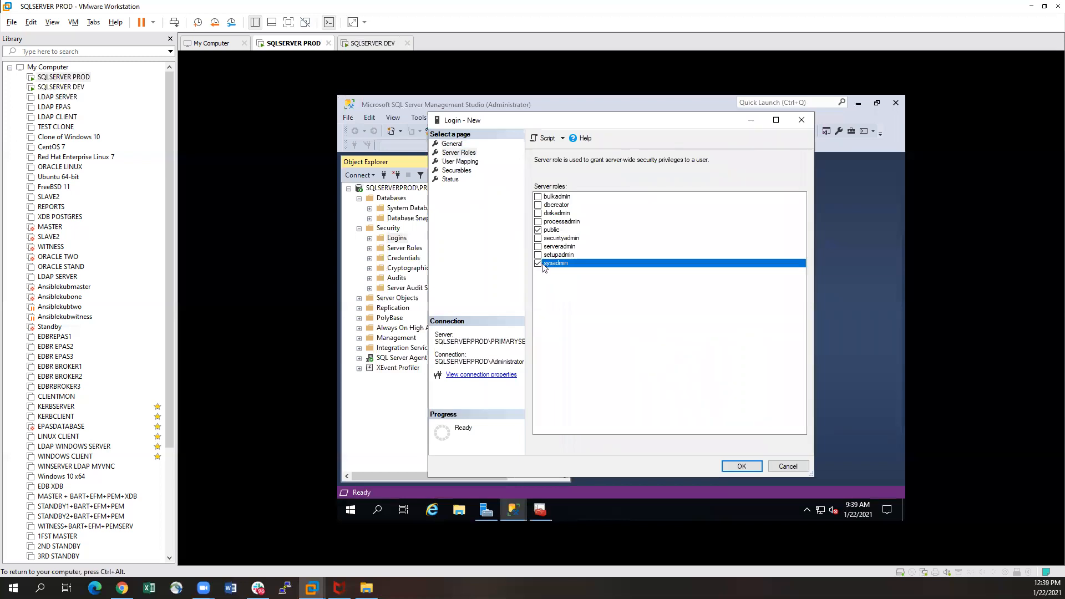
{"action": "left_click", "coordinate": [459, 163]}
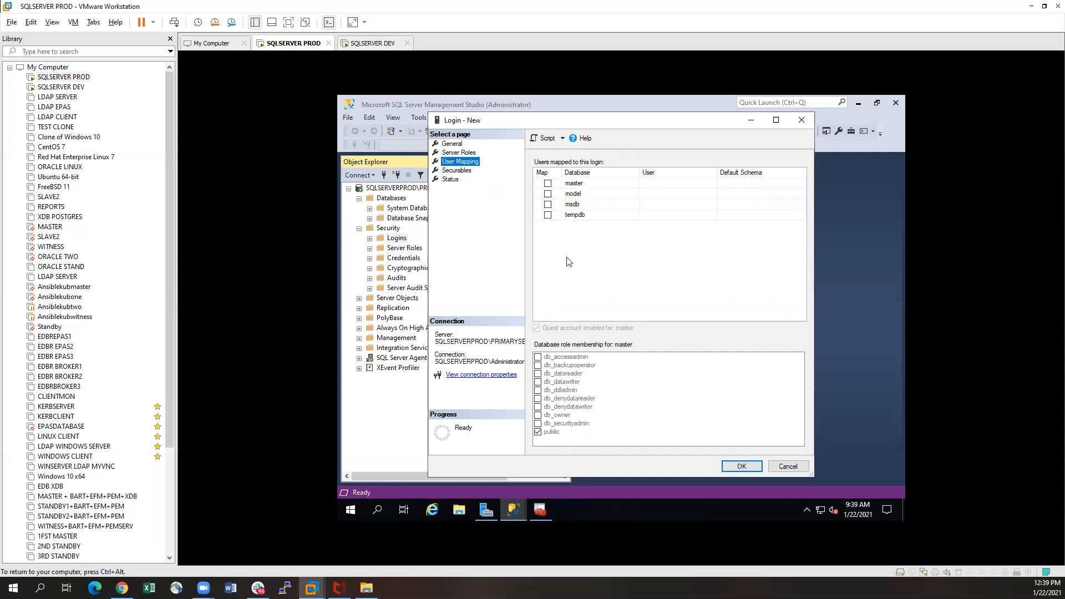
{"action": "left_click", "coordinate": [456, 171]}
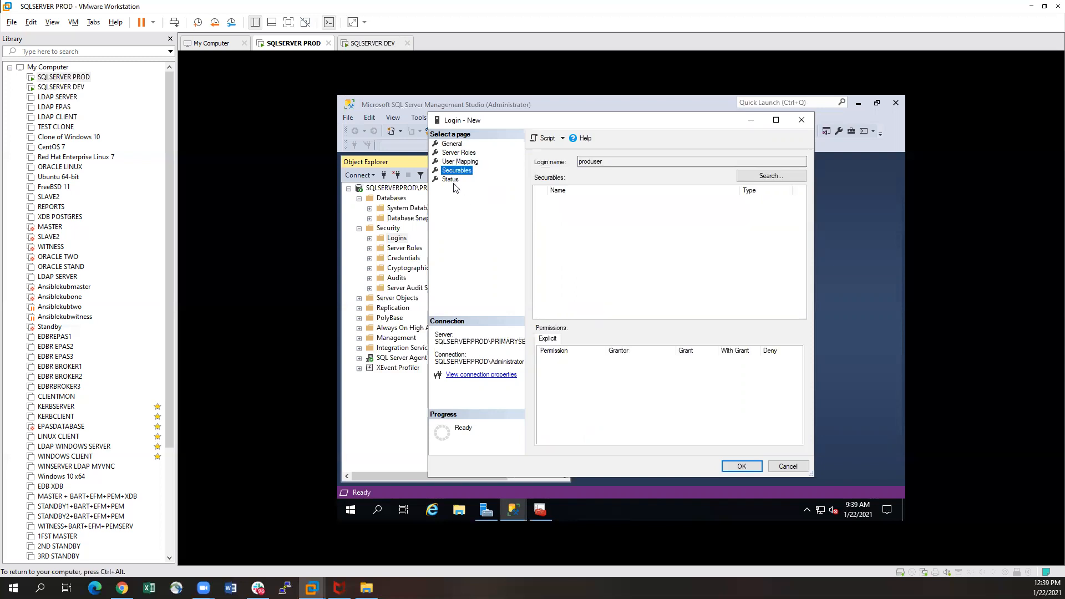
{"action": "left_click", "coordinate": [450, 180]}
{"action": "left_click", "coordinate": [454, 146]}
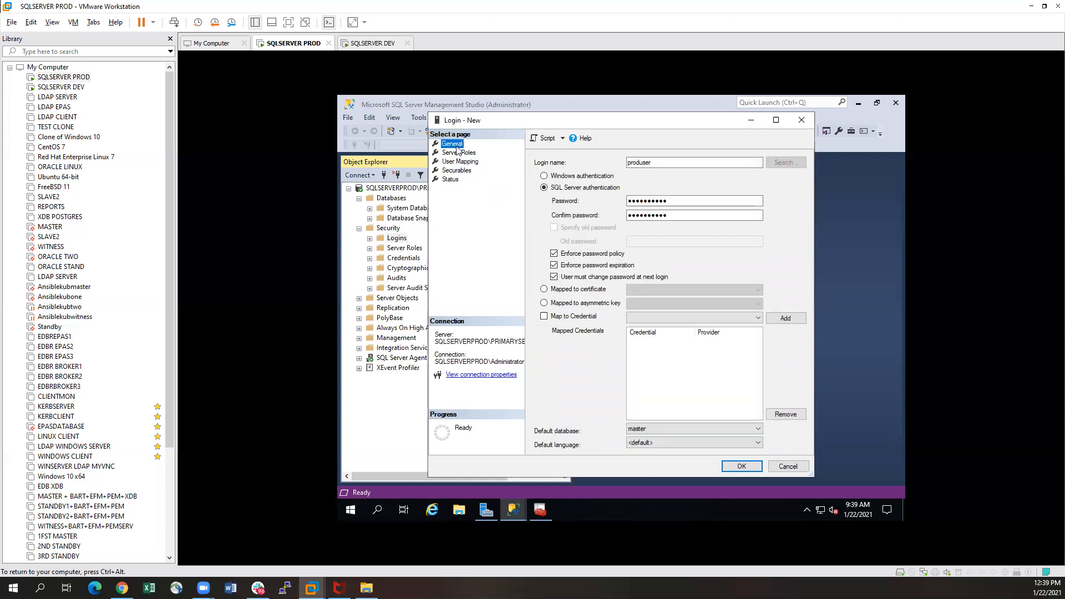
{"action": "left_click", "coordinate": [743, 467]}
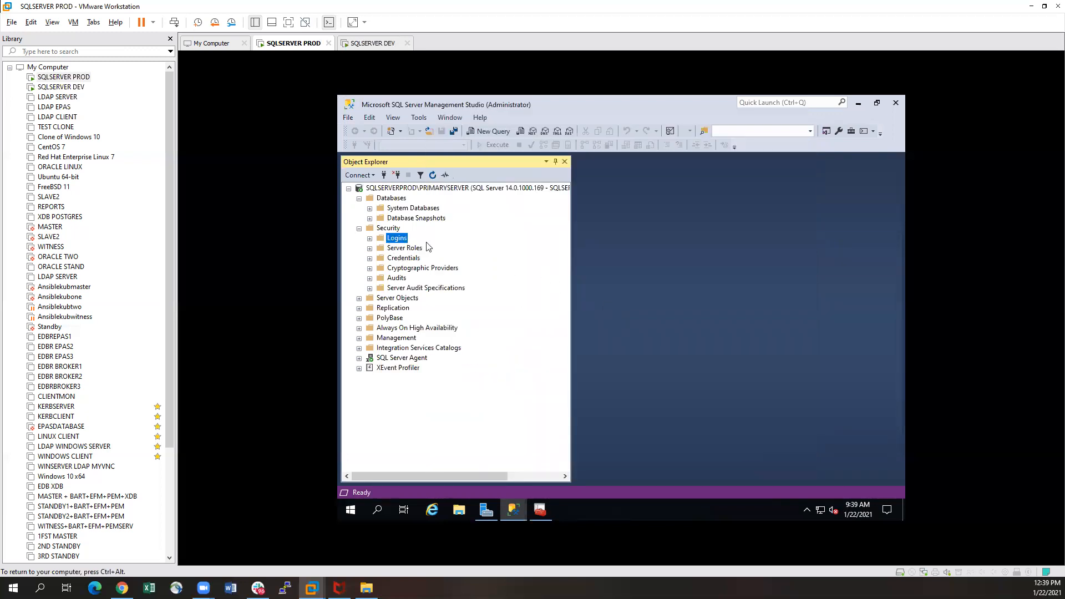
{"action": "left_click", "coordinate": [369, 238]}
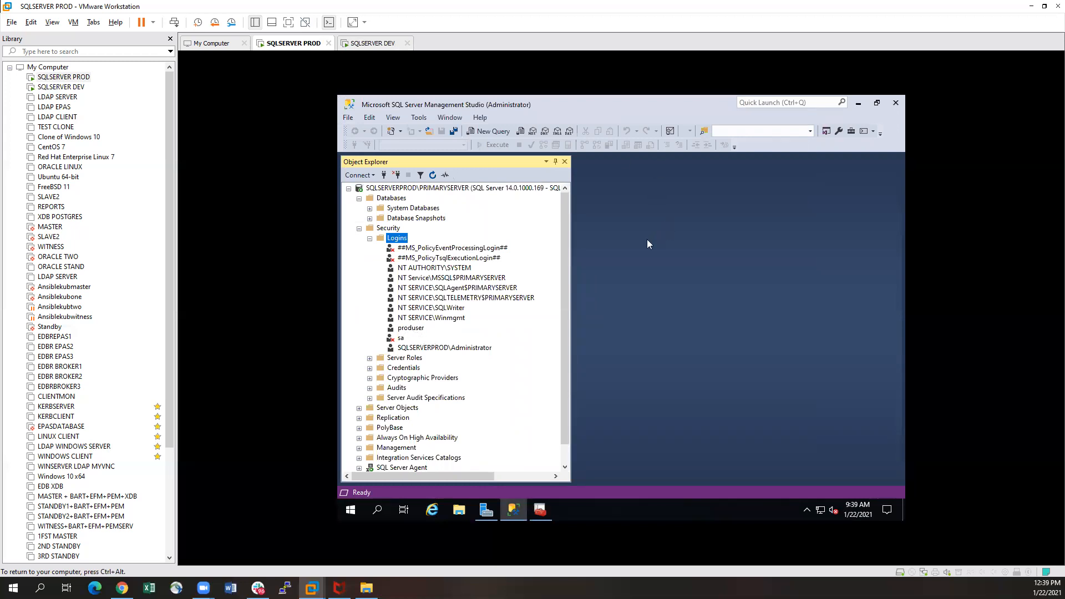
{"action": "mouse_move", "coordinate": [567, 226]}
{"action": "left_mouse_down"}
{"action": "mouse_move", "coordinate": [563, 272]}
{"action": "mouse_move", "coordinate": [565, 218]}
{"action": "left_mouse_up"}
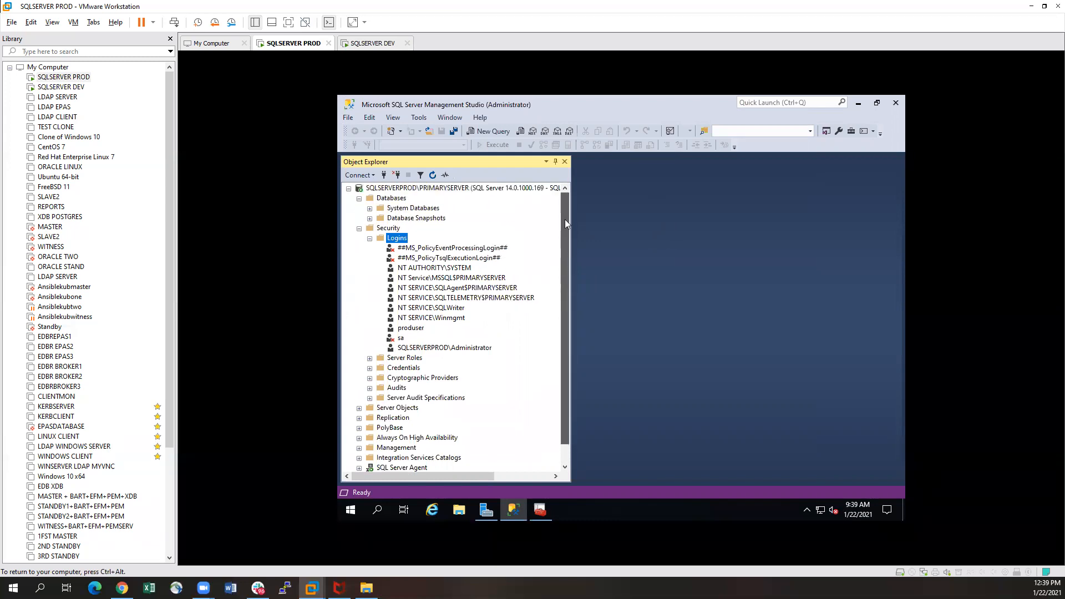
Restart Management Studio and try to connect to SQLSERVERPROD\PRIMARYSERVER as produser with SQL Server Authentication, entering the login's password.
{"action": "left_click", "coordinate": [896, 107]}
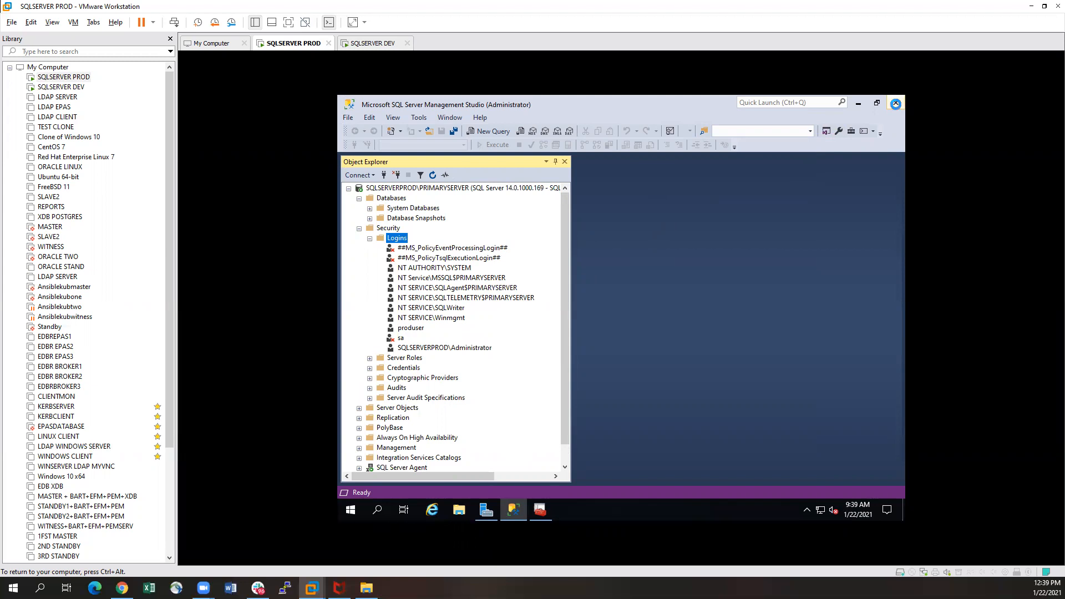
{"action": "left_click", "coordinate": [514, 515]}
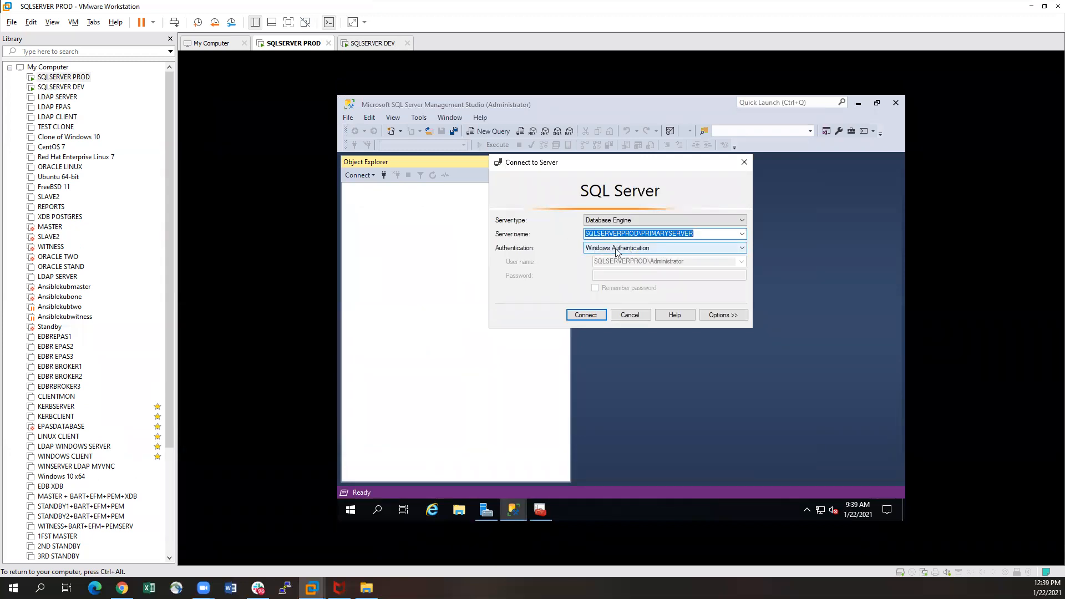
{"action": "left_click", "coordinate": [640, 250]}
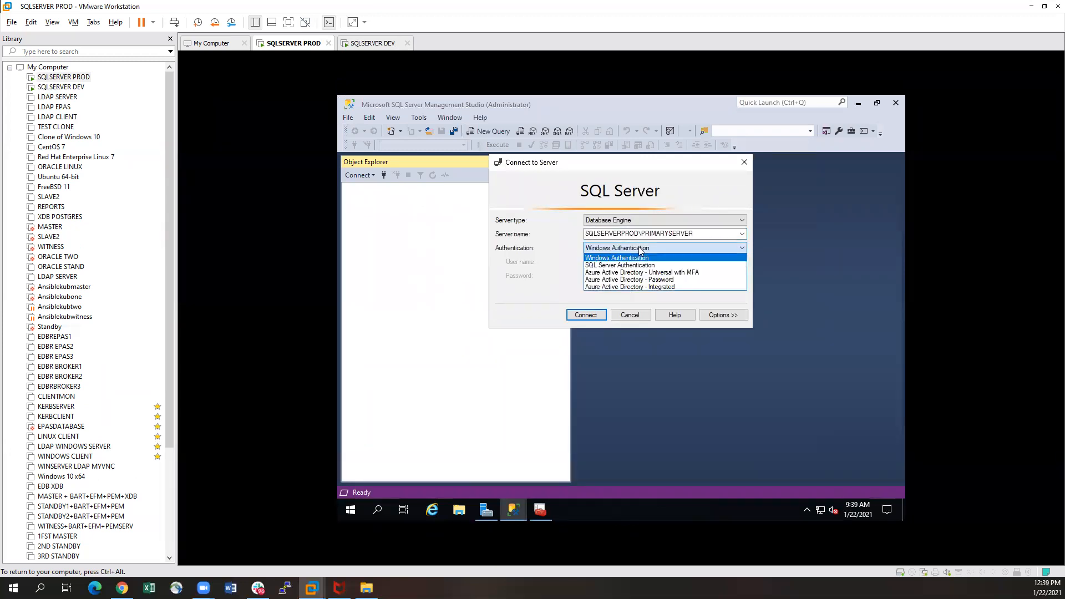
{"action": "left_click", "coordinate": [615, 266]}
{"action": "left_click", "coordinate": [610, 263]}
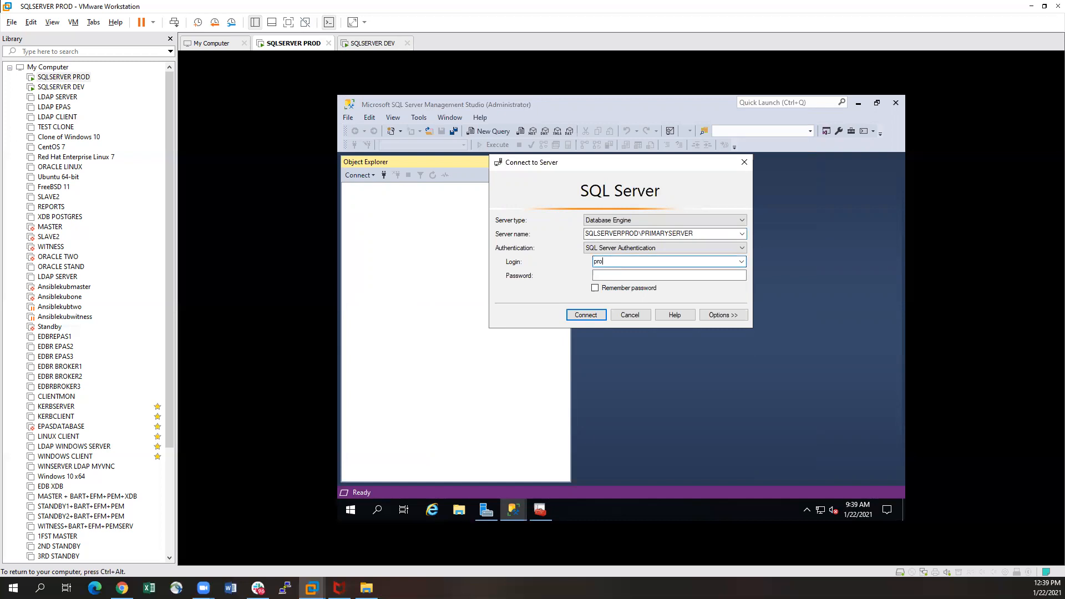
{"action": "key", "text": "Tab"}
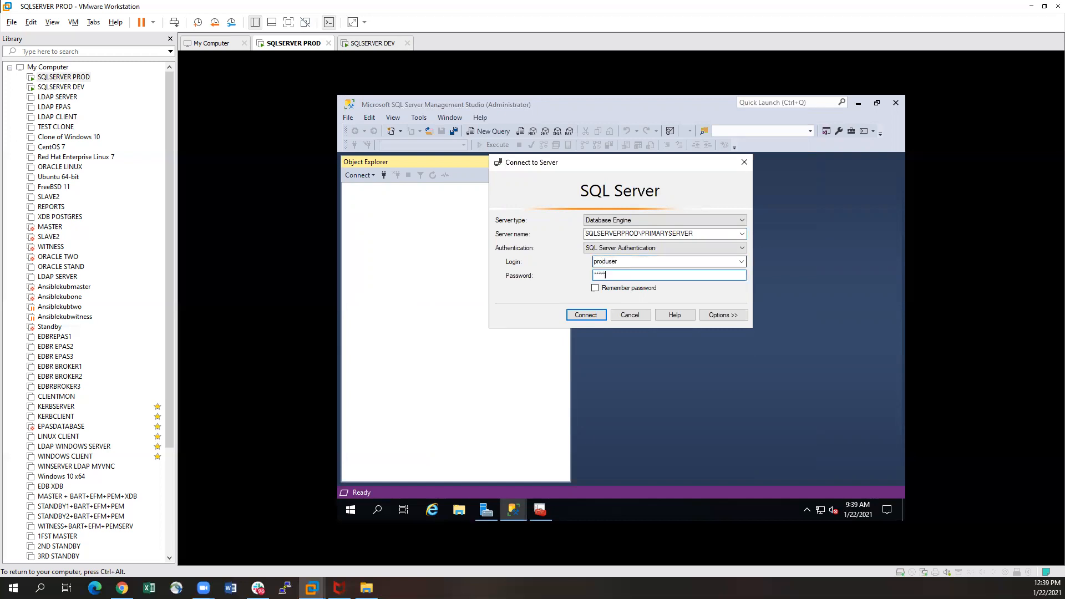
{"action": "left_click", "coordinate": [579, 315]}
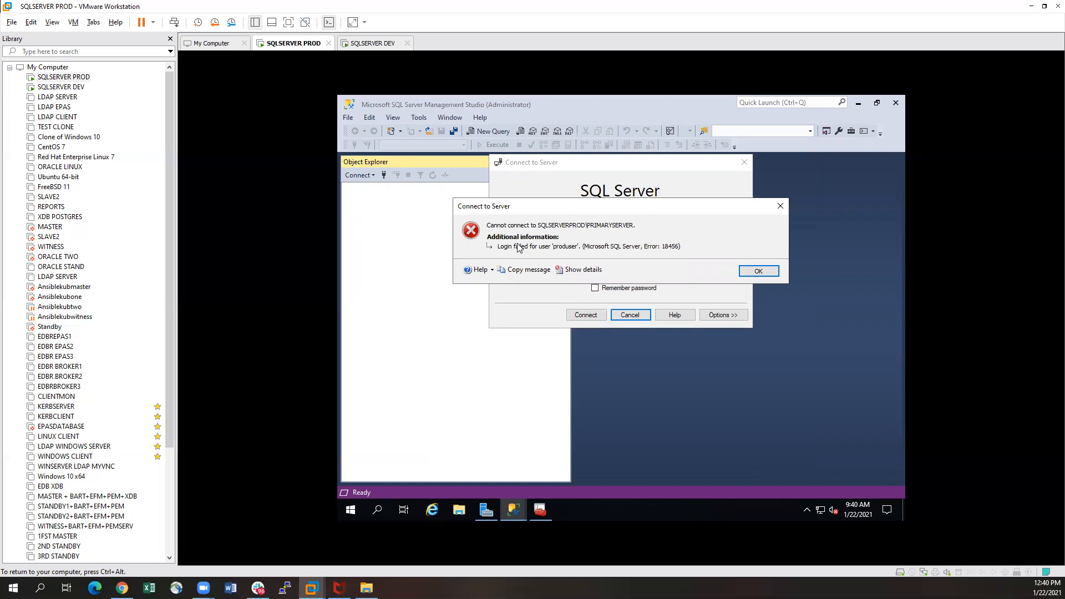
{"action": "left_click", "coordinate": [748, 274]}
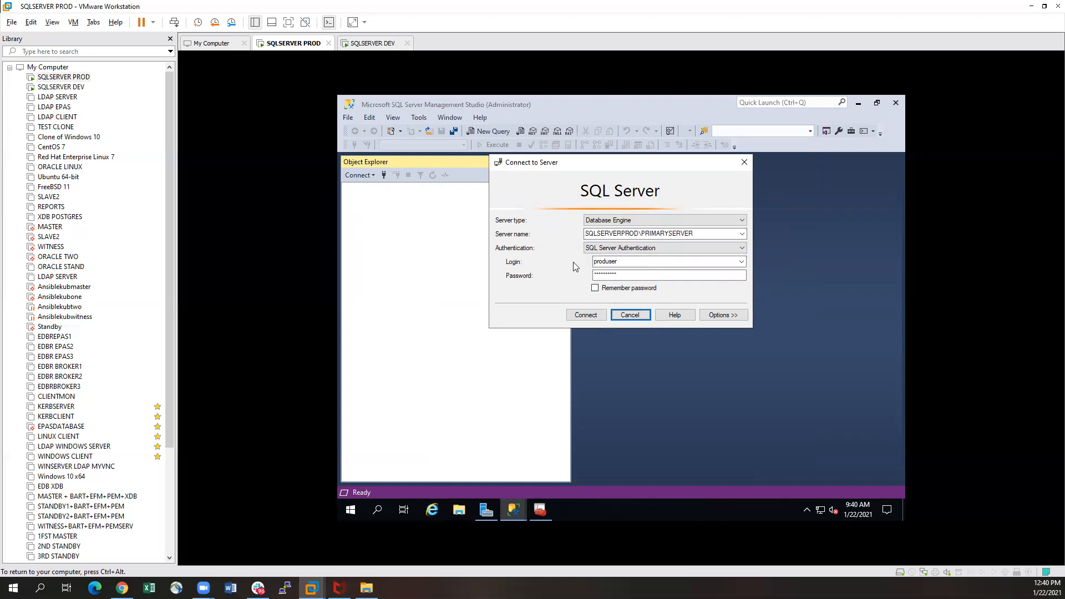
Connect to the SQLSERVERPROD\PRIMARYSERVER database engine with Windows Authentication and widen Object Explorer.
{"action": "left_click", "coordinate": [630, 250]}
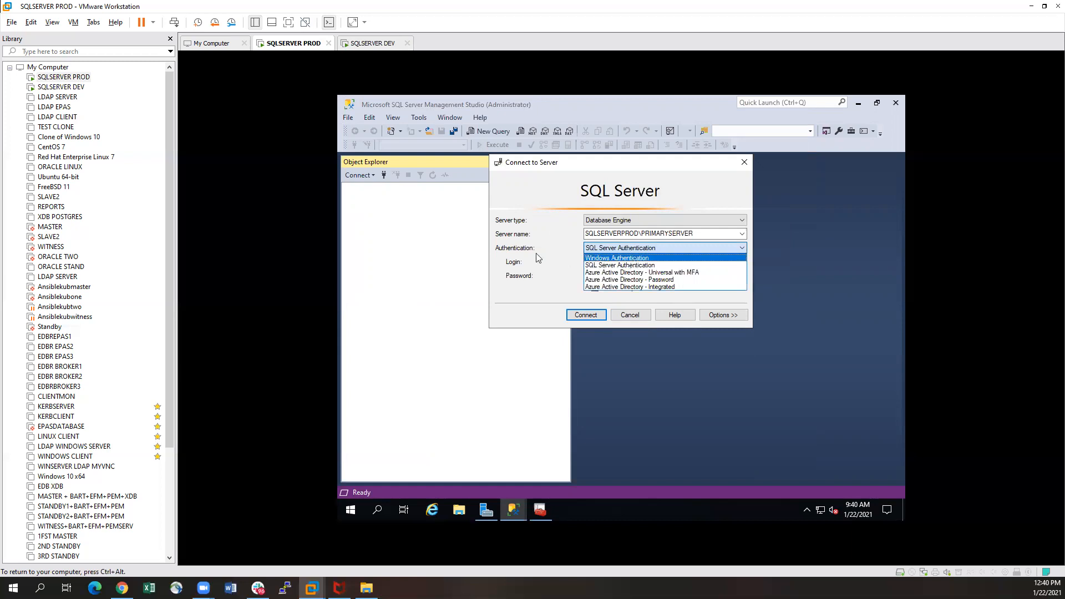
{"action": "left_click", "coordinate": [561, 259]}
{"action": "left_click", "coordinate": [633, 314]}
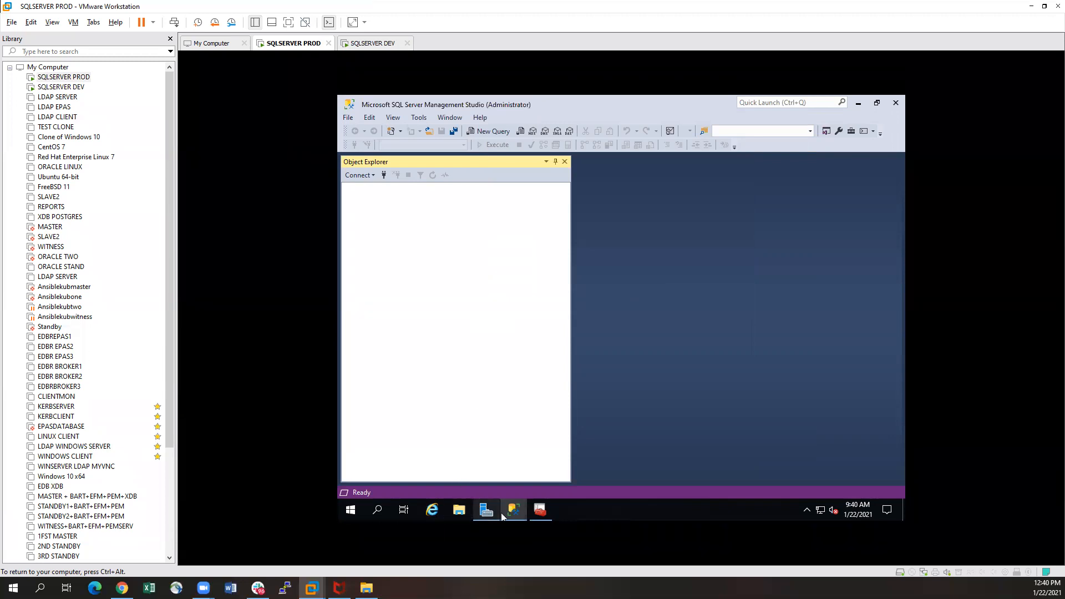
{"action": "left_click", "coordinate": [374, 176]}
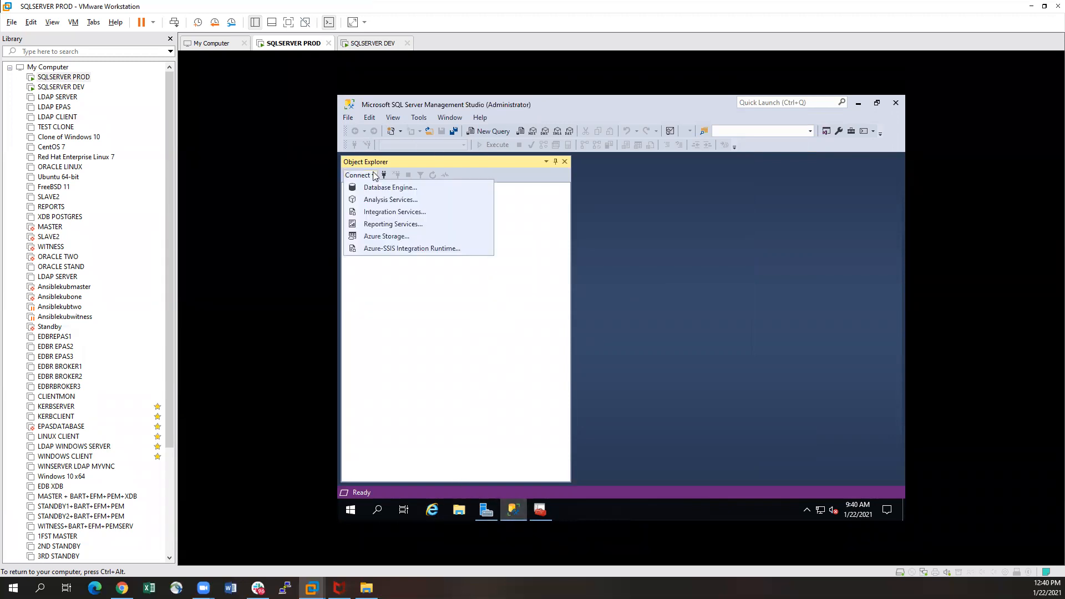
{"action": "left_click", "coordinate": [398, 190]}
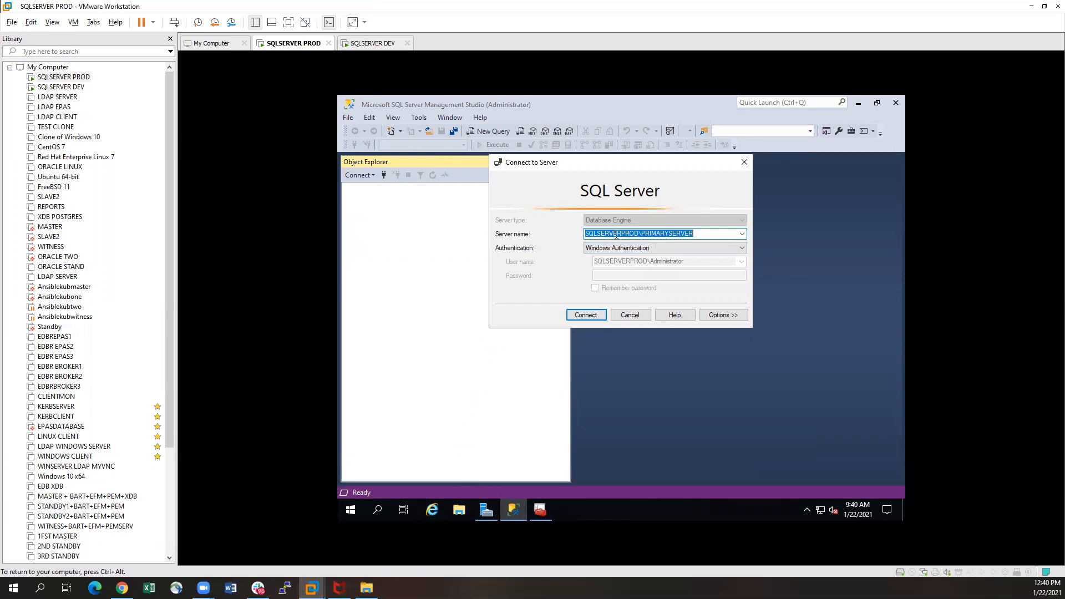
{"action": "left_click", "coordinate": [582, 316]}
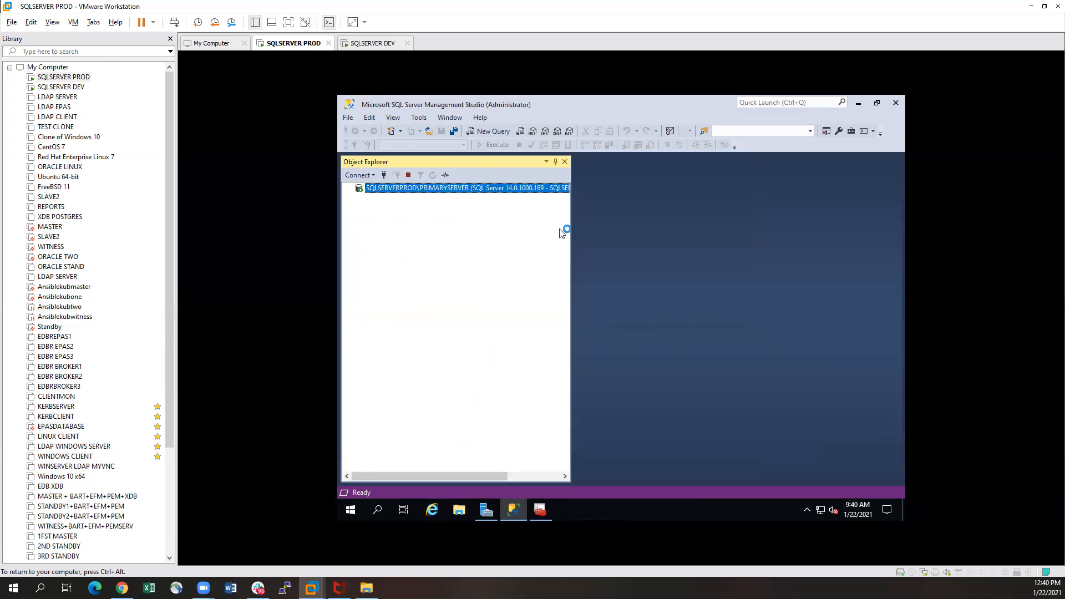
{"action": "left_click_drag", "start_coordinate": [572, 200], "coordinate": [604, 201]}
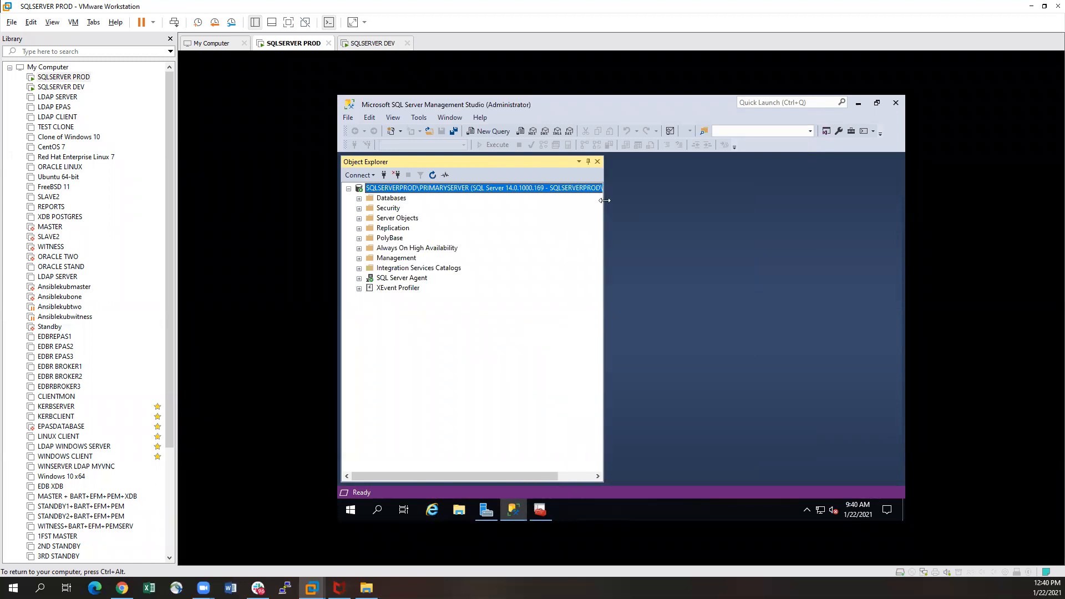
Set PRIMARYSERVER's server authentication to SQL Server and Windows Authentication mode and save the server properties.
{"action": "right_click", "coordinate": [412, 191]}
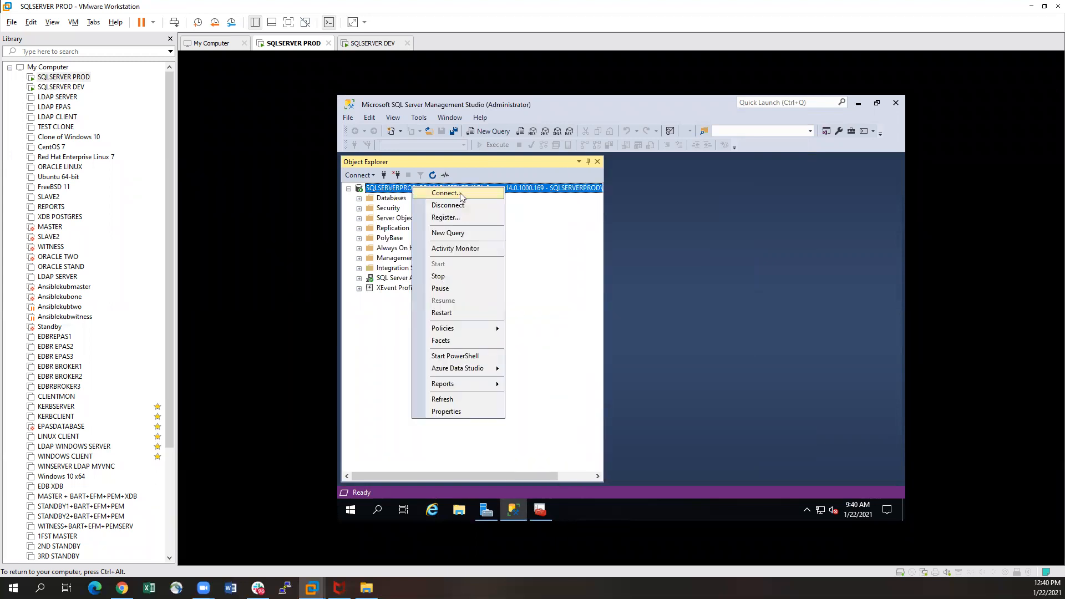
{"action": "left_click", "coordinate": [453, 411]}
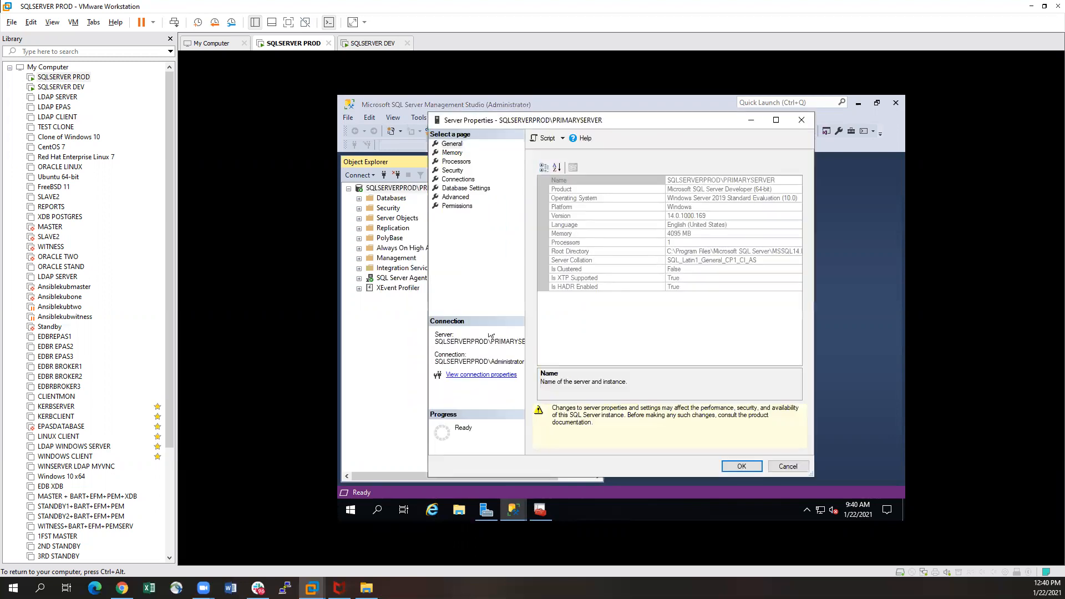
{"action": "left_click", "coordinate": [457, 180]}
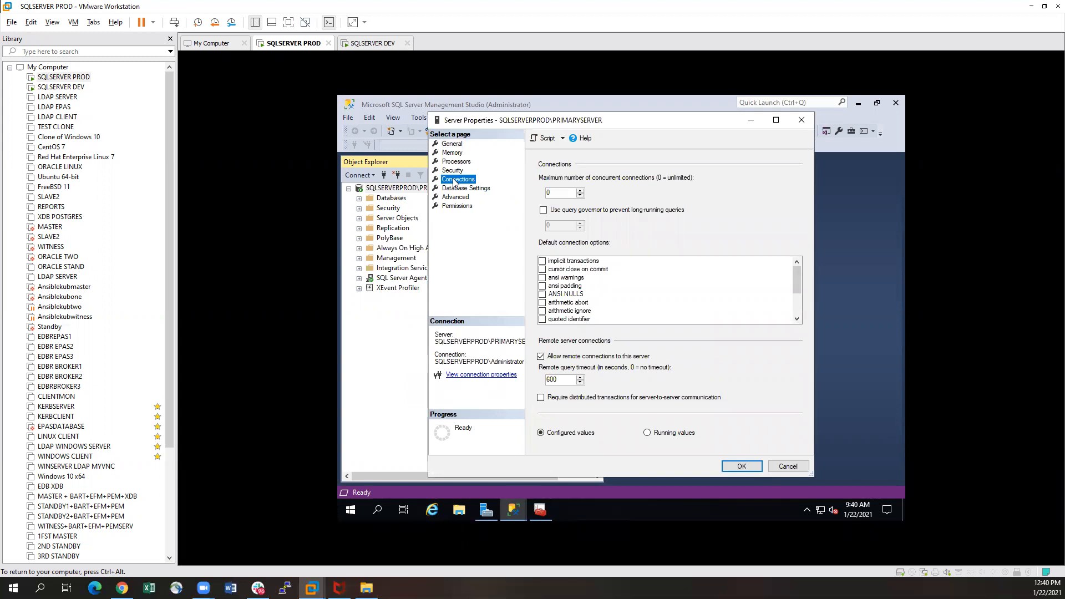
{"action": "left_click", "coordinate": [453, 172]}
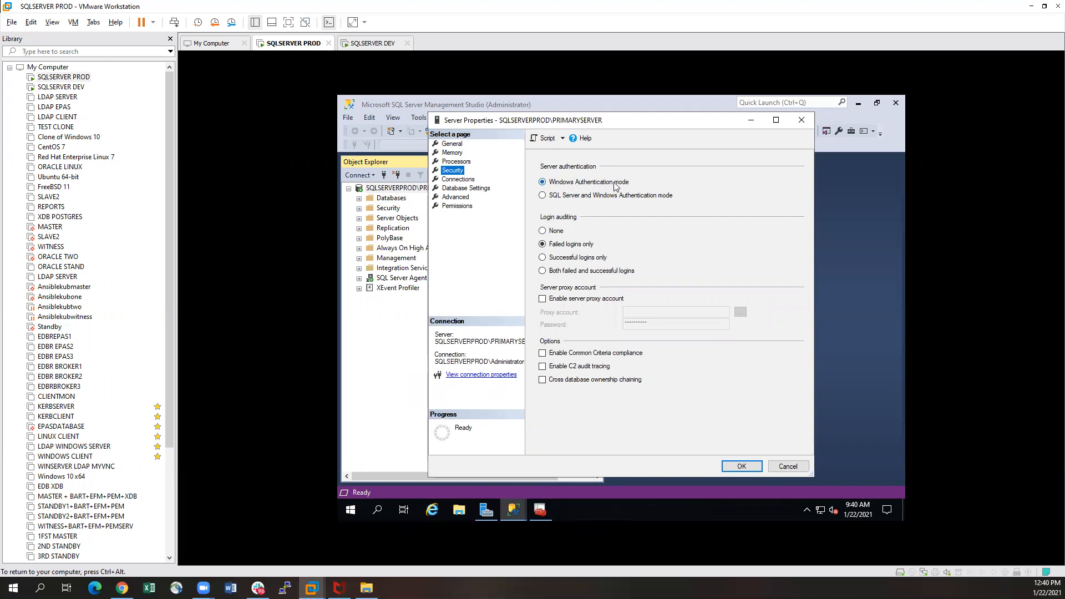
{"action": "left_click", "coordinate": [543, 196]}
{"action": "left_click", "coordinate": [743, 466]}
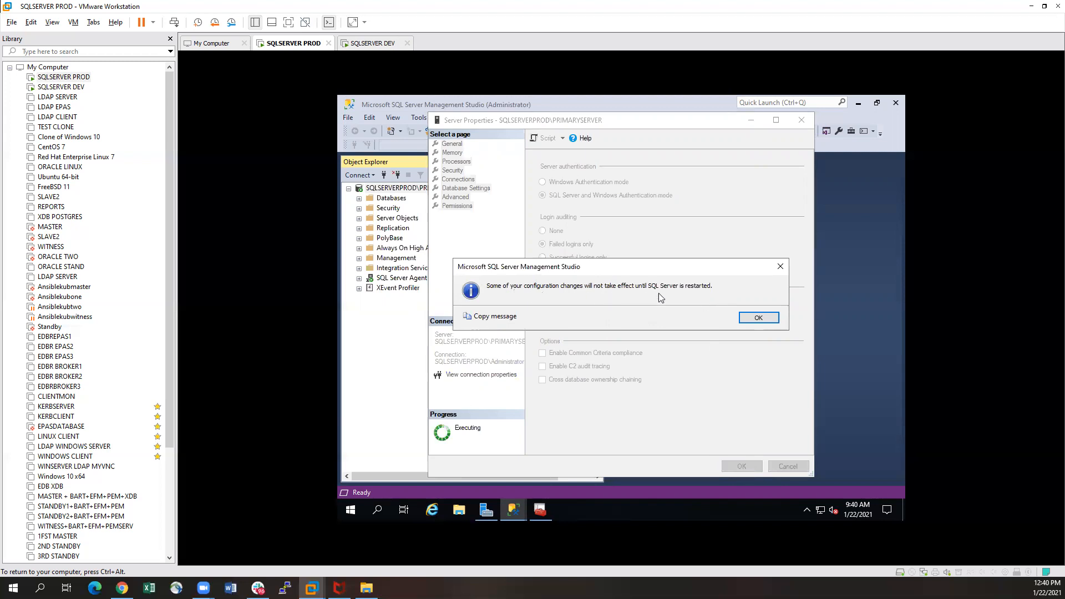
{"action": "left_click", "coordinate": [758, 318]}
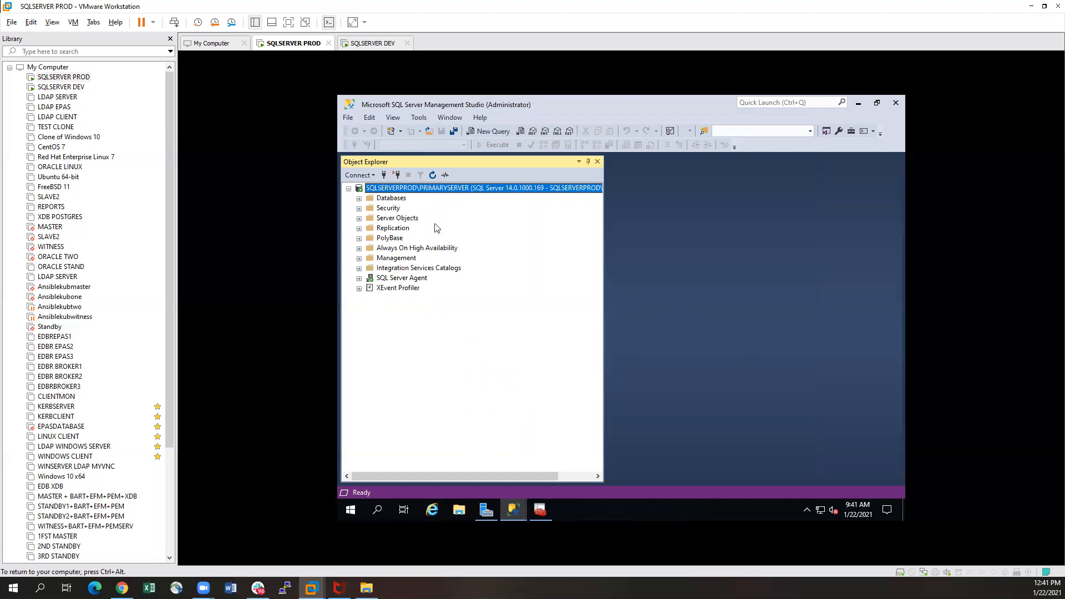
Restart the PRIMARYSERVER instance together with its SQL Server Agent to apply the authentication mode.
{"action": "right_click", "coordinate": [434, 191]}
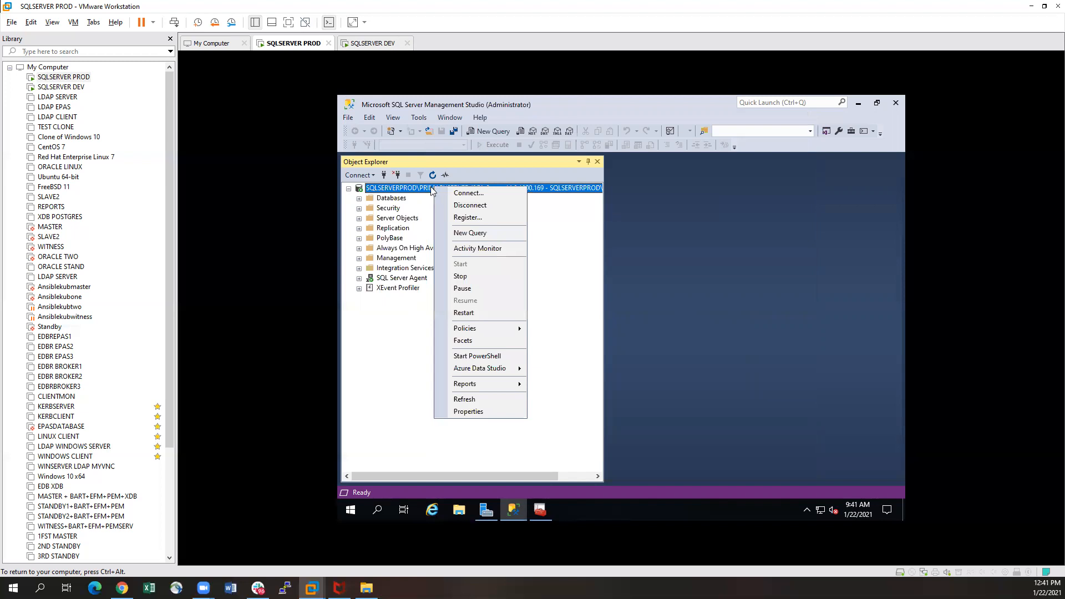
{"action": "left_click", "coordinate": [483, 313]}
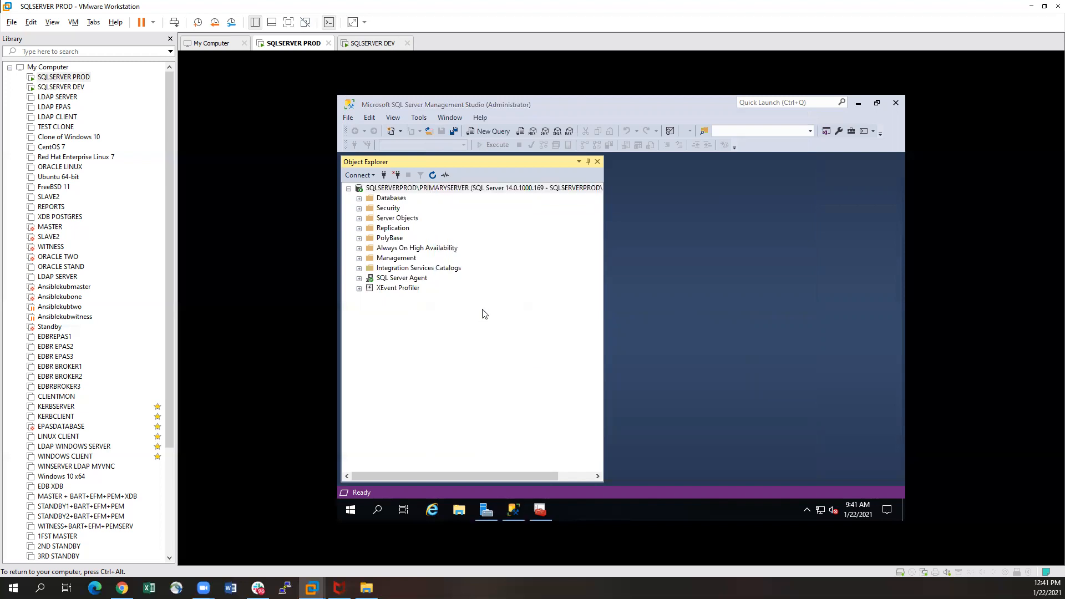
{"action": "left_click", "coordinate": [597, 156]}
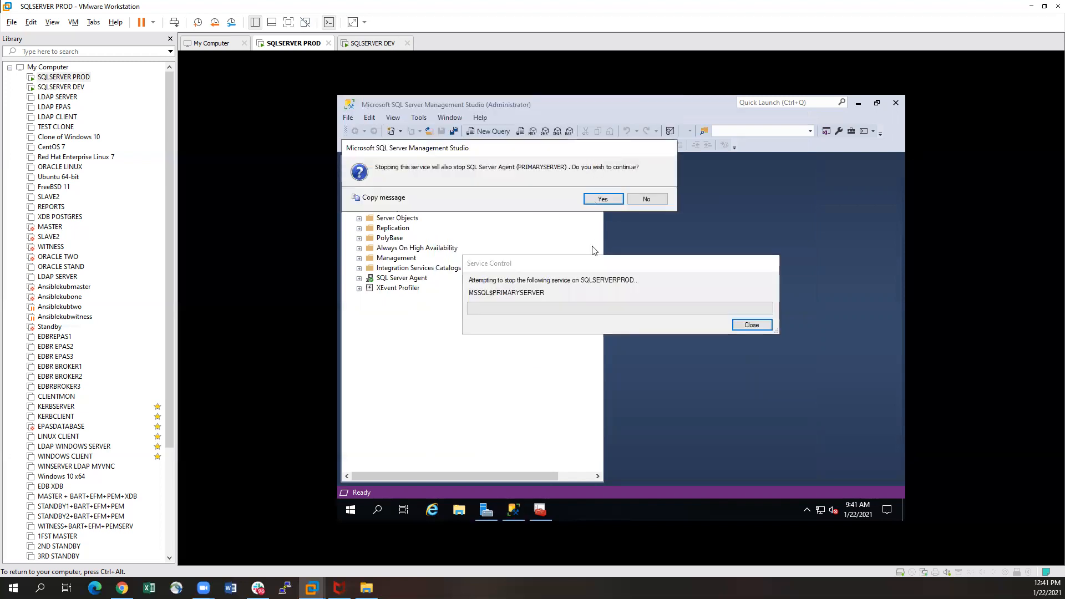
{"action": "left_click", "coordinate": [603, 199]}
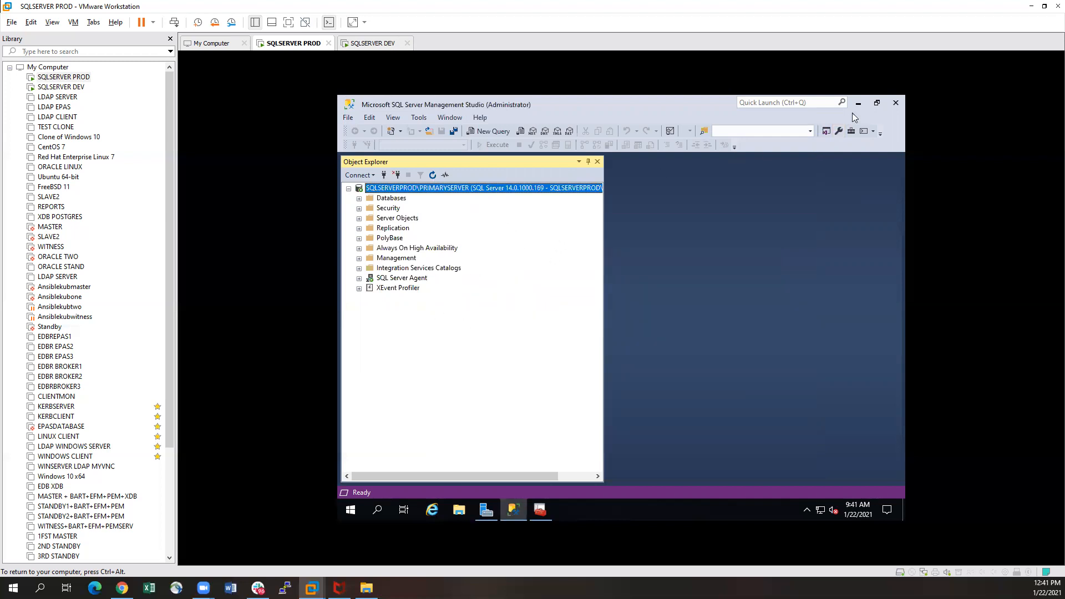
Restart Management Studio, connect to PRIMARYSERVER as produser with SQL Server Authentication and the password, and set and confirm a new password.
{"action": "left_click", "coordinate": [896, 103]}
{"action": "left_click", "coordinate": [517, 510]}
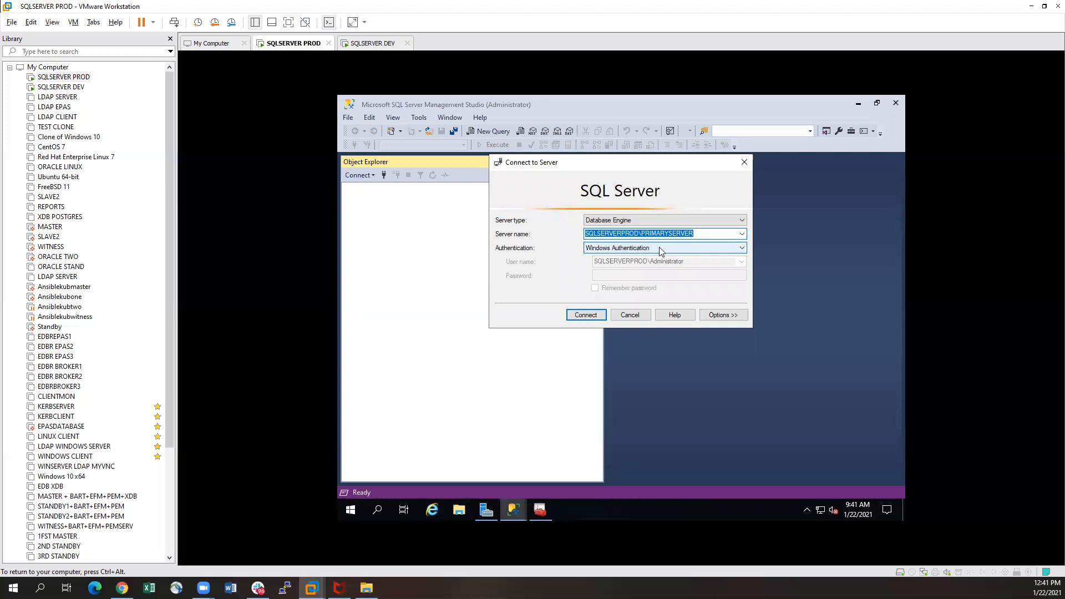
{"action": "left_click", "coordinate": [659, 248]}
{"action": "left_click", "coordinate": [620, 263]}
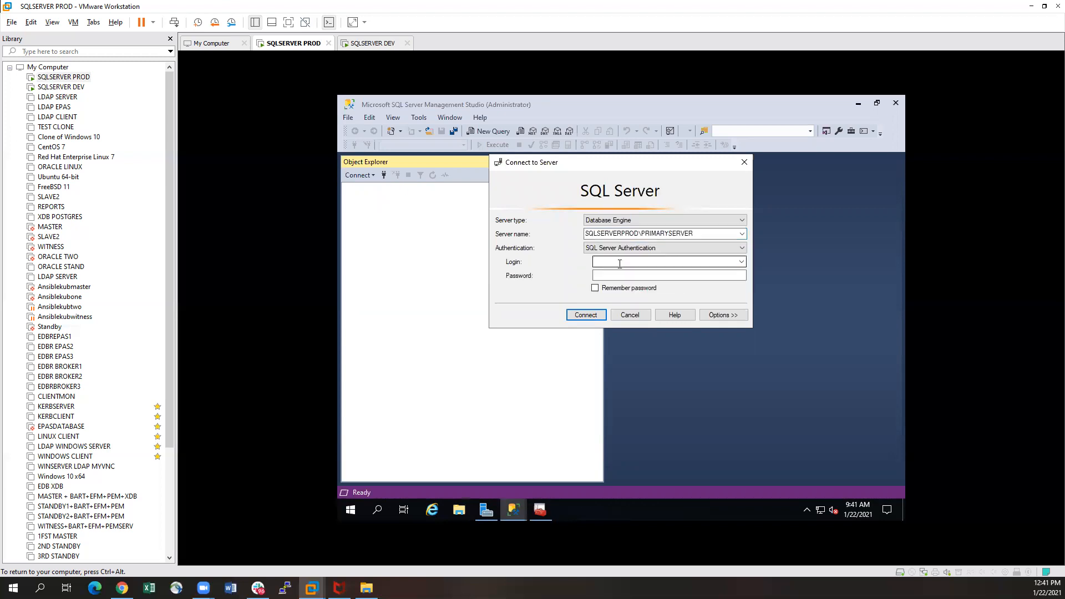
{"action": "left_click", "coordinate": [608, 260]}
{"action": "key", "text": "Tab"}
{"action": "key", "text": "Return"}
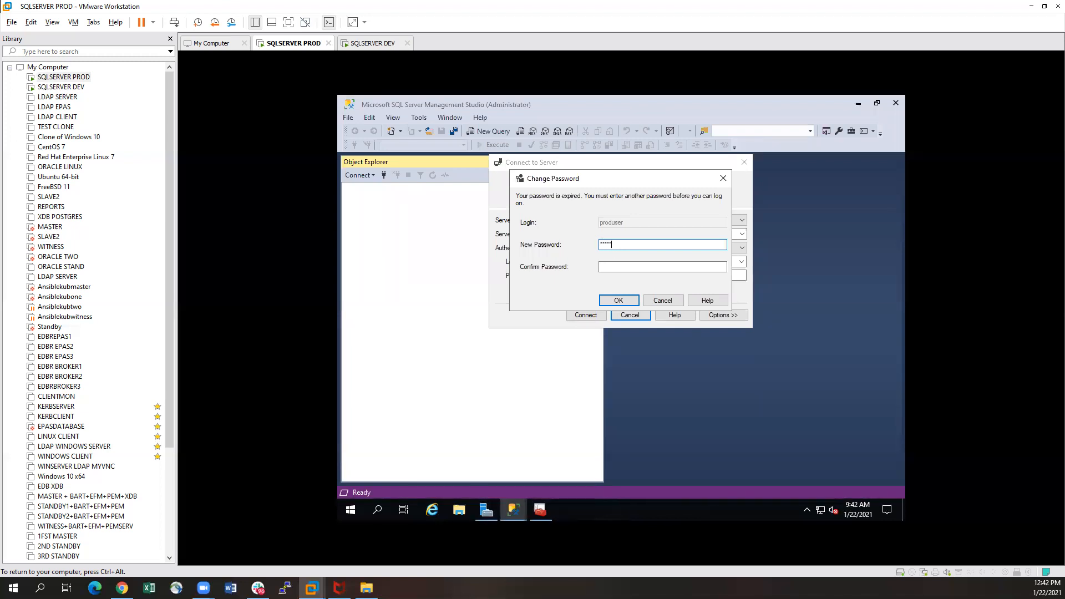
{"action": "key", "text": "Tab"}
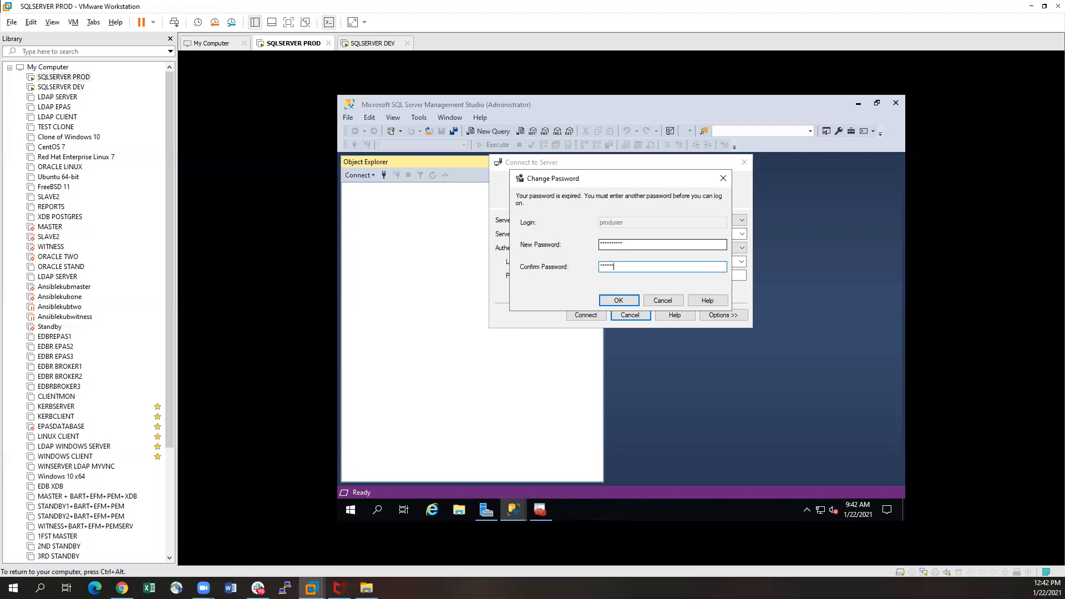
{"action": "left_click", "coordinate": [618, 300]}
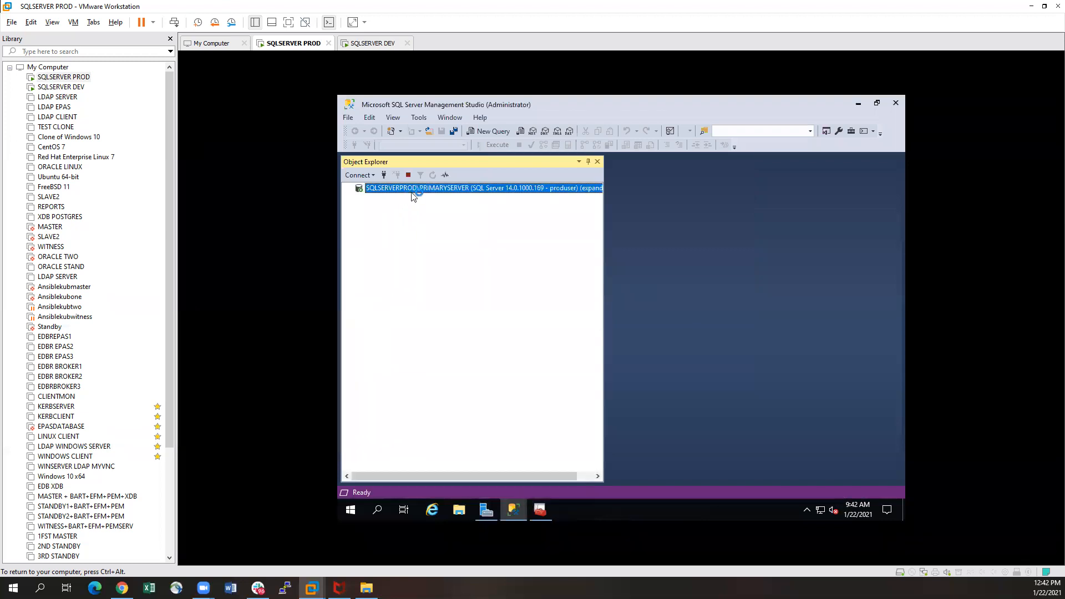
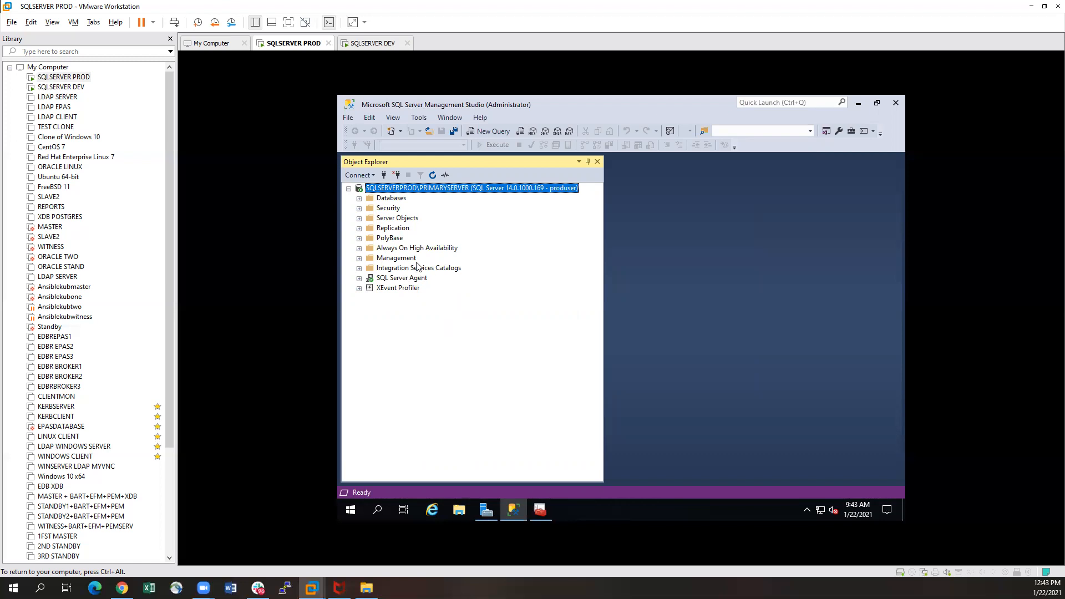
Open the Windows account management in Control Panel on SQLSERVER PROD and start adding a user account.
{"action": "left_click", "coordinate": [380, 513]}
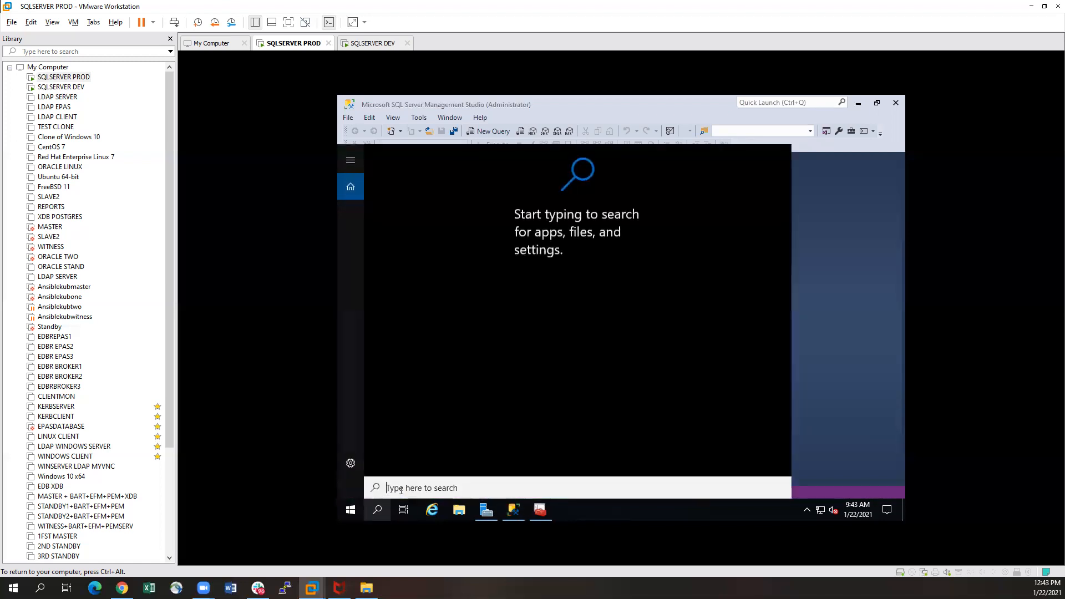
{"action": "type", "text": "contr"}
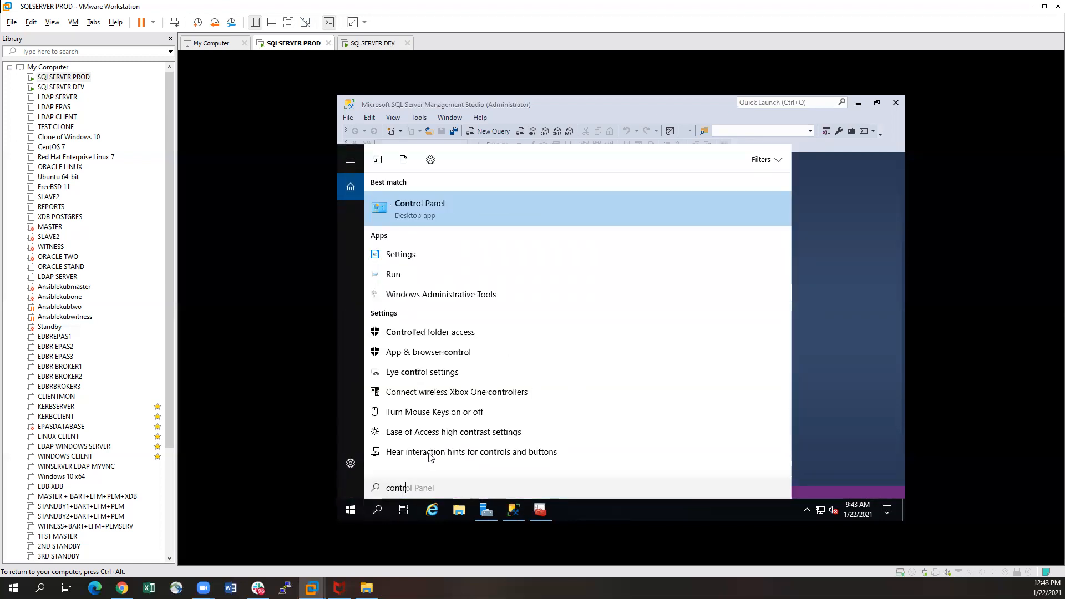
{"action": "left_click", "coordinate": [447, 224]}
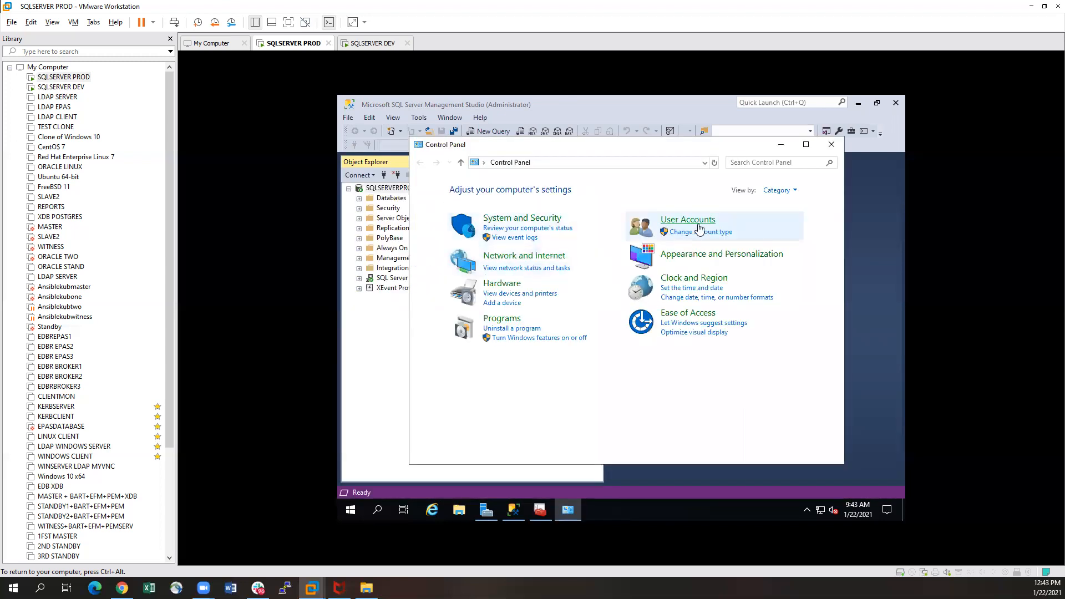
{"action": "left_click", "coordinate": [690, 234]}
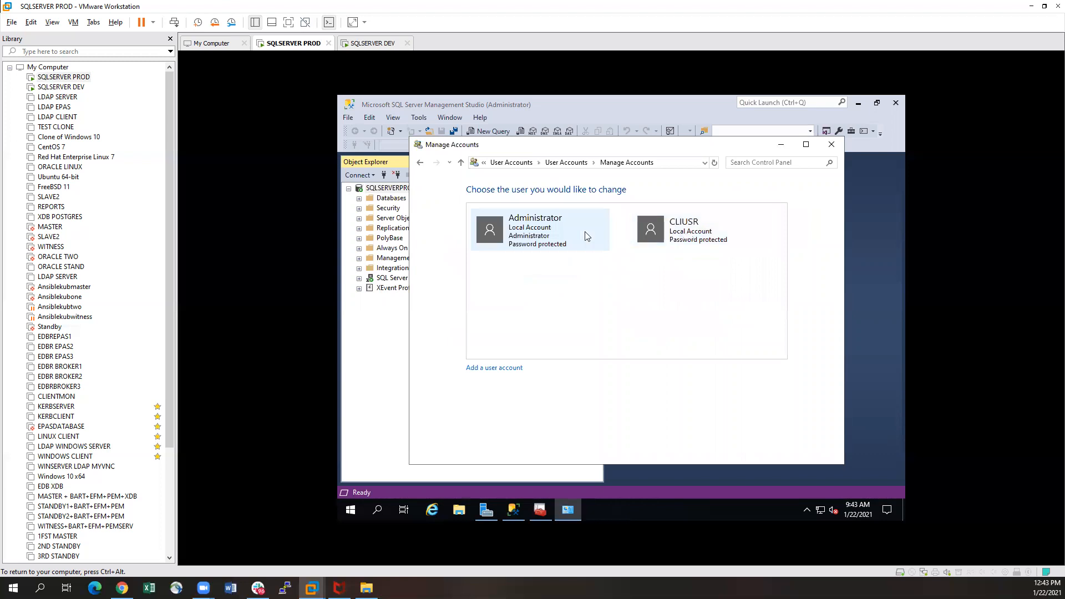
{"action": "left_click", "coordinate": [483, 369]}
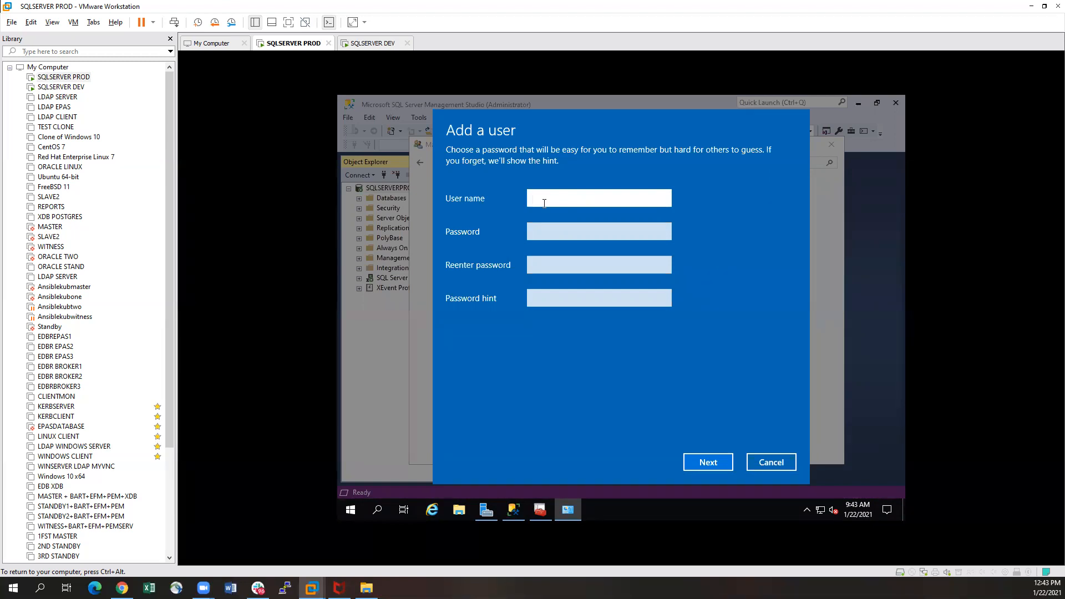
Create the local Windows account with the personal user name, the password and its confirmation, and the password hint "who".
{"action": "type", "text": "yerima"}
{"action": "left_click", "coordinate": [554, 232]}
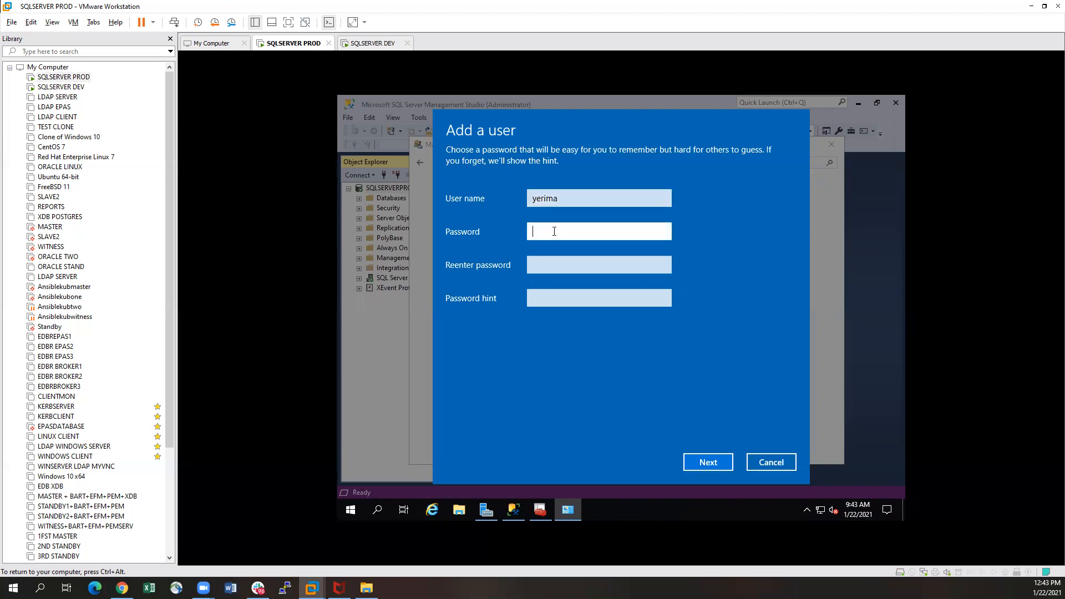
{"action": "type", "text": "••"}
{"action": "left_click", "coordinate": [558, 263]}
{"action": "type", "text": "•"}
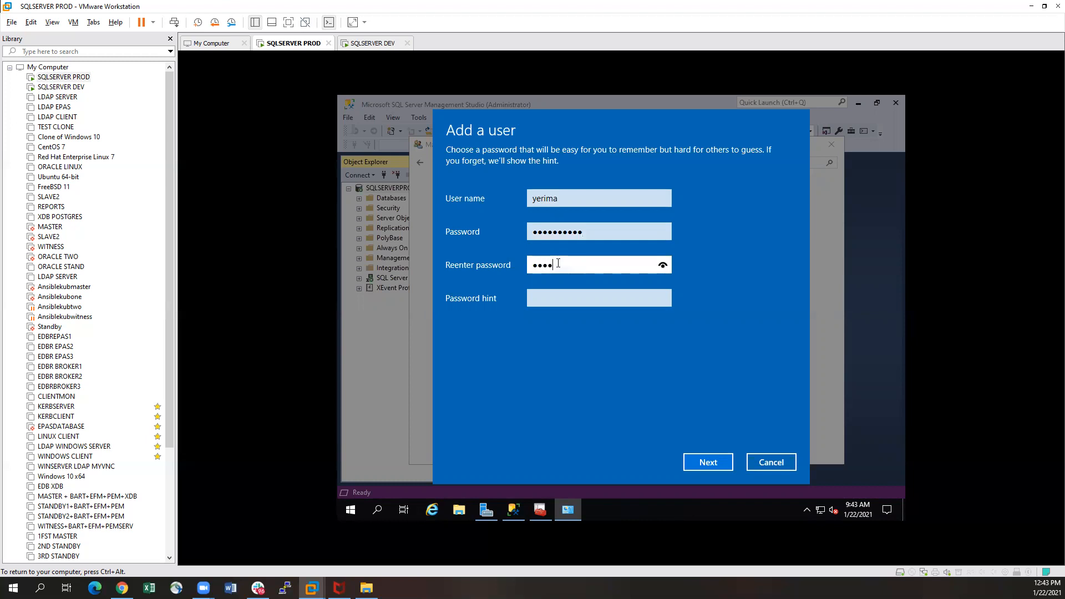
{"action": "left_click", "coordinate": [551, 299]}
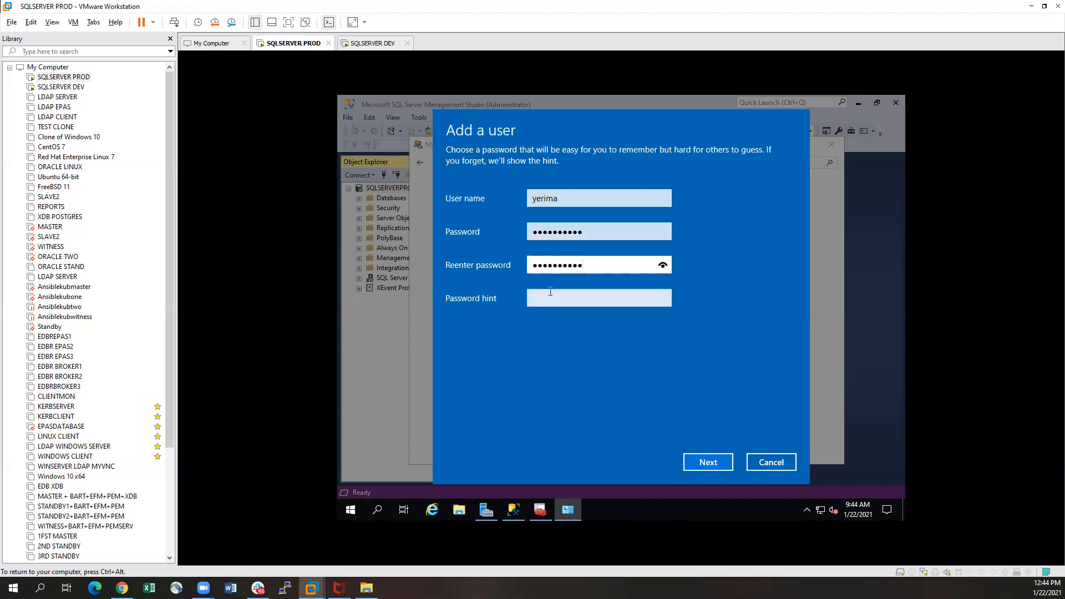
{"action": "type", "text": "who"}
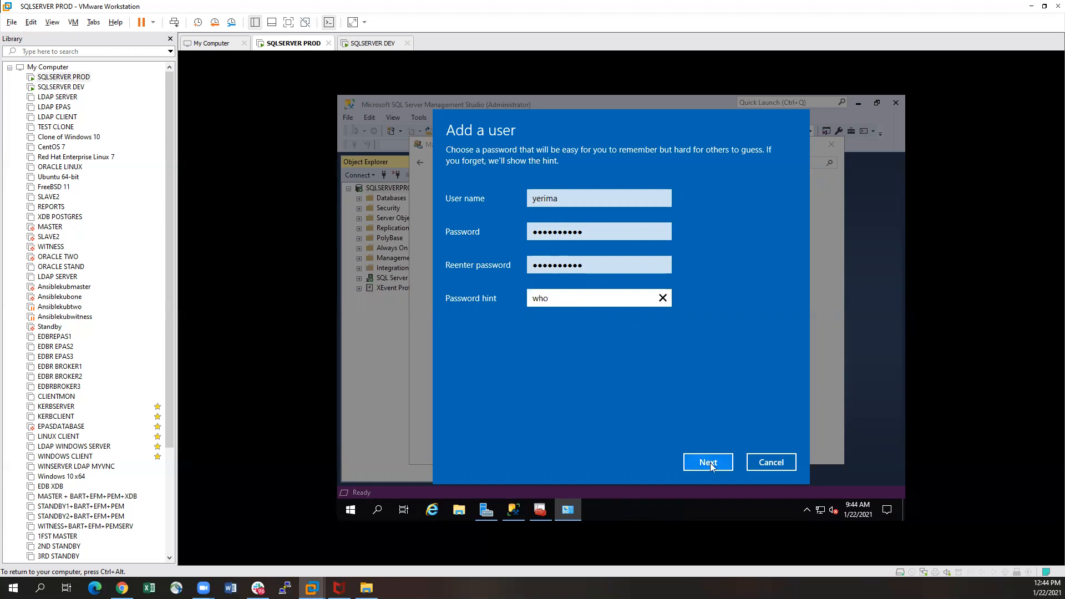
{"action": "left_click", "coordinate": [710, 464]}
{"action": "left_click", "coordinate": [767, 463]}
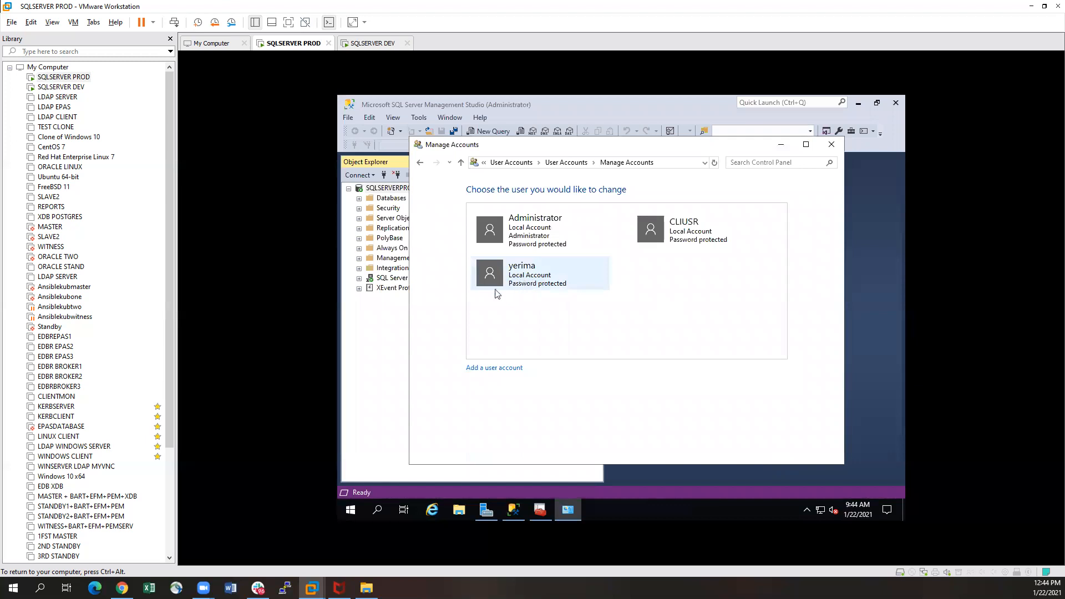
Start a new login on PRIMARYSERVER with Windows authentication and choose the newly added local Windows account as its login name.
{"action": "left_click", "coordinate": [381, 325]}
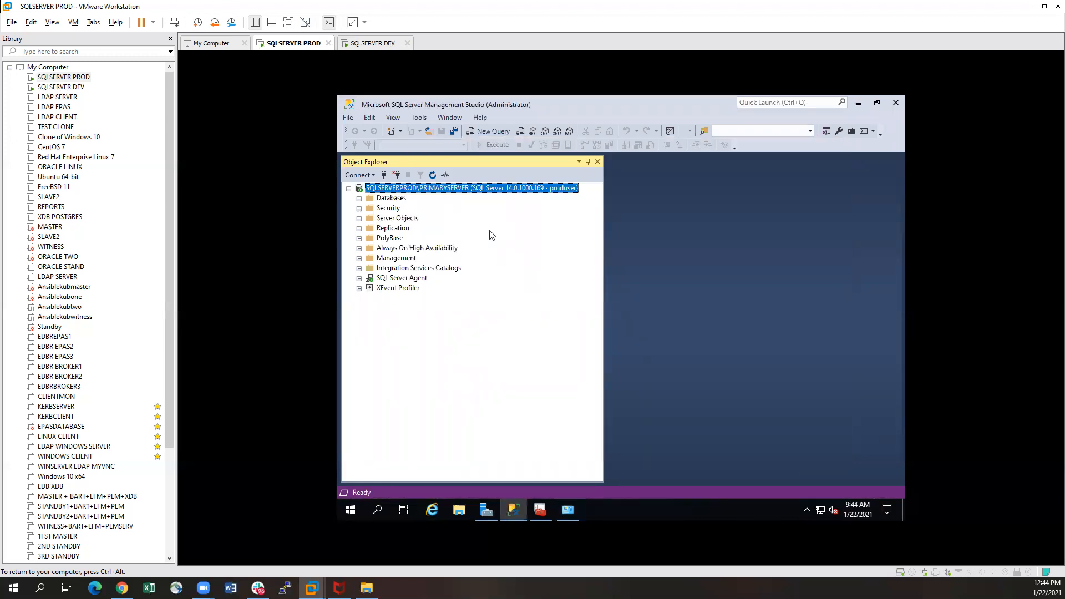
{"action": "left_click", "coordinate": [359, 209]}
{"action": "left_click", "coordinate": [397, 218]}
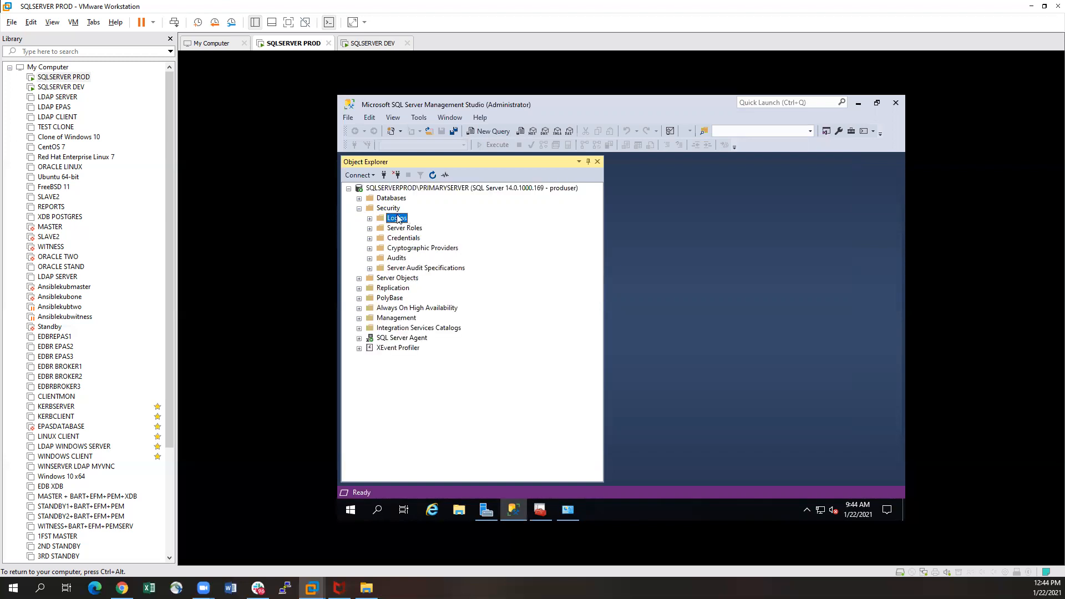
{"action": "right_click", "coordinate": [398, 218]}
{"action": "left_click", "coordinate": [449, 225]}
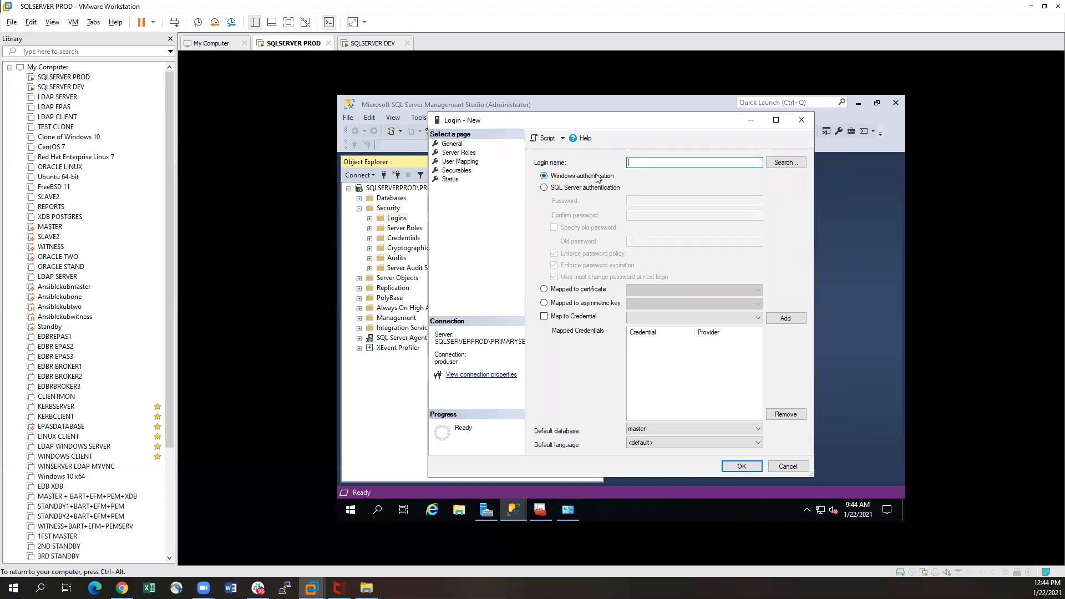
{"action": "left_click", "coordinate": [786, 162]}
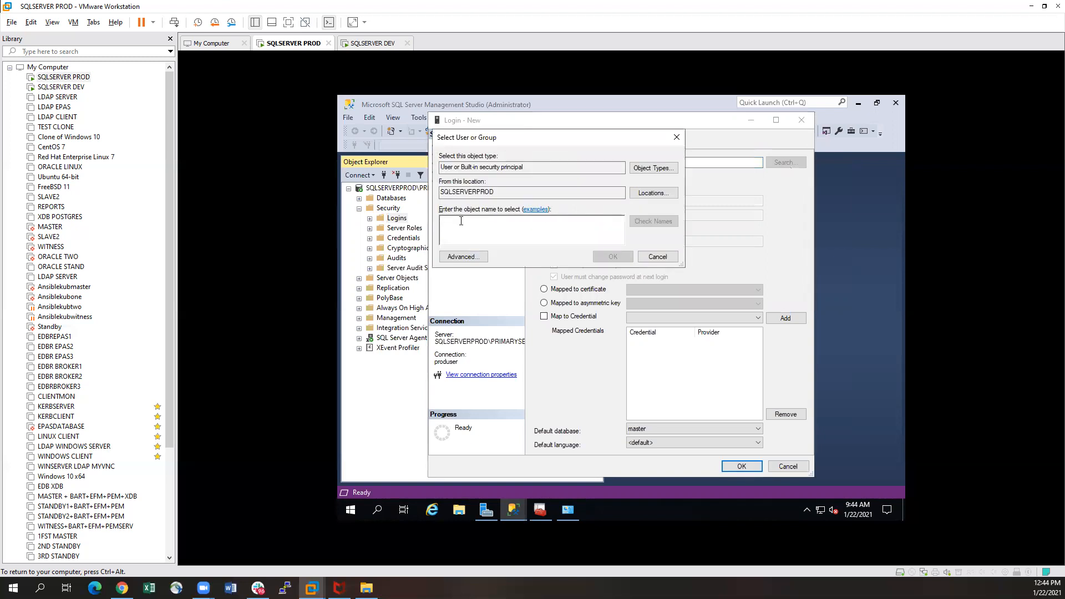
{"action": "type", "text": "yer"}
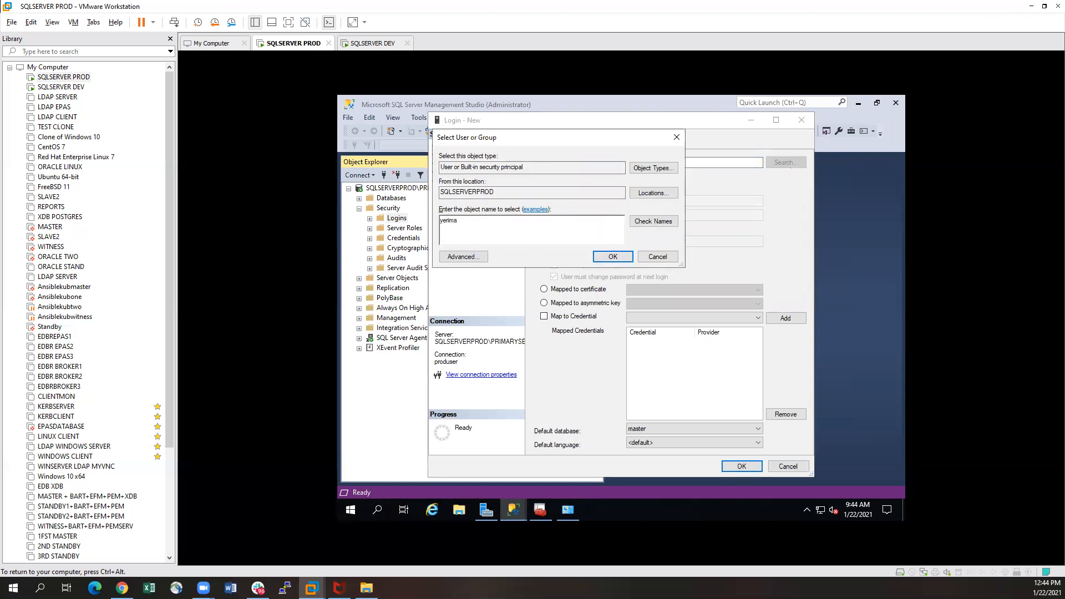
{"action": "type", "text": "ima"}
{"action": "left_click", "coordinate": [652, 222]}
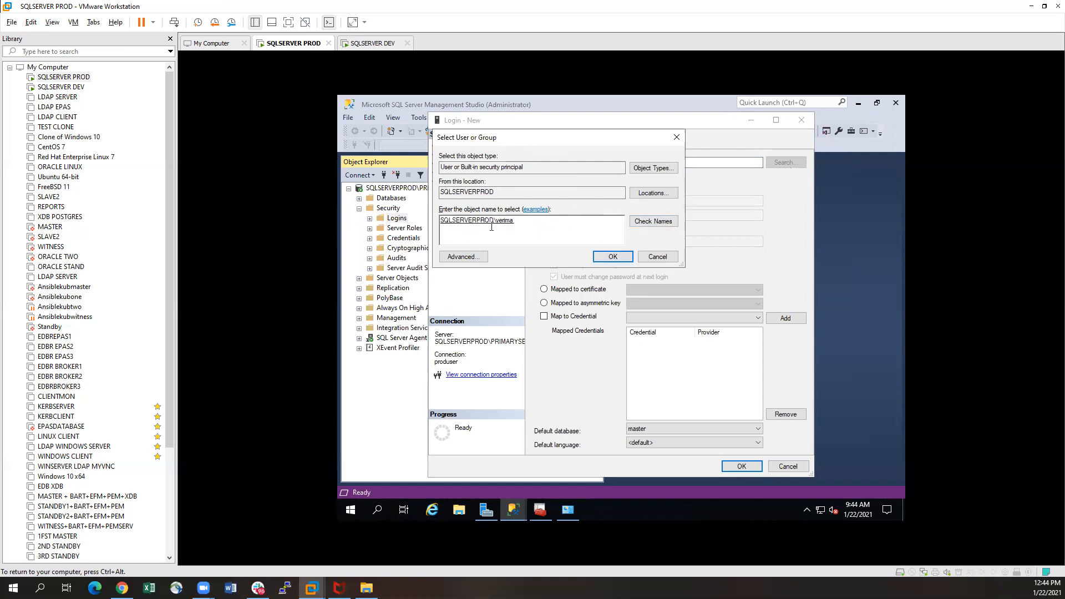
{"action": "left_click", "coordinate": [613, 257]}
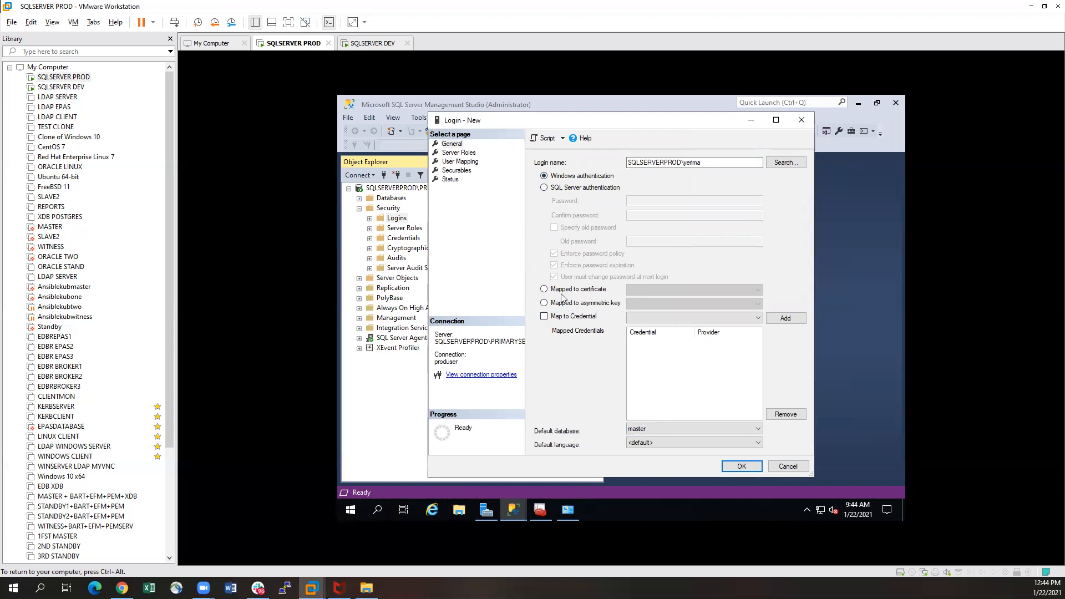
Grant the new login the sysadmin server role and show its user mapping settings.
{"action": "left_click", "coordinate": [451, 154]}
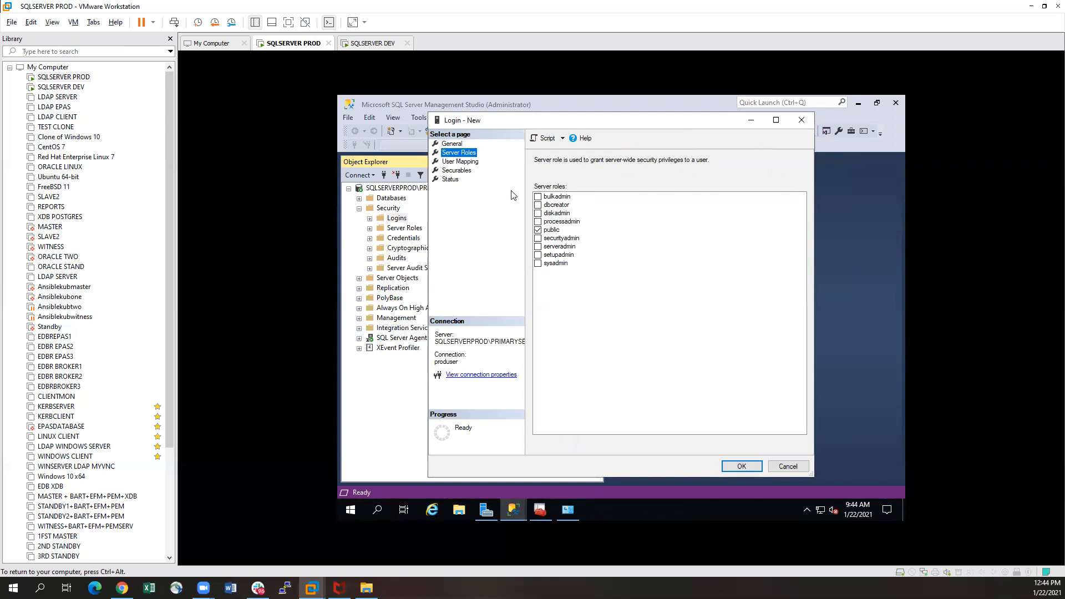
{"action": "left_click", "coordinate": [538, 263]}
{"action": "left_click", "coordinate": [461, 161]}
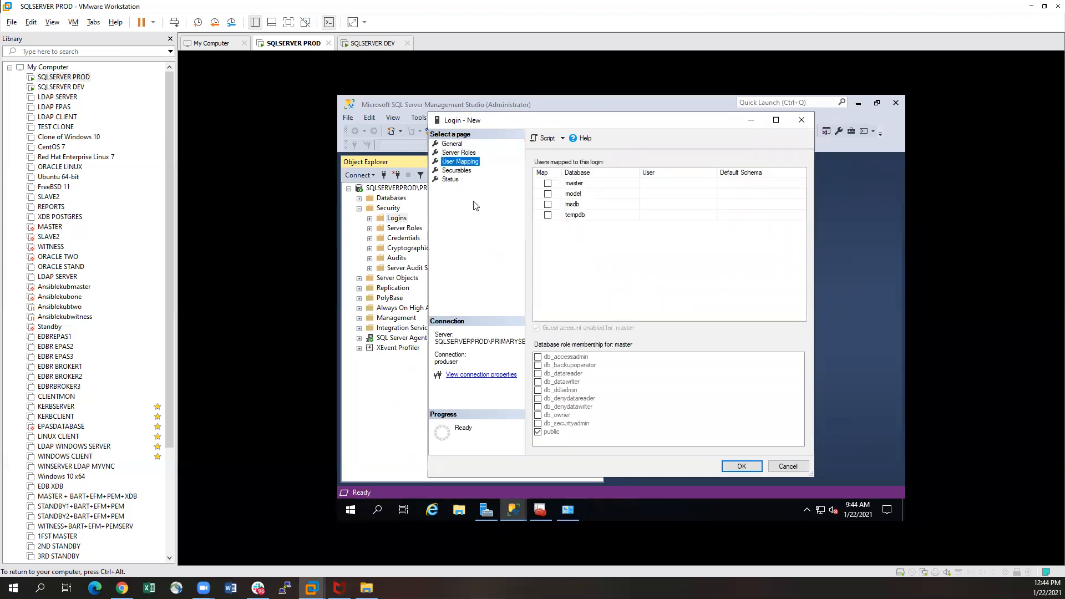
{"action": "left_click", "coordinate": [390, 201]}
{"action": "right_click", "coordinate": [390, 201]}
{"action": "left_click", "coordinate": [444, 204]}
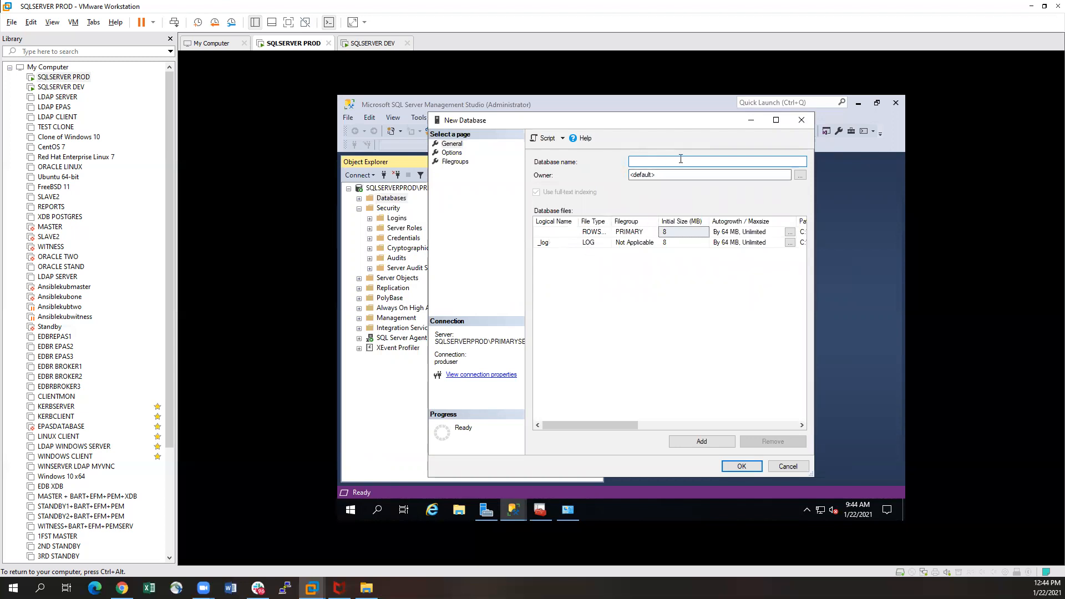
{"action": "left_click", "coordinate": [802, 120]}
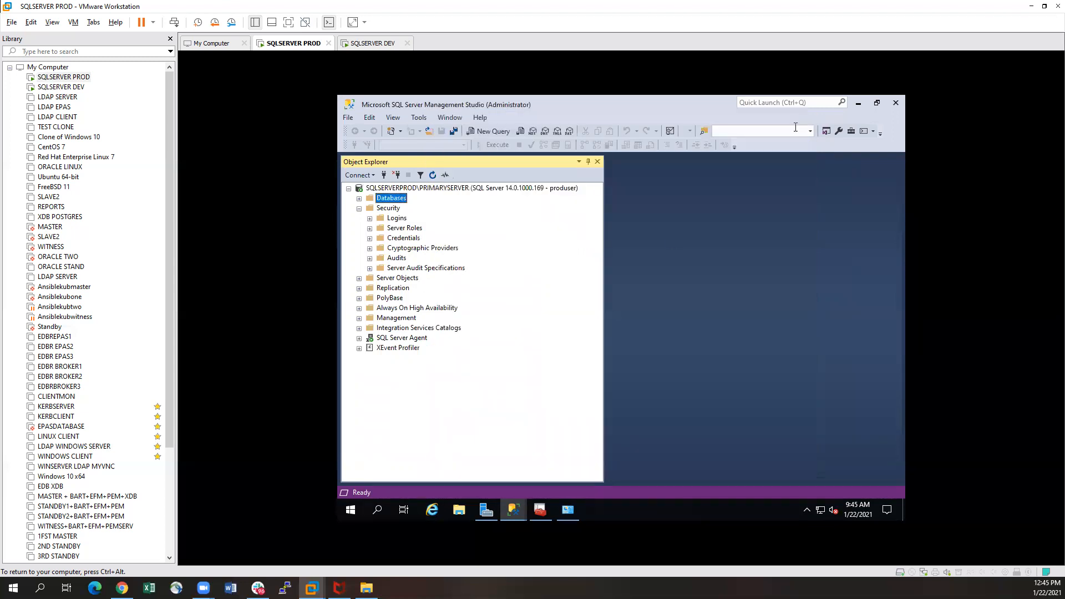
{"action": "mouse_move", "coordinate": [514, 510]}
{"action": "left_click", "coordinate": [569, 478]}
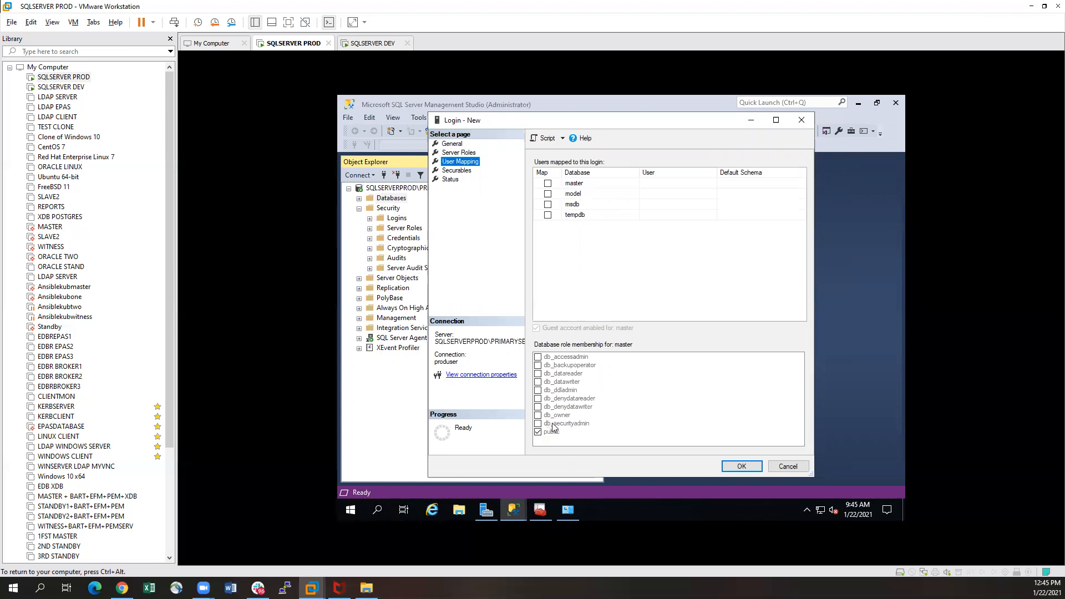
Review the new login's securables, server roles and general settings, and create the login.
{"action": "left_click", "coordinate": [448, 172]}
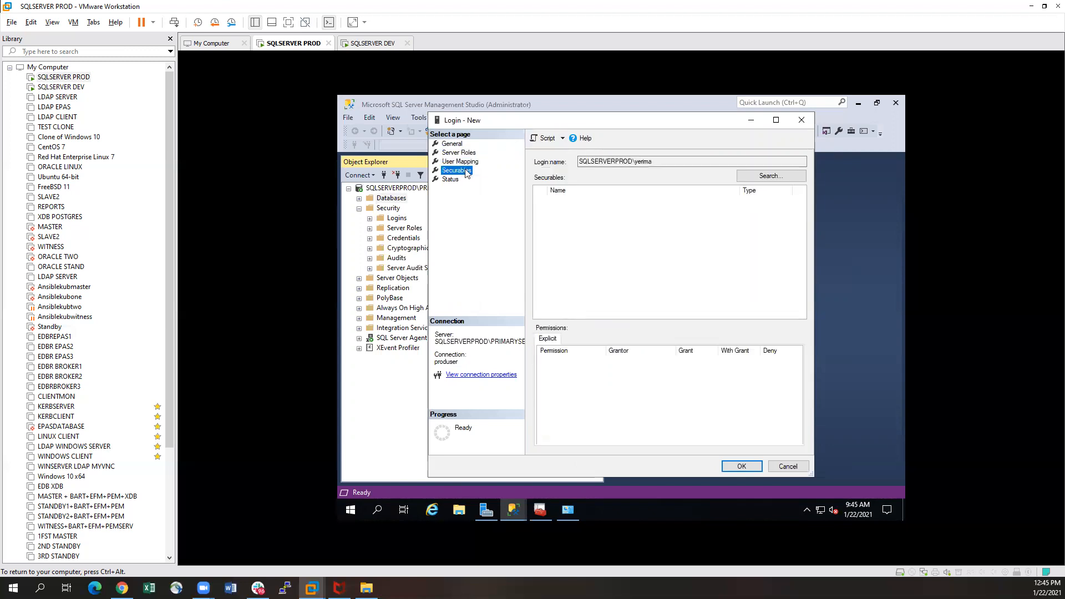
{"action": "left_click", "coordinate": [457, 154]}
{"action": "left_click", "coordinate": [452, 144]}
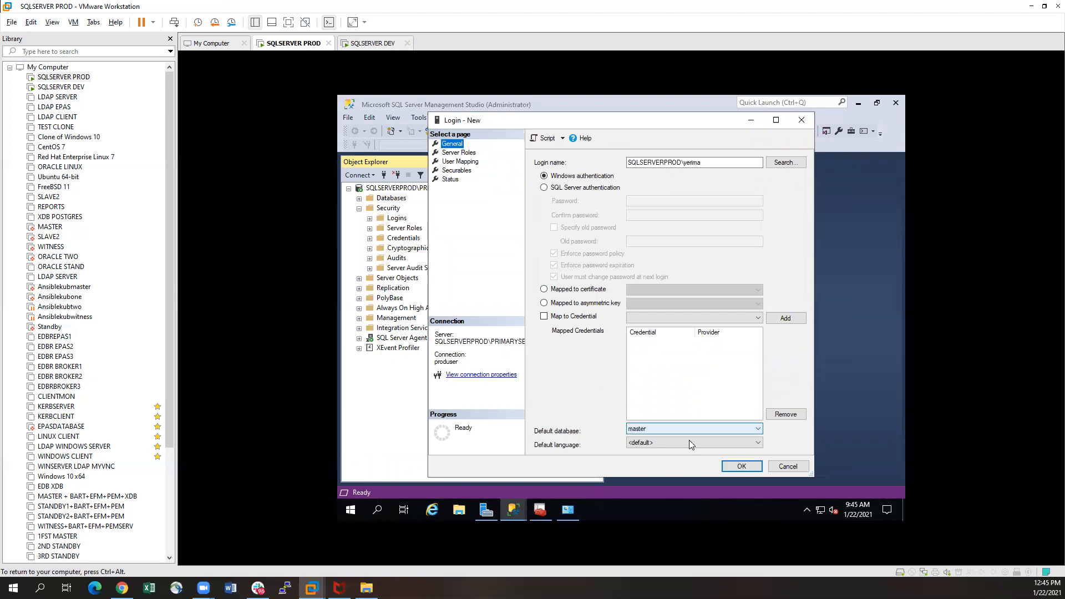
{"action": "left_click", "coordinate": [742, 467]}
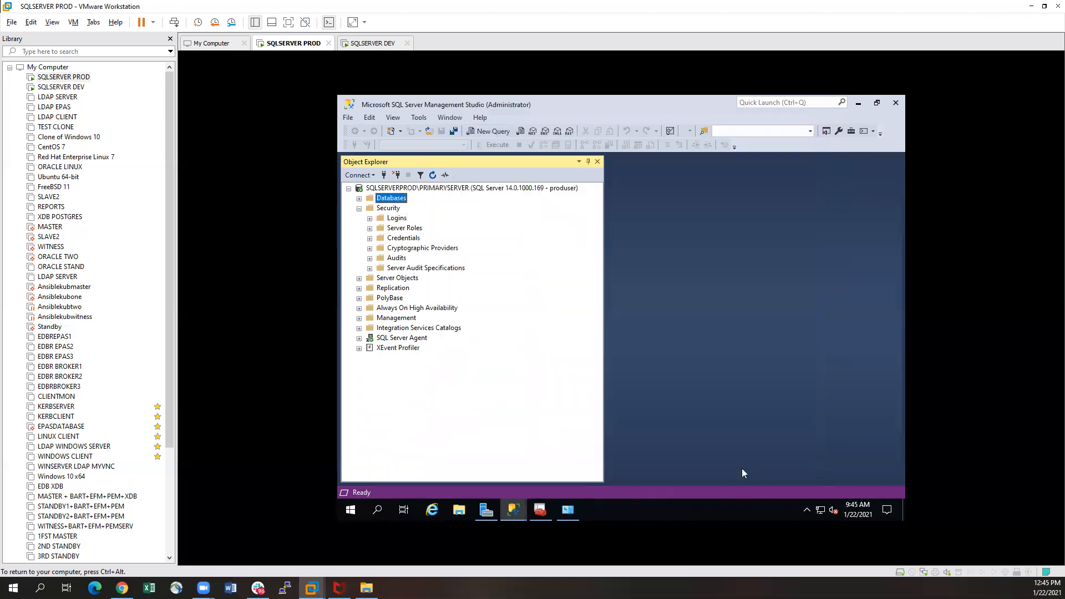
List the logins on PRIMARYSERVER and check the login of the newly added Windows account.
{"action": "left_click", "coordinate": [370, 218]}
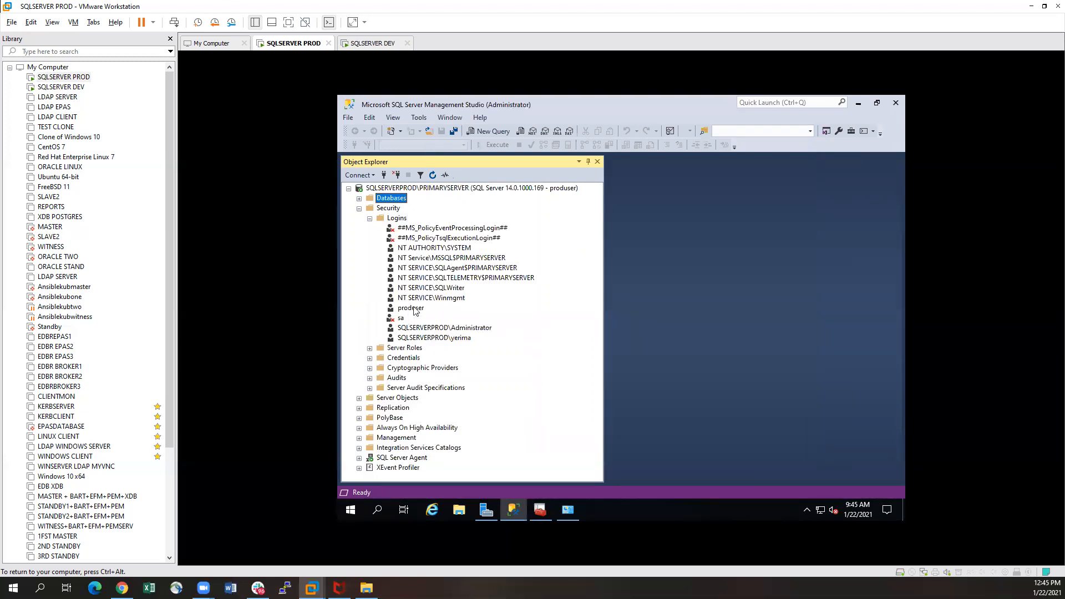
{"action": "left_click", "coordinate": [434, 340]}
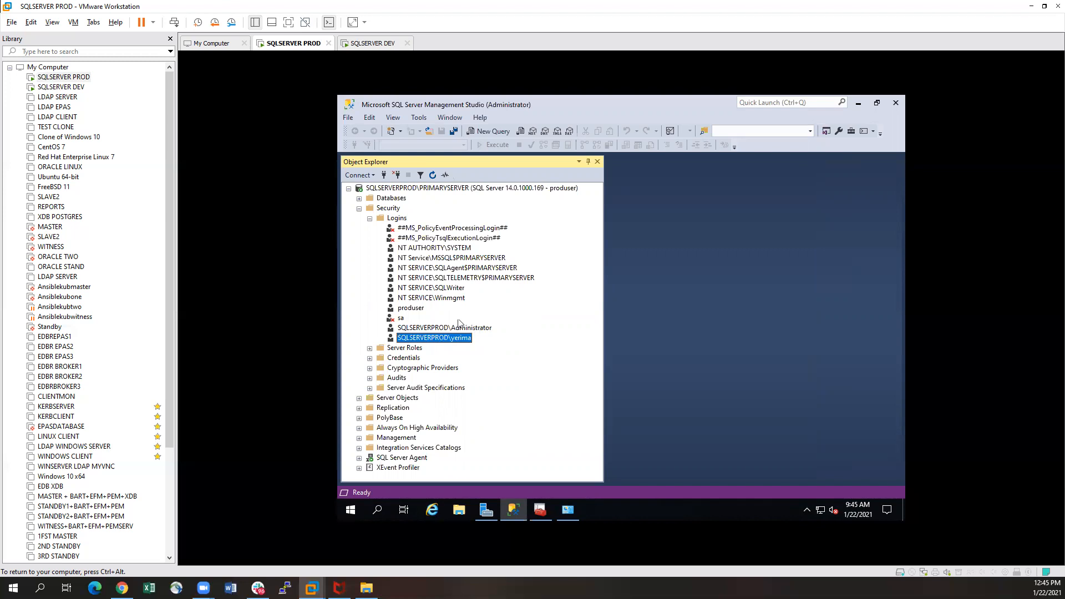
{"action": "left_click", "coordinate": [803, 122]}
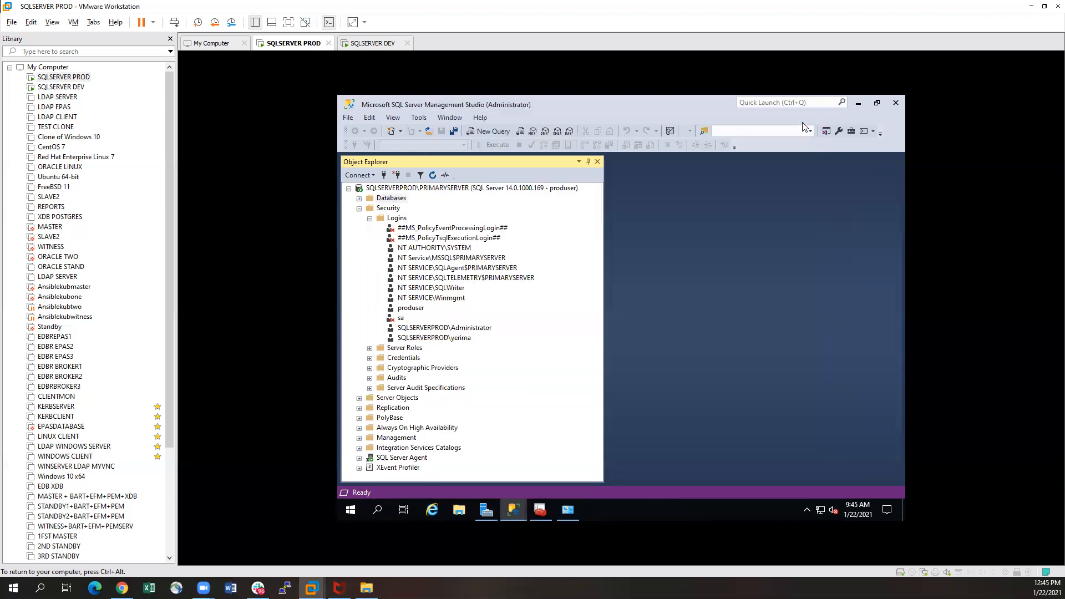
Switch to the SQLSERVER DEV virtual machine and bring its Management Studio to the front.
{"action": "left_click", "coordinate": [68, 97]}
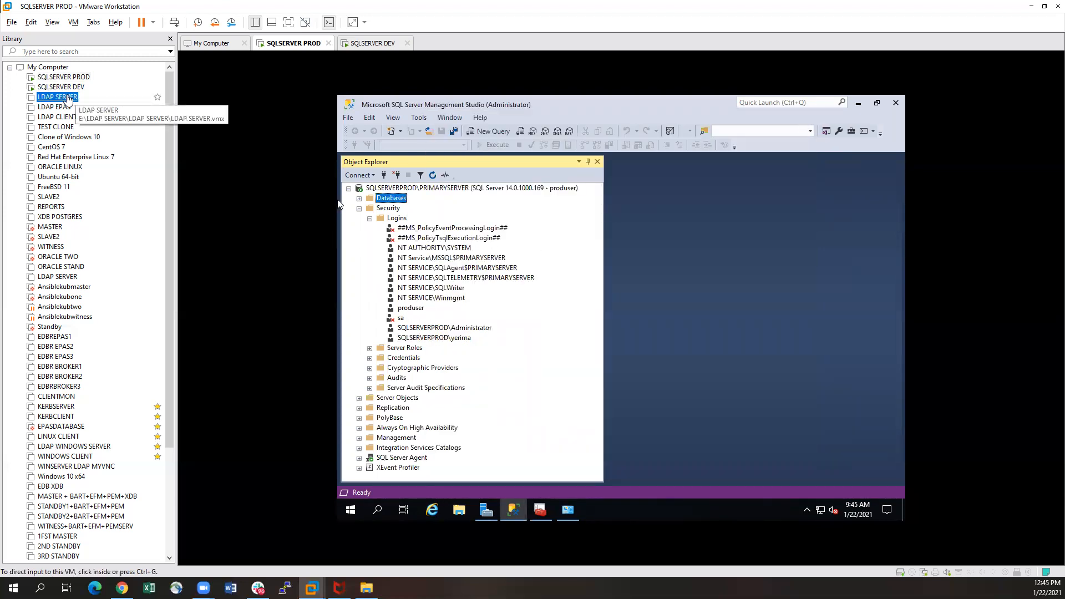
{"action": "left_click", "coordinate": [68, 88]}
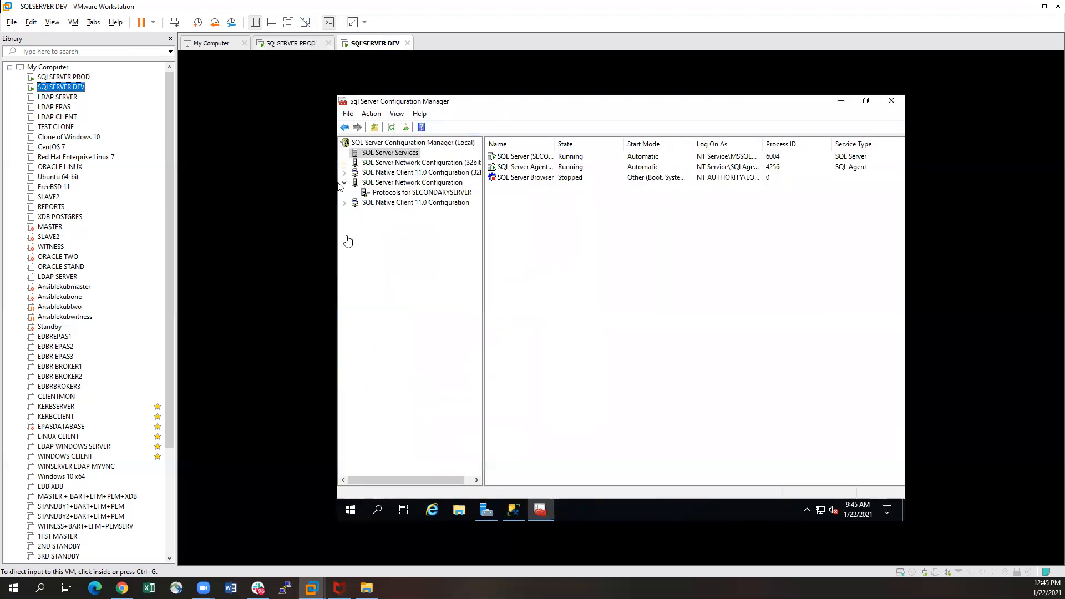
{"action": "left_click", "coordinate": [512, 510]}
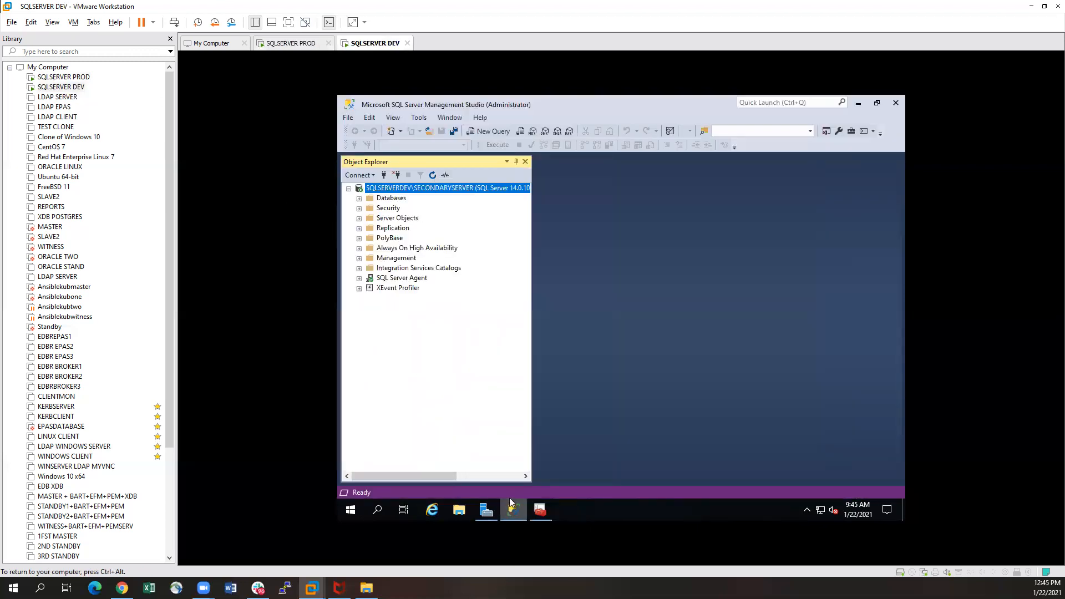
Leave the LDAP SERVER page, reselect SQLSERVER DEV and return to the SQLSERVER PROD virtual machine.
{"action": "left_click", "coordinate": [376, 510]}
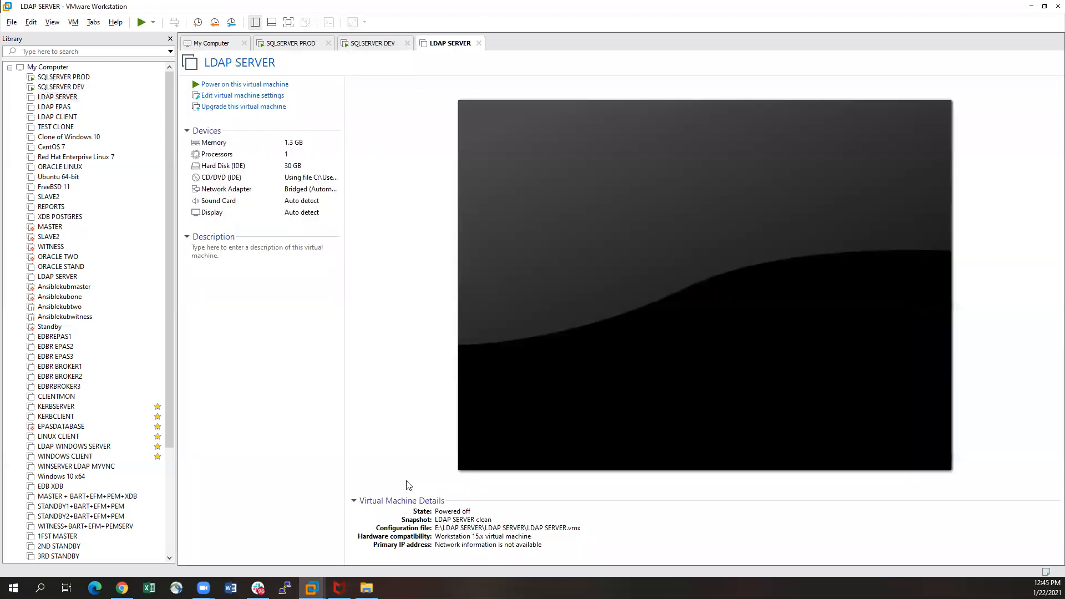
{"action": "left_click", "coordinate": [61, 86]}
{"action": "left_click", "coordinate": [322, 380]}
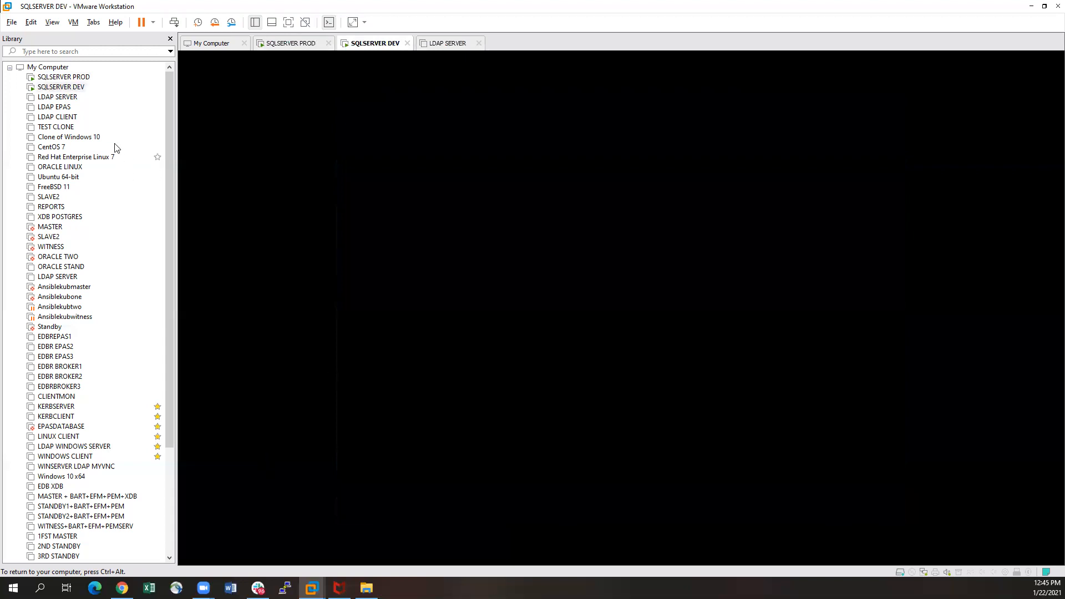
{"action": "left_click", "coordinate": [62, 86]}
{"action": "left_click", "coordinate": [350, 198]}
{"action": "left_click", "coordinate": [61, 86]}
{"action": "left_click", "coordinate": [73, 78]}
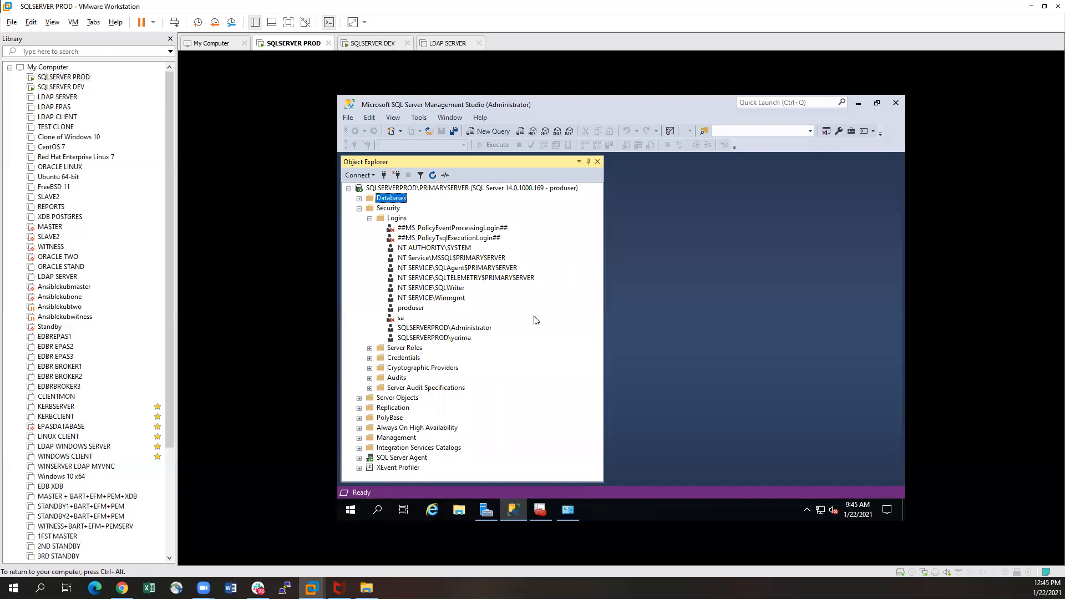
{"action": "left_click", "coordinate": [61, 87]}
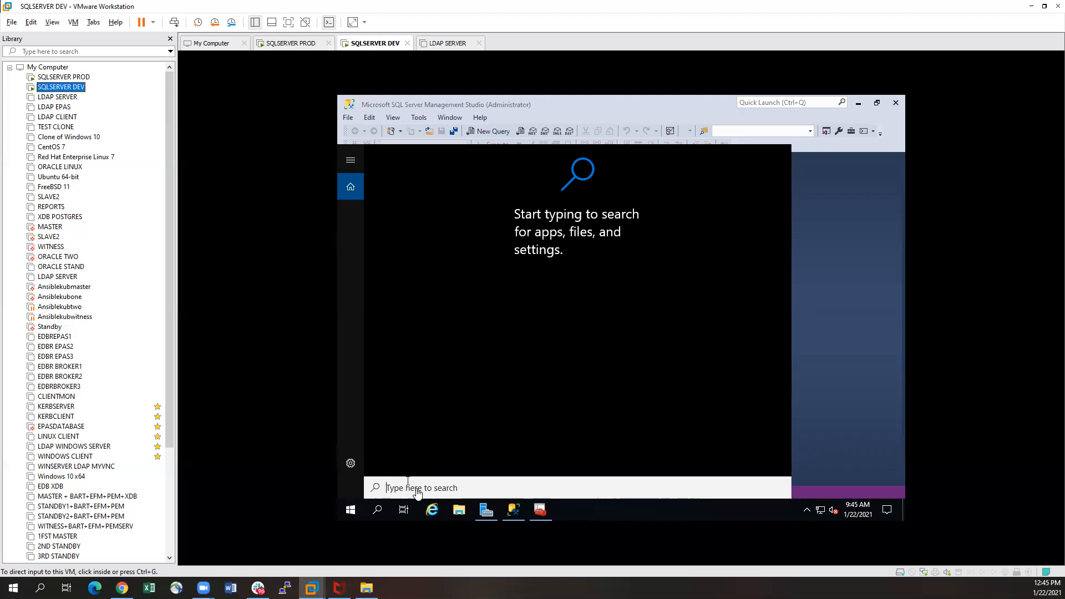
{"action": "left_click", "coordinate": [451, 487]}
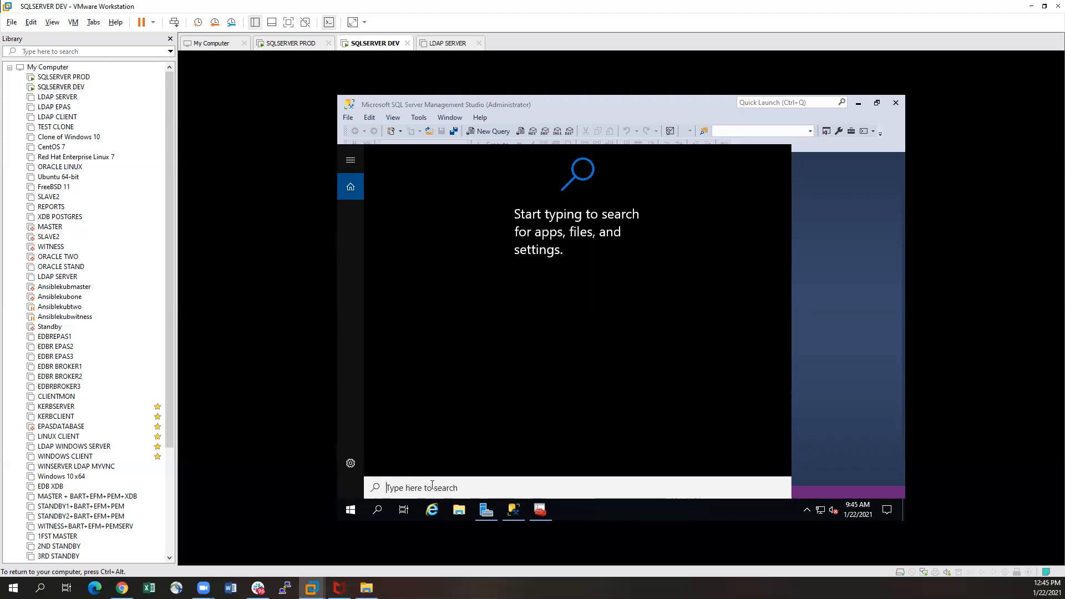
{"action": "type", "text": "control"}
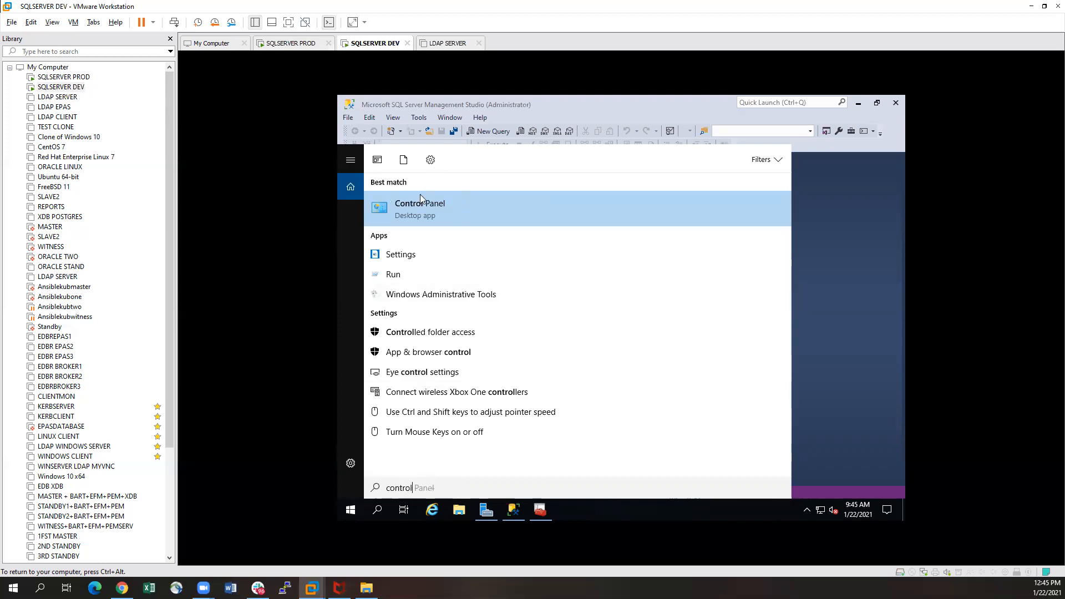
{"action": "left_click", "coordinate": [420, 196]}
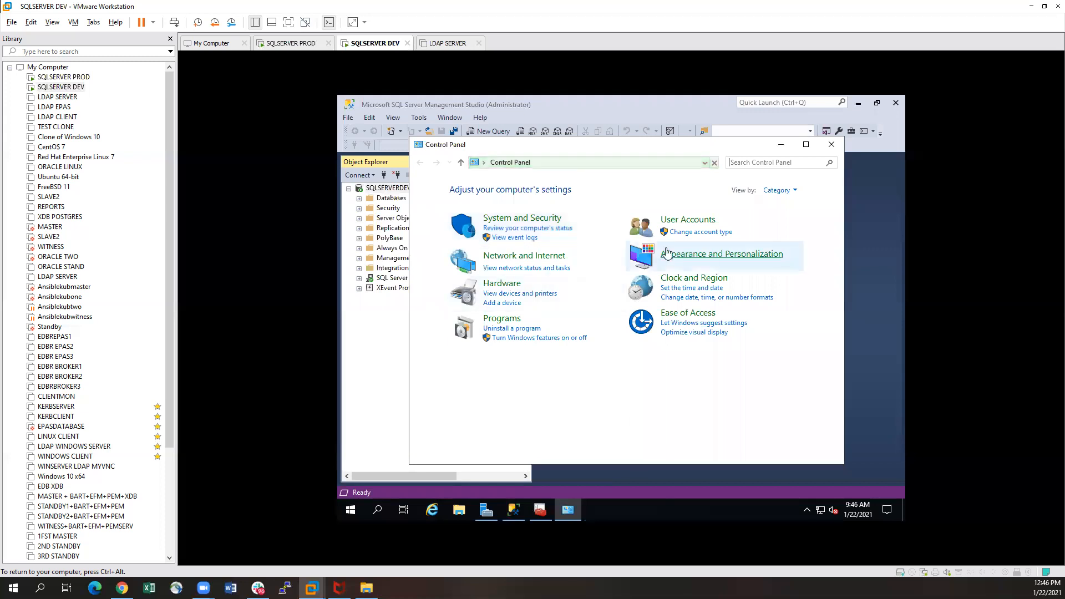
{"action": "left_click", "coordinate": [688, 220]}
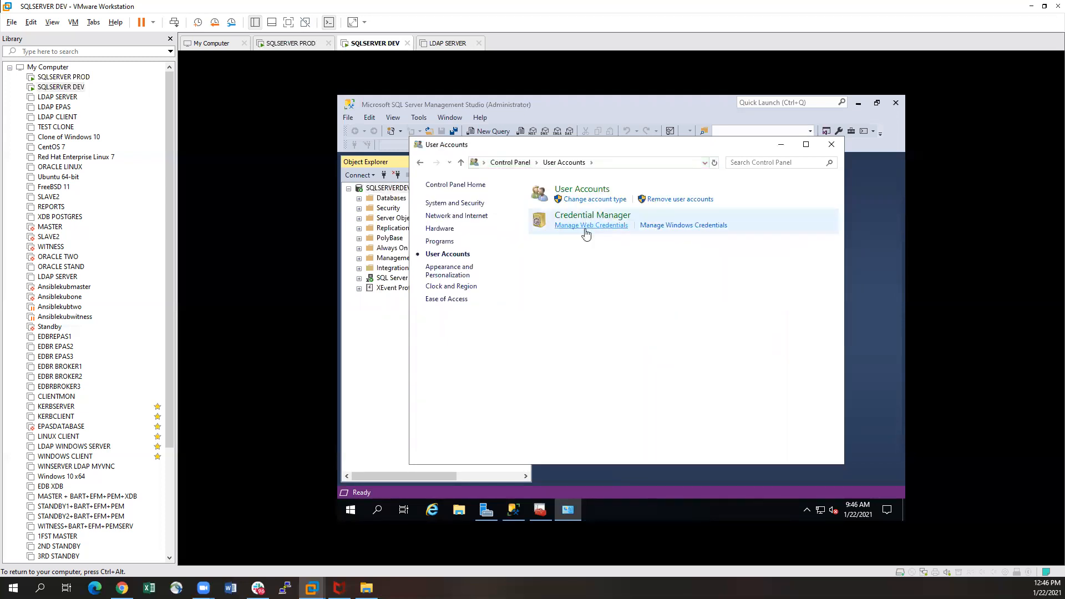
{"action": "left_click", "coordinate": [584, 201]}
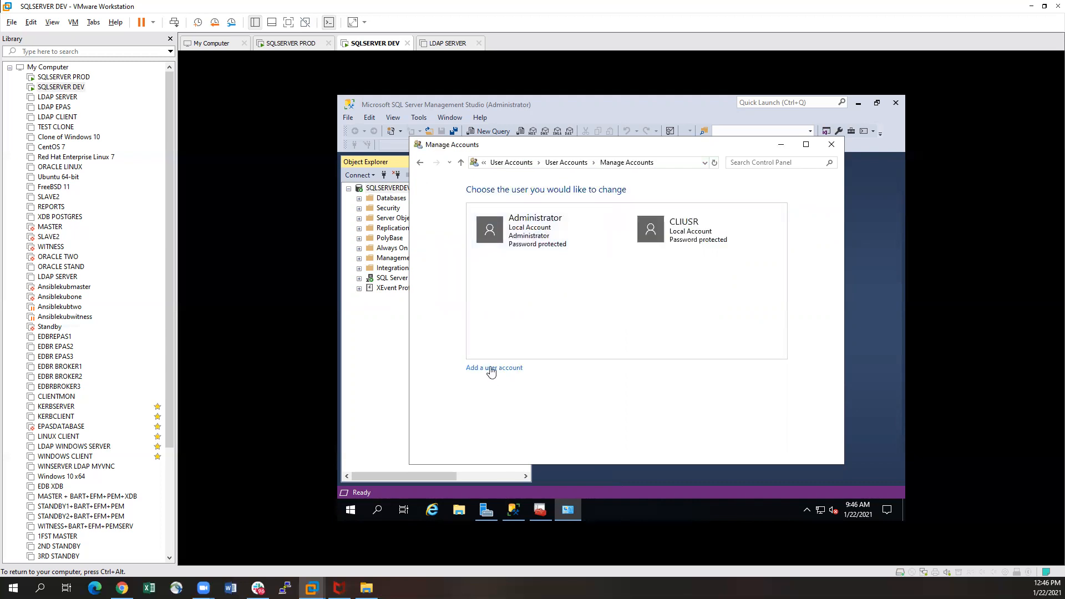
{"action": "left_click", "coordinate": [501, 368]}
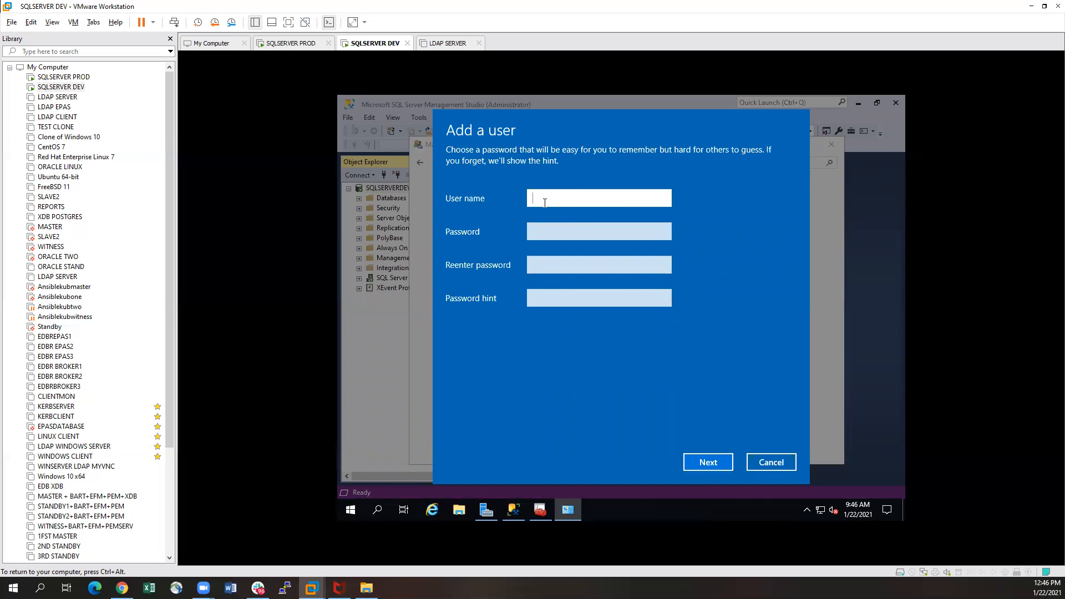
Create the local Windows account with its user name, password, repeated password and a password hint.
{"action": "type", "text": "yerima"}
{"action": "key", "text": "Tab"}
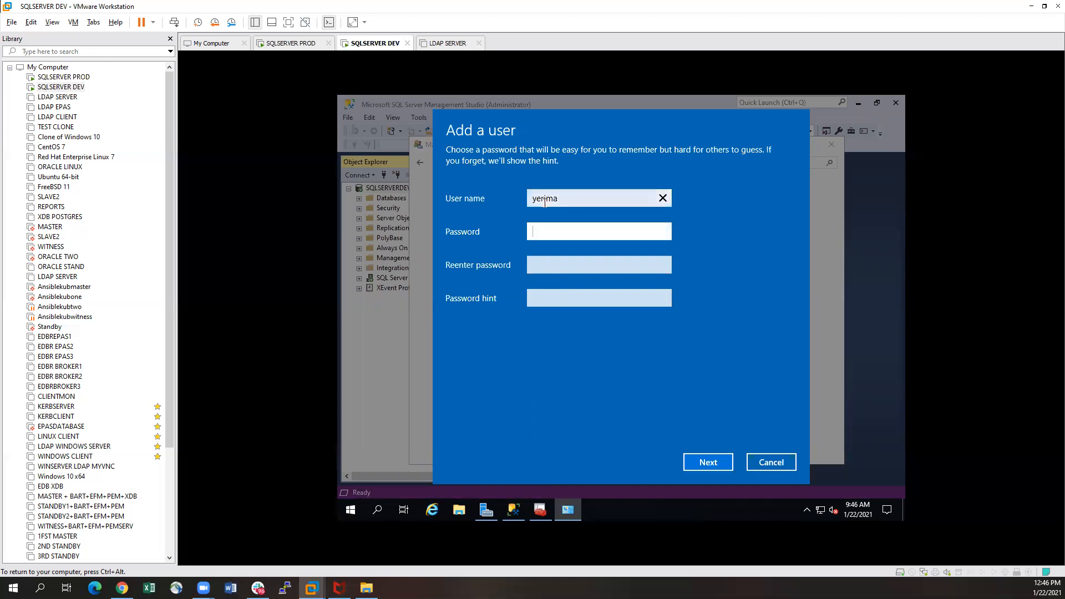
{"action": "type", "text": "•••••"}
{"action": "key", "text": "BackSpace"}
{"action": "type", "text": "••••••"}
{"action": "key", "text": "Tab"}
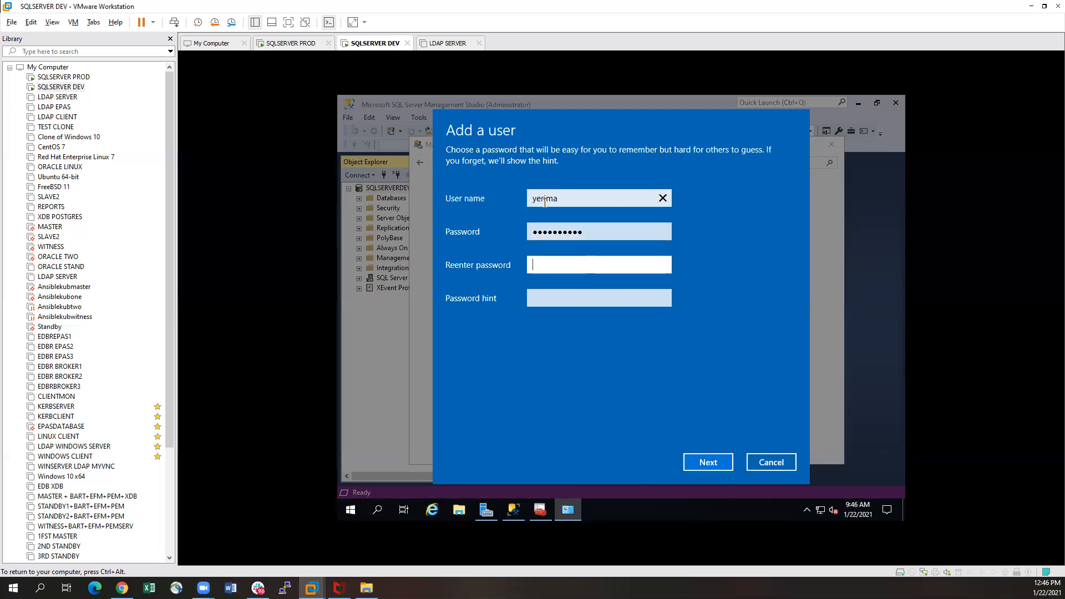
{"action": "type", "text": "•••"}
{"action": "key", "text": "Tab"}
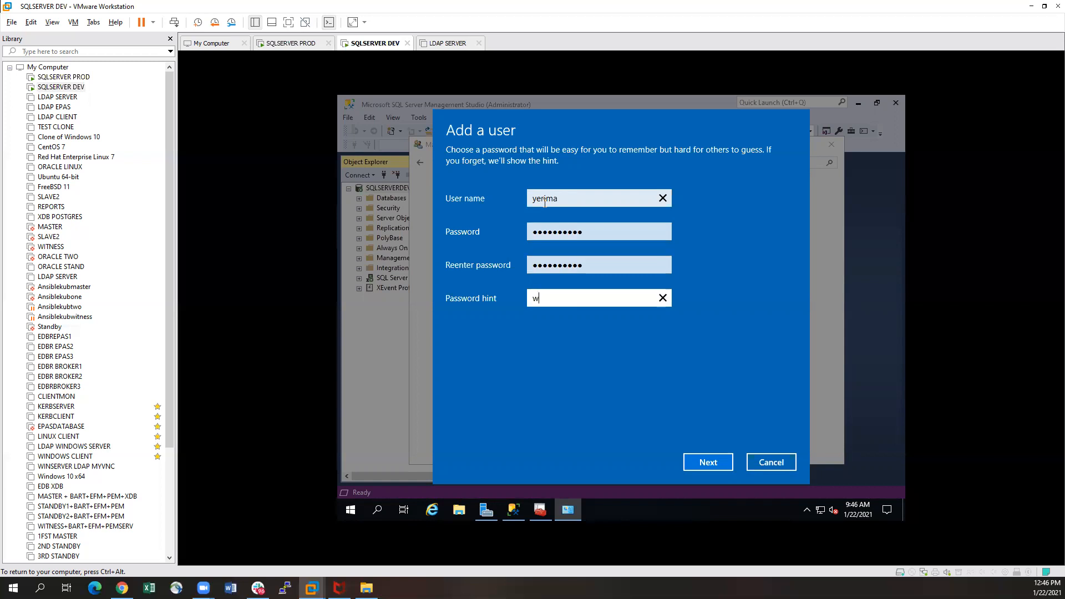
{"action": "left_click", "coordinate": [702, 462]}
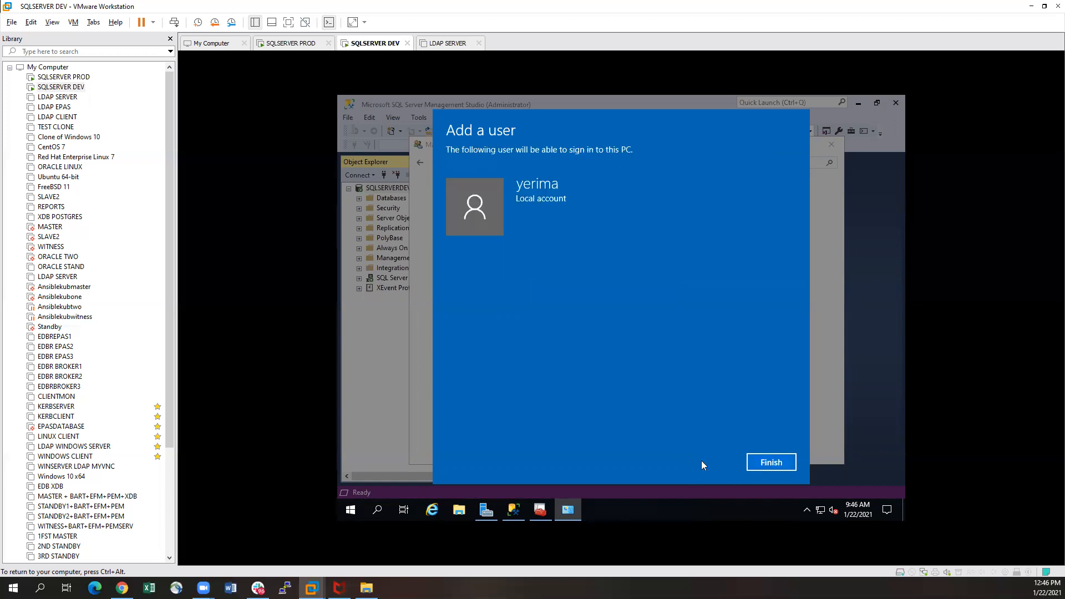
{"action": "left_click", "coordinate": [770, 462]}
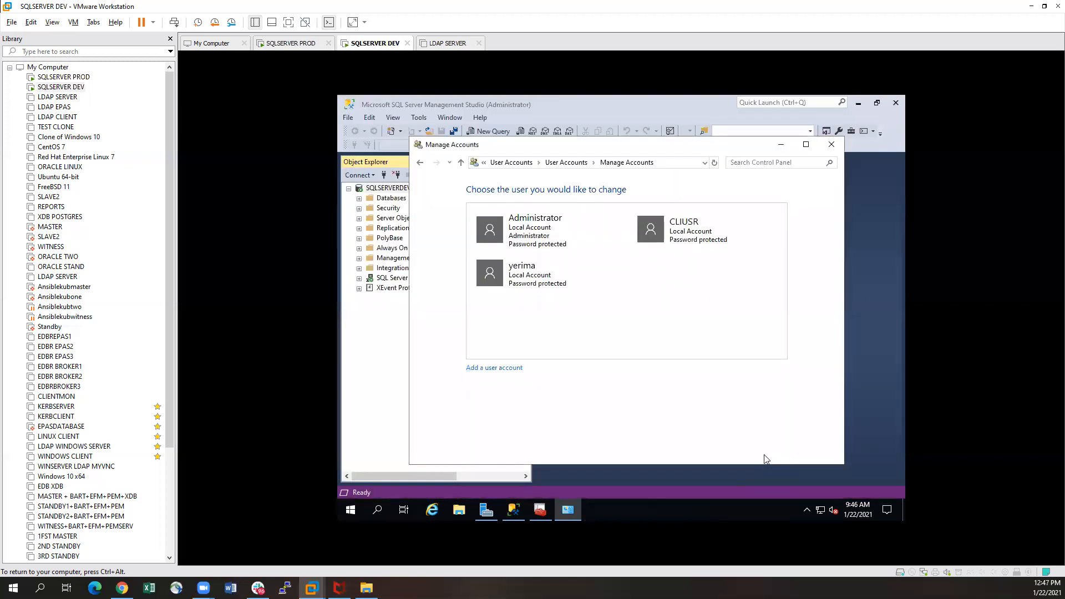
Start a new Windows-authenticated login on SECONDARYSERVER and select the newly added SQLSERVERDEV account as its login name.
{"action": "left_click", "coordinate": [366, 343]}
{"action": "left_click", "coordinate": [387, 210]}
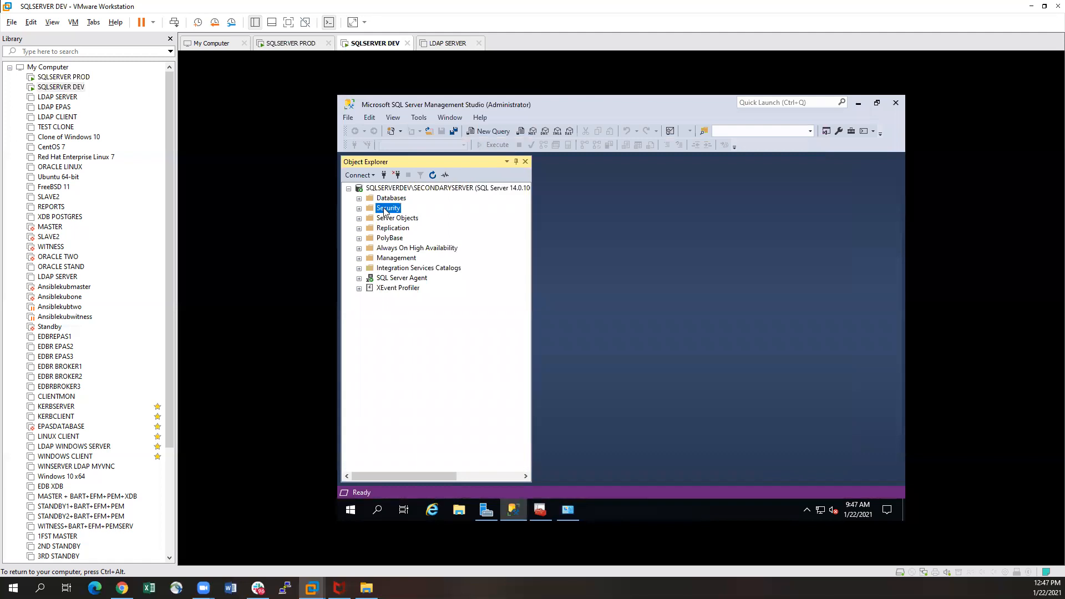
{"action": "left_click", "coordinate": [360, 209]}
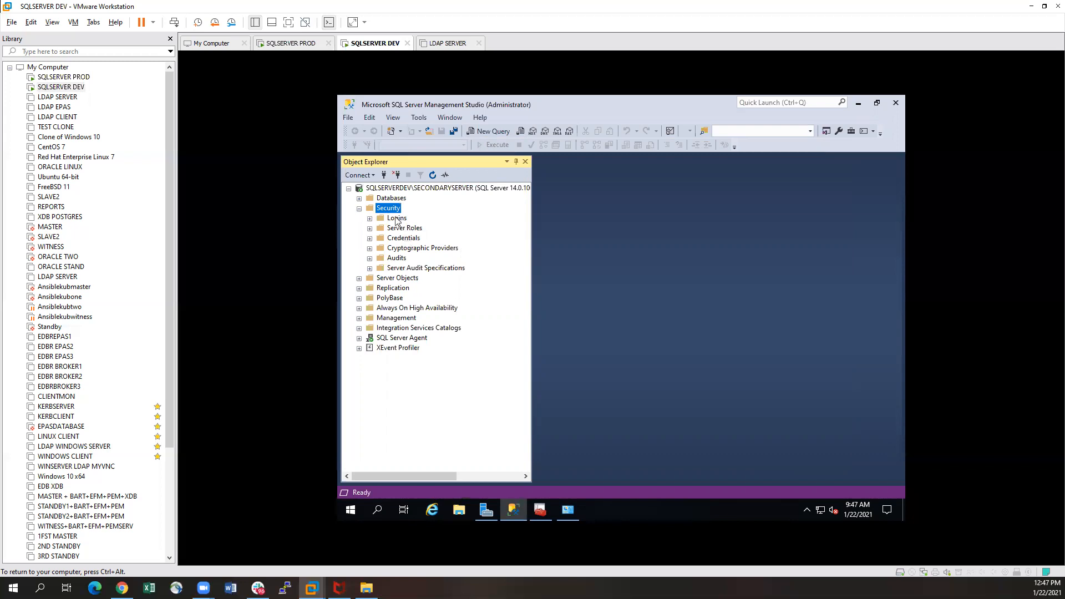
{"action": "right_click", "coordinate": [396, 218]}
{"action": "left_click", "coordinate": [441, 224]}
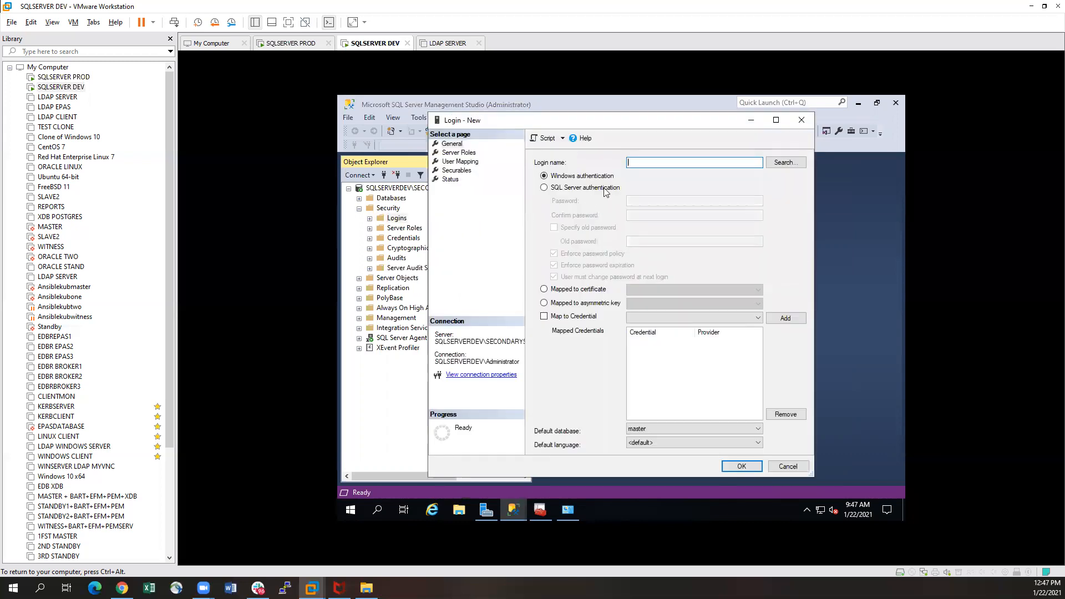
{"action": "left_click", "coordinate": [781, 168]}
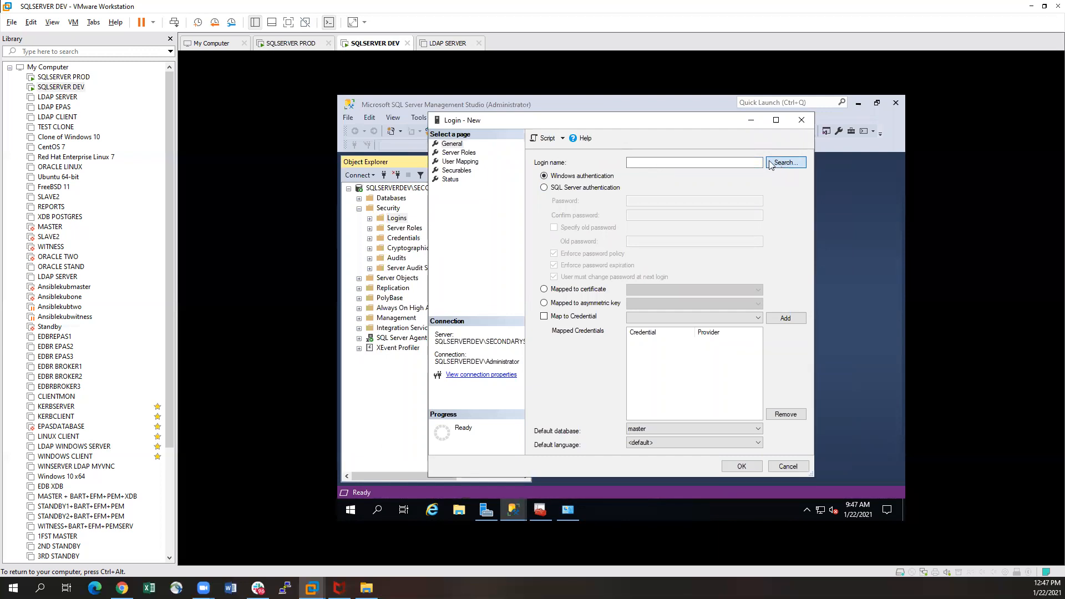
{"action": "left_click", "coordinate": [779, 165]}
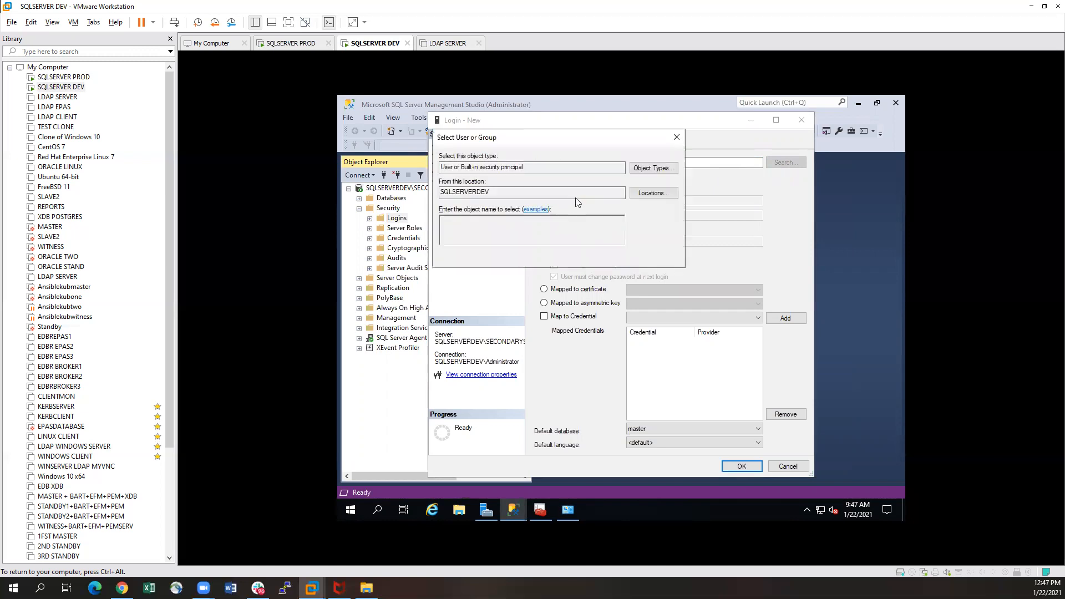
{"action": "type", "text": "yen"}
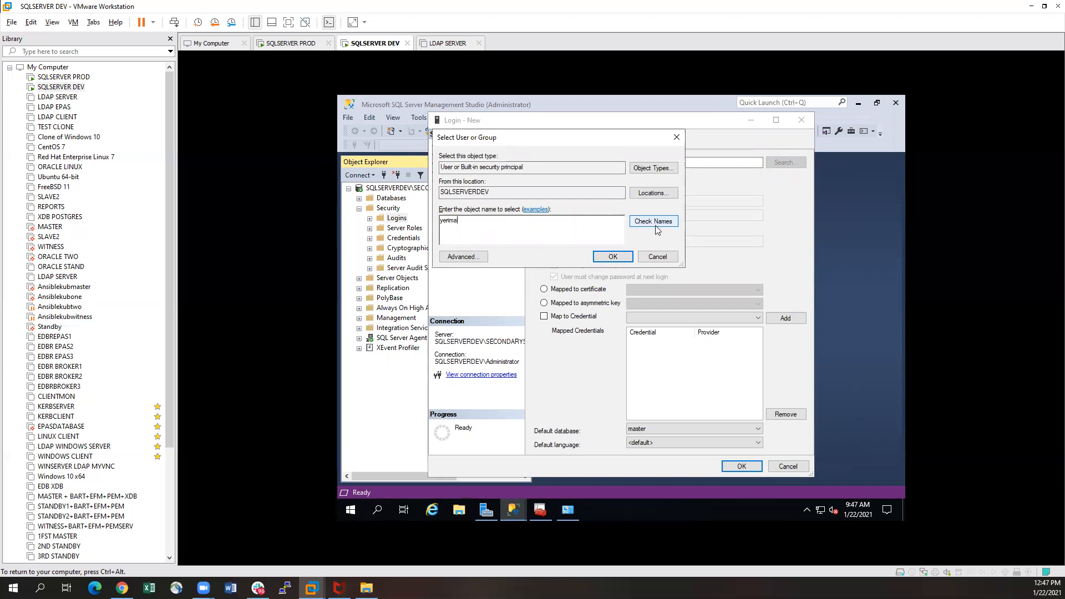
{"action": "left_click", "coordinate": [631, 221]}
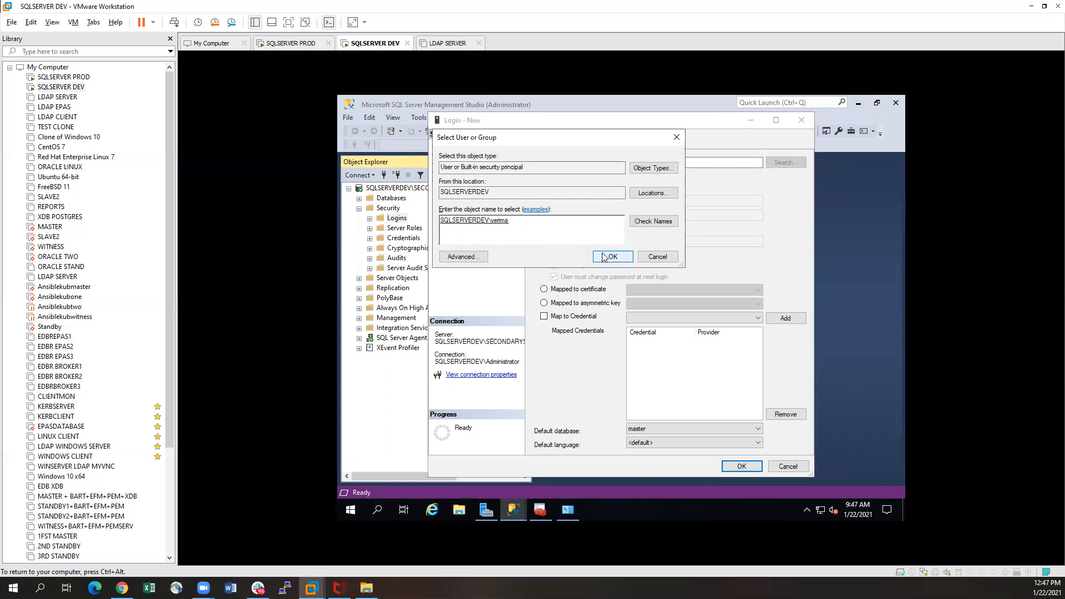
{"action": "left_click", "coordinate": [610, 257]}
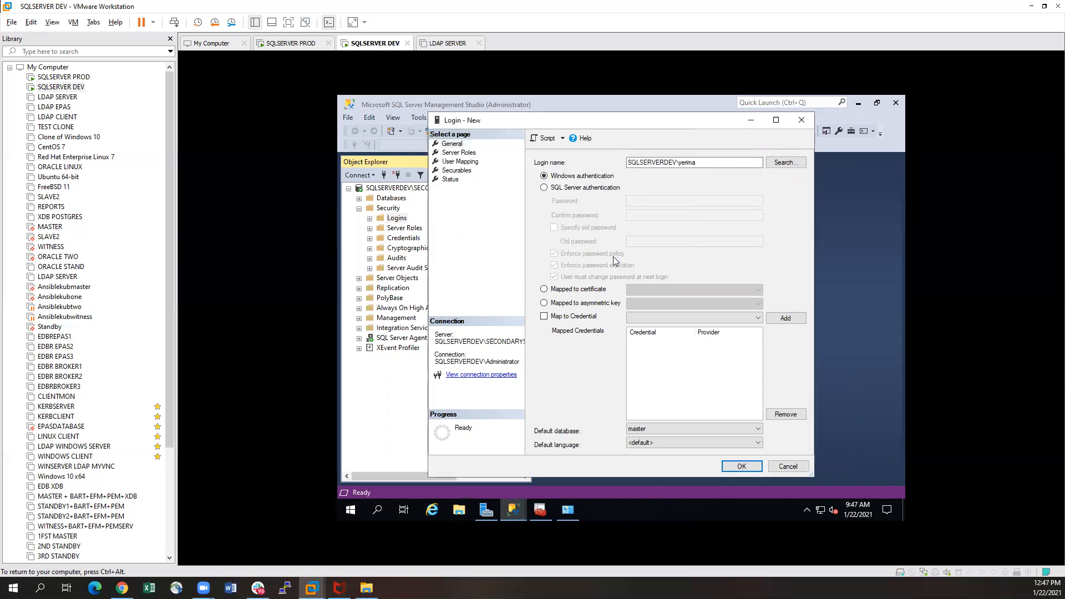
Grant the Windows login the sysadmin server role, review its user mapping and general settings, and create it.
{"action": "left_click", "coordinate": [458, 153]}
{"action": "left_click", "coordinate": [537, 263]}
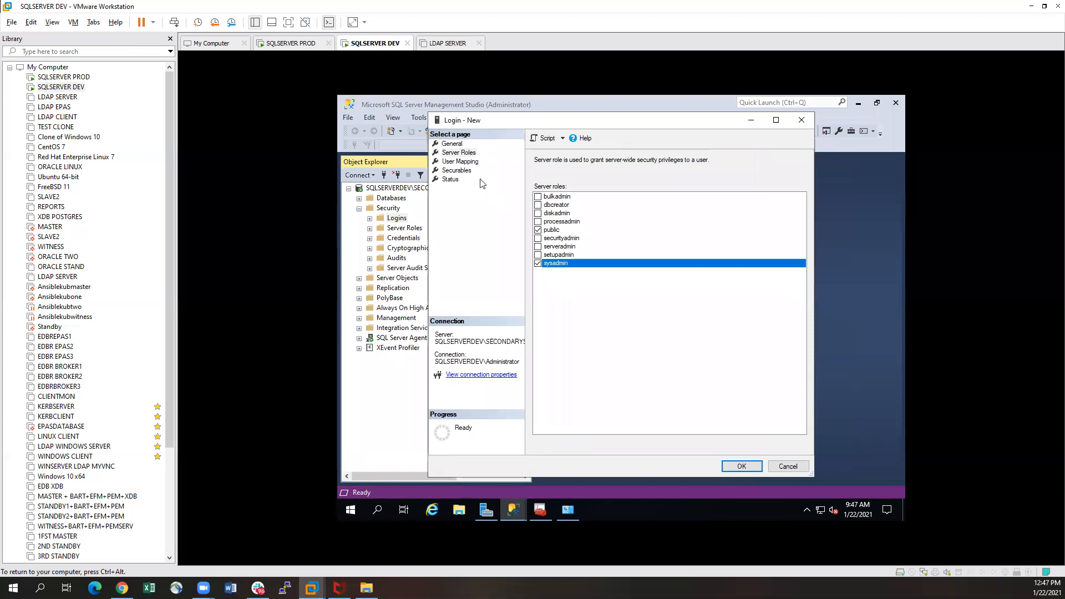
{"action": "left_click", "coordinate": [455, 162]}
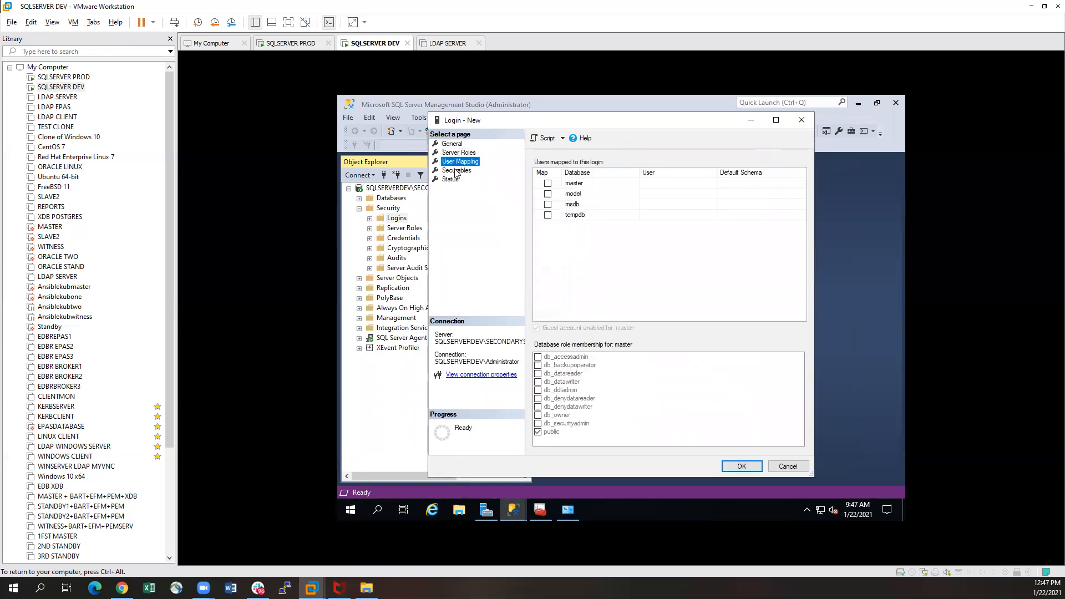
{"action": "left_click", "coordinate": [453, 145]}
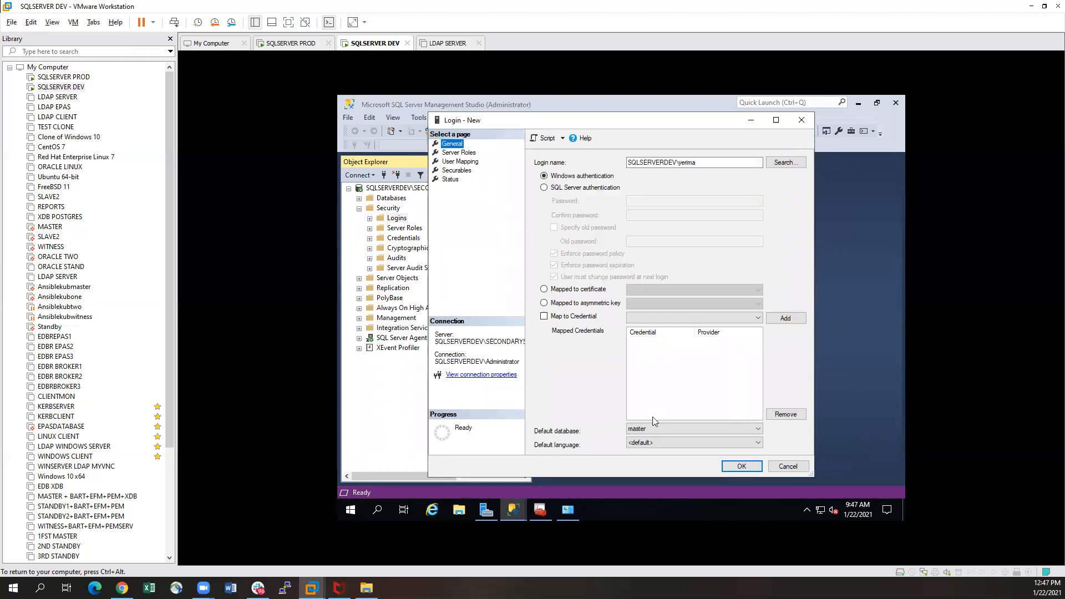
{"action": "left_click", "coordinate": [741, 467]}
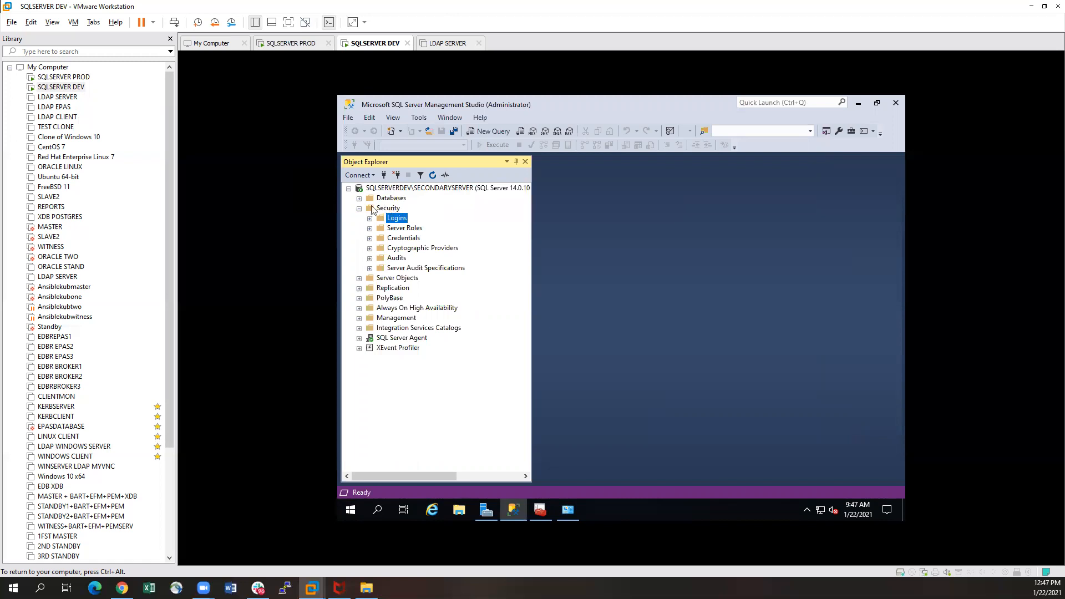
Start another login named Produser with SQL Server authentication, and enter and confirm its password.
{"action": "right_click", "coordinate": [395, 218]}
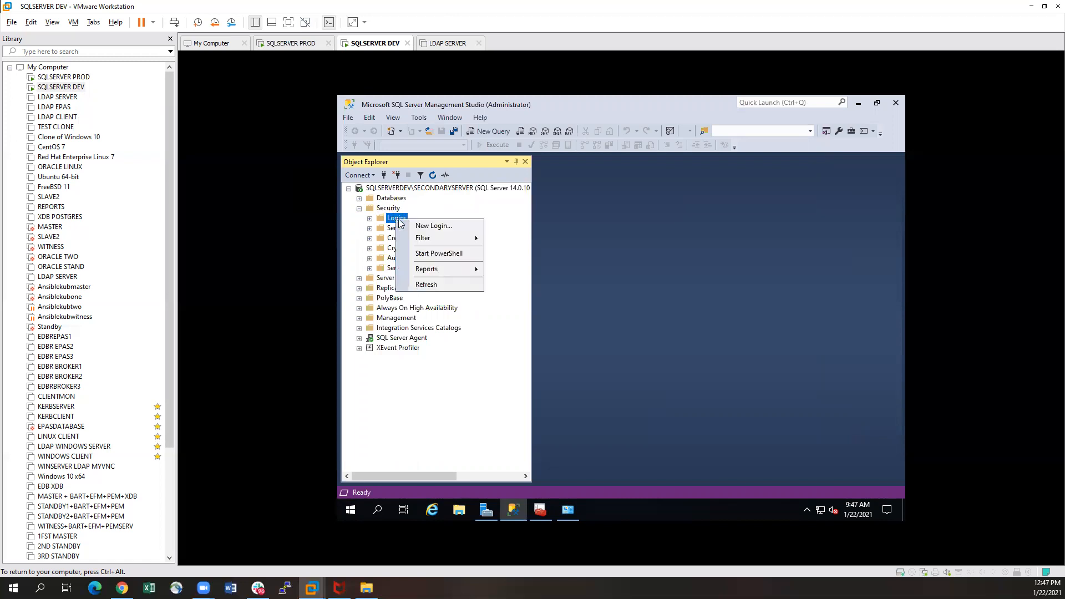
{"action": "left_click", "coordinate": [440, 226]}
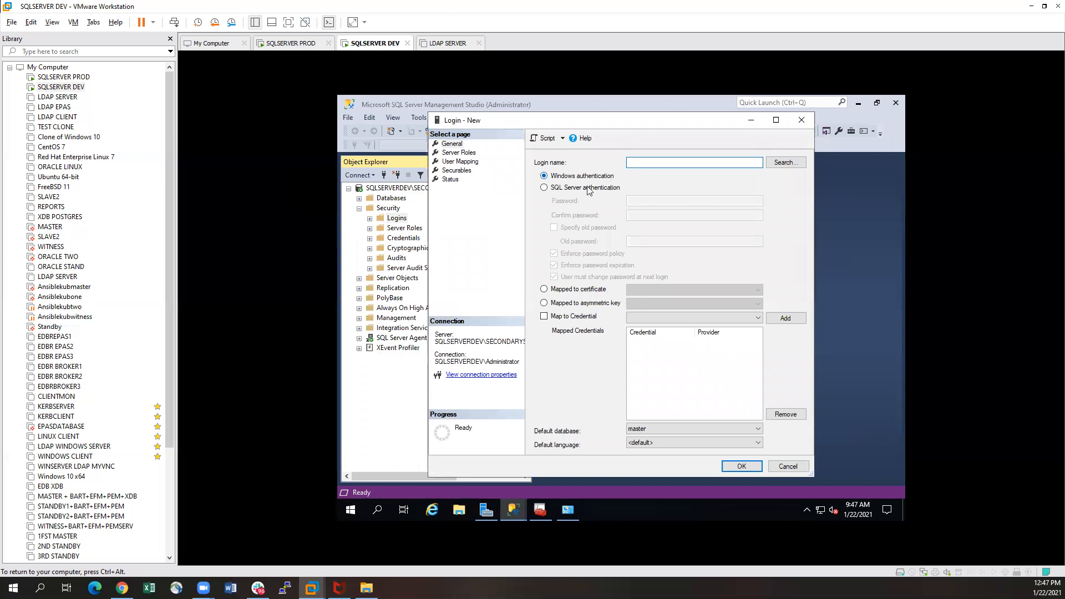
{"action": "left_click", "coordinate": [544, 187]}
{"action": "left_click", "coordinate": [643, 164]}
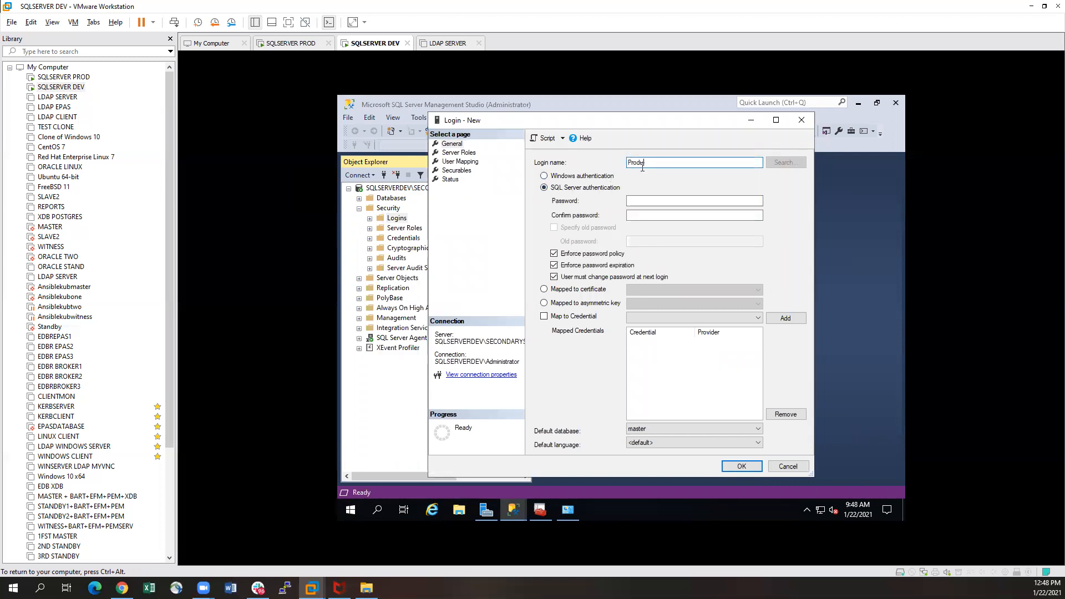
{"action": "left_click", "coordinate": [646, 200]}
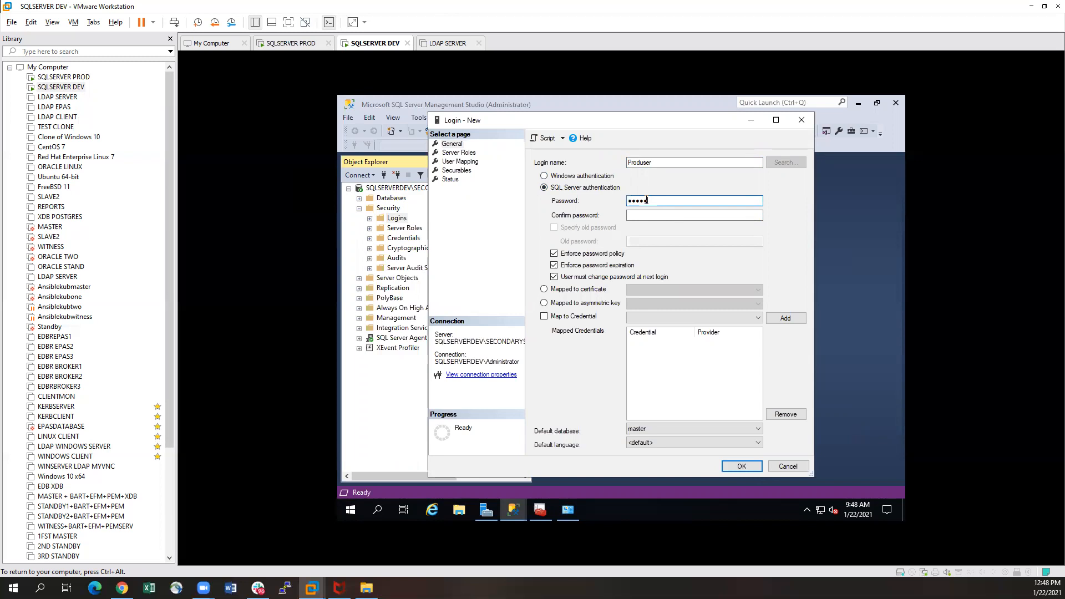
{"action": "type", "text": "••••"}
{"action": "key", "text": "Tab"}
{"action": "type", "text": "••••••••••"}
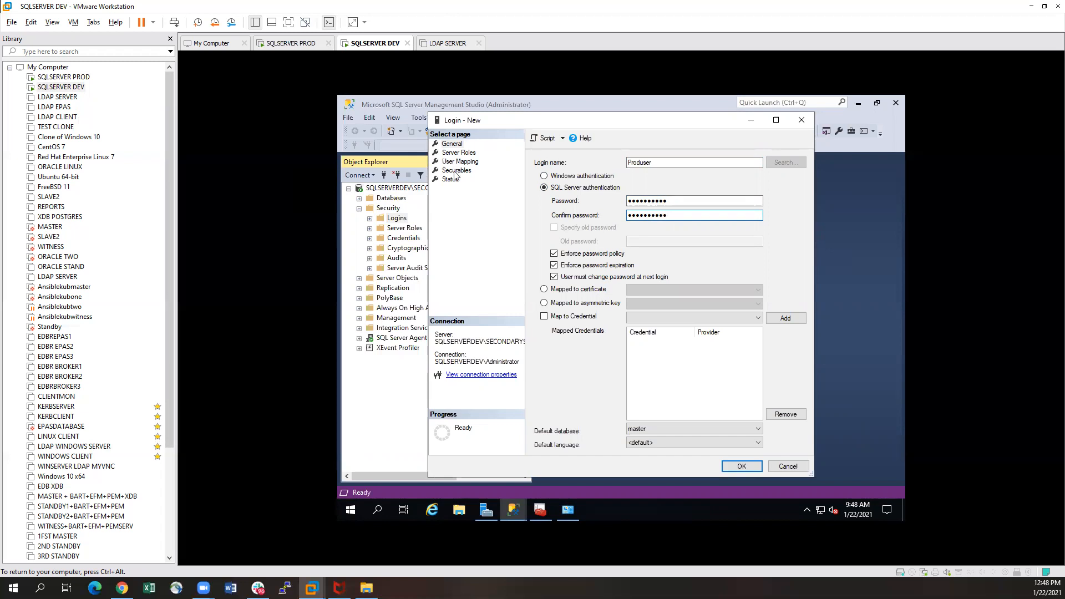
Grant Produser the sysadmin server role, recheck its general settings and create the login.
{"action": "left_click", "coordinate": [465, 156]}
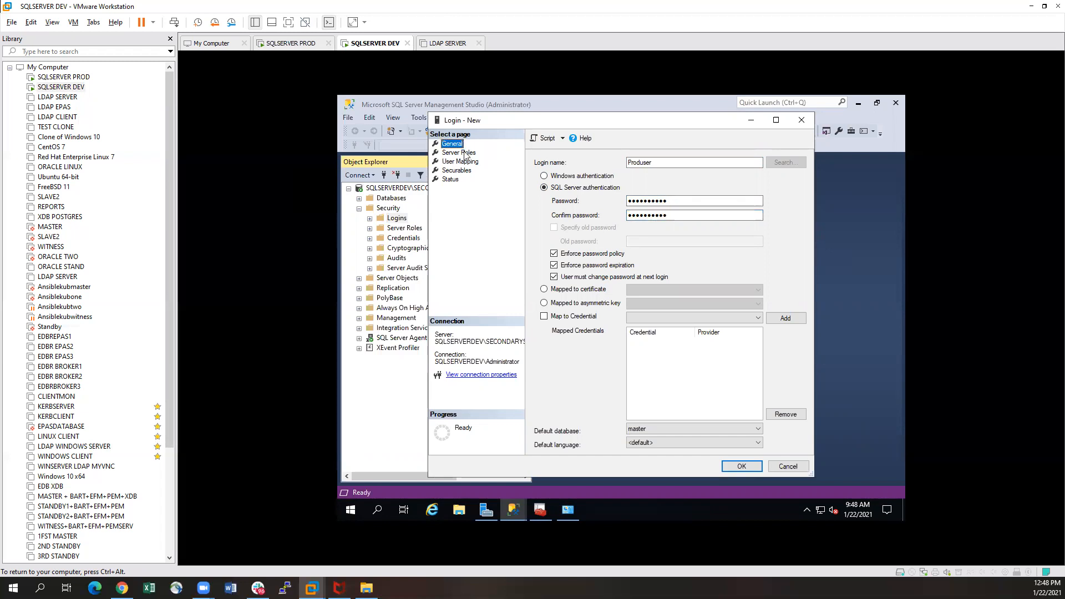
{"action": "left_click", "coordinate": [463, 155]}
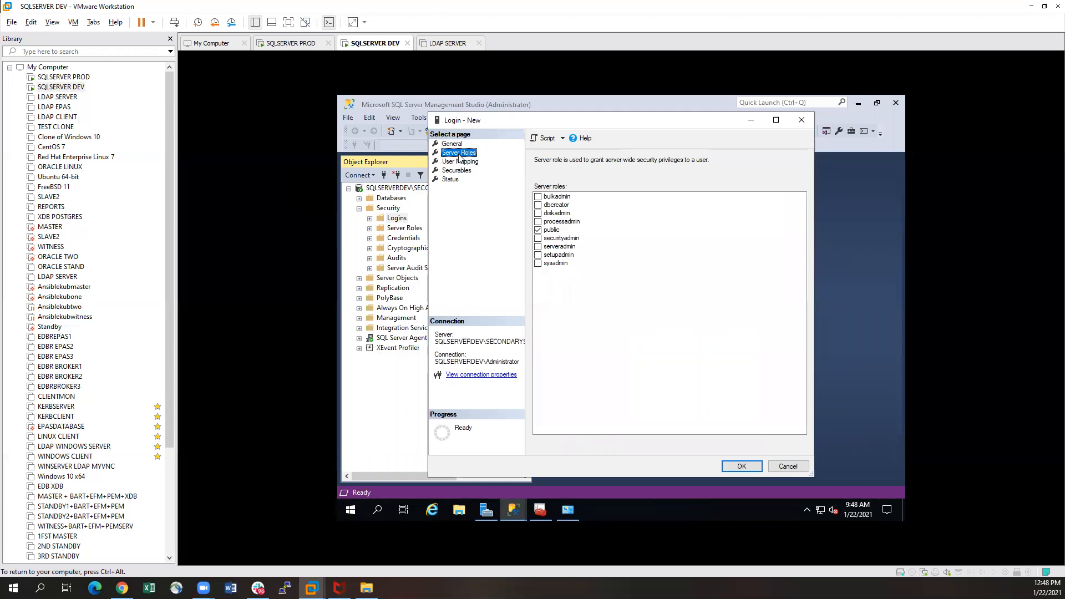
{"action": "left_click", "coordinate": [538, 264]}
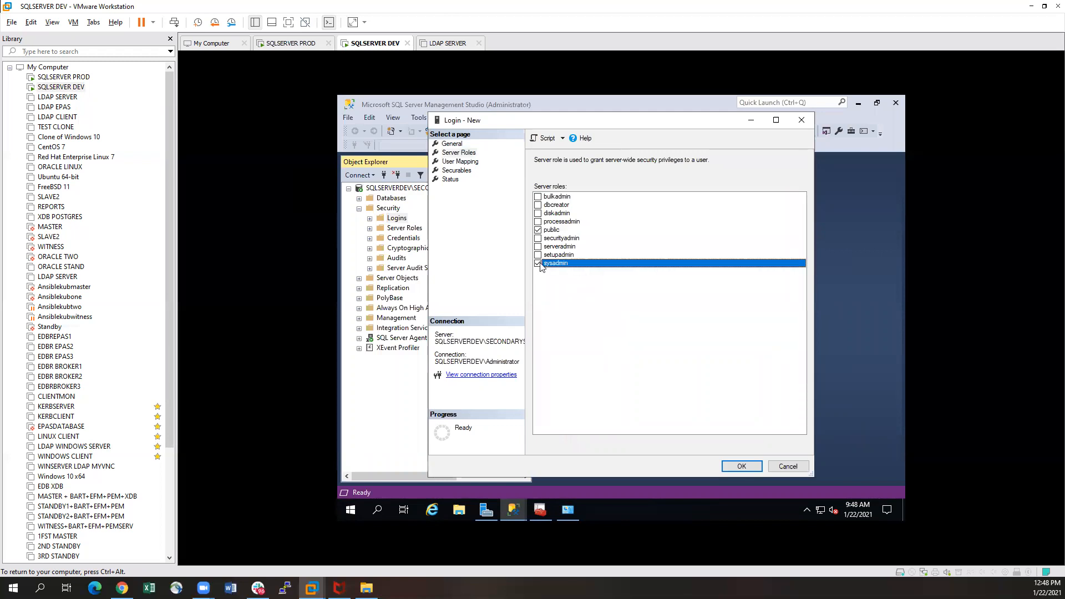
{"action": "left_click", "coordinate": [450, 144]}
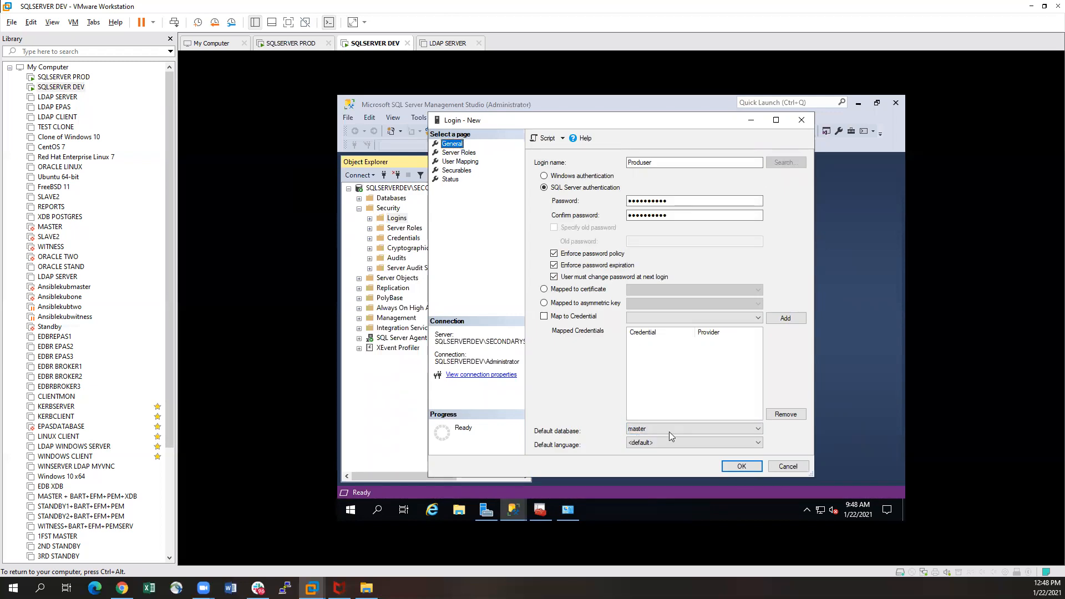
{"action": "left_click", "coordinate": [744, 468]}
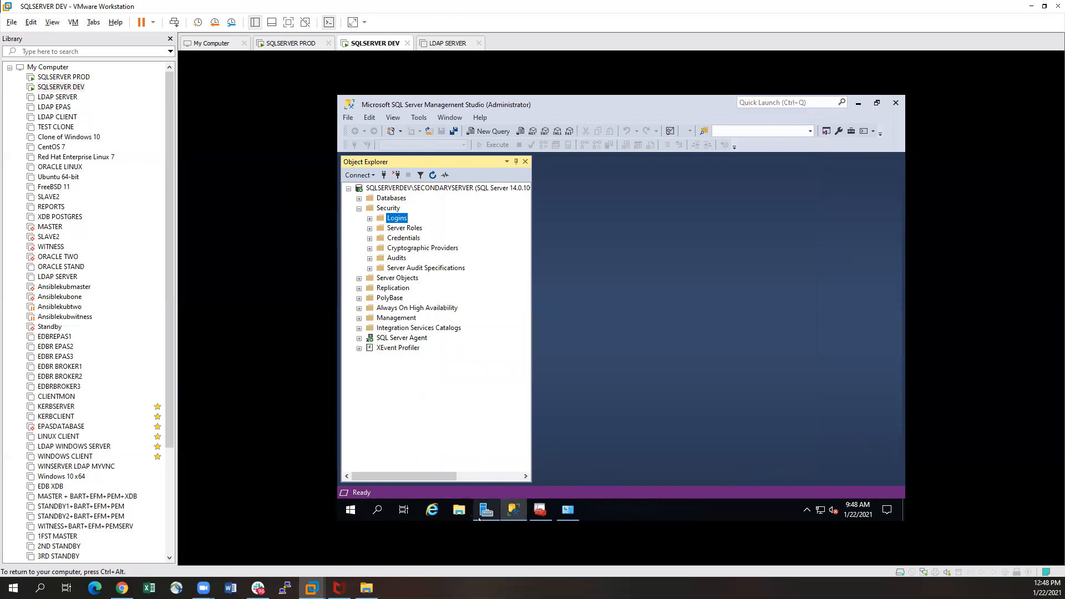
{"action": "mouse_move", "coordinate": [479, 519]}
{"action": "mouse_move", "coordinate": [557, 519]}
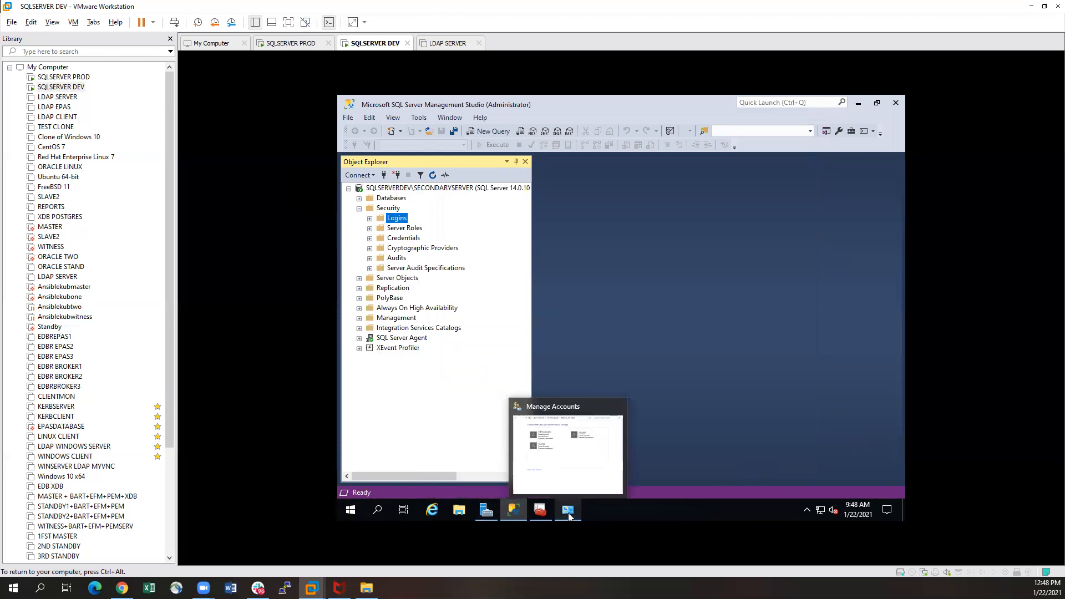
Close the account management window and set SECONDARYSERVER's server authentication to SQL Server and Windows Authentication mode.
{"action": "left_click", "coordinate": [561, 517]}
{"action": "left_click", "coordinate": [827, 148]}
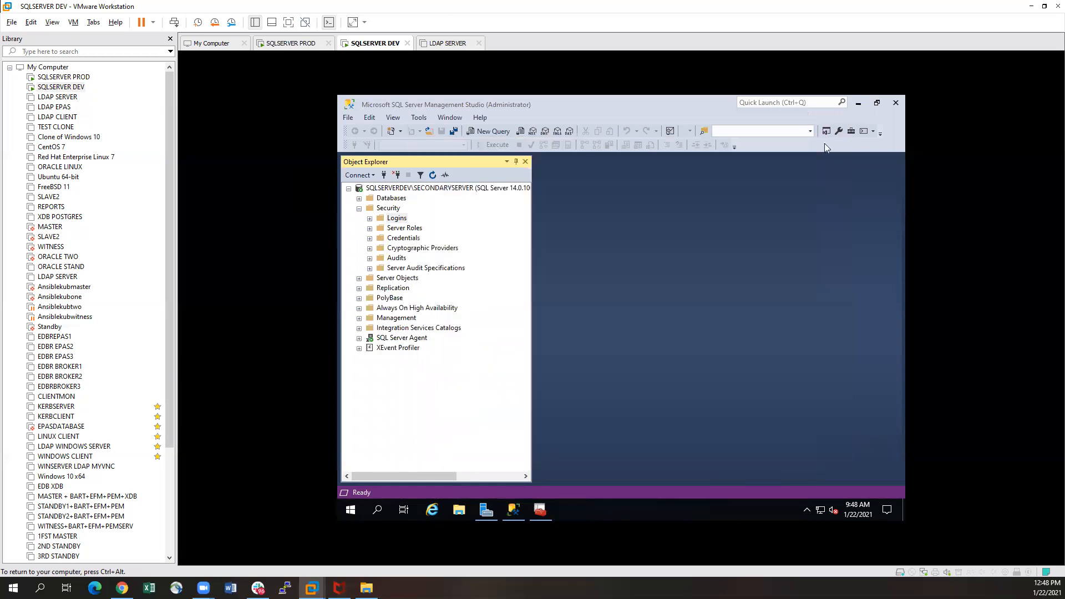
{"action": "left_click", "coordinate": [402, 190]}
{"action": "right_click", "coordinate": [401, 190]}
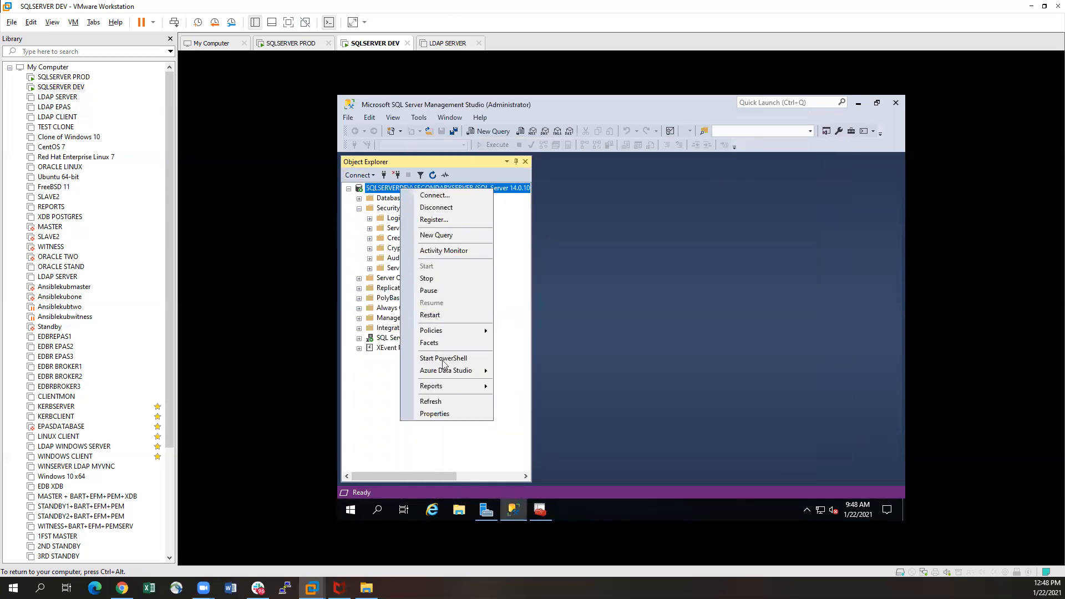
{"action": "left_click", "coordinate": [444, 414]}
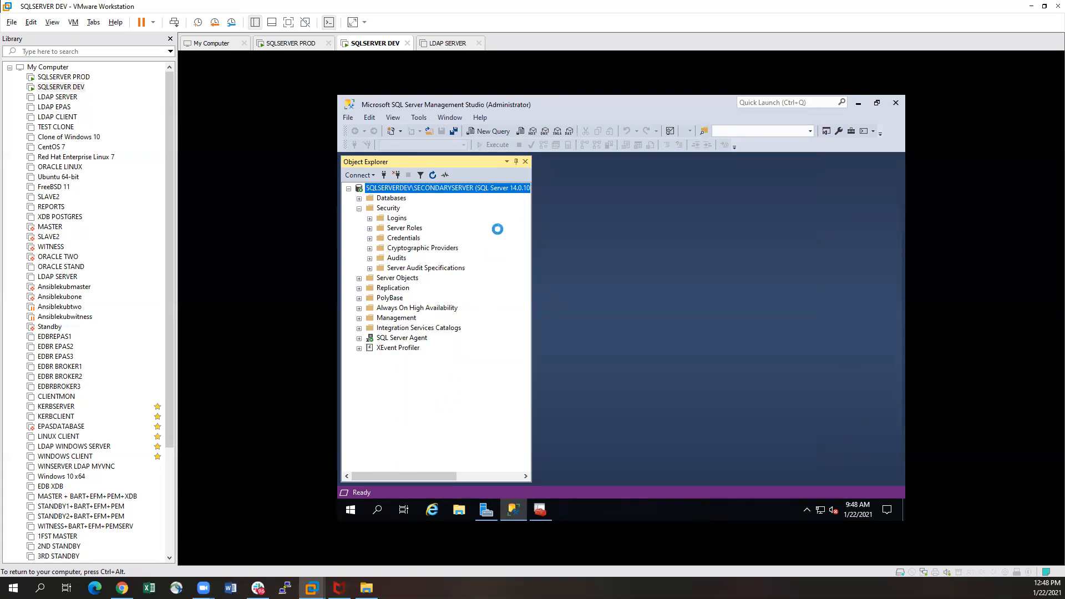
{"action": "left_click", "coordinate": [458, 170]}
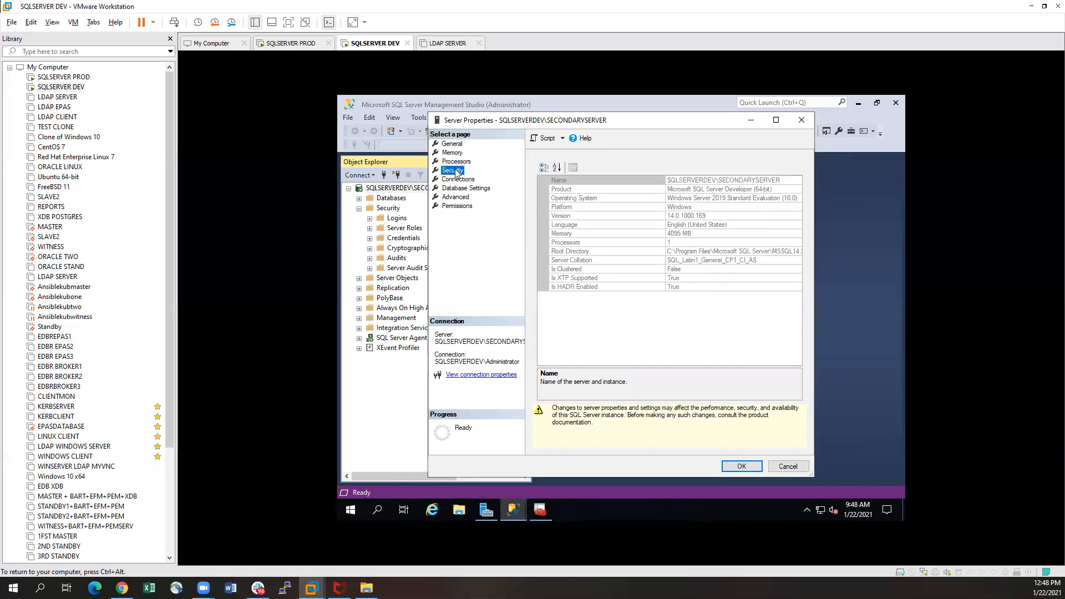
{"action": "left_click", "coordinate": [547, 196]}
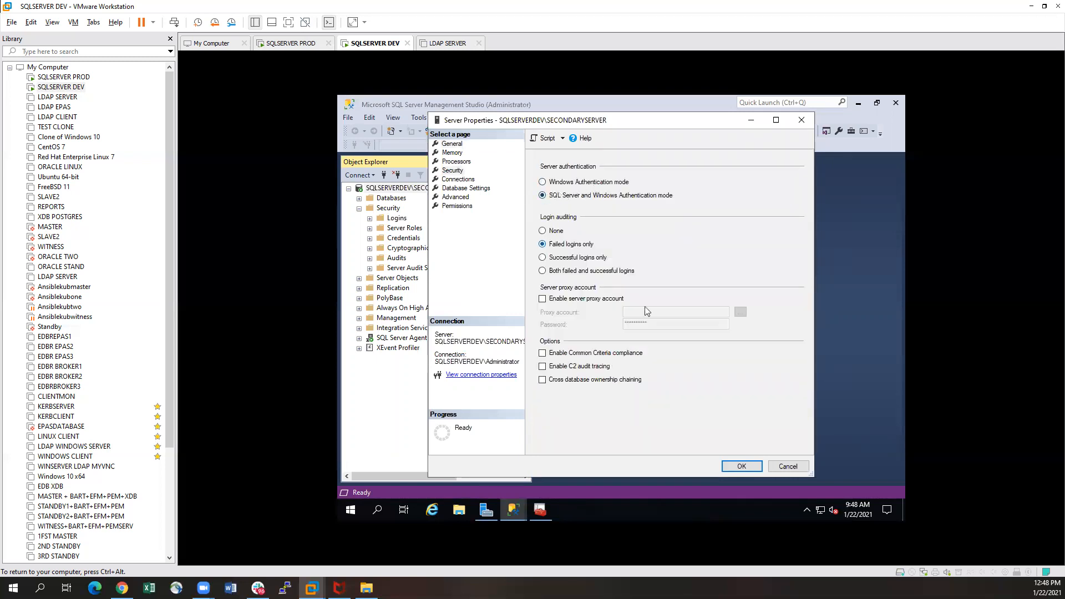
{"action": "left_click", "coordinate": [741, 467]}
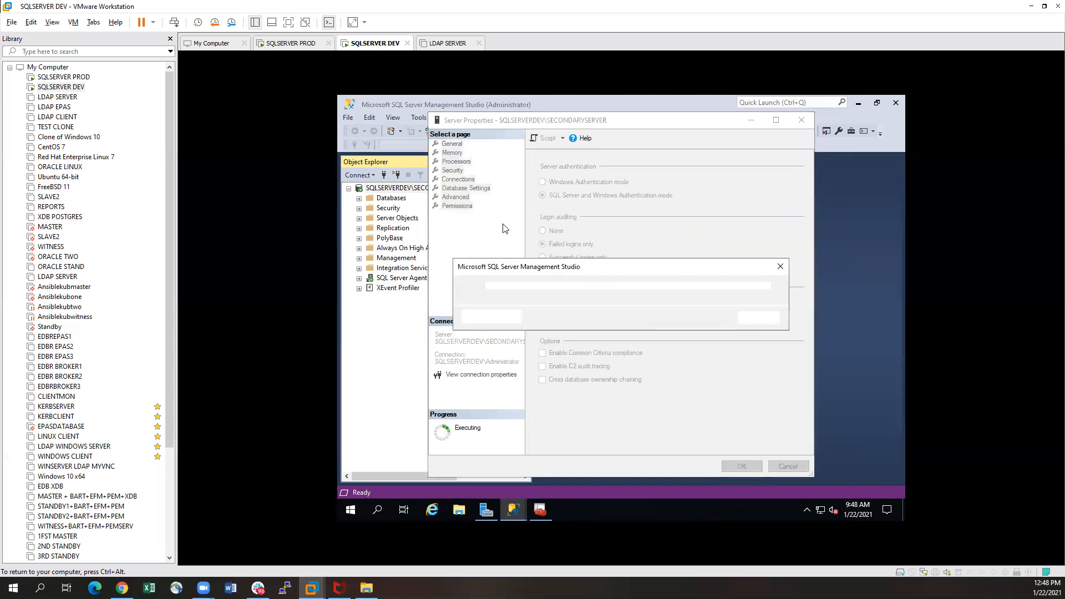
{"action": "left_click", "coordinate": [766, 319]}
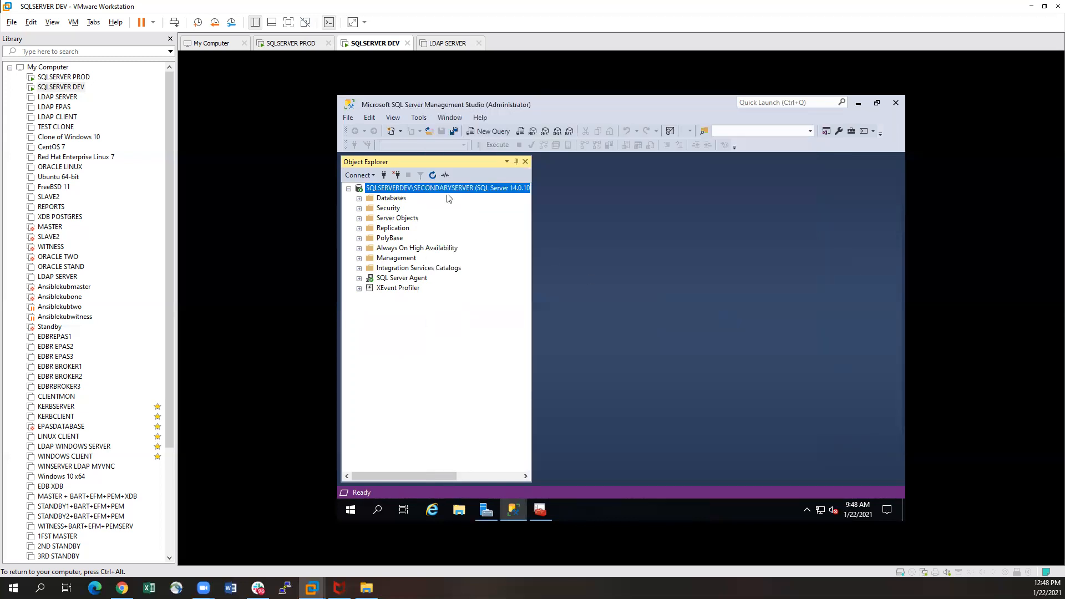
Restart the SECONDARYSERVER instance to apply the new authentication mode.
{"action": "right_click", "coordinate": [431, 192]}
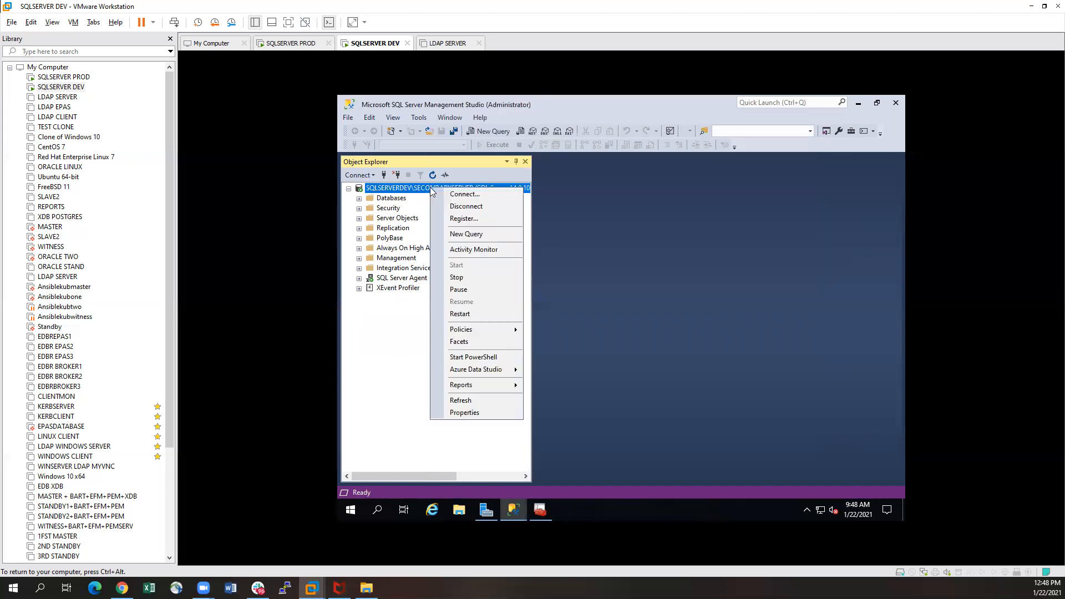
{"action": "left_click", "coordinate": [474, 316]}
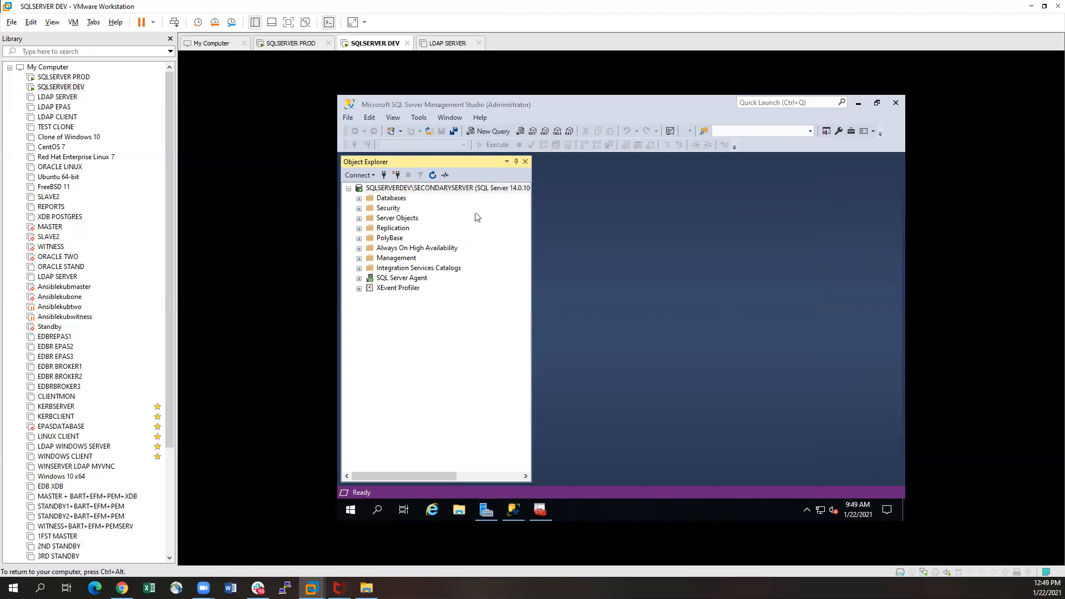
{"action": "left_click", "coordinate": [604, 214]}
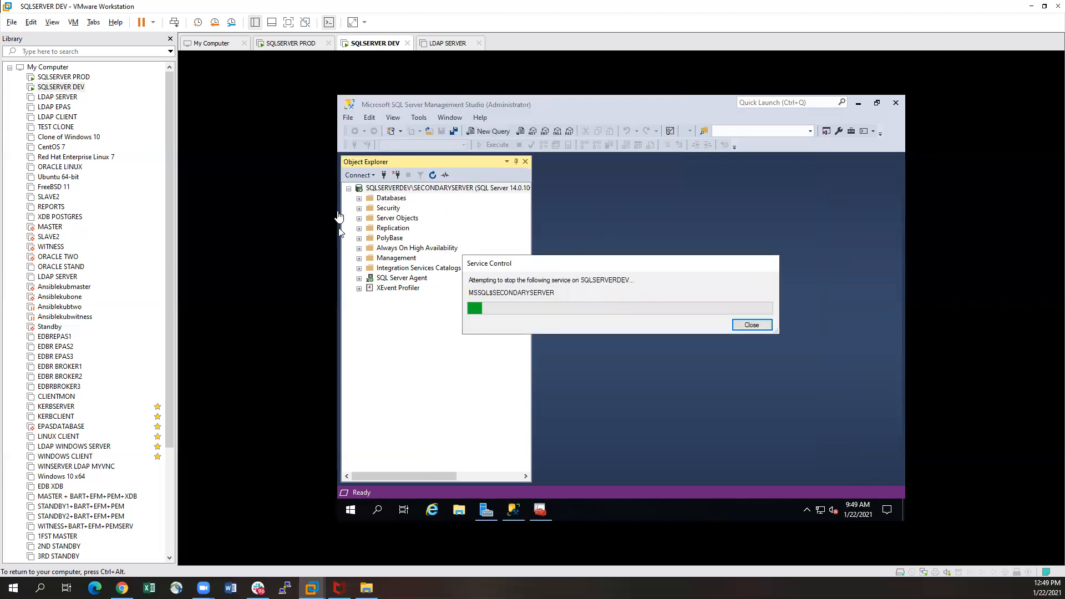
Switch to the SQLSERVER PROD machine and start a new database named production on PRIMARYSERVER.
{"action": "left_click", "coordinate": [59, 79]}
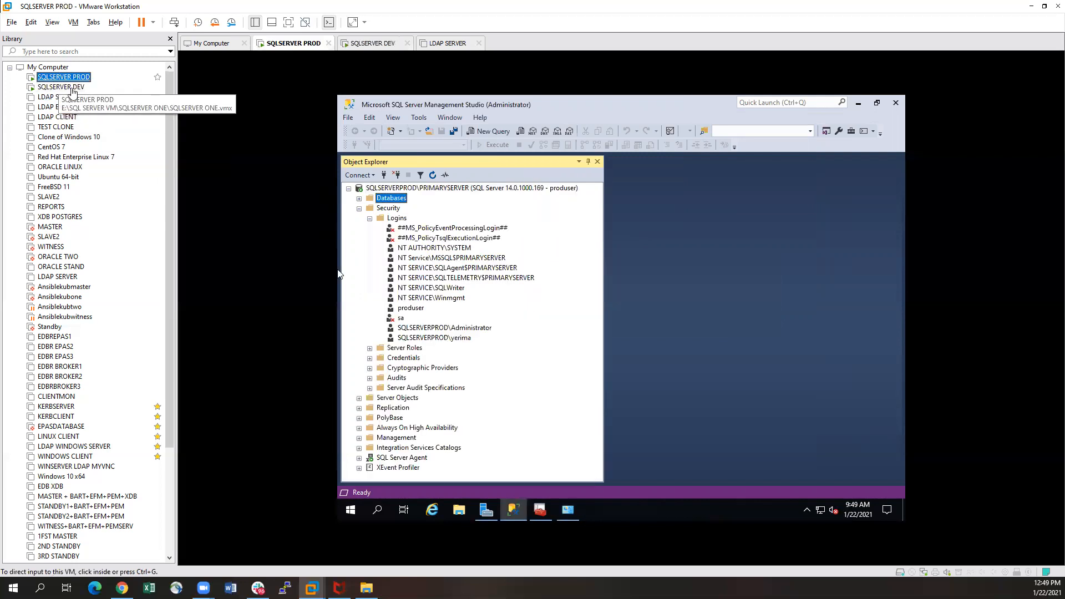
{"action": "left_click", "coordinate": [550, 331]}
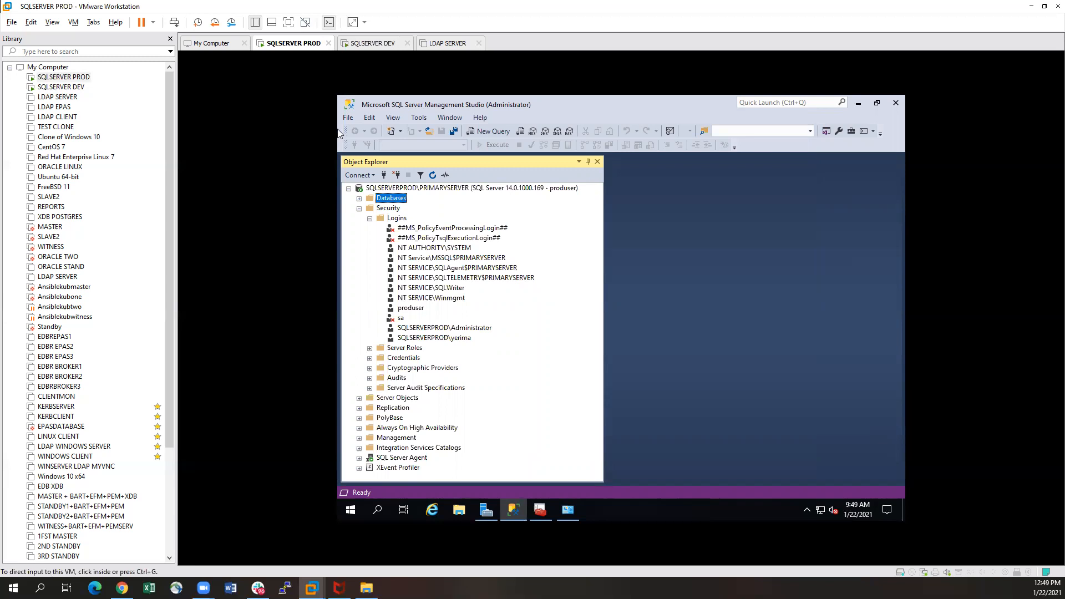
{"action": "key", "text": "alt+Tab"}
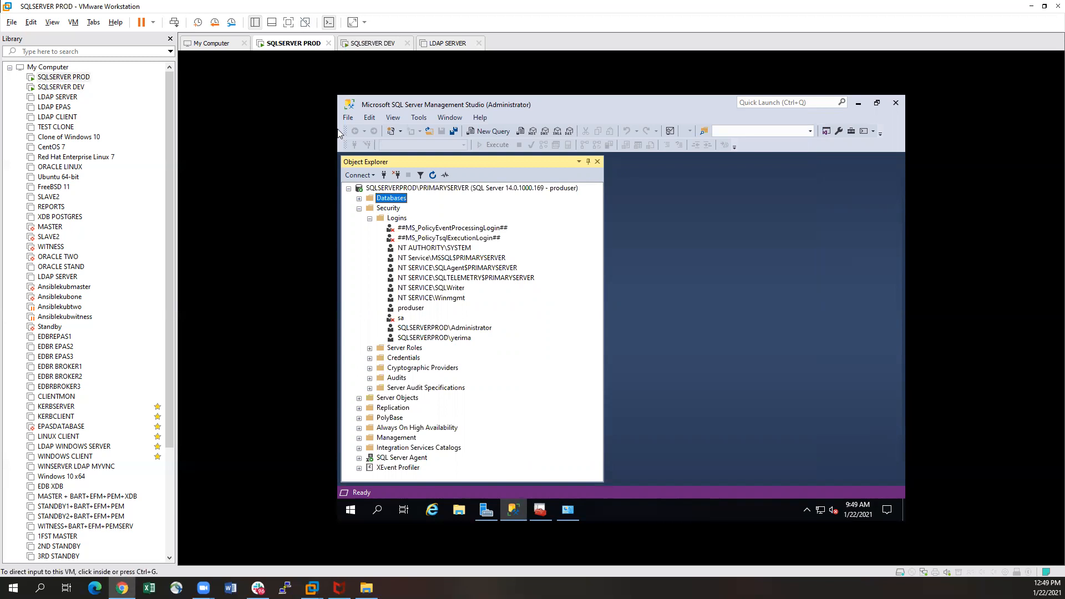
{"action": "left_click", "coordinate": [547, 239]}
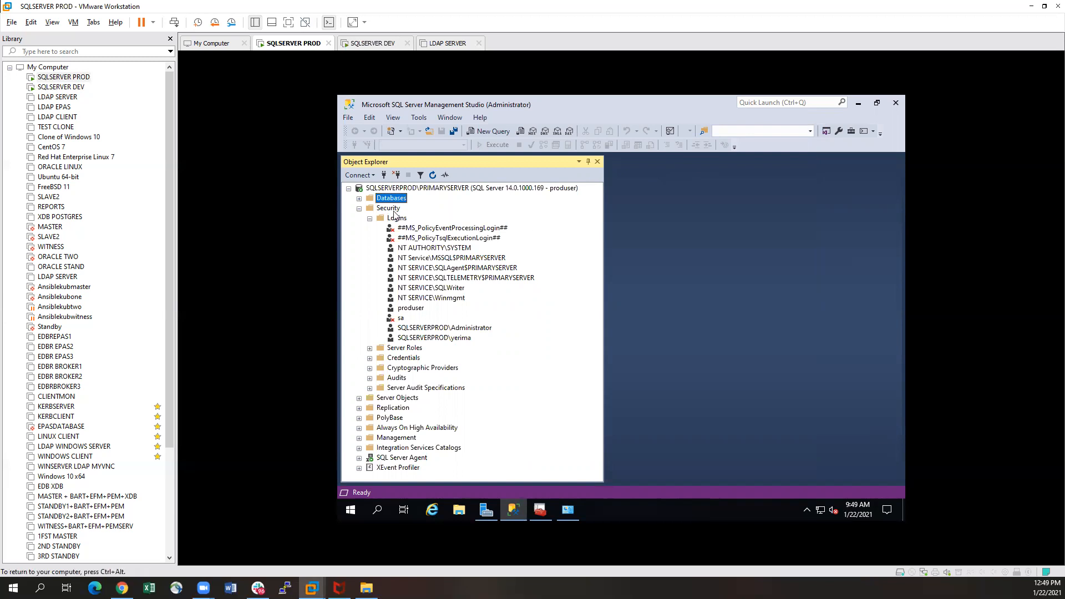
{"action": "left_click", "coordinate": [360, 200]}
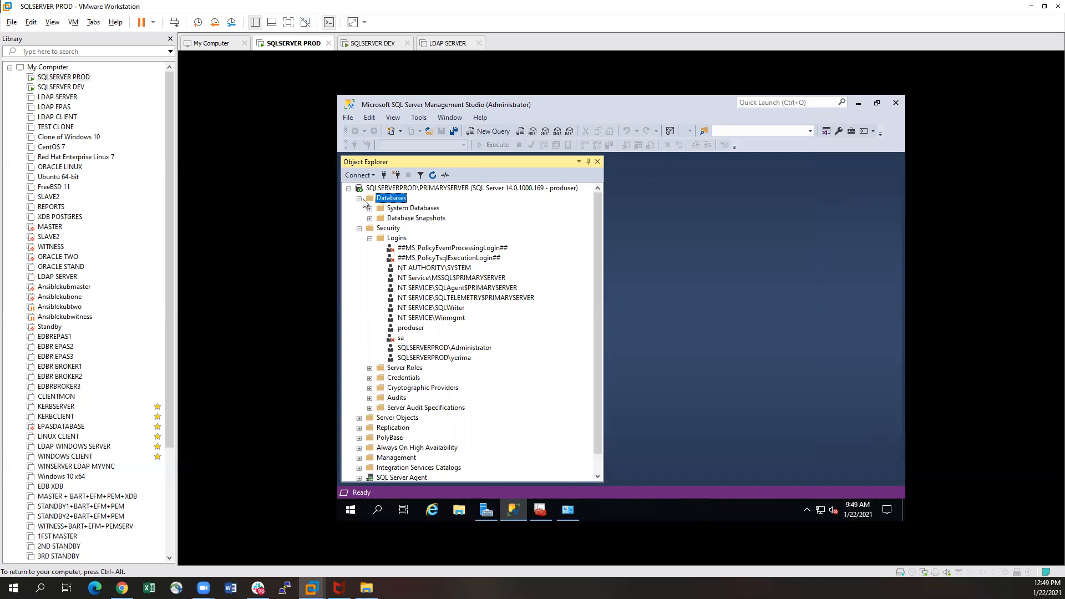
{"action": "right_click", "coordinate": [397, 200]}
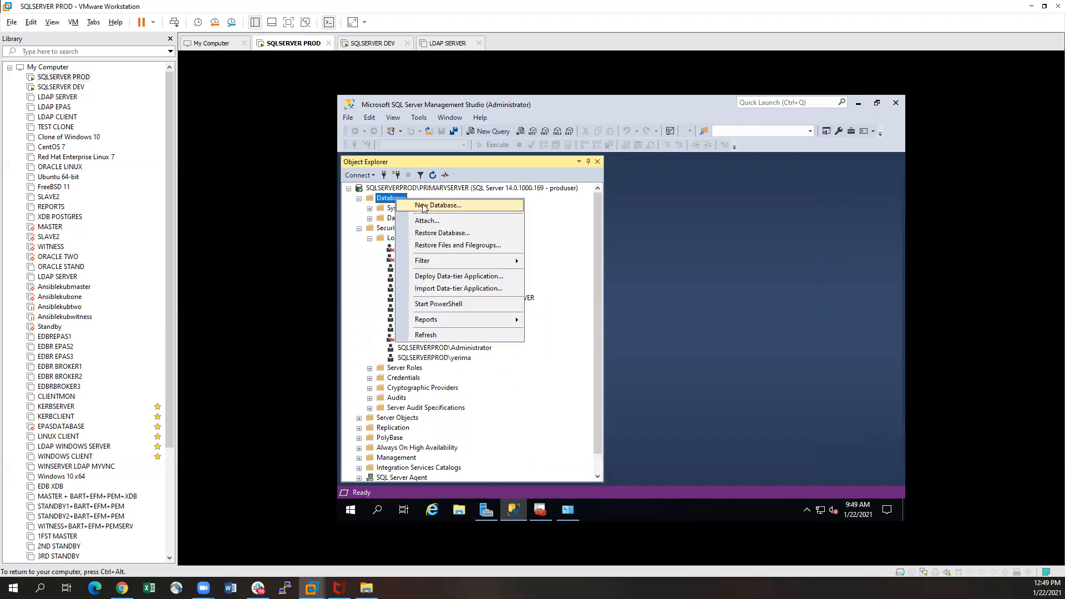
{"action": "left_click", "coordinate": [447, 205]}
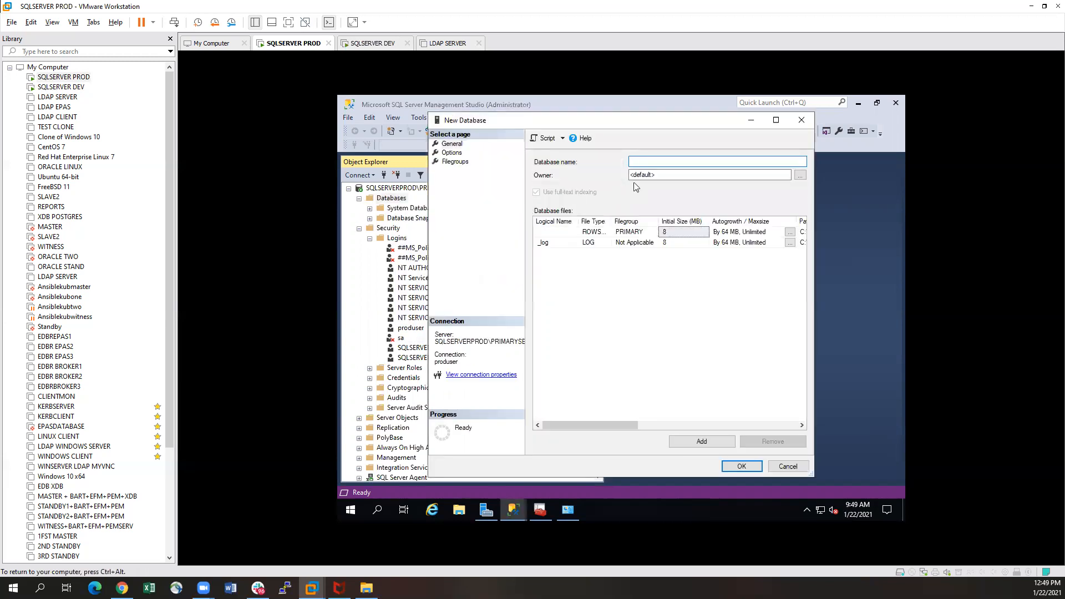
{"action": "type", "text": "per"}
{"action": "key", "text": "BackSpace"}
{"action": "type", "text": "roduction"}
{"action": "left_click", "coordinate": [700, 442]}
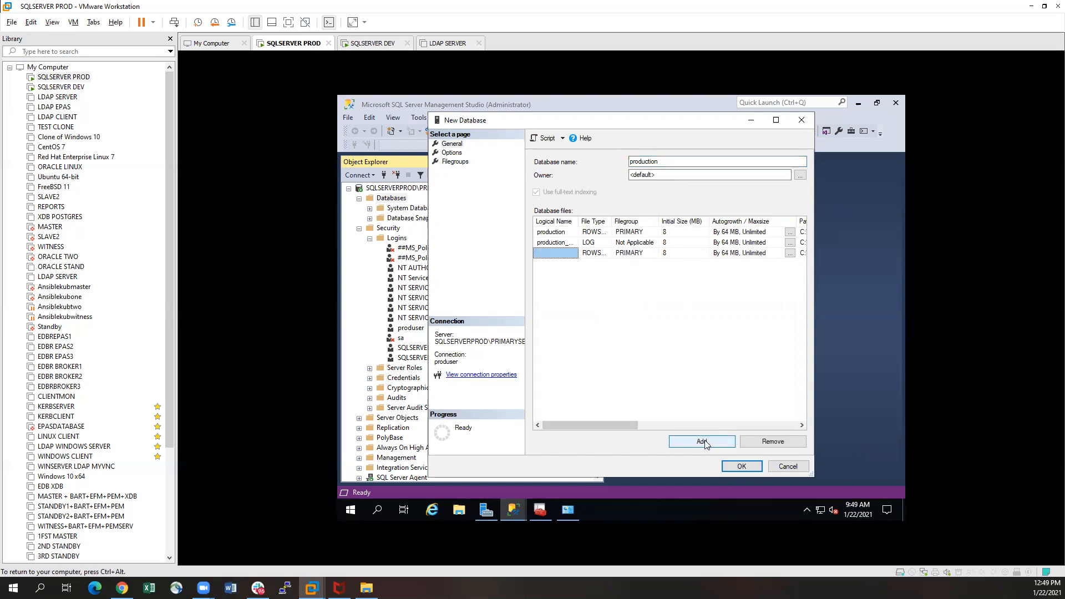
{"action": "left_click", "coordinate": [632, 254]}
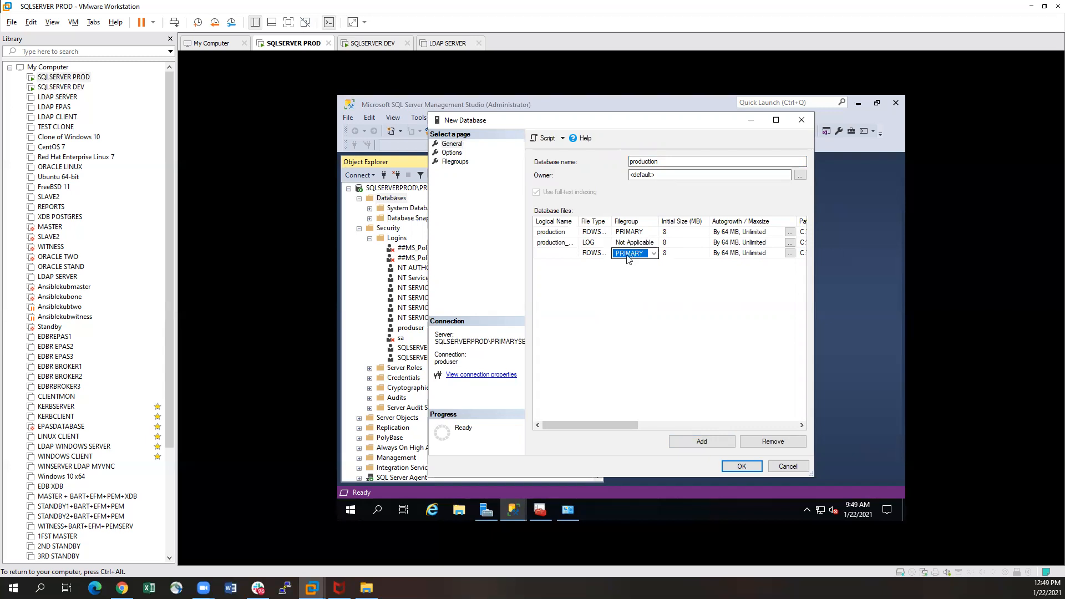
{"action": "left_click", "coordinate": [548, 253]}
{"action": "left_click", "coordinate": [766, 442]}
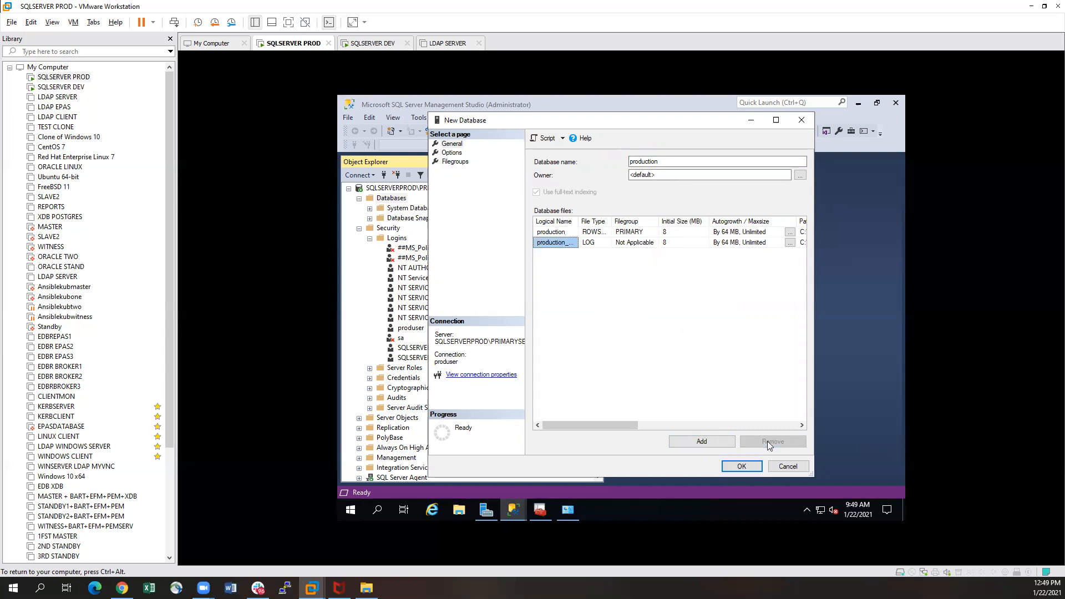
Create the production database with its default files and expand the system databases.
{"action": "left_click", "coordinate": [738, 468]}
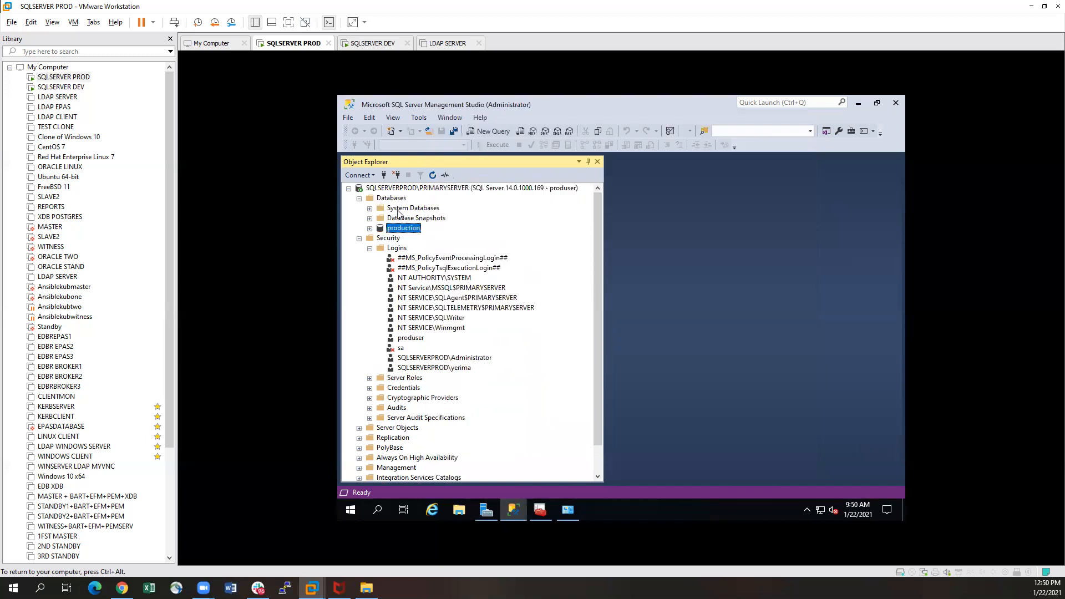
{"action": "left_click", "coordinate": [369, 209]}
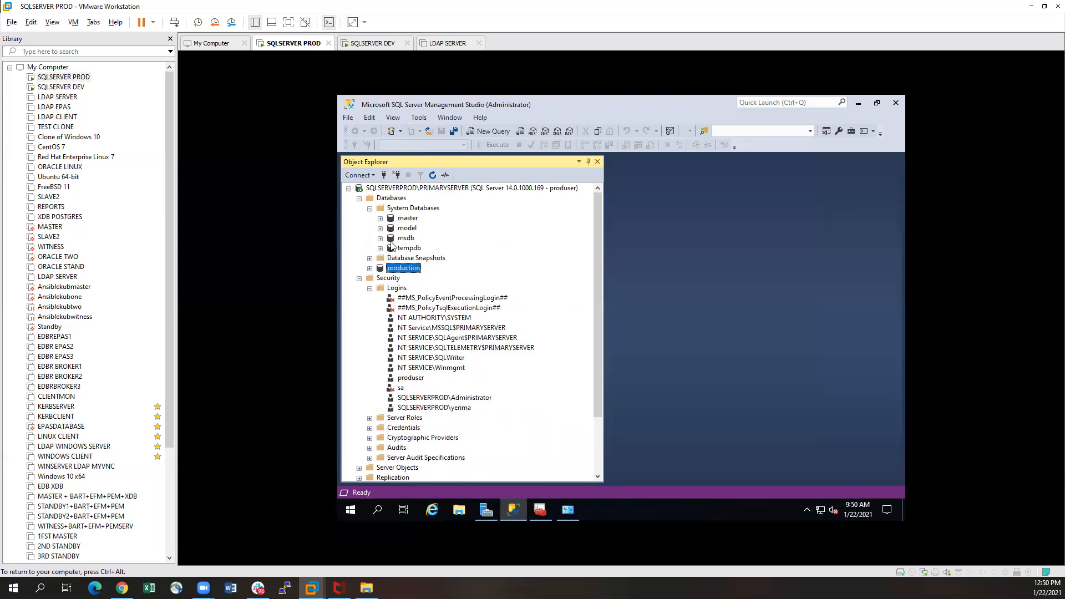
Create a second database named dev on PRIMARYSERVER with the default owner and files.
{"action": "right_click", "coordinate": [389, 202]}
{"action": "left_click", "coordinate": [431, 206]}
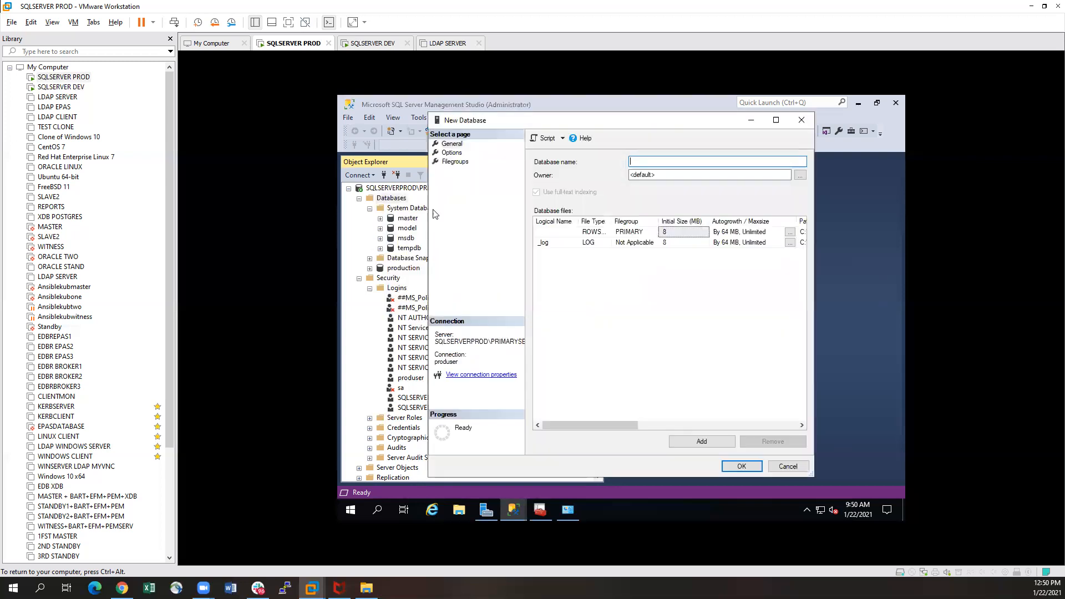
{"action": "type", "text": "dev"}
{"action": "left_click", "coordinate": [742, 467]}
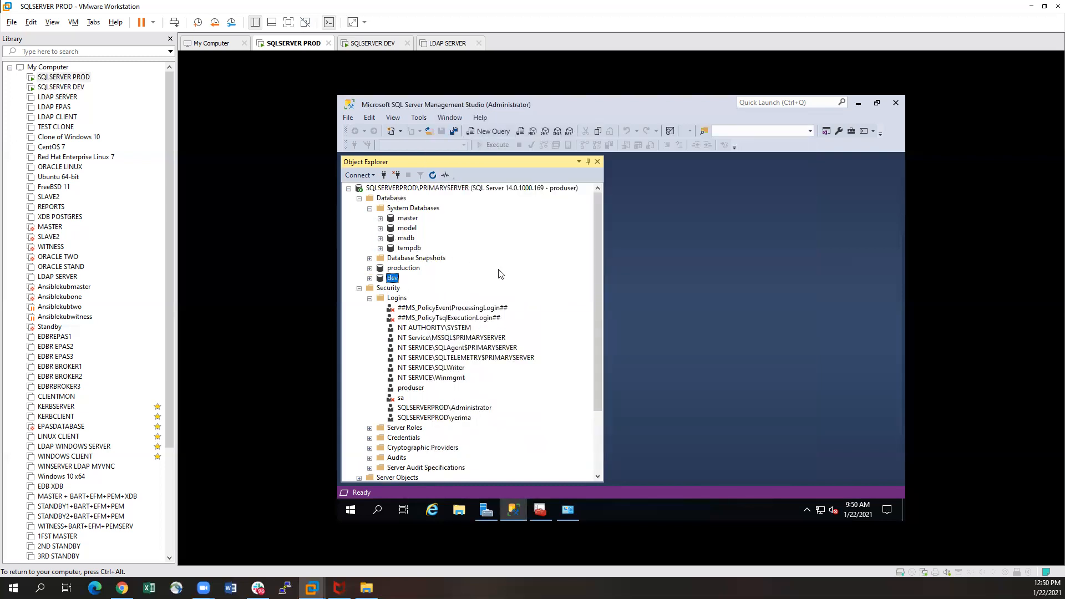
{"action": "scroll", "coordinate": [516, 265], "scroll_direction": "down", "scroll_amount": 2}
{"action": "scroll", "coordinate": [516, 265], "scroll_direction": "up", "scroll_amount": 2}
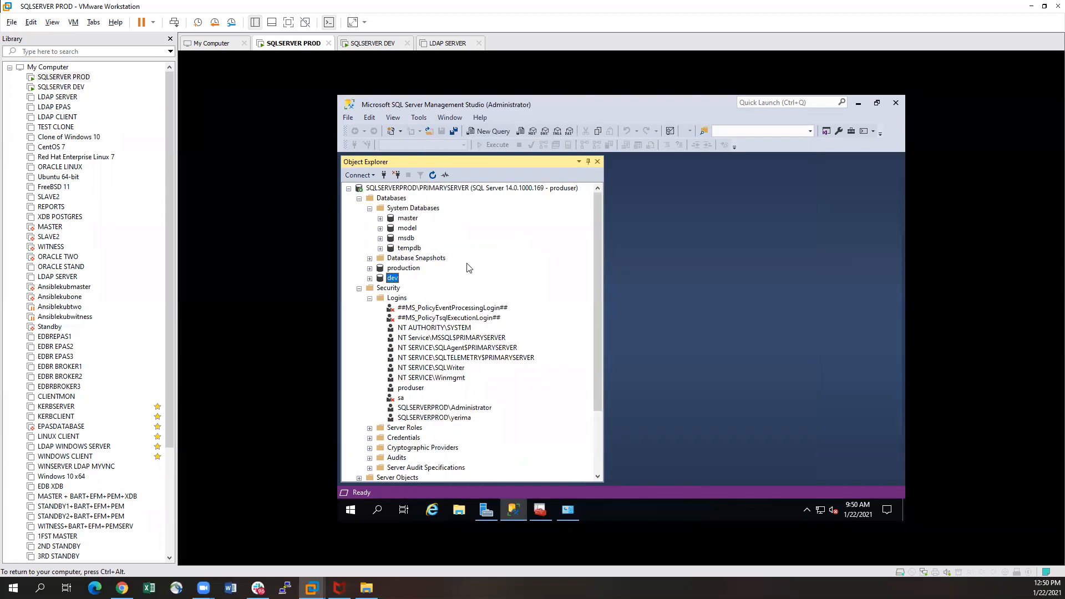
{"action": "left_click", "coordinate": [407, 269]}
{"action": "left_click", "coordinate": [400, 278]}
{"action": "left_click", "coordinate": [417, 270]}
Open File Explorer on SQLSERVER PROD, show This PC and arrange its window over Management Studio.
{"action": "left_click", "coordinate": [460, 515]}
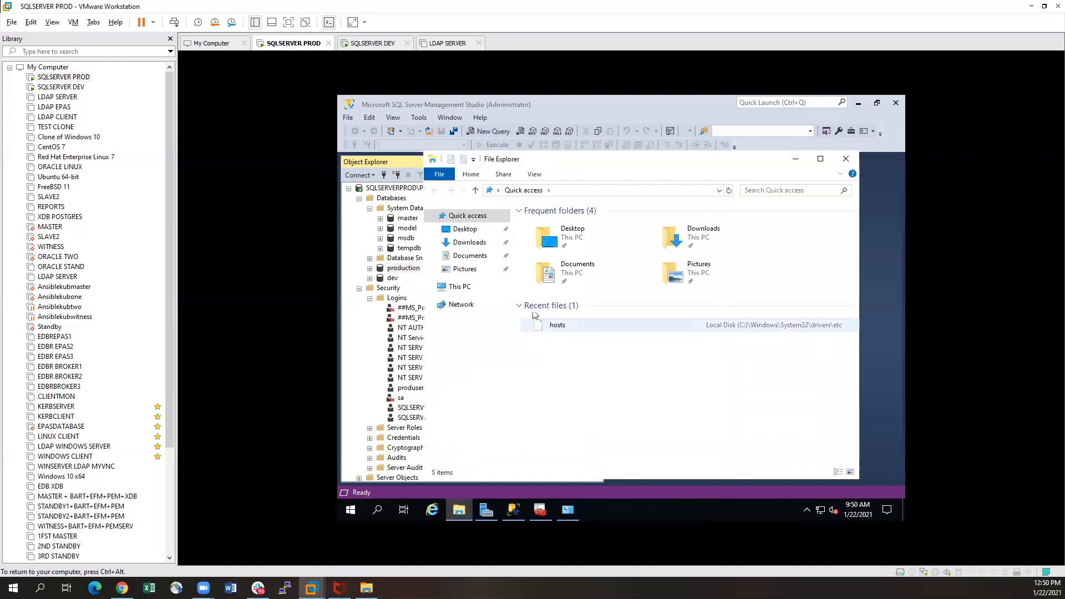
{"action": "left_click_drag", "start_coordinate": [423, 236], "coordinate": [475, 236]}
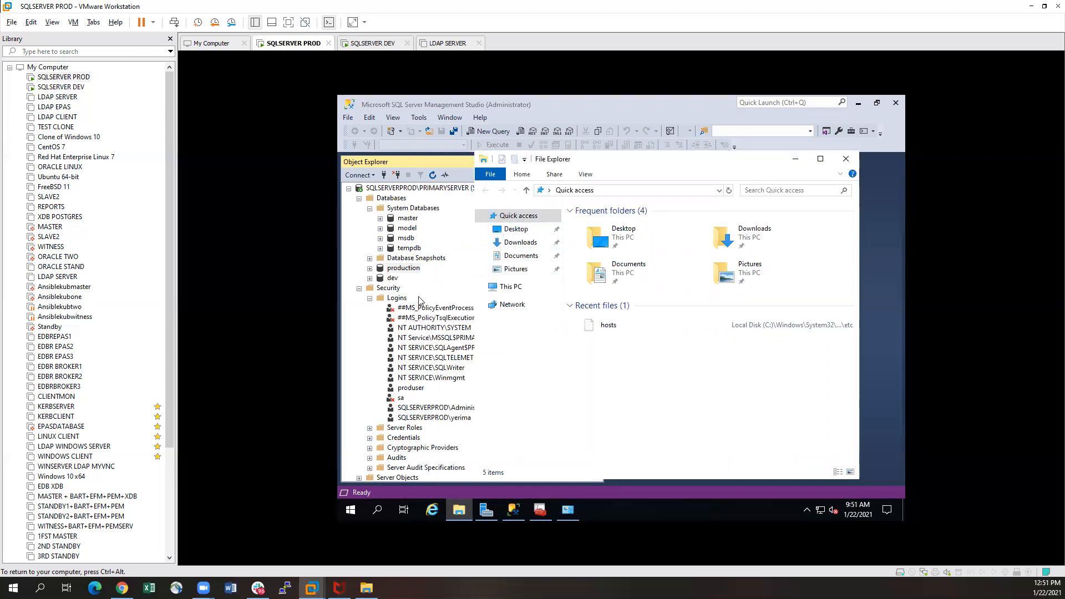
{"action": "scroll", "coordinate": [422, 304], "scroll_direction": "down", "scroll_amount": 3}
{"action": "scroll", "coordinate": [425, 309], "scroll_direction": "up", "scroll_amount": 3}
{"action": "left_click", "coordinate": [458, 511]}
{"action": "left_click", "coordinate": [462, 508]}
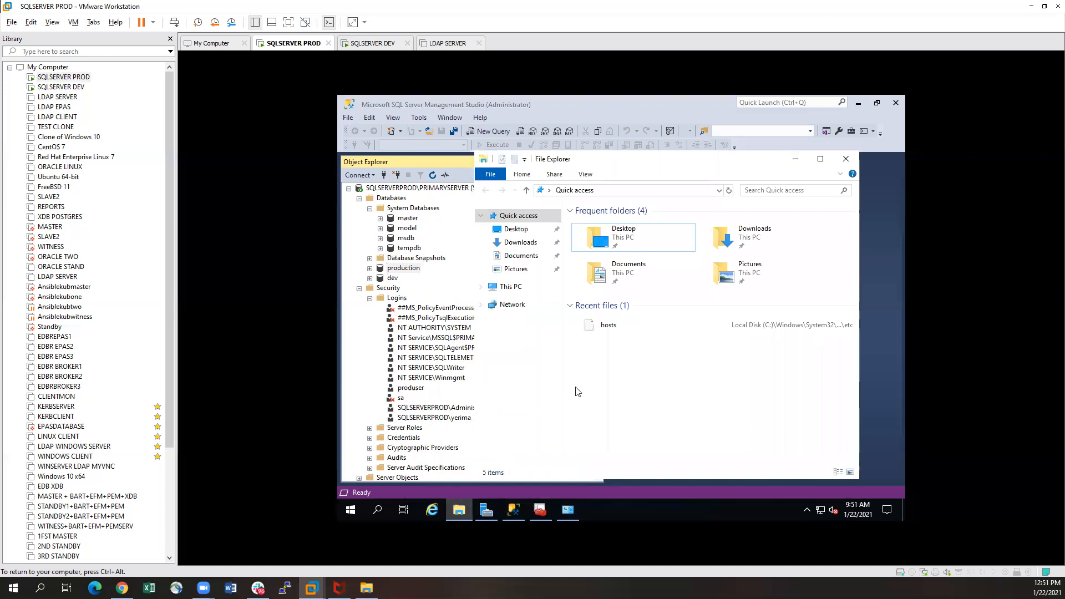
{"action": "left_click", "coordinate": [509, 288]}
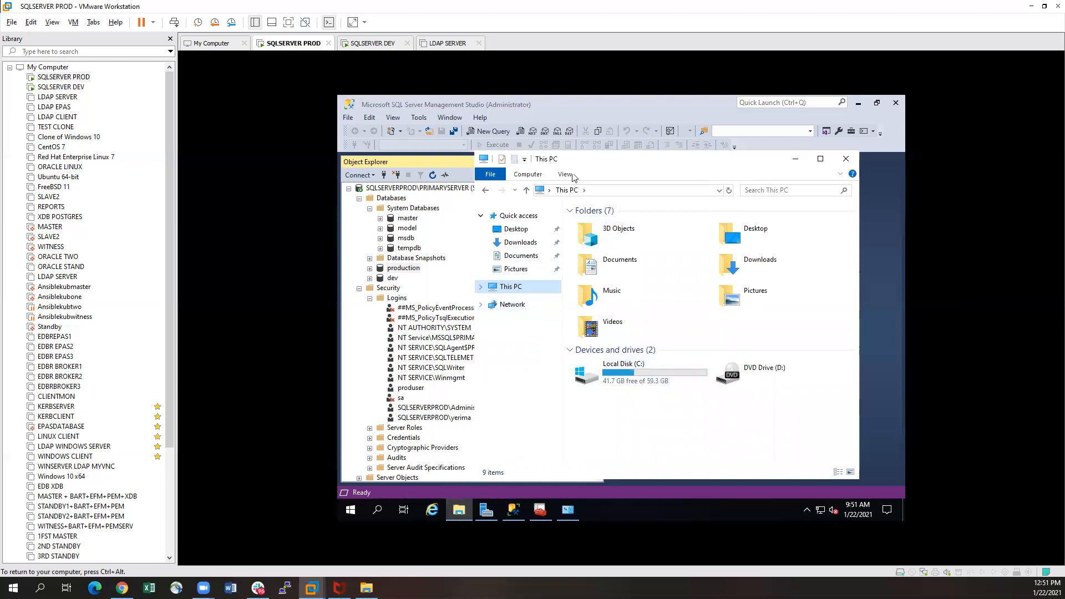
{"action": "left_click_drag", "start_coordinate": [622, 163], "coordinate": [552, 142]}
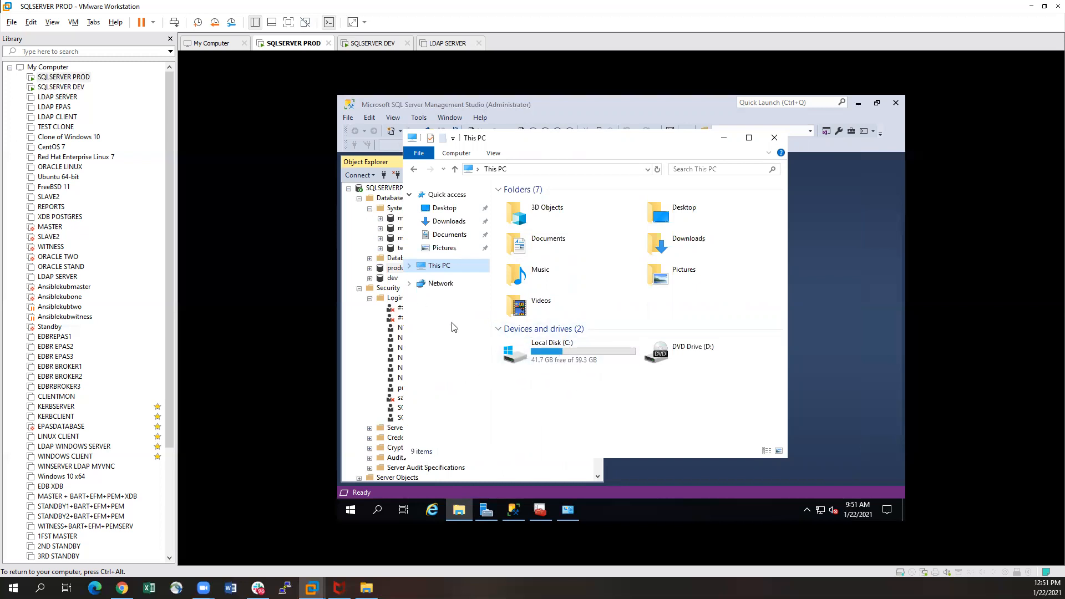
{"action": "scroll", "coordinate": [155, 341], "scroll_direction": "down", "scroll_amount": 4}
{"action": "scroll", "coordinate": [155, 340], "scroll_direction": "up", "scroll_amount": 4}
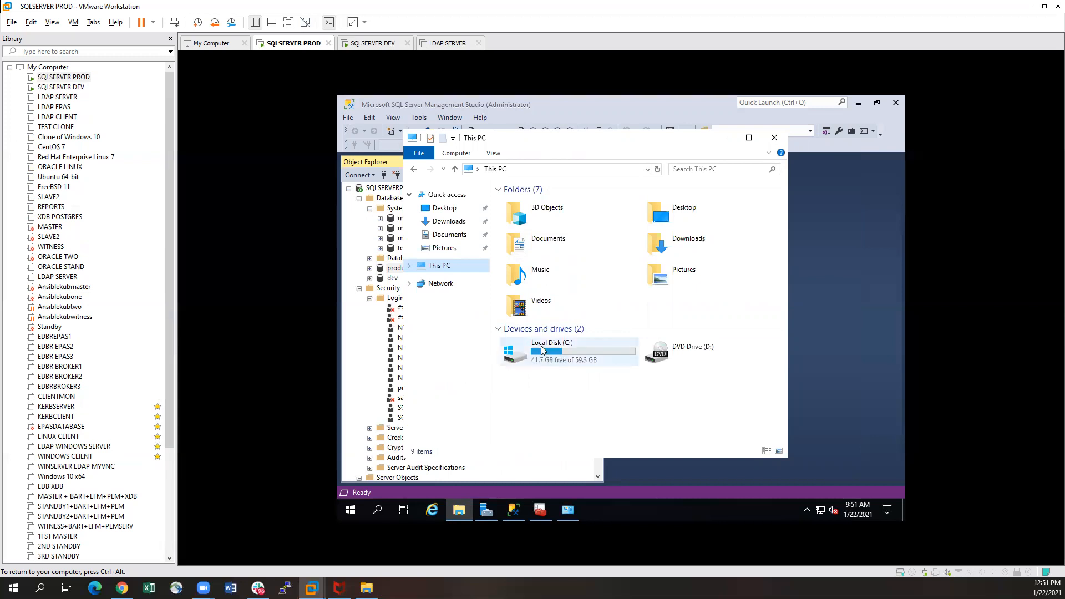
{"action": "mouse_move", "coordinate": [537, 354]}
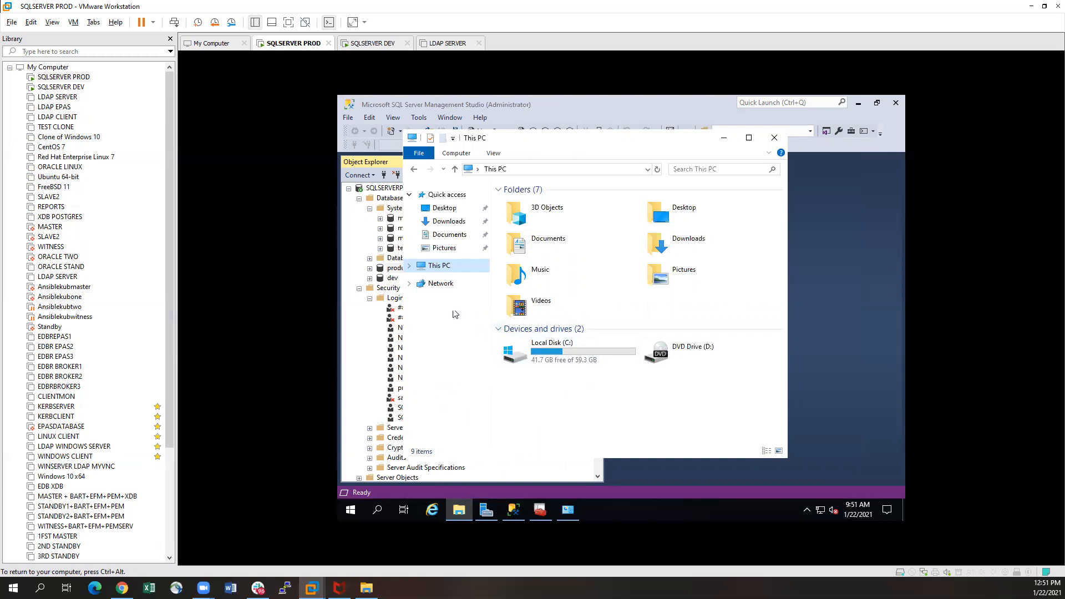
Start mapping a network drive on SQLSERVER PROD with drive letter E: and begin its folder path with \\.
{"action": "right_click", "coordinate": [438, 285]}
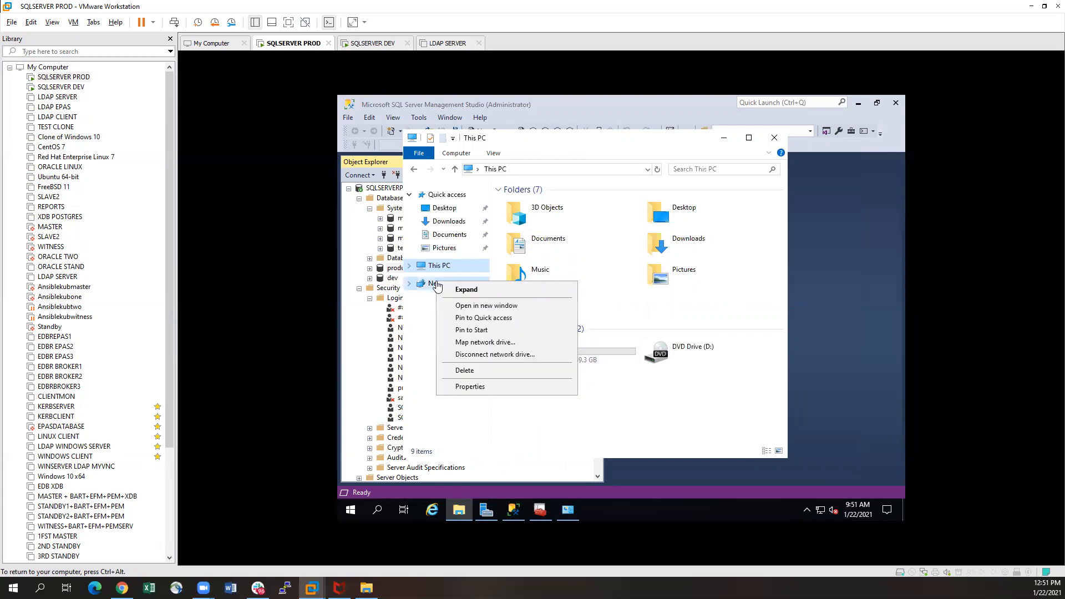
{"action": "left_click", "coordinate": [465, 344]}
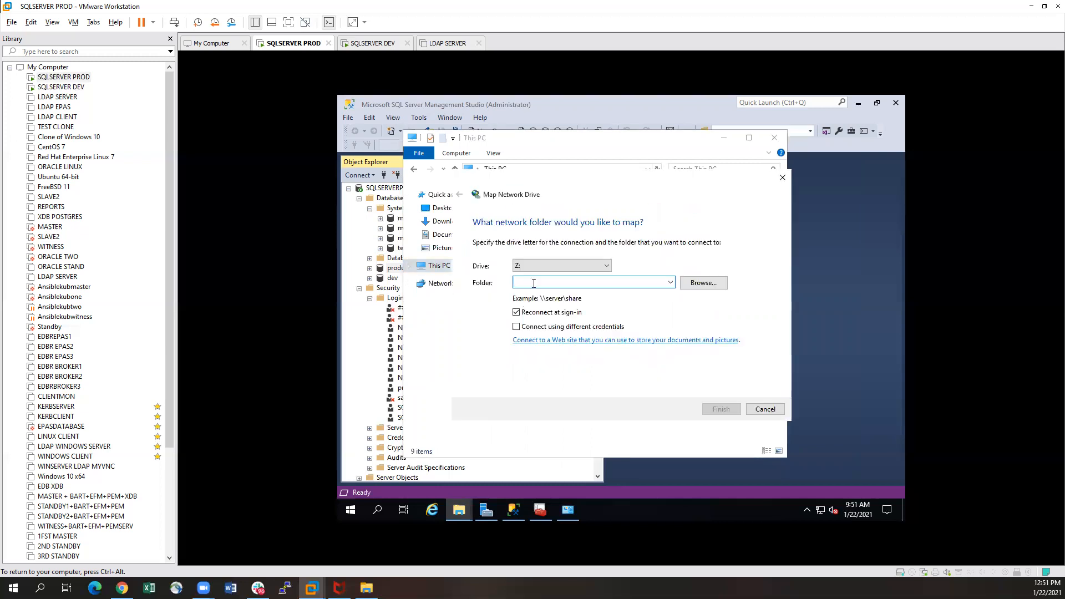
{"action": "left_click", "coordinate": [587, 272]}
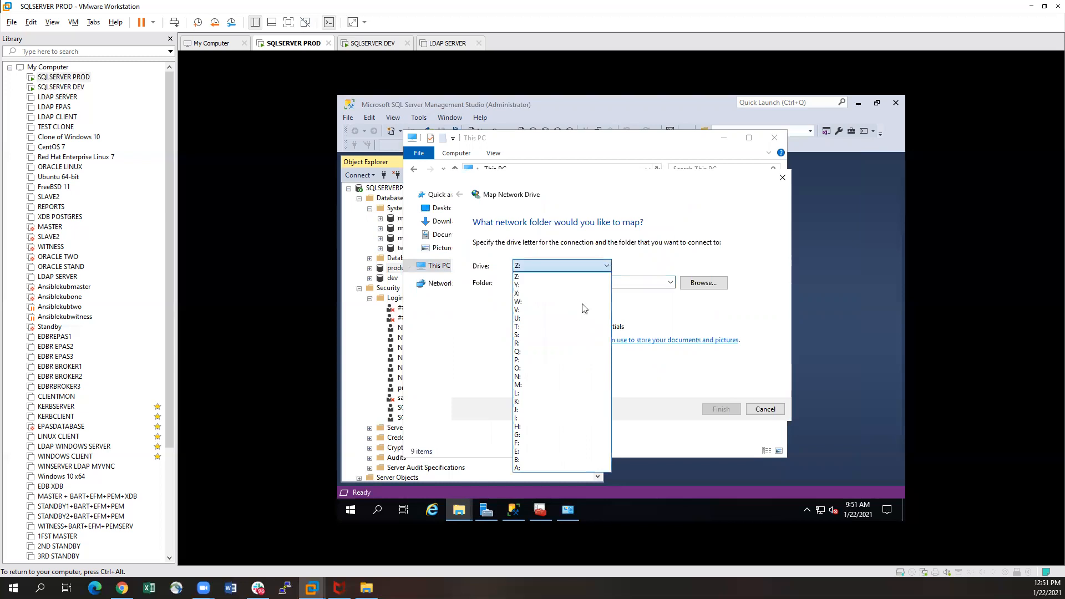
{"action": "left_click", "coordinate": [541, 451]}
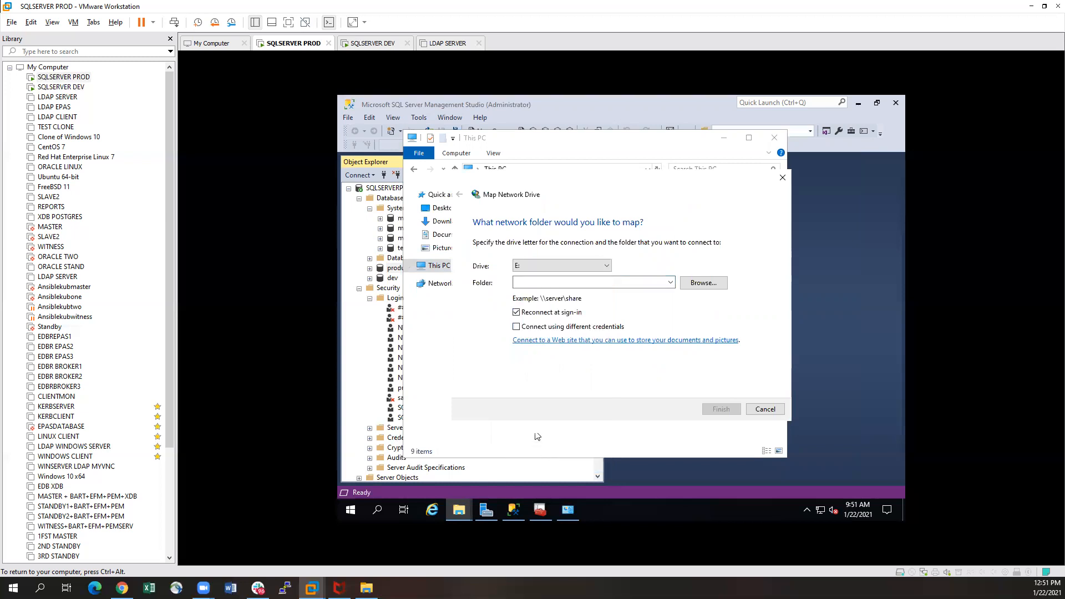
{"action": "left_click", "coordinate": [559, 284]}
{"action": "type", "text": "\\\\"}
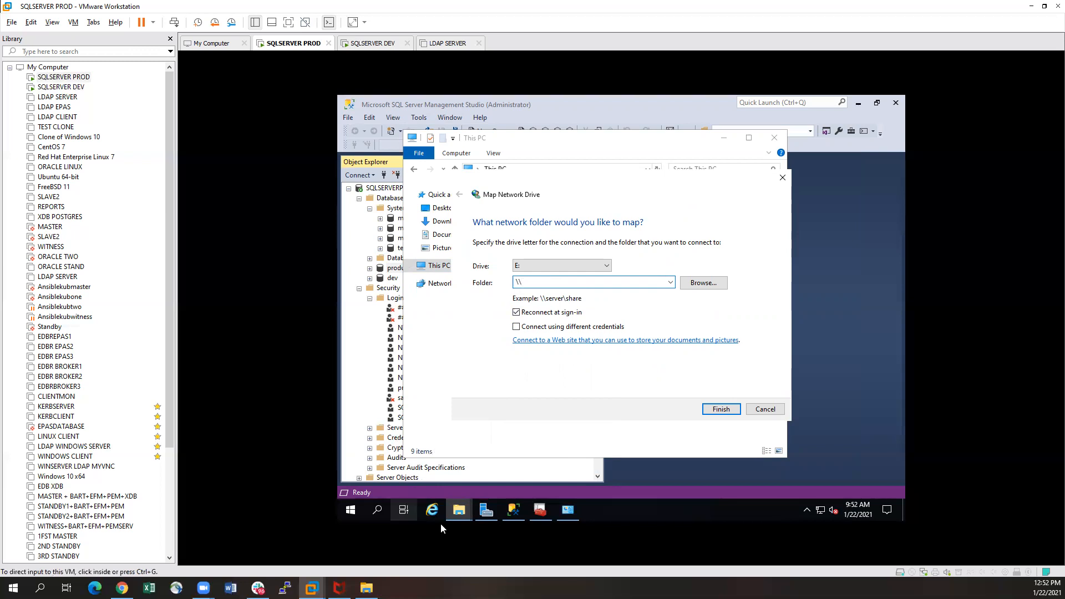
Look up the machine's IPv4 address by running ipconfig in a Command Prompt, and close the prompt.
{"action": "left_click", "coordinate": [378, 512]}
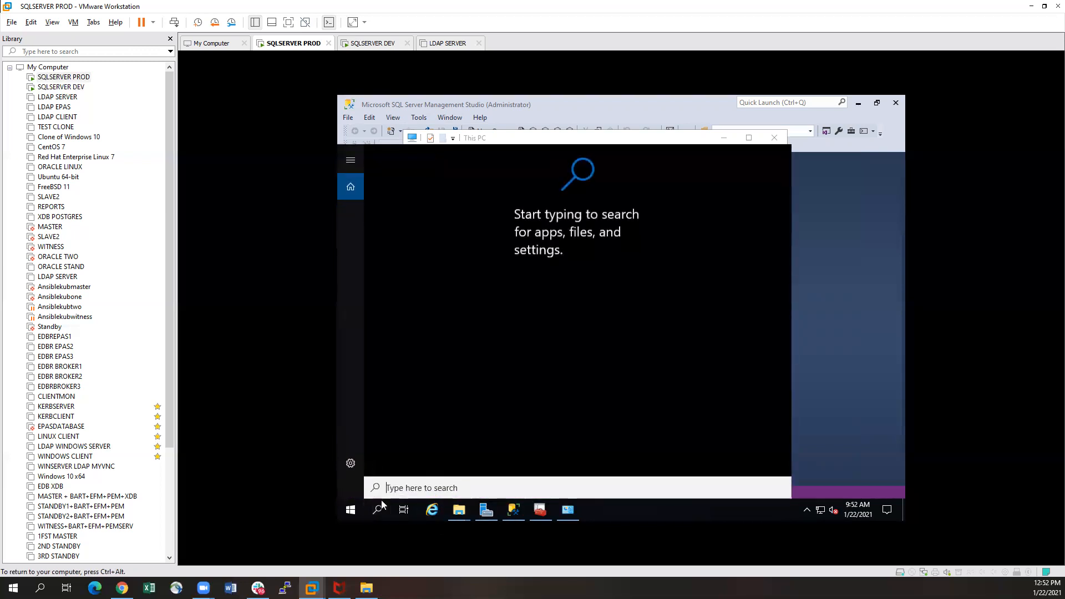
{"action": "left_click", "coordinate": [378, 512]}
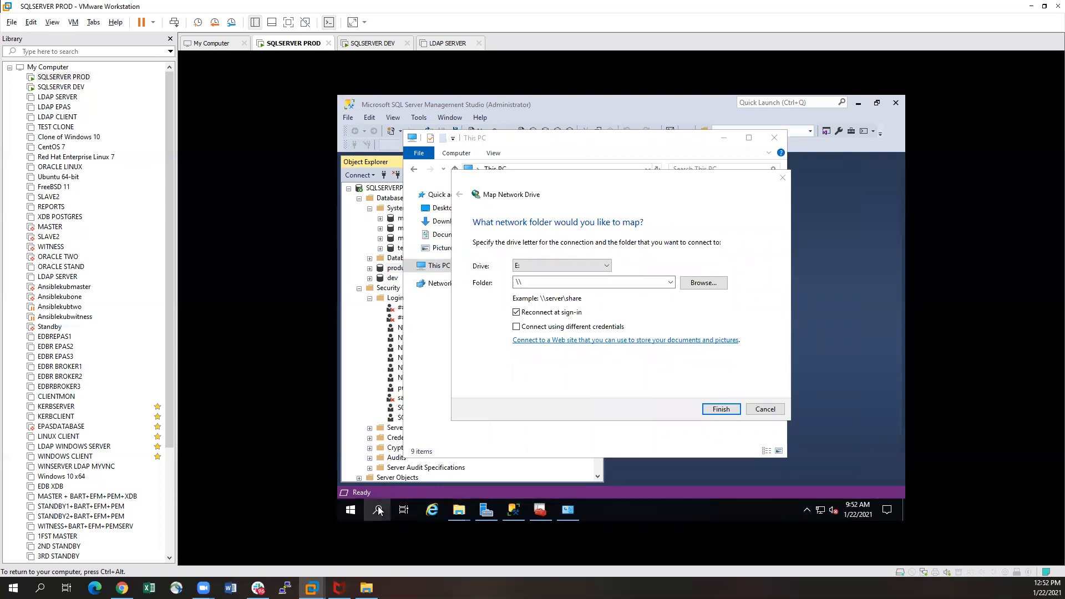
{"action": "left_click", "coordinate": [378, 512]}
{"action": "type", "text": "cmd"}
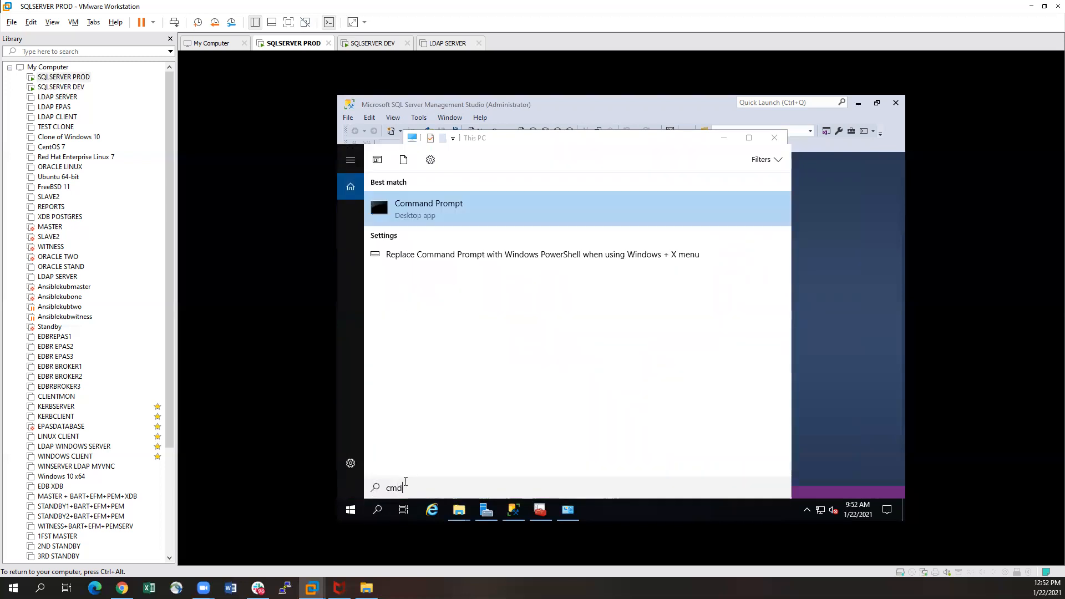
{"action": "key", "text": "Return"}
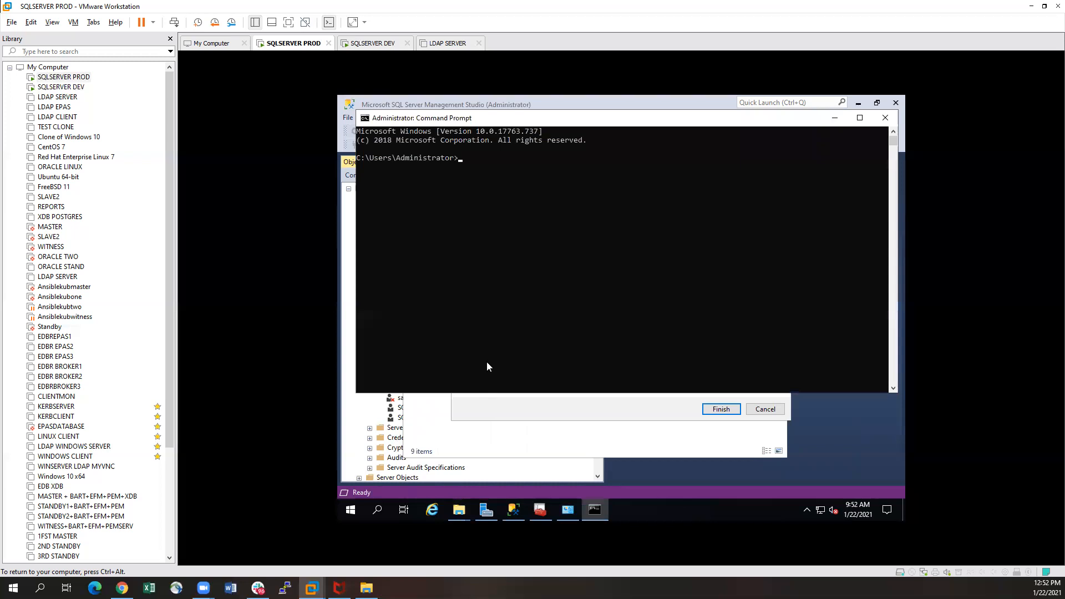
{"action": "type", "text": "ipconfig"}
{"action": "key", "text": "Return"}
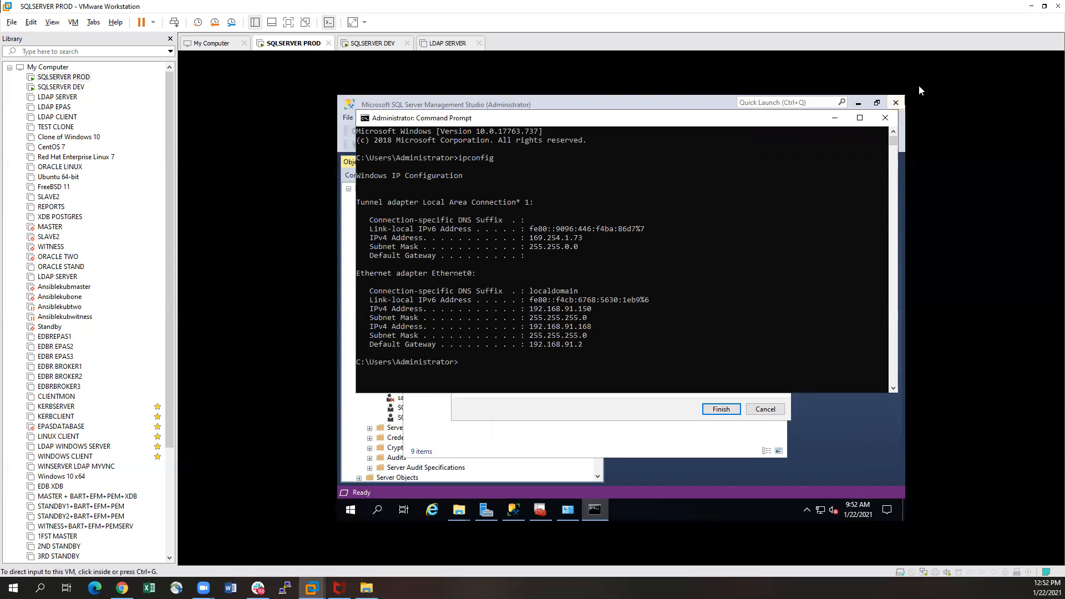
{"action": "left_click", "coordinate": [882, 118]}
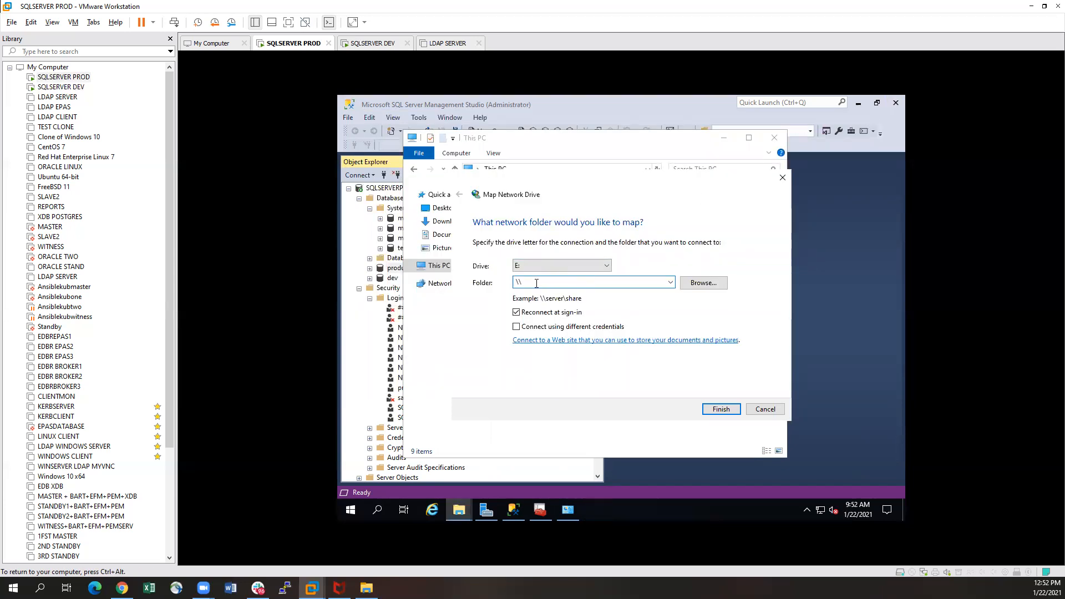
Map drive E: to the folder \\192.168.91.150\C$ and show the network location under This PC.
{"action": "type", "text": "192.168.91.150\\"}
{"action": "type", "text": "C$"}
{"action": "left_click", "coordinate": [721, 409]}
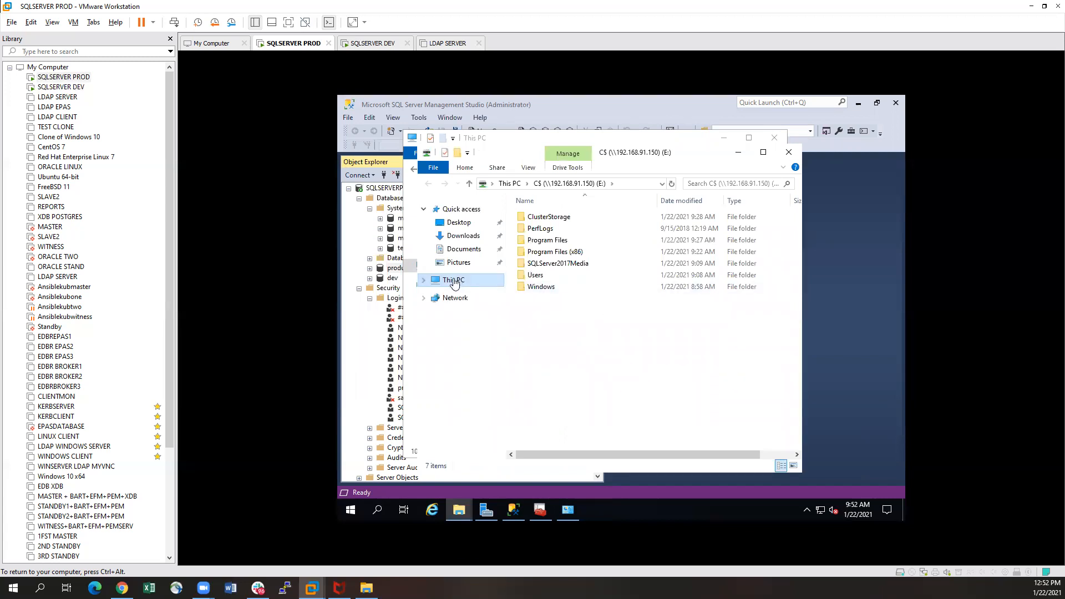
{"action": "left_click", "coordinate": [452, 281]}
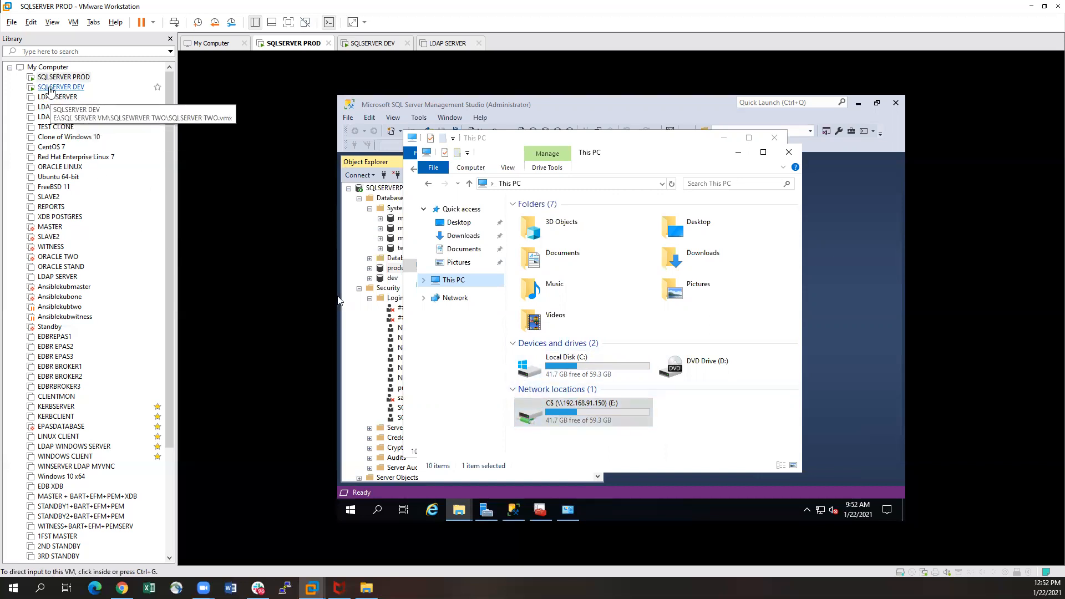
Switch to the SQLSERVER DEV machine, open File Explorer and start mapping a network drive.
{"action": "left_click", "coordinate": [50, 88]}
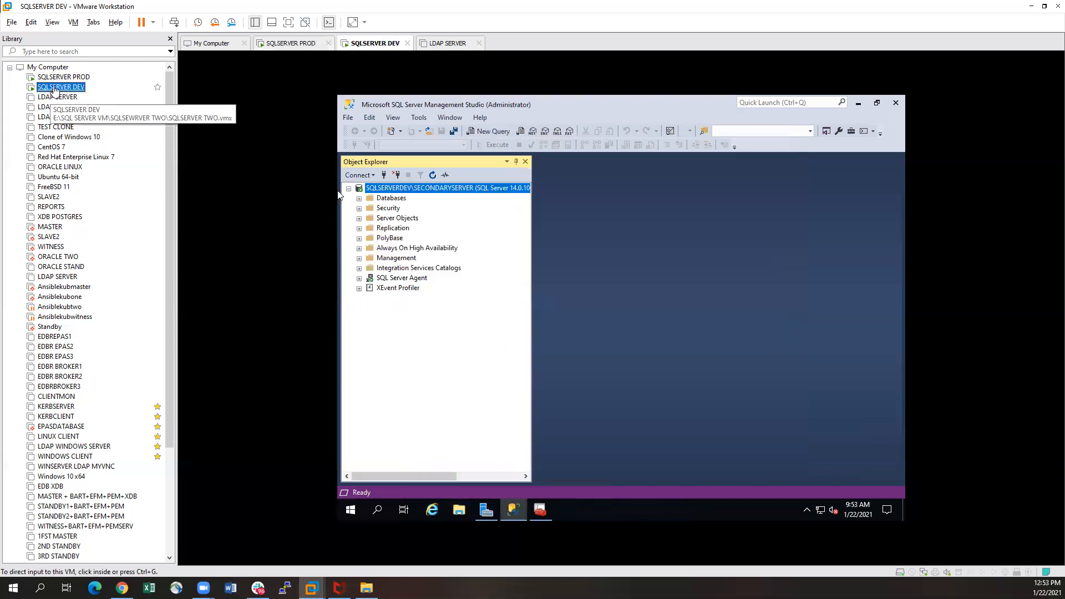
{"action": "left_click", "coordinate": [459, 512]}
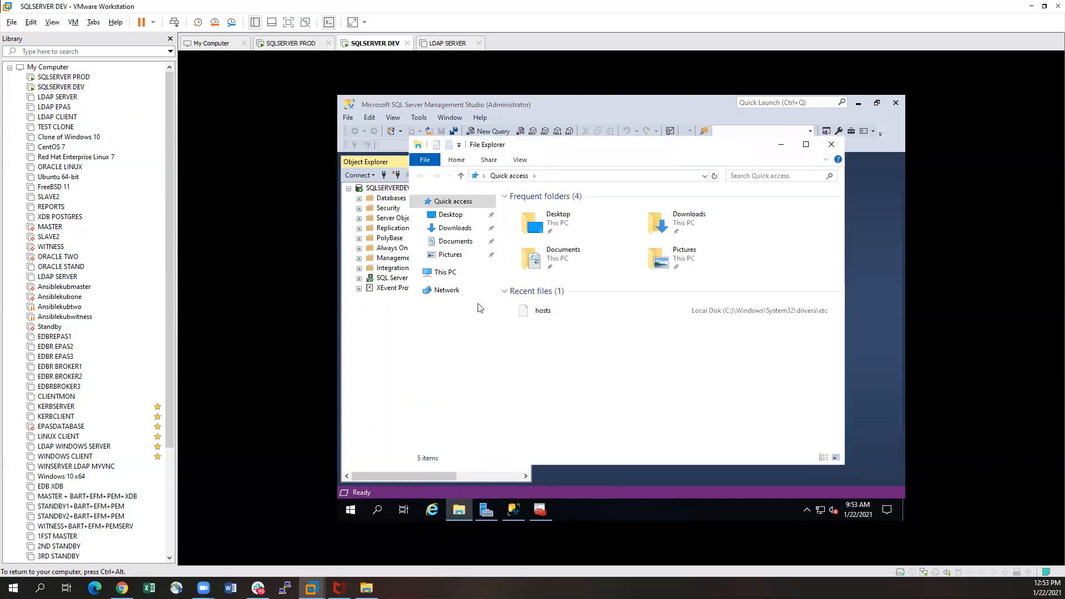
{"action": "right_click", "coordinate": [444, 291]}
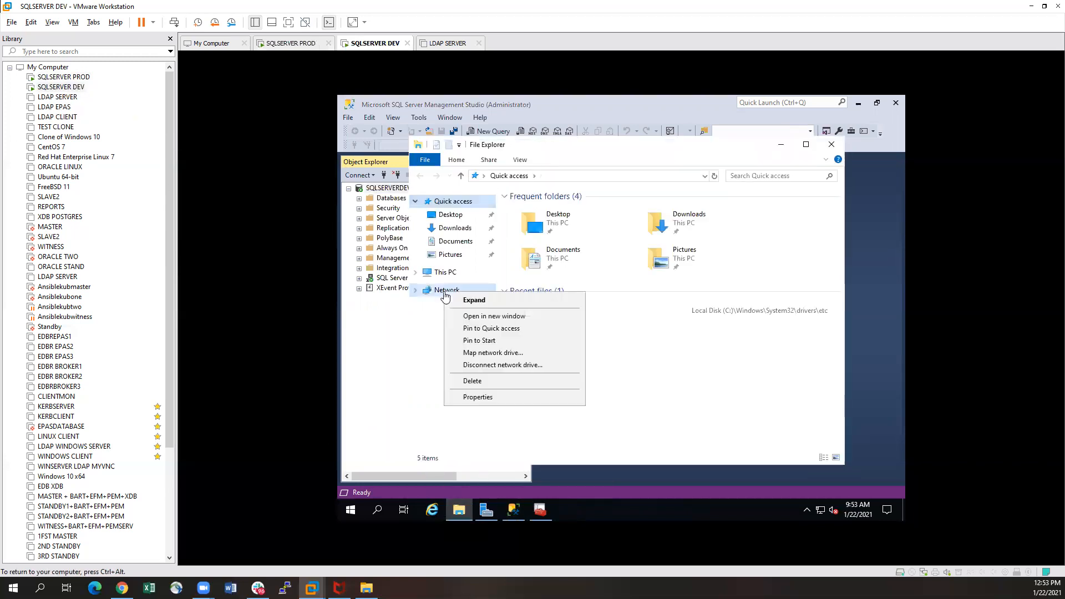
{"action": "left_click", "coordinate": [502, 353]}
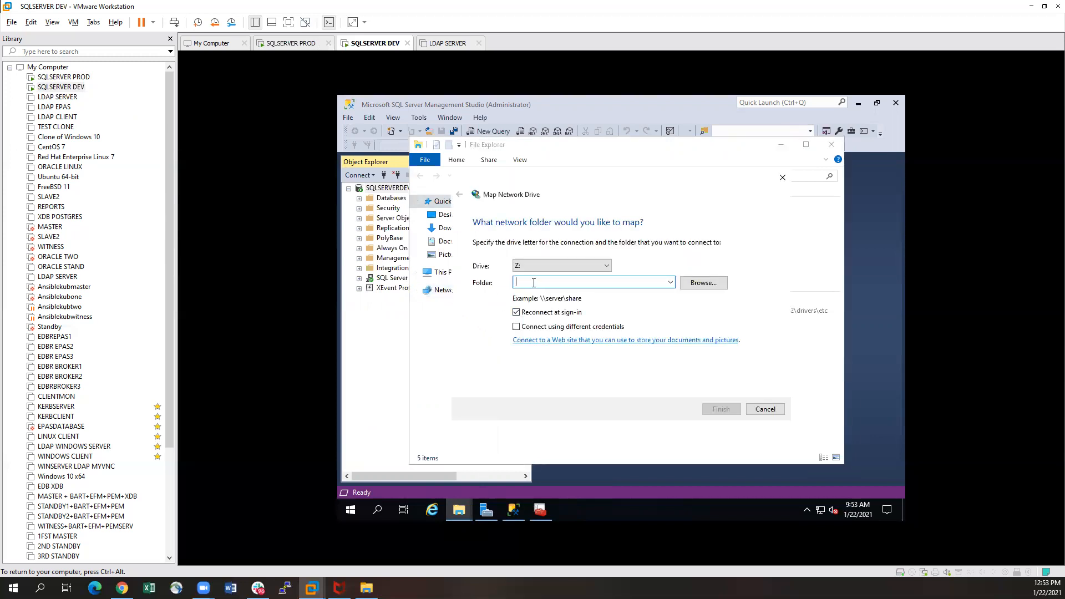
Map drive E: on SQLSERVER DEV to the folder \\192.168.91.150\C$.
{"action": "type", "text": "\\\\"}
{"action": "left_click", "coordinate": [584, 266]}
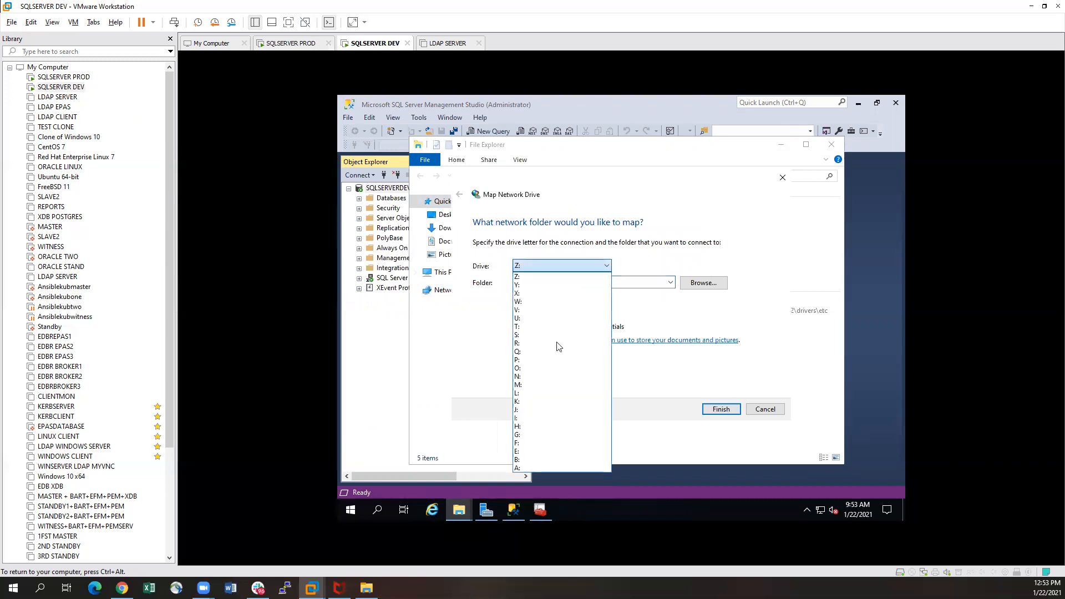
{"action": "left_click", "coordinate": [532, 452]}
{"action": "left_click", "coordinate": [532, 281]}
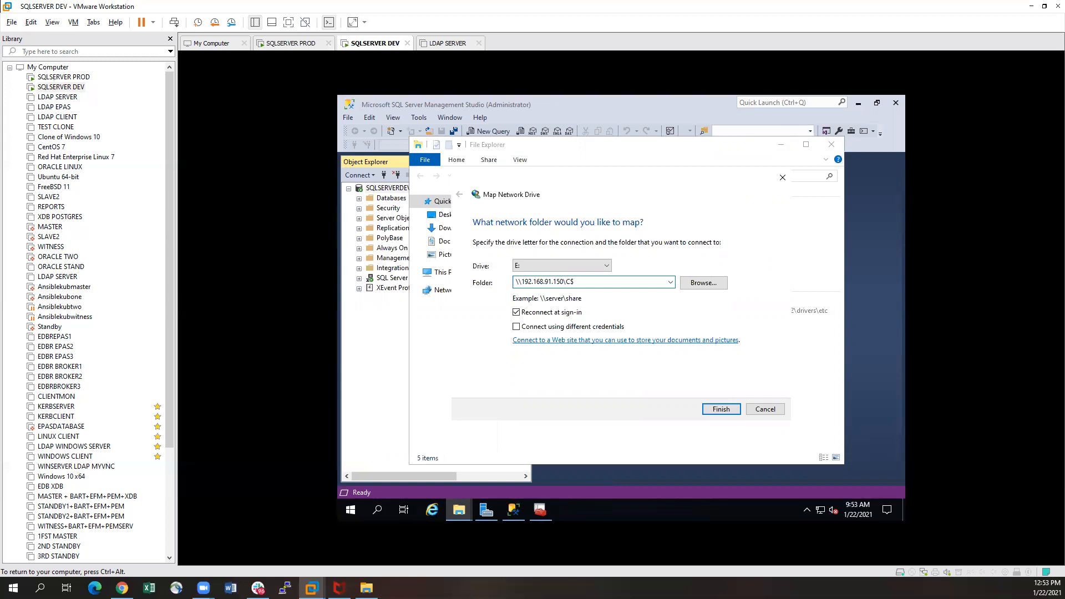
{"action": "left_click", "coordinate": [720, 409]}
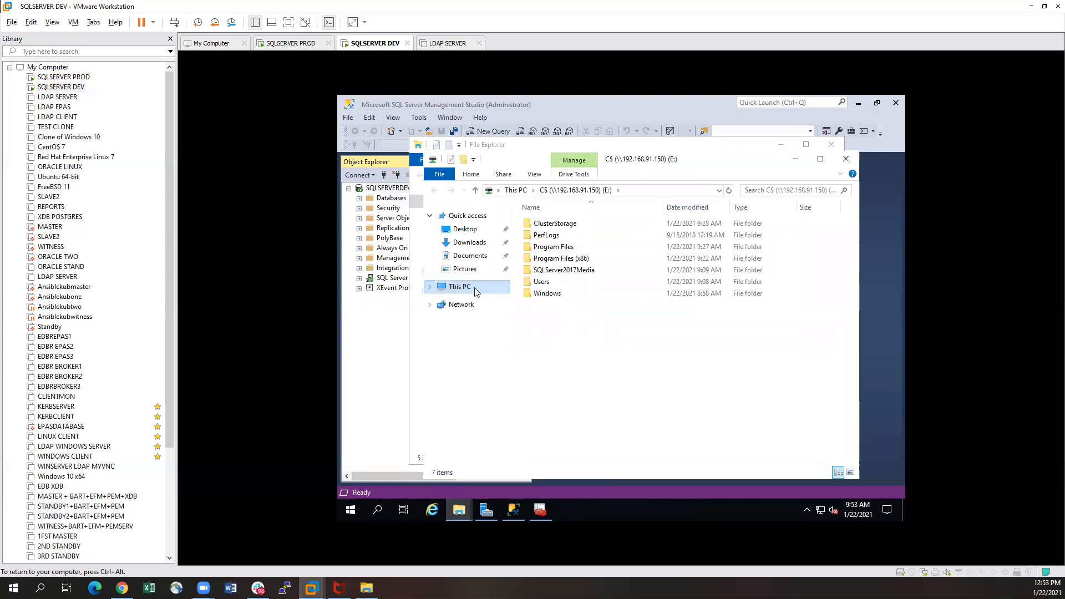
Switch to the SQLSERVER PROD virtual machine and open its mapped C$ network drive (E:).
{"action": "left_click", "coordinate": [460, 287]}
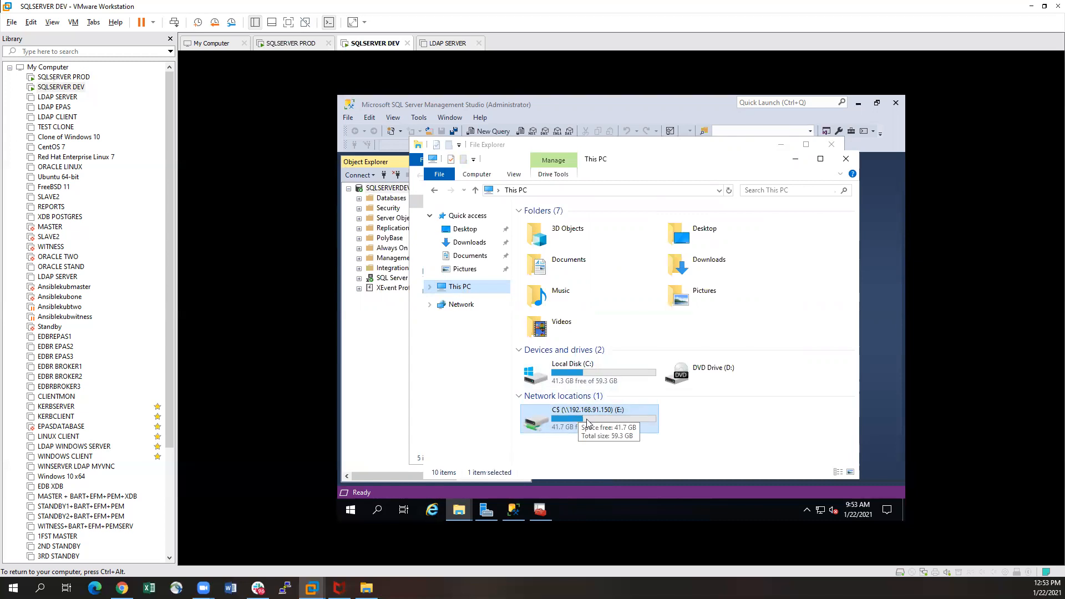
{"action": "left_click", "coordinate": [68, 79]}
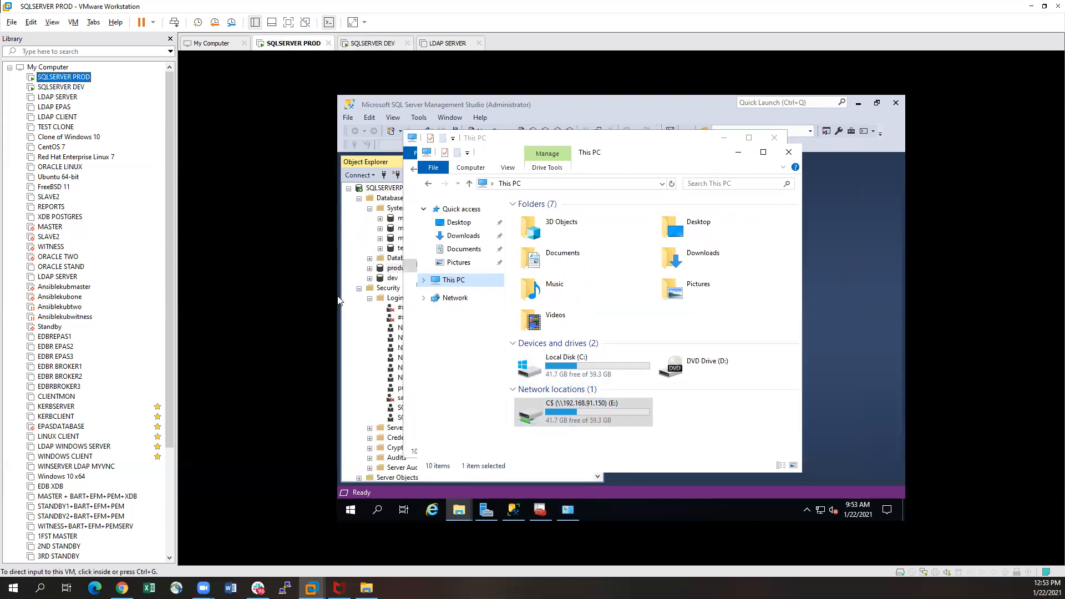
{"action": "left_click", "coordinate": [602, 414]}
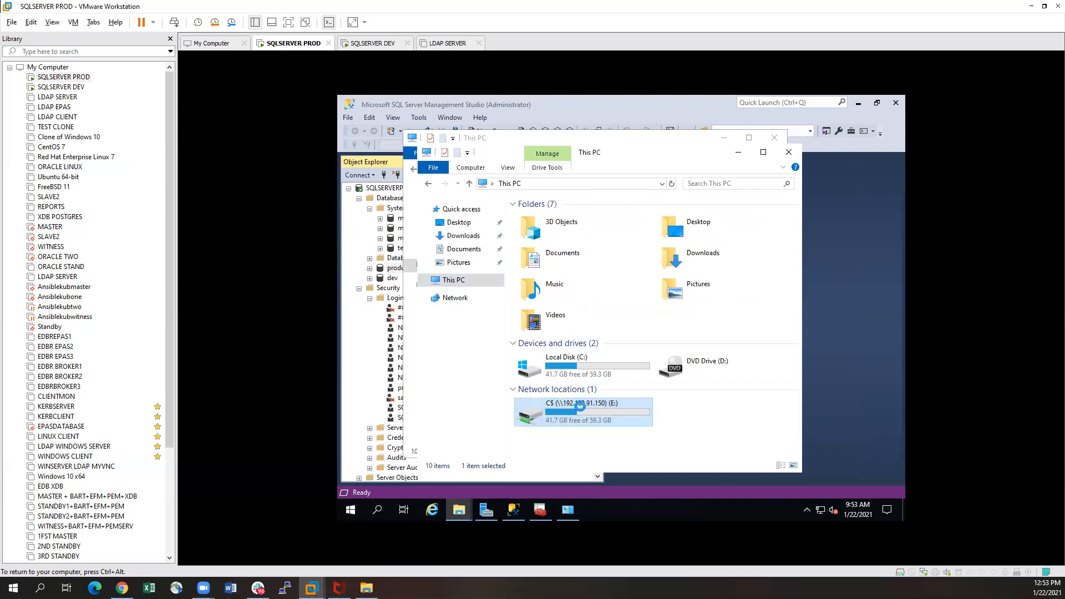
{"action": "double_click", "coordinate": [583, 410]}
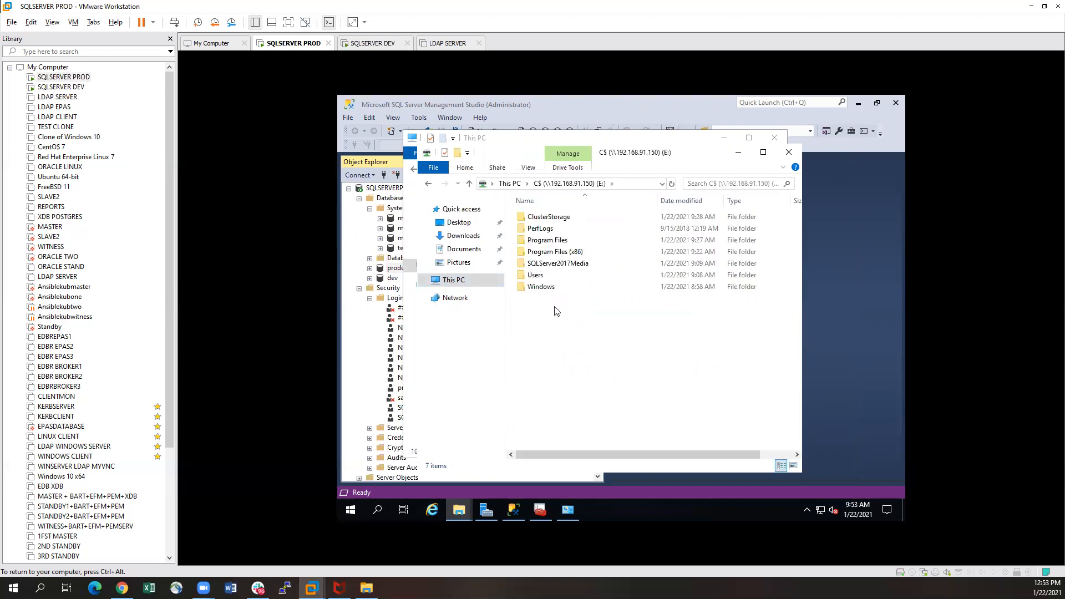
Create a folder named BACKUPS in the root of the E: network drive.
{"action": "right_click", "coordinate": [559, 324]}
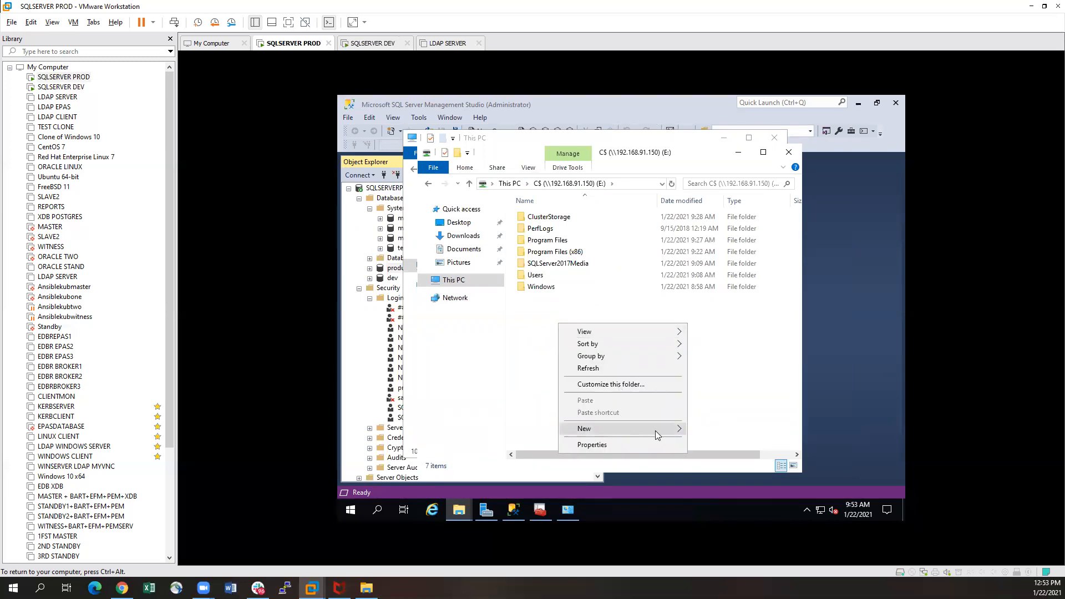
{"action": "mouse_move", "coordinate": [659, 432]}
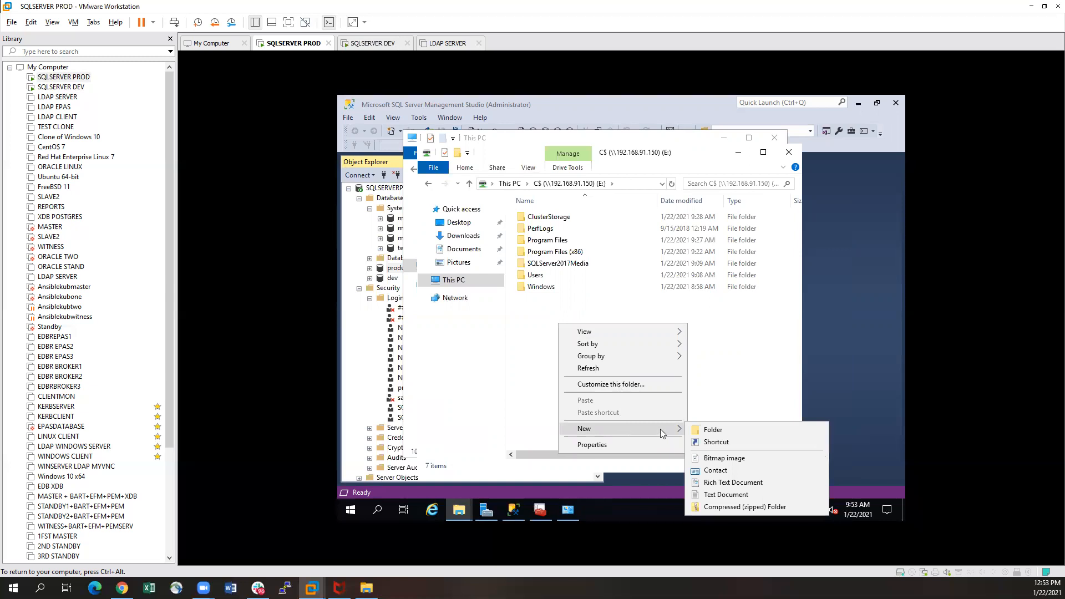
{"action": "left_click", "coordinate": [723, 432]}
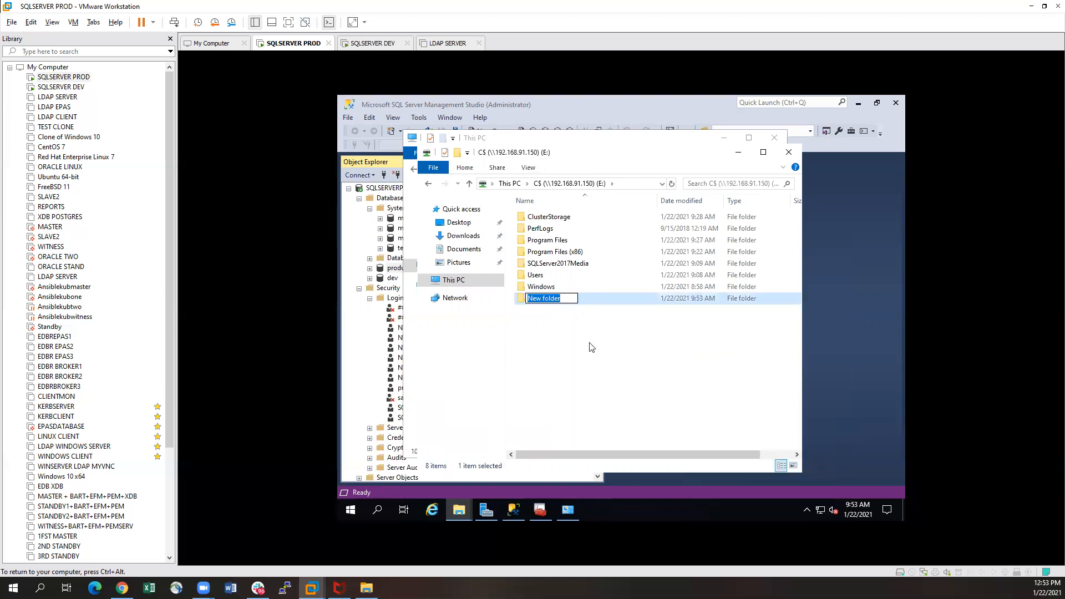
{"action": "type", "text": "BACKUPS"}
{"action": "key", "text": "Return"}
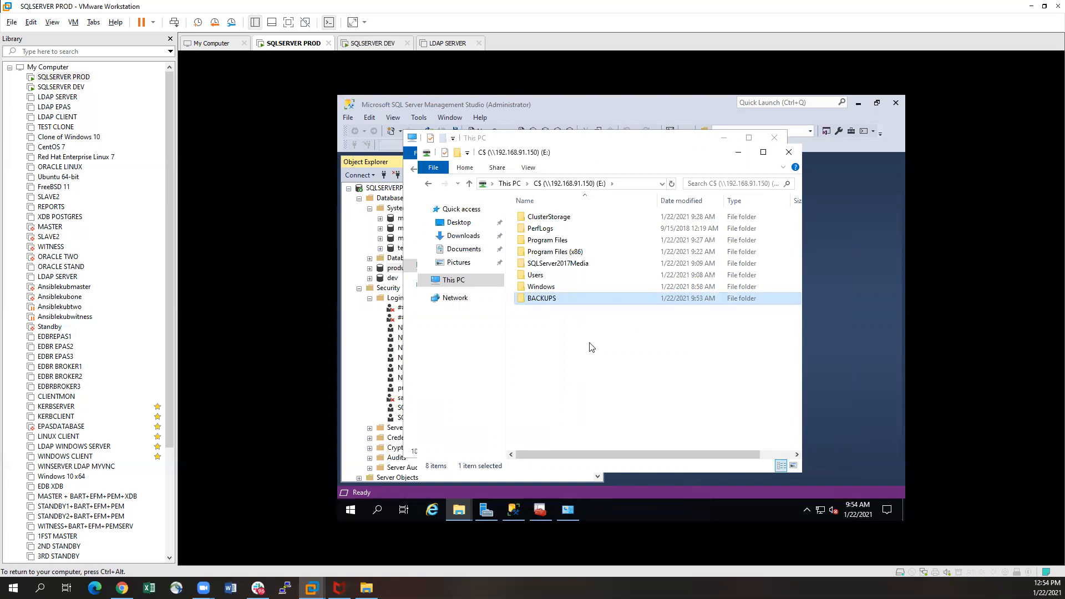
{"action": "left_click", "coordinate": [565, 344]}
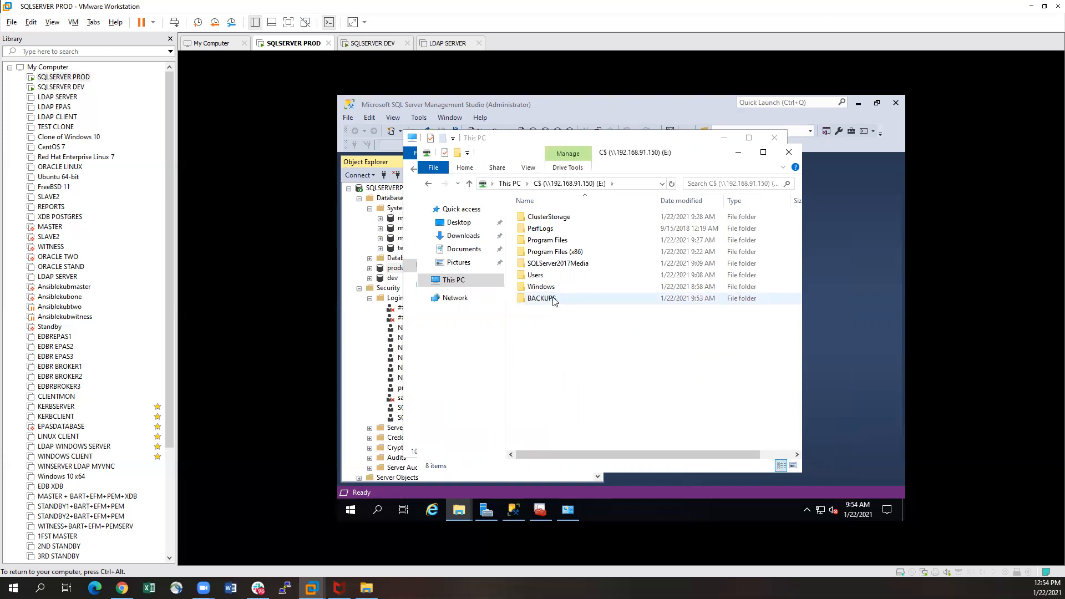
Create a subfolder named DEV inside the BACKUPS folder.
{"action": "double_click", "coordinate": [555, 302]}
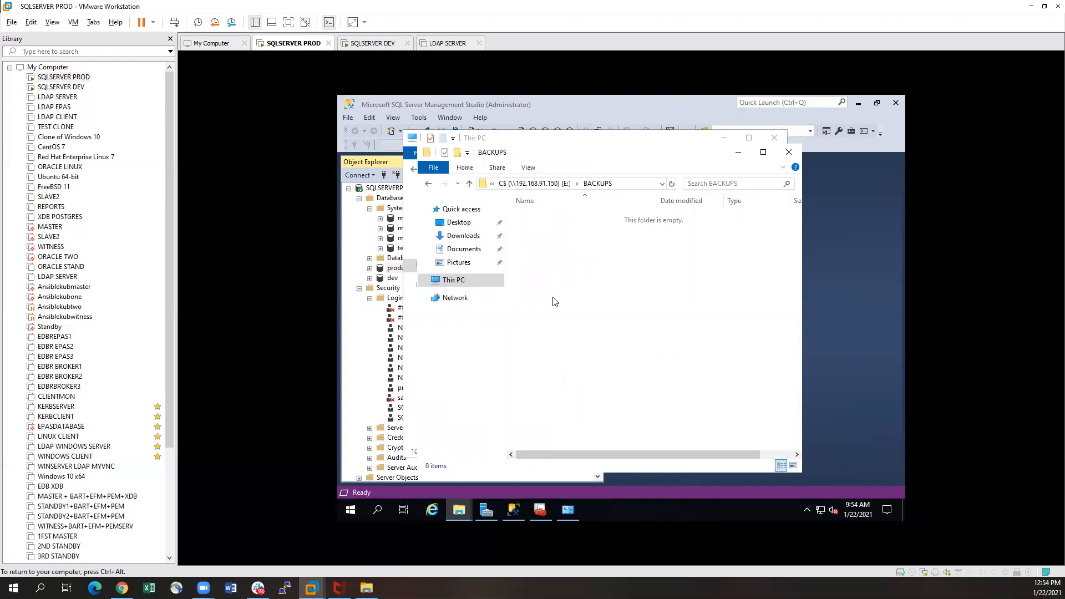
{"action": "right_click", "coordinate": [548, 282]}
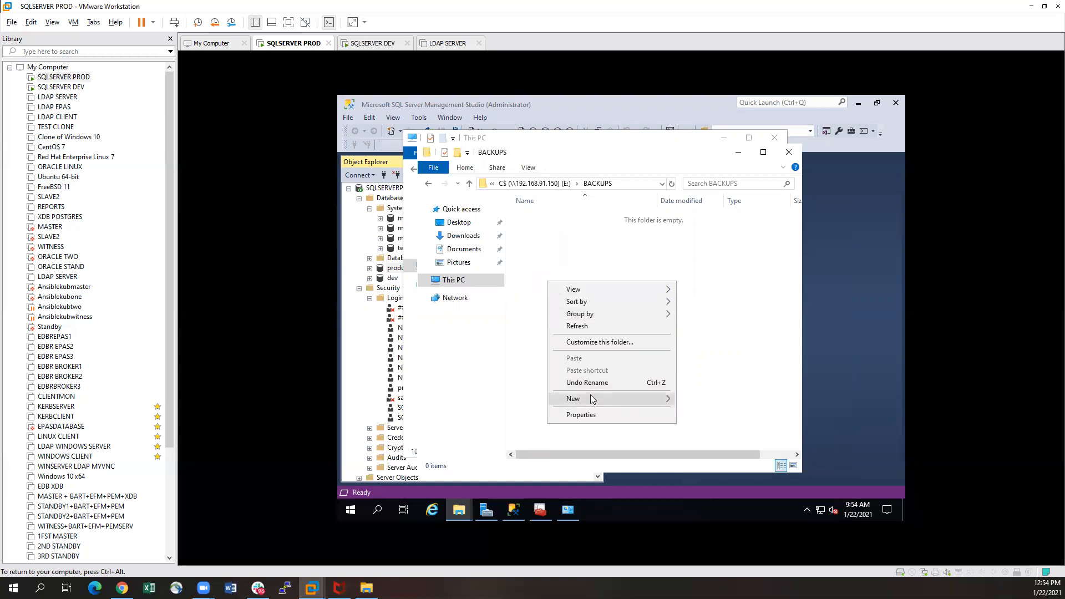
{"action": "mouse_move", "coordinate": [594, 398]}
{"action": "left_click", "coordinate": [713, 399]}
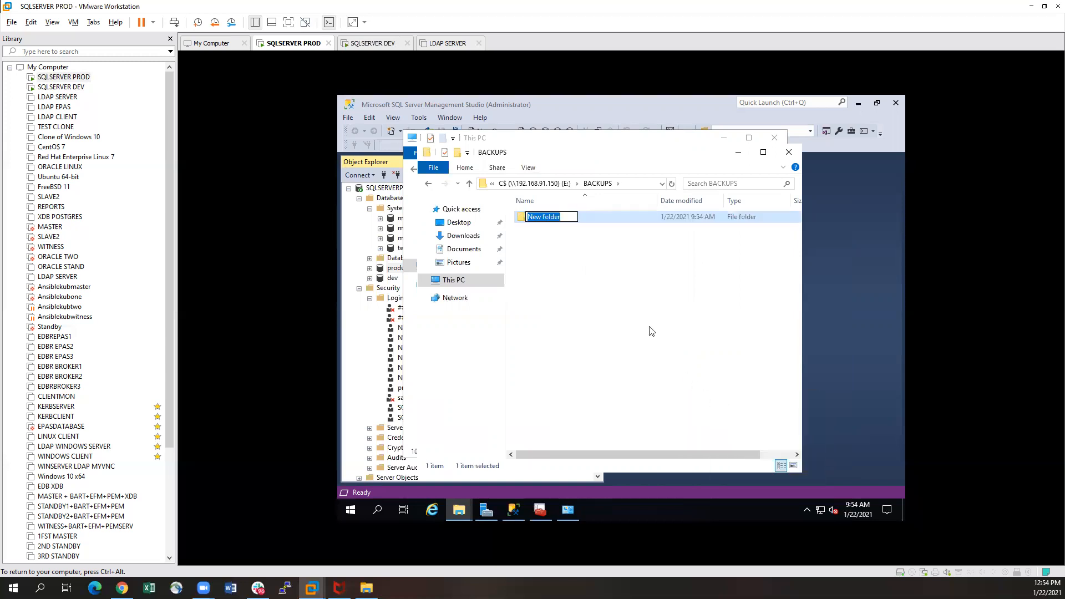
{"action": "type", "text": "DEV"}
{"action": "key", "text": "Return"}
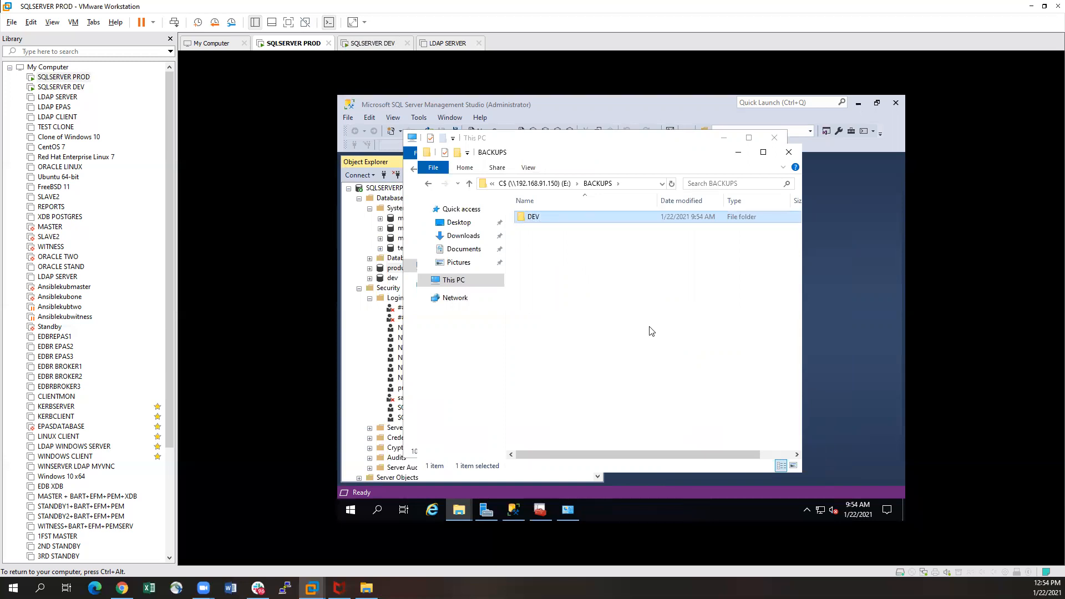
Add a second subfolder named PROD inside BACKUPS and return to the root of the E: drive.
{"action": "right_click", "coordinate": [593, 287]}
{"action": "mouse_move", "coordinate": [637, 404]}
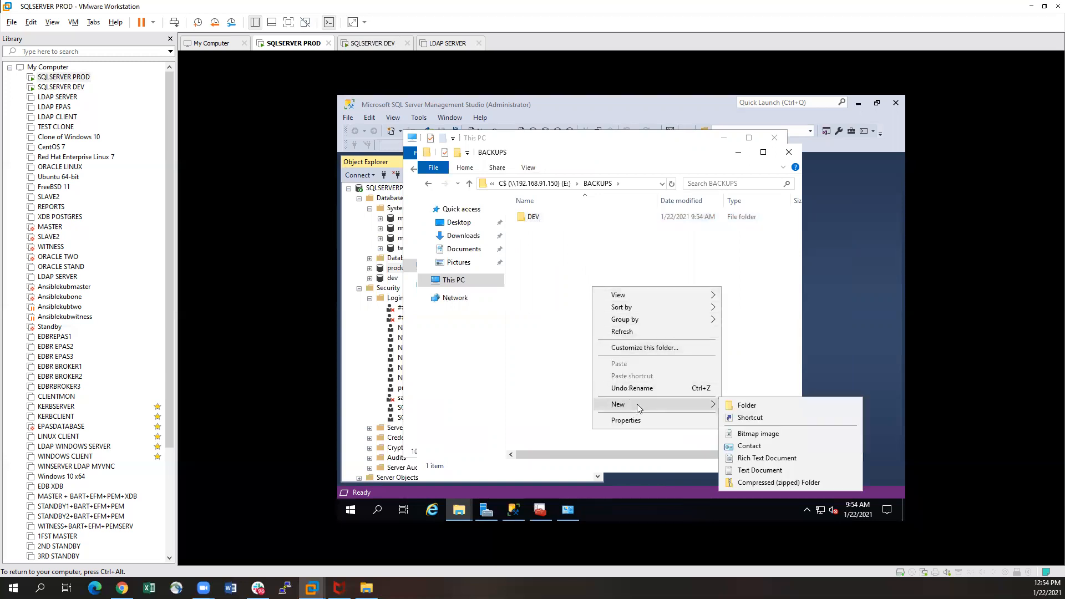
{"action": "left_click", "coordinate": [760, 410]}
{"action": "type", "text": "P"}
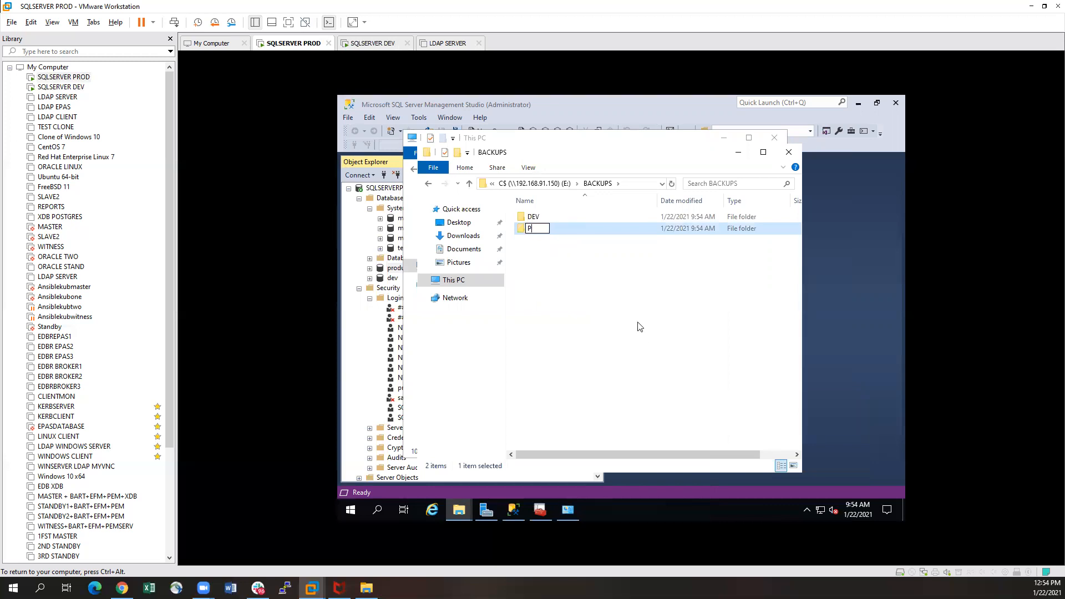
{"action": "type", "text": "rOD"}
{"action": "left_click", "coordinate": [608, 322]}
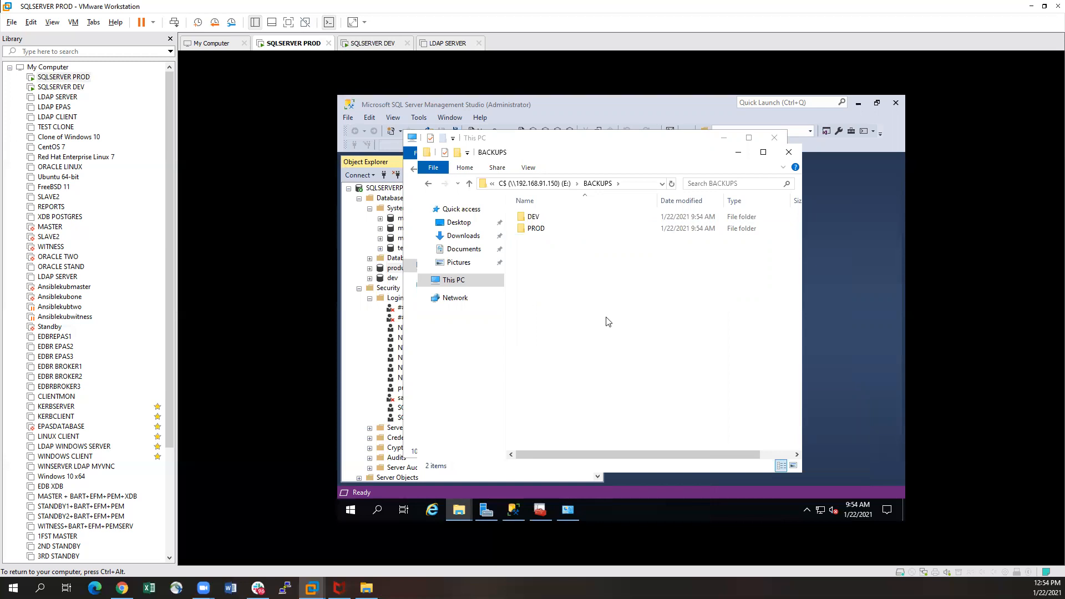
{"action": "left_click", "coordinate": [430, 184]}
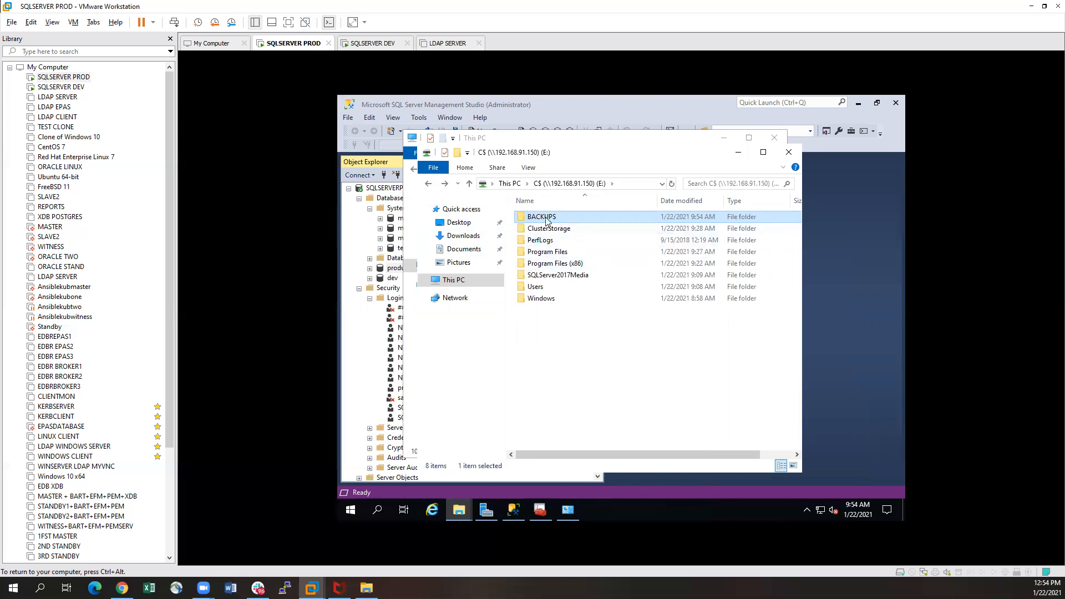
On the SQLSERVER DEV machine, check the contents of BACKUPS on the E: network drive, and return to Management Studio.
{"action": "left_click", "coordinate": [50, 89]}
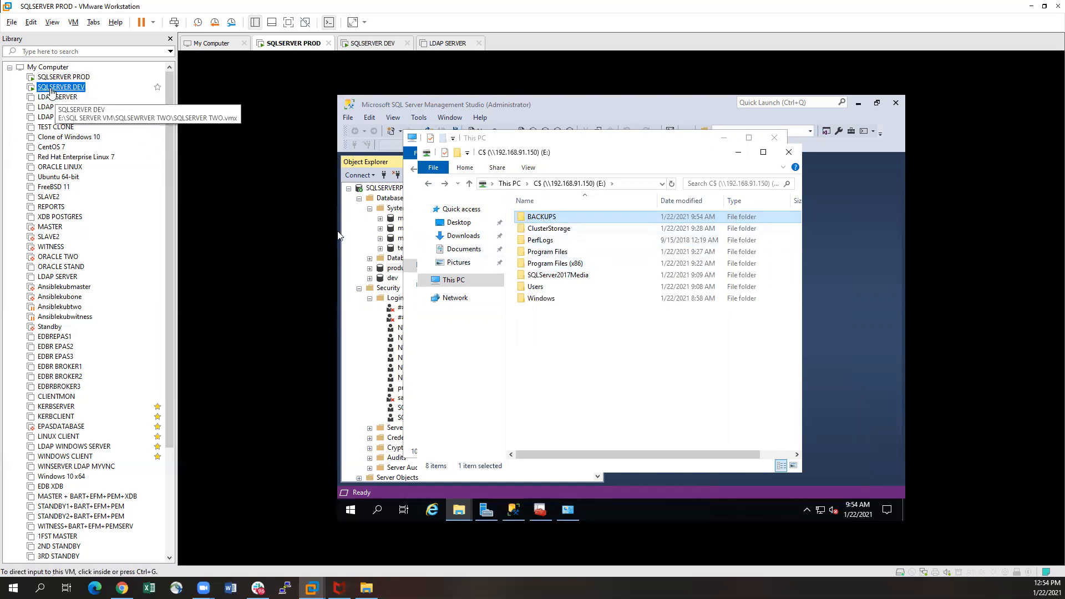
{"action": "left_click", "coordinate": [464, 439]}
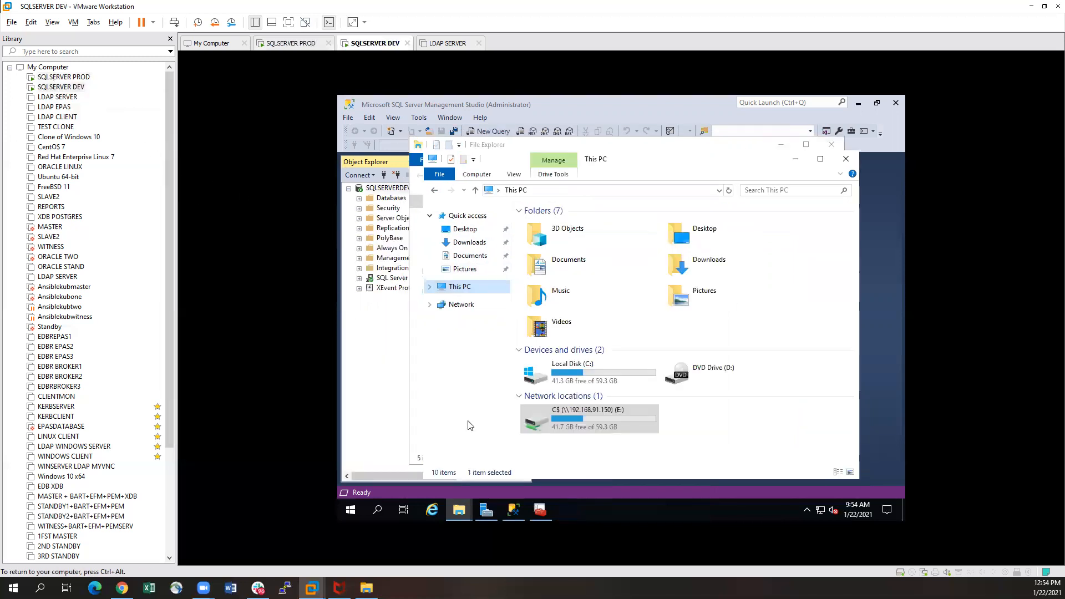
{"action": "double_click", "coordinate": [591, 425]}
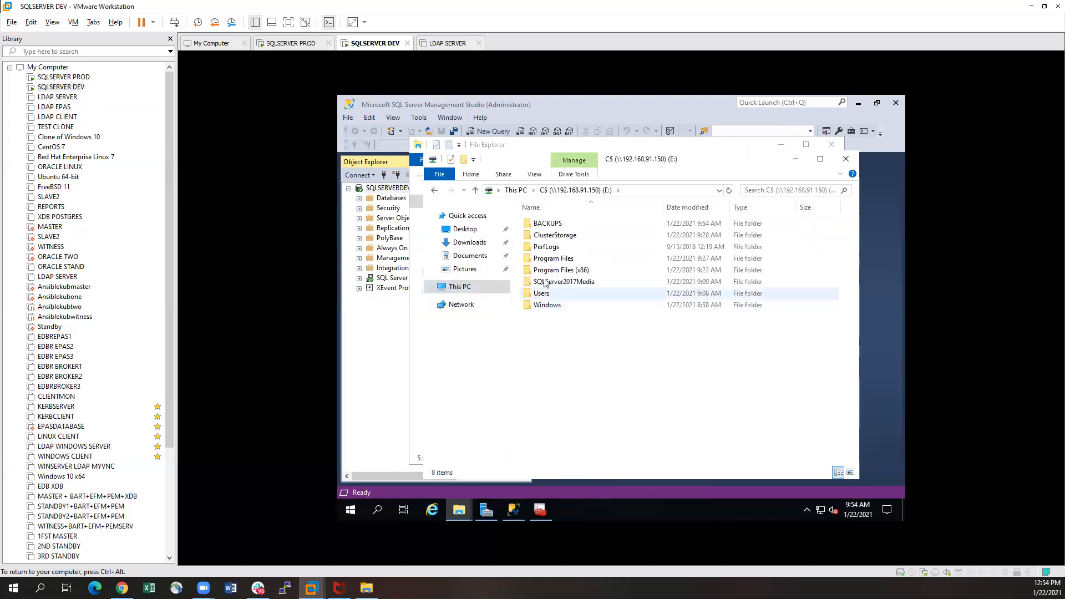
{"action": "double_click", "coordinate": [556, 228]}
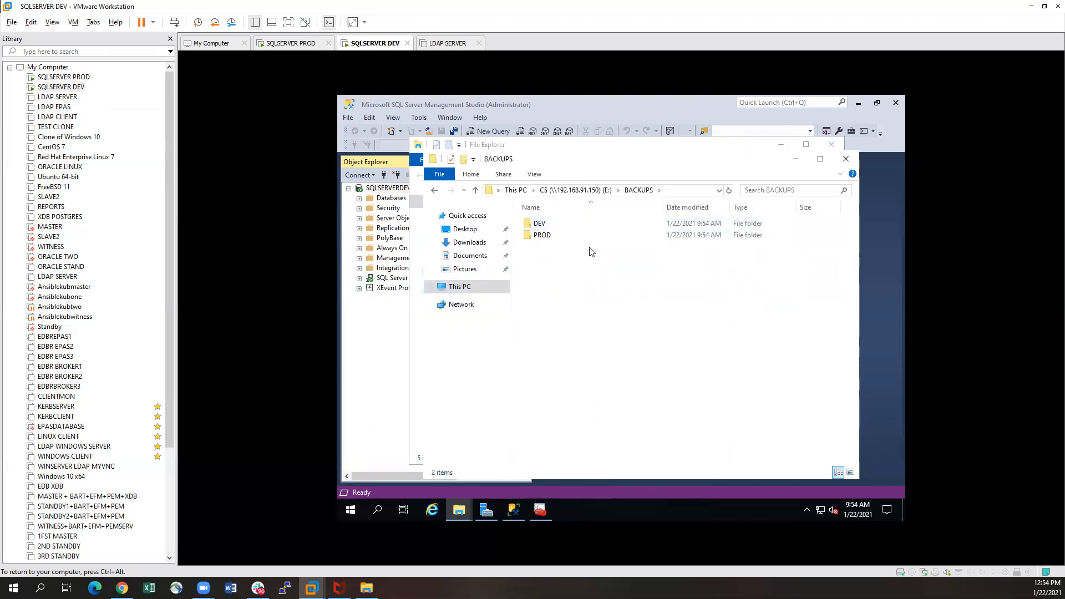
{"action": "left_click", "coordinate": [435, 191]}
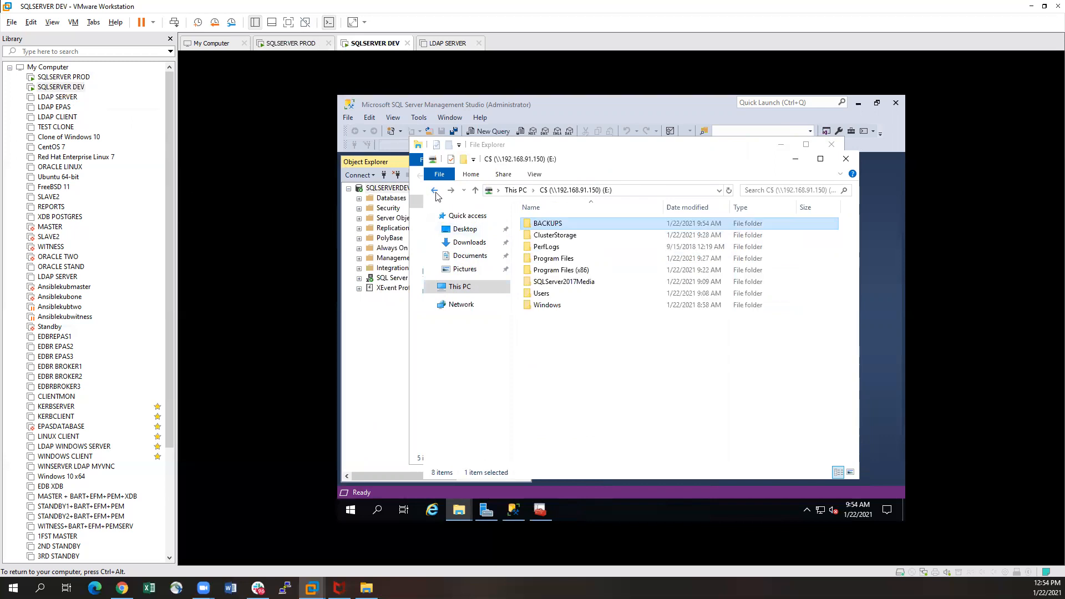
{"action": "left_click", "coordinate": [435, 191]}
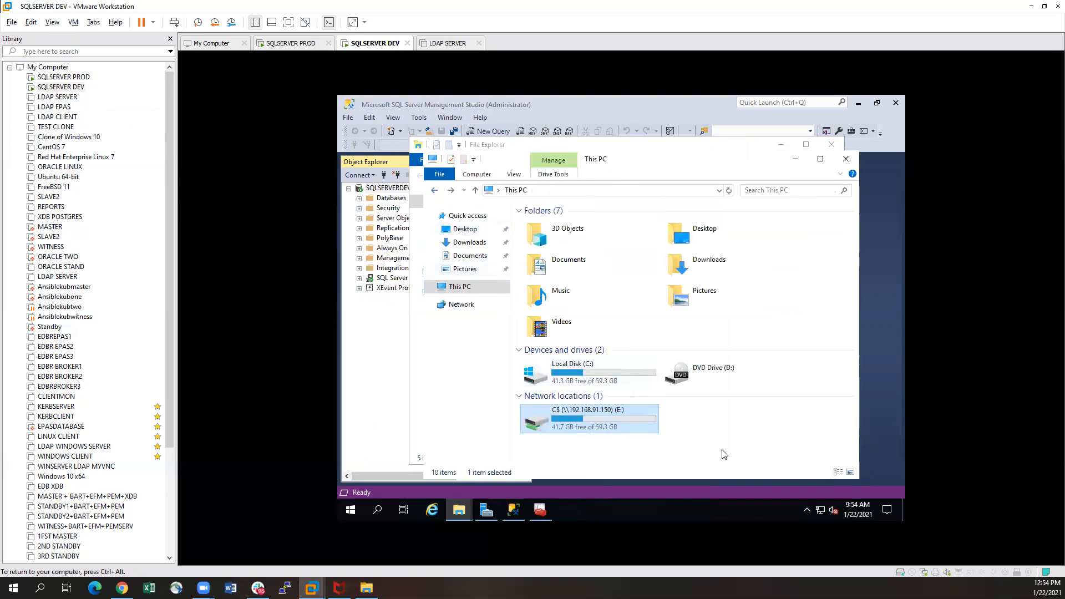
{"action": "left_click", "coordinate": [723, 433]}
{"action": "left_click", "coordinate": [382, 365]}
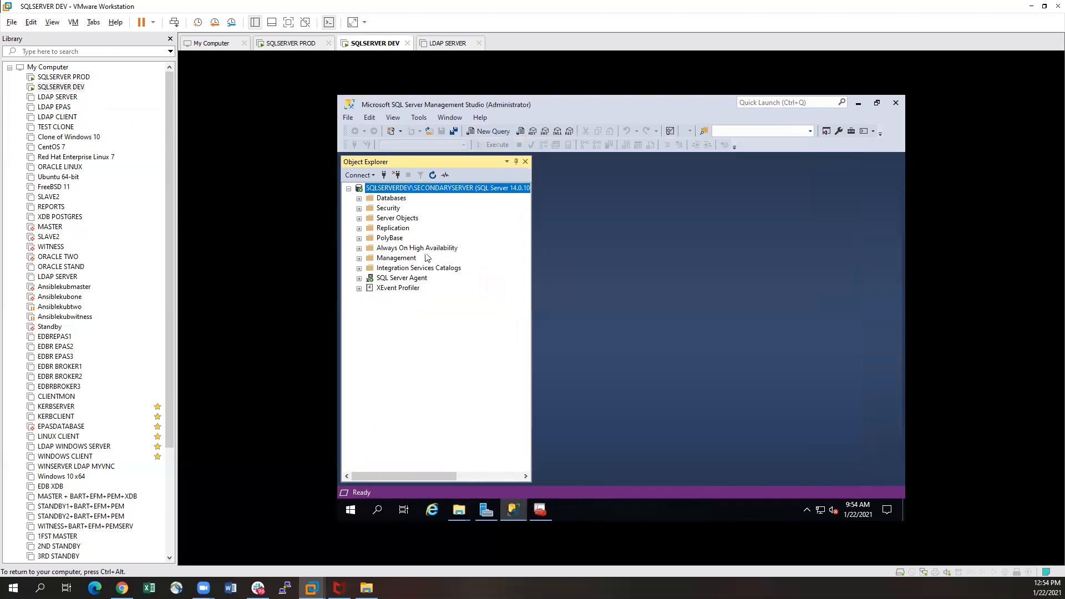
Switch back to SQLSERVER PROD, close the E: drive window and bring Management Studio to the front.
{"action": "left_click", "coordinate": [68, 79]}
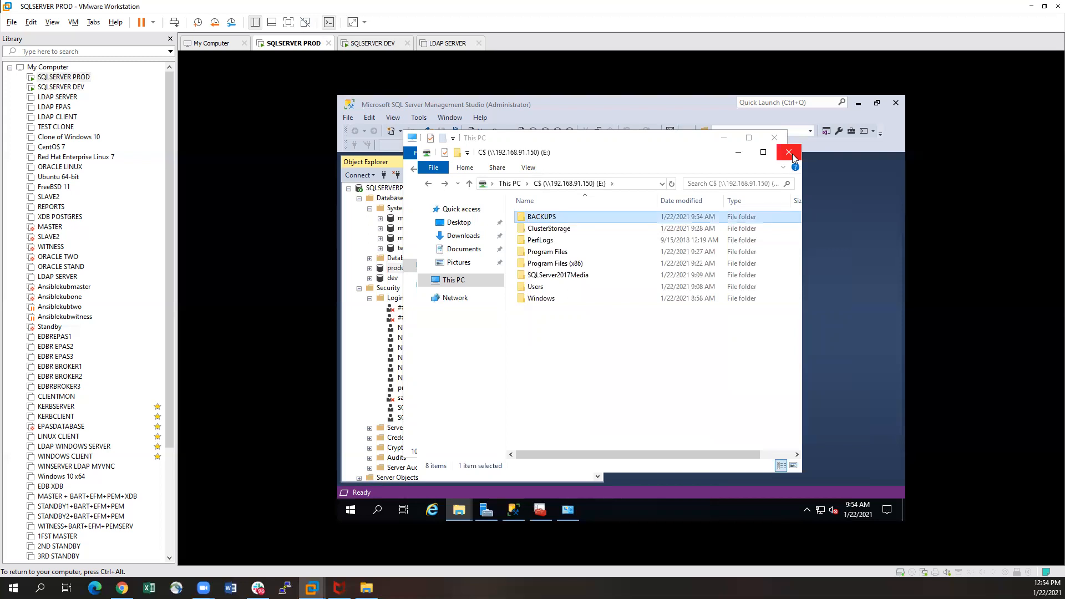
{"action": "left_click", "coordinate": [789, 152]}
{"action": "left_click", "coordinate": [352, 358]}
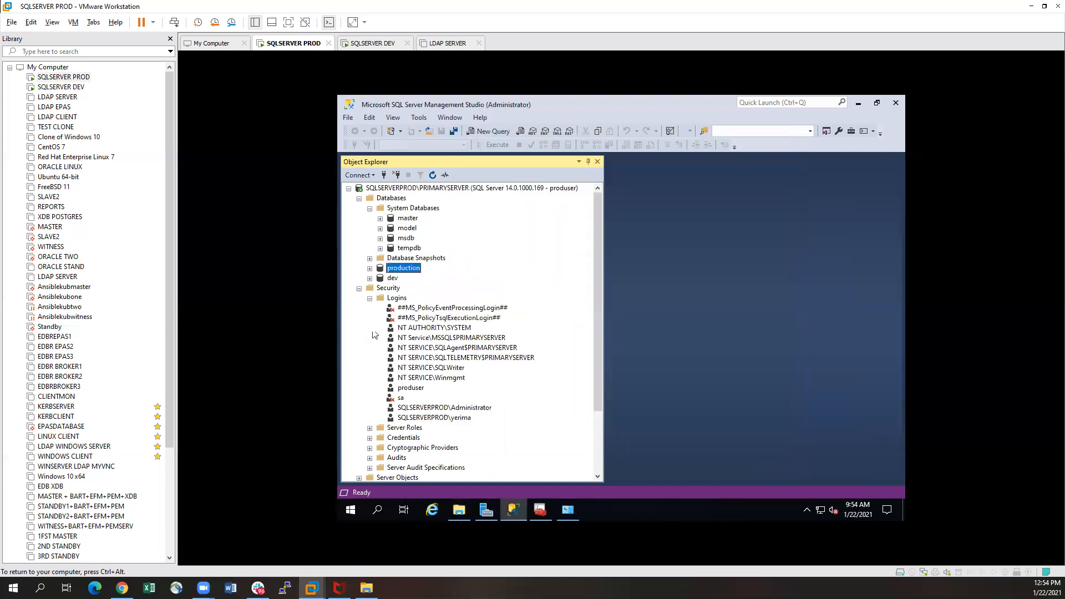
Open the Back Up task for the production database and move its dialog fully into view.
{"action": "left_click", "coordinate": [401, 270]}
{"action": "right_click", "coordinate": [408, 268]}
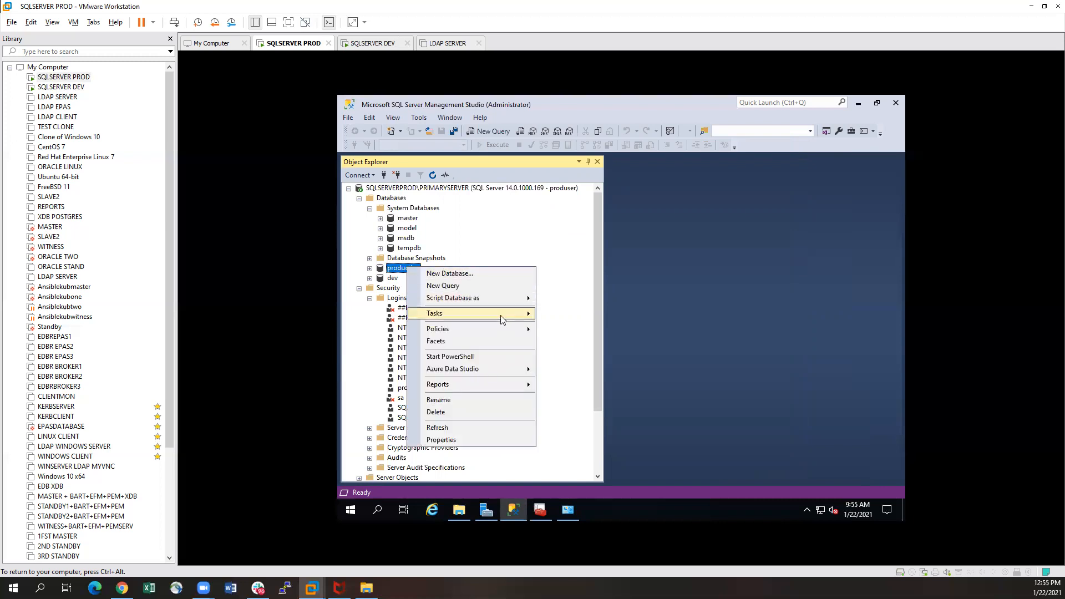
{"action": "mouse_move", "coordinate": [501, 316]}
{"action": "left_click", "coordinate": [595, 253]}
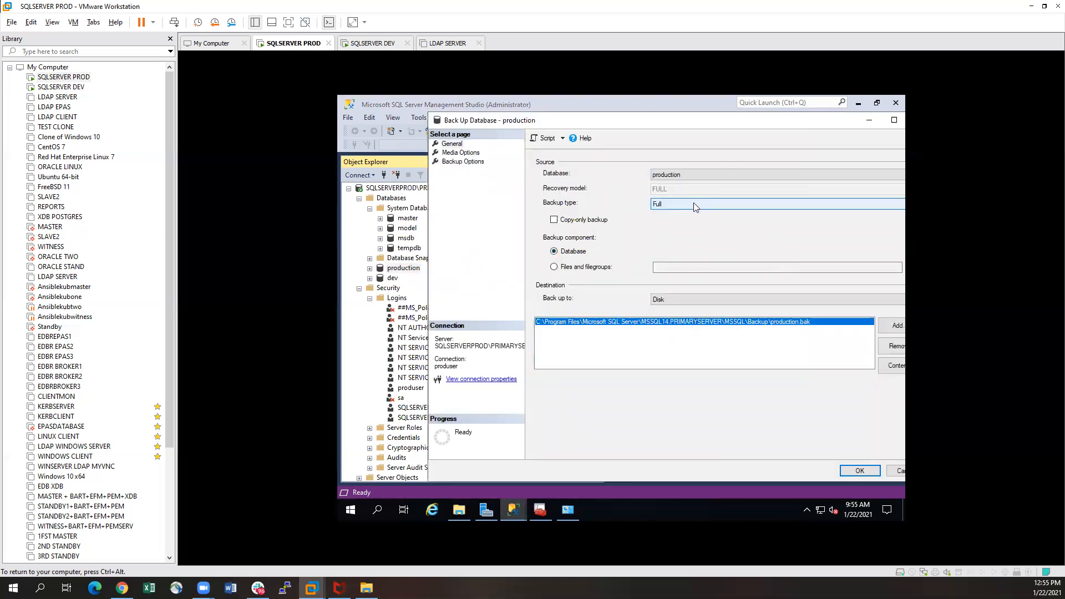
{"action": "left_click_drag", "start_coordinate": [654, 121], "coordinate": [578, 111]}
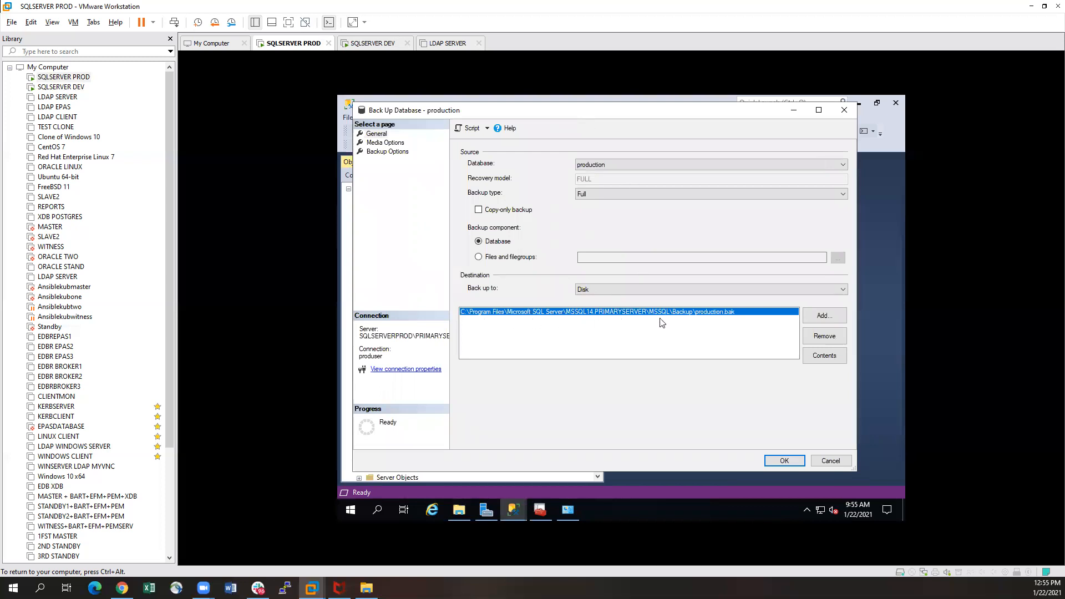
Remove the default backup destination of the production database and choose the C:\BACKUPS\PROD folder for a new one.
{"action": "left_click", "coordinate": [832, 337]}
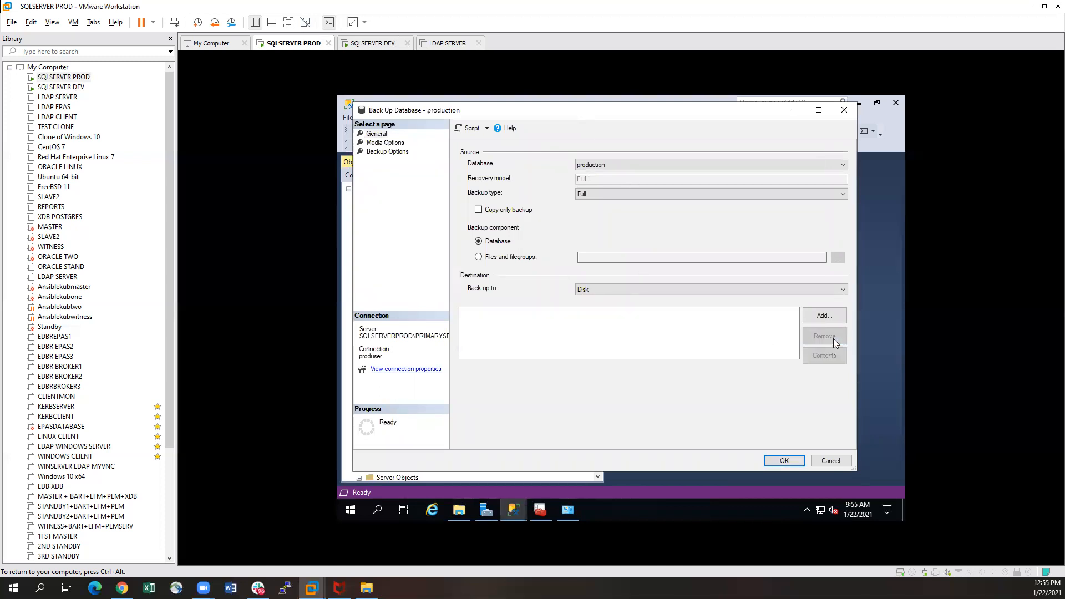
{"action": "left_click", "coordinate": [825, 317]}
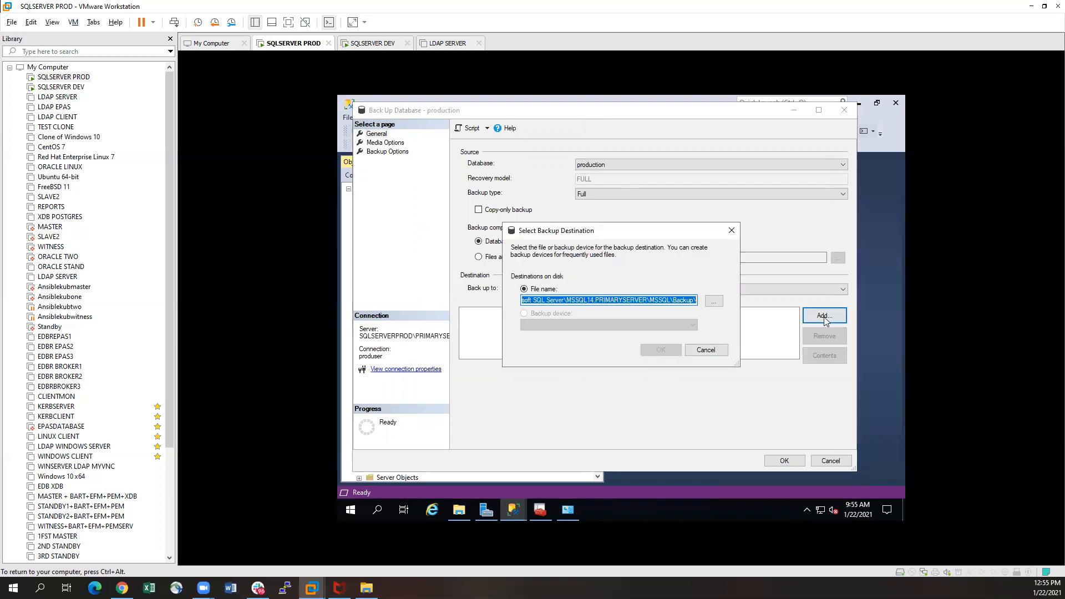
{"action": "left_click", "coordinate": [715, 303]}
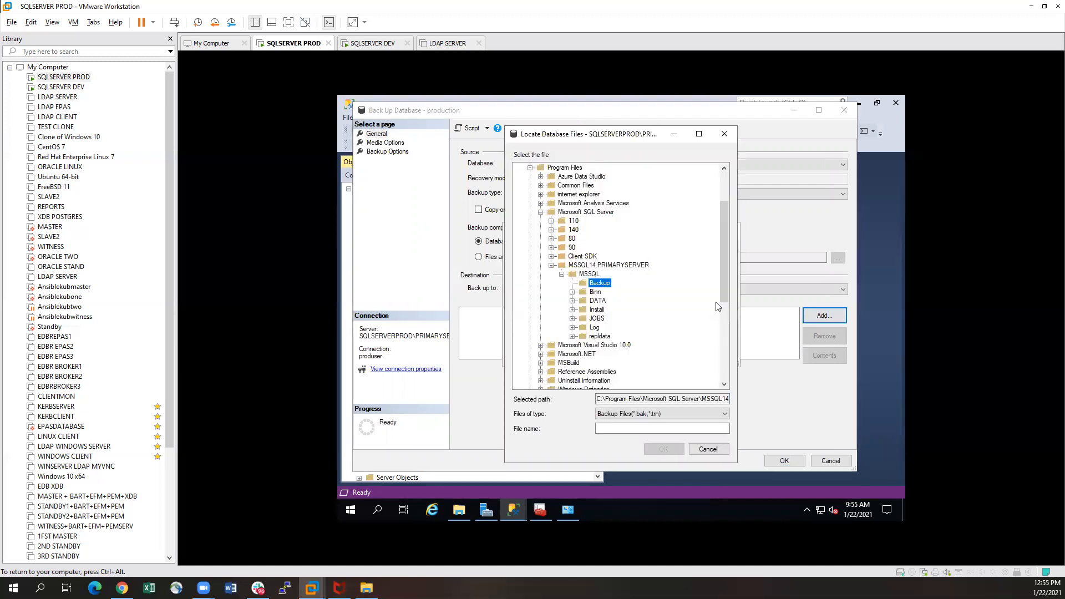
{"action": "left_click_drag", "start_coordinate": [722, 264], "coordinate": [722, 224]}
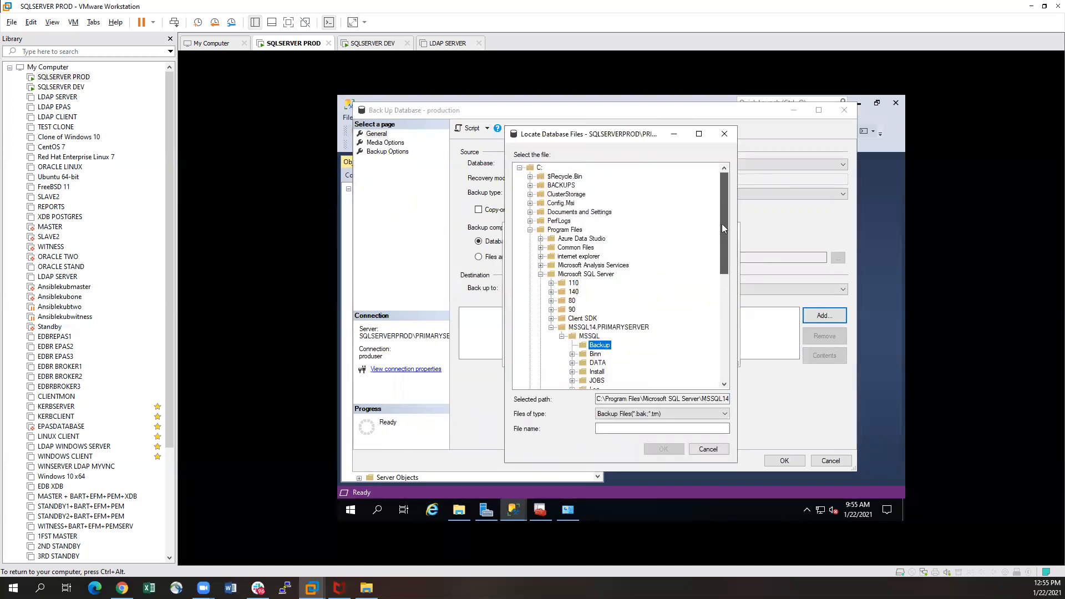
{"action": "left_click", "coordinate": [530, 186]}
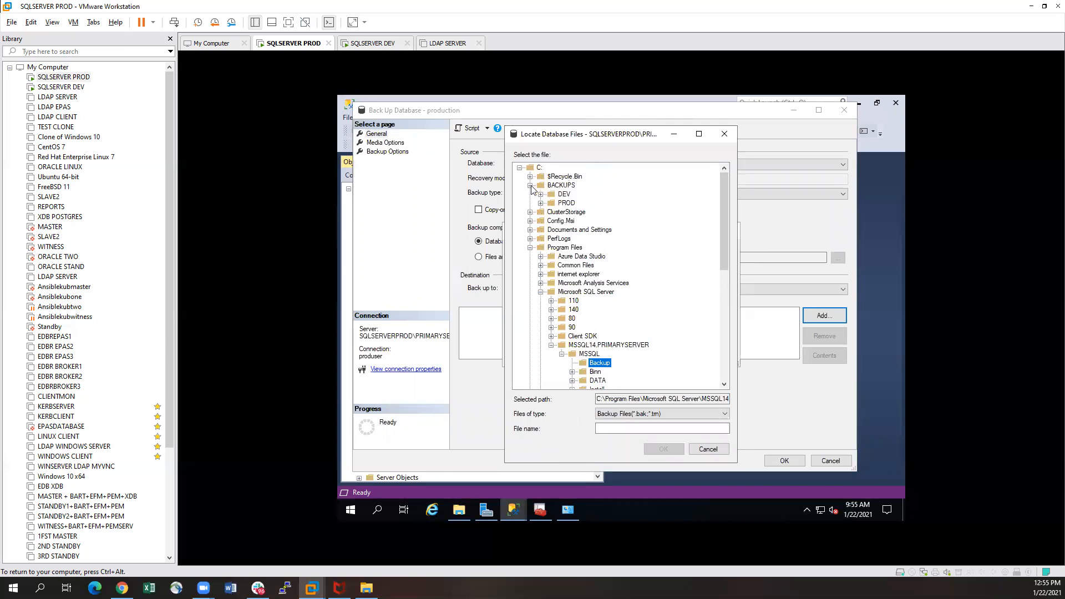
{"action": "left_click", "coordinate": [565, 204]}
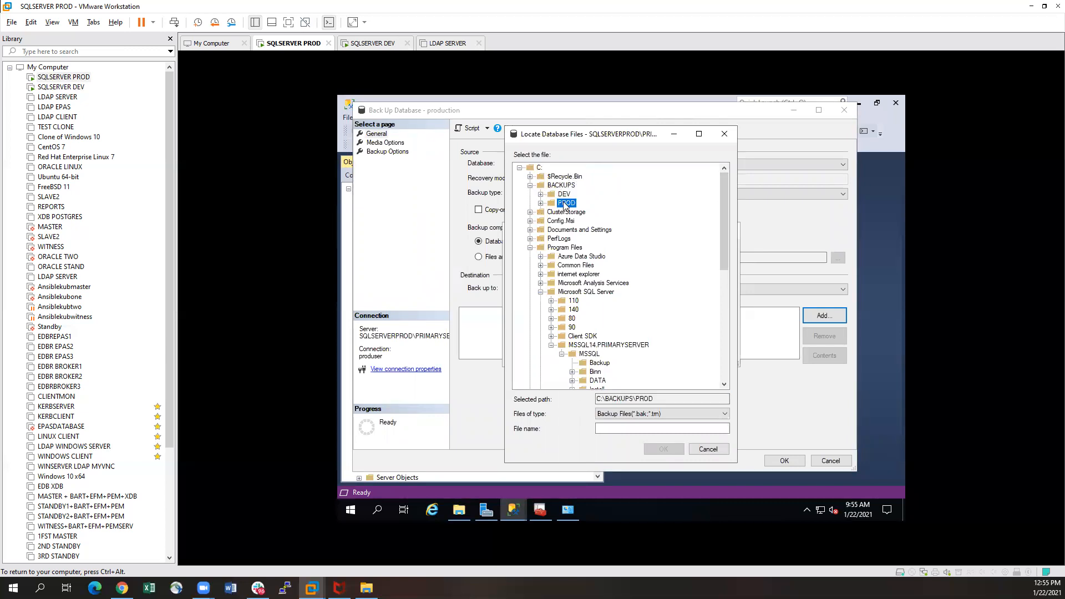
{"action": "left_click", "coordinate": [541, 203]}
Name the backup file prod, accept it as the destination and run the full backup of the production database.
{"action": "left_click", "coordinate": [623, 427]}
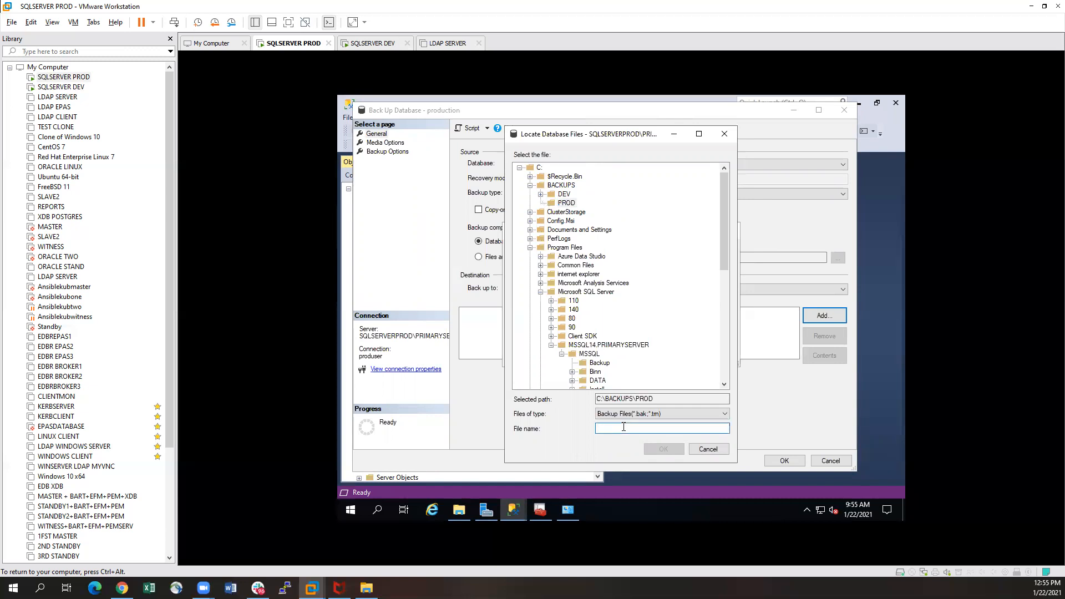
{"action": "type", "text": "prod"}
{"action": "left_click", "coordinate": [664, 449]}
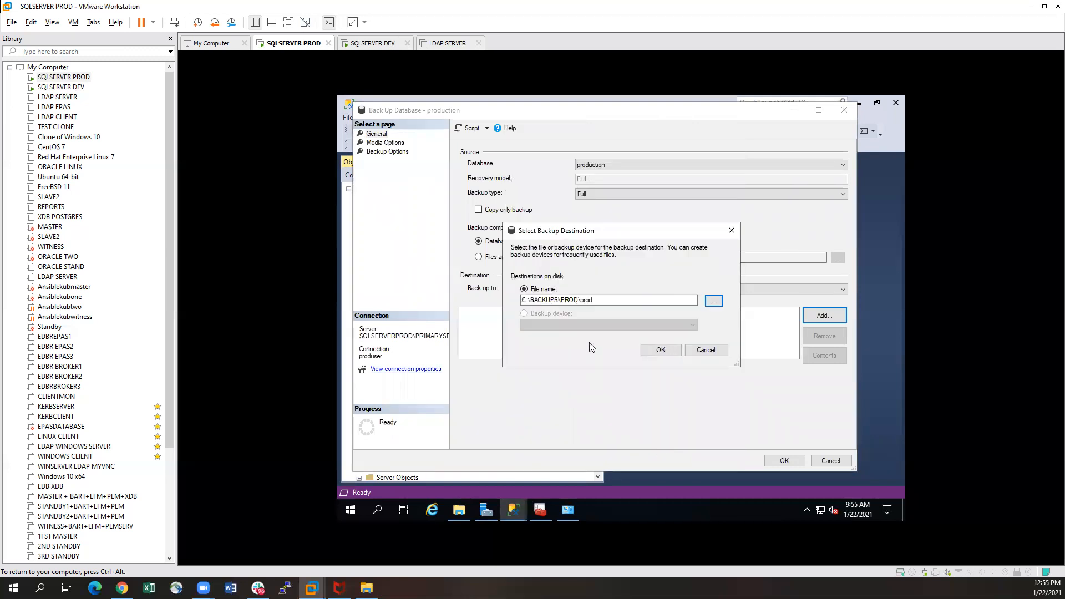
{"action": "left_click", "coordinate": [661, 350]}
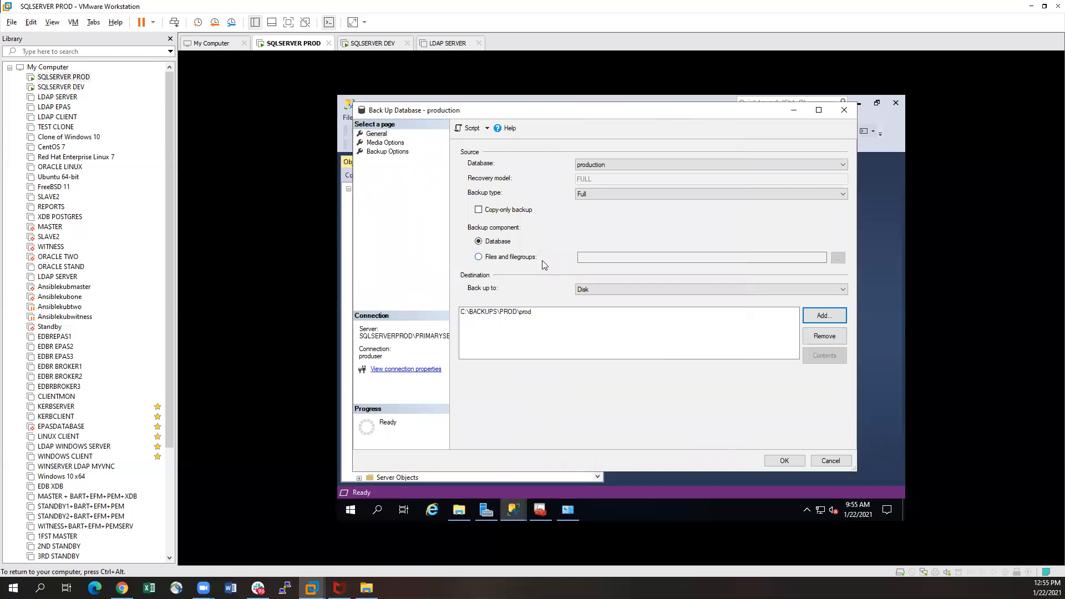
{"action": "left_click", "coordinate": [779, 460]}
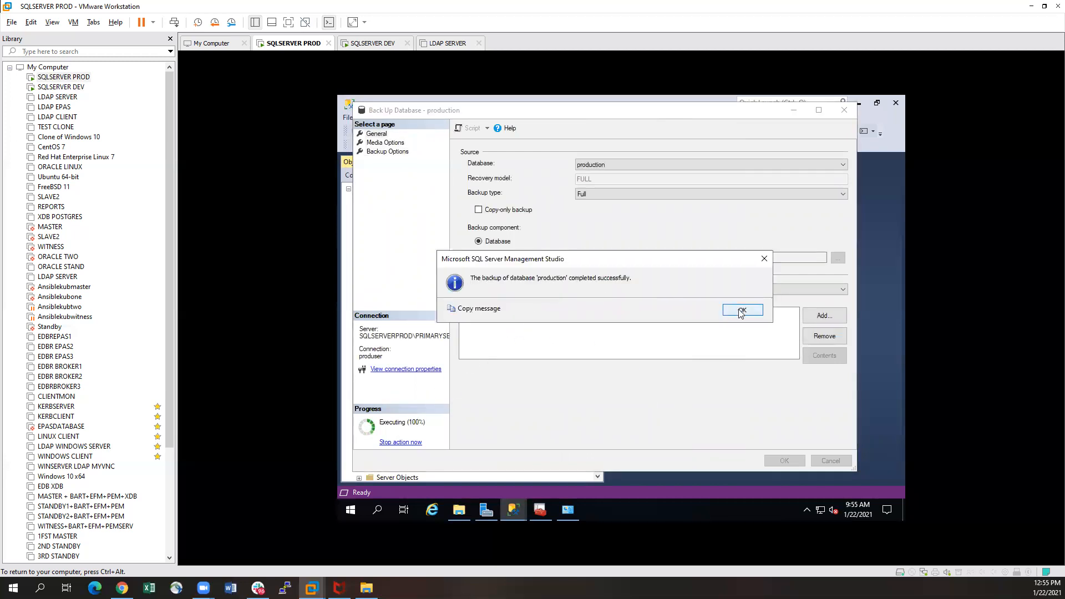
{"action": "left_click", "coordinate": [741, 311]}
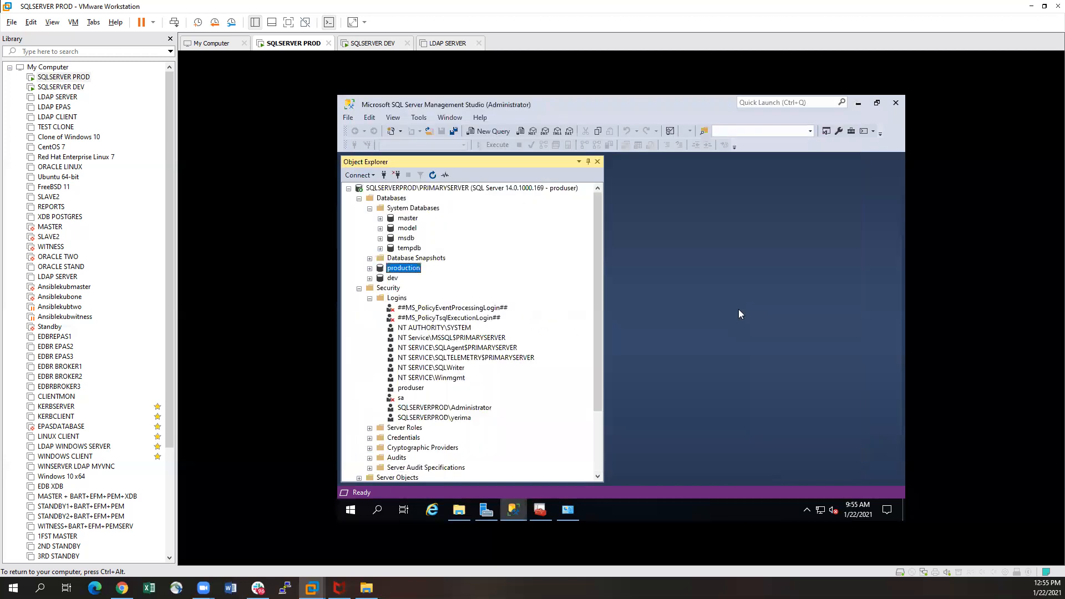
Open the Back Up task for the dev database and move its dialog fully into view.
{"action": "left_click", "coordinate": [396, 279]}
{"action": "right_click", "coordinate": [395, 280]}
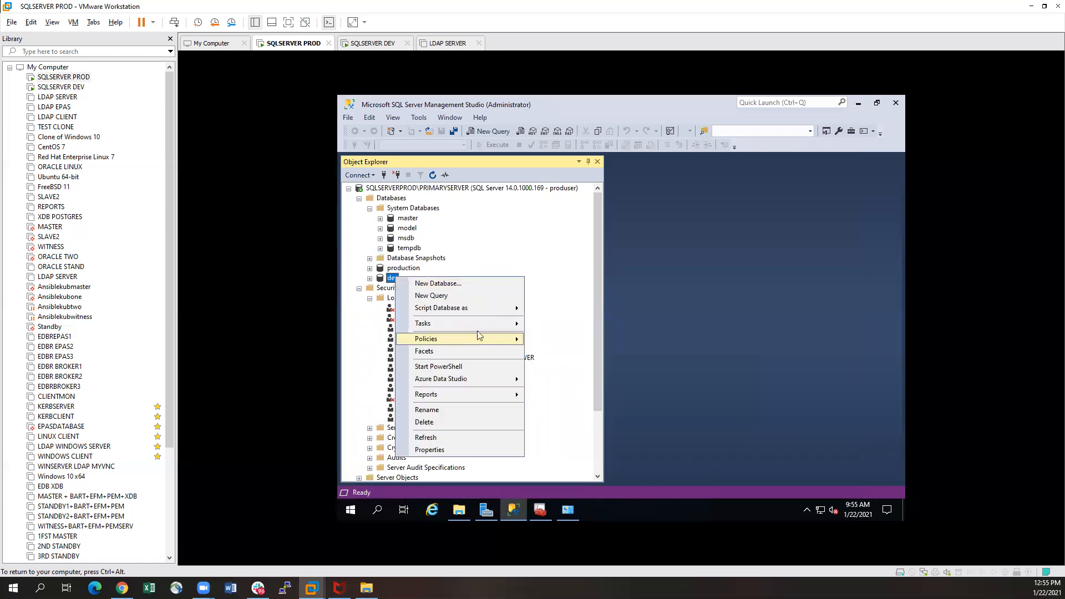
{"action": "mouse_move", "coordinate": [489, 323]}
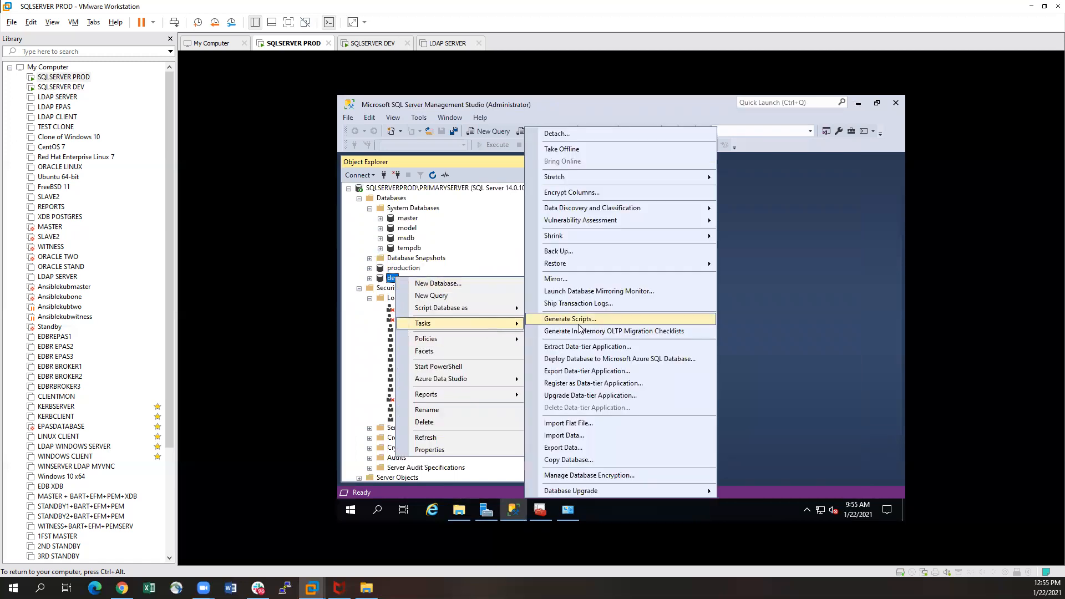
{"action": "left_click", "coordinate": [596, 253]}
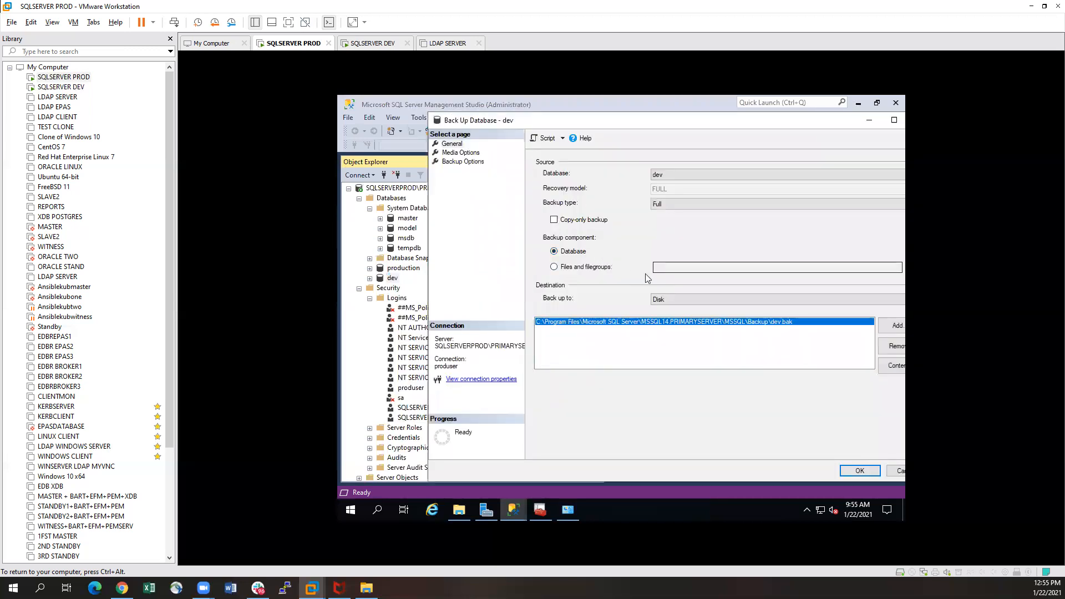
{"action": "left_click_drag", "start_coordinate": [791, 121], "coordinate": [740, 122]}
Remove the dev database's default backup destination and choose the C:\BACKUPS\DEV folder for a new one.
{"action": "left_click", "coordinate": [844, 348]}
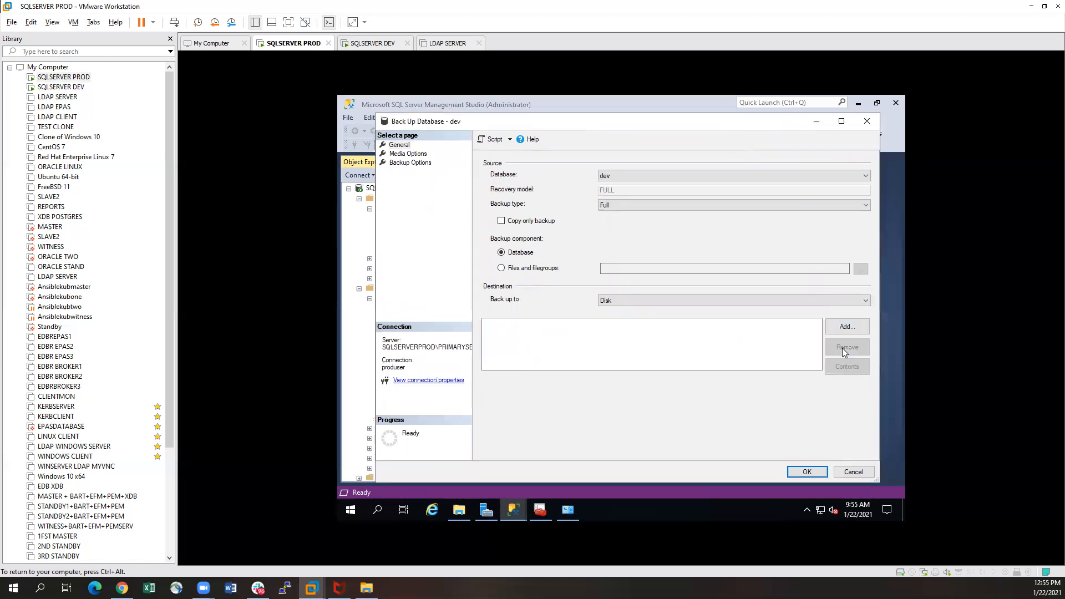
{"action": "left_click", "coordinate": [846, 327]}
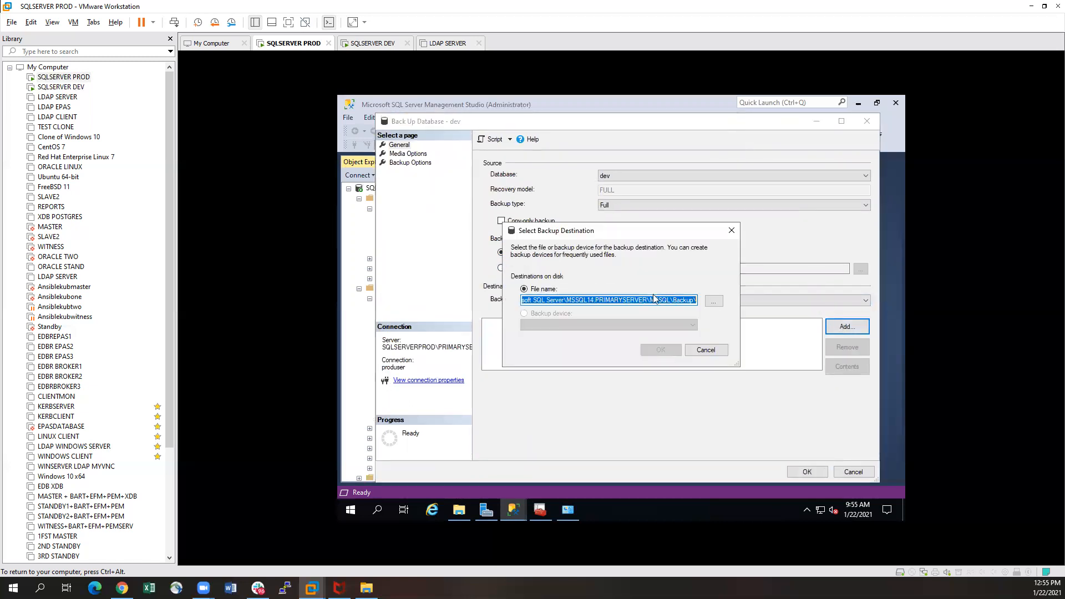
{"action": "left_click", "coordinate": [717, 300]}
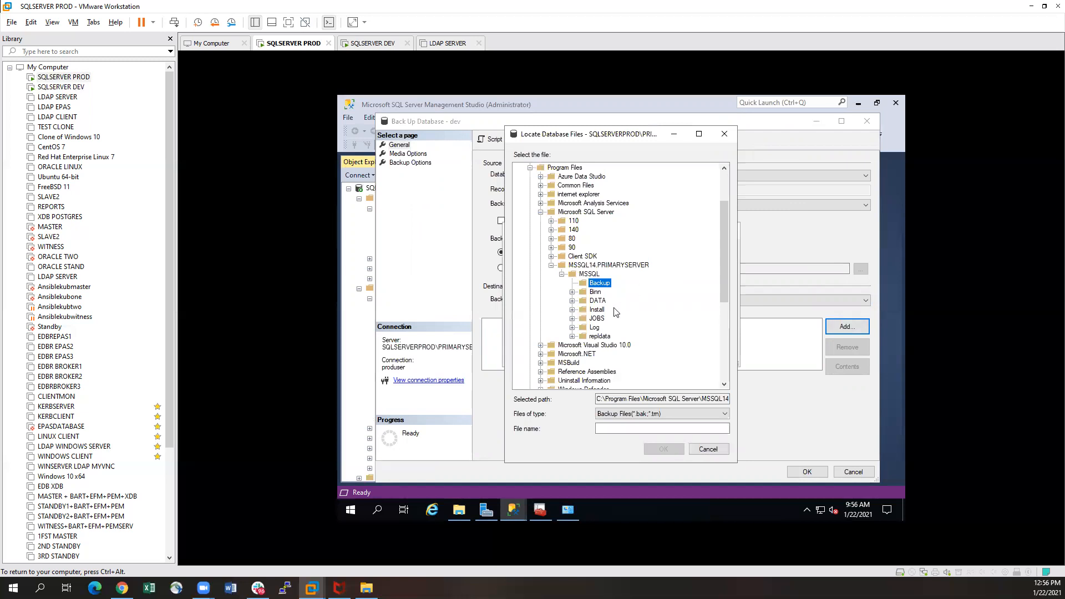
{"action": "scroll", "coordinate": [566, 215], "scroll_direction": "up", "scroll_amount": 3}
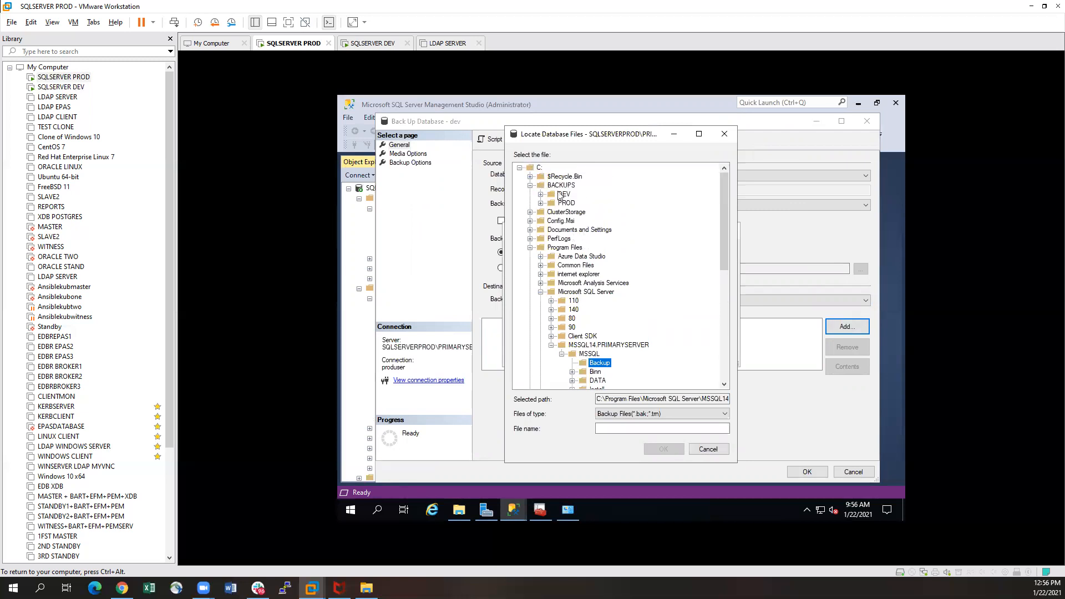
{"action": "left_click", "coordinate": [564, 194]}
Name the backup file dev, accept it as the destination and run the full backup of the dev database.
{"action": "left_click", "coordinate": [654, 428]}
{"action": "type", "text": "dev"}
{"action": "left_click", "coordinate": [664, 449]}
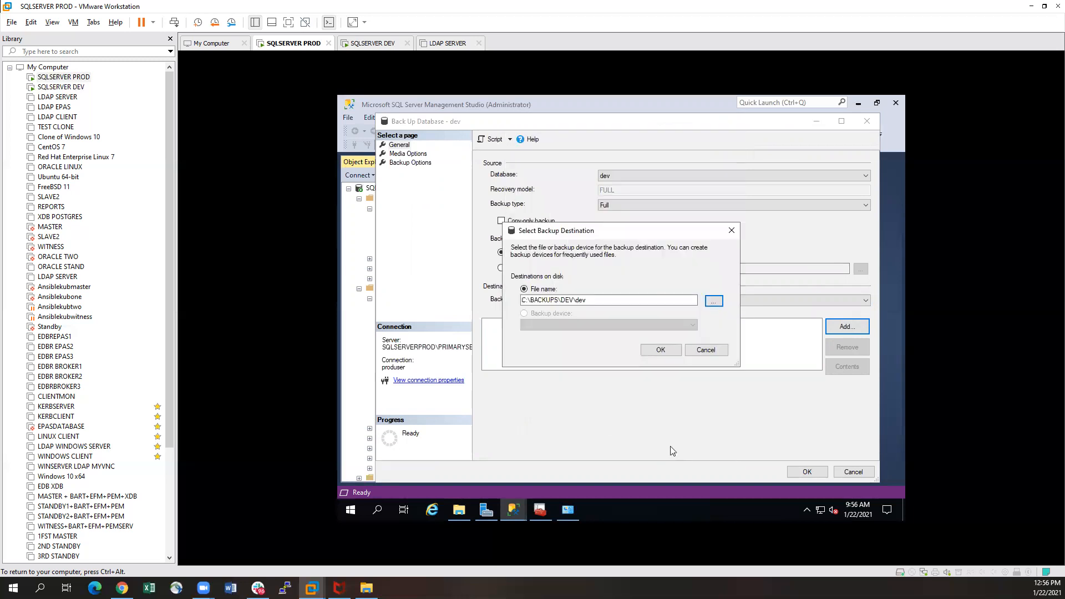
{"action": "left_click", "coordinate": [652, 350]}
{"action": "left_click", "coordinate": [803, 471]}
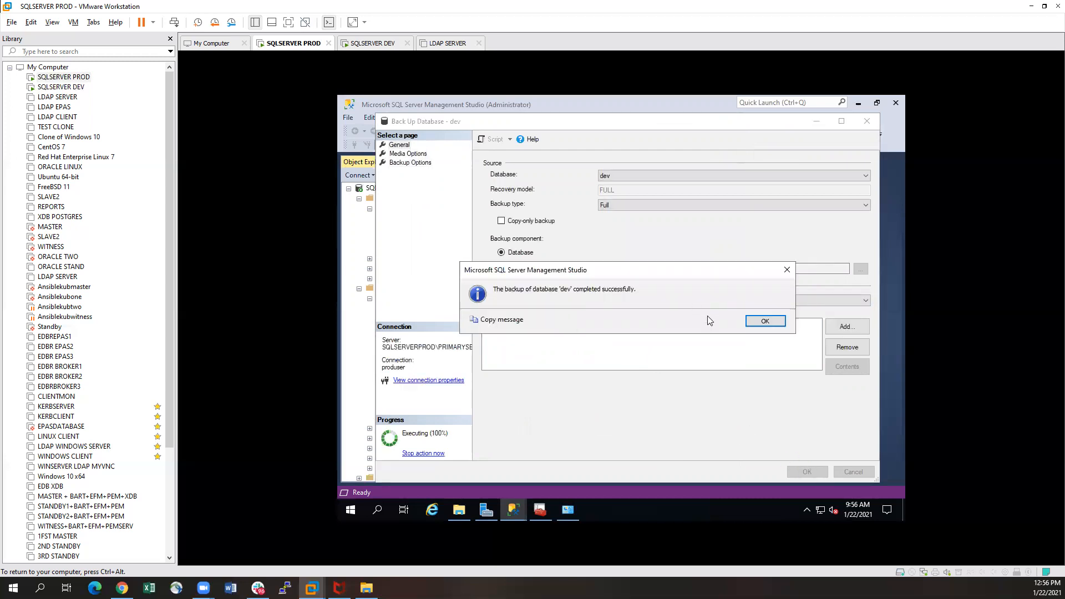
{"action": "left_click", "coordinate": [760, 323]}
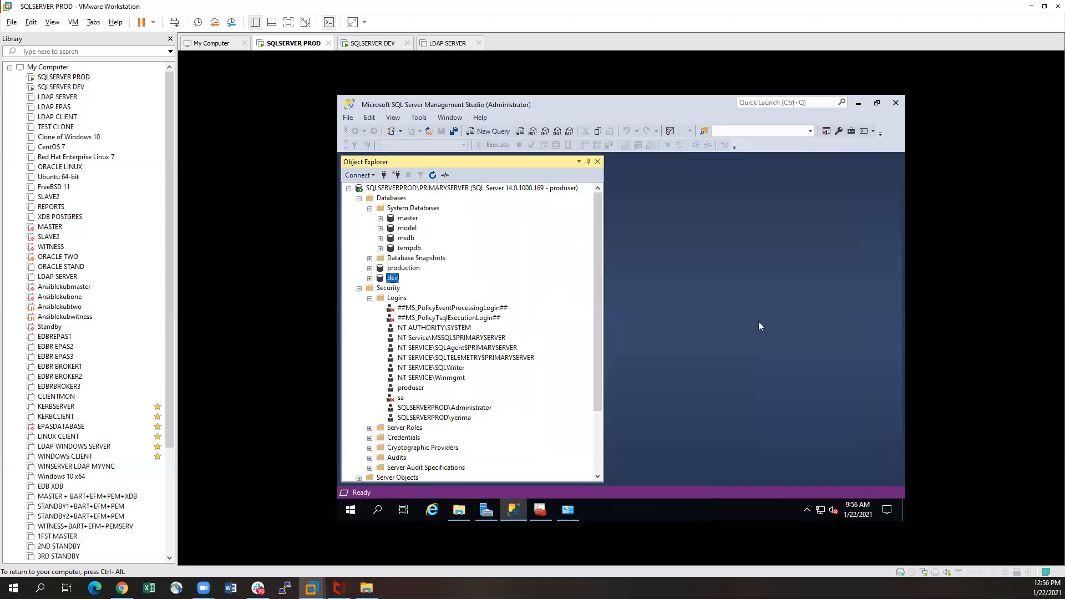
In File Explorer, check the PROD folder inside BACKUPS on the E: network drive and return to the drive's root.
{"action": "left_click", "coordinate": [459, 508]}
{"action": "left_click", "coordinate": [572, 403]}
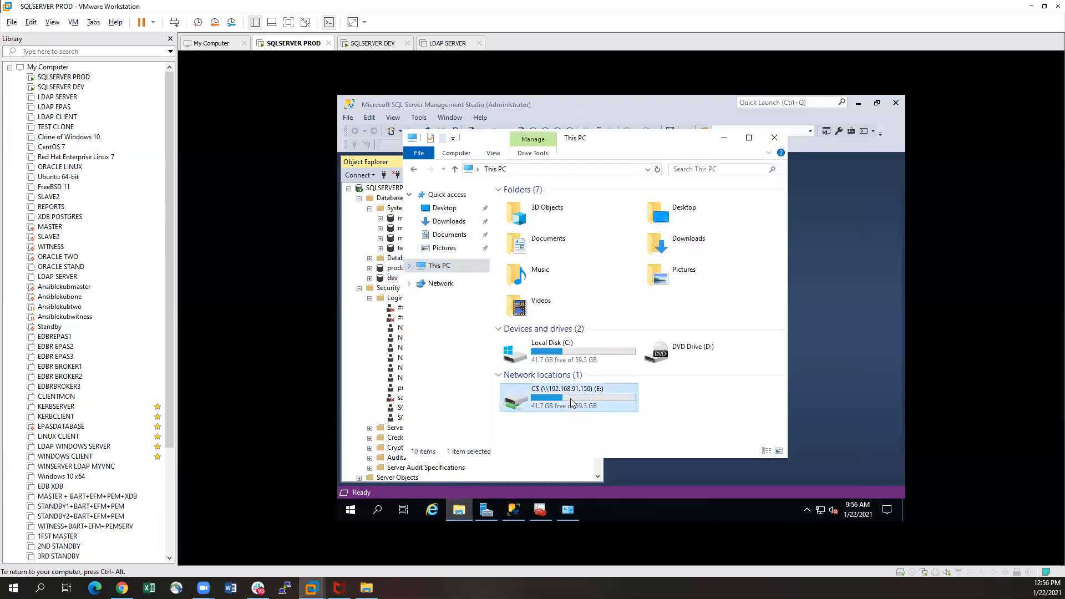
{"action": "double_click", "coordinate": [572, 403]}
{"action": "double_click", "coordinate": [524, 212]}
{"action": "double_click", "coordinate": [522, 213]}
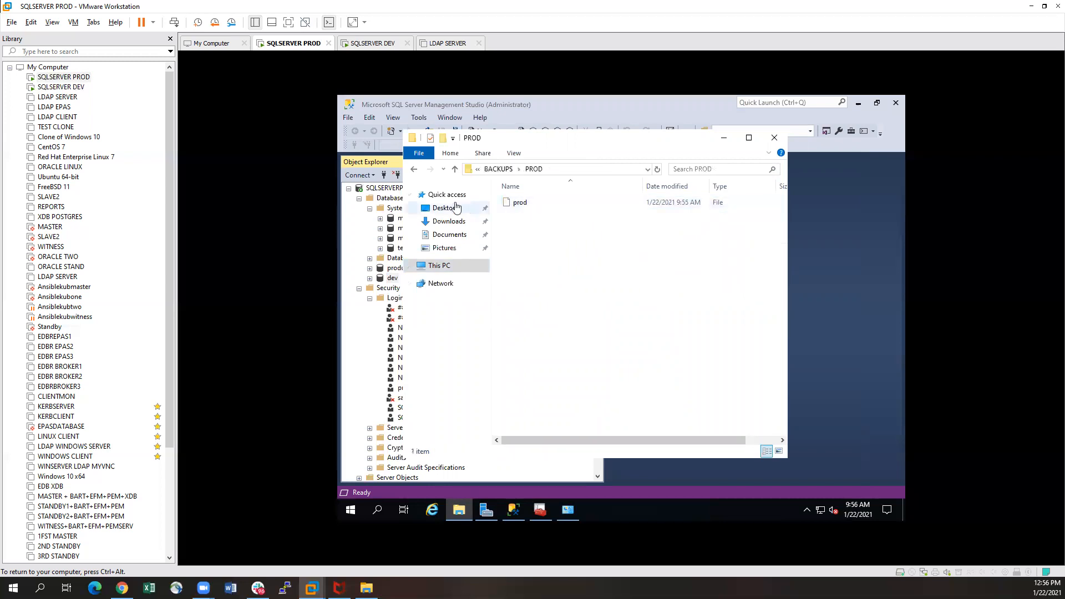
{"action": "left_click", "coordinate": [418, 171]}
{"action": "left_click", "coordinate": [417, 170]}
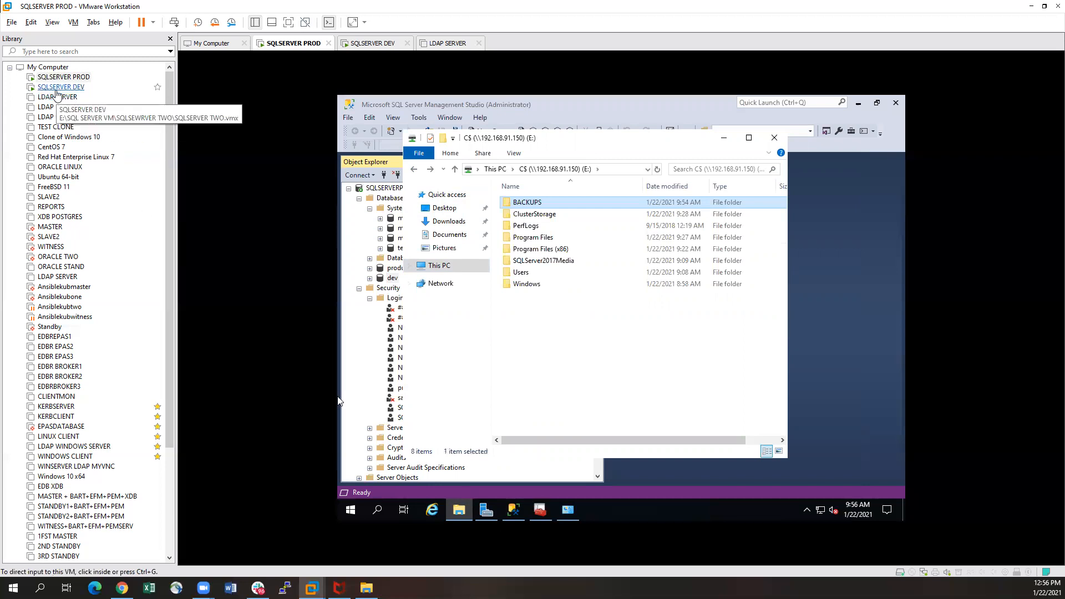
On the SQLSERVER DEV machine, check the PROD folder inside BACKUPS on the E: network drive, and close File Explorer.
{"action": "left_click", "coordinate": [57, 89]}
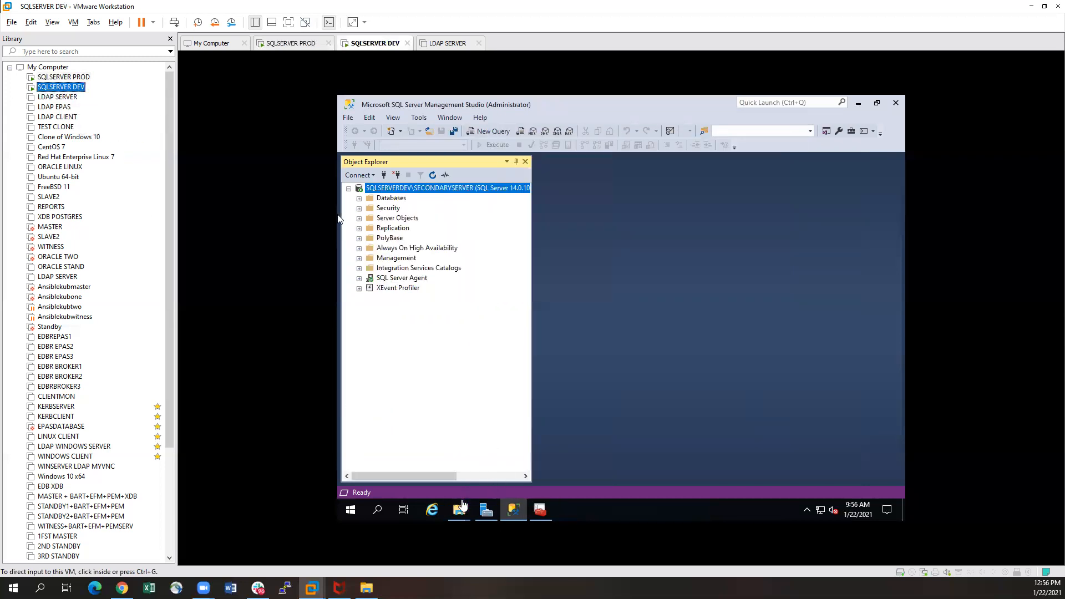
{"action": "mouse_move", "coordinate": [462, 506]}
{"action": "left_click", "coordinate": [492, 480]}
{"action": "double_click", "coordinate": [577, 417]}
{"action": "double_click", "coordinate": [552, 223]}
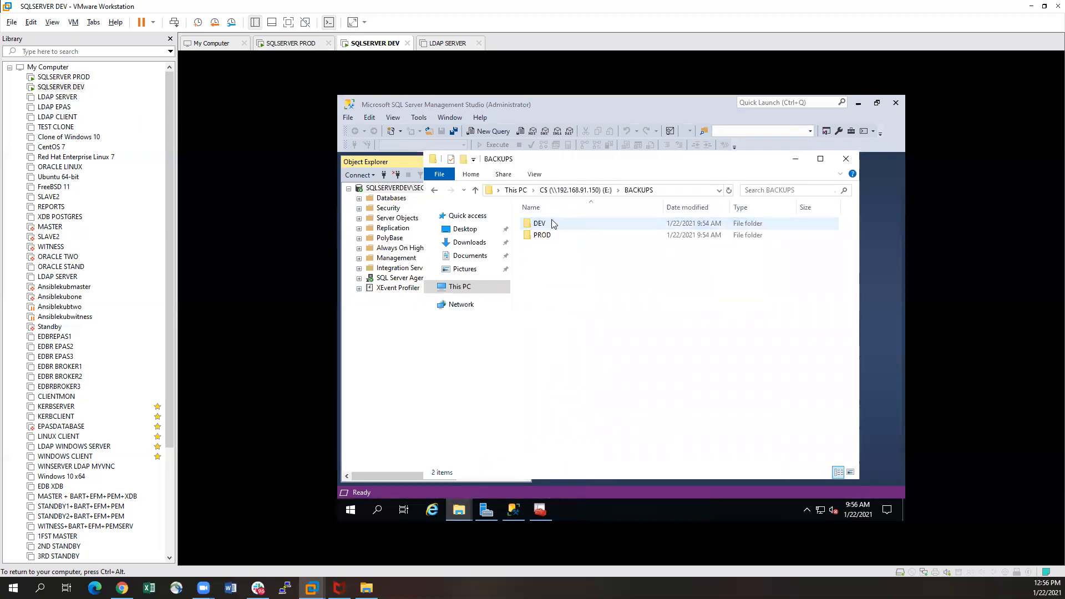
{"action": "double_click", "coordinate": [542, 235]}
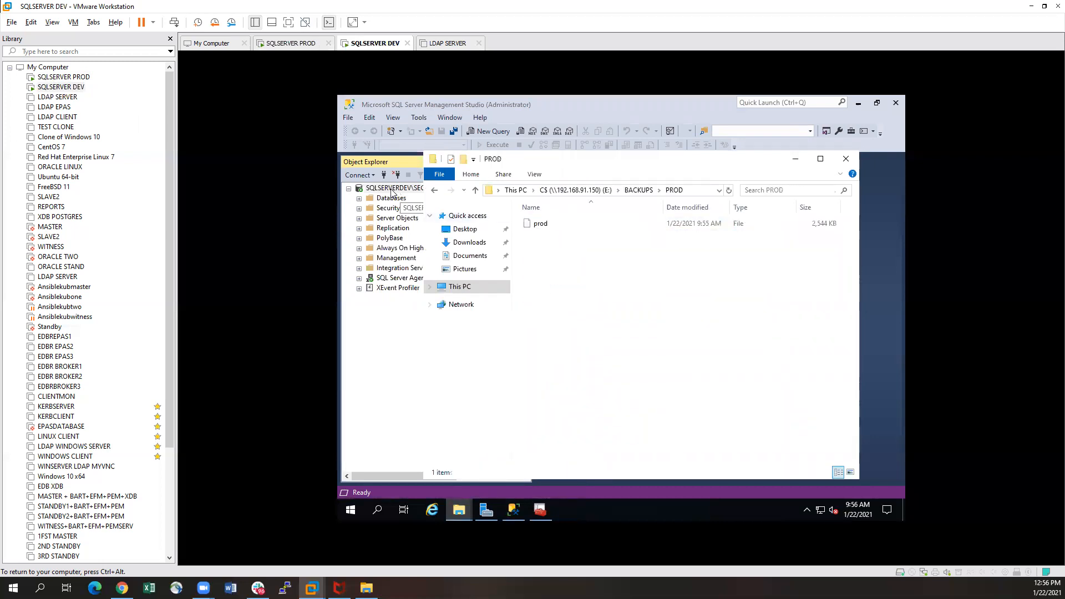
{"action": "left_click", "coordinate": [844, 160]}
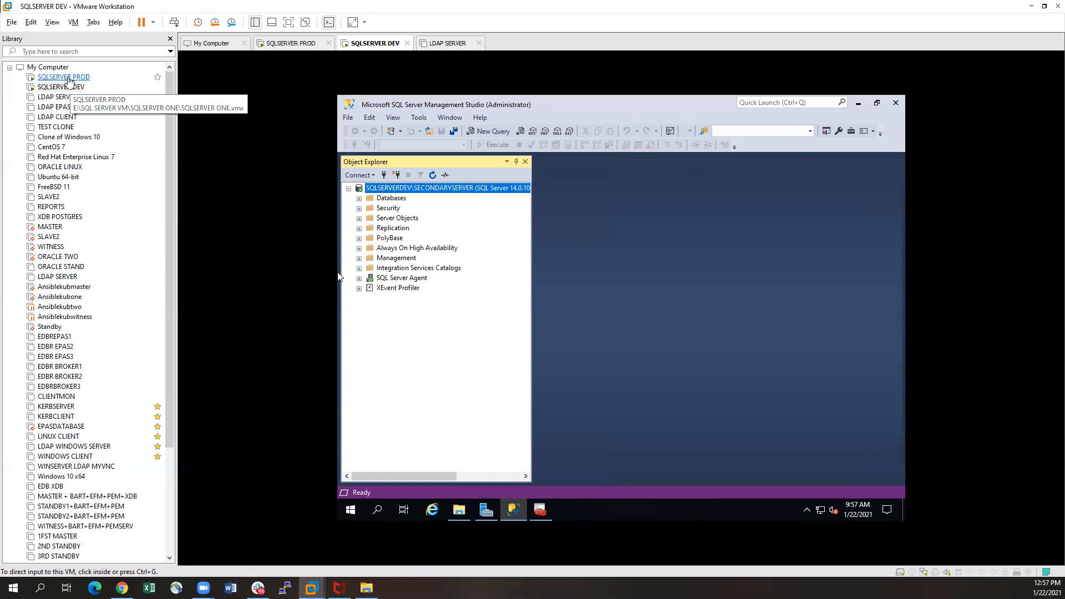
Switch back to SQLSERVER PROD and open the properties of the SQL Server (PRIMARYSERVER) service in Sql Server Configuration Manager.
{"action": "left_click", "coordinate": [68, 81]}
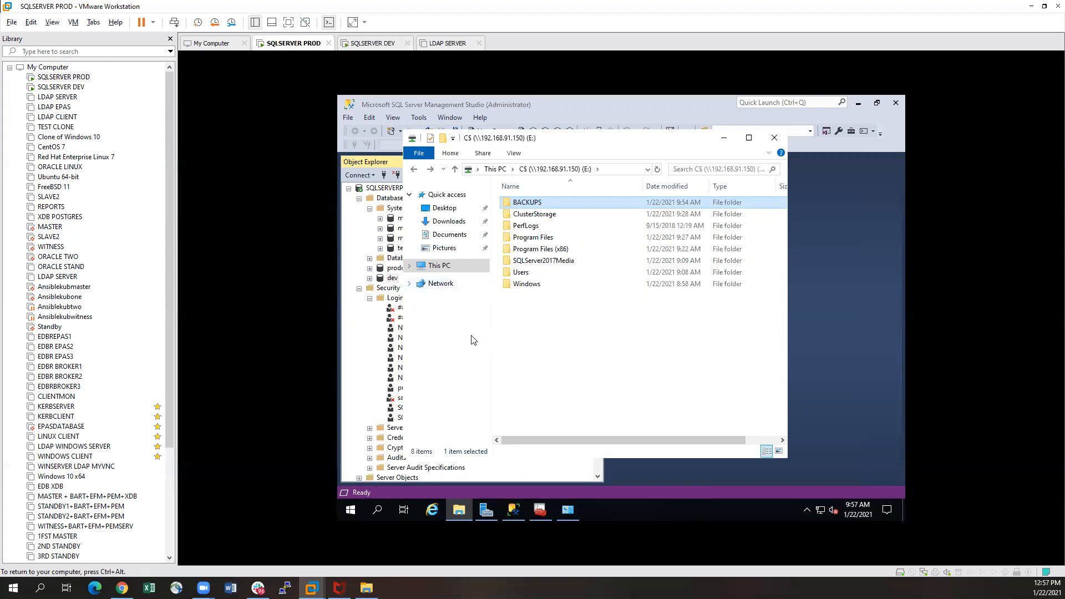
{"action": "mouse_move", "coordinate": [484, 516]}
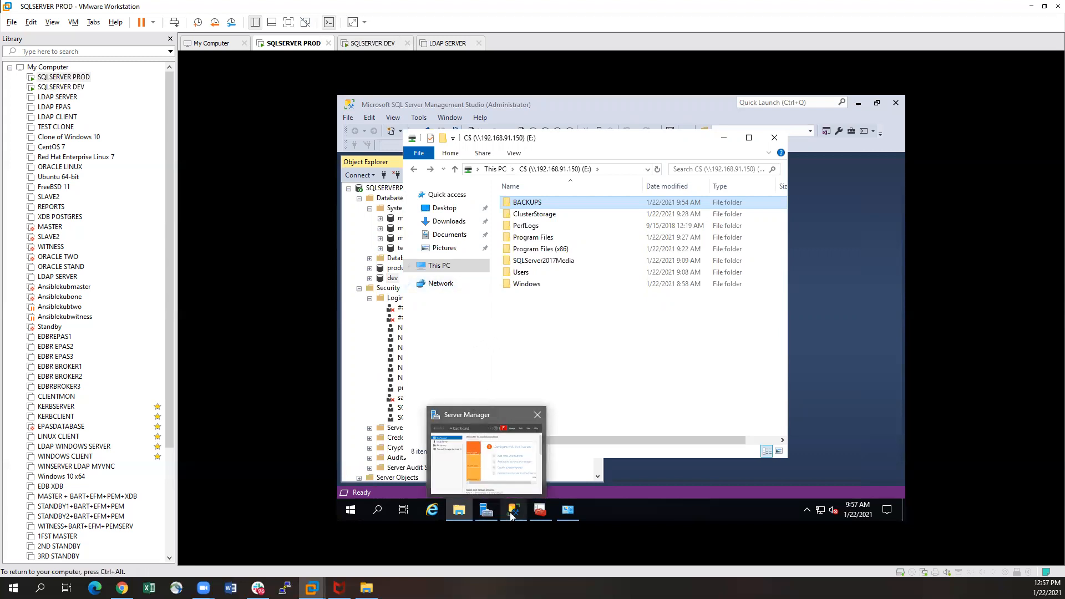
{"action": "left_click", "coordinate": [538, 516]}
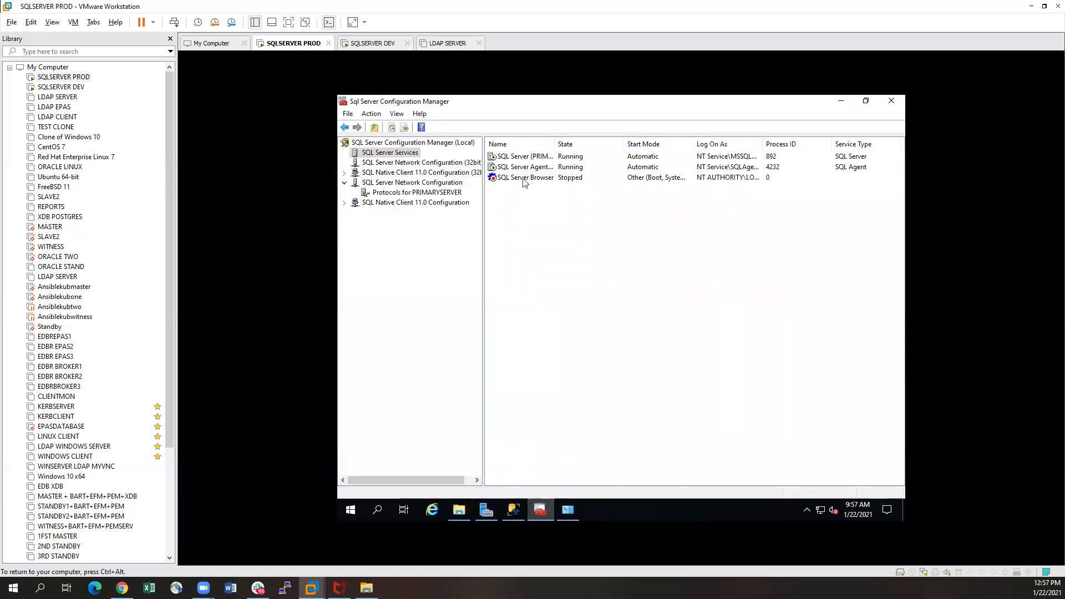
{"action": "left_click", "coordinate": [525, 157]}
{"action": "right_click", "coordinate": [525, 157]}
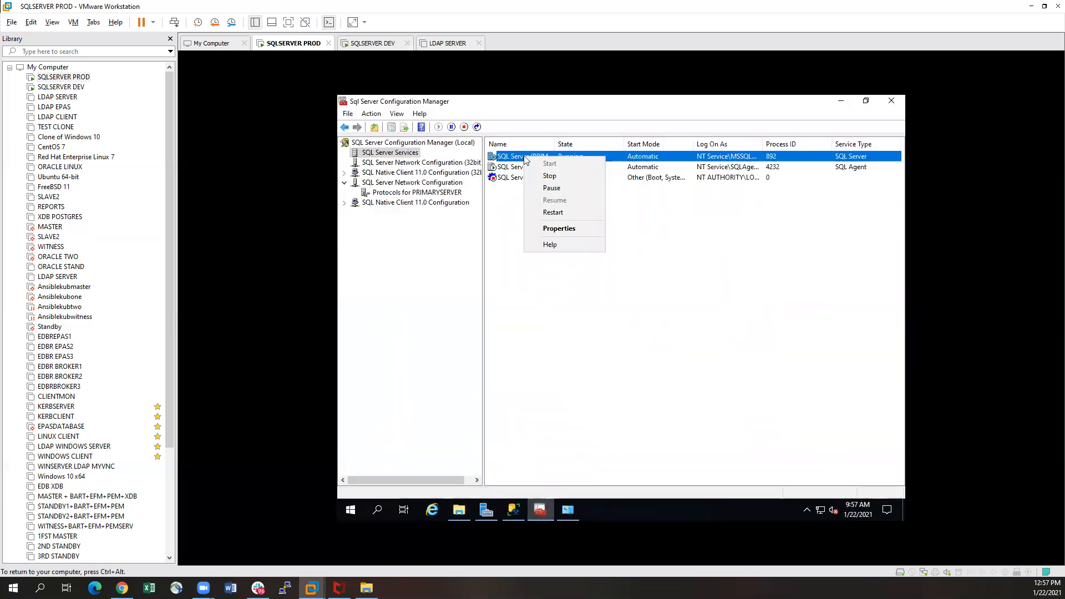
{"action": "left_click", "coordinate": [555, 229]}
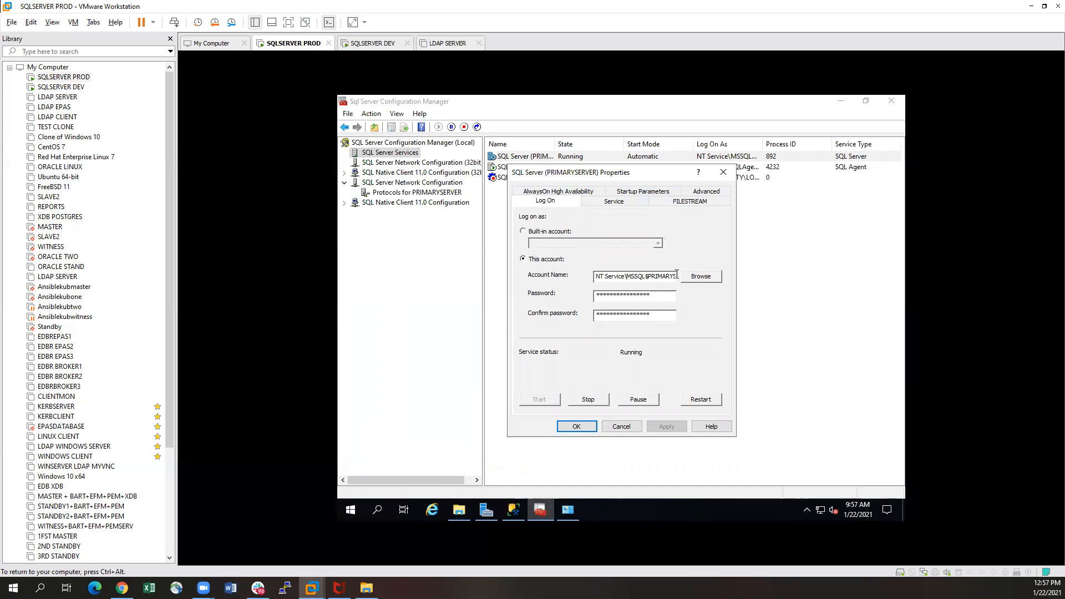
Look up the local user account on SQLSERVERPROD and choose it as the log-on account of the SQL Server (PRIMARYSERVER) service.
{"action": "left_click", "coordinate": [697, 281]}
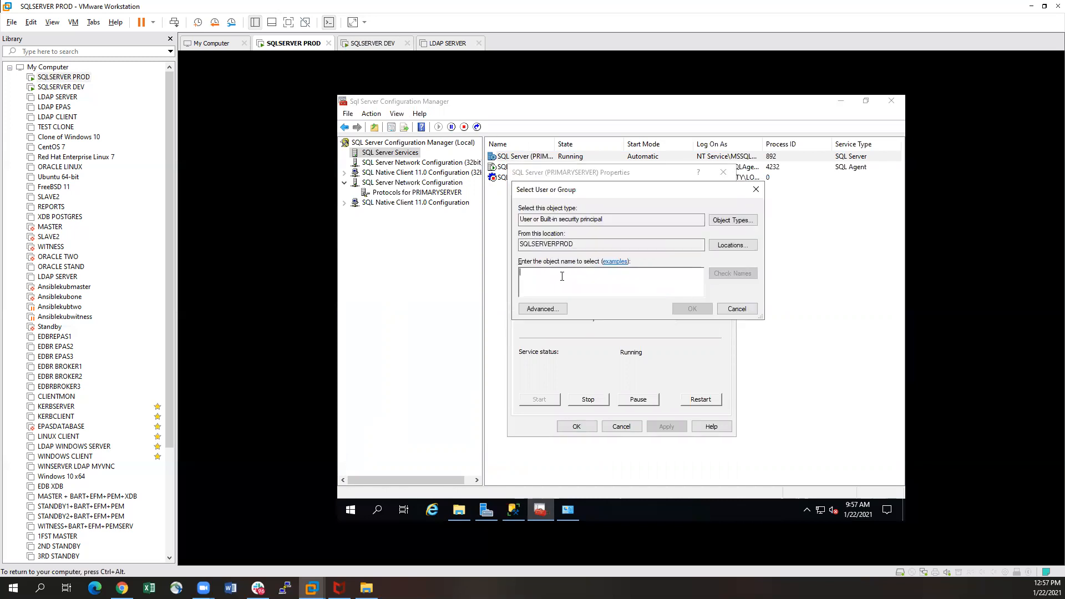
{"action": "type", "text": "yerima"}
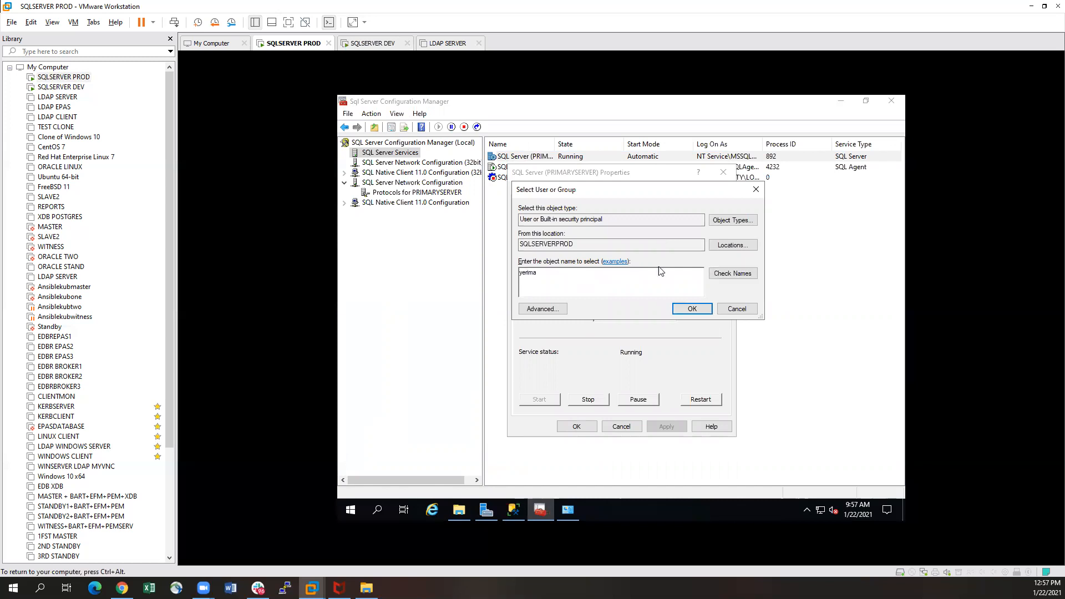
{"action": "left_click", "coordinate": [719, 274]}
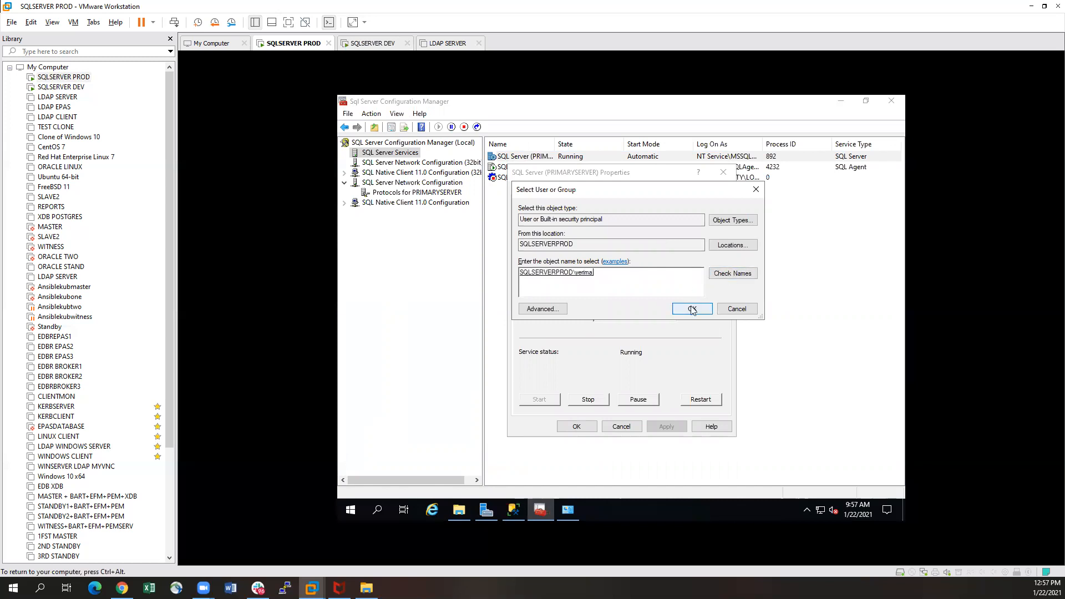
{"action": "left_click", "coordinate": [693, 310]}
Enter and confirm the account password, apply the account change with a service restart, and close the service properties.
{"action": "left_click", "coordinate": [607, 295]}
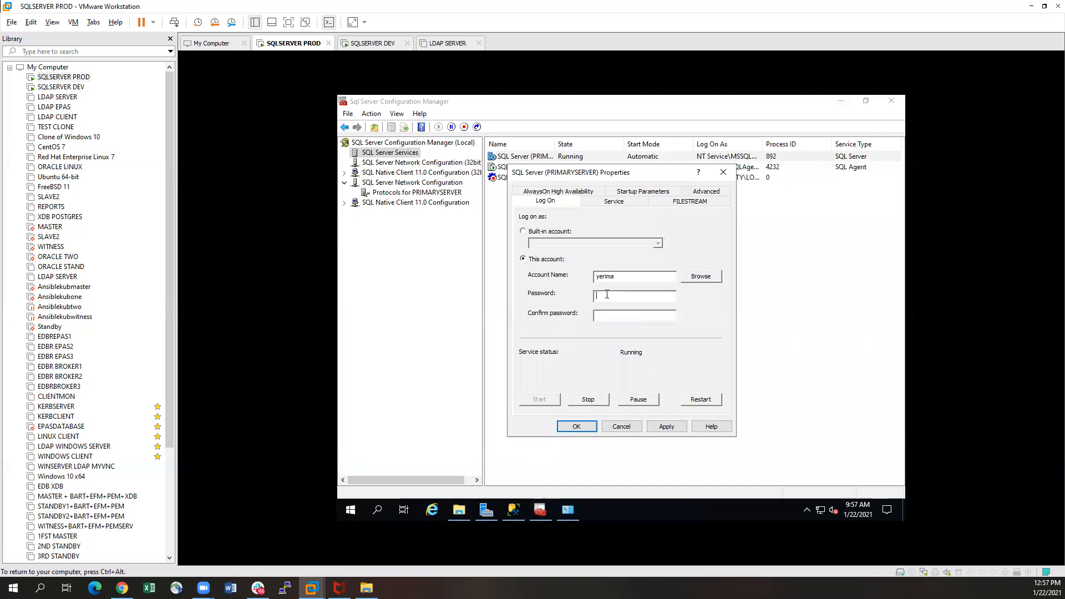
{"action": "type", "text": "*"}
{"action": "left_click", "coordinate": [670, 426]}
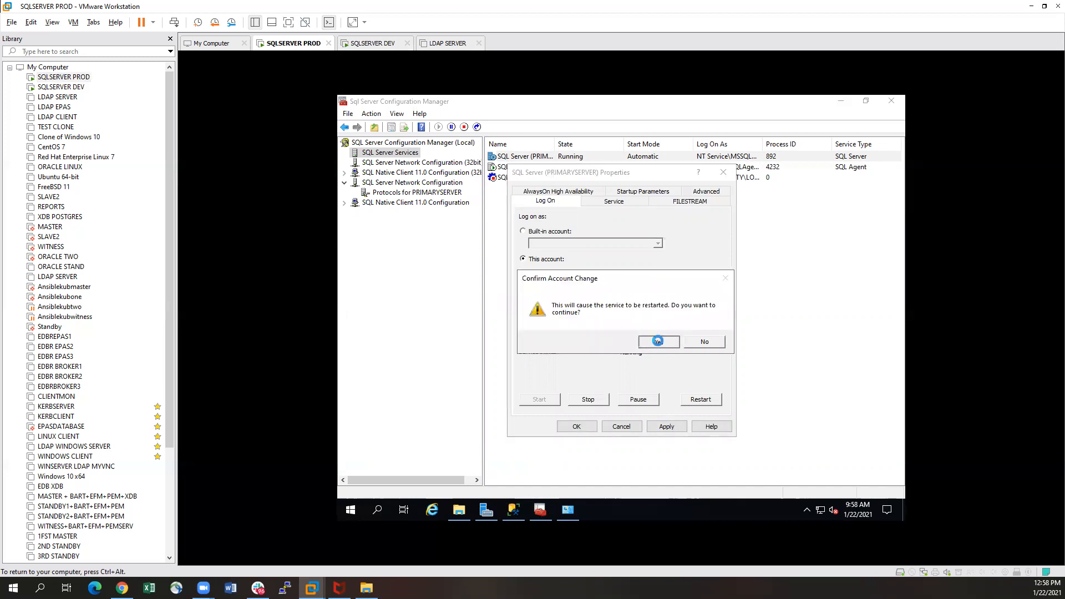
{"action": "left_click", "coordinate": [659, 342]}
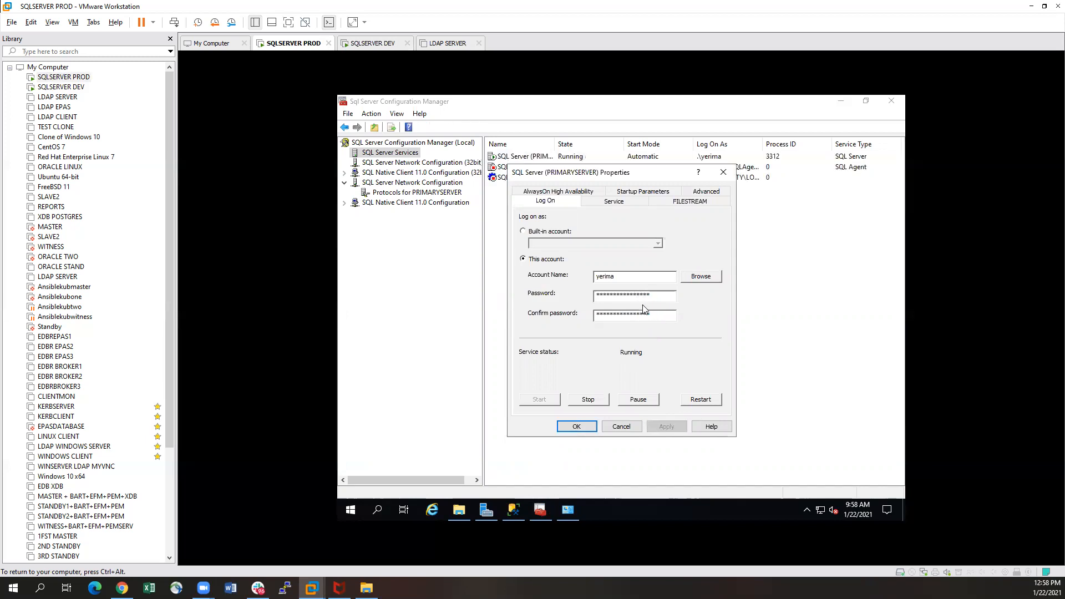
{"action": "left_click", "coordinate": [576, 426]}
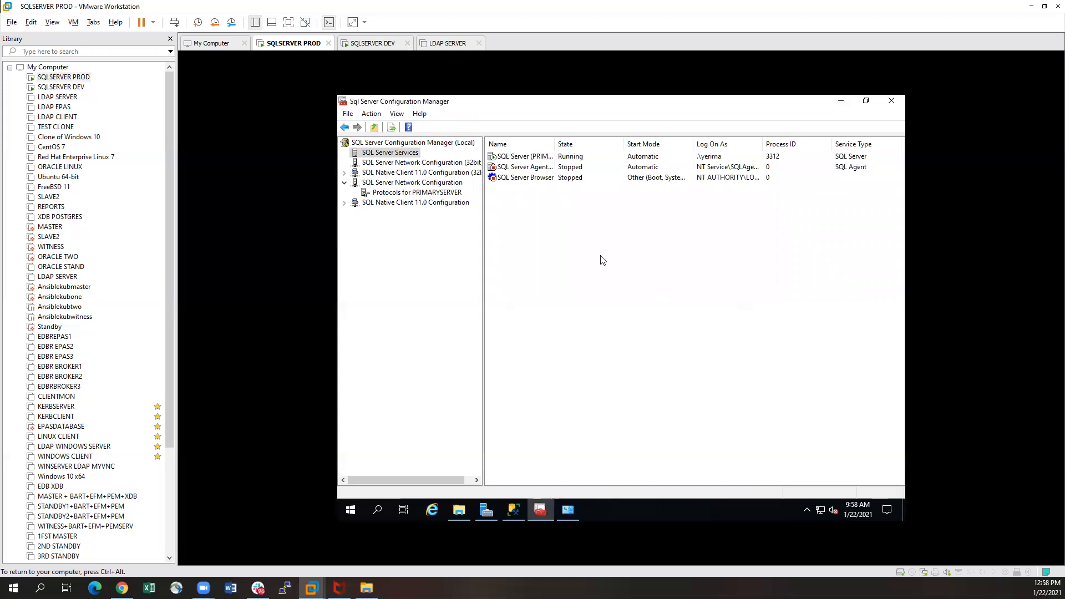
Restart the SQL Server (PRIMARYSERVER) service.
{"action": "right_click", "coordinate": [606, 259]}
{"action": "left_click", "coordinate": [632, 263]}
{"action": "right_click", "coordinate": [599, 157]}
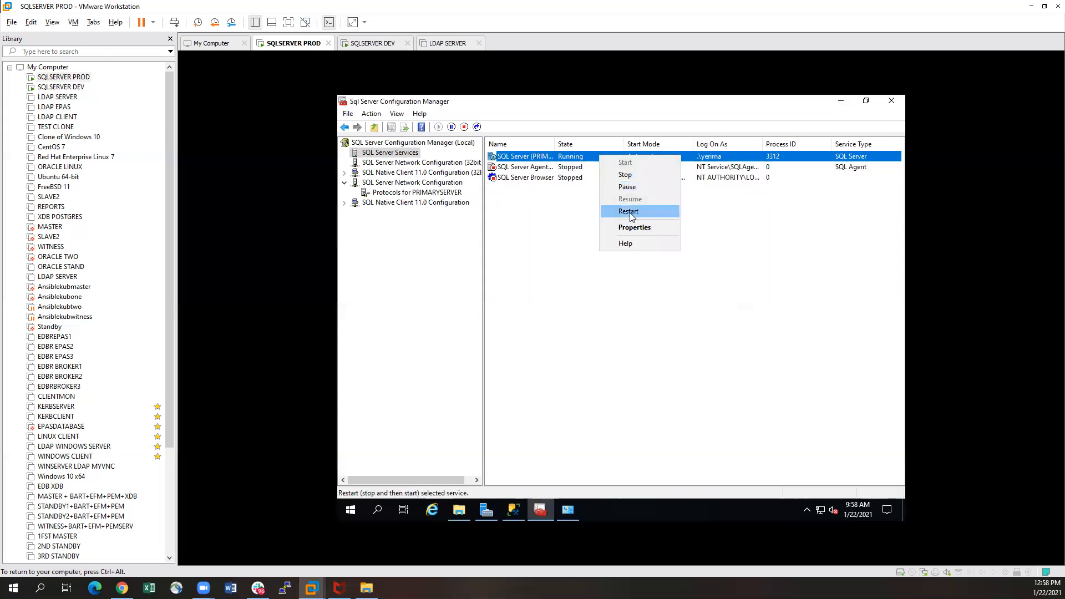
{"action": "left_click", "coordinate": [643, 210]}
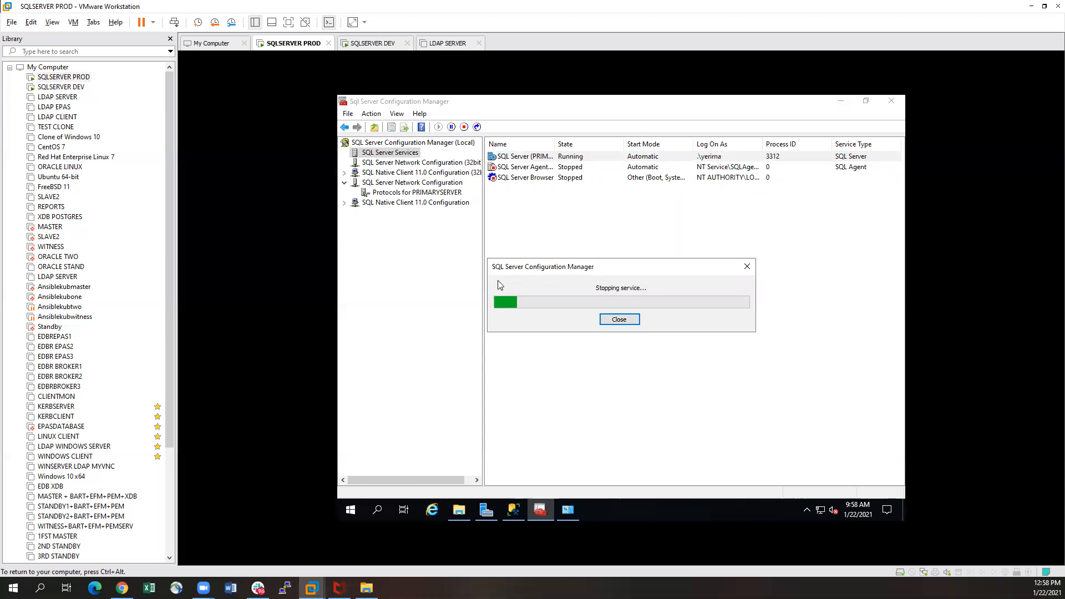
Switch to SQLSERVER DEV and open the properties of the SQL Server (SECONDARYSERVER) service in Sql Server Configuration Manager.
{"action": "left_click", "coordinate": [72, 88]}
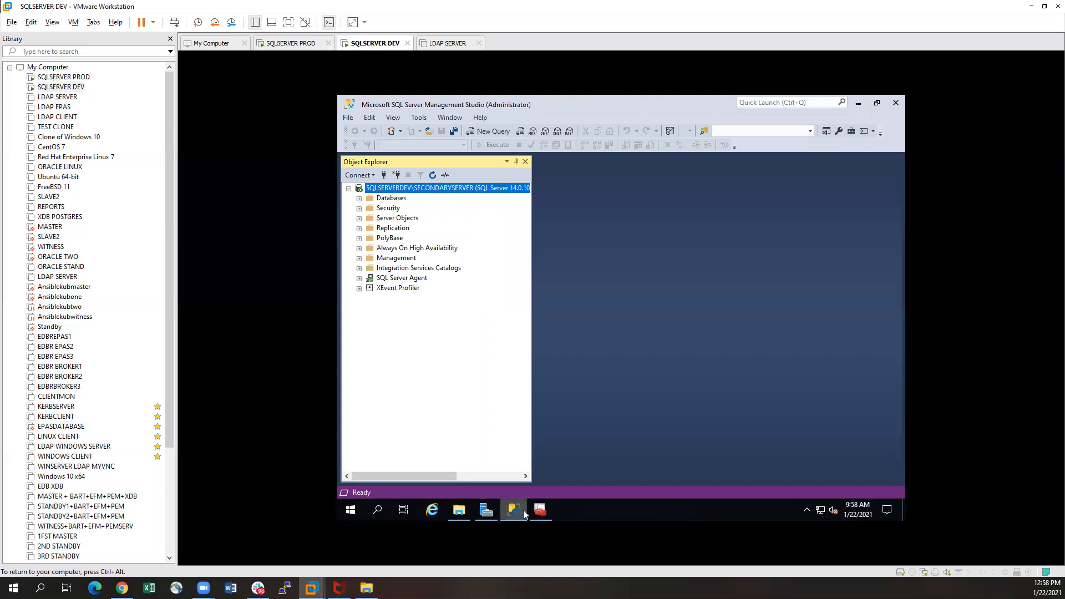
{"action": "left_click", "coordinate": [539, 510]}
{"action": "left_click", "coordinate": [553, 158]}
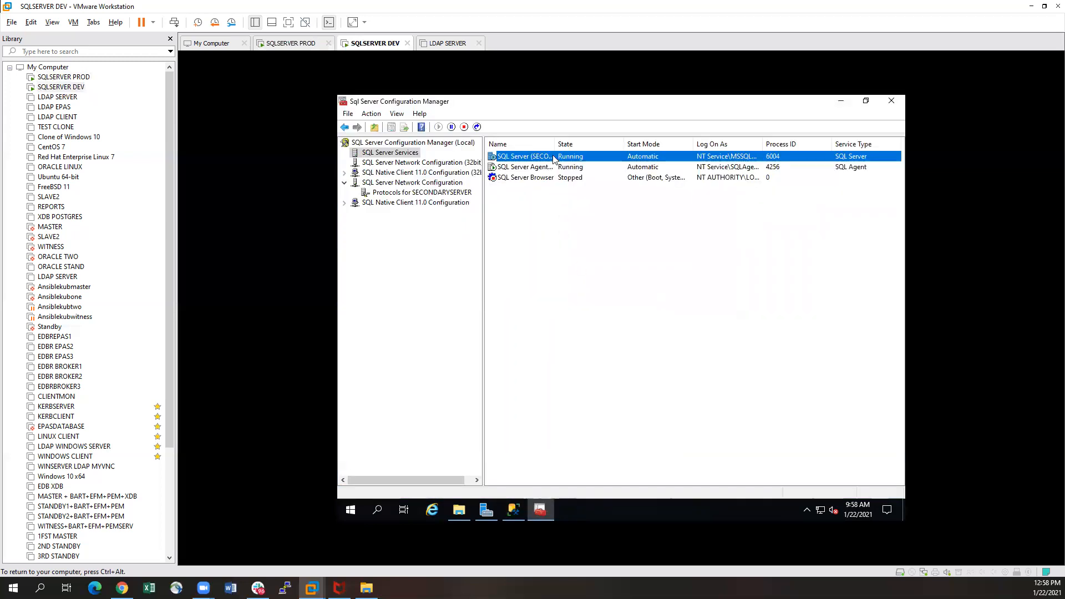
{"action": "right_click", "coordinate": [553, 158]}
{"action": "left_click", "coordinate": [585, 212]}
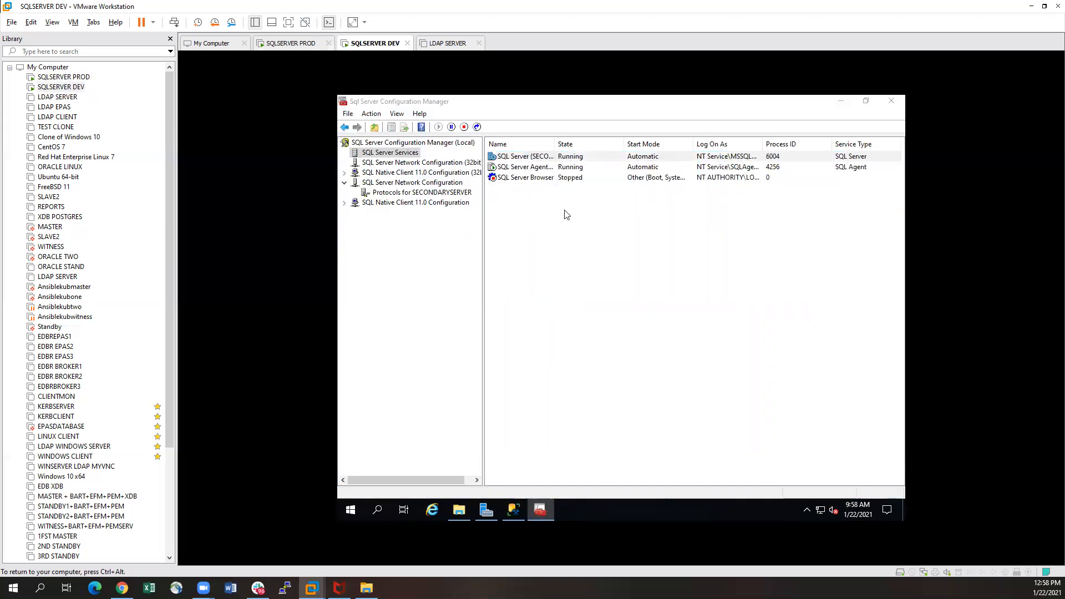
Look up the local user account on SQLSERVERDEV and choose it as the log-on account of the SQL Server (SECONDARYSERVER) service.
{"action": "left_click", "coordinate": [702, 273]}
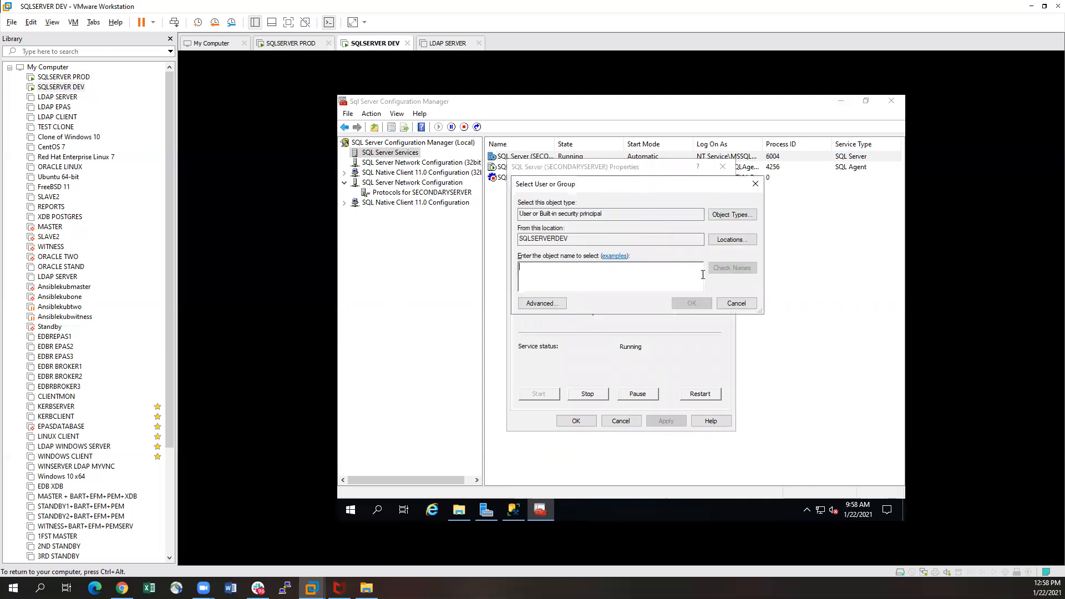
{"action": "type", "text": "yerima"}
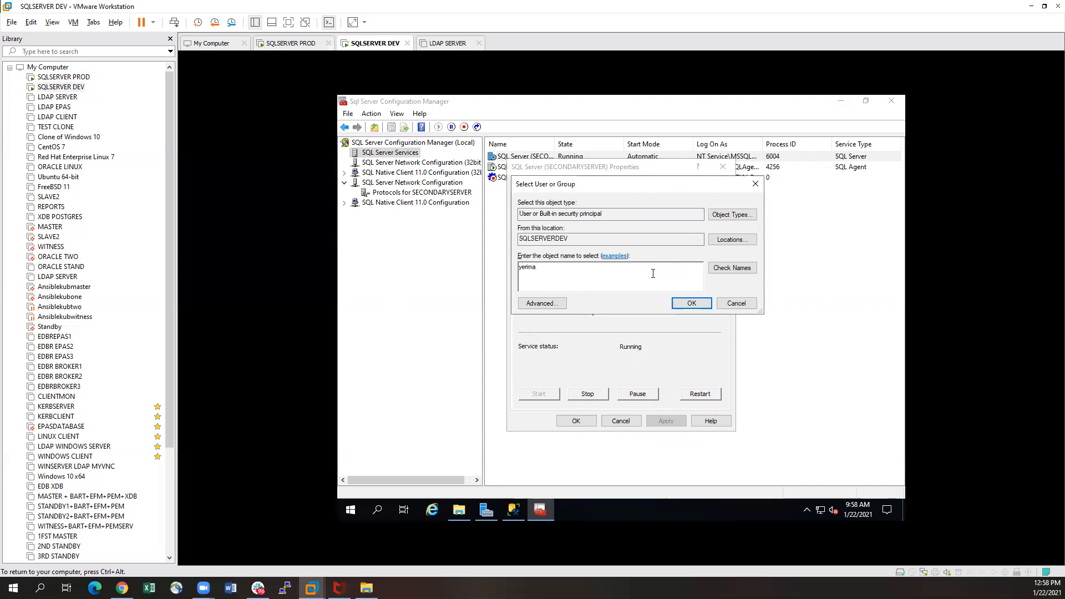
{"action": "left_click", "coordinate": [724, 268]}
{"action": "left_click", "coordinate": [692, 303]}
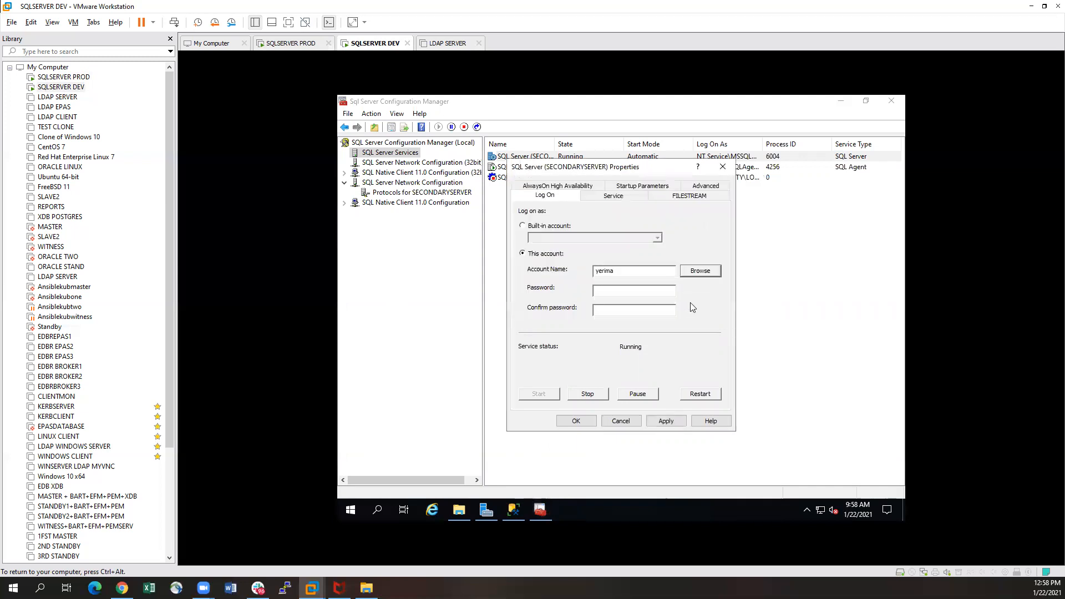
Enter and confirm the account password for the SECONDARYSERVER service and apply the account change with a service restart.
{"action": "left_click", "coordinate": [626, 290]}
{"action": "type", "text": "***********"}
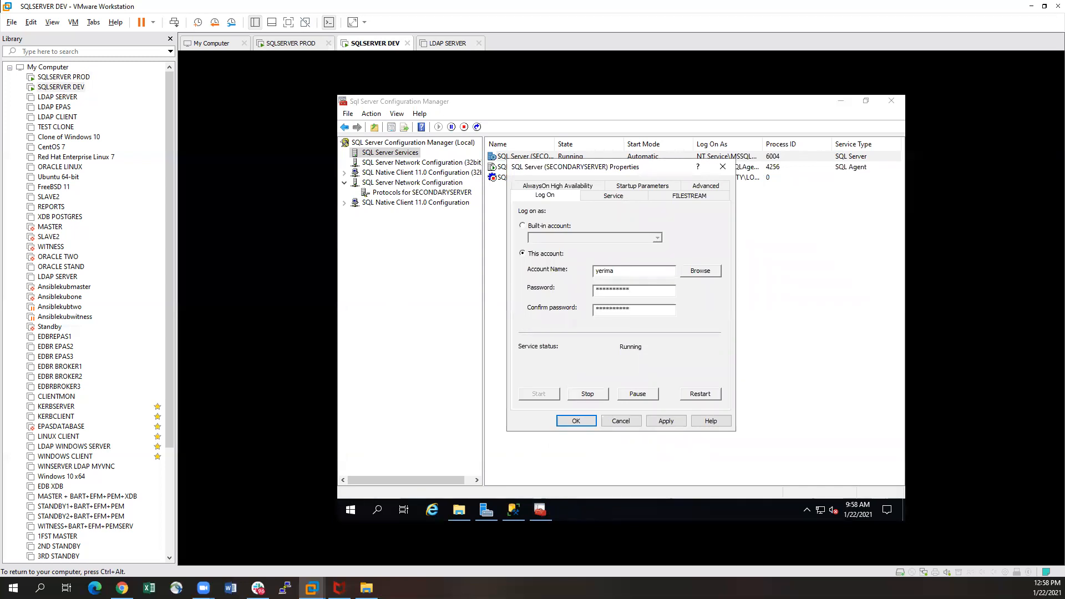
{"action": "left_click", "coordinate": [667, 421]}
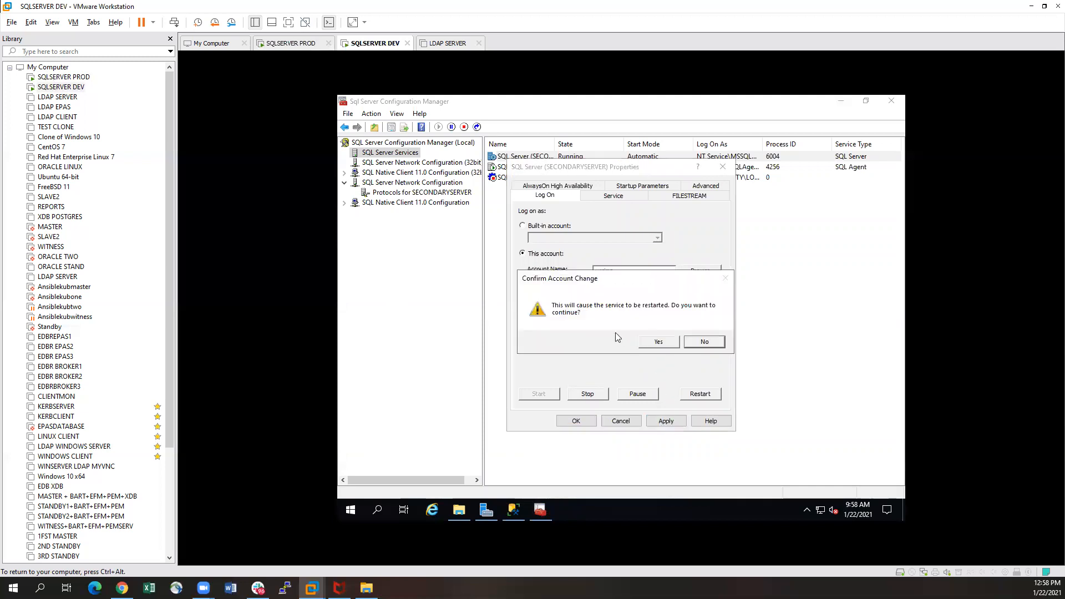
{"action": "left_click", "coordinate": [658, 340]}
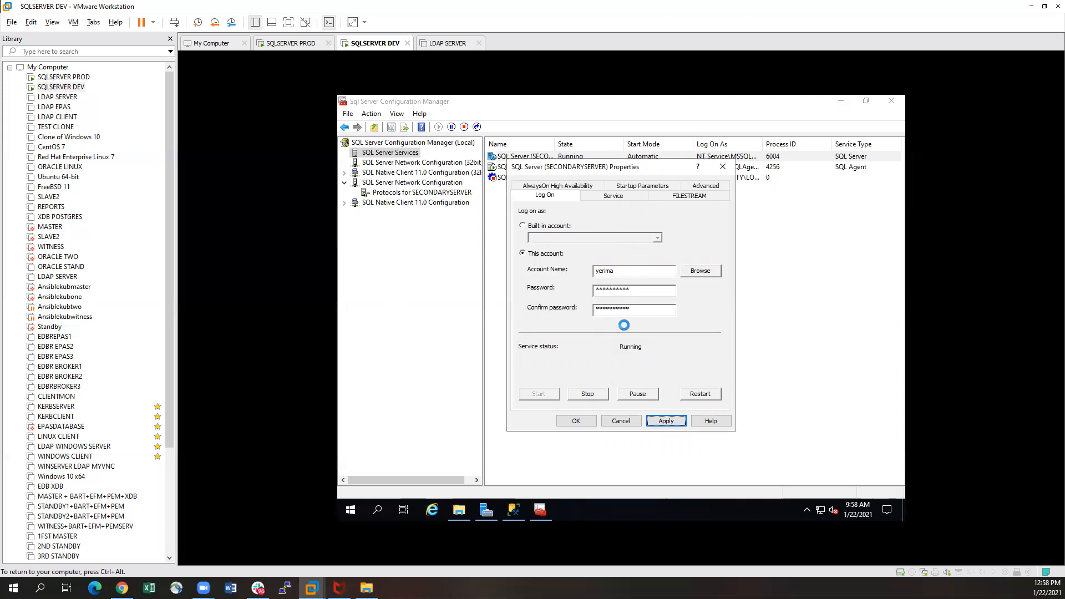
Switch to SQLSERVER PROD and start the New Availability Group Wizard for Always On High Availability in SQL Server Management Studio.
{"action": "left_click", "coordinate": [63, 76]}
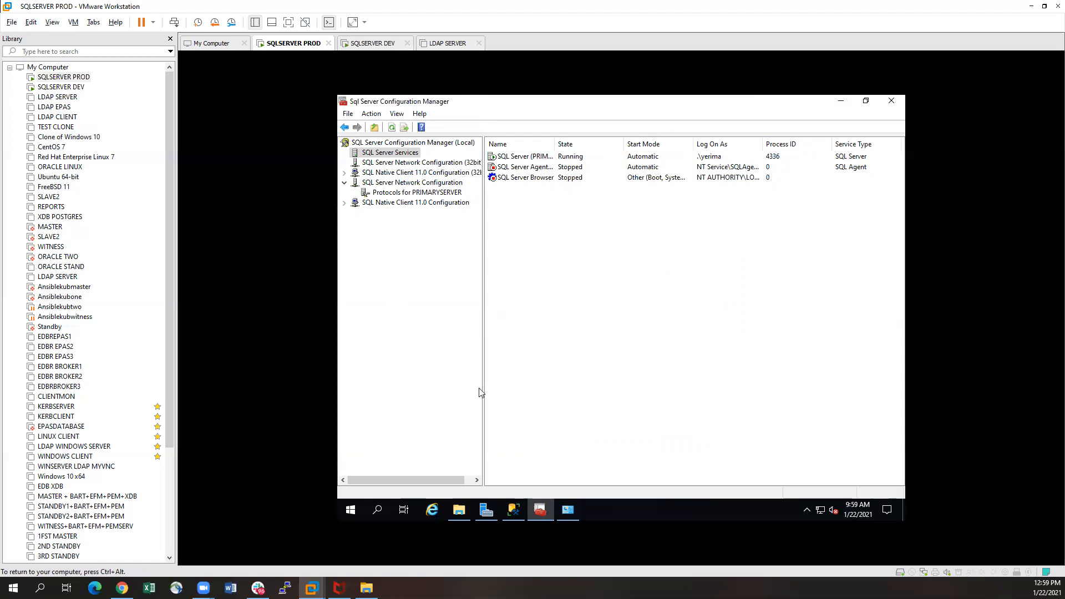
{"action": "left_click", "coordinate": [514, 510]}
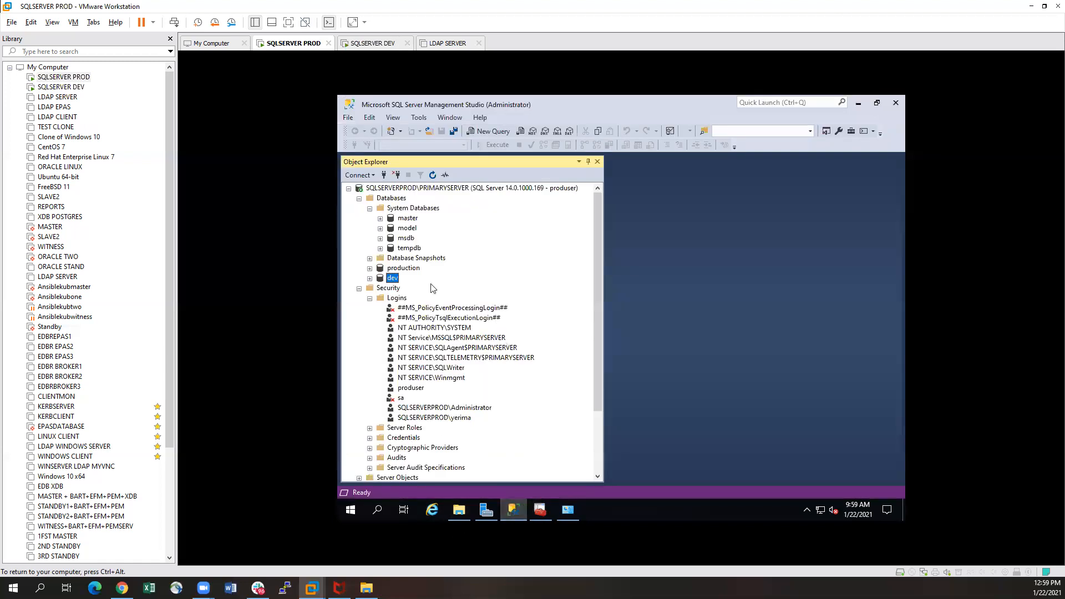
{"action": "left_click", "coordinate": [370, 299]}
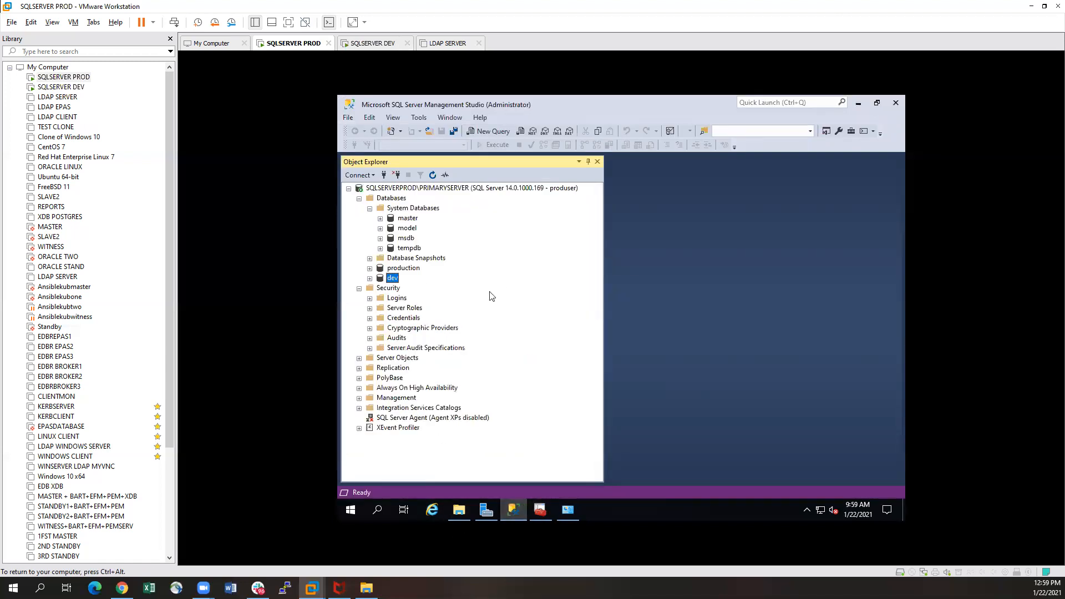
{"action": "left_click", "coordinate": [359, 198]}
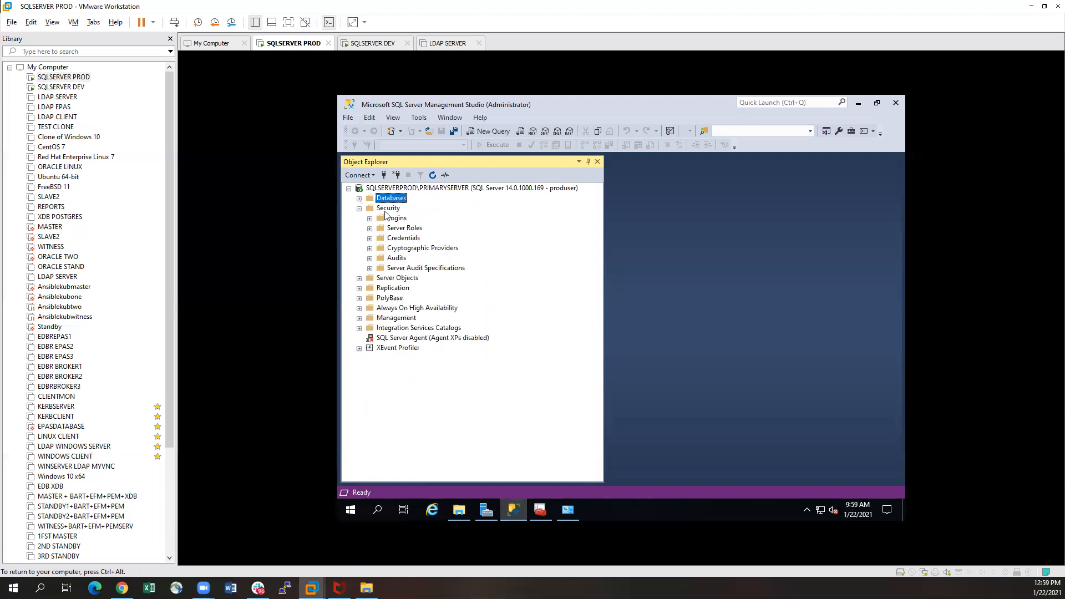
{"action": "left_click", "coordinate": [359, 309]}
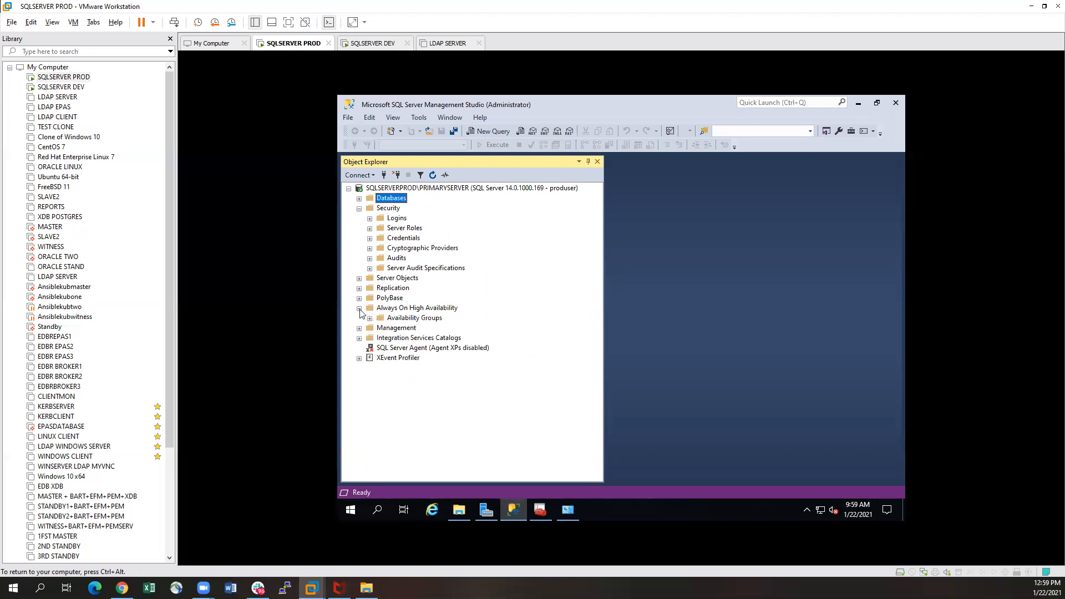
{"action": "left_click", "coordinate": [403, 311]}
{"action": "right_click", "coordinate": [409, 311]}
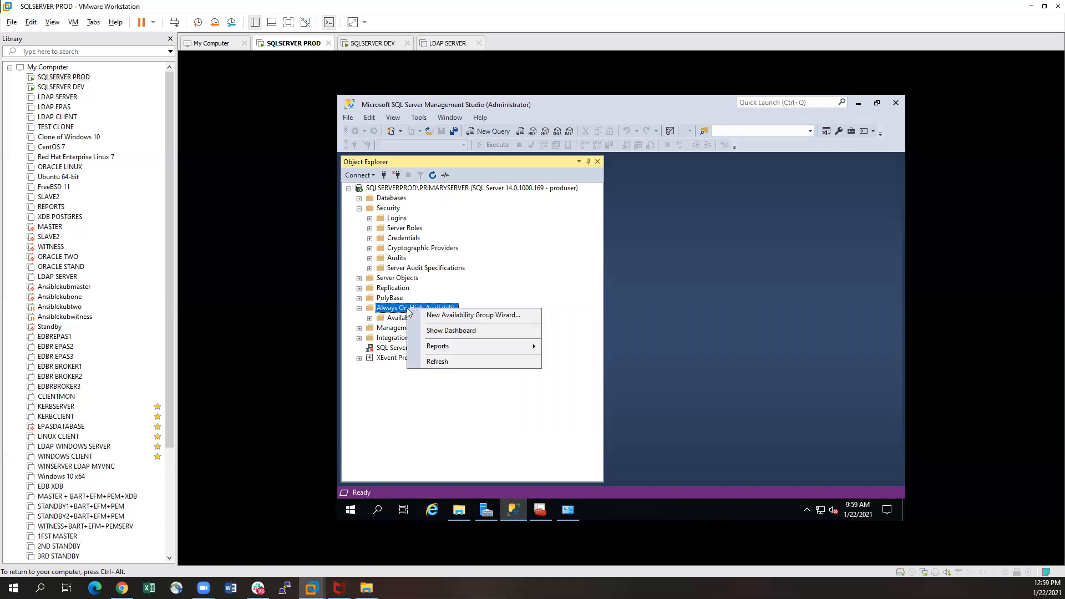
{"action": "left_click", "coordinate": [467, 317]}
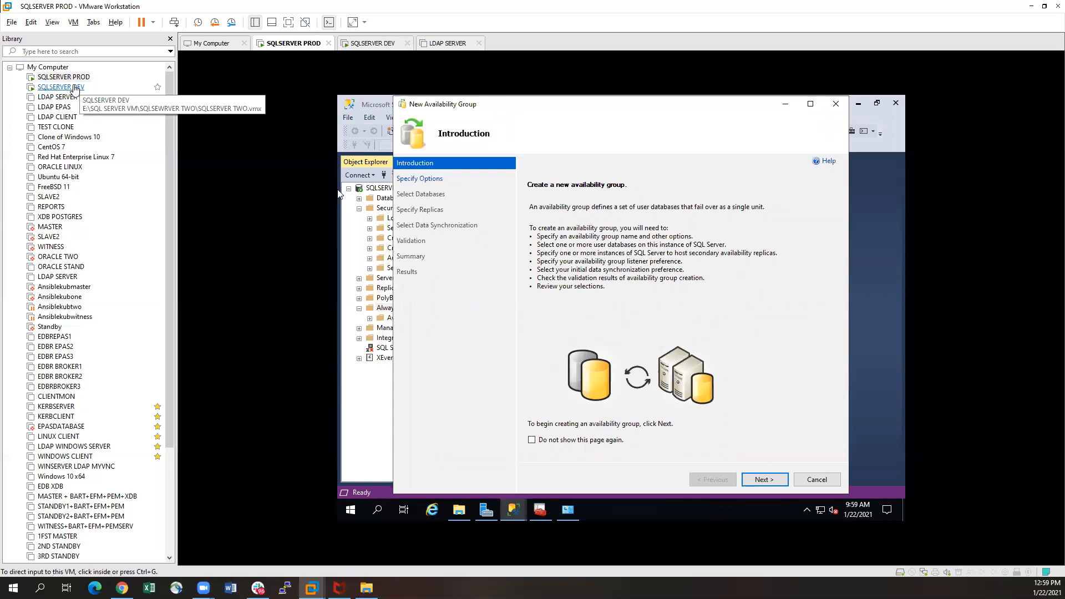
On SQLSERVER DEV, close the service properties and restart the SQL Server (SECONDARYSERVER) service.
{"action": "left_click", "coordinate": [62, 87]}
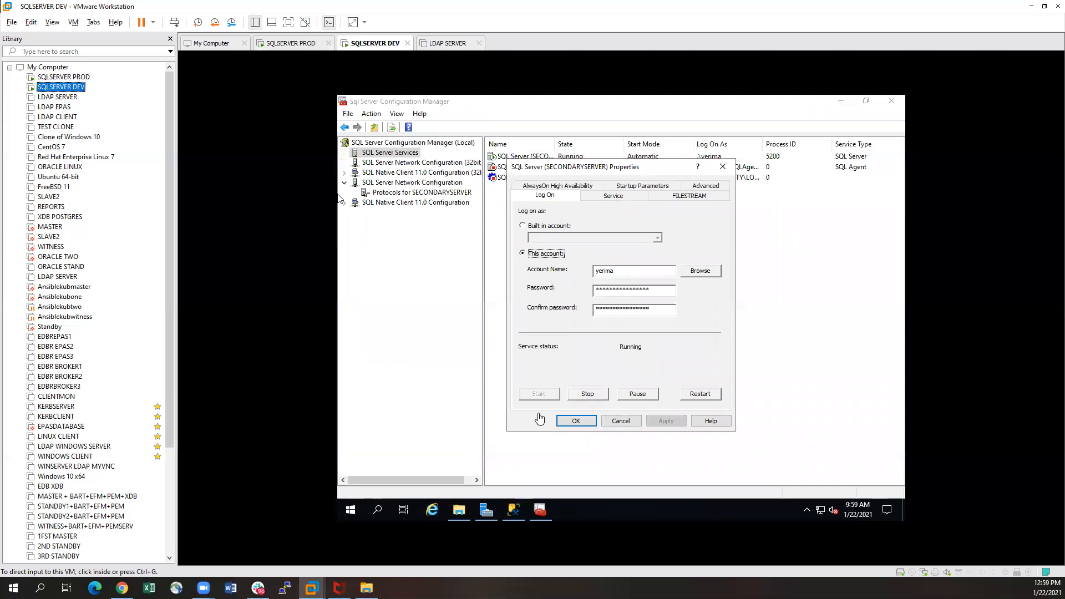
{"action": "left_click", "coordinate": [577, 420]}
{"action": "left_click", "coordinate": [577, 144]}
{"action": "left_click", "coordinate": [576, 157]}
{"action": "right_click", "coordinate": [576, 161]}
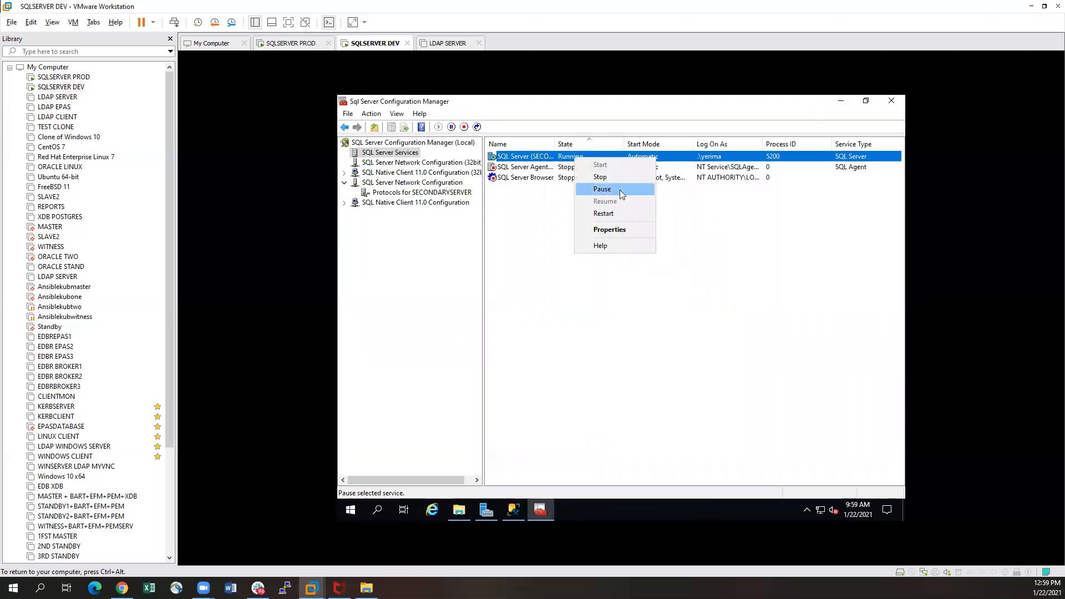
{"action": "left_click", "coordinate": [614, 214]}
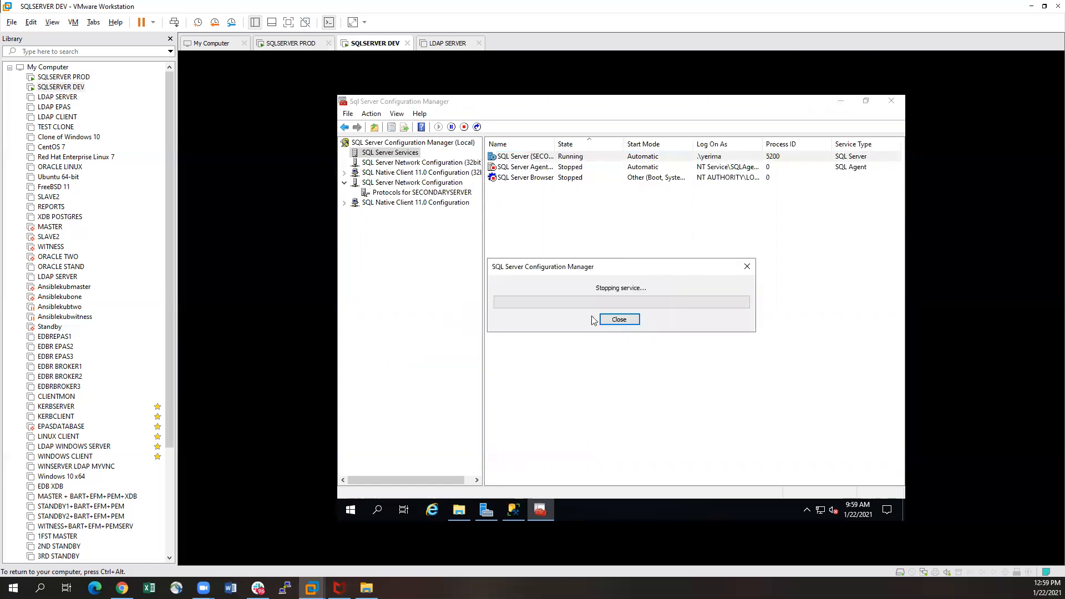
Back on SQLSERVER PROD, name the availability group AG-REPLICATION, keep the Windows Server Failover Cluster type and continue to database selection.
{"action": "left_click", "coordinate": [61, 80]}
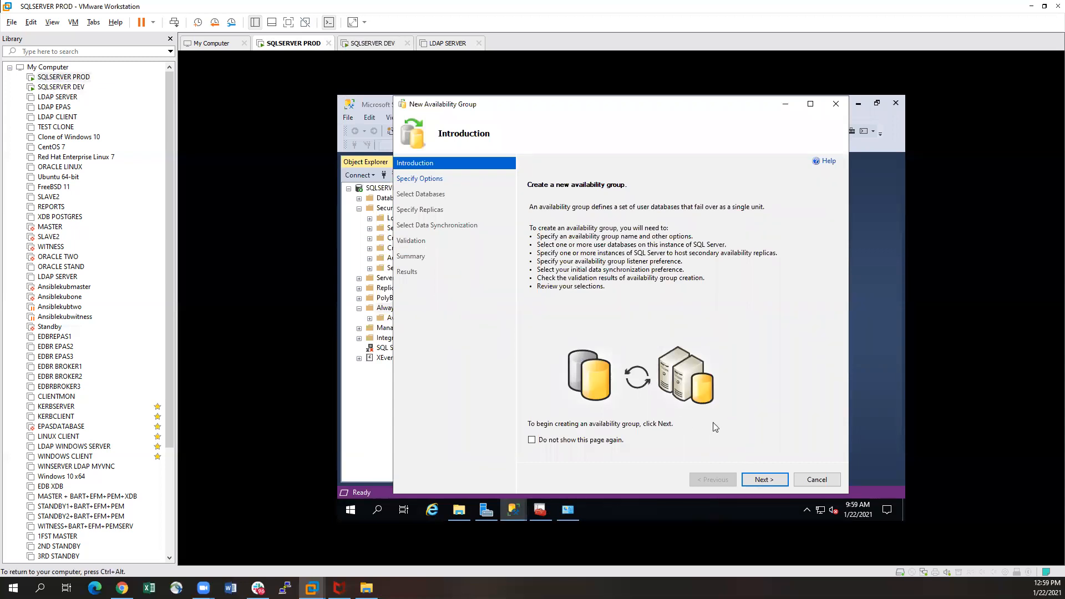
{"action": "left_click", "coordinate": [768, 481]}
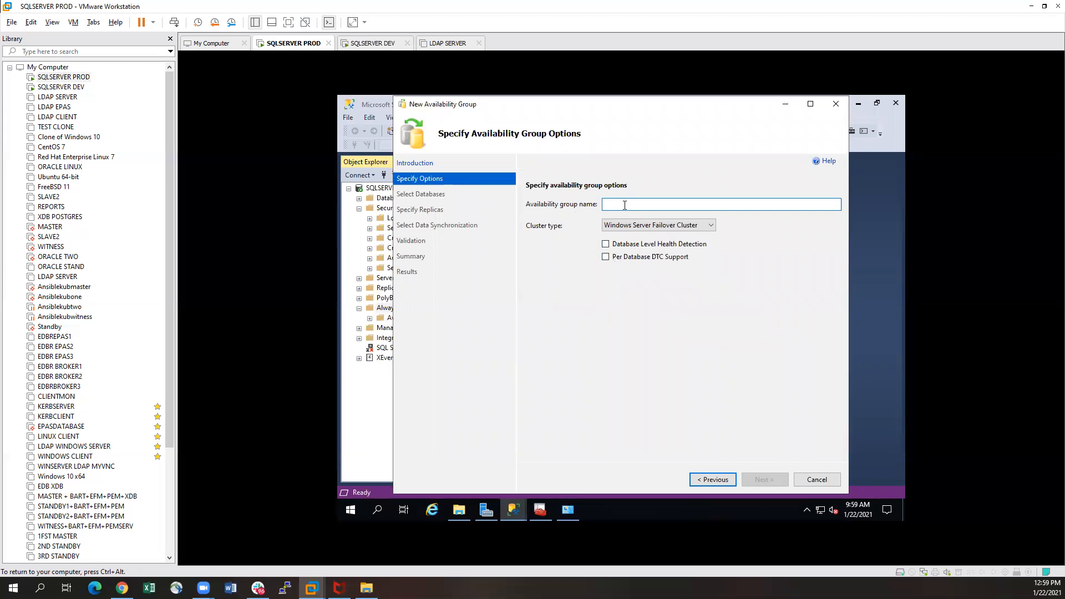
{"action": "type", "text": "AG-REPL"}
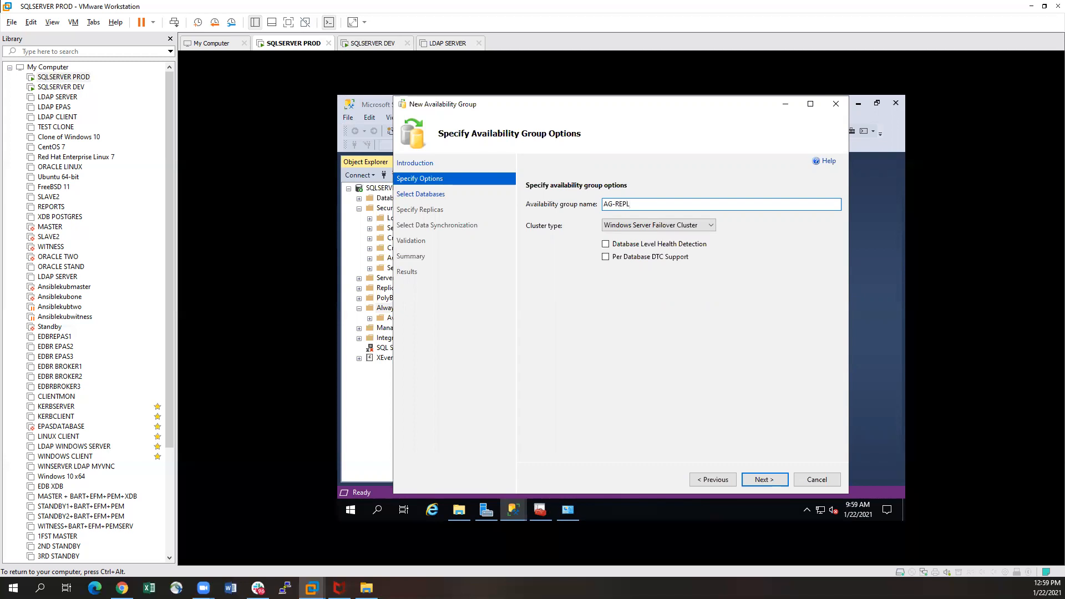
{"action": "type", "text": "ON"}
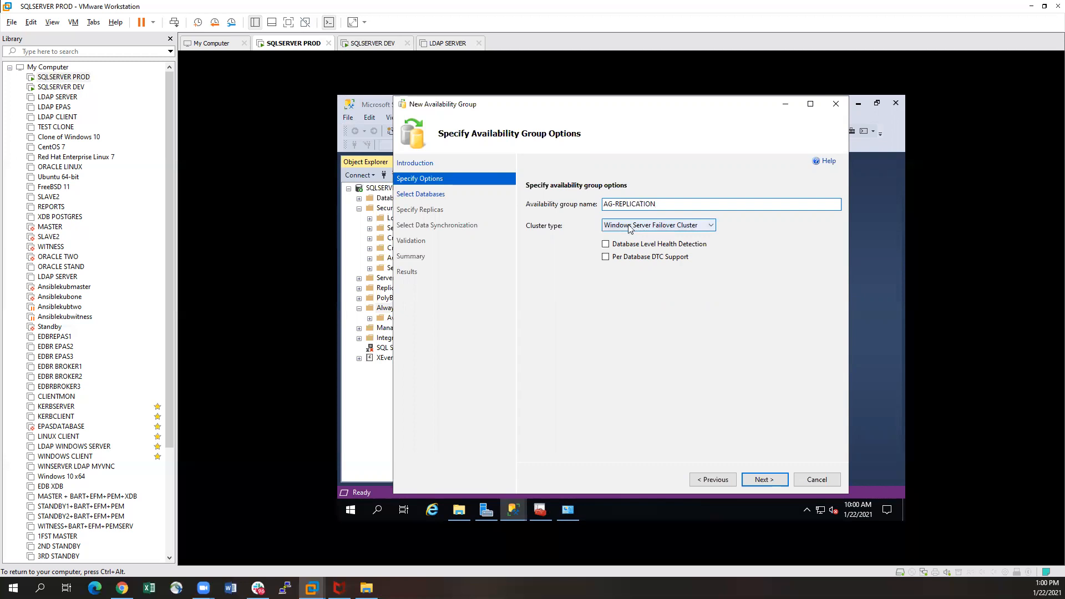
{"action": "mouse_move", "coordinate": [650, 232]}
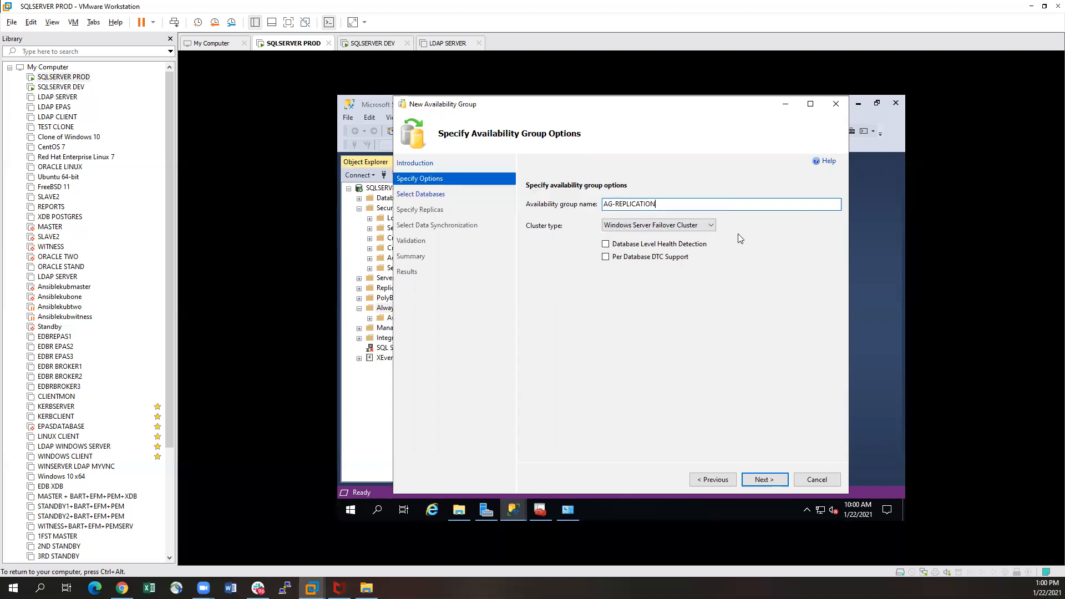
{"action": "left_click", "coordinate": [760, 480]}
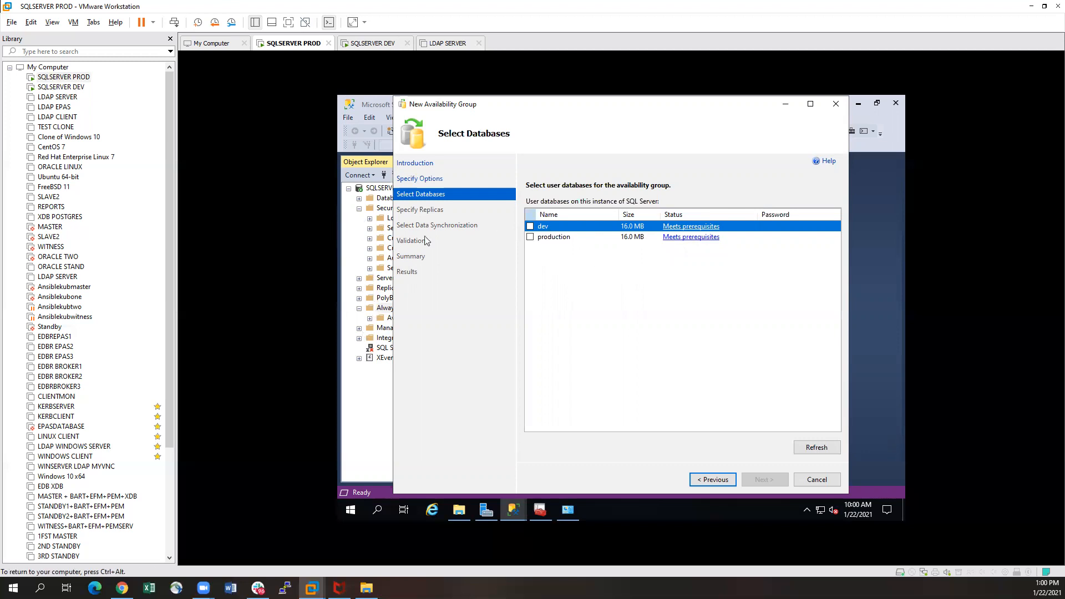
Select the production database for the availability group and continue to the replica settings.
{"action": "left_click", "coordinate": [531, 237]}
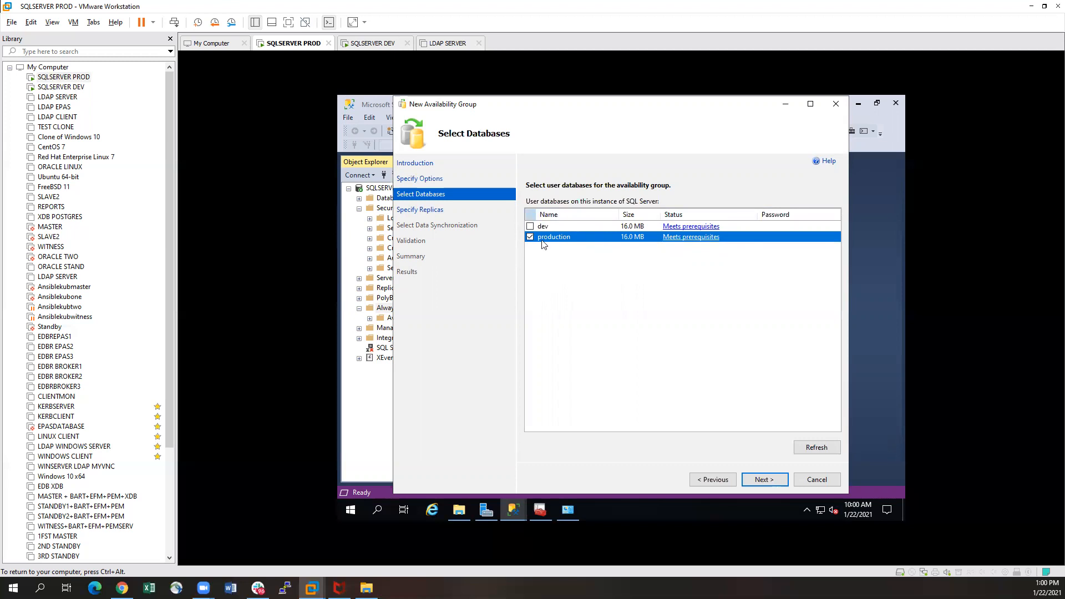
{"action": "left_click", "coordinate": [763, 479]}
{"action": "left_click", "coordinate": [761, 481]}
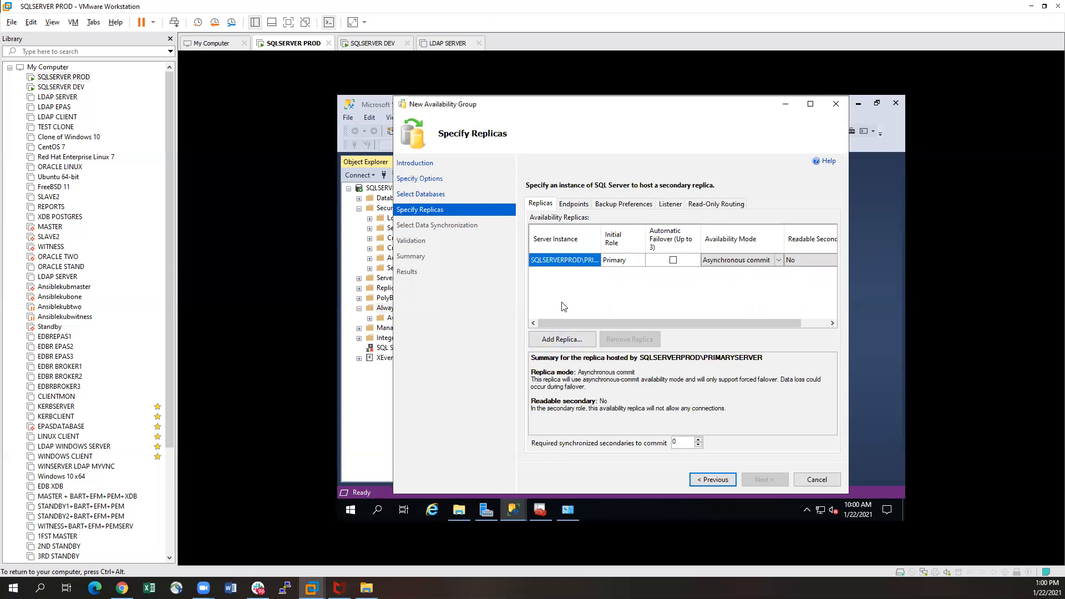
Start adding a secondary replica and enter sqlserverdevelop as the server name for its connection.
{"action": "left_click", "coordinate": [555, 340]}
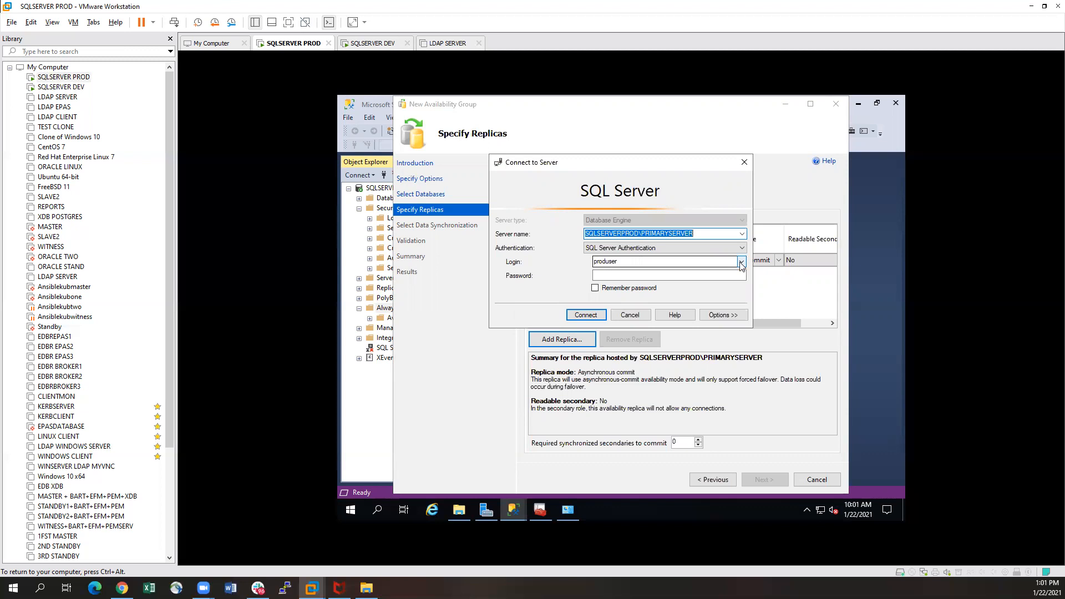
{"action": "left_click", "coordinate": [742, 234]}
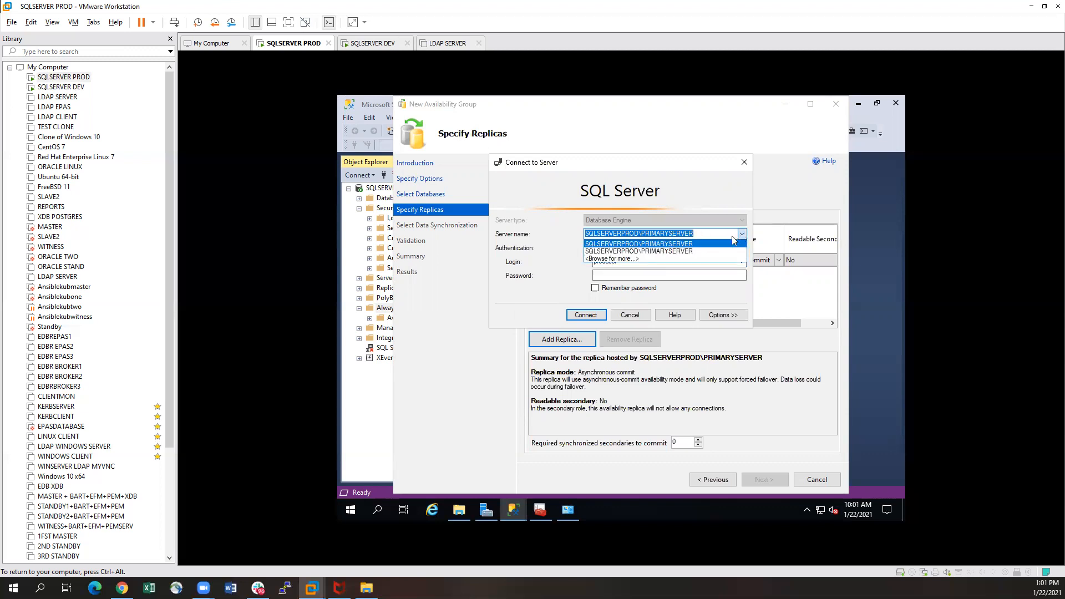
{"action": "left_click", "coordinate": [703, 232]}
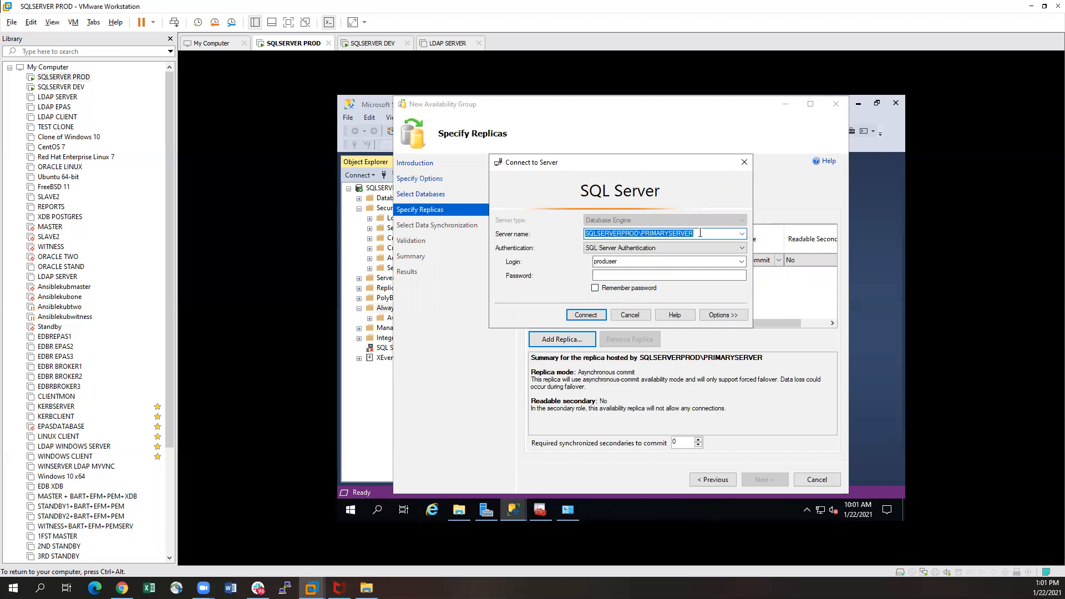
{"action": "key", "text": "BackSpace"}
{"action": "type", "text": "sqlserfver"}
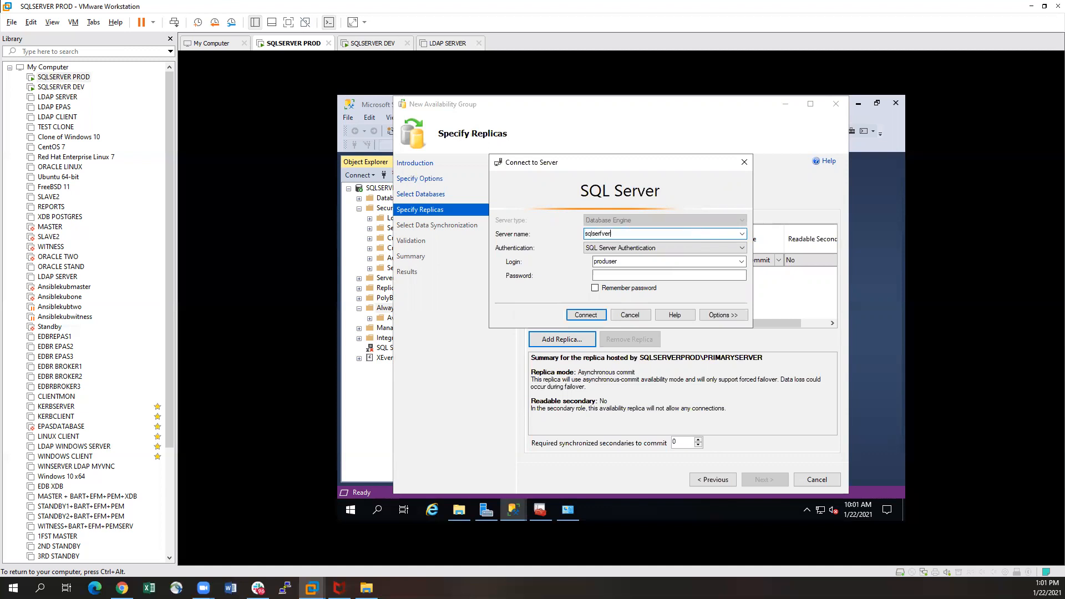
{"action": "key", "text": "BackSpace"}
{"action": "key", "text": "BackSpace"}
{"action": "key", "text": "BackSpace"}
{"action": "key", "text": "BackSpace"}
{"action": "type", "text": "verdevelop"}
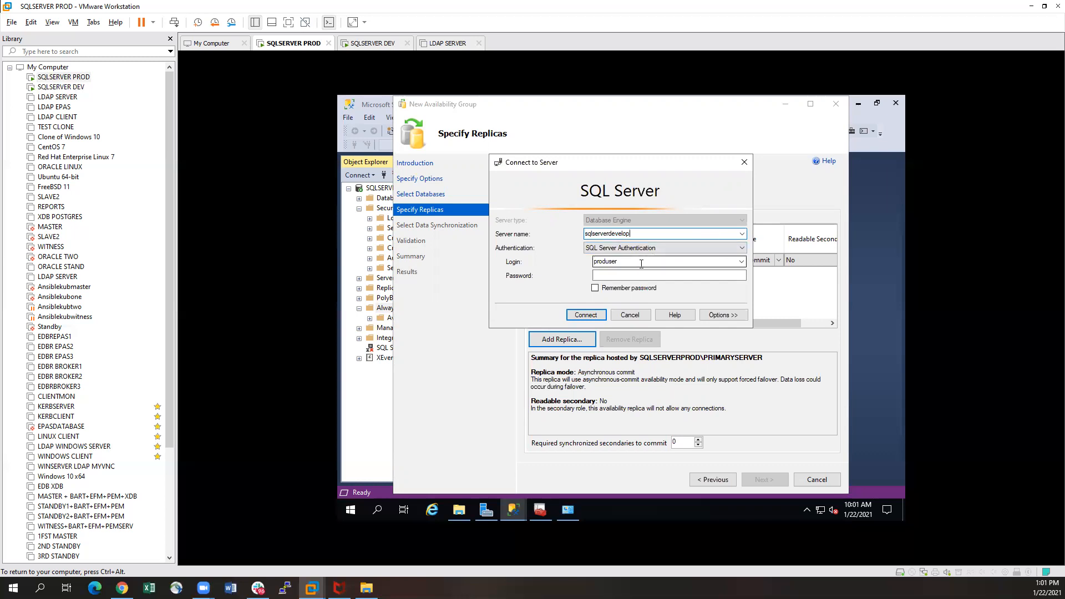
Keep SQL Server Authentication for the replica connection and enter the login produser with its password.
{"action": "left_click", "coordinate": [741, 262]}
{"action": "left_click", "coordinate": [742, 262]}
{"action": "left_click", "coordinate": [722, 248]}
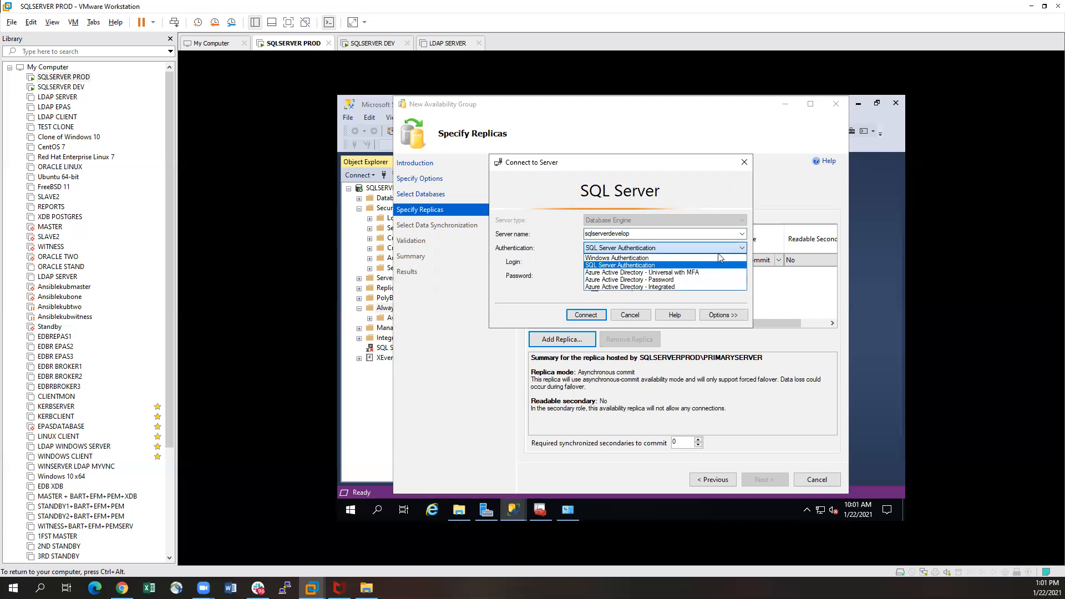
{"action": "left_click", "coordinate": [671, 257]}
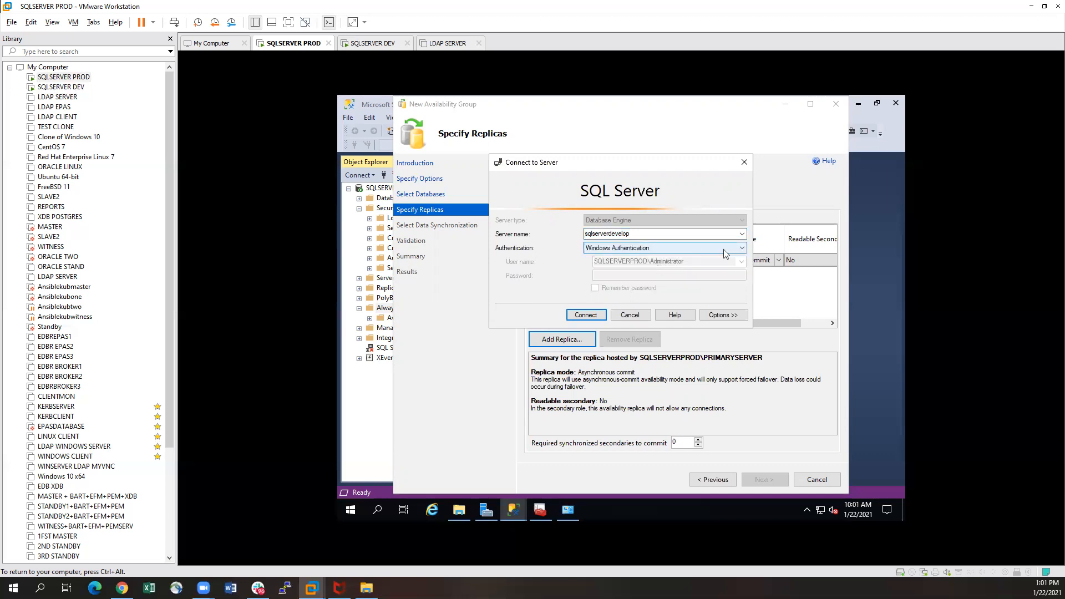
{"action": "left_click", "coordinate": [725, 253]}
{"action": "left_click", "coordinate": [684, 265]}
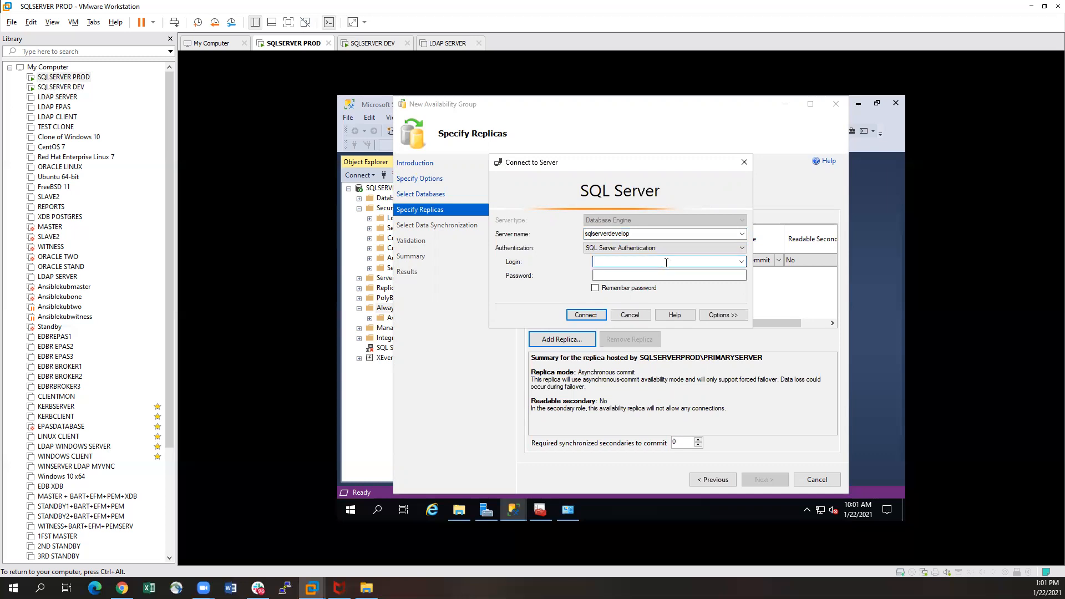
{"action": "type", "text": "produser"}
{"action": "left_click", "coordinate": [612, 274]}
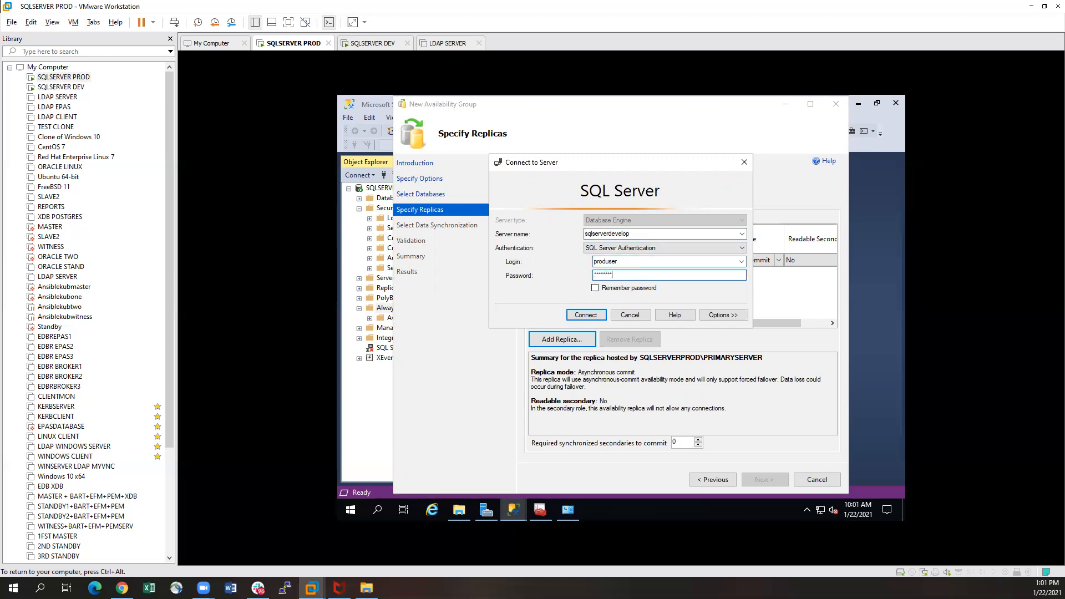
Connect to the replica server, entering and confirming a new password for the expired login.
{"action": "left_click", "coordinate": [584, 317]}
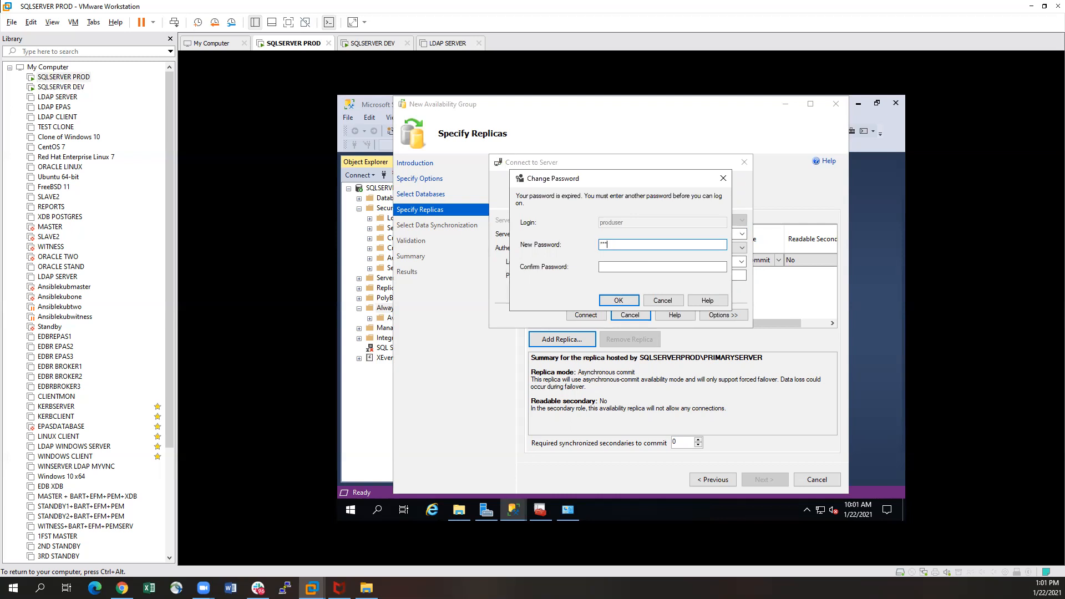
{"action": "left_click", "coordinate": [614, 266]}
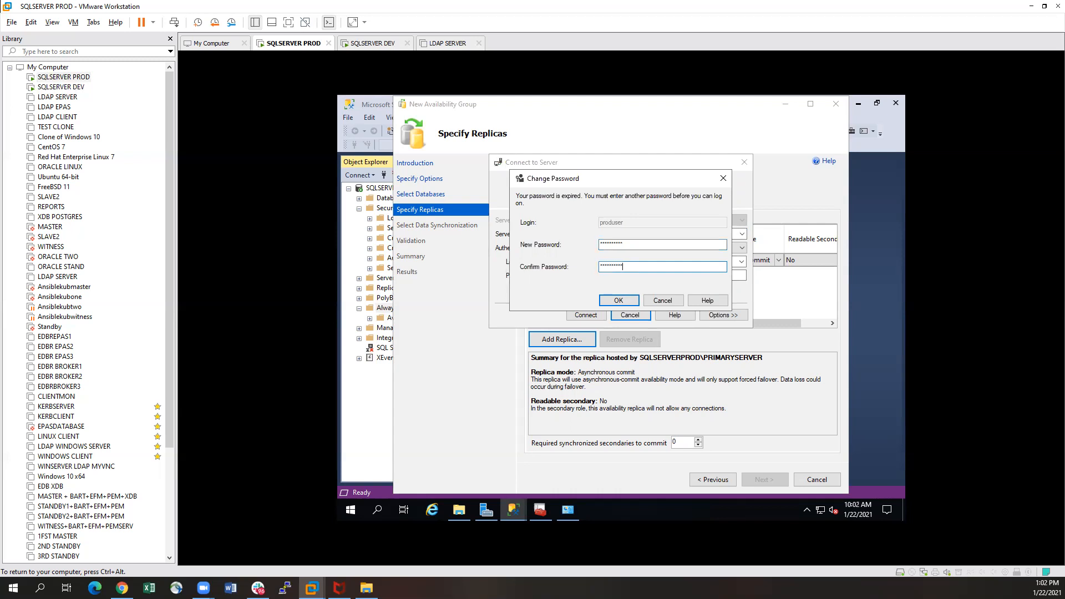
{"action": "left_click", "coordinate": [617, 301]}
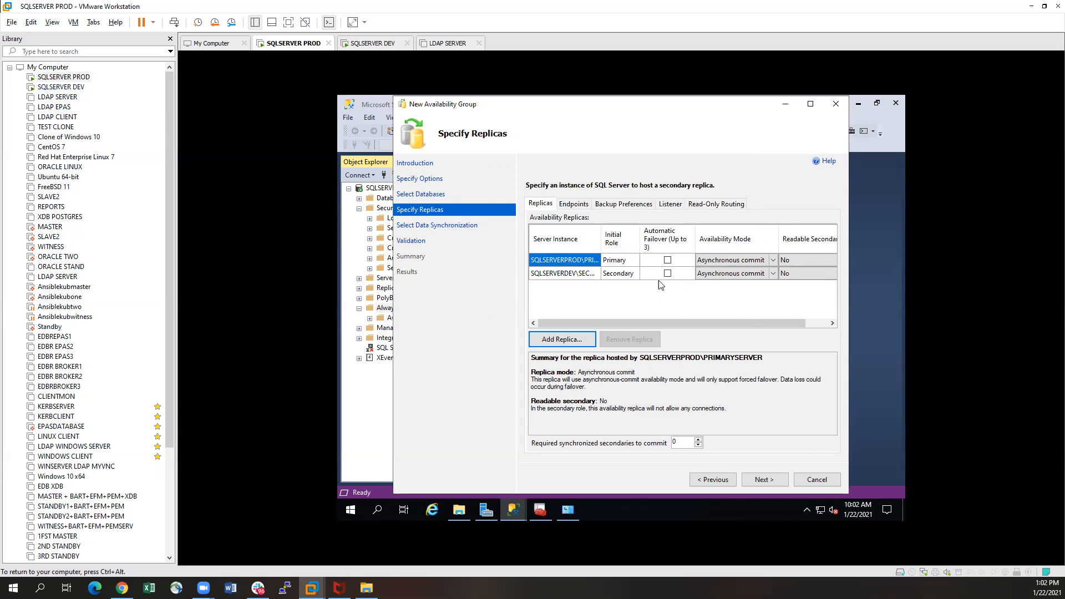
Examine the replica modes, the endpoint values and the backup preferences for both server instances.
{"action": "left_click_drag", "start_coordinate": [628, 321], "coordinate": [662, 321]}
{"action": "left_click", "coordinate": [684, 275]}
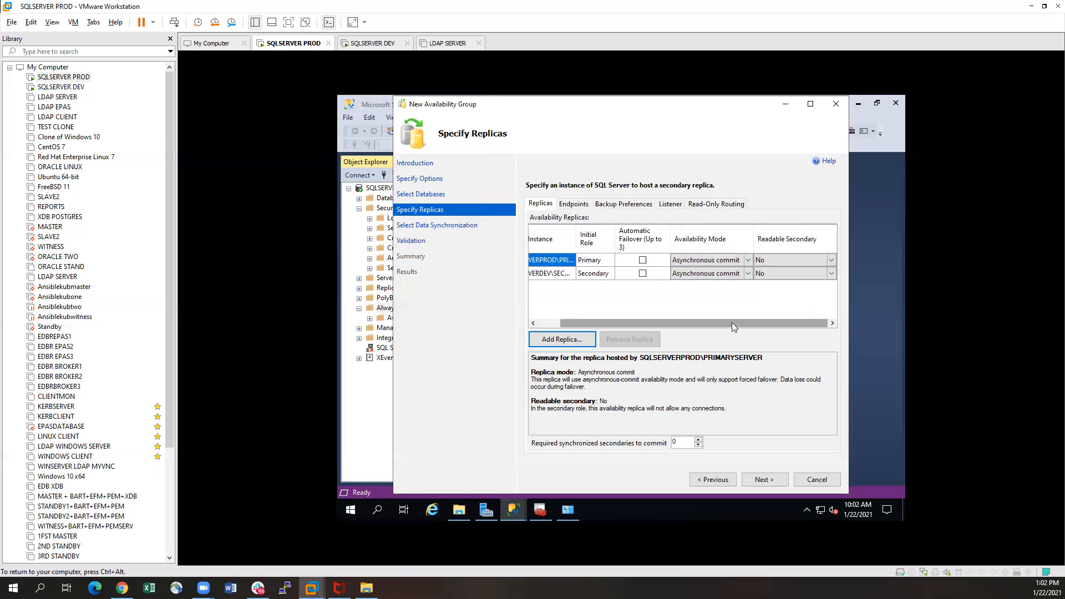
{"action": "left_click", "coordinate": [574, 204]}
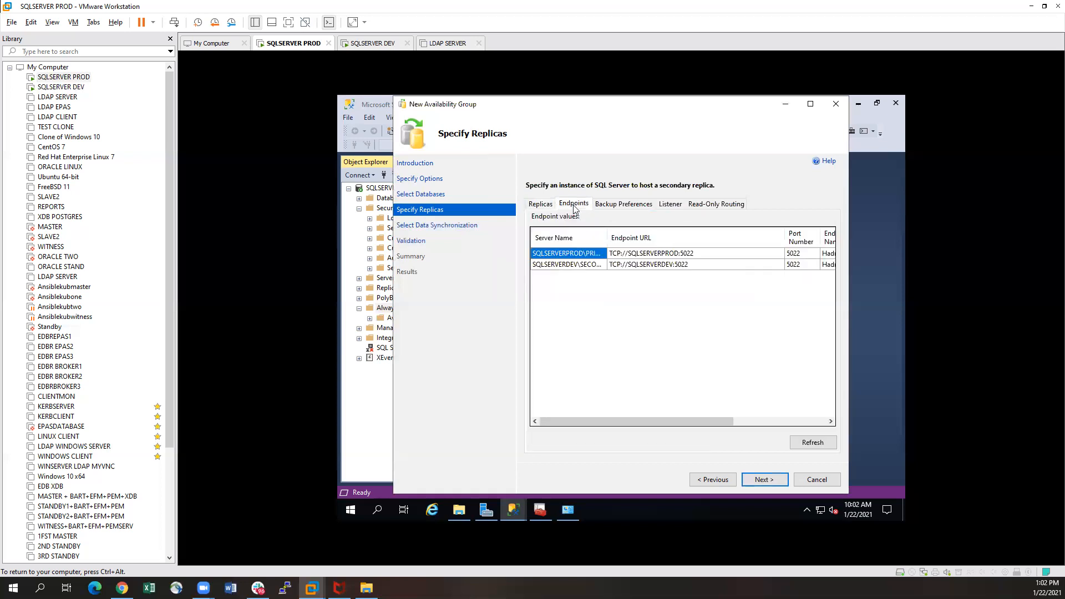
{"action": "left_click_drag", "start_coordinate": [597, 422], "coordinate": [742, 426]}
{"action": "left_click_drag", "start_coordinate": [675, 428], "coordinate": [576, 405]}
{"action": "left_click", "coordinate": [622, 205]}
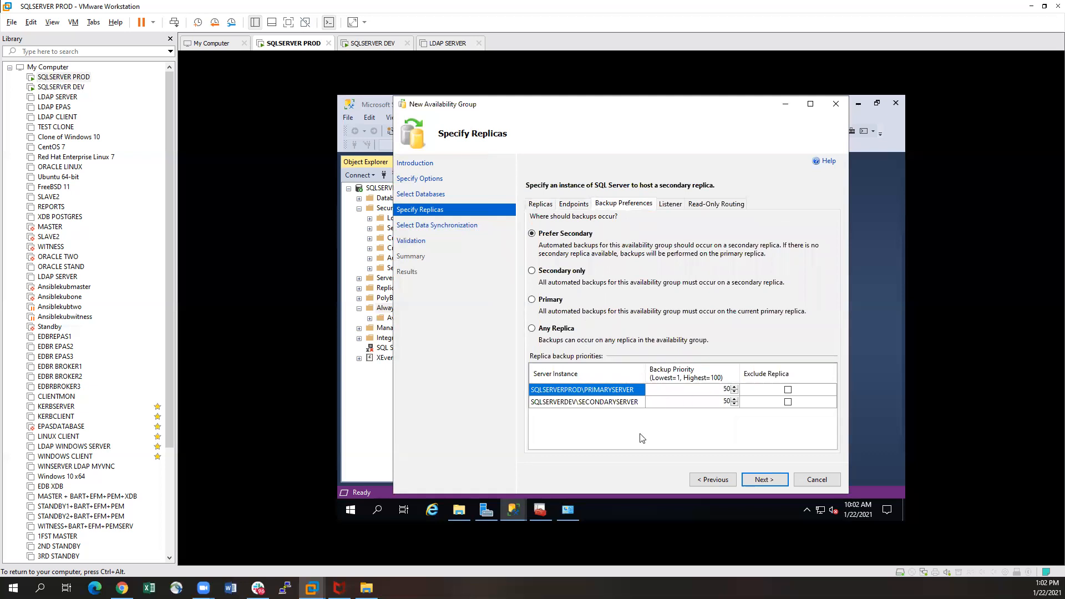
Choose to create an availability group listener and set its DNS name to AG-listerner.
{"action": "left_click", "coordinate": [671, 204]}
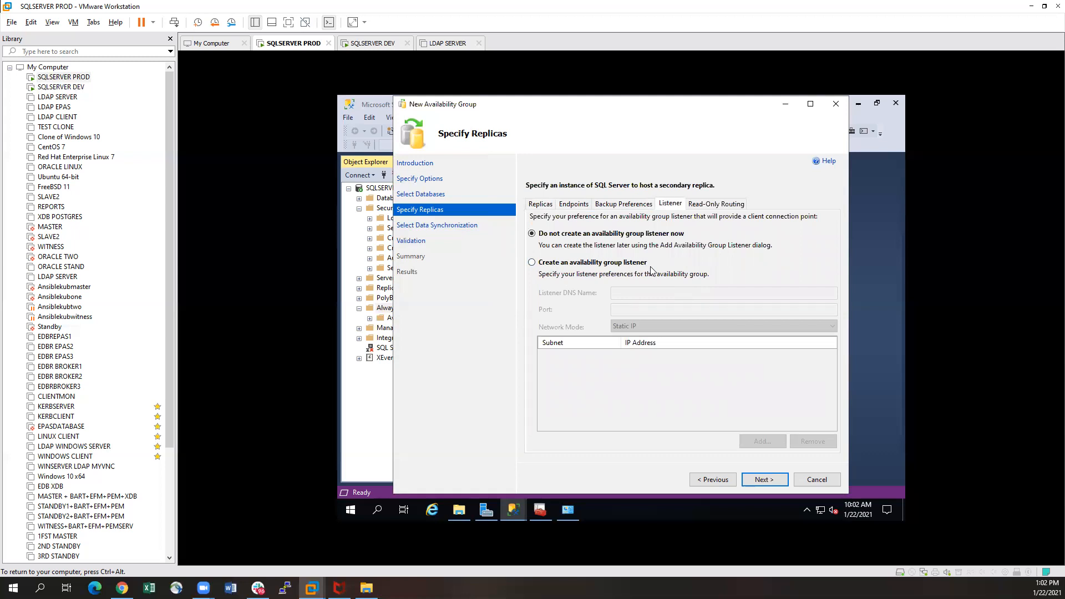
{"action": "left_click", "coordinate": [532, 263]}
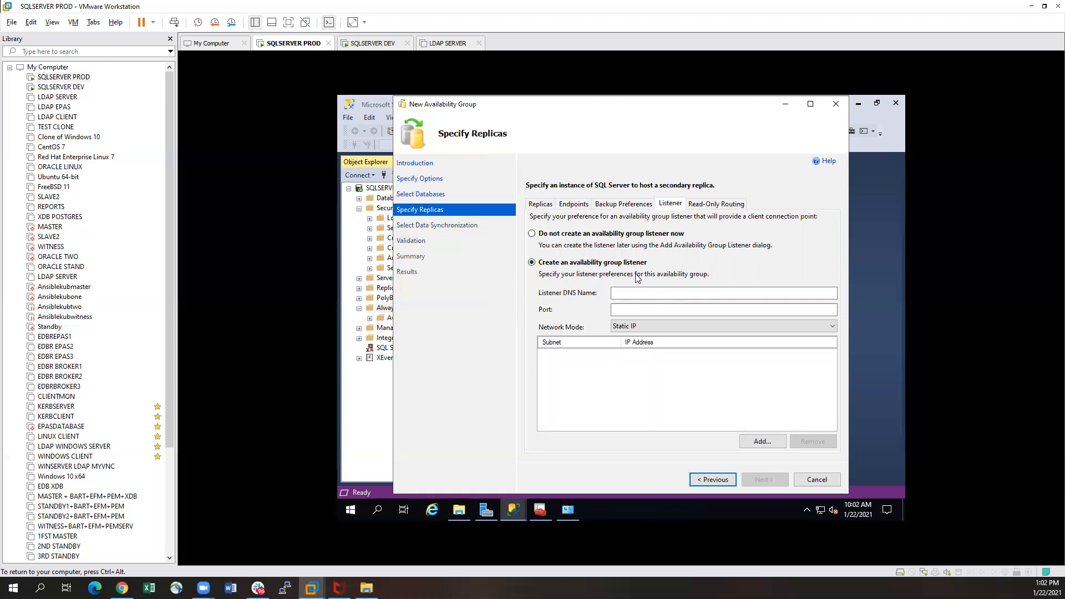
{"action": "left_click", "coordinate": [625, 291]}
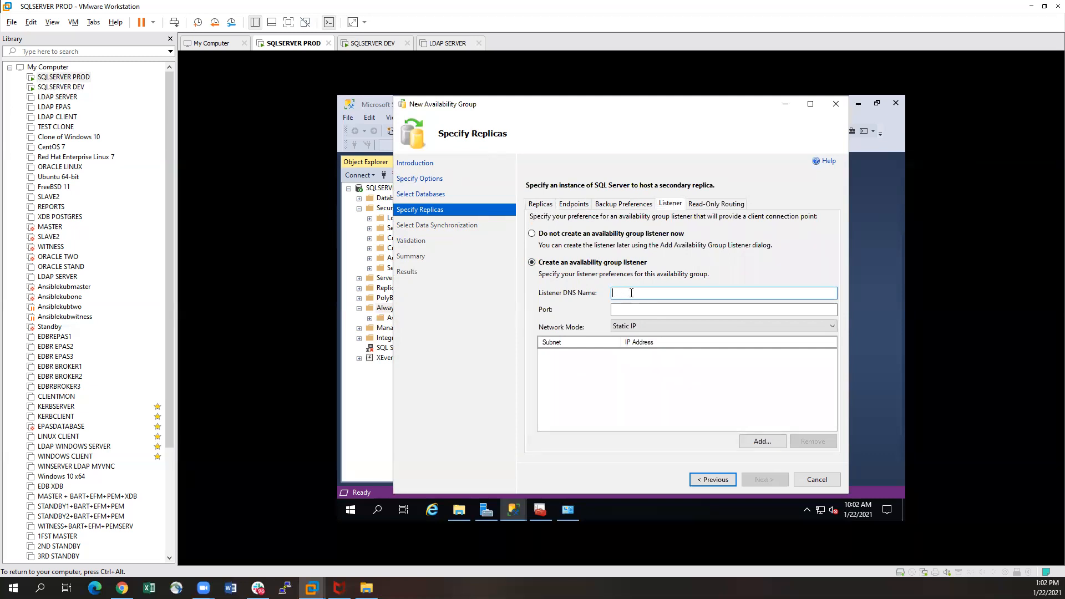
{"action": "type", "text": "AG"}
{"action": "type", "text": "-listerbner"}
{"action": "key", "text": "BackSpace"}
{"action": "key", "text": "BackSpace"}
{"action": "key", "text": "BackSpace"}
{"action": "type", "text": "ner"}
Set the listener port to 1433 and keep Static IP as its network mode.
{"action": "left_click", "coordinate": [632, 310]}
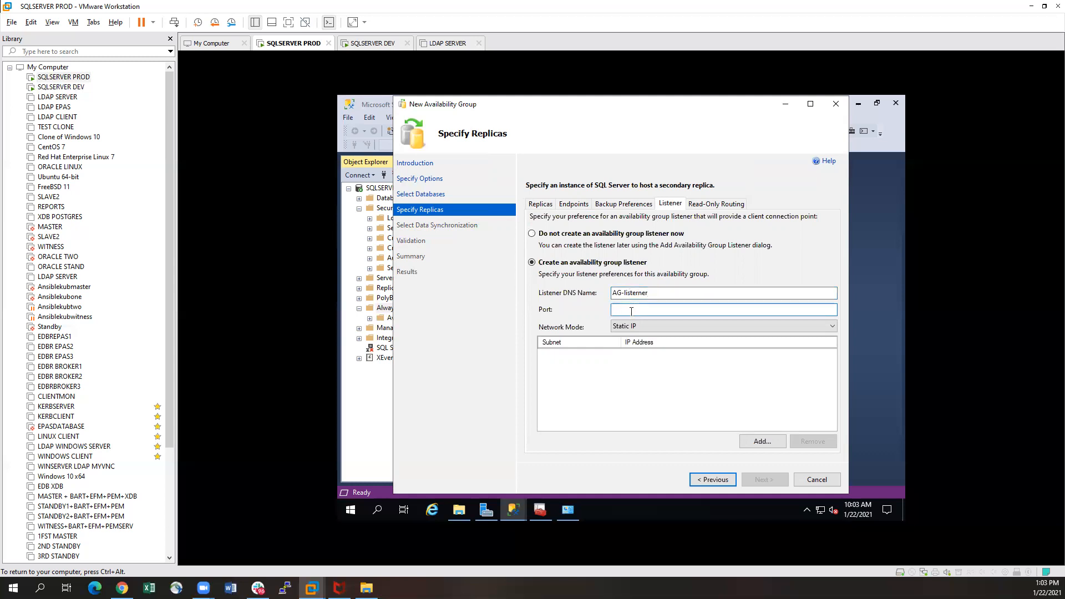
{"action": "type", "text": "1433"}
{"action": "left_click", "coordinate": [652, 326]}
{"action": "left_click", "coordinate": [633, 350]}
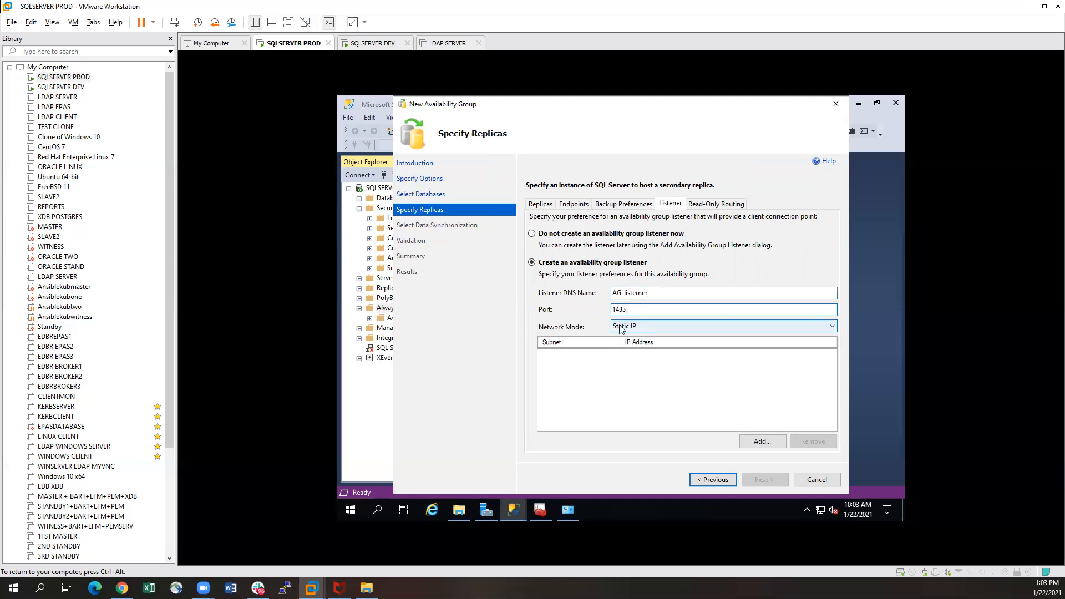
{"action": "left_click", "coordinate": [627, 309]}
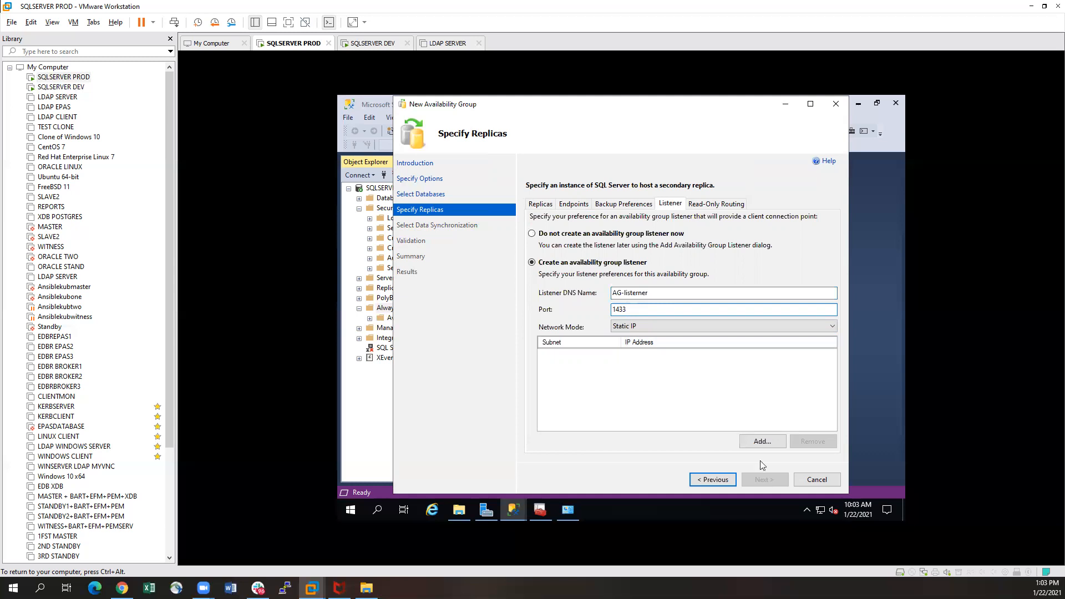
Add the IPv4 address 192.168.91.157 on subnet 192.168.91.0/24 to the listener.
{"action": "left_click", "coordinate": [763, 442]}
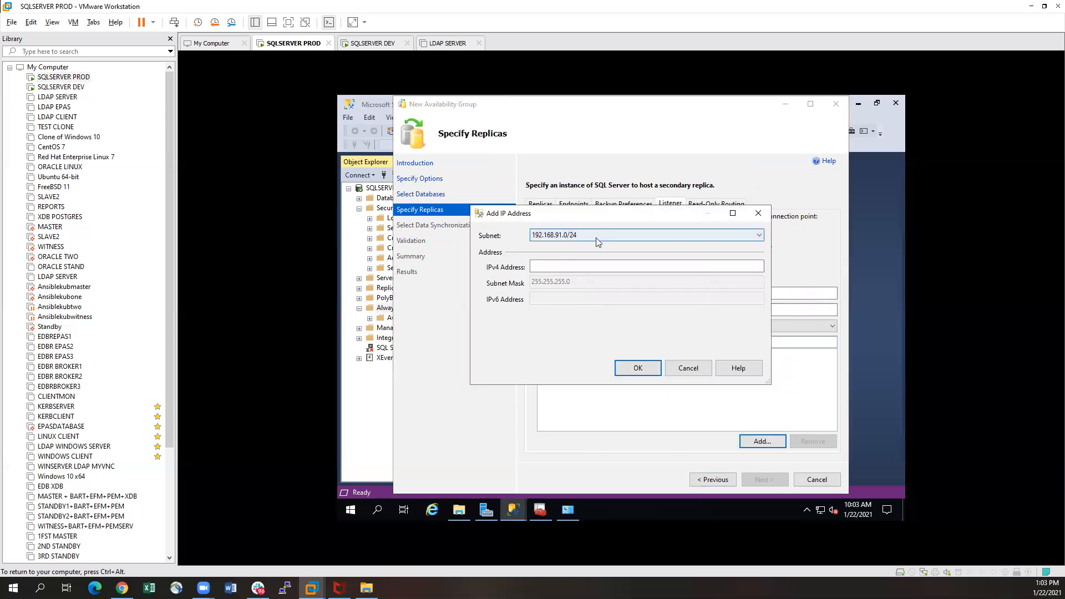
{"action": "left_click", "coordinate": [562, 268]}
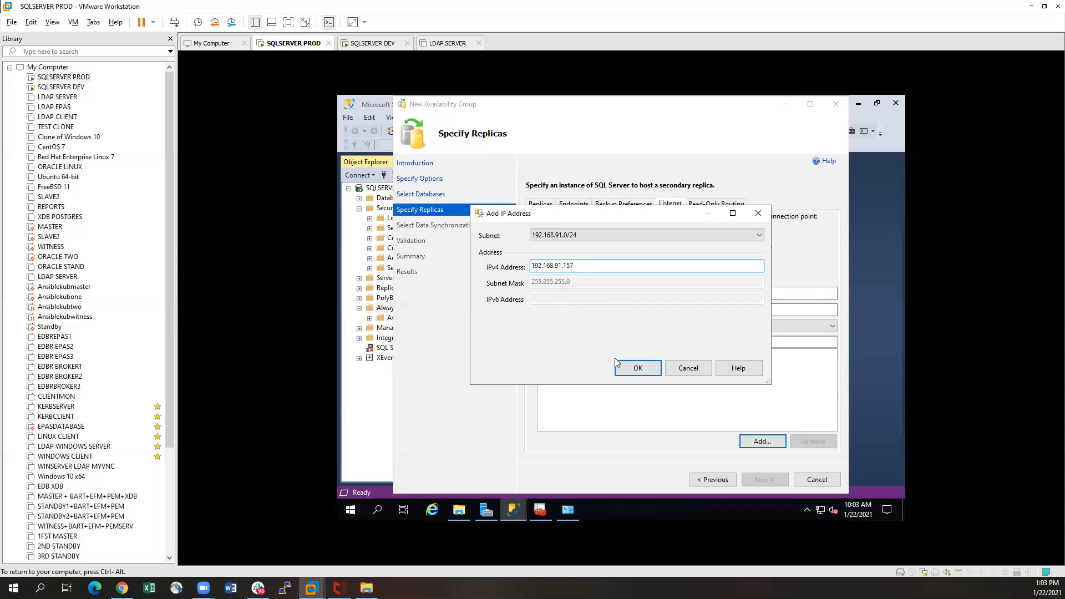
{"action": "left_click", "coordinate": [639, 369]}
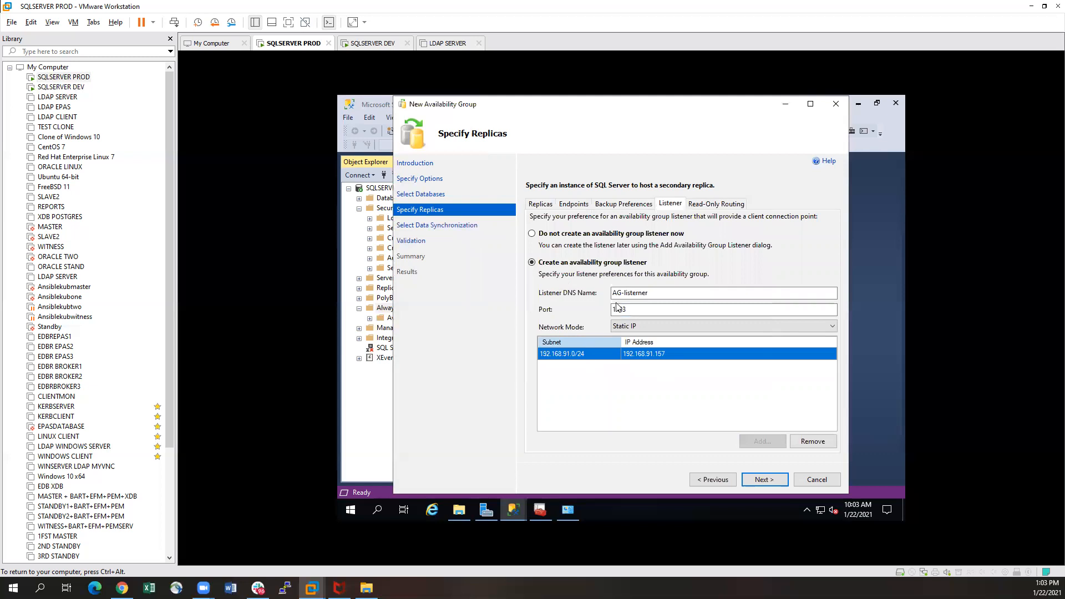
Check the read-only routing settings and go back through the listener, backup, endpoint and replica settings.
{"action": "left_click", "coordinate": [718, 205]}
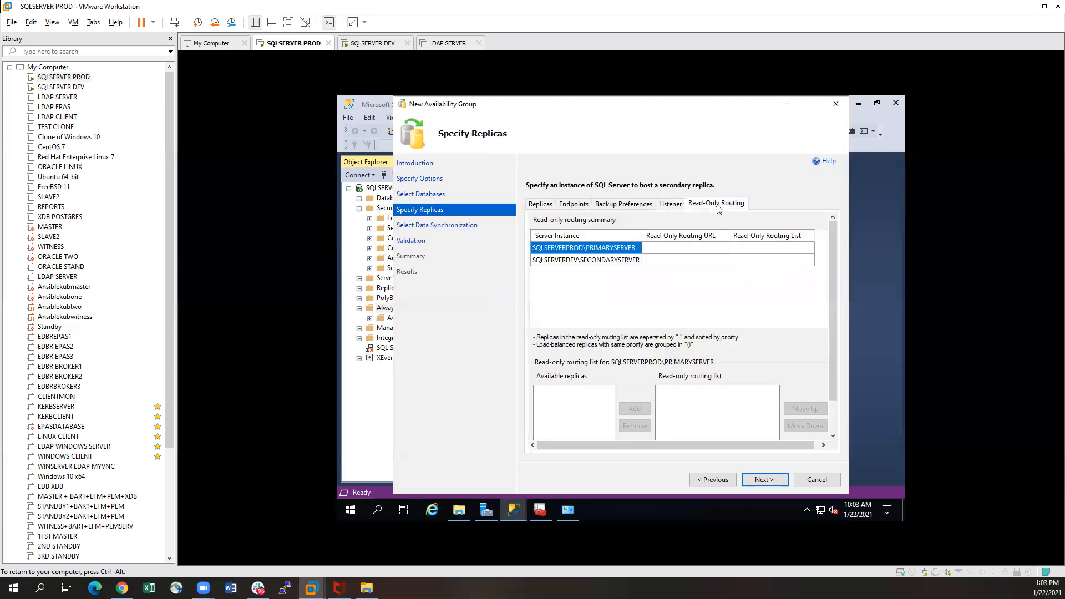
{"action": "left_click", "coordinate": [670, 206]}
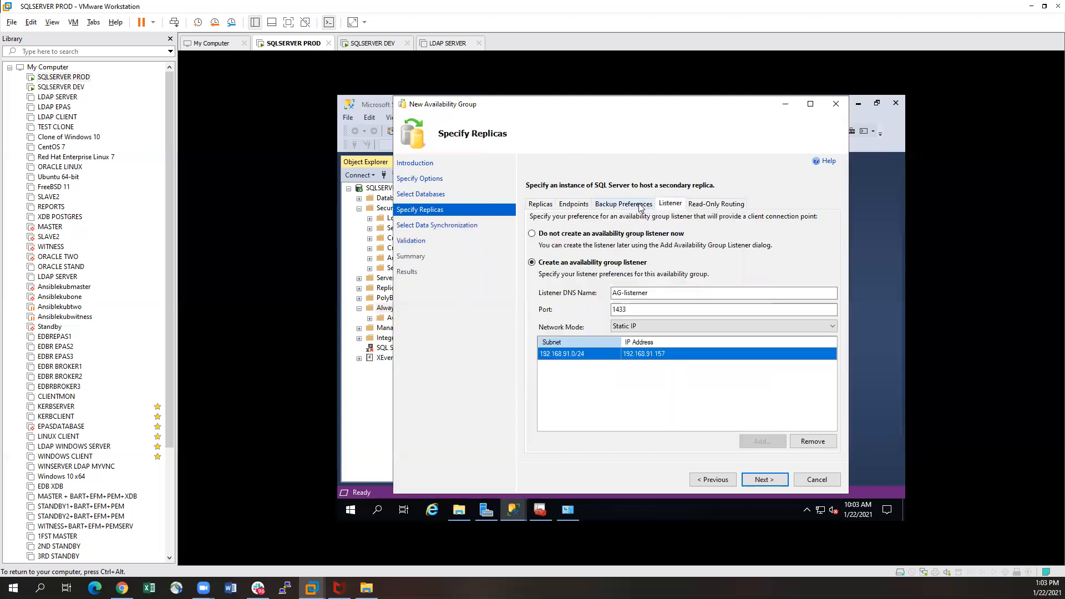
{"action": "left_click", "coordinate": [641, 207]}
{"action": "left_click", "coordinate": [573, 206]}
{"action": "left_click", "coordinate": [544, 207]}
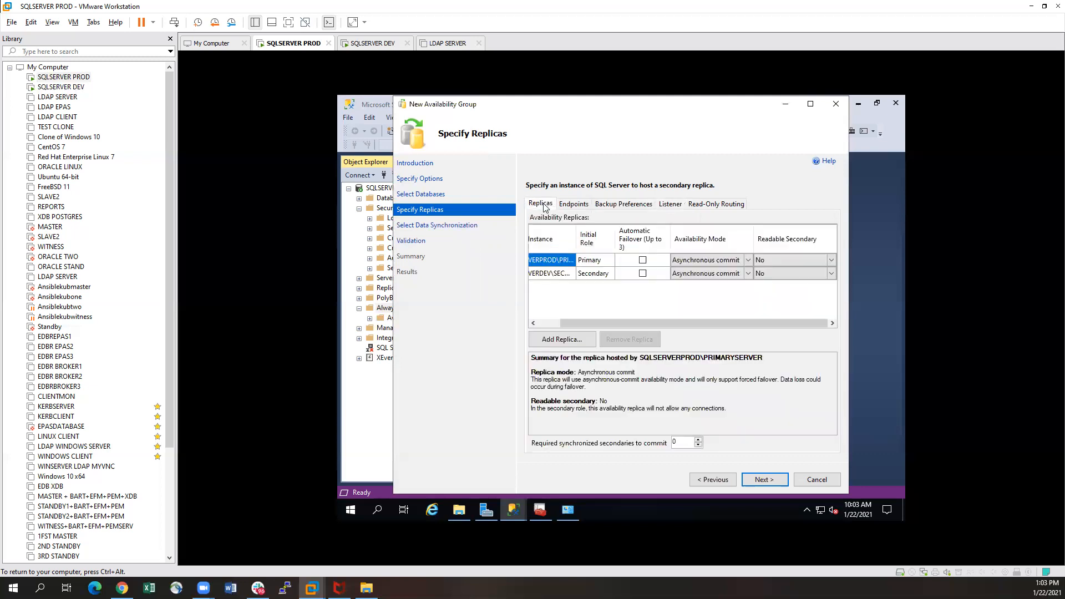
Accept the listed endpoints and run the validation with Automatic seeding as the data synchronization preference.
{"action": "left_click", "coordinate": [763, 478]}
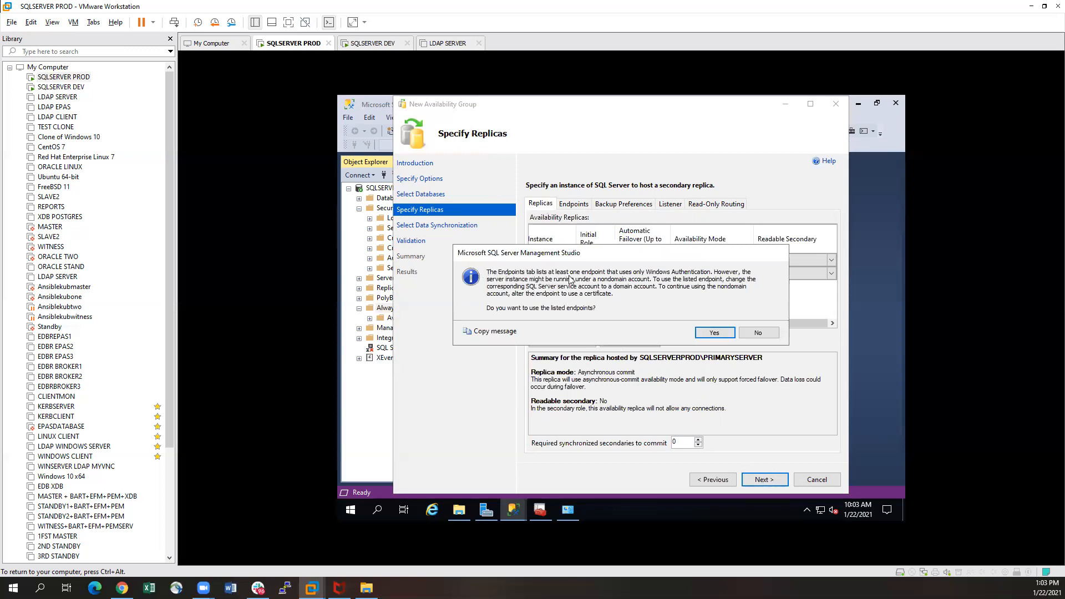
{"action": "left_click", "coordinate": [717, 333]}
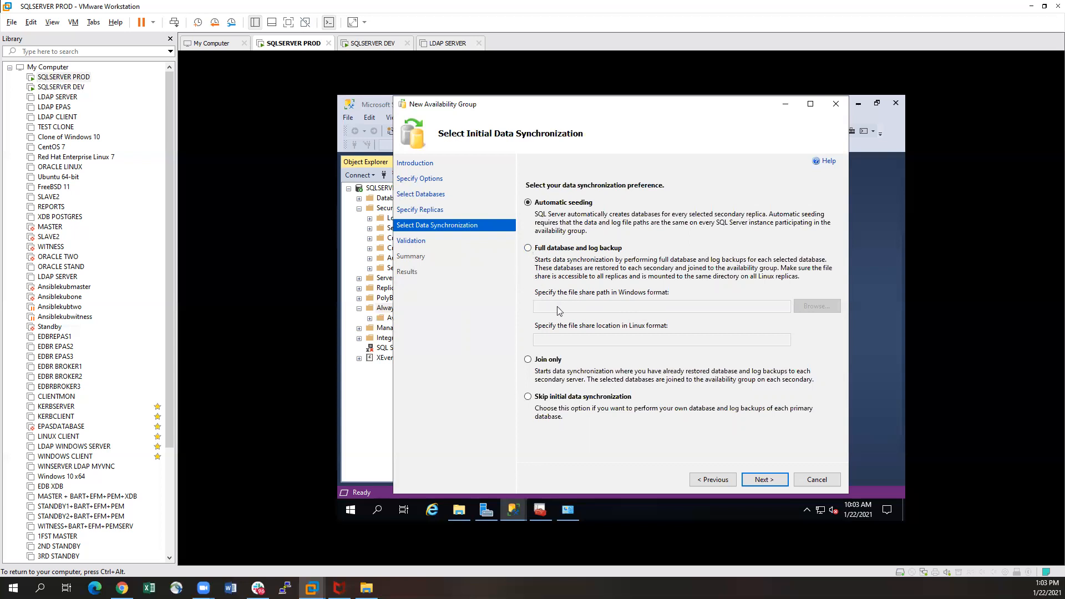
{"action": "left_click", "coordinate": [772, 482]}
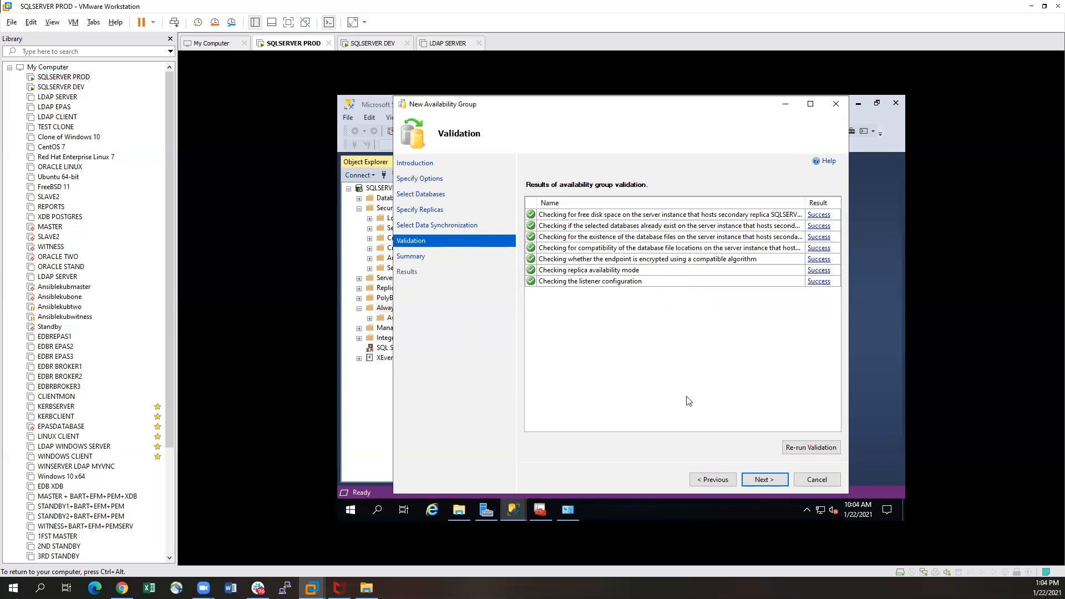
Continue from the validation results to the summary and review all choices made for the availability group.
{"action": "left_click", "coordinate": [764, 481]}
{"action": "scroll", "coordinate": [700, 307], "scroll_direction": "down", "scroll_amount": 6}
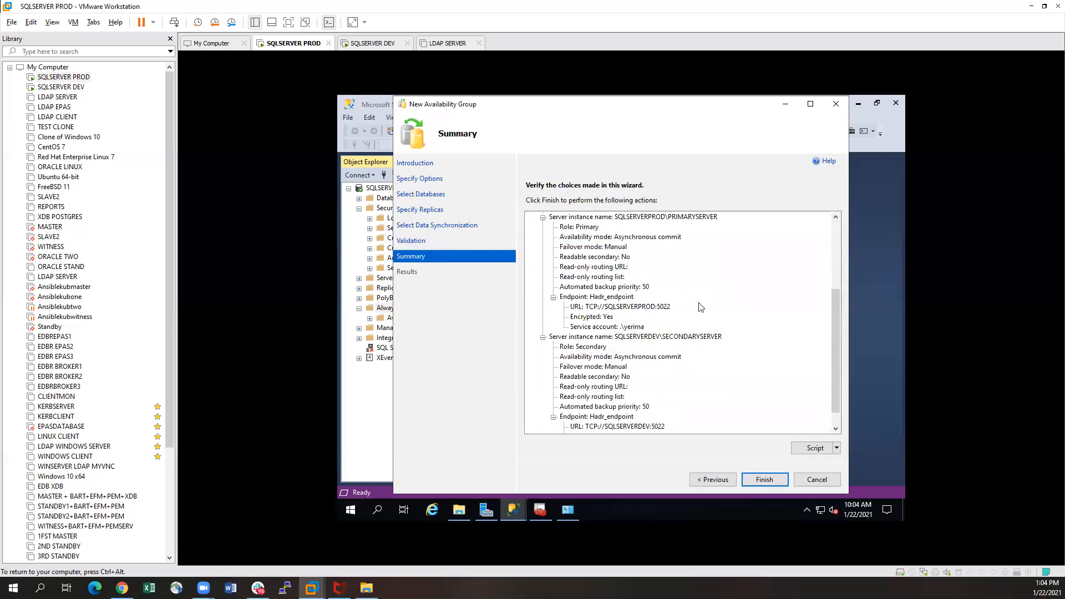
{"action": "scroll", "coordinate": [700, 307], "scroll_direction": "down", "scroll_amount": 1}
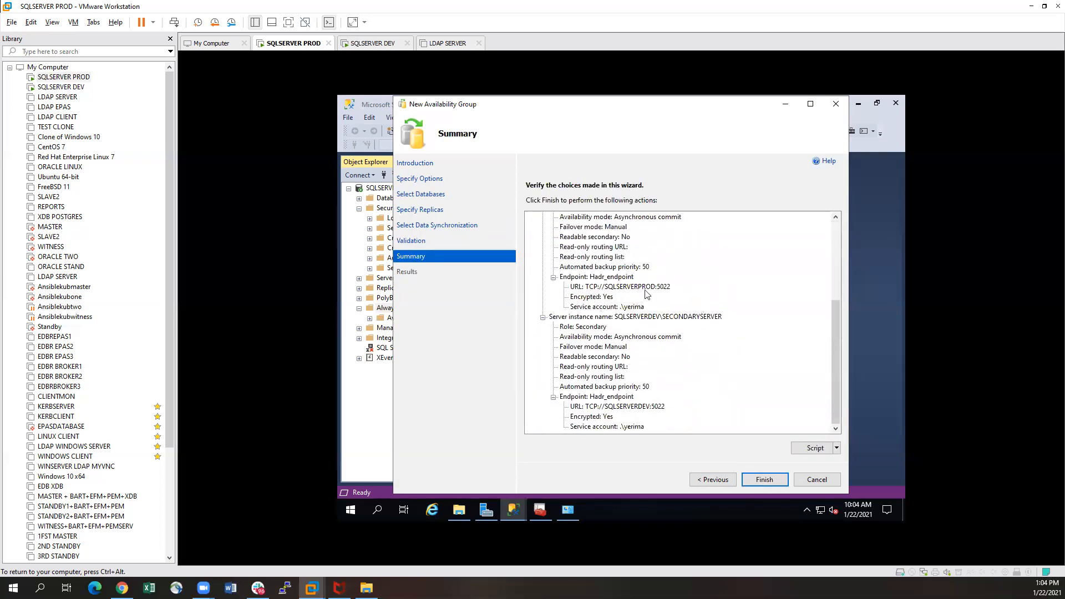
{"action": "scroll", "coordinate": [647, 297], "scroll_direction": "up", "scroll_amount": 5}
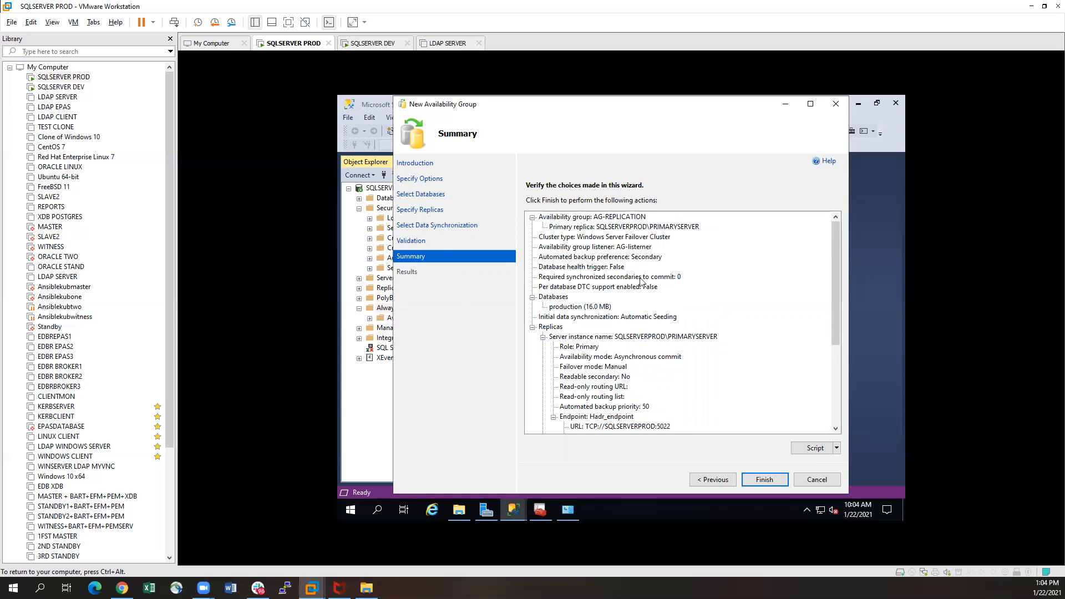
Review the rest of the summary, create the AG-REPLICATION availability group, and close the wizard when it finishes.
{"action": "scroll", "coordinate": [641, 289], "scroll_direction": "down", "scroll_amount": 5}
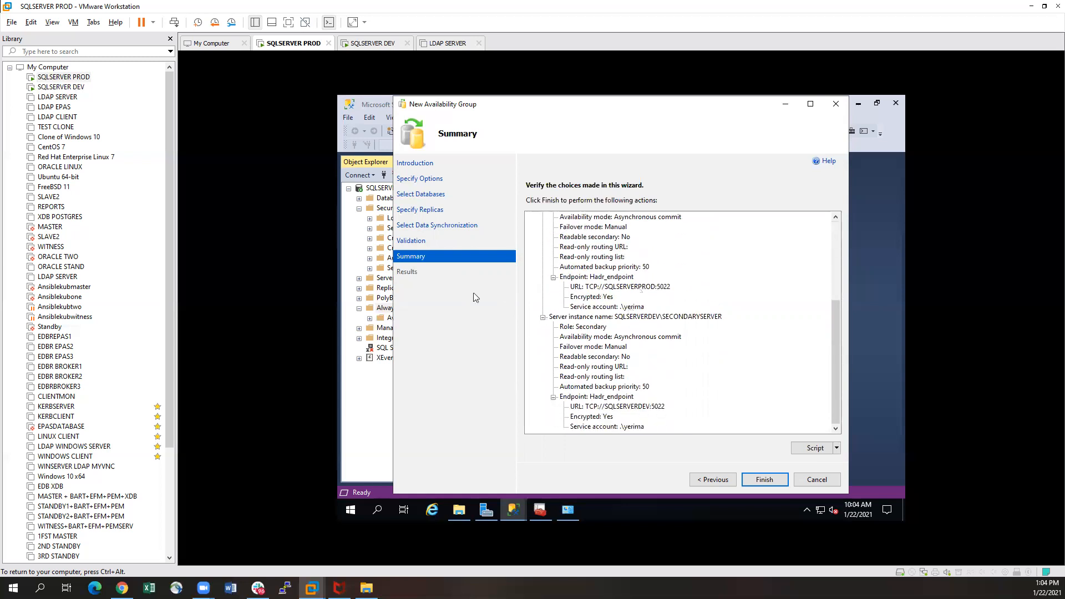
{"action": "left_click", "coordinate": [765, 481]}
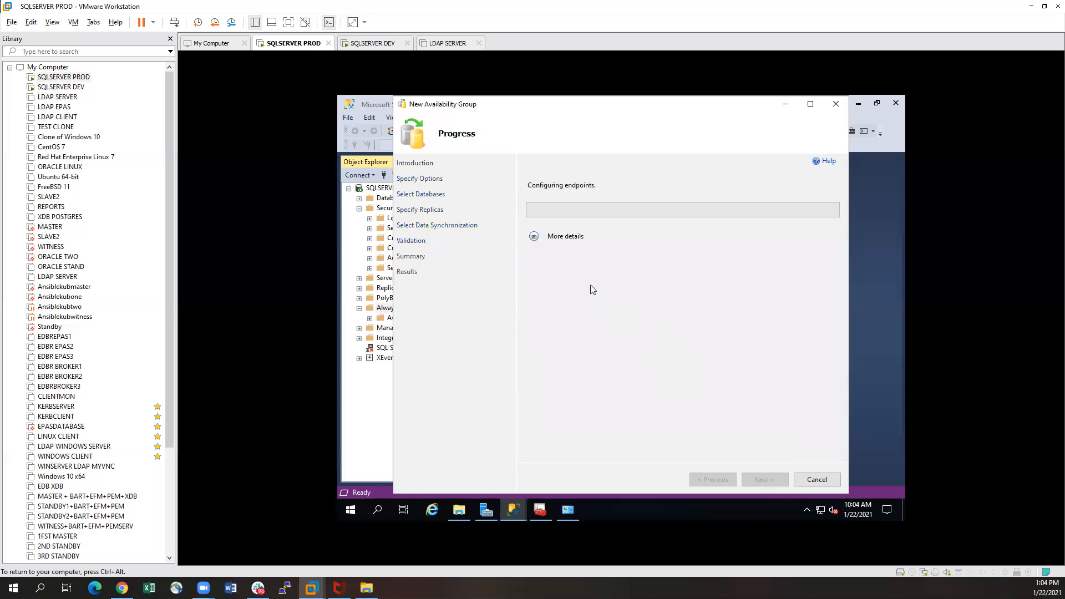
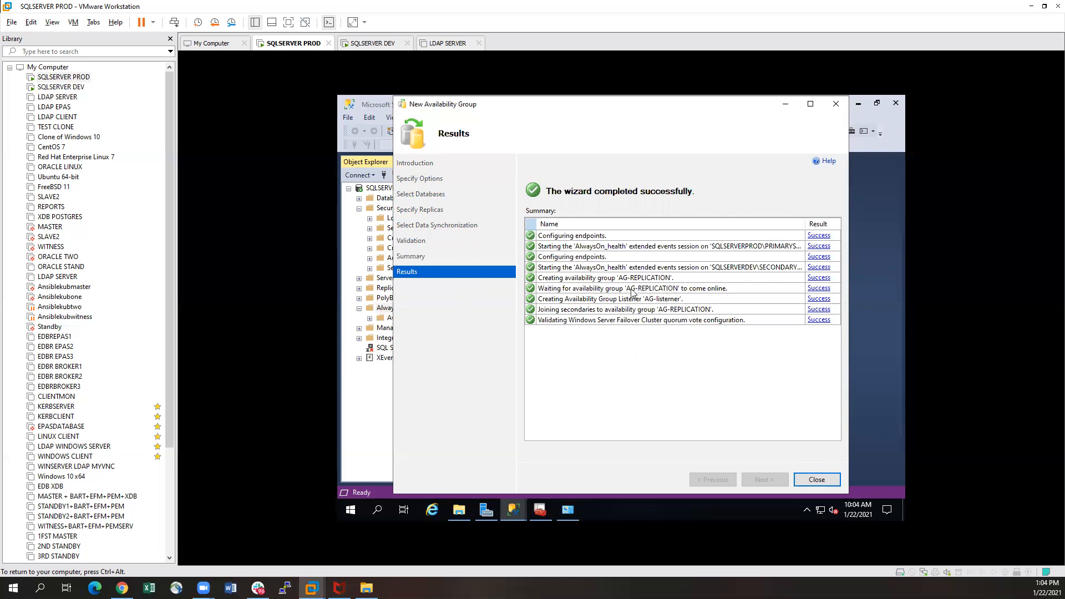
{"action": "left_click", "coordinate": [818, 481]}
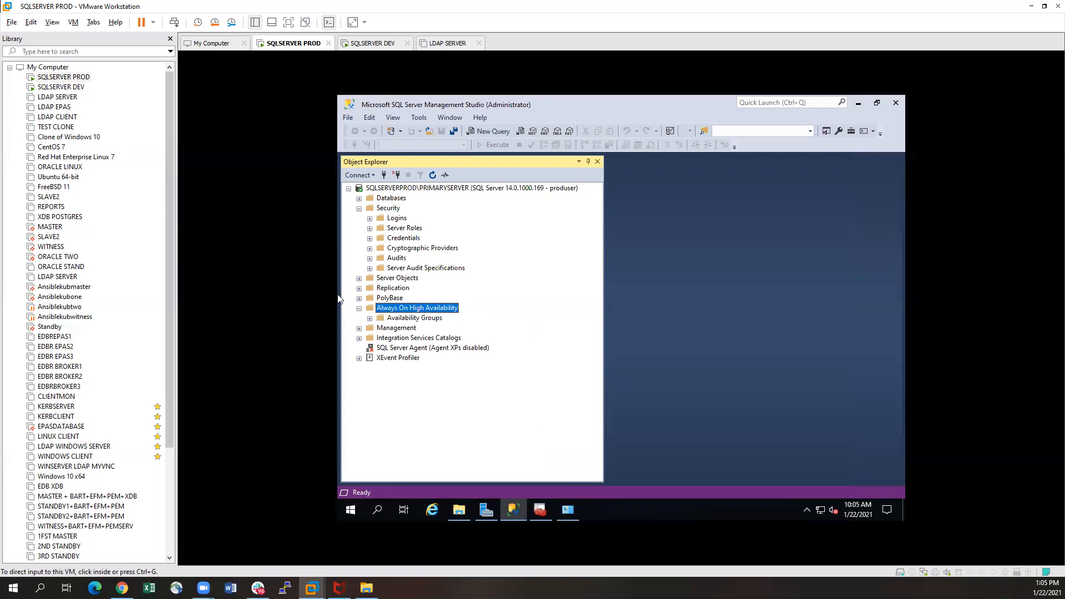
Expand AG-REPLICATION under Availability Groups on the primary server and examine its replicas, databases and listeners.
{"action": "left_click", "coordinate": [402, 321]}
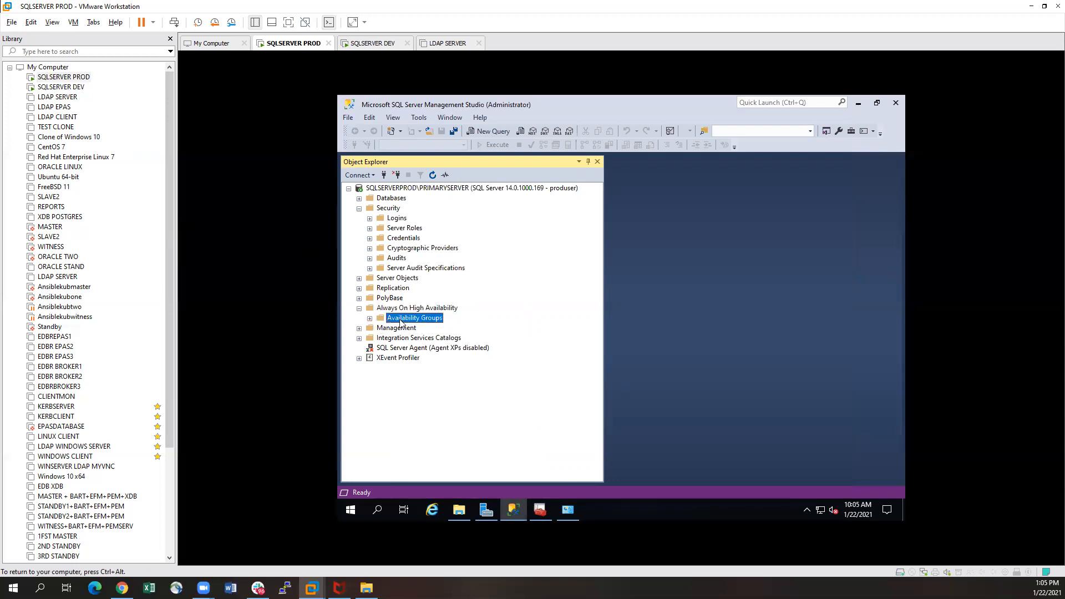
{"action": "left_click", "coordinate": [370, 319]}
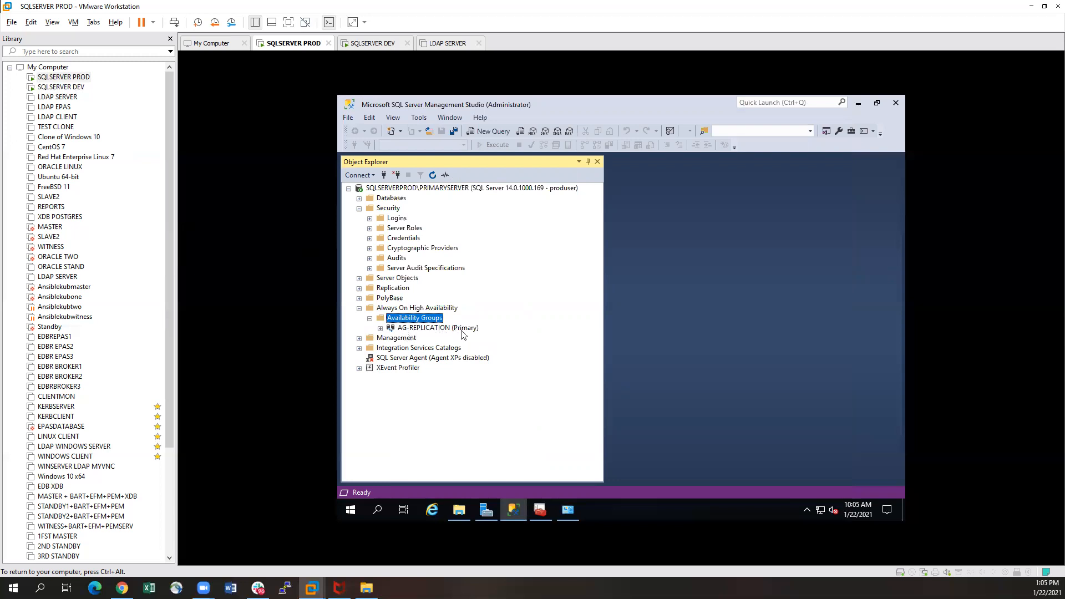
{"action": "left_click", "coordinate": [381, 329]}
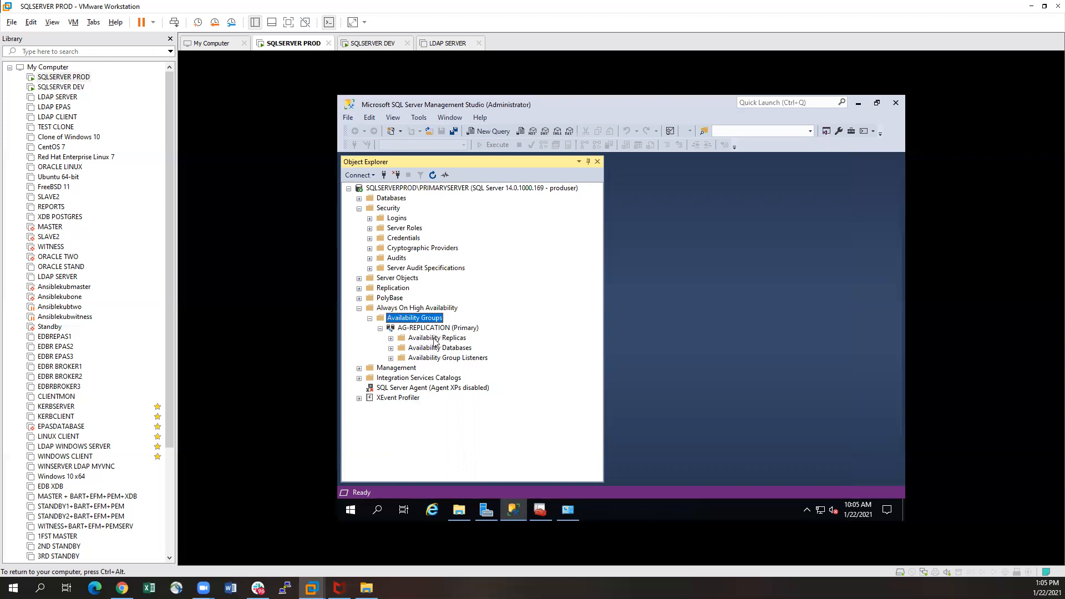
{"action": "left_click", "coordinate": [391, 338]}
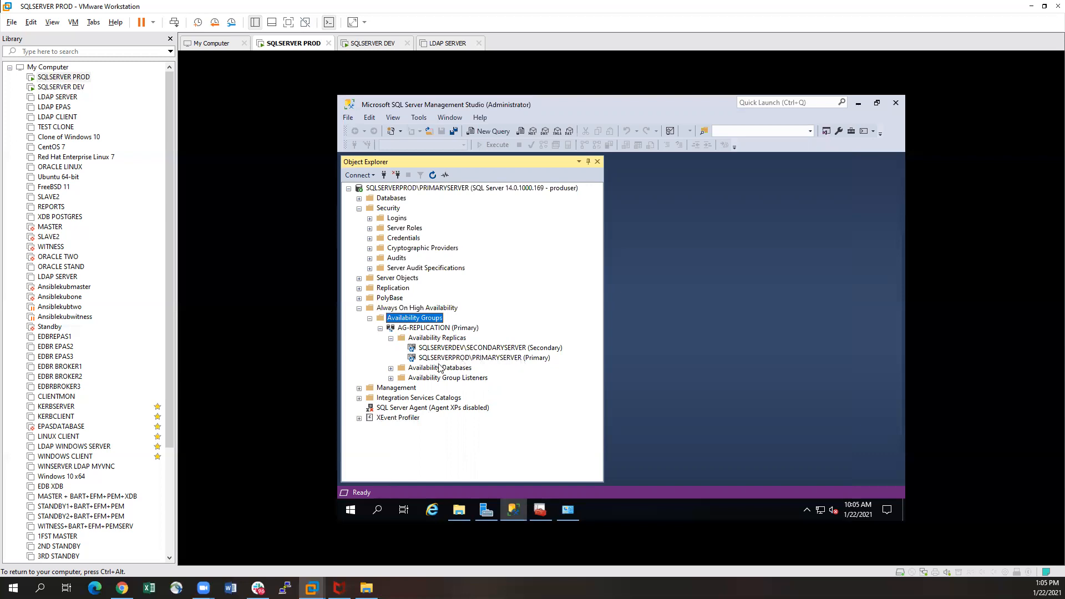
{"action": "left_click", "coordinate": [391, 369]}
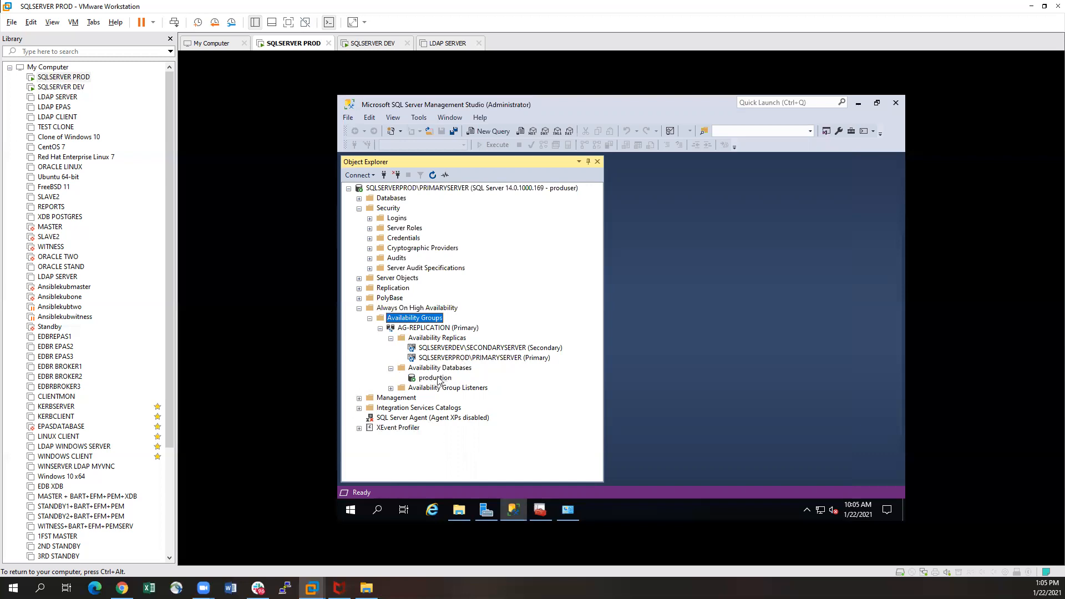
{"action": "left_click", "coordinate": [392, 388]}
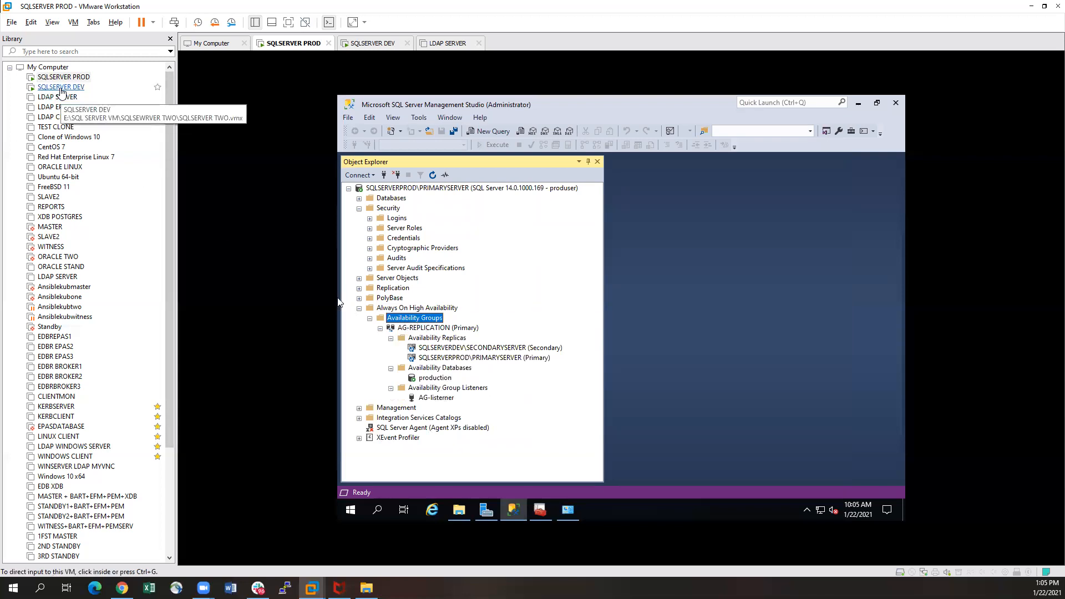
Switch to Management Studio on the SQLSERVER DEV machine and examine the replicas, databases and listeners of AG-REPLICATION.
{"action": "left_click", "coordinate": [62, 87]}
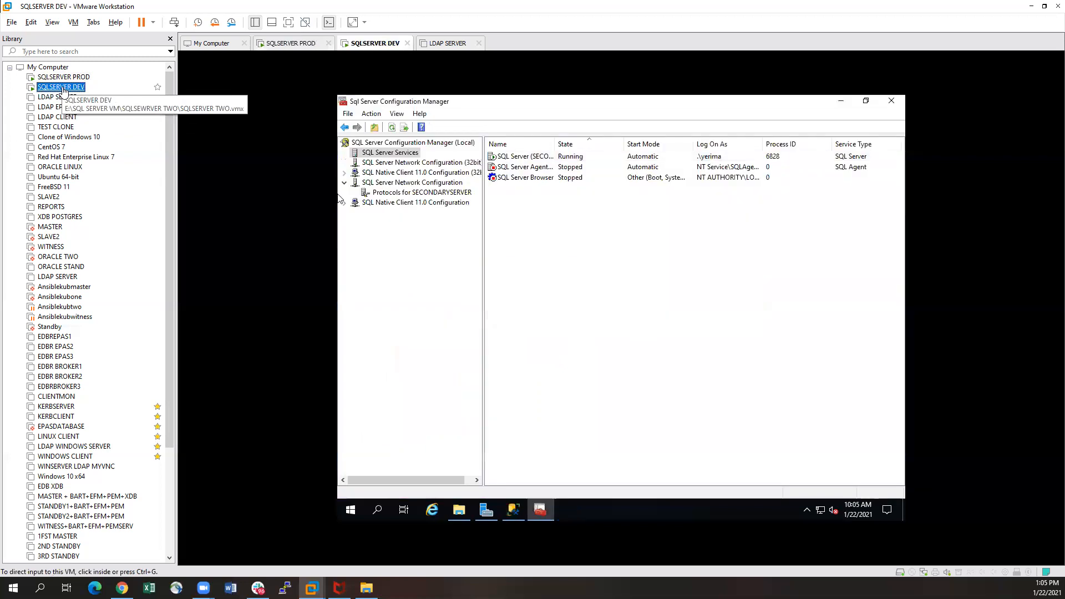
{"action": "left_click", "coordinate": [437, 256]}
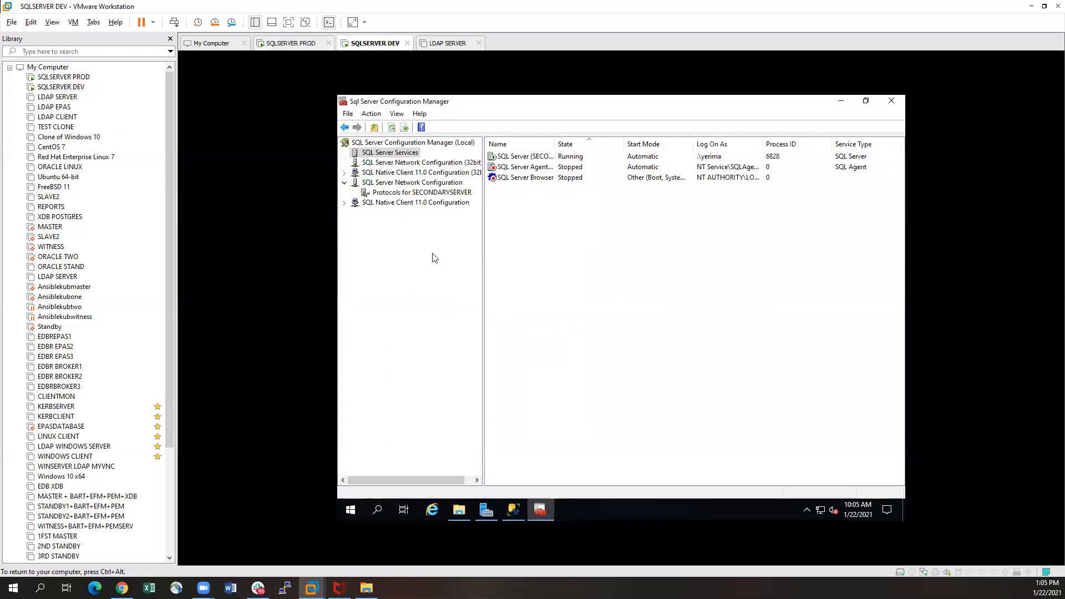
{"action": "left_click", "coordinate": [511, 516]}
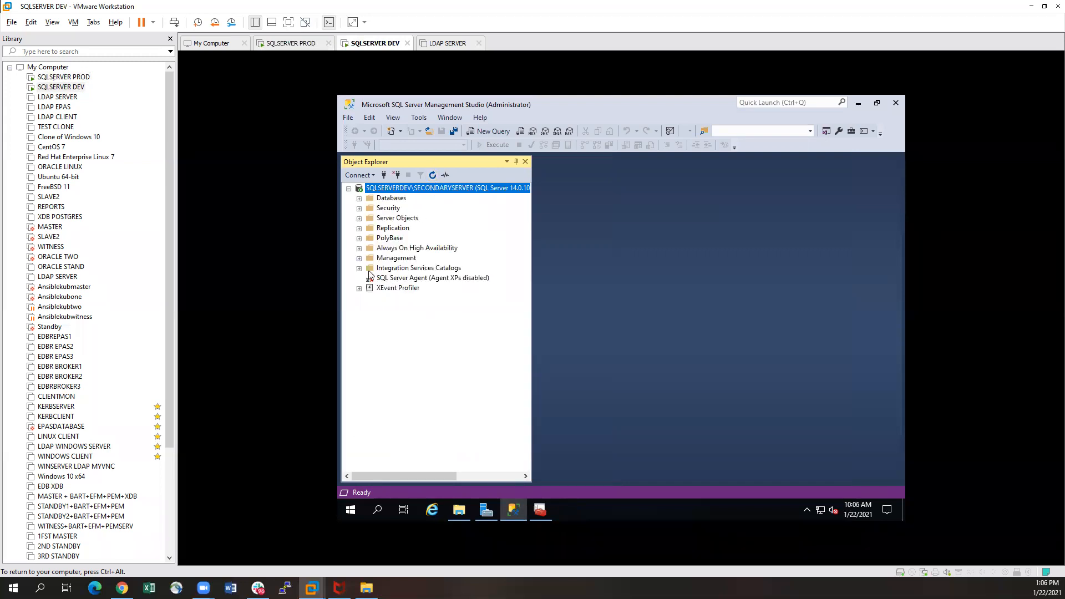
{"action": "left_click", "coordinate": [359, 249]}
{"action": "left_click", "coordinate": [370, 259]}
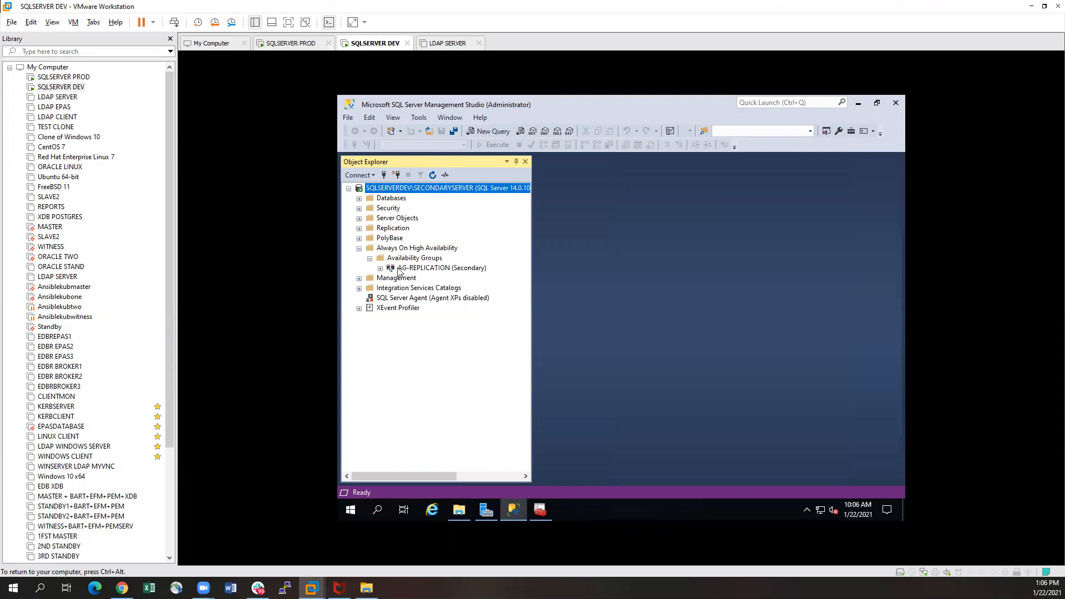
{"action": "left_click", "coordinate": [380, 269]}
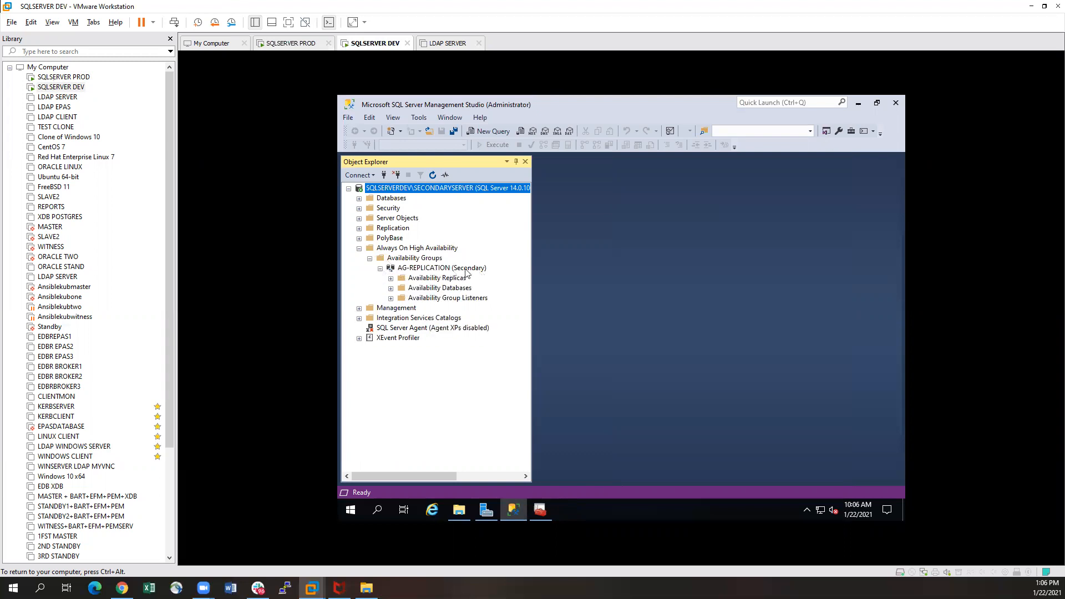
{"action": "left_click", "coordinate": [391, 278]}
{"action": "left_click_drag", "start_coordinate": [532, 281], "coordinate": [579, 280]}
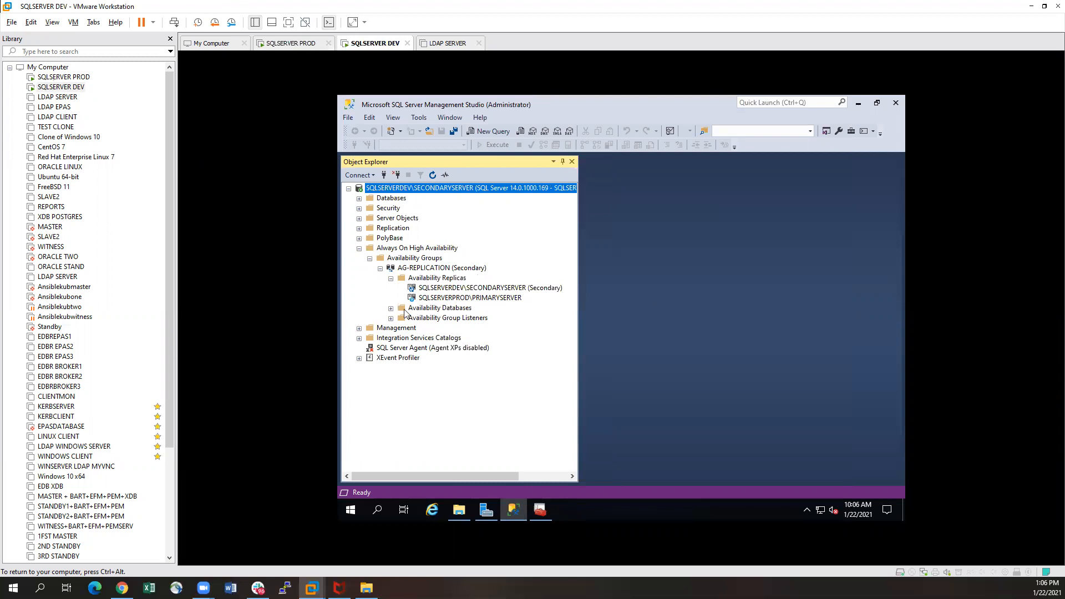
{"action": "left_click", "coordinate": [390, 308]}
{"action": "left_click", "coordinate": [391, 328]}
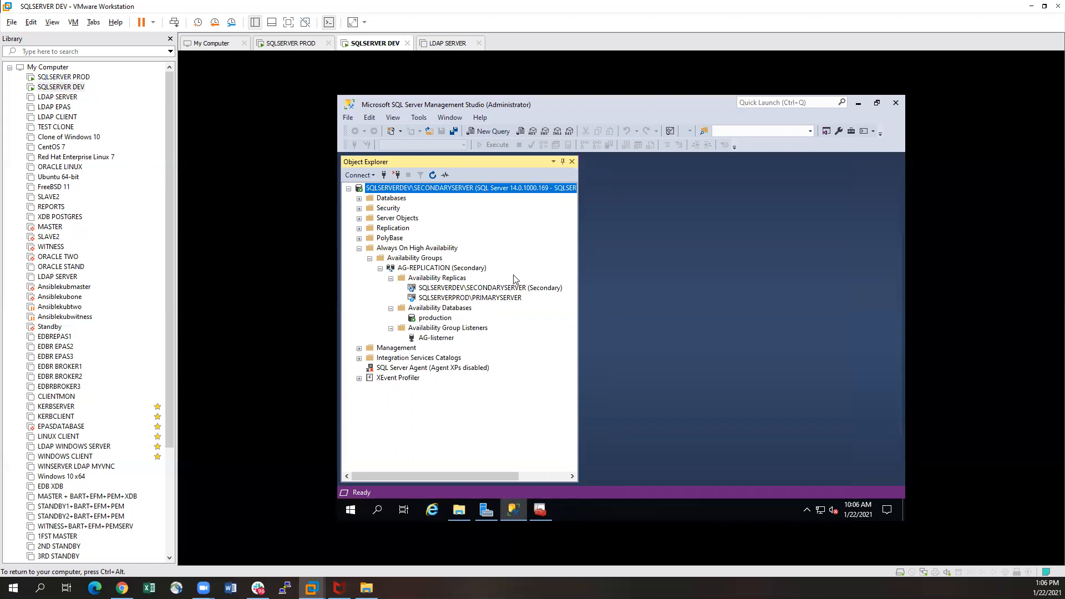
Back on the SQLSERVER PROD machine, connect to the database engine sqlserverdevelop using SQL Server Authentication and the login's password.
{"action": "left_click", "coordinate": [66, 79]}
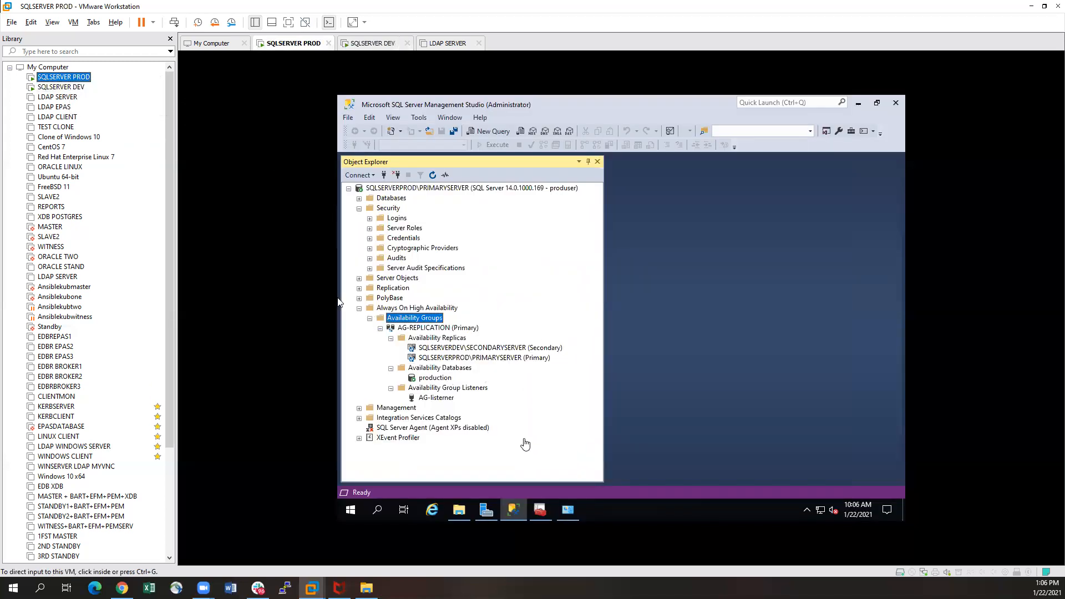
{"action": "left_click", "coordinate": [529, 446]}
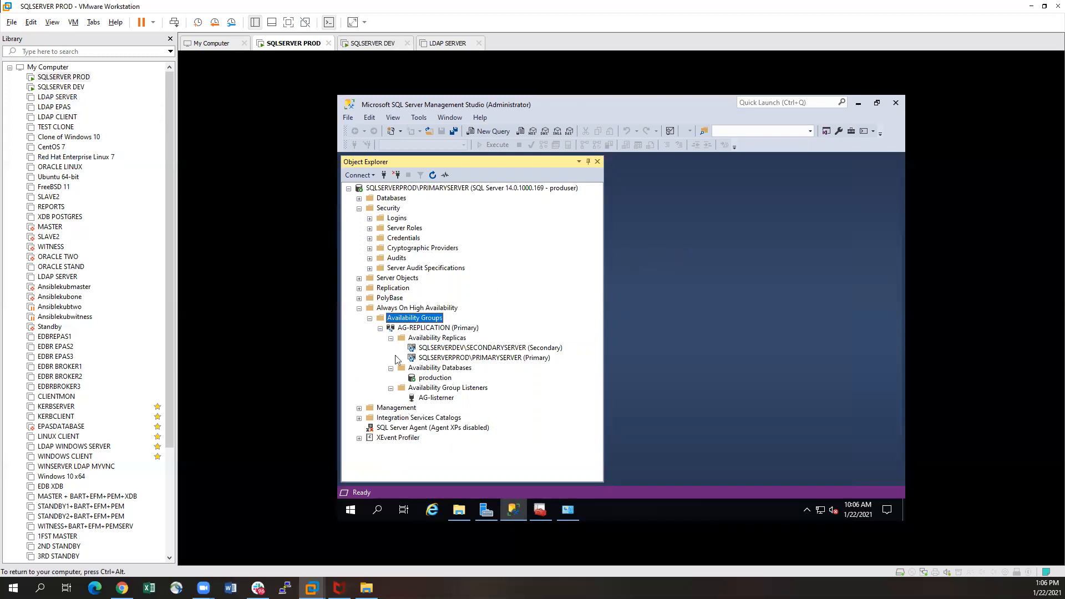
{"action": "left_click", "coordinate": [367, 175]}
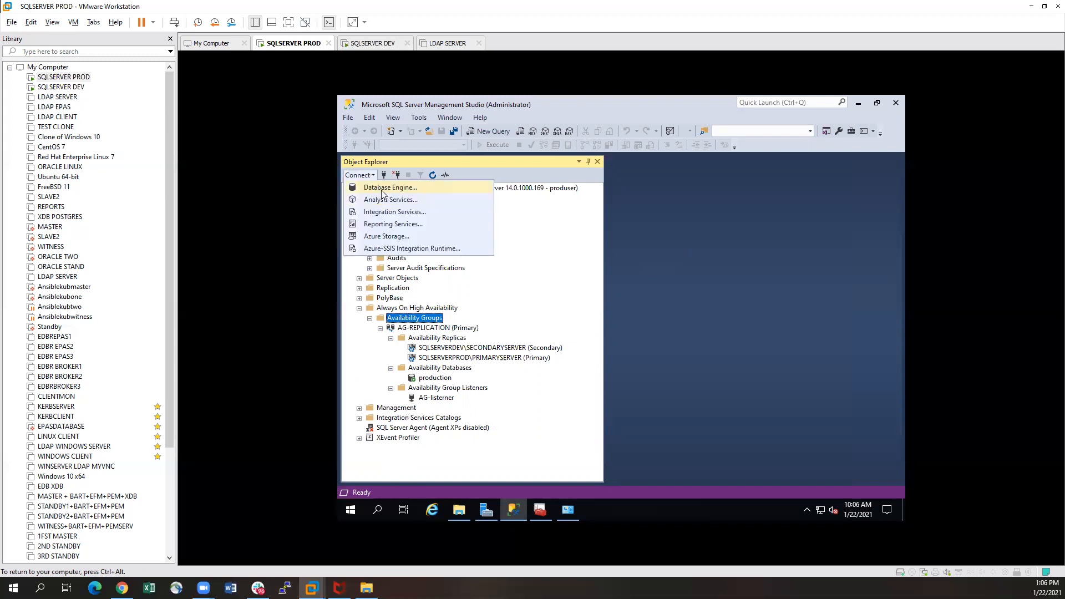
{"action": "left_click", "coordinate": [383, 189]}
{"action": "left_click", "coordinate": [648, 234]}
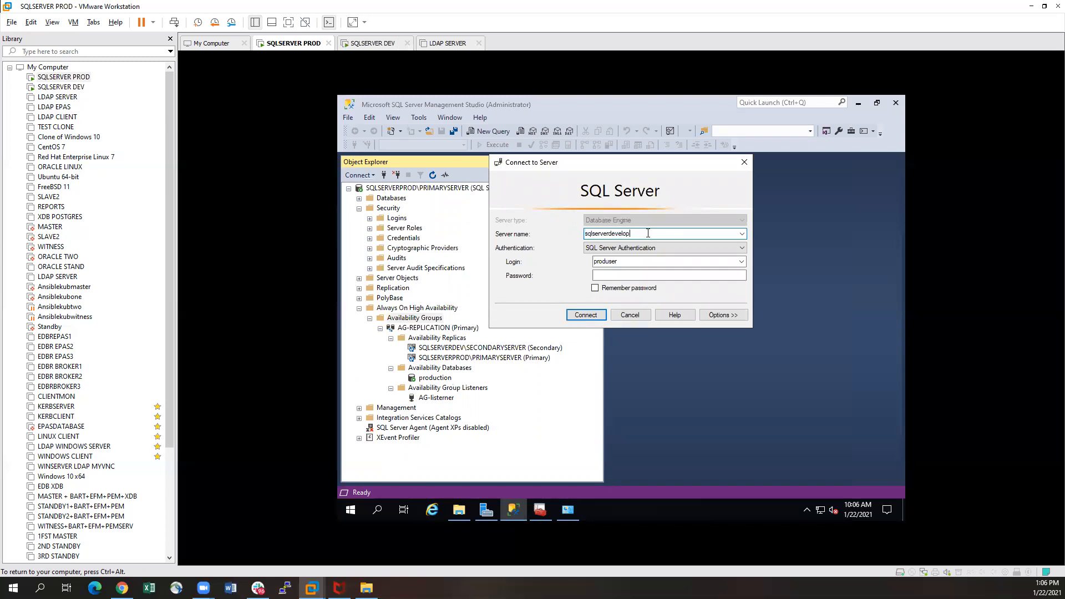
{"action": "left_click_drag", "start_coordinate": [613, 233], "coordinate": [630, 233]}
{"action": "left_click", "coordinate": [610, 275]}
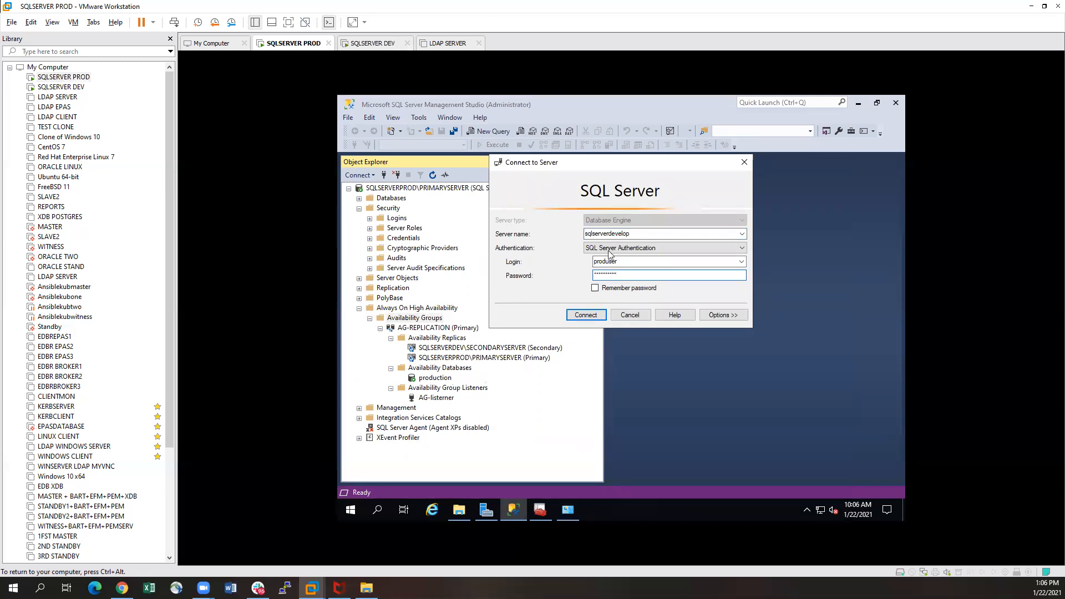
{"action": "left_click", "coordinate": [602, 319]}
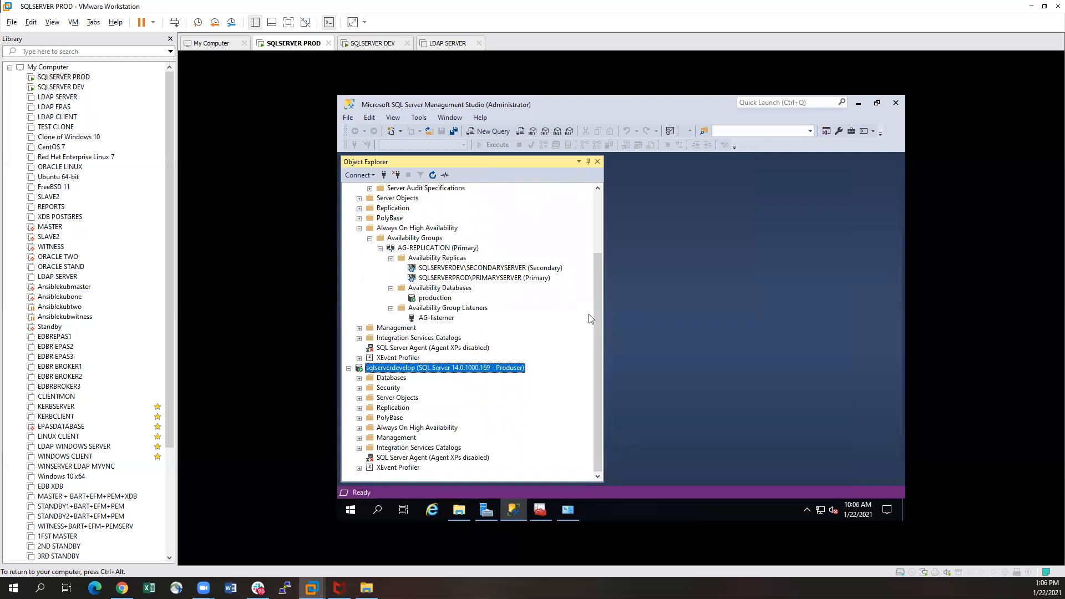
Expand Always On High Availability on sqlserverdevelop down to the contents of AG-REPLICATION and compare them with the primary server's tree.
{"action": "left_click_drag", "start_coordinate": [599, 347], "coordinate": [599, 255]}
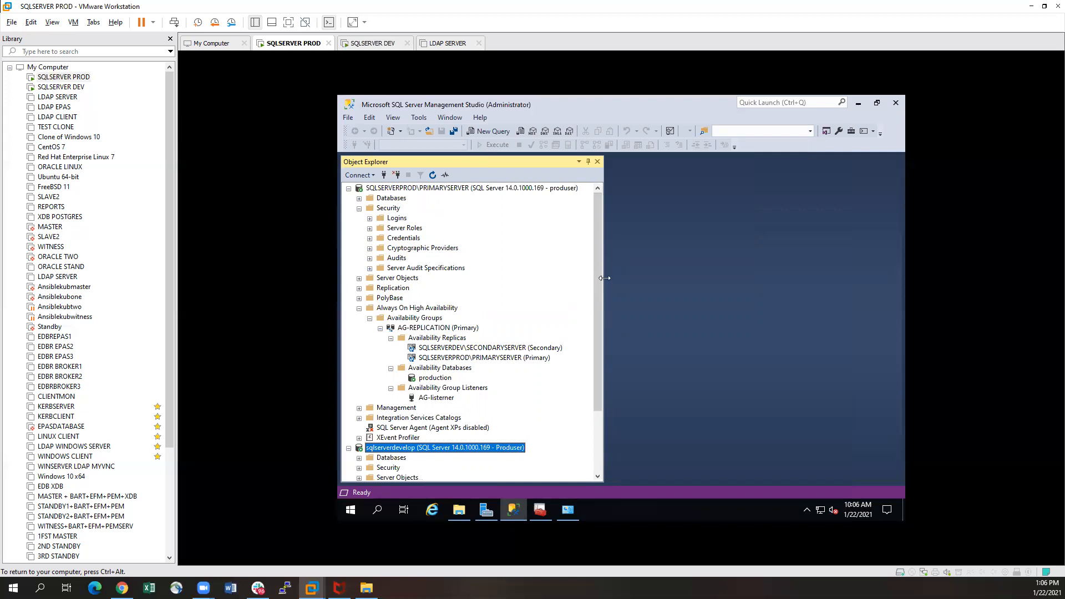
{"action": "scroll", "coordinate": [598, 294], "scroll_direction": "down", "scroll_amount": 3}
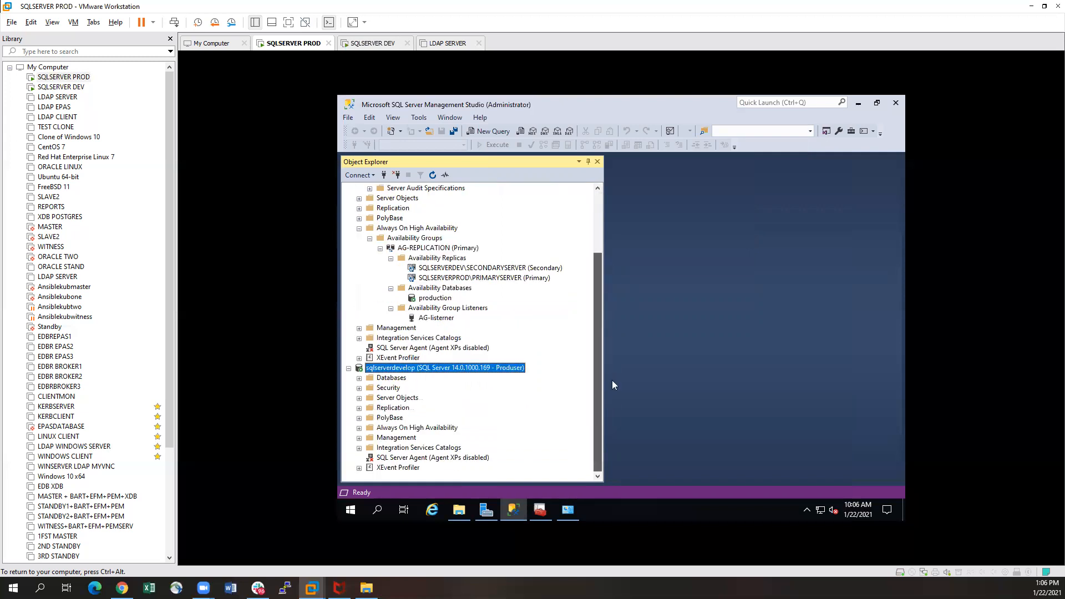
{"action": "left_click", "coordinate": [359, 428]}
{"action": "left_click", "coordinate": [369, 439]}
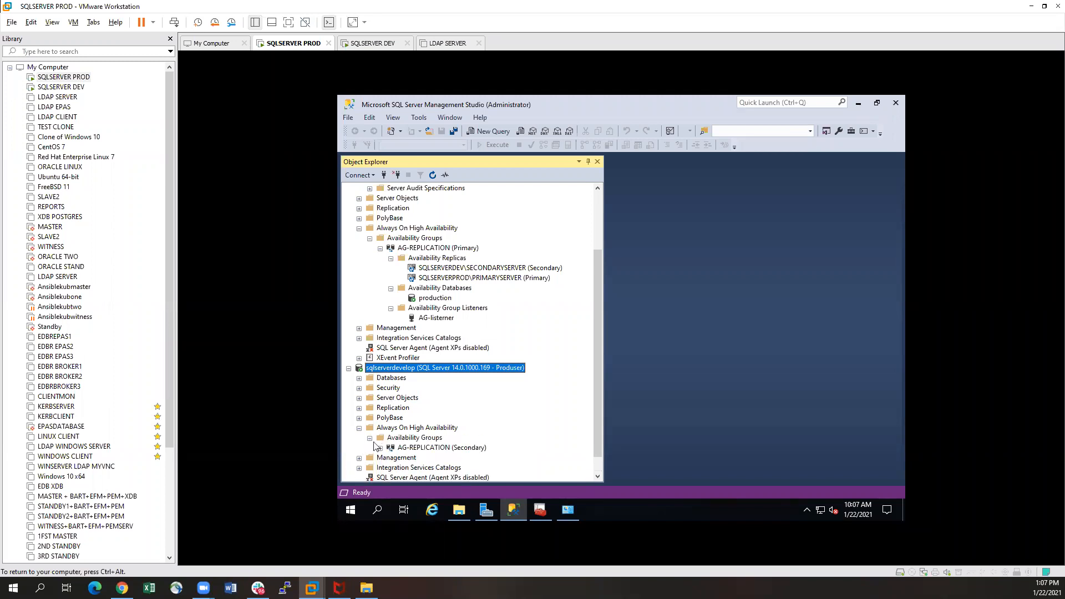
{"action": "left_click", "coordinate": [380, 449]}
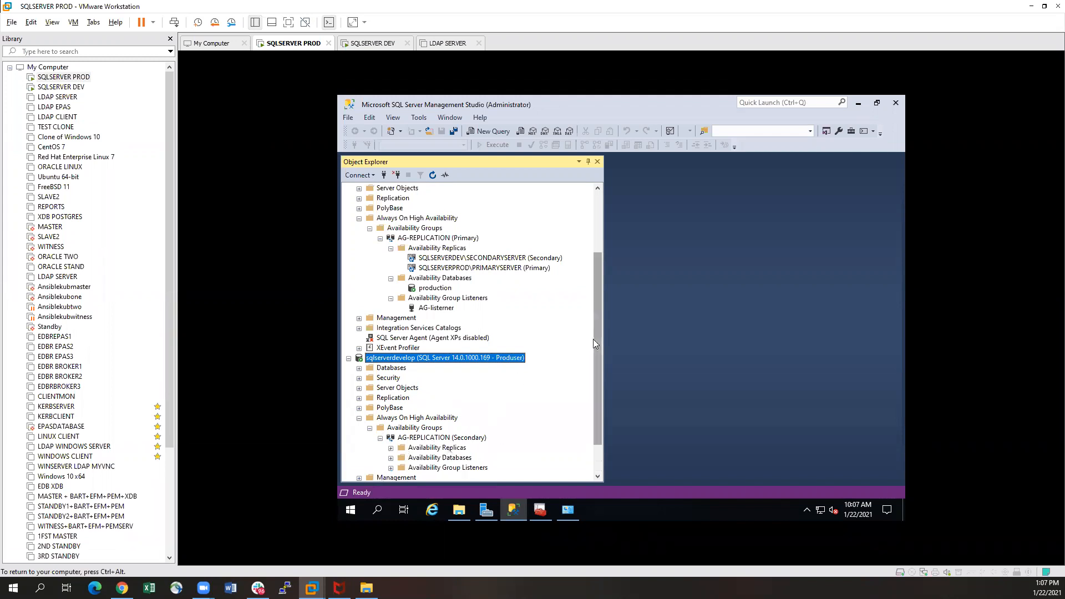
{"action": "scroll", "coordinate": [594, 338], "scroll_direction": "up", "scroll_amount": 3}
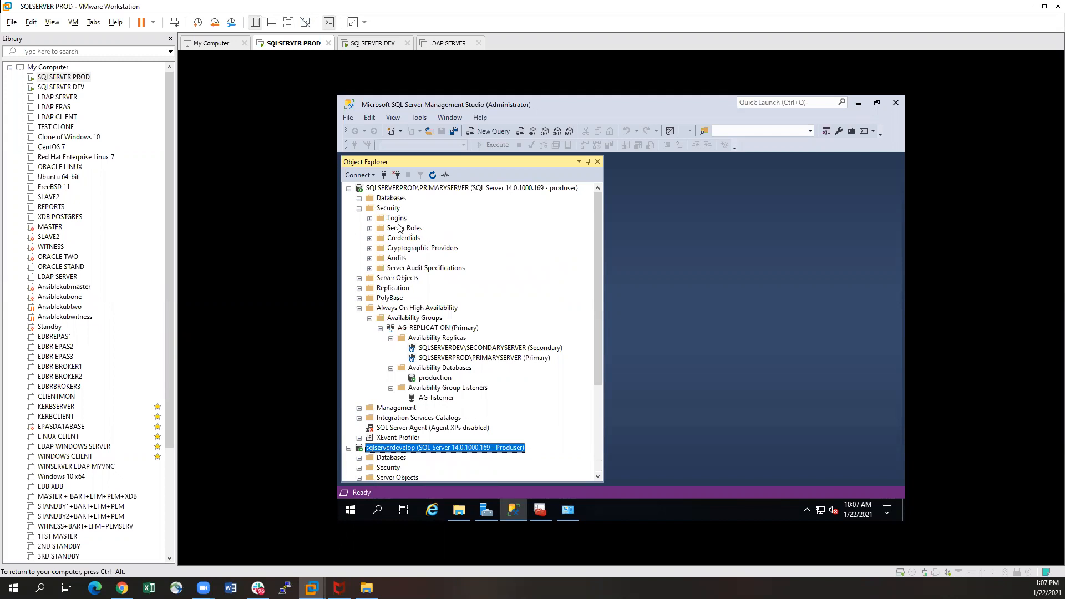
{"action": "scroll", "coordinate": [554, 330], "scroll_direction": "down", "scroll_amount": 4}
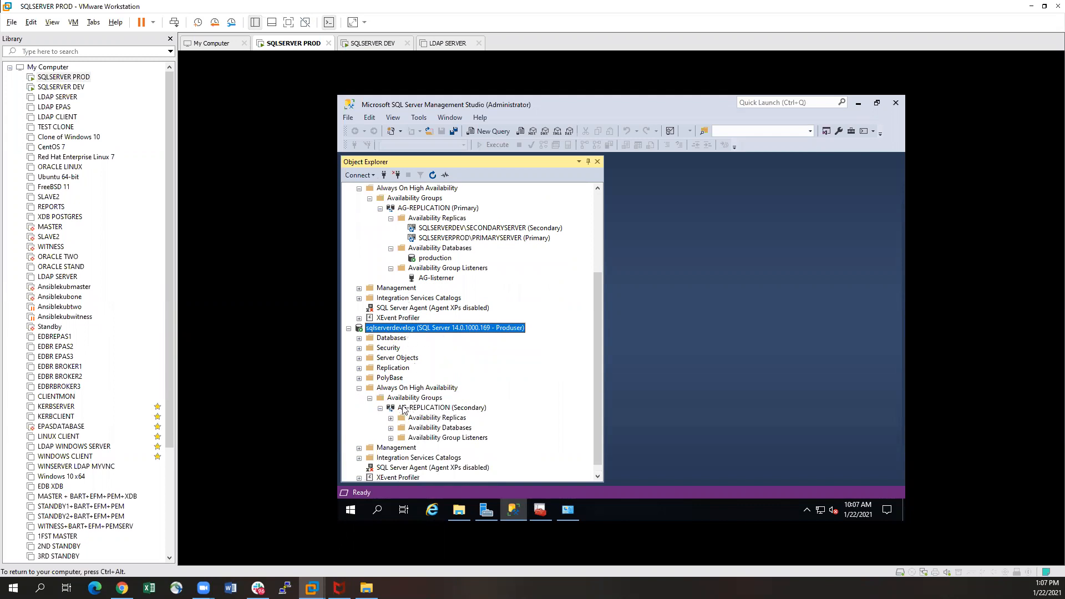
Show the dashboard of AG-REPLICATION on sqlserverdevelop, examine the replica and database synchronization details, and close the dashboard.
{"action": "left_click", "coordinate": [431, 410]}
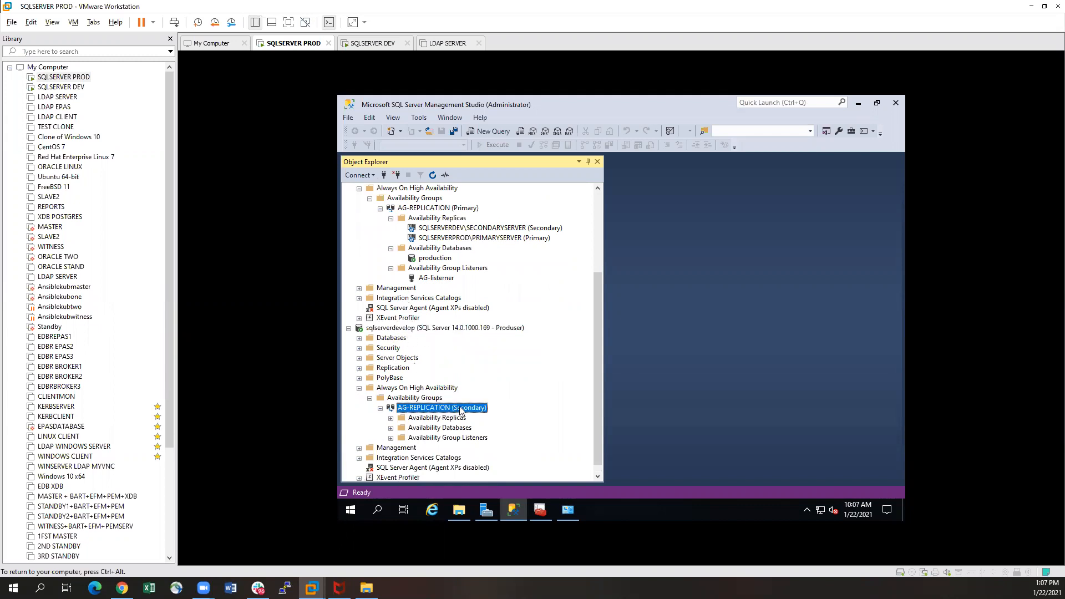
{"action": "right_click", "coordinate": [418, 411]}
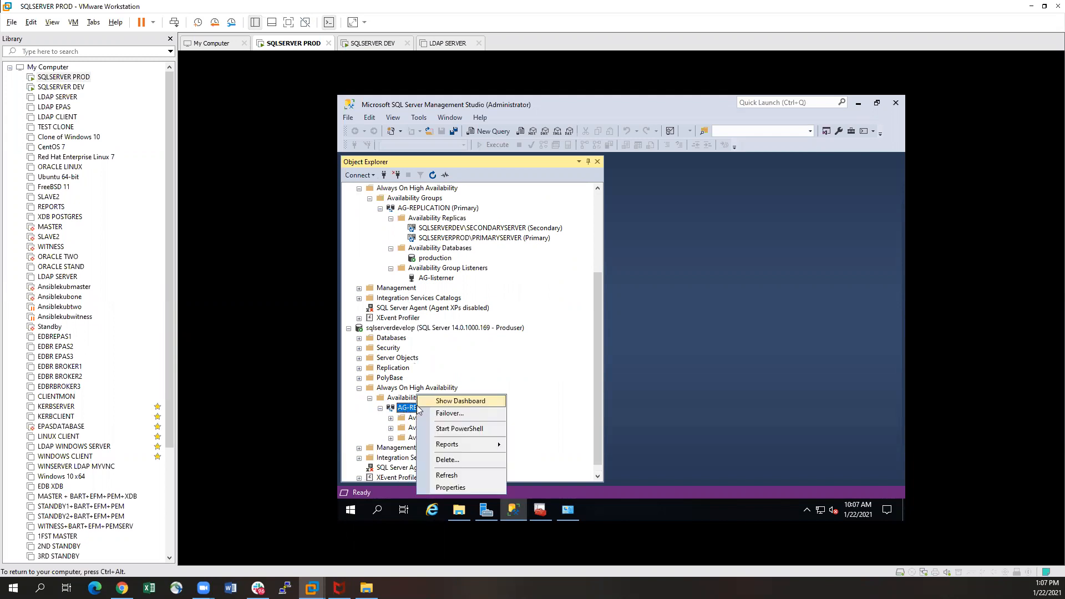
{"action": "left_click", "coordinate": [453, 401]}
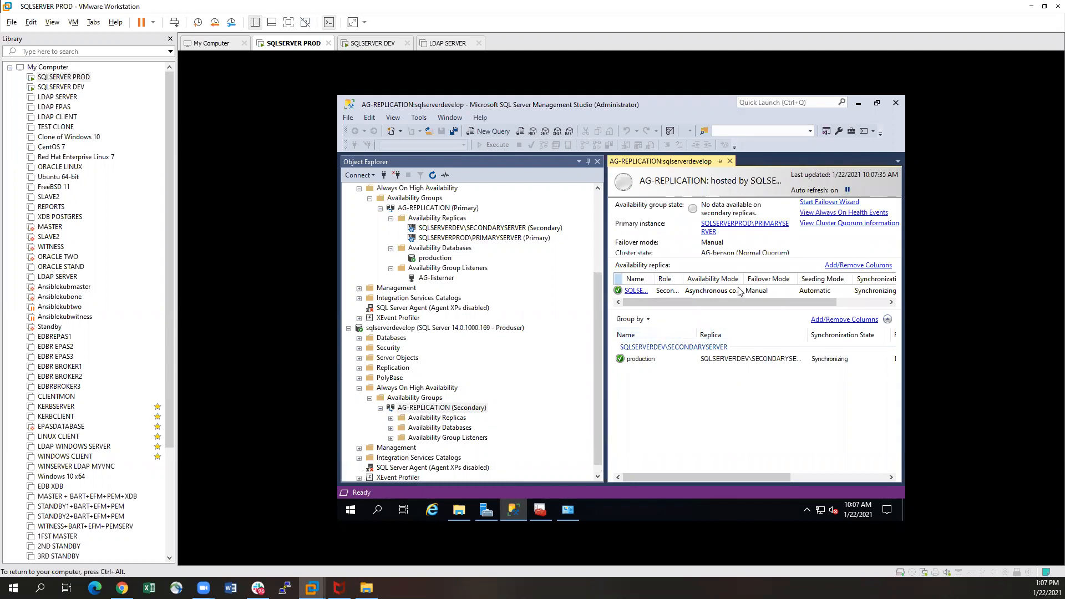
{"action": "left_click_drag", "start_coordinate": [735, 300], "coordinate": [690, 300]}
{"action": "left_click_drag", "start_coordinate": [707, 475], "coordinate": [680, 469]}
{"action": "left_click_drag", "start_coordinate": [724, 299], "coordinate": [627, 299]}
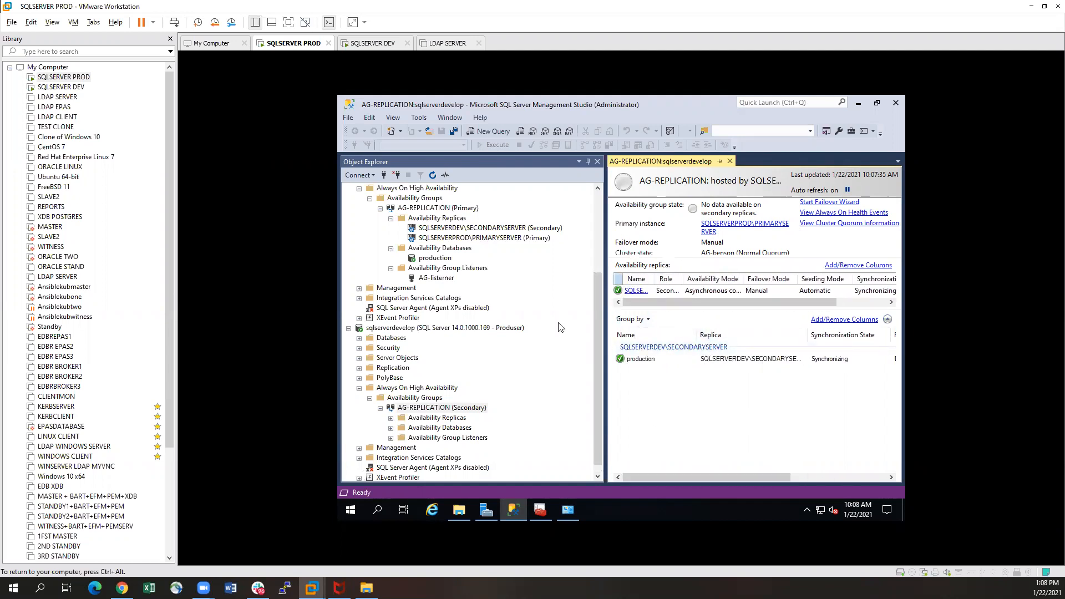
{"action": "left_click", "coordinate": [405, 399]}
{"action": "right_click", "coordinate": [406, 400]}
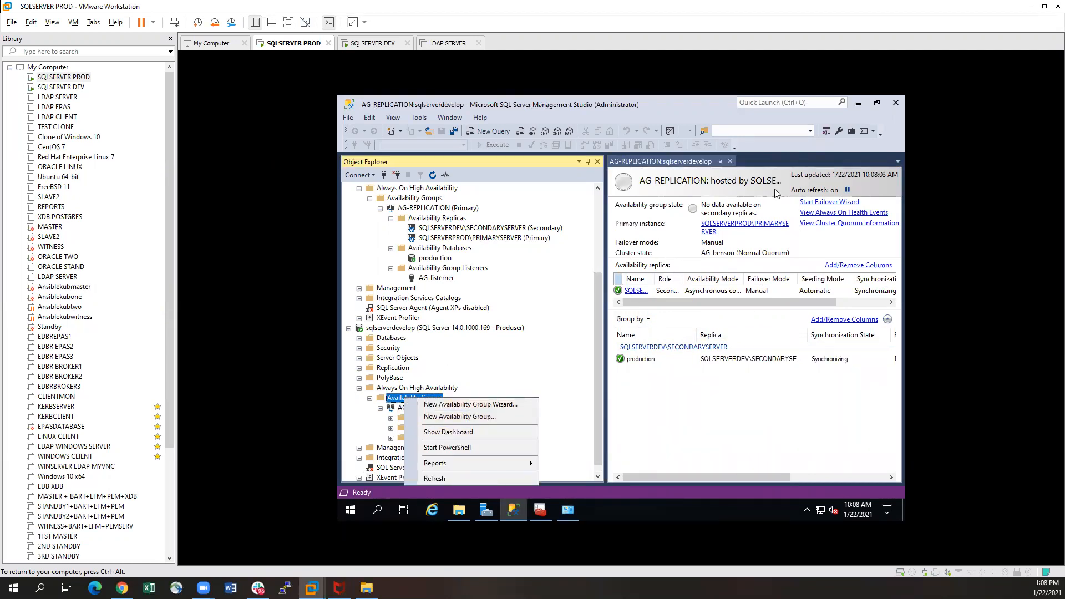
{"action": "left_click", "coordinate": [730, 161]}
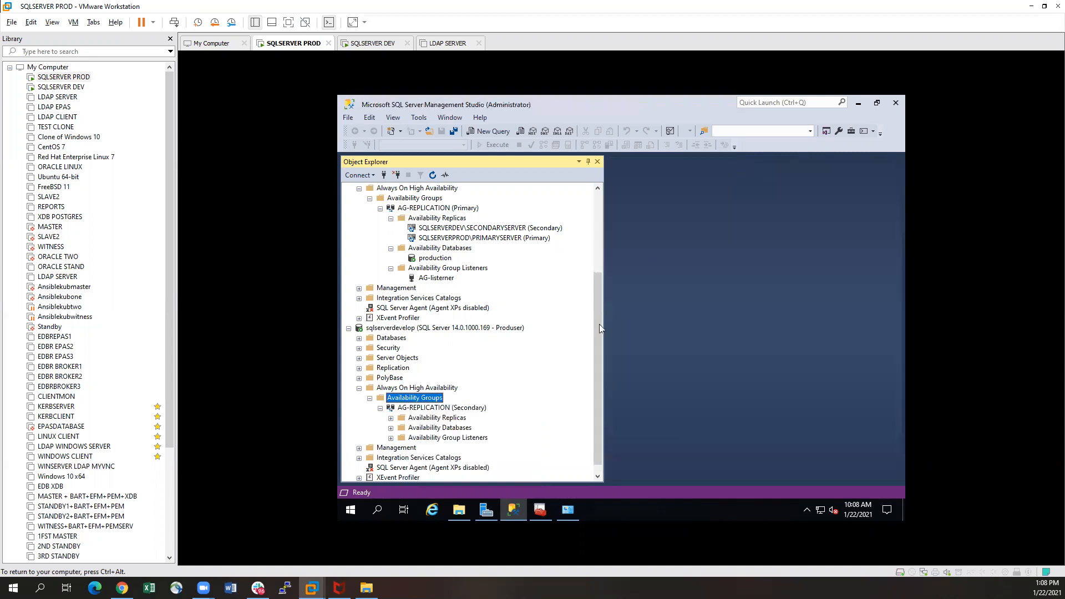
Show the dashboard for the Availability Groups folder of sqlserverdevelop and compare it with Management Studio on the SQLSERVER DEV machine.
{"action": "right_click", "coordinate": [412, 401]}
{"action": "left_click", "coordinate": [457, 435]}
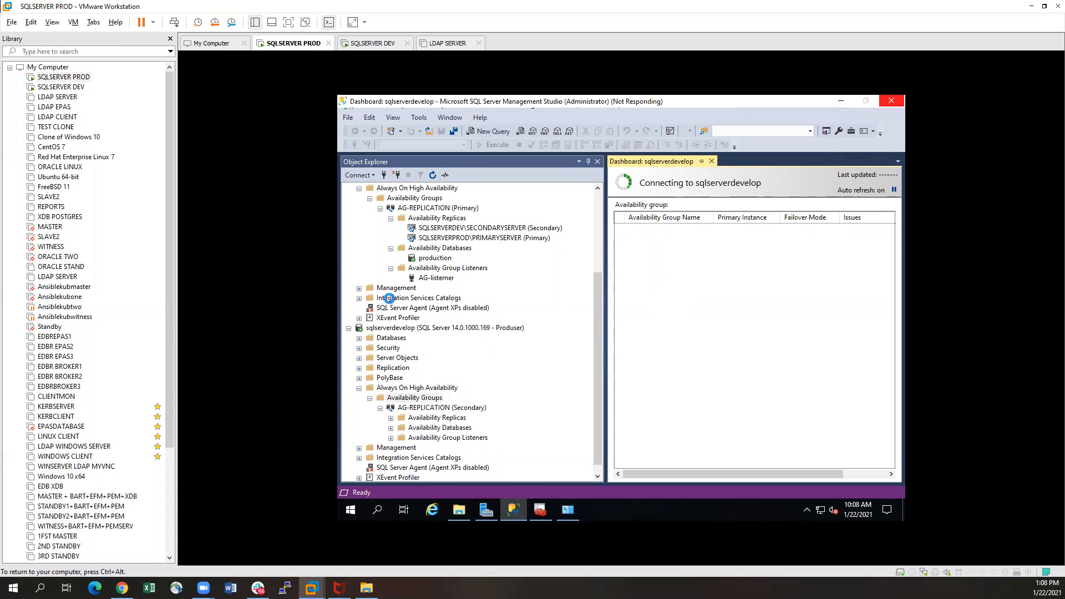
{"action": "key", "text": "ctrl+alt"}
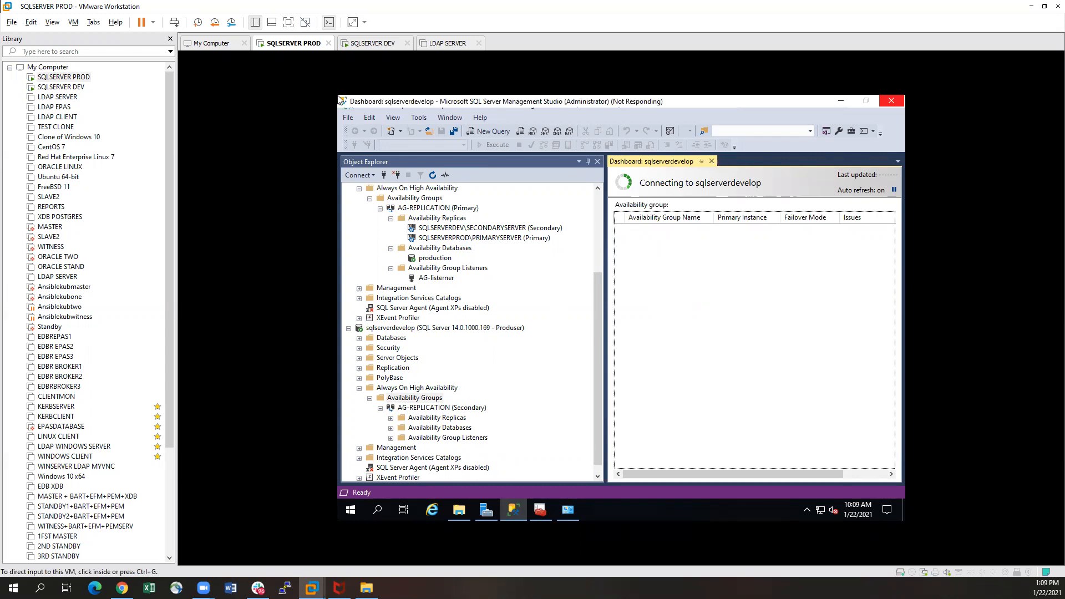
{"action": "left_click", "coordinate": [794, 146]}
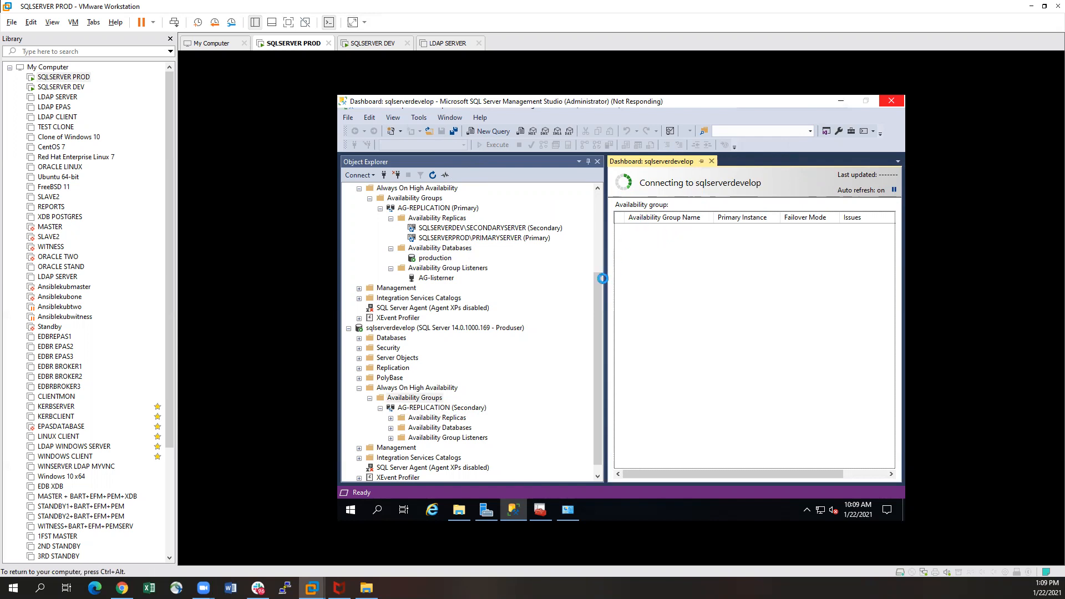
{"action": "left_click", "coordinate": [69, 87]}
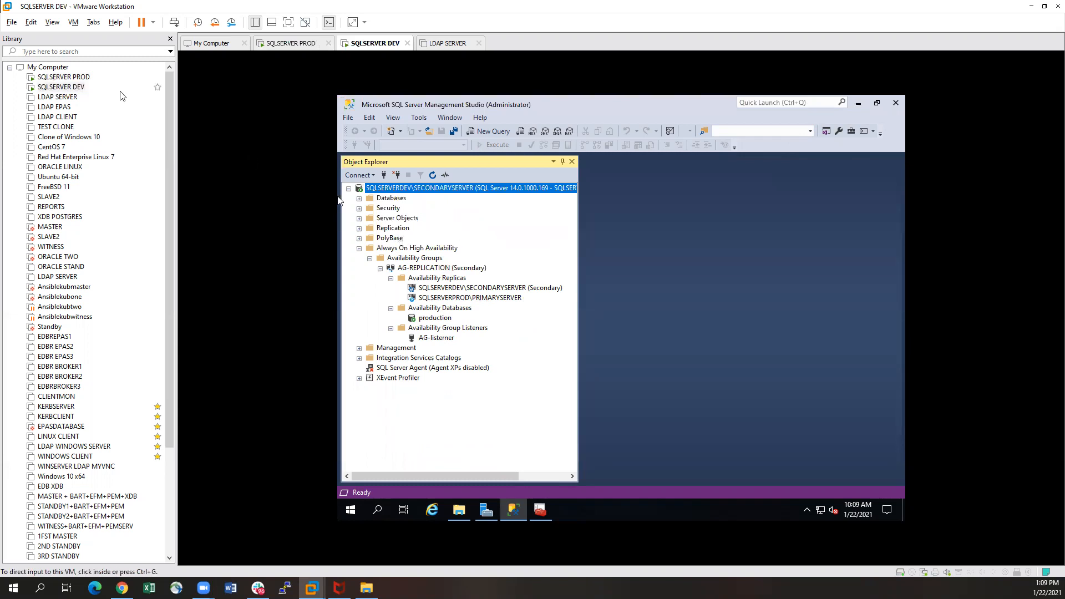
{"action": "left_click", "coordinate": [66, 78]}
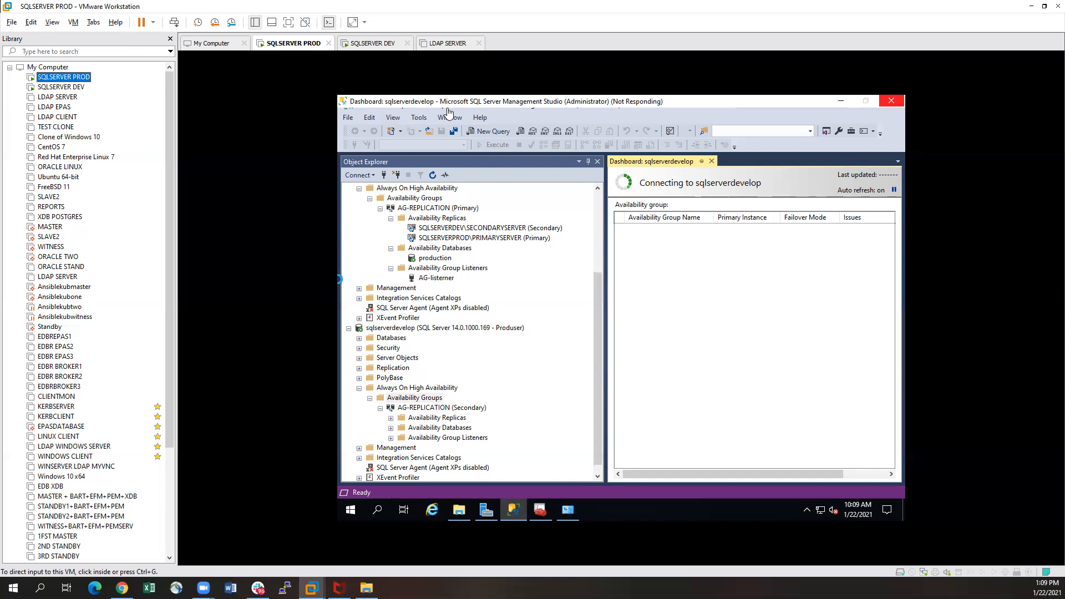
On the SQLSERVER DEV machine, start a new database engine connection with the server name sqlserverproduction.
{"action": "left_click", "coordinate": [65, 92]}
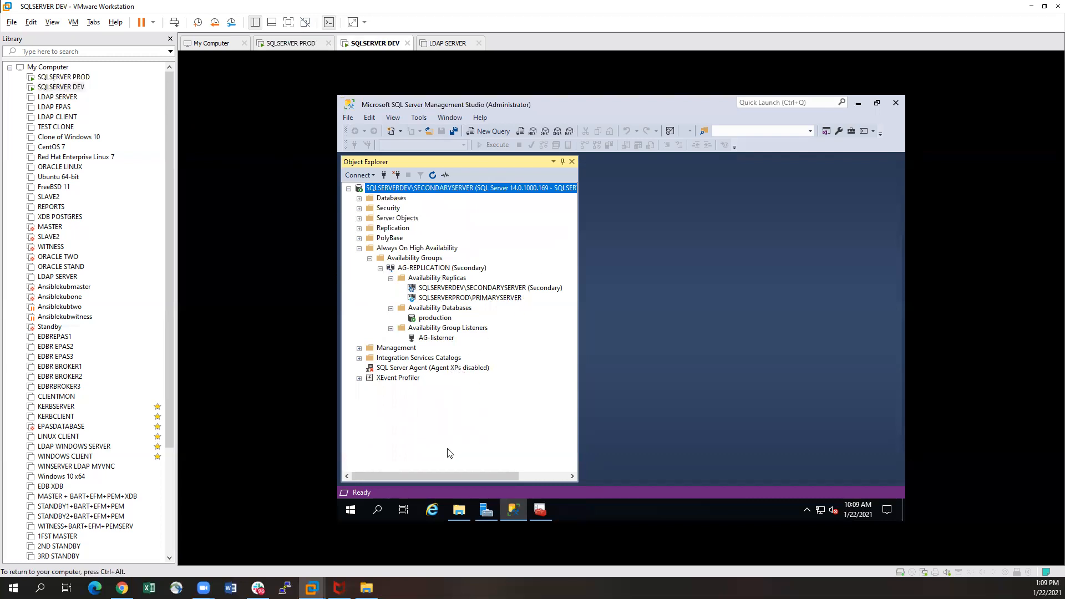
{"action": "left_click_drag", "start_coordinate": [458, 477], "coordinate": [409, 467]}
{"action": "left_click", "coordinate": [374, 176]}
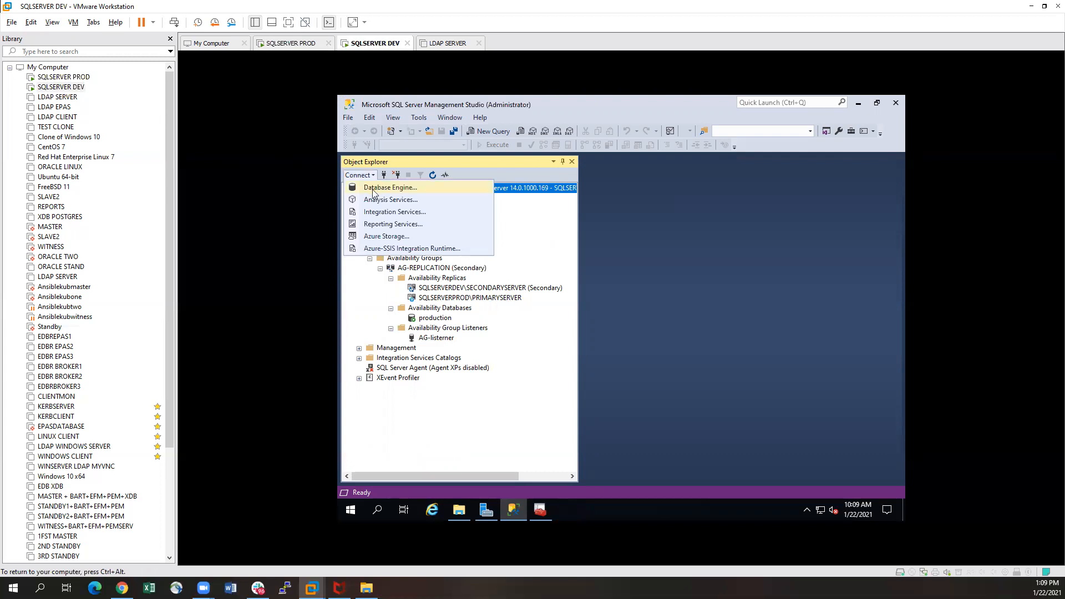
{"action": "left_click", "coordinate": [375, 188]}
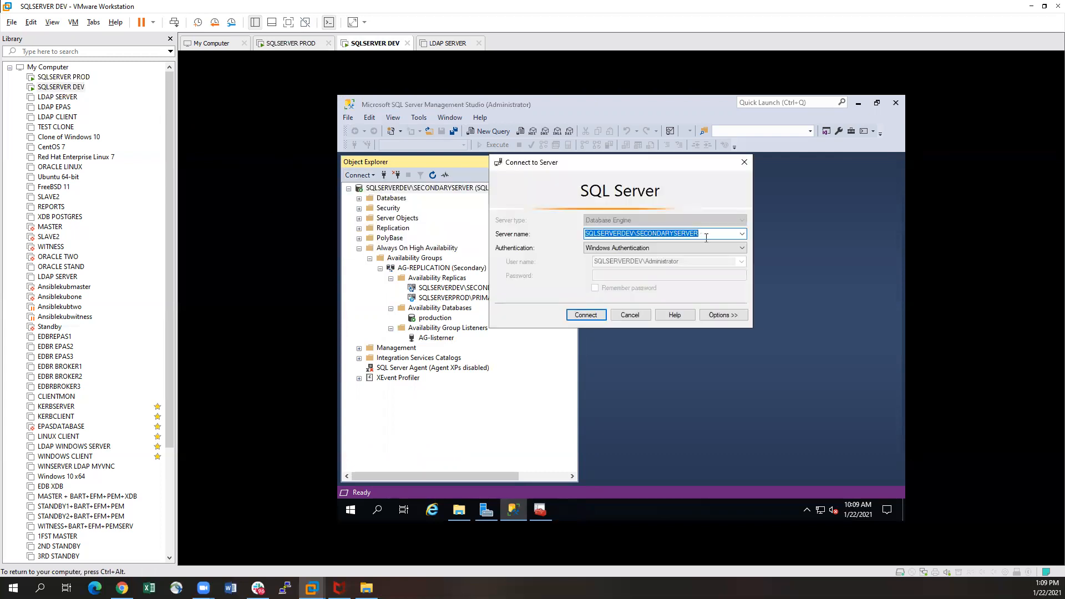
{"action": "left_click", "coordinate": [742, 236]}
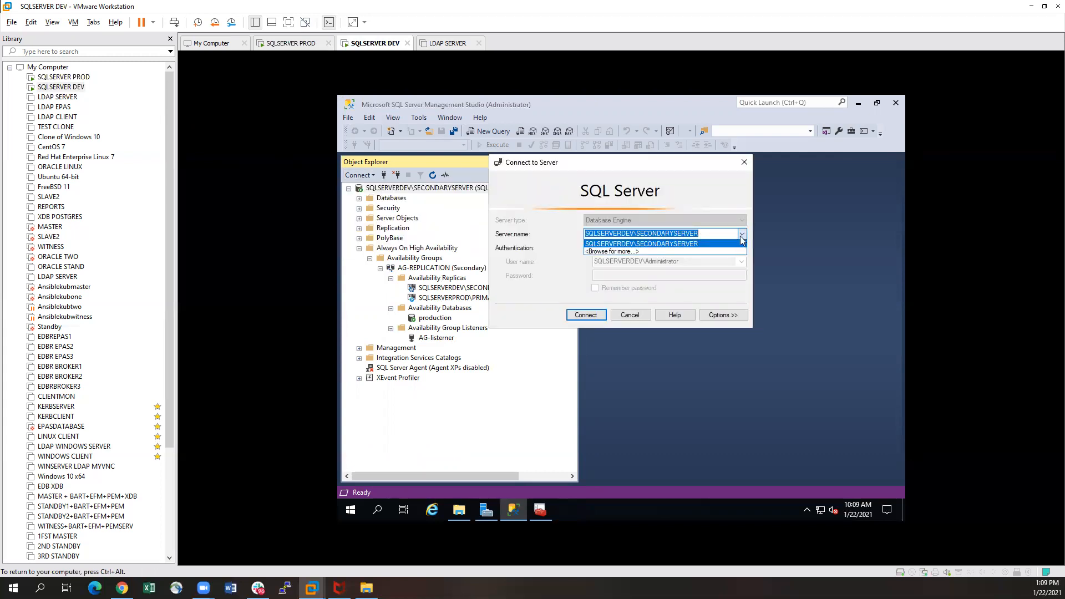
{"action": "left_click", "coordinate": [741, 240]}
{"action": "type", "text": "s"}
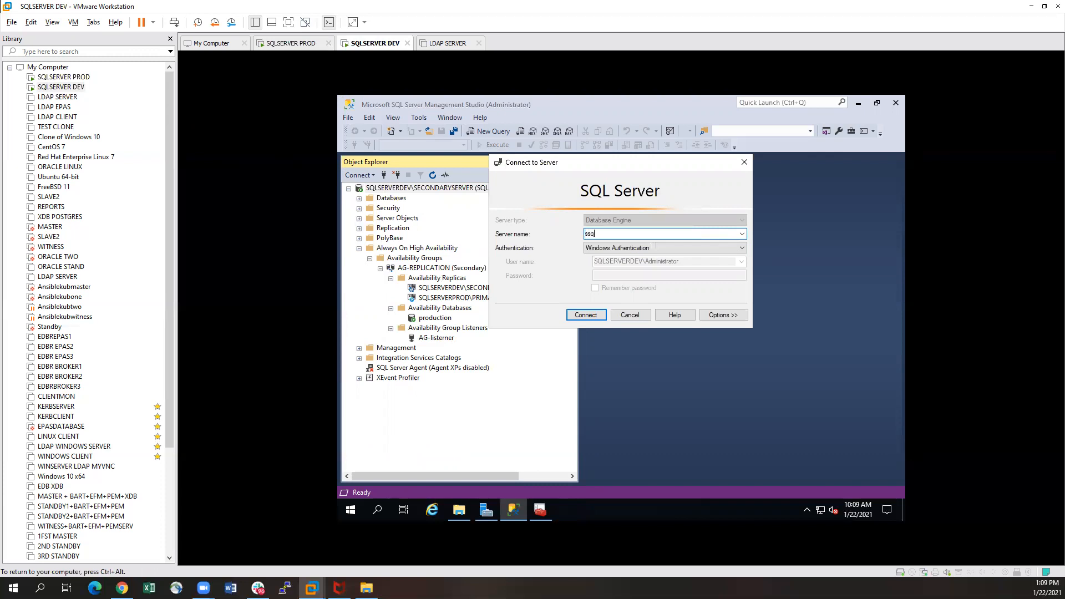
{"action": "type", "text": "q"}
{"action": "type", "text": "lserverproduction"}
Connect to sqlserverproduction using SQL Server Authentication with the login produser and its password.
{"action": "left_click", "coordinate": [656, 249]}
{"action": "left_click", "coordinate": [623, 260]}
{"action": "left_click", "coordinate": [623, 263]}
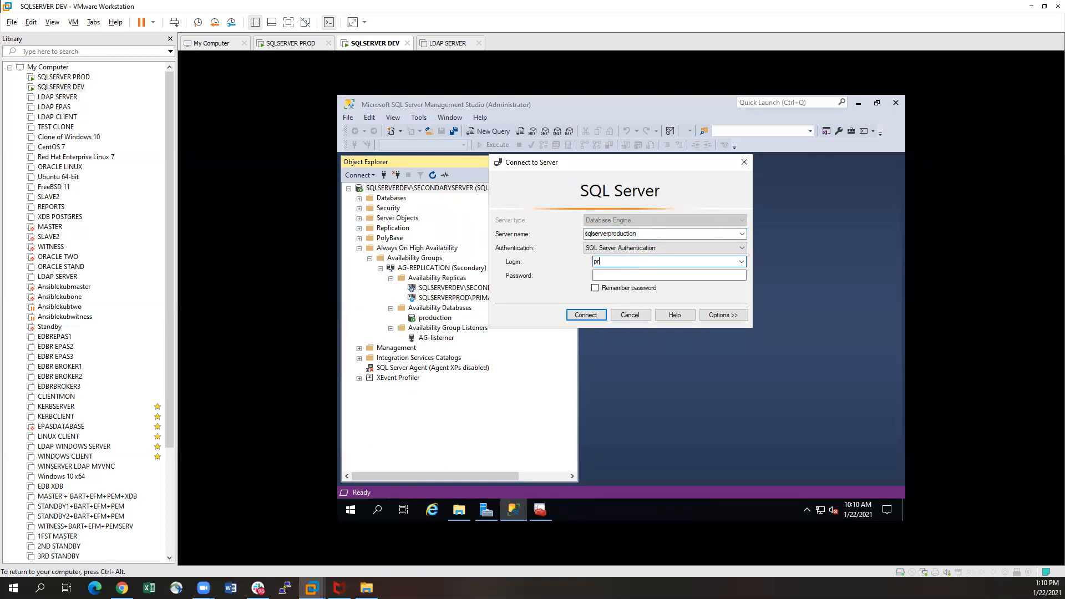
{"action": "key", "text": "Tab"}
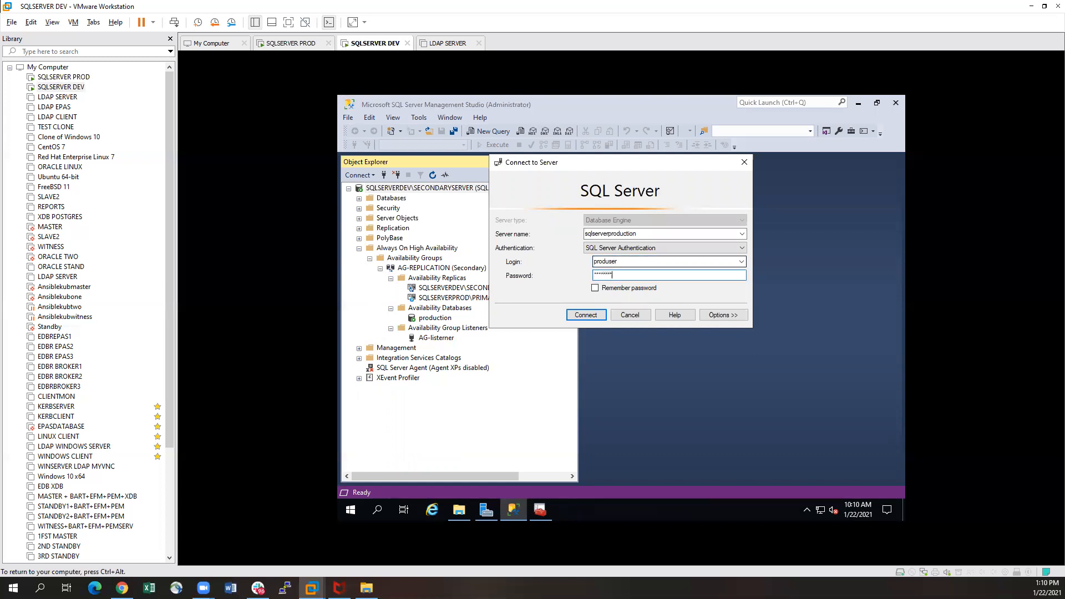
{"action": "left_click", "coordinate": [586, 315]}
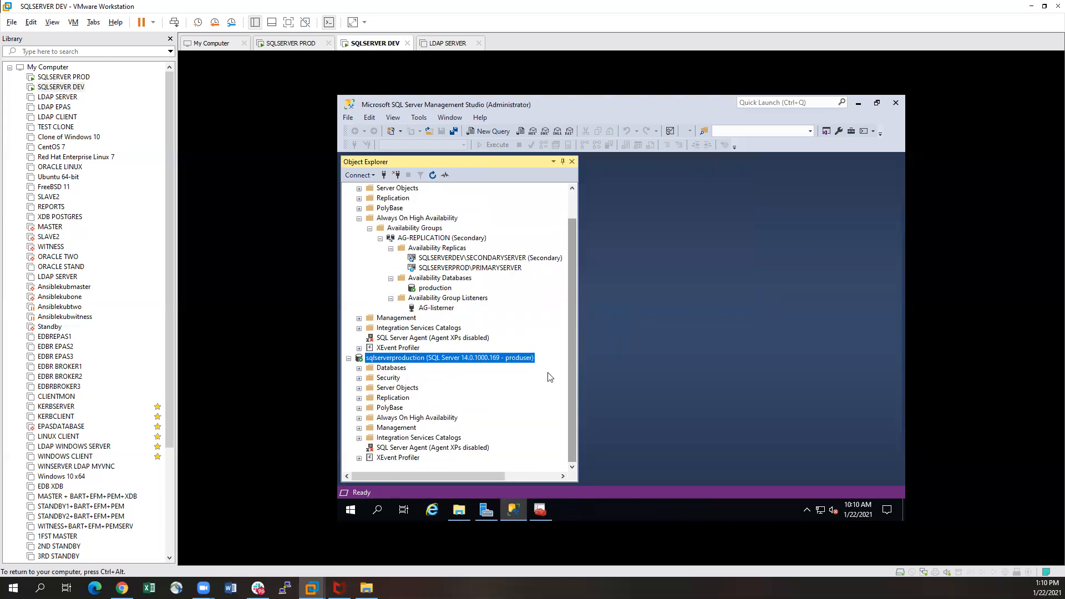
Expand Always On High Availability and Availability Groups under sqlserverproduction, and recheck the dashboard on the SQLSERVER PROD machine.
{"action": "left_click", "coordinate": [359, 419]}
{"action": "left_click", "coordinate": [370, 428]}
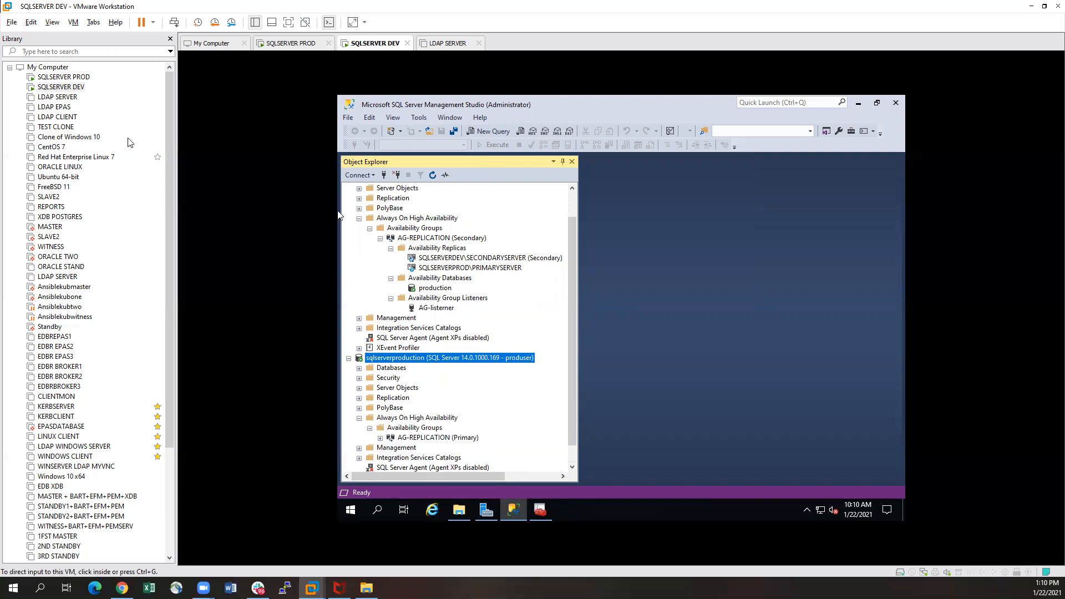
{"action": "left_click", "coordinate": [70, 78]}
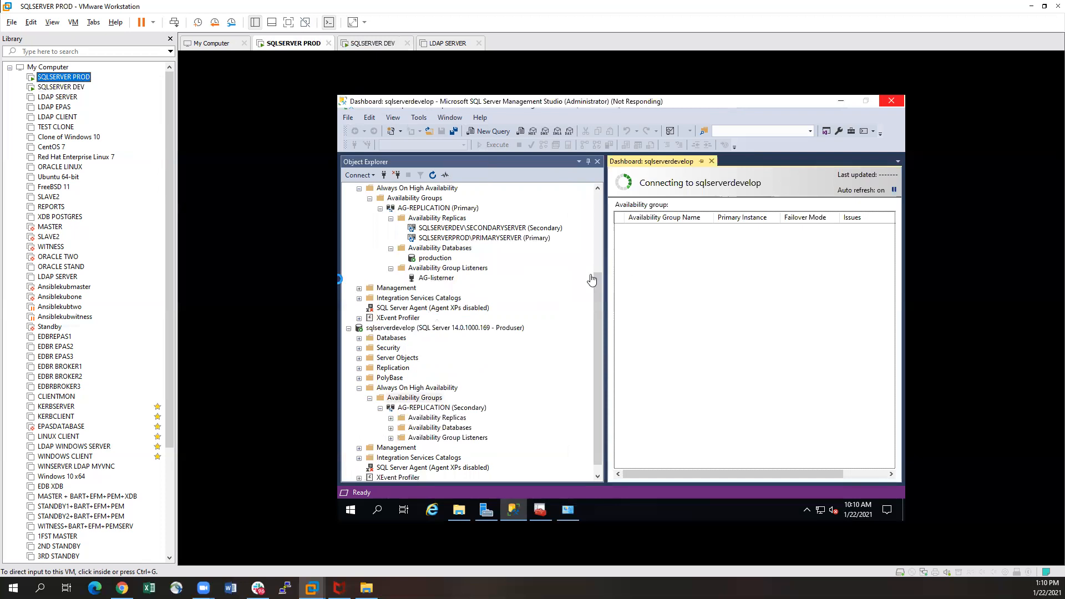
{"action": "left_click", "coordinate": [62, 87]}
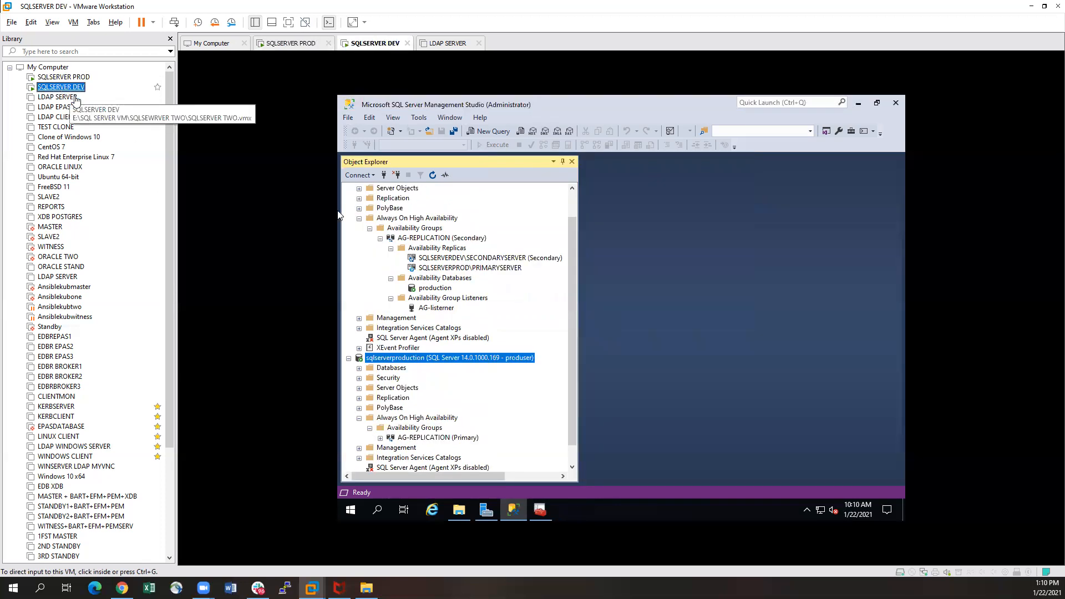
{"action": "scroll", "coordinate": [571, 307], "scroll_direction": "down", "scroll_amount": 1}
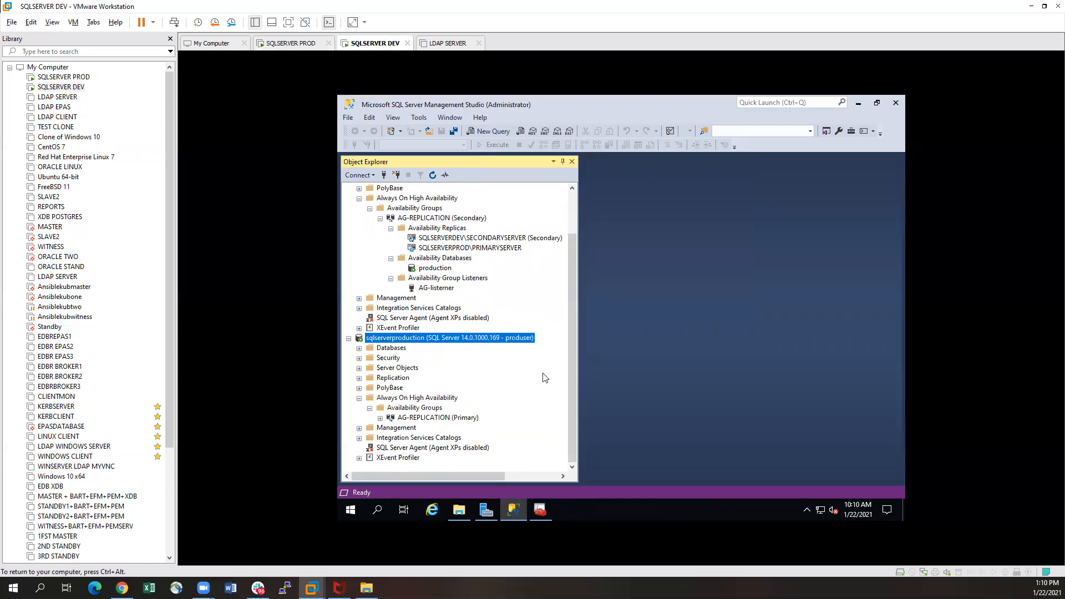
Expand the databases of sqlserverproduction and examine the tables of the production database.
{"action": "left_click", "coordinate": [359, 349]}
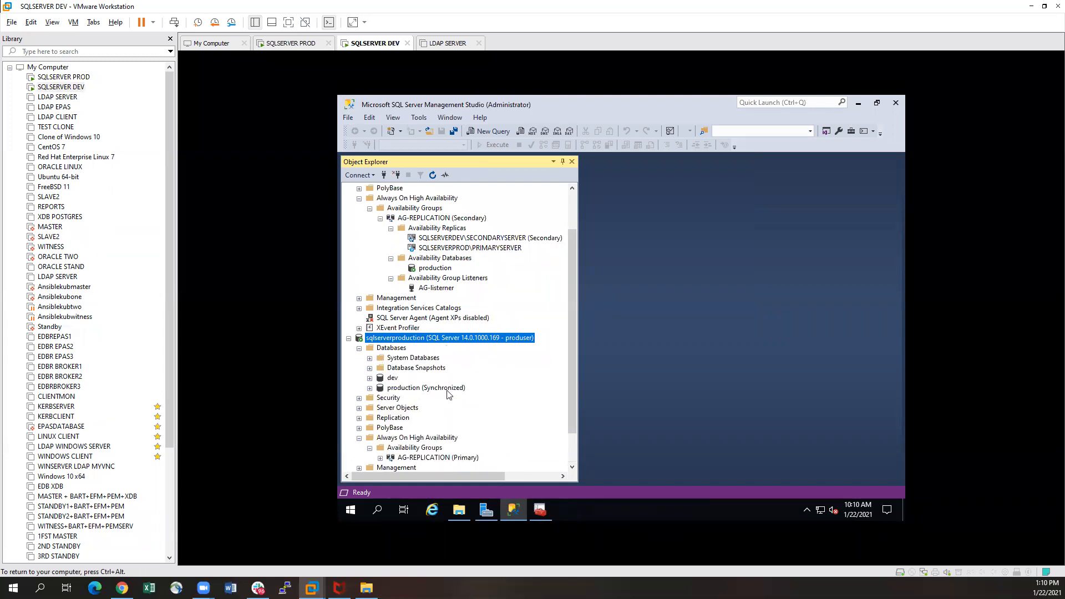
{"action": "left_click", "coordinate": [405, 389]}
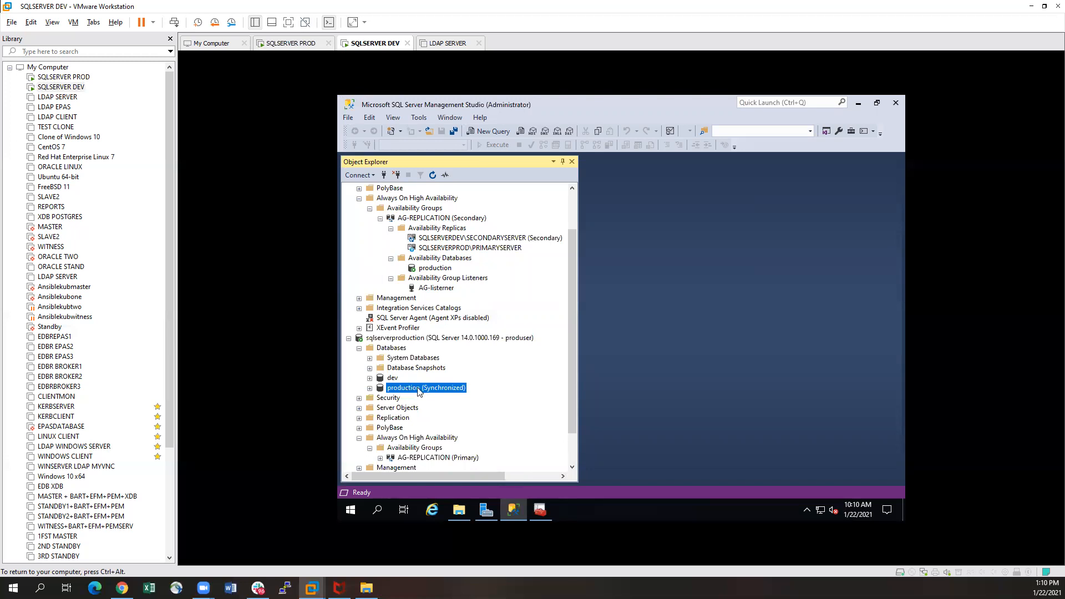
{"action": "left_click", "coordinate": [369, 388]}
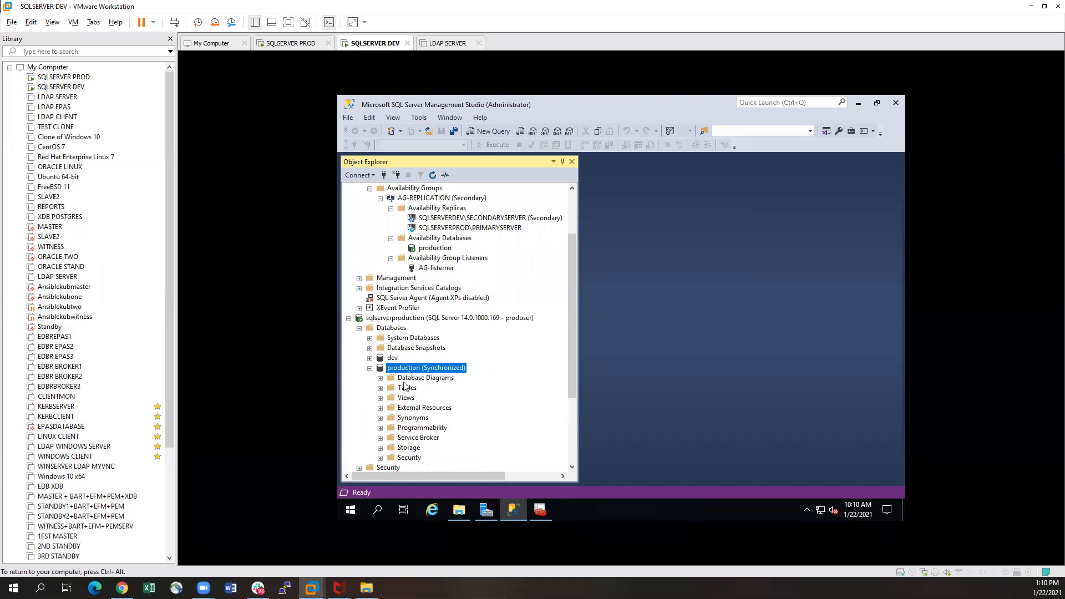
{"action": "left_click", "coordinate": [380, 387]}
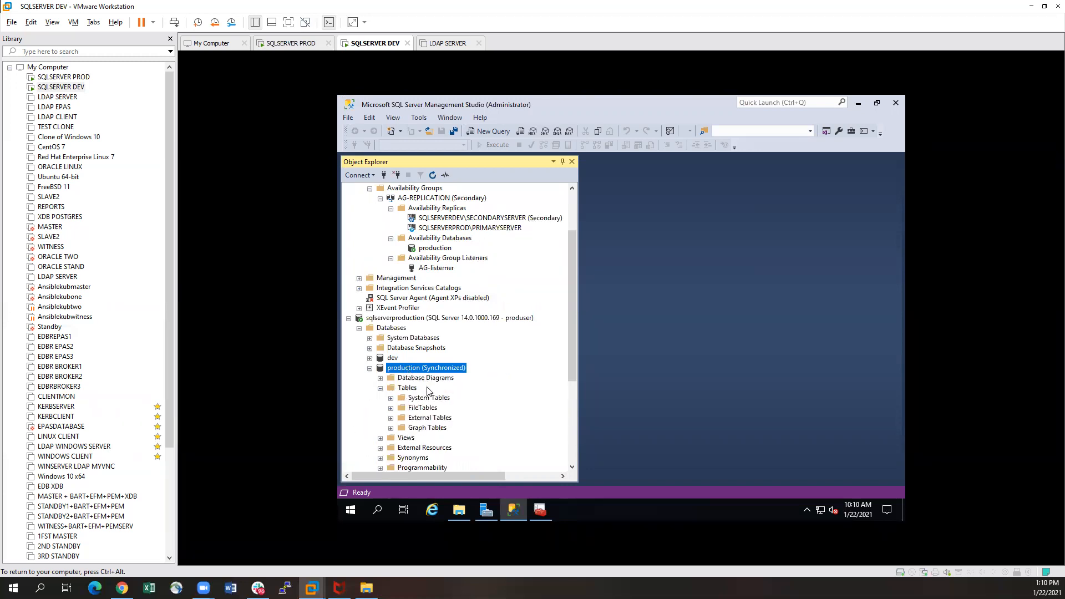
{"action": "scroll", "coordinate": [422, 390], "scroll_direction": "down", "scroll_amount": 2}
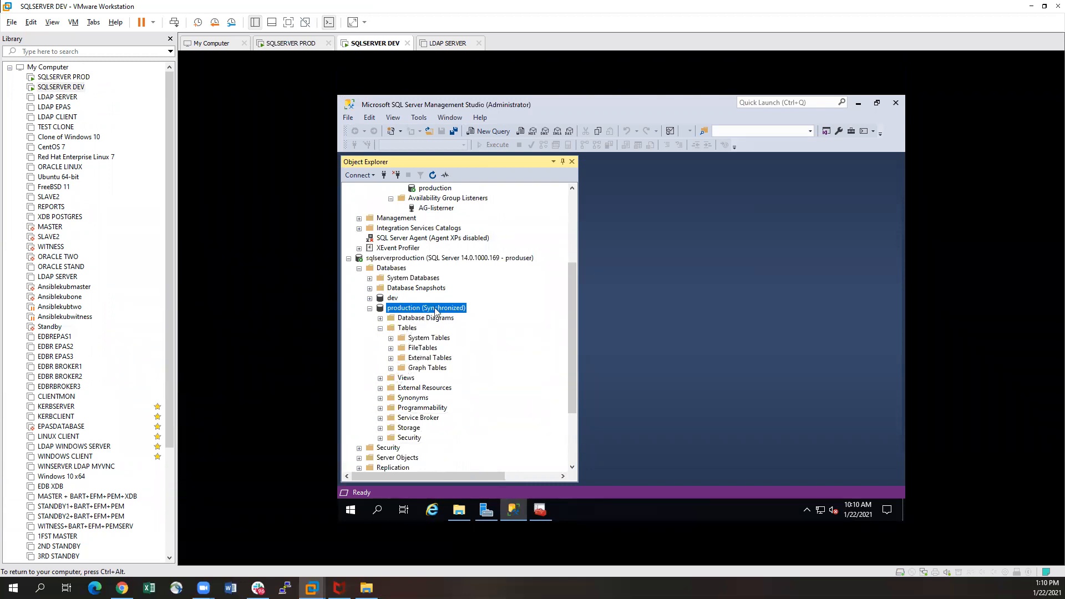
Open a new query window against the production database on sqlserverproduction.
{"action": "scroll", "coordinate": [435, 312], "scroll_direction": "up", "scroll_amount": 1}
{"action": "right_click", "coordinate": [406, 338]}
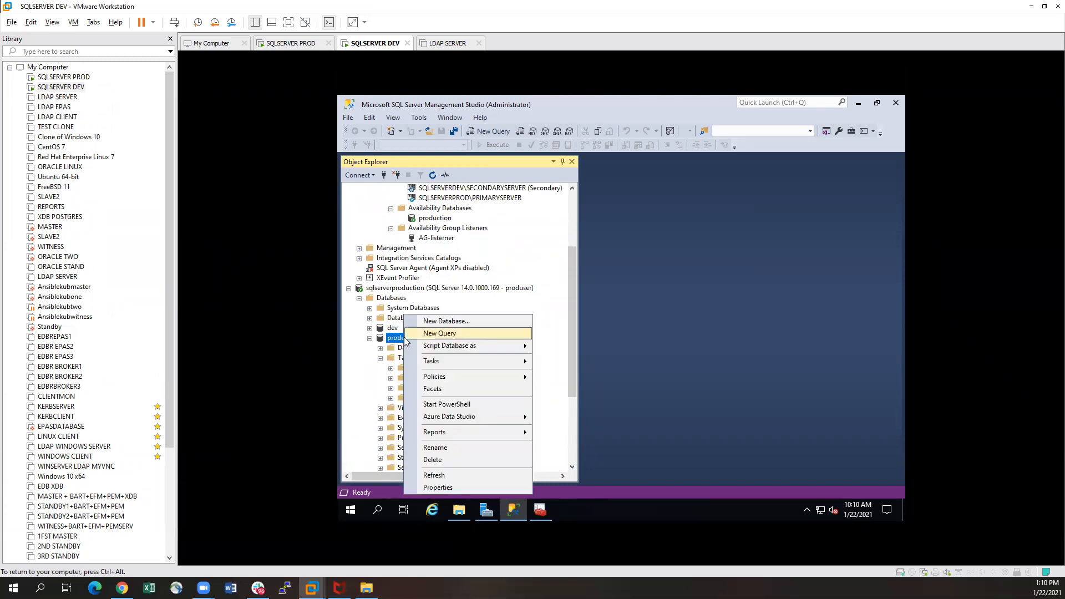
{"action": "left_click", "coordinate": [462, 334]}
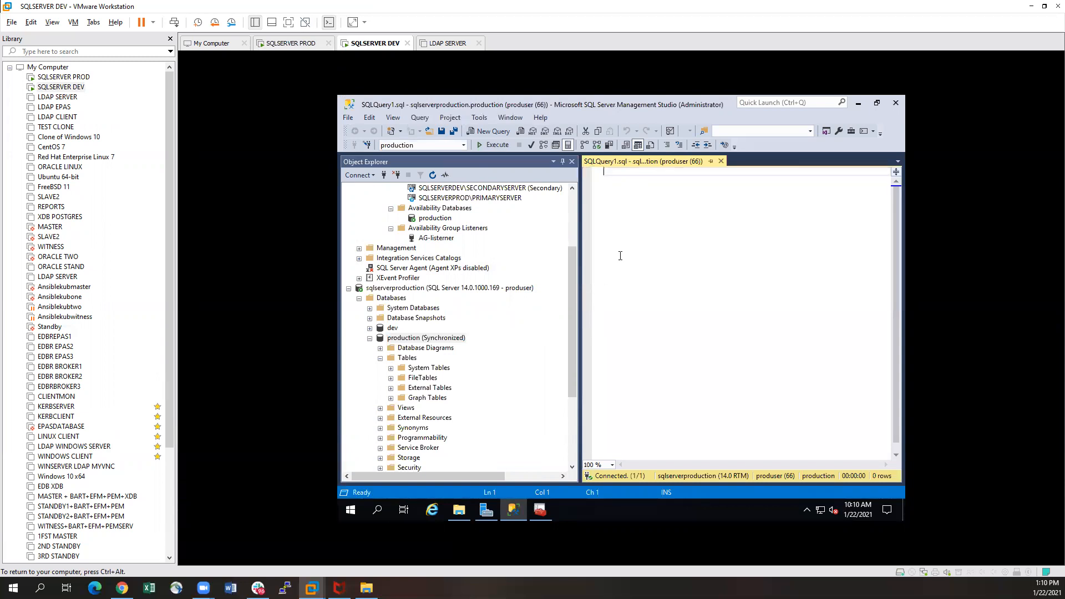
Switch to Internet Explorer, go to google.com and search for "sqlserver create table".
{"action": "left_click", "coordinate": [435, 506]}
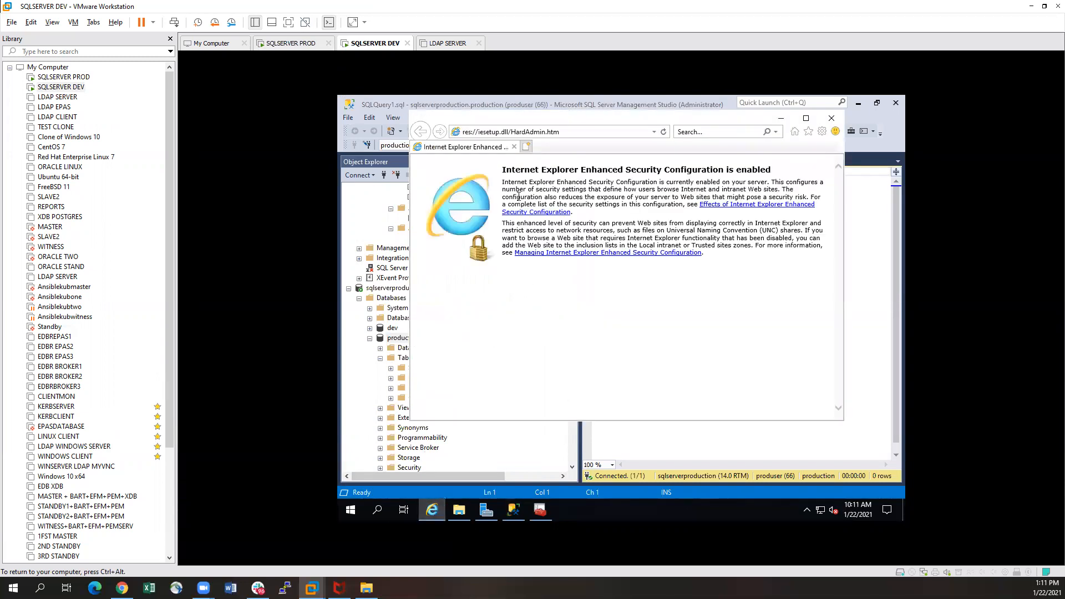
{"action": "left_click", "coordinate": [525, 129]}
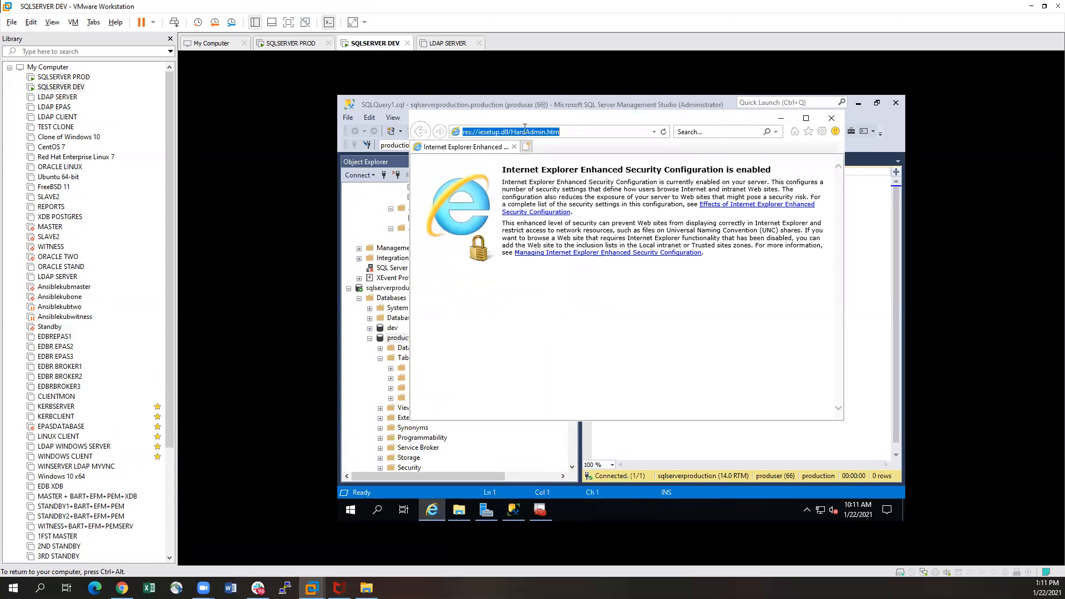
{"action": "type", "text": "google.com/"}
{"action": "key", "text": "Return"}
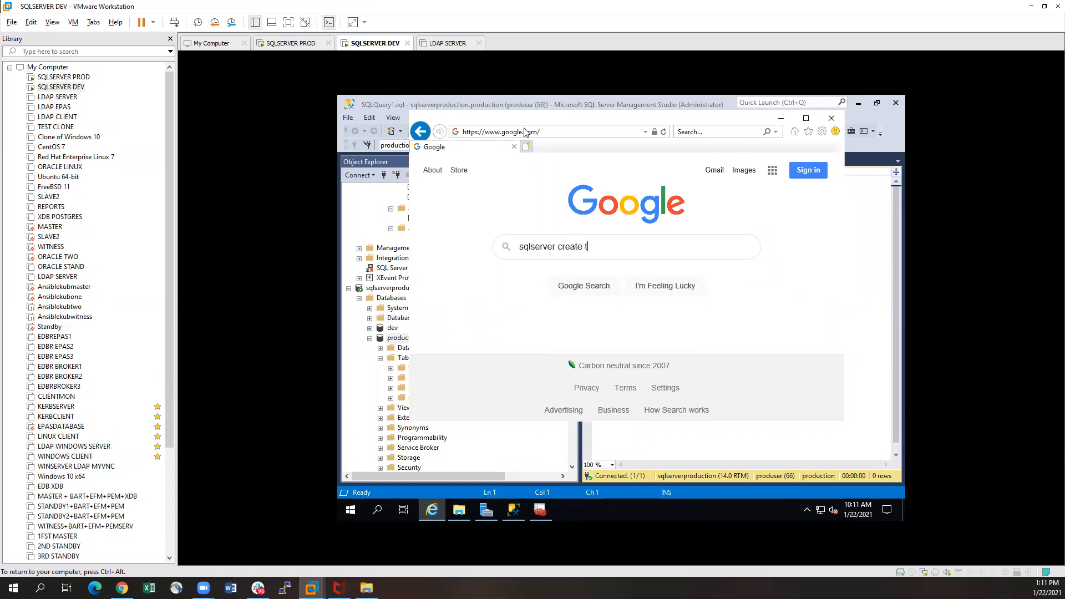
{"action": "key", "text": "Return"}
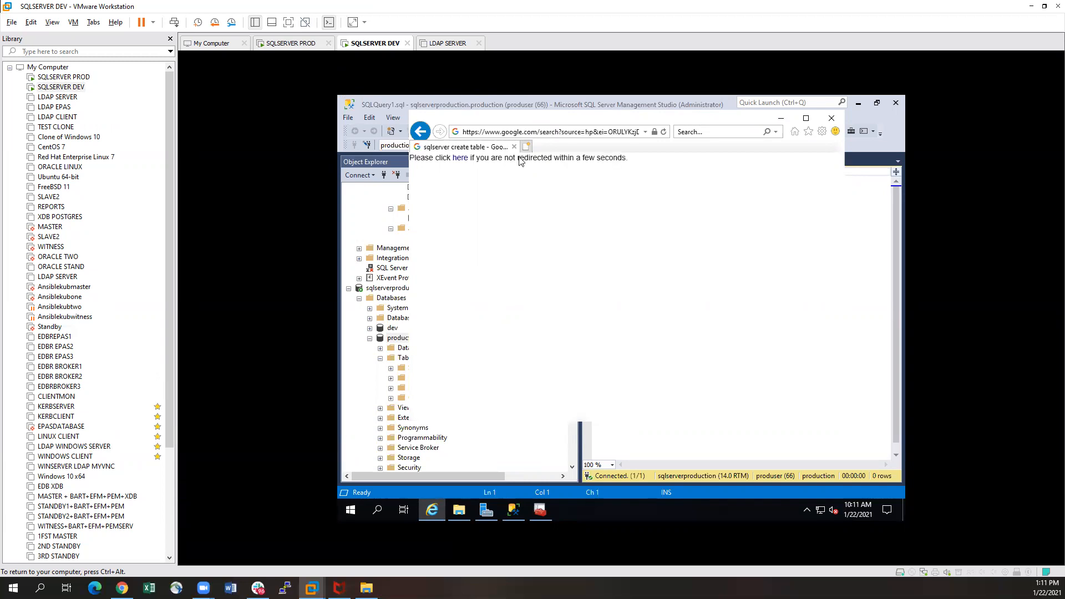
{"action": "left_click", "coordinate": [460, 163]}
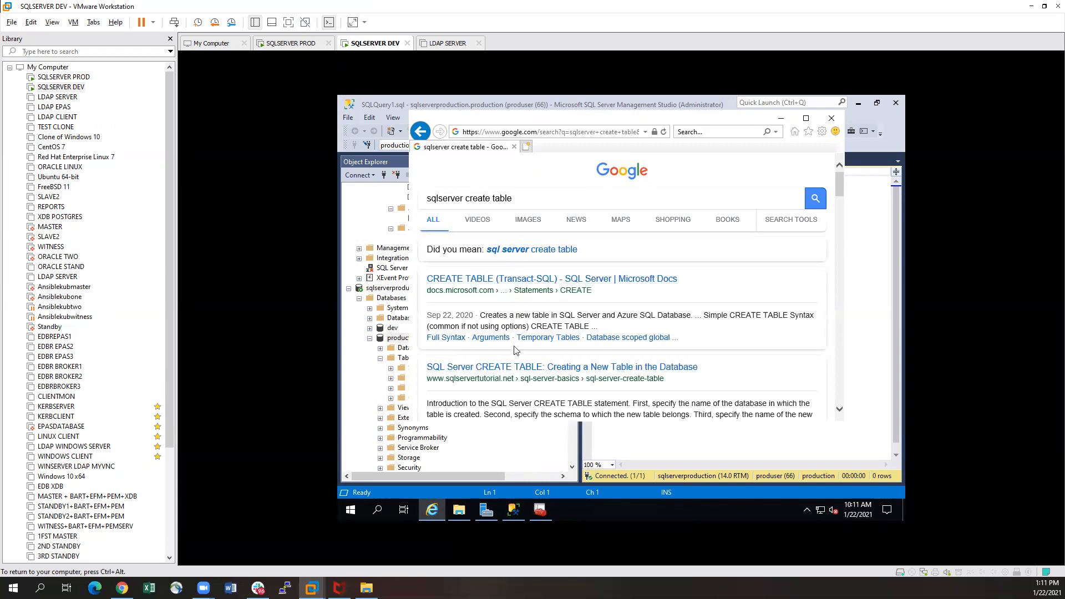
Read through the syntax in the Microsoft Docs CREATE TABLE (Transact-SQL) article and return to the search results.
{"action": "left_click", "coordinate": [505, 279]}
{"action": "scroll", "coordinate": [582, 272], "scroll_direction": "down", "scroll_amount": 10}
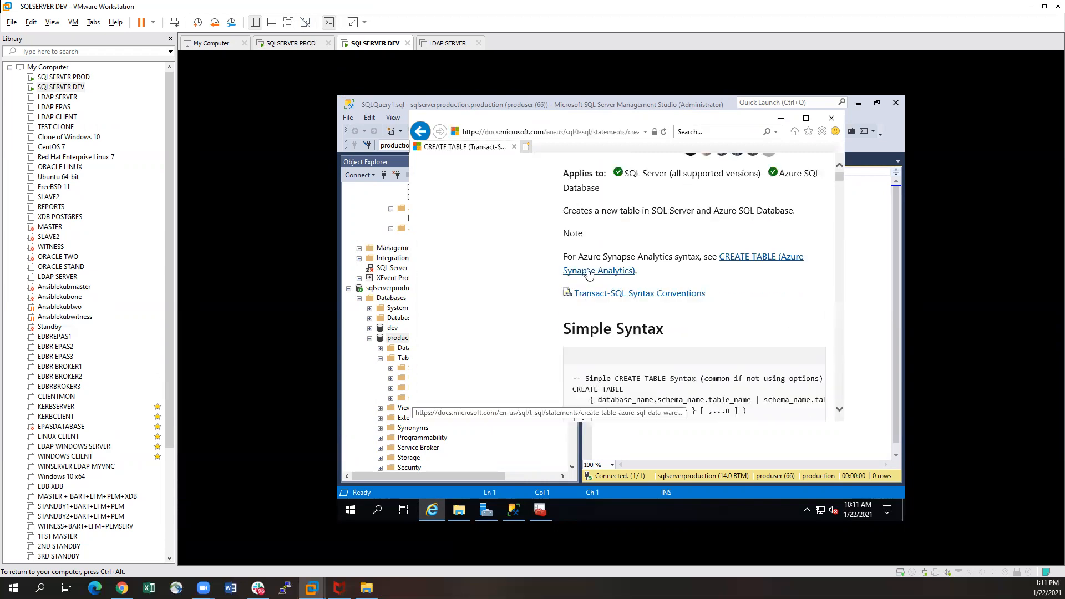
{"action": "scroll", "coordinate": [590, 269], "scroll_direction": "down", "scroll_amount": 15}
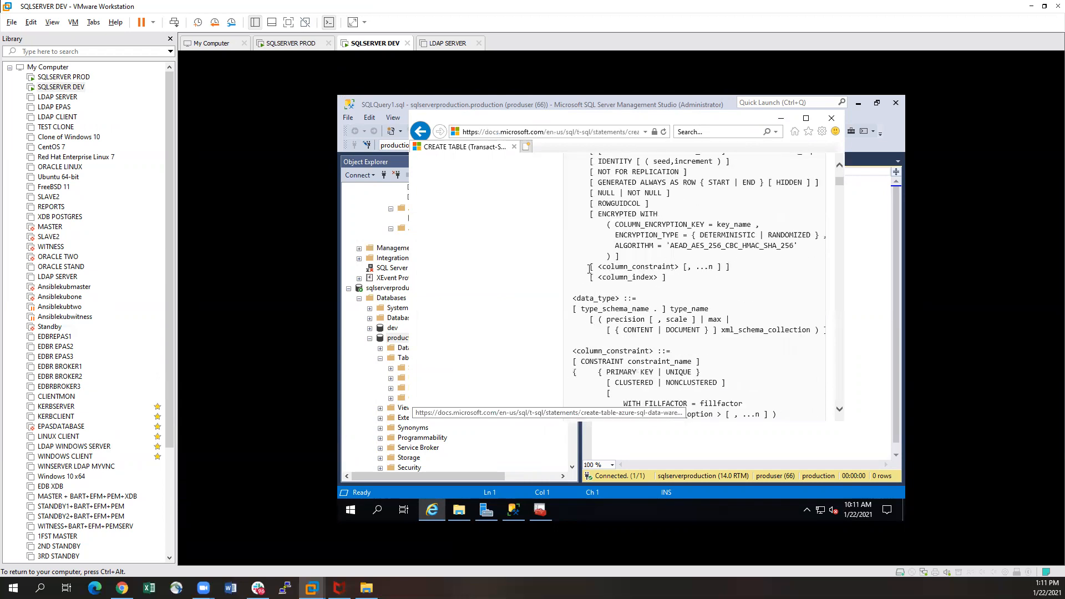
{"action": "scroll", "coordinate": [590, 269], "scroll_direction": "down", "scroll_amount": 15}
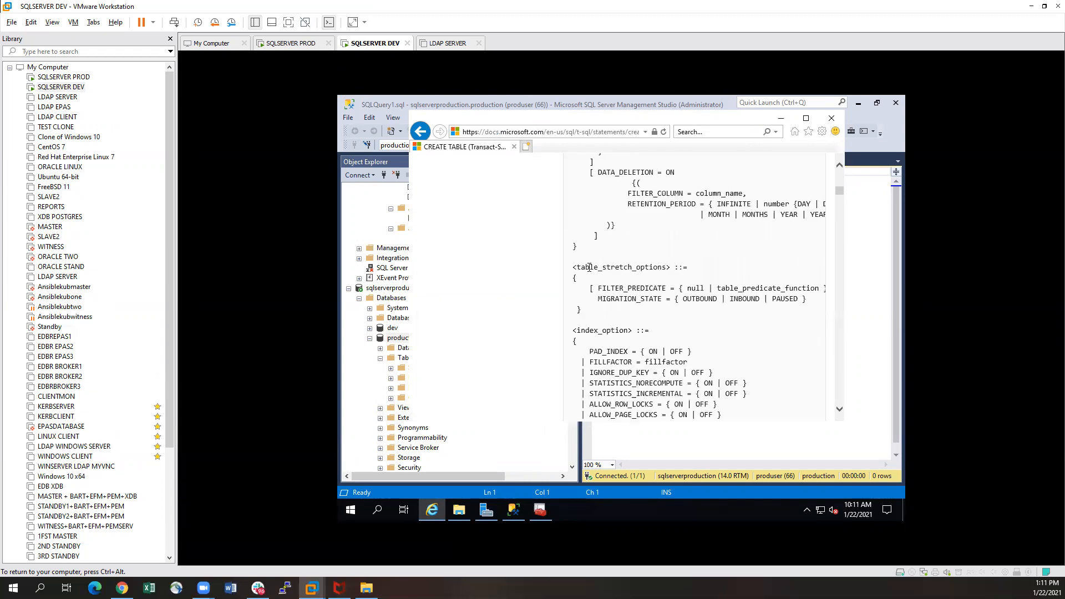
{"action": "left_click", "coordinate": [421, 131]}
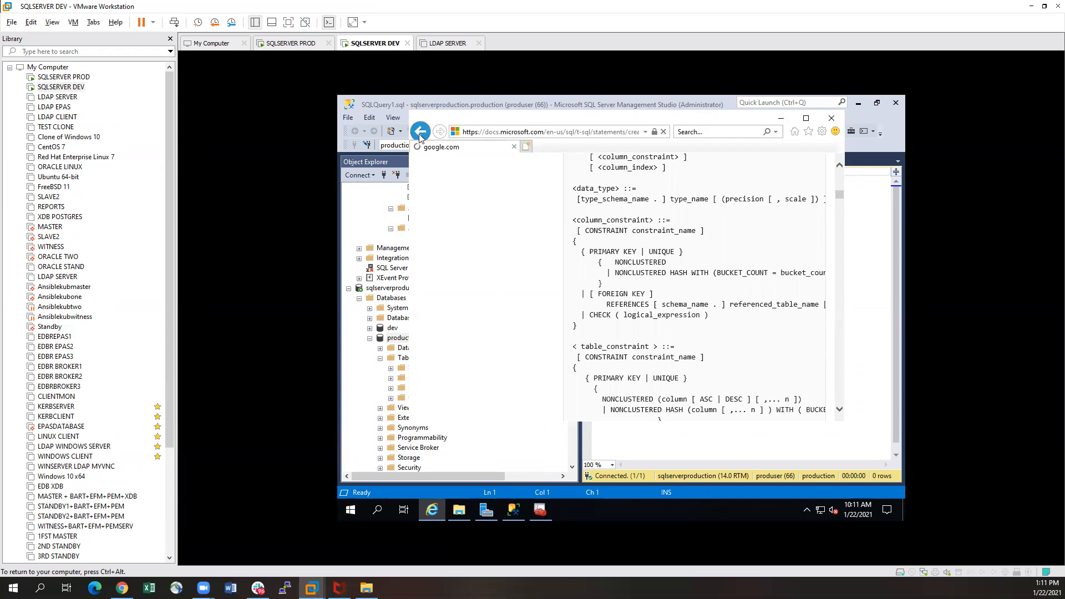
Open the W3Schools SQL CREATE TABLE page from the search results and copy its example statement for the Persons table.
{"action": "scroll", "coordinate": [530, 286], "scroll_direction": "down", "scroll_amount": 3}
{"action": "left_click", "coordinate": [495, 257]}
{"action": "scroll", "coordinate": [542, 274], "scroll_direction": "down", "scroll_amount": 8}
{"action": "scroll", "coordinate": [543, 275], "scroll_direction": "down", "scroll_amount": 2}
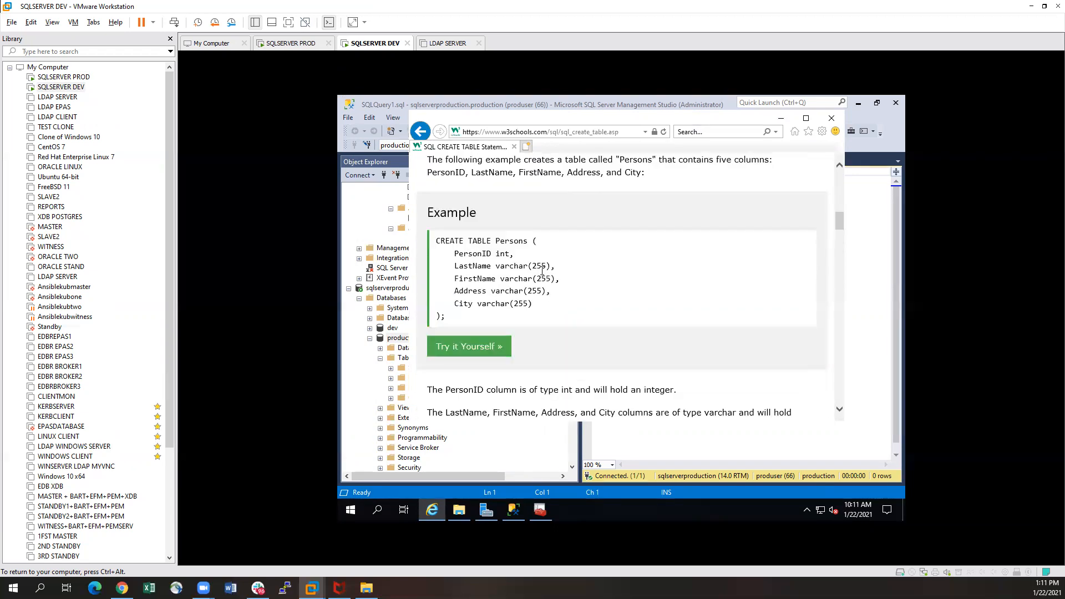
{"action": "left_click_drag", "start_coordinate": [450, 319], "coordinate": [431, 238]}
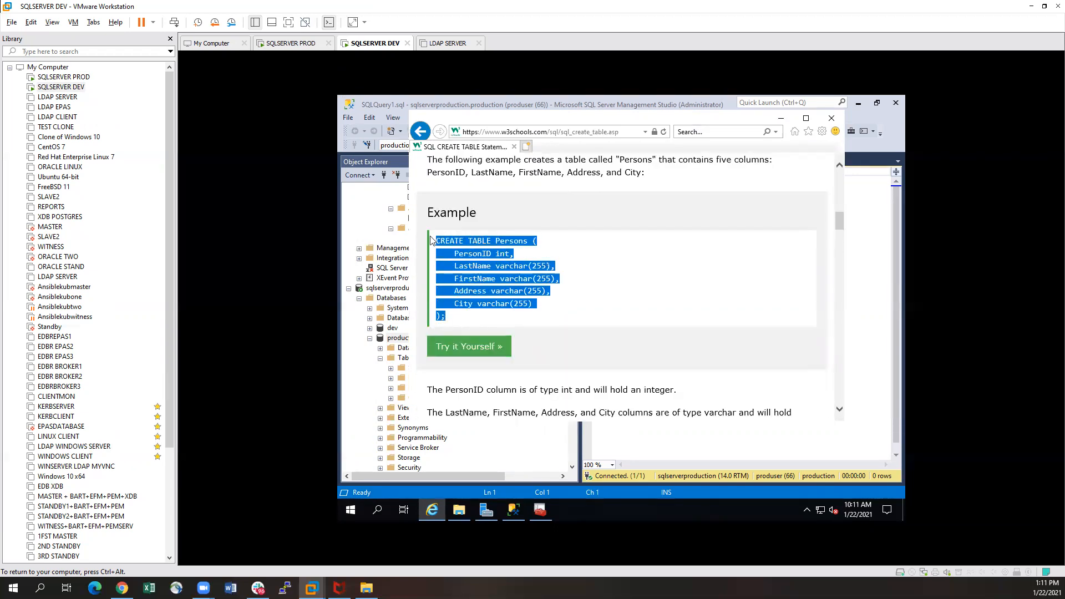
{"action": "right_click", "coordinate": [460, 246]}
{"action": "left_click", "coordinate": [487, 263]}
Switch to SQL Server Management Studio, paste the CREATE TABLE Persons statement into the query window and execute it against production.
{"action": "key", "text": "alt+Tab"}
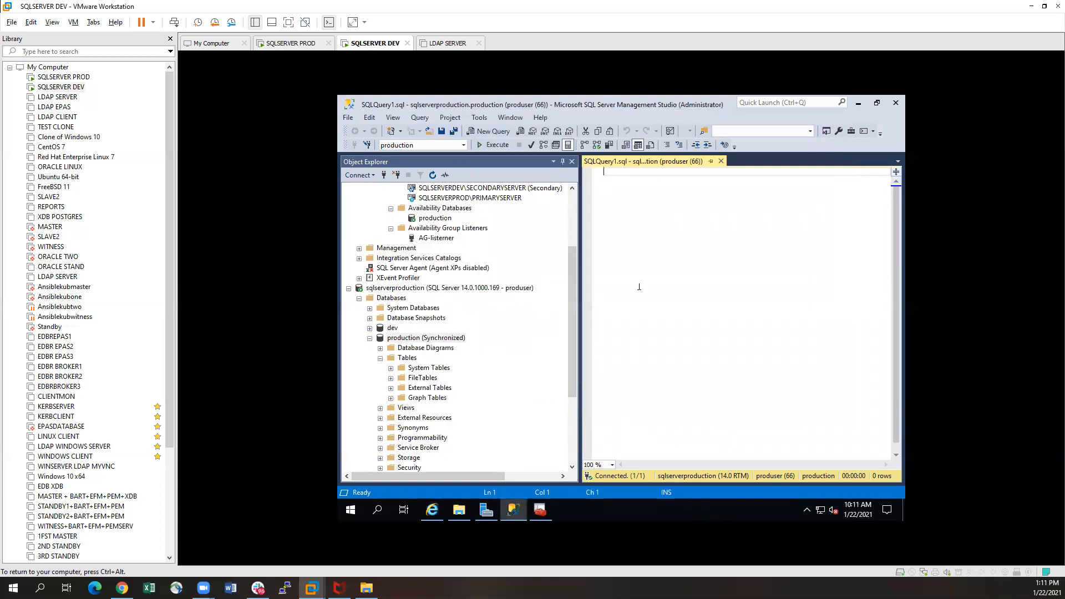
{"action": "right_click", "coordinate": [611, 172]}
{"action": "left_click", "coordinate": [645, 204]}
{"action": "left_click_drag", "start_coordinate": [638, 225], "coordinate": [603, 171]}
{"action": "left_click", "coordinate": [488, 145]}
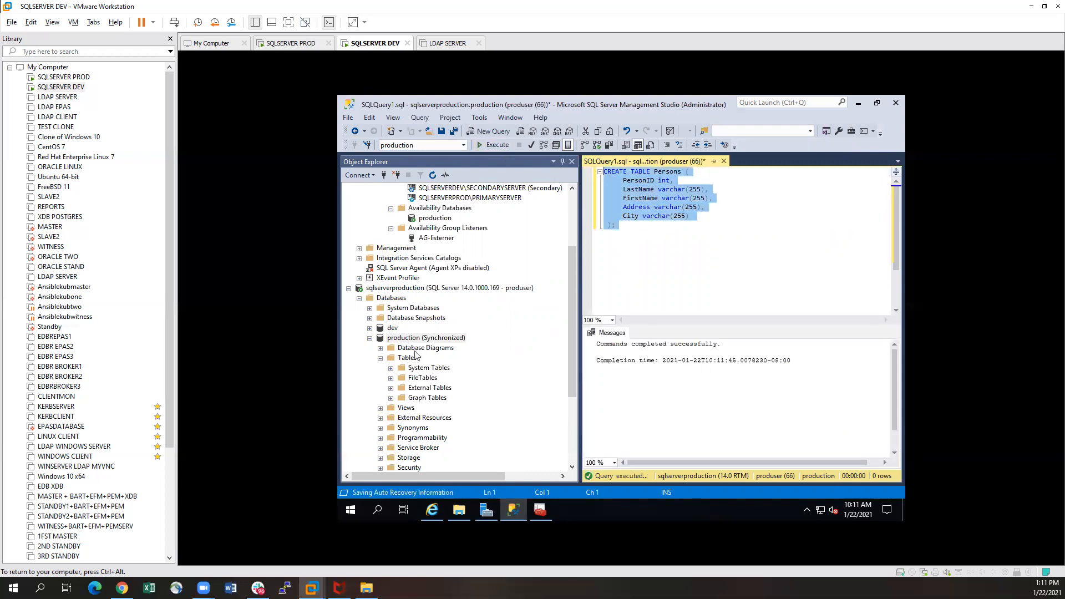
Refresh the production database on sqlserverproduction and expand its tables to check for dbo.Persons.
{"action": "left_click", "coordinate": [411, 338]}
{"action": "left_click", "coordinate": [412, 338]}
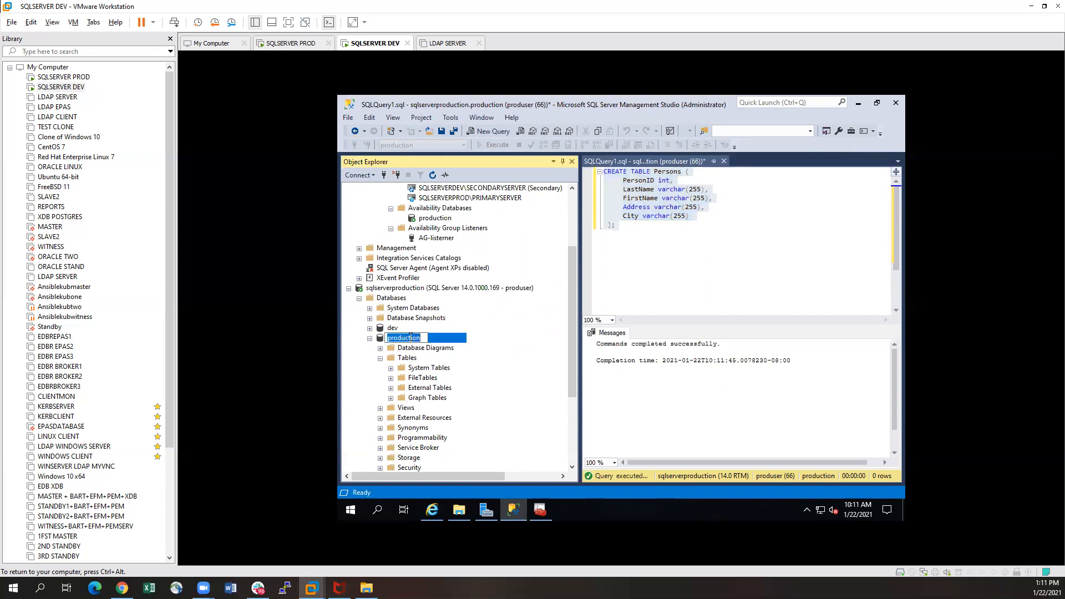
{"action": "key", "text": "Escape"}
{"action": "right_click", "coordinate": [445, 342]}
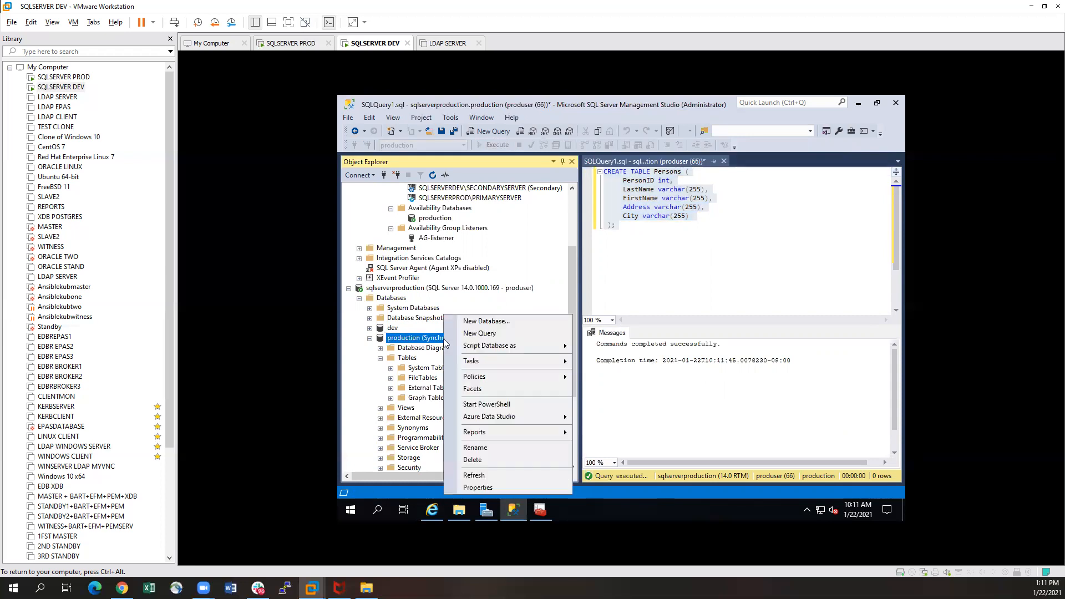
{"action": "left_click", "coordinate": [488, 476]}
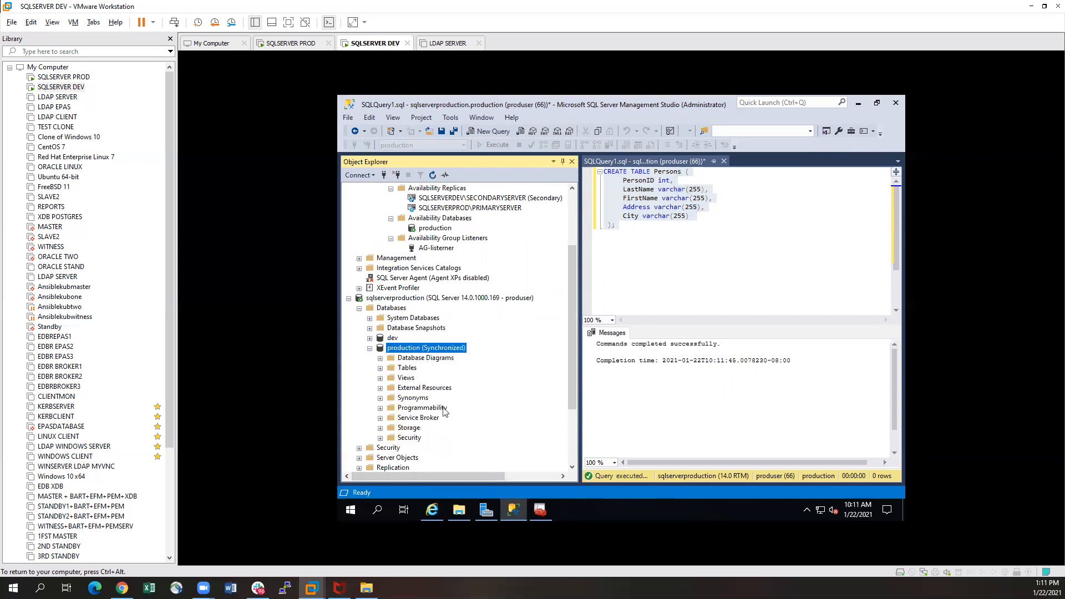
{"action": "left_click", "coordinate": [381, 368]}
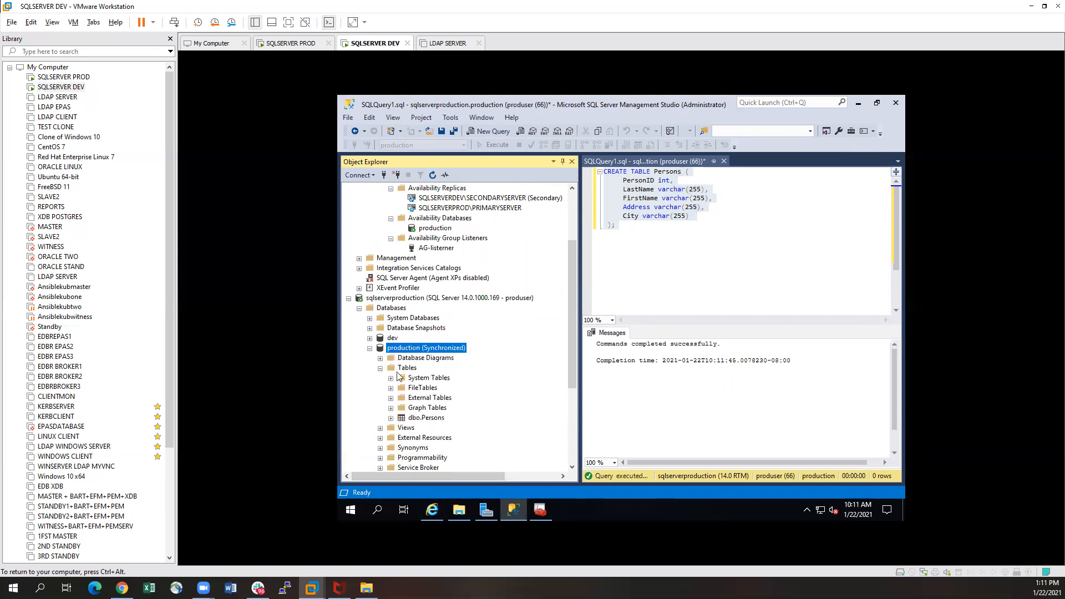
{"action": "left_click", "coordinate": [430, 421]}
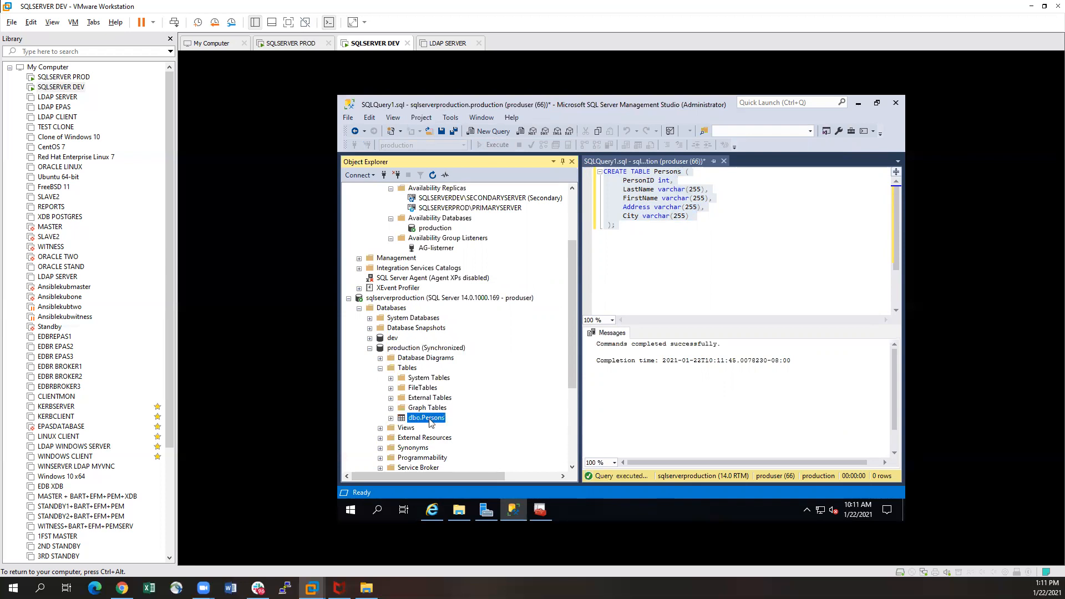
{"action": "left_click", "coordinate": [690, 263]}
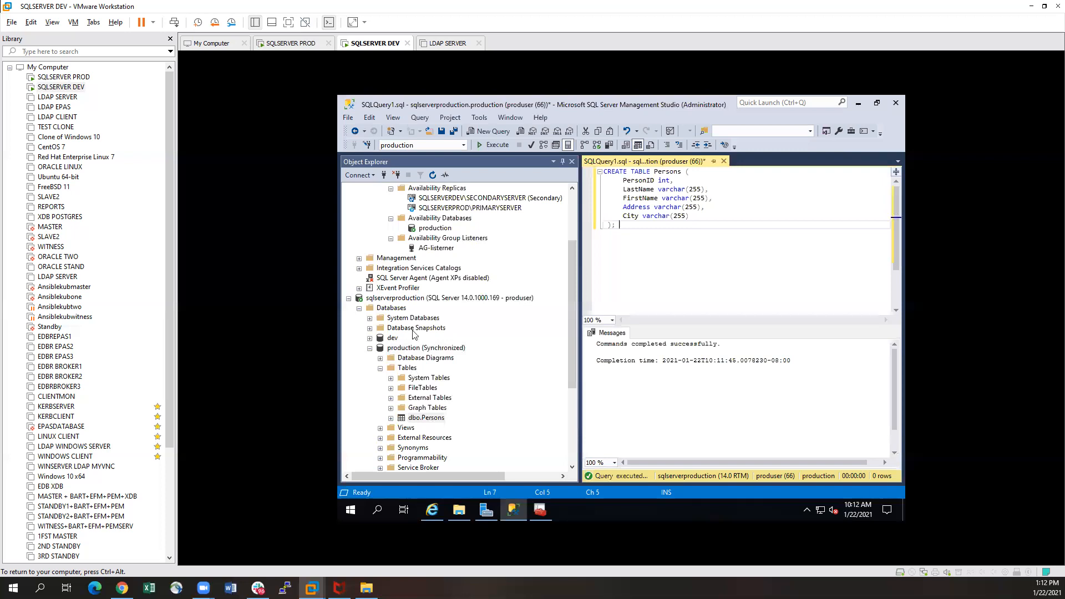
Expand the databases of SQLSERVERDEV\SECONDARYSERVER, try to open its production database and dismiss the resulting dialog.
{"action": "scroll", "coordinate": [435, 350], "scroll_direction": "up", "scroll_amount": 1}
{"action": "scroll", "coordinate": [435, 350], "scroll_direction": "up", "scroll_amount": 2}
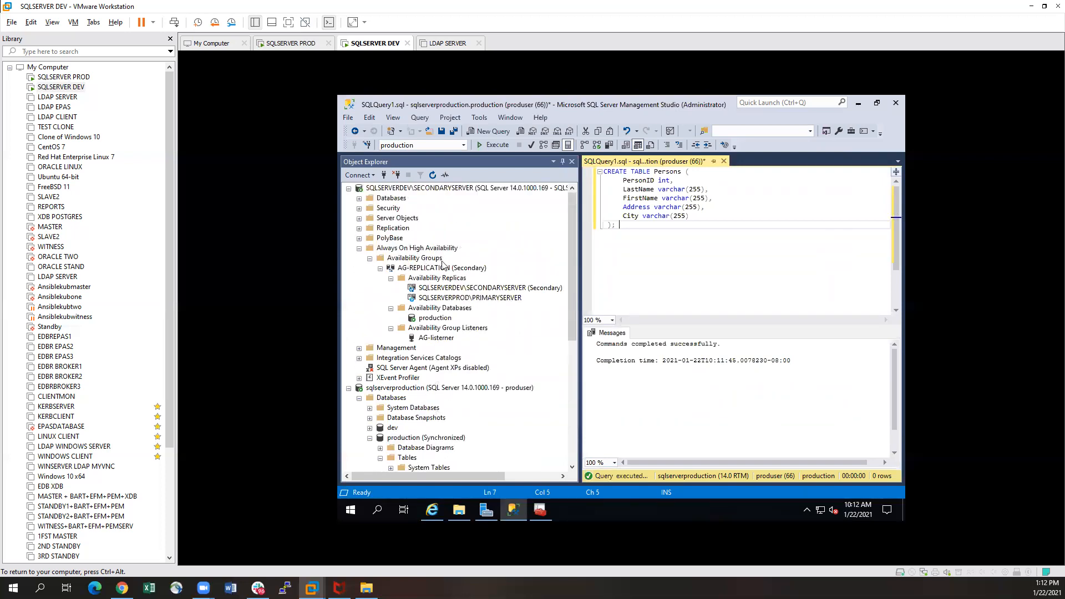
{"action": "left_click", "coordinate": [459, 269]}
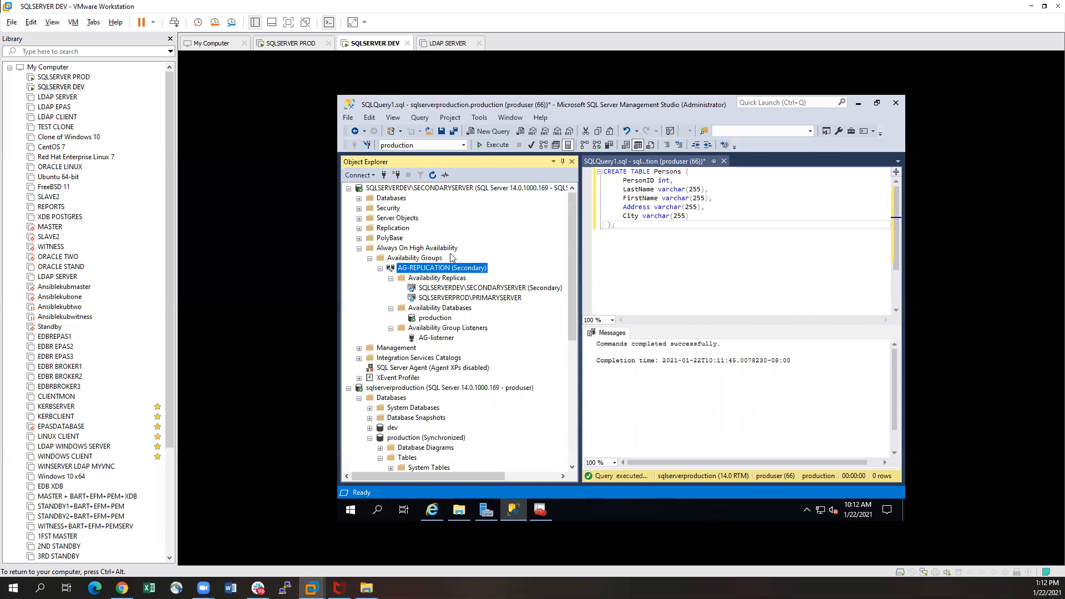
{"action": "left_click", "coordinate": [359, 198]}
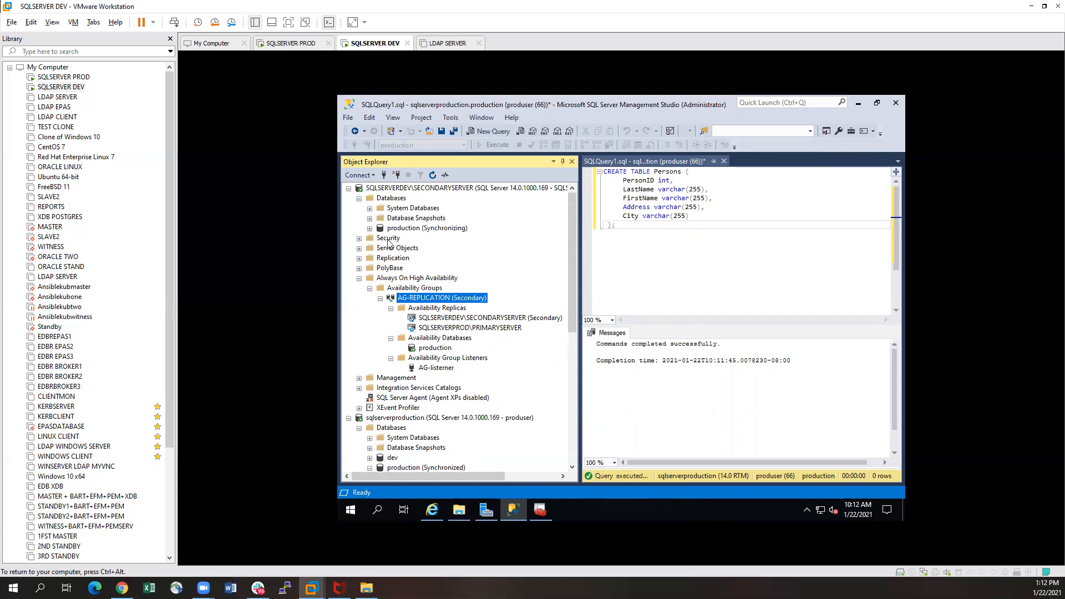
{"action": "left_click", "coordinate": [370, 209]}
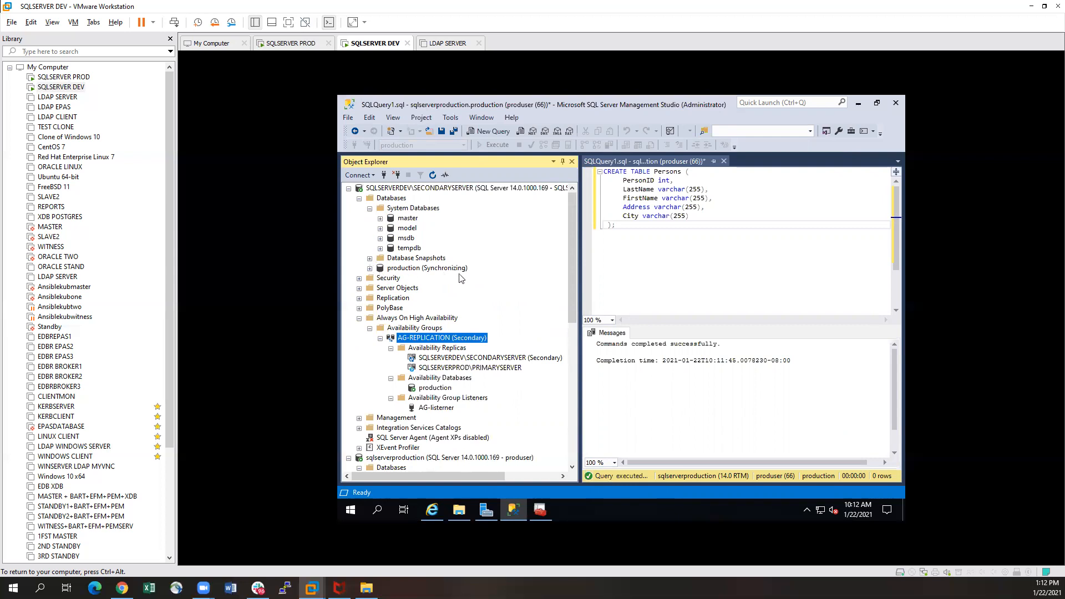
{"action": "left_click", "coordinate": [370, 269]}
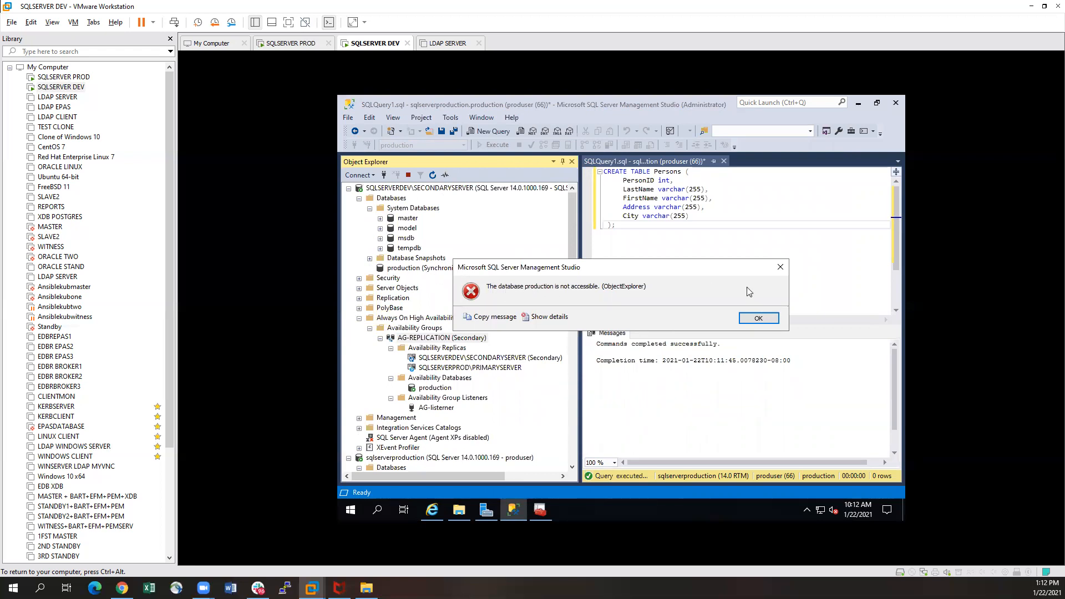
{"action": "left_click", "coordinate": [758, 318]}
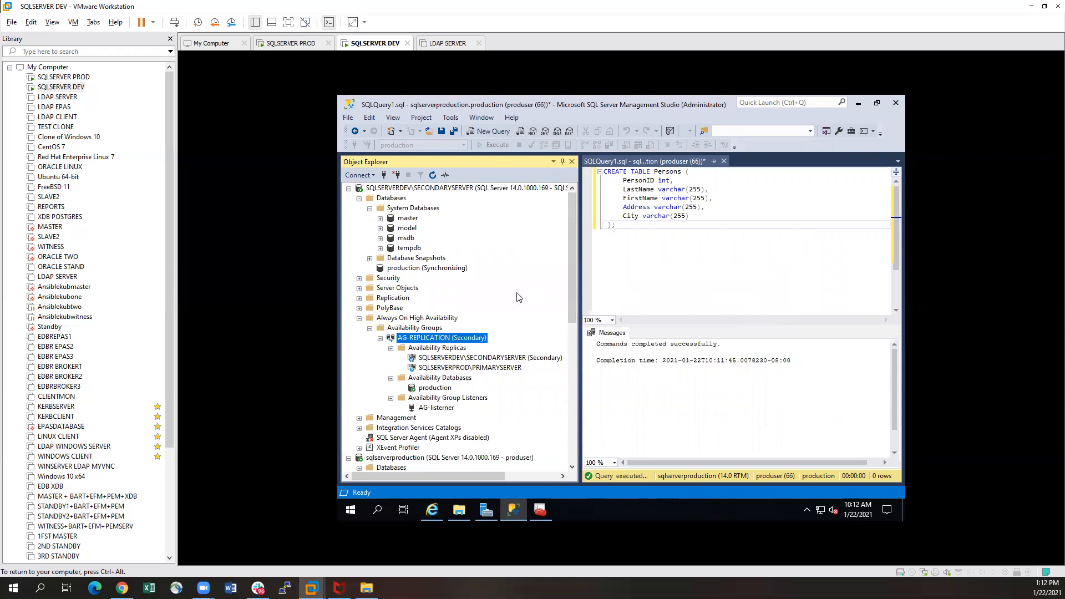
Review the properties of the SQLSERVERDEV\SECONDARYSERVER replica under the secondary instance's AG-REPLICATION group, then close them.
{"action": "scroll", "coordinate": [517, 296], "scroll_direction": "down", "scroll_amount": 10}
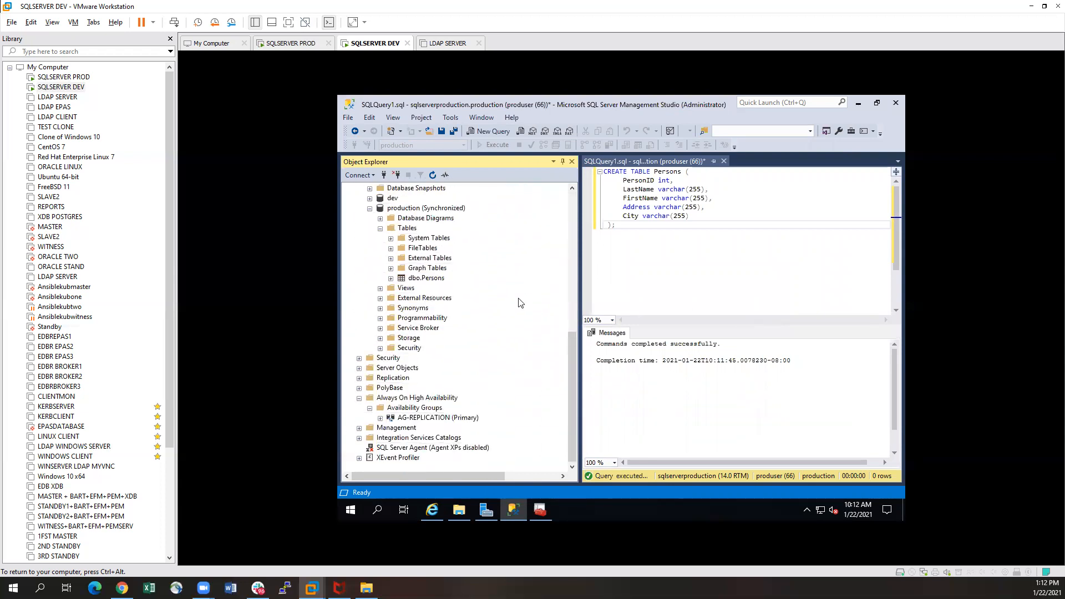
{"action": "scroll", "coordinate": [520, 303], "scroll_direction": "up", "scroll_amount": 6}
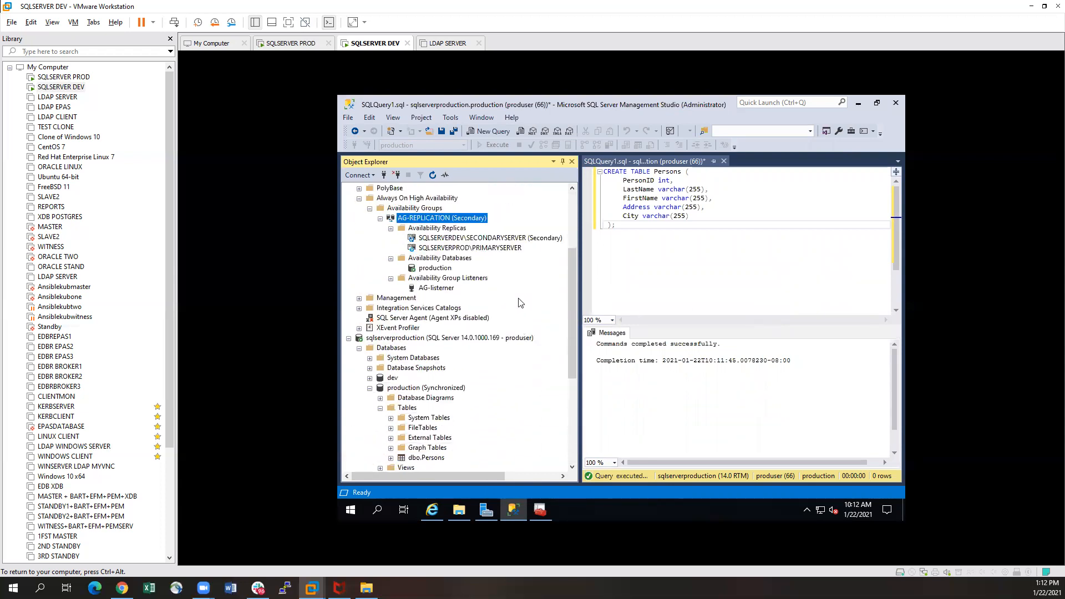
{"action": "scroll", "coordinate": [462, 256], "scroll_direction": "up", "scroll_amount": 1}
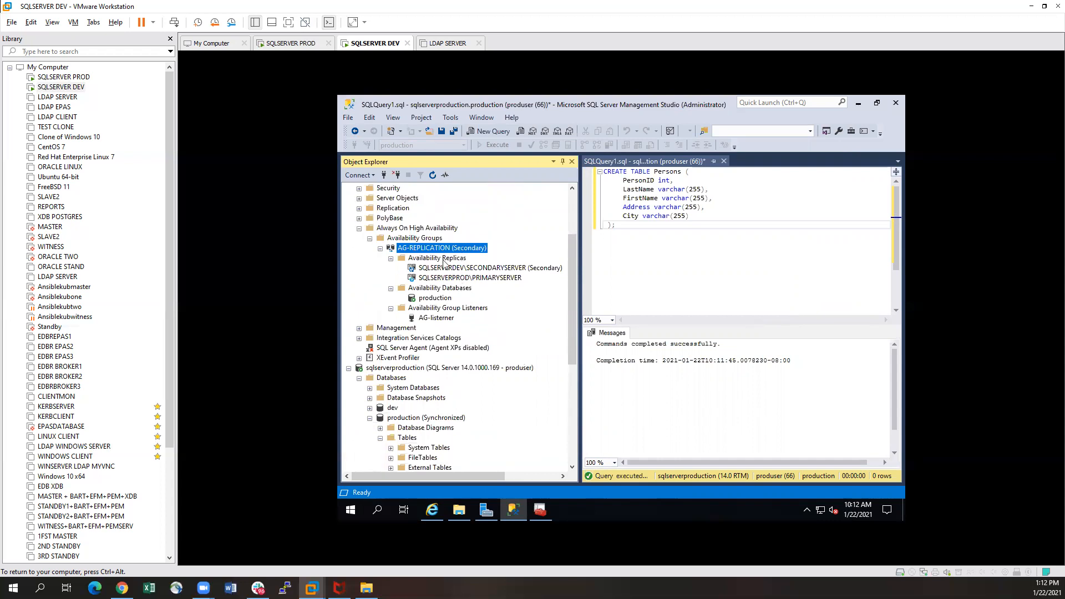
{"action": "right_click", "coordinate": [450, 253]}
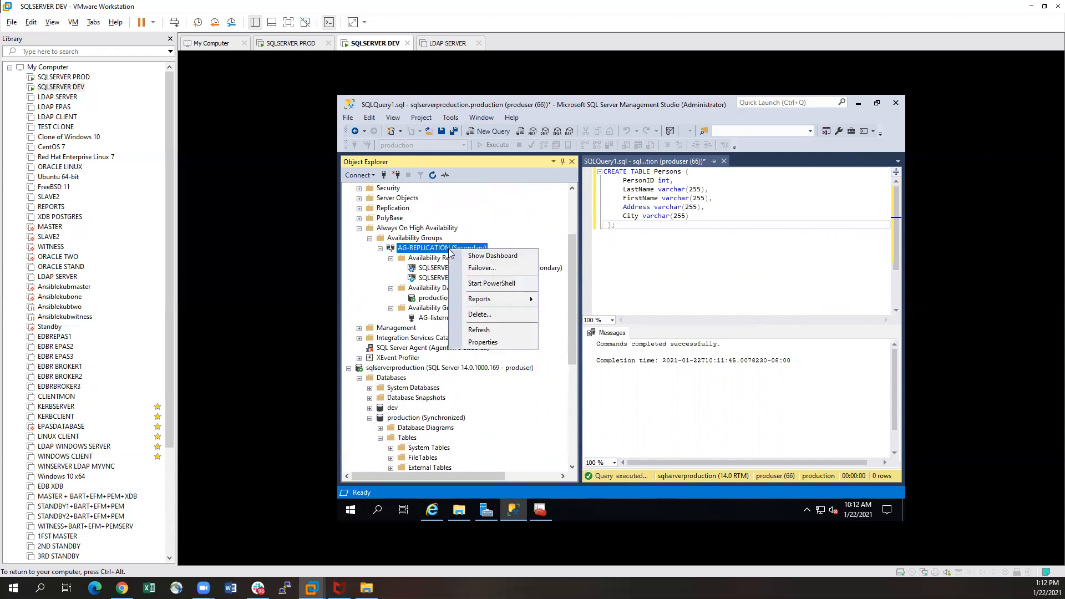
{"action": "left_click", "coordinate": [421, 279]}
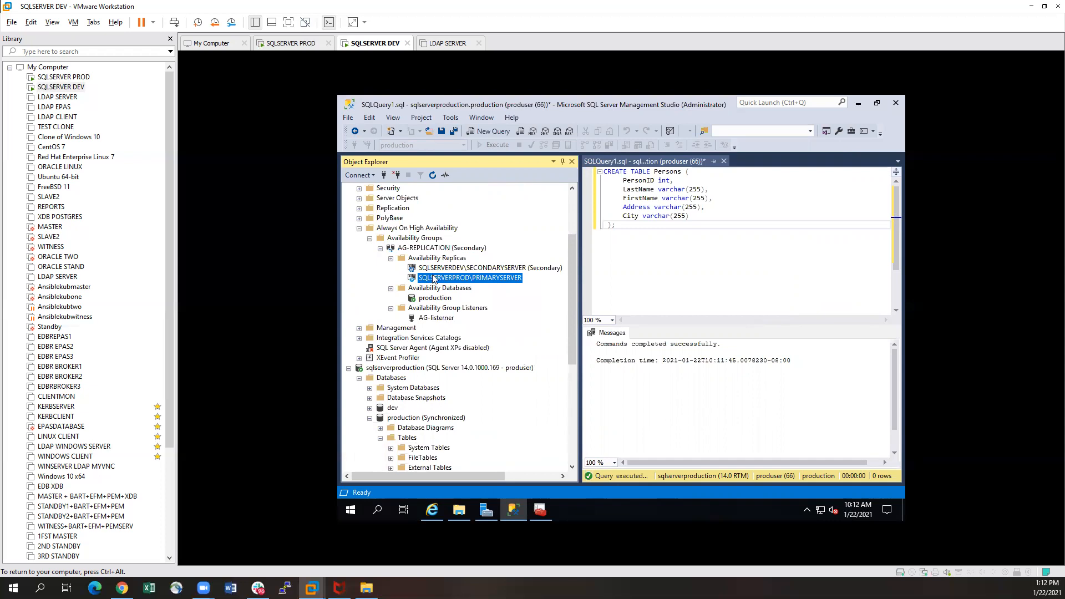
{"action": "left_click", "coordinate": [449, 269]}
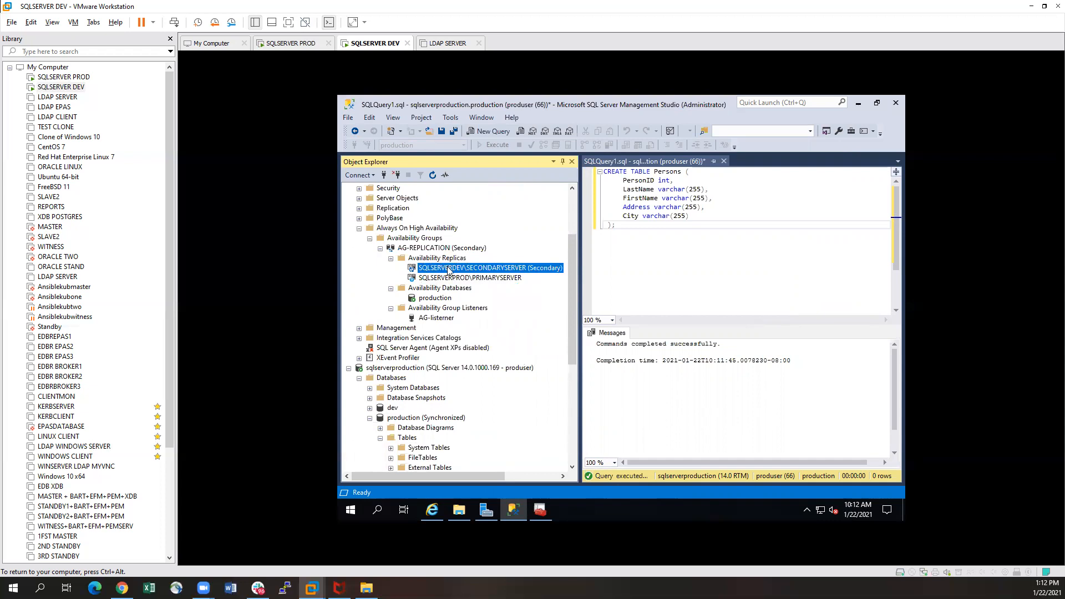
{"action": "right_click", "coordinate": [449, 269]}
{"action": "left_click", "coordinate": [486, 334]}
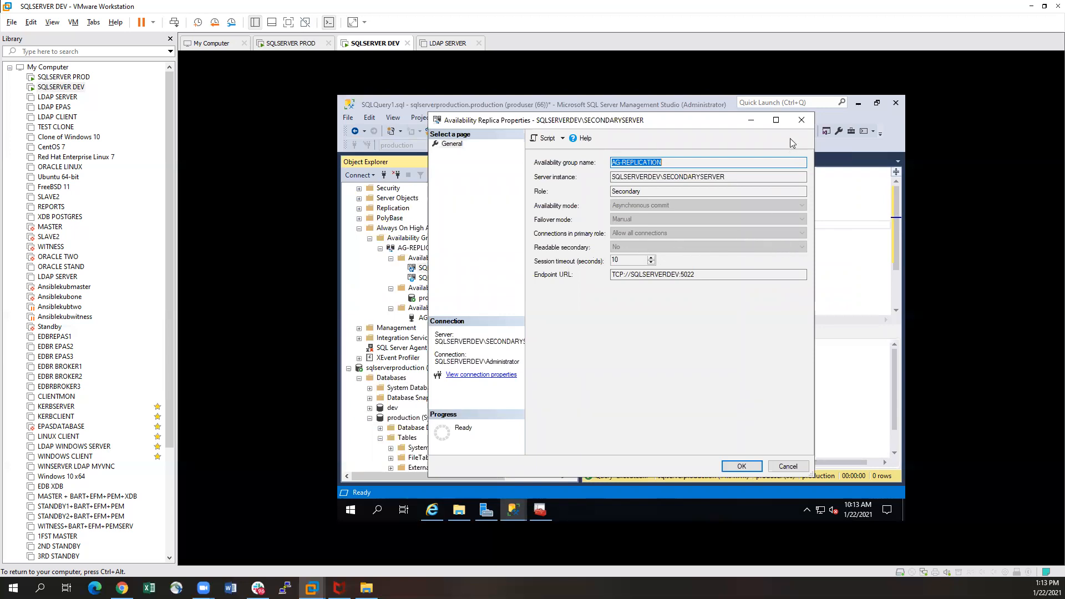
{"action": "left_click", "coordinate": [802, 120]}
Under AG-REPLICATION on sqlserverproduction, set Readable secondary to Yes for the SQLSERVERDEV\SECONDARYSERVER replica and apply it.
{"action": "scroll", "coordinate": [507, 322], "scroll_direction": "down", "scroll_amount": 4}
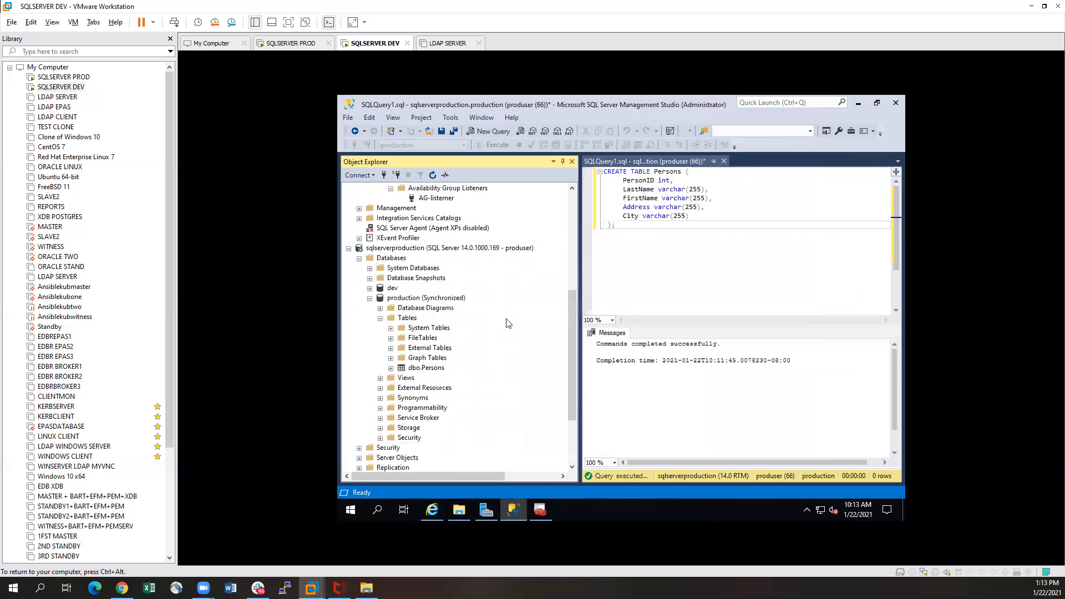
{"action": "scroll", "coordinate": [508, 323], "scroll_direction": "down", "scroll_amount": 3}
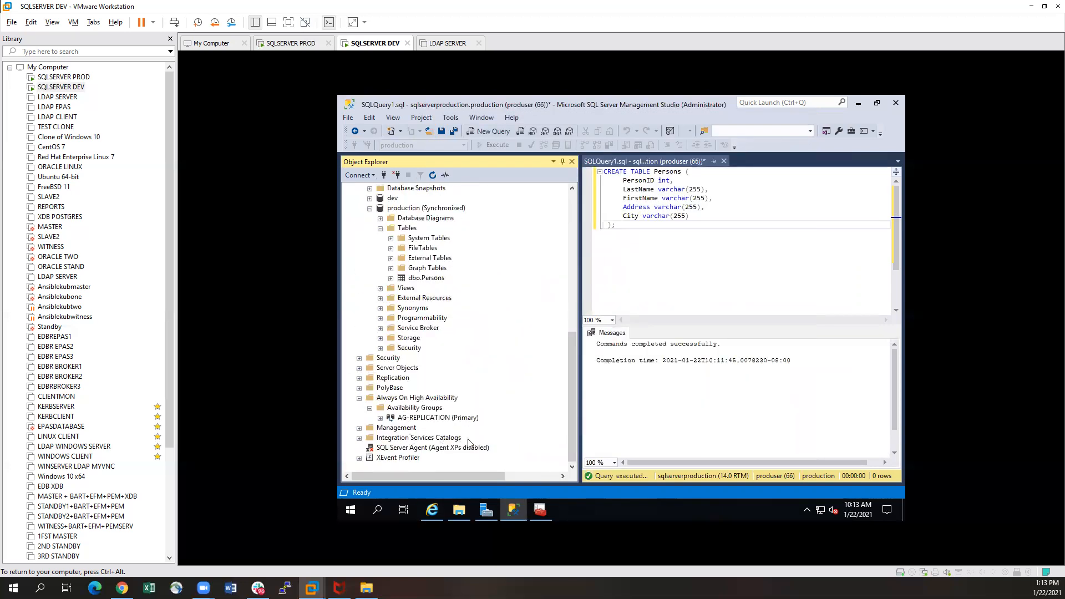
{"action": "left_click", "coordinate": [380, 420]}
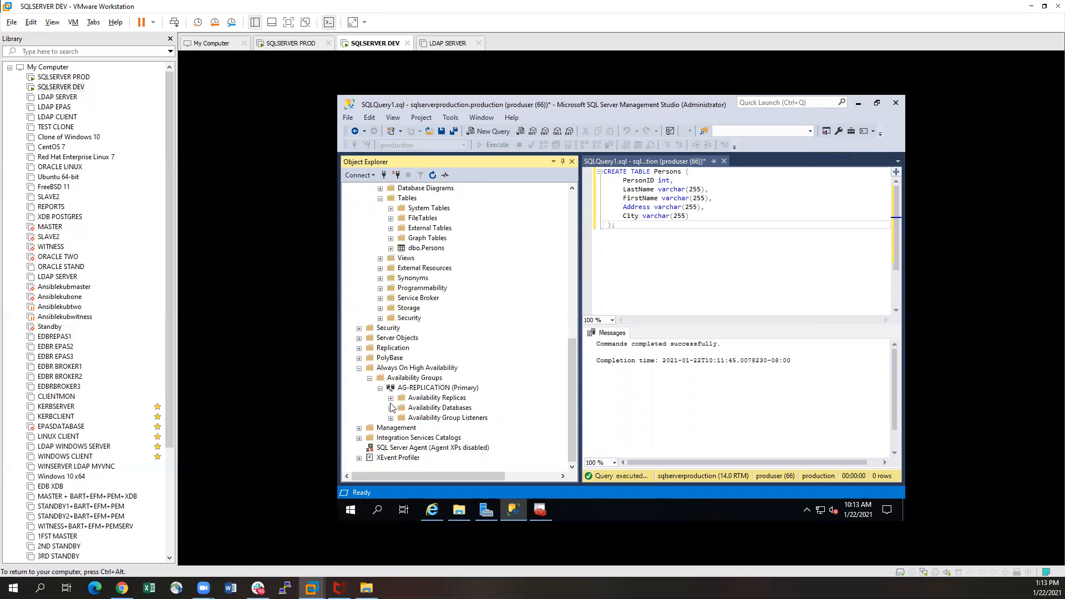
{"action": "left_click", "coordinate": [391, 399]}
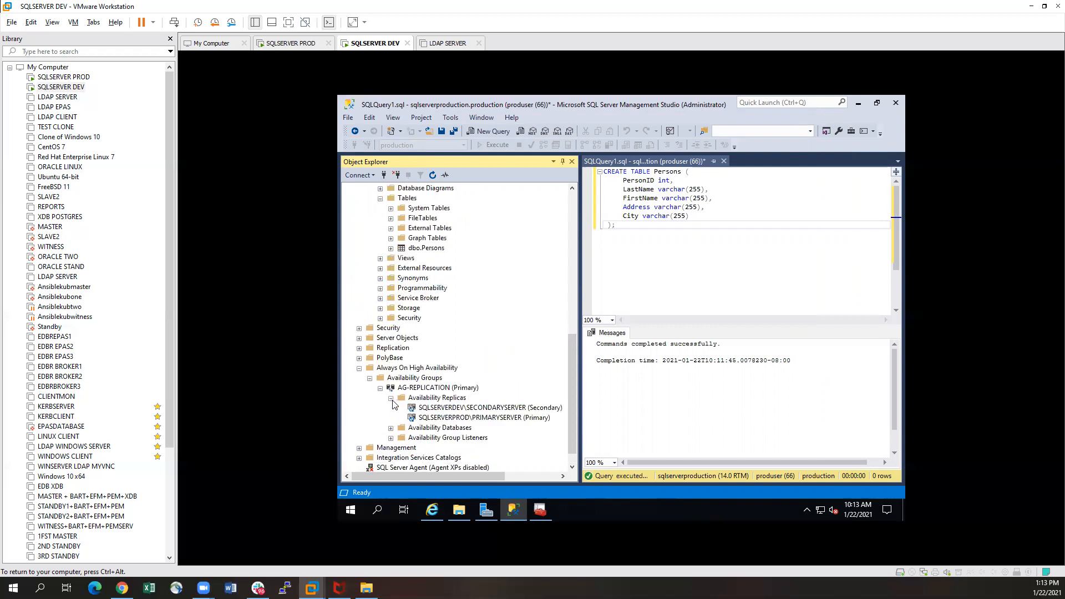
{"action": "left_click", "coordinate": [481, 411]}
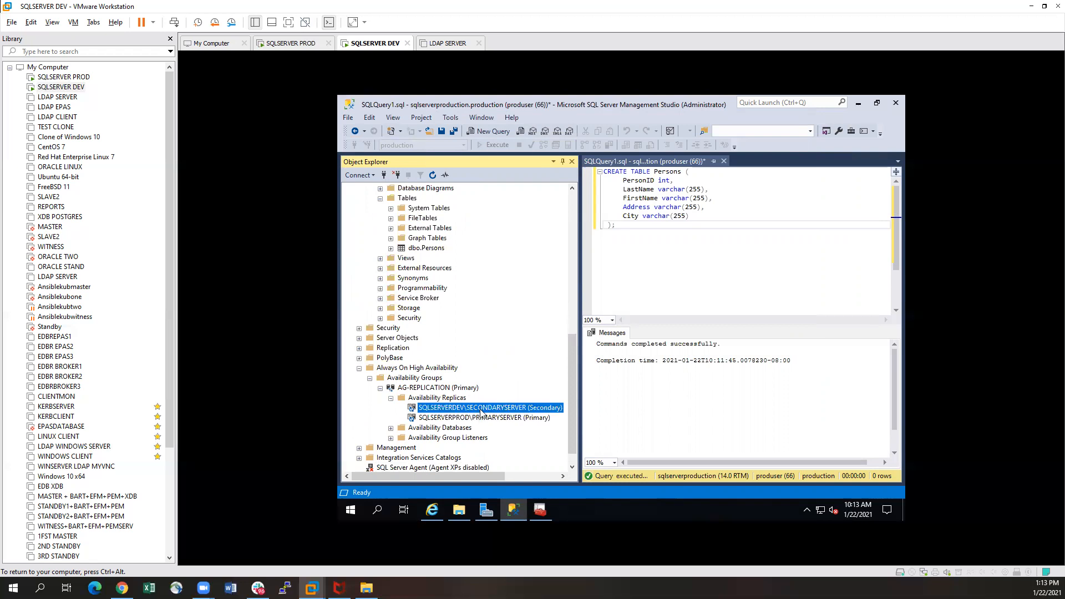
{"action": "right_click", "coordinate": [480, 411]}
{"action": "left_click", "coordinate": [515, 490]}
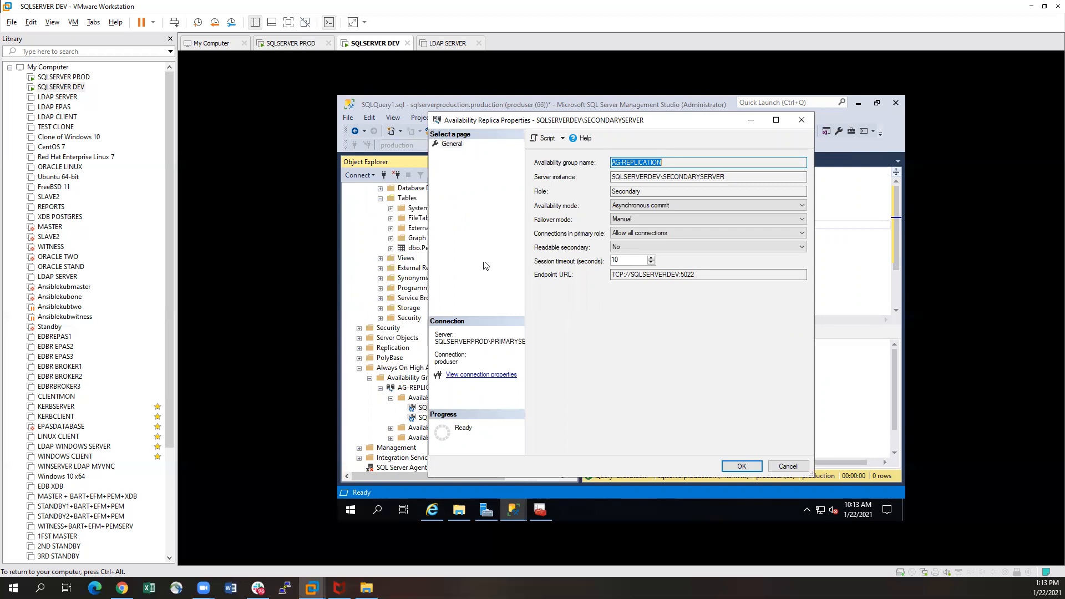
{"action": "left_click", "coordinate": [669, 247]}
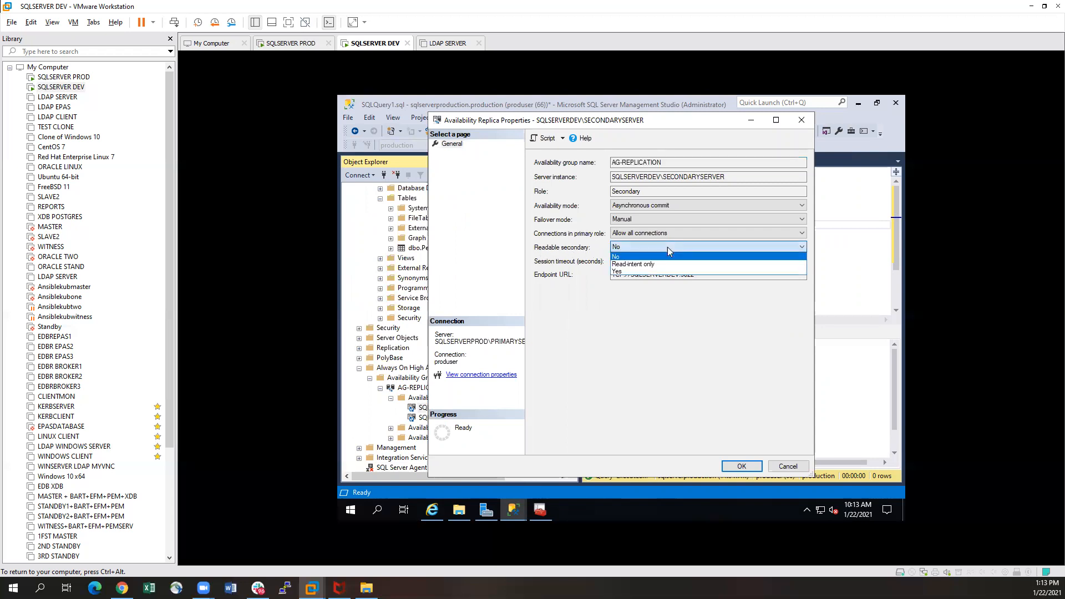
{"action": "left_click", "coordinate": [628, 271]}
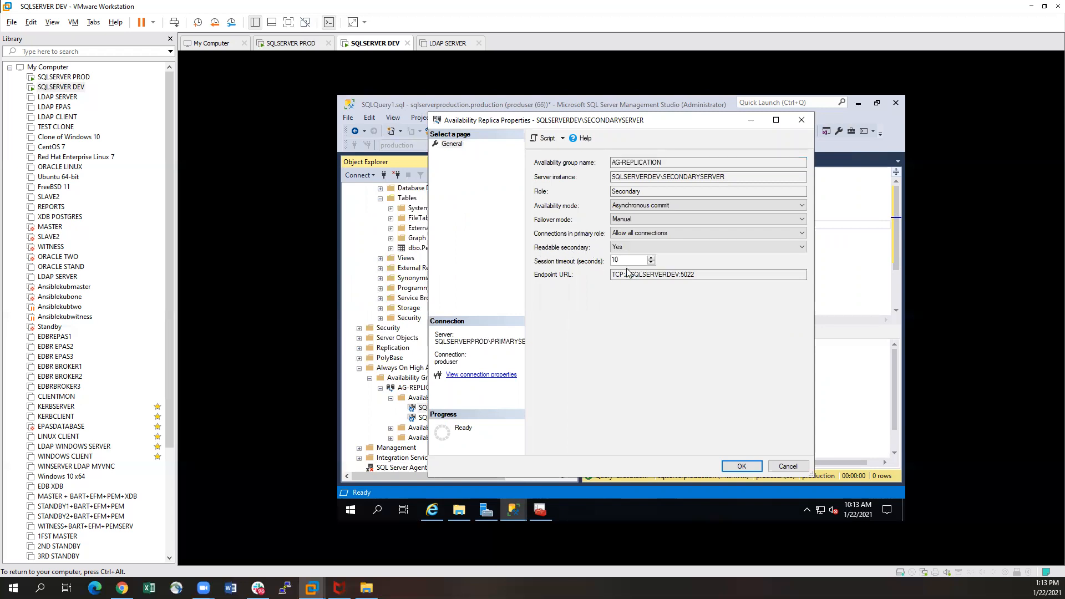
{"action": "left_click", "coordinate": [738, 467]}
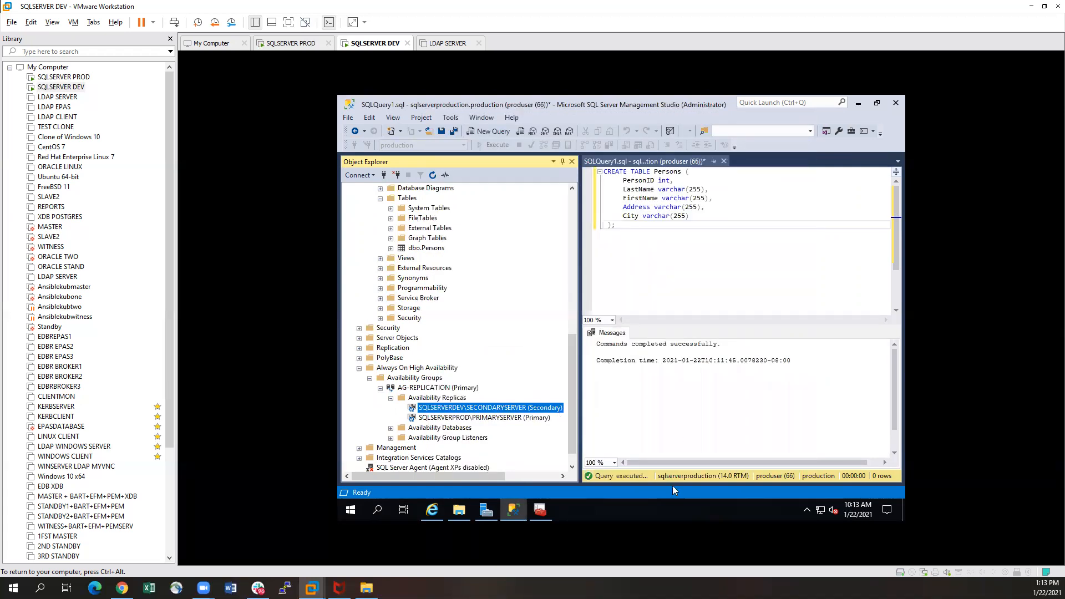
Refresh the SQLSERVERDEV\SECONDARYSERVER instance in the object tree.
{"action": "scroll", "coordinate": [571, 431], "scroll_direction": "up", "scroll_amount": 2}
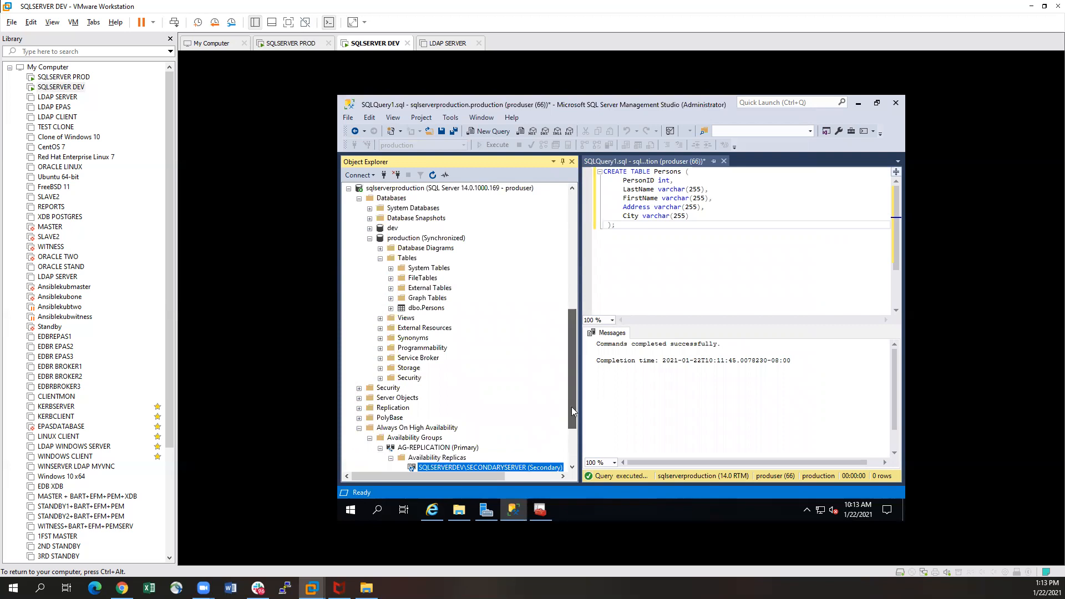
{"action": "scroll", "coordinate": [568, 428], "scroll_direction": "up", "scroll_amount": 6}
{"action": "scroll", "coordinate": [567, 332], "scroll_direction": "up", "scroll_amount": 3}
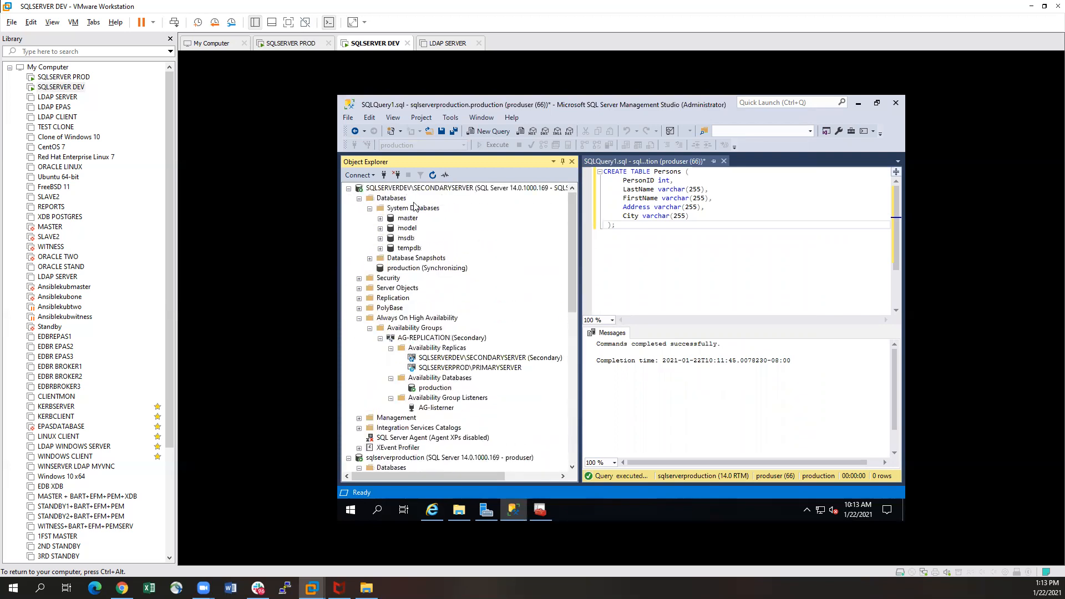
{"action": "left_click", "coordinate": [422, 189]}
{"action": "left_click", "coordinate": [433, 175]}
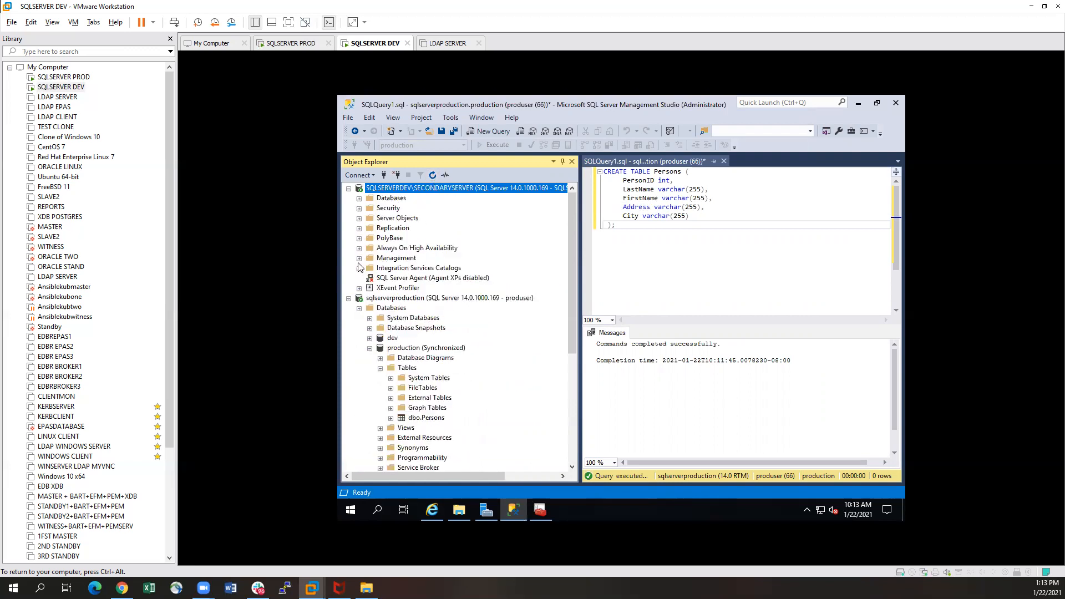
Expand the tables of the production database on SQLSERVERDEV\SECONDARYSERVER and compare them with those on sqlserverproduction.
{"action": "left_click", "coordinate": [359, 198]}
{"action": "left_click", "coordinate": [370, 228]}
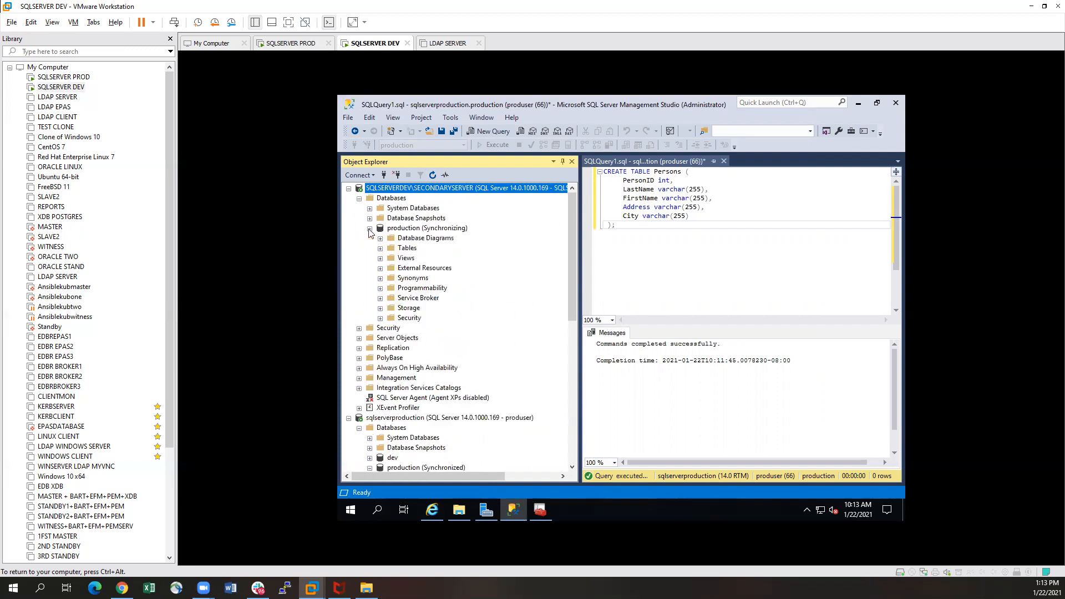
{"action": "left_click", "coordinate": [380, 248]}
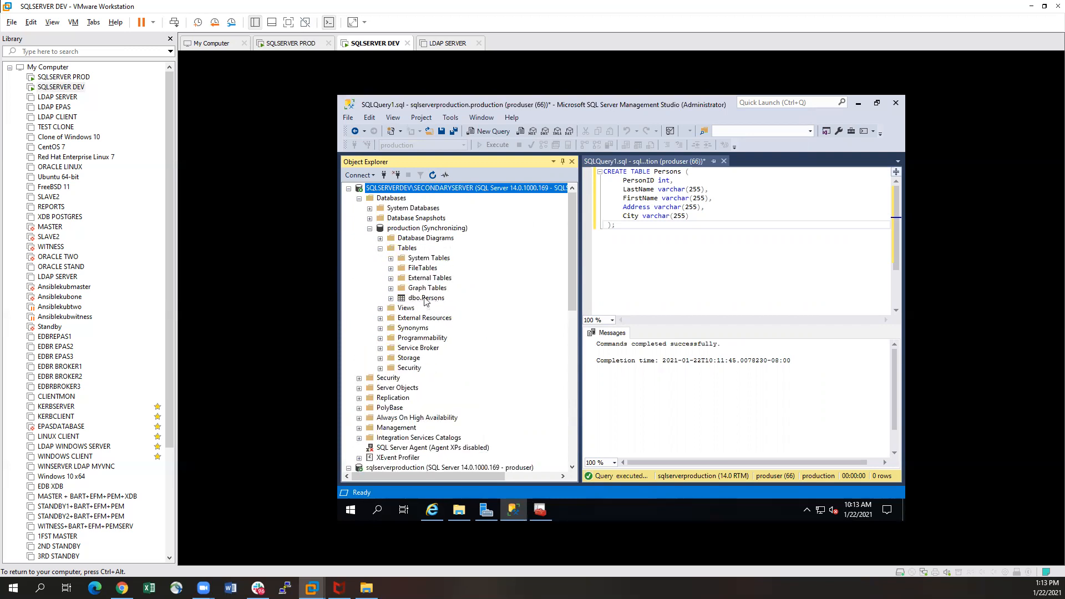
{"action": "scroll", "coordinate": [502, 297], "scroll_direction": "down", "scroll_amount": 2}
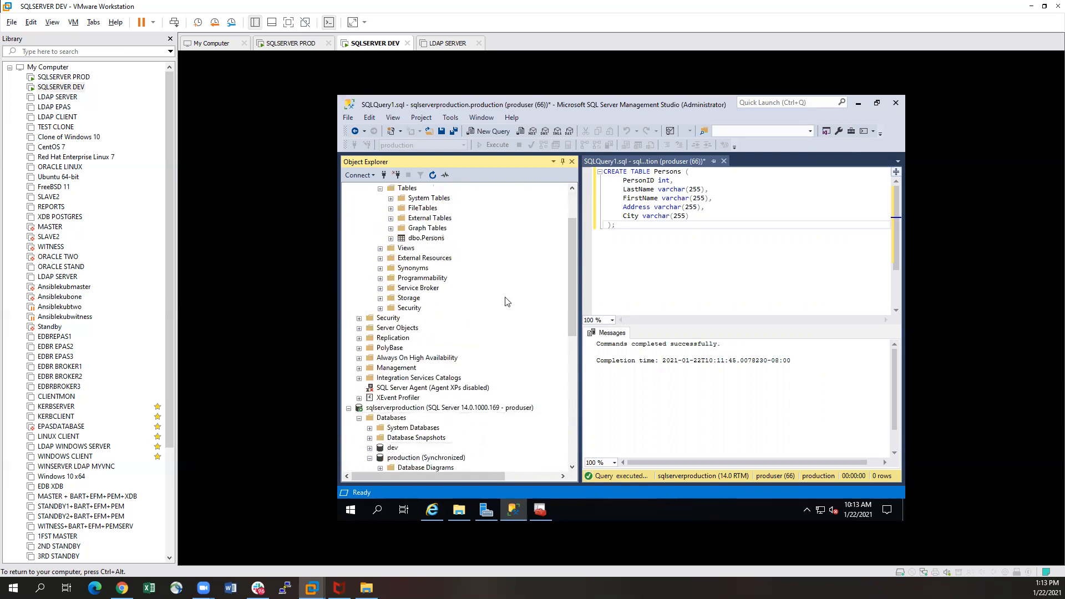
{"action": "scroll", "coordinate": [505, 302], "scroll_direction": "up", "scroll_amount": 2}
{"action": "scroll", "coordinate": [514, 306], "scroll_direction": "down", "scroll_amount": 2}
{"action": "scroll", "coordinate": [397, 436], "scroll_direction": "down", "scroll_amount": 2}
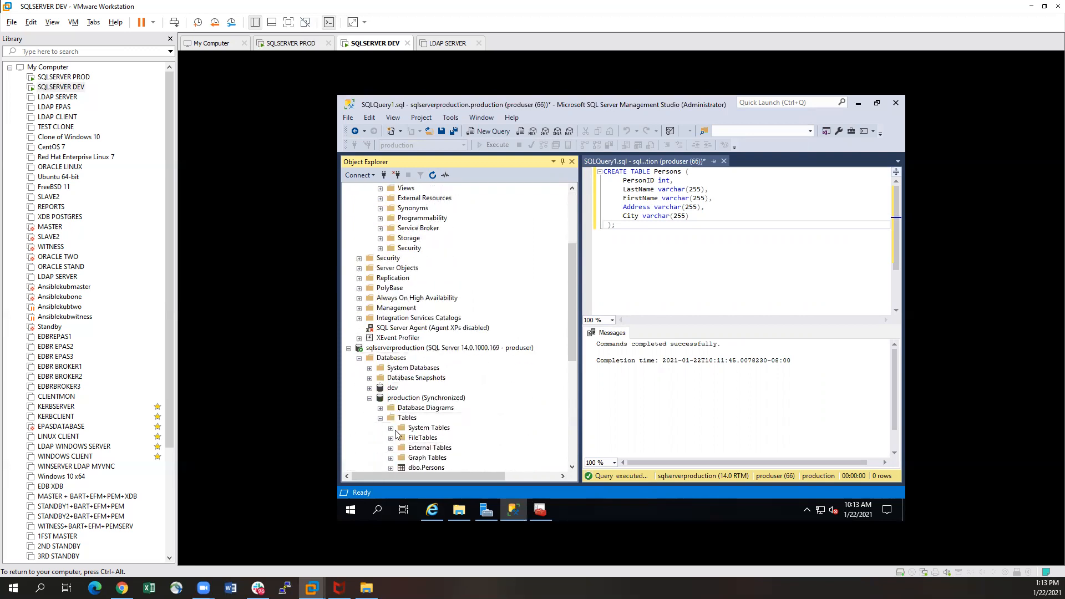
{"action": "scroll", "coordinate": [424, 430], "scroll_direction": "down", "scroll_amount": 2}
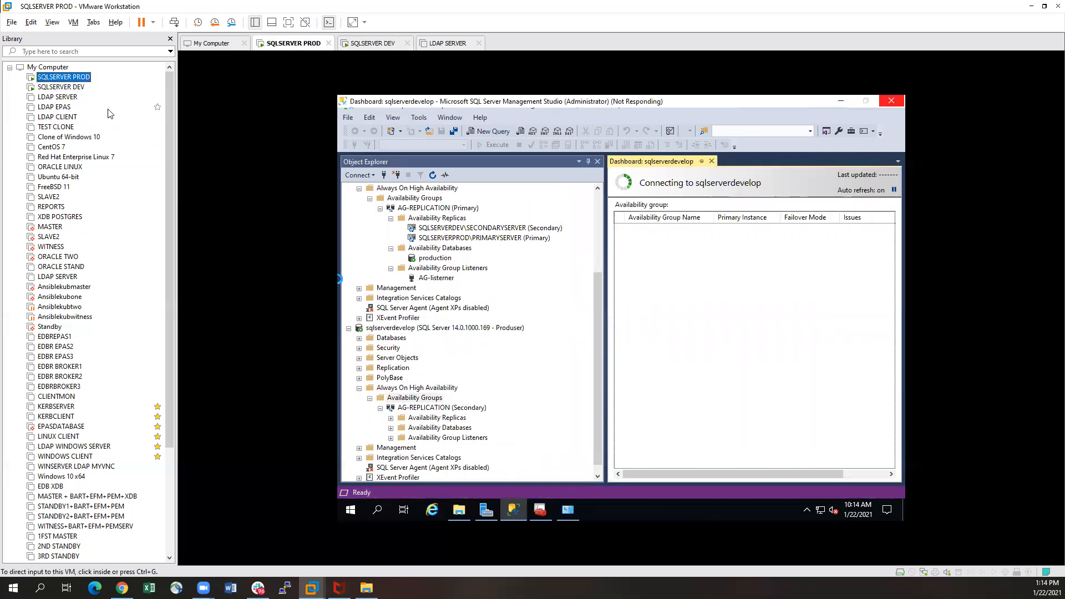
Back in the SQLSERVER DEV virtual machine, rename the table in the CREATE TABLE query to Person12 and execute the whole statement.
{"action": "left_click", "coordinate": [61, 87]}
{"action": "left_click", "coordinate": [651, 260]}
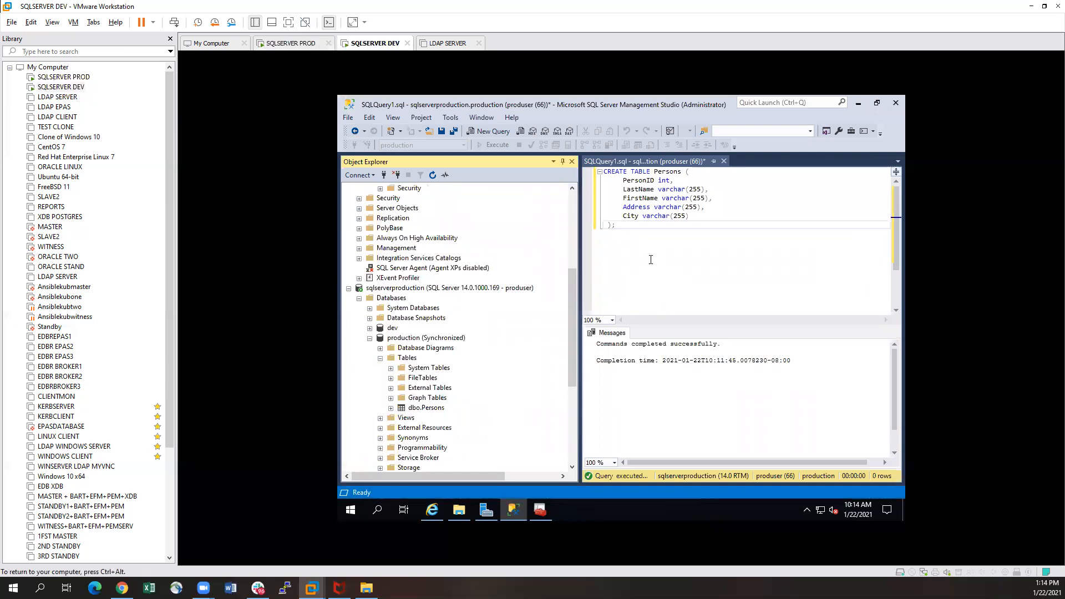
{"action": "left_click", "coordinate": [683, 171]}
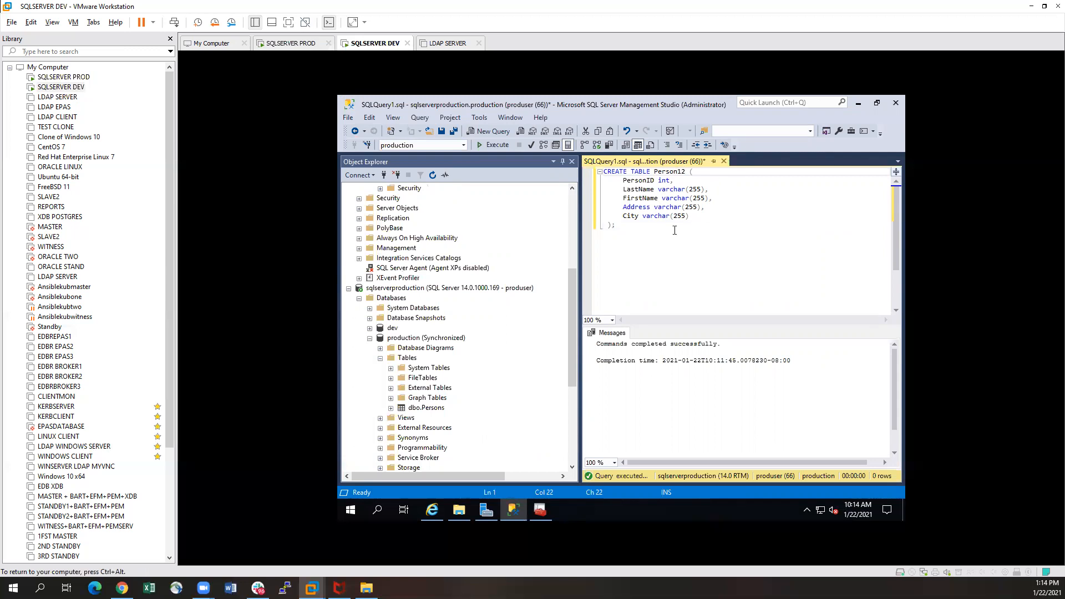
{"action": "left_click_drag", "start_coordinate": [633, 229], "coordinate": [589, 173]}
{"action": "left_click", "coordinate": [496, 145]}
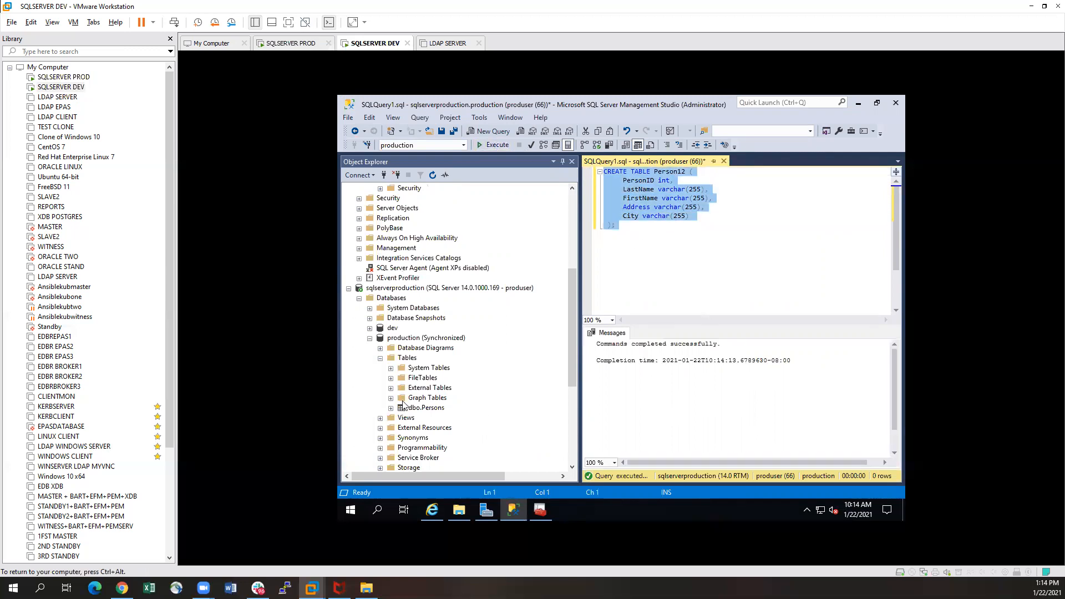
Refresh the sqlserverproduction instance and expand its production database down to the tables to check for Person12.
{"action": "left_click", "coordinate": [399, 289]}
{"action": "left_click", "coordinate": [433, 174]}
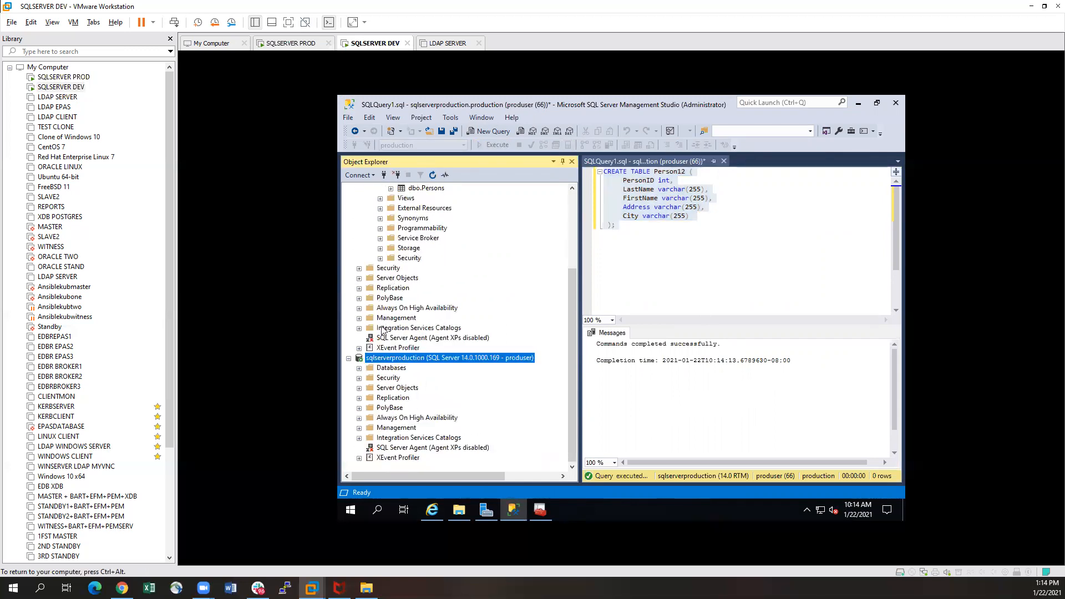
{"action": "left_click", "coordinate": [359, 369]}
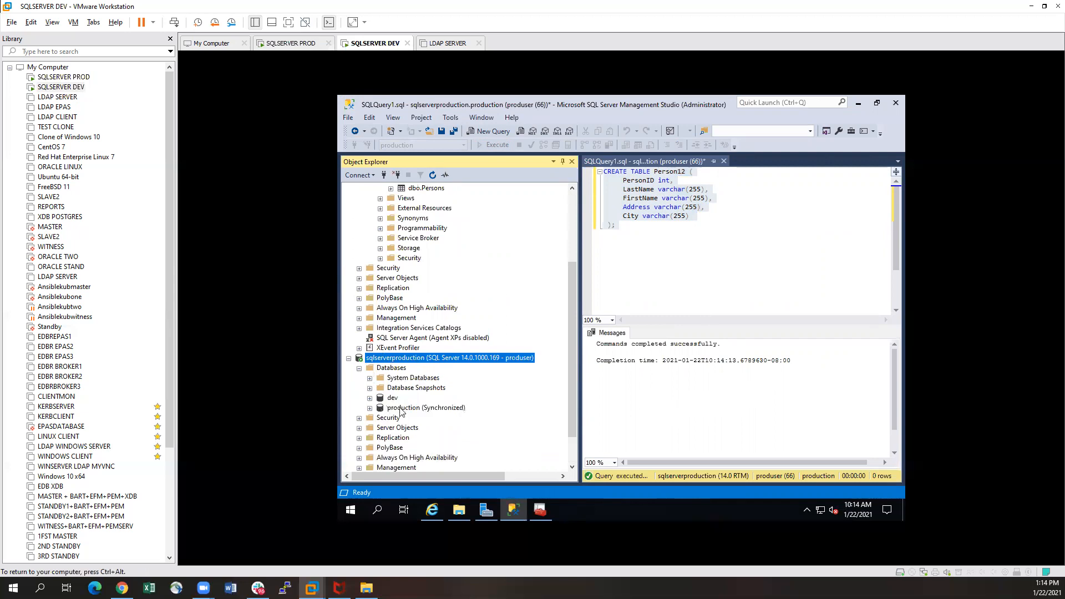
{"action": "left_click", "coordinate": [370, 409]}
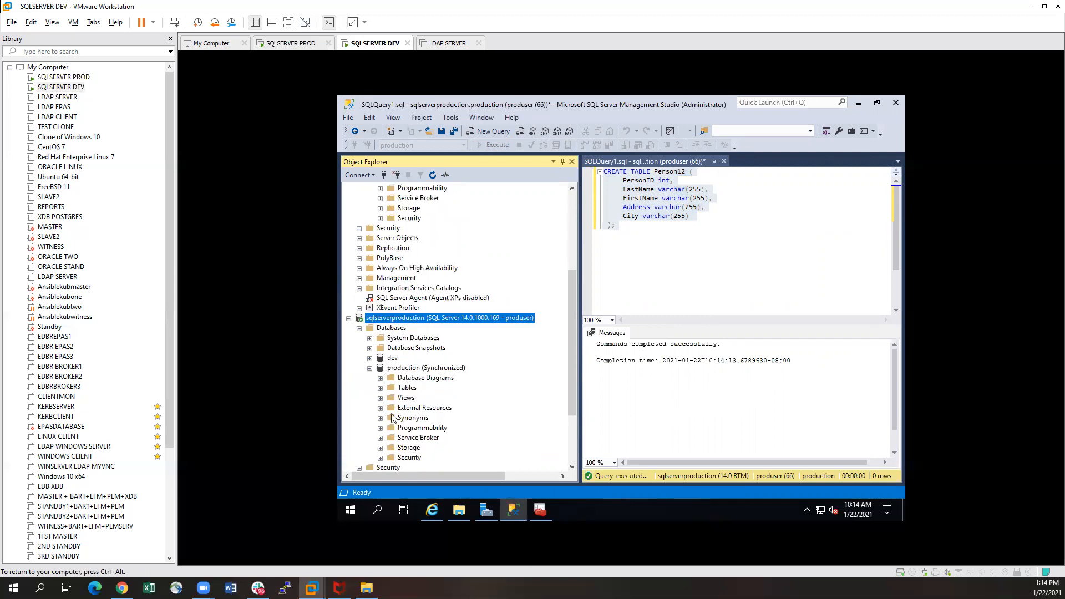
{"action": "scroll", "coordinate": [475, 419], "scroll_direction": "down", "scroll_amount": 1}
{"action": "left_click", "coordinate": [380, 358]}
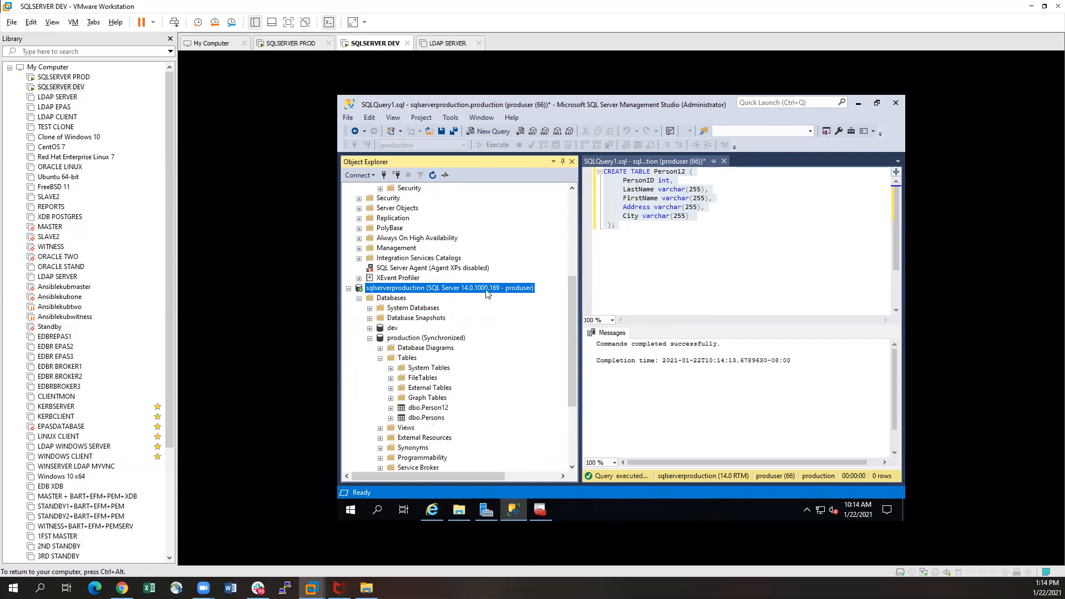
Refresh SQLSERVERDEV\SECONDARYSERVER and expand its production database's tables to check whether Person12 was replicated.
{"action": "scroll", "coordinate": [489, 299], "scroll_direction": "up", "scroll_amount": 6}
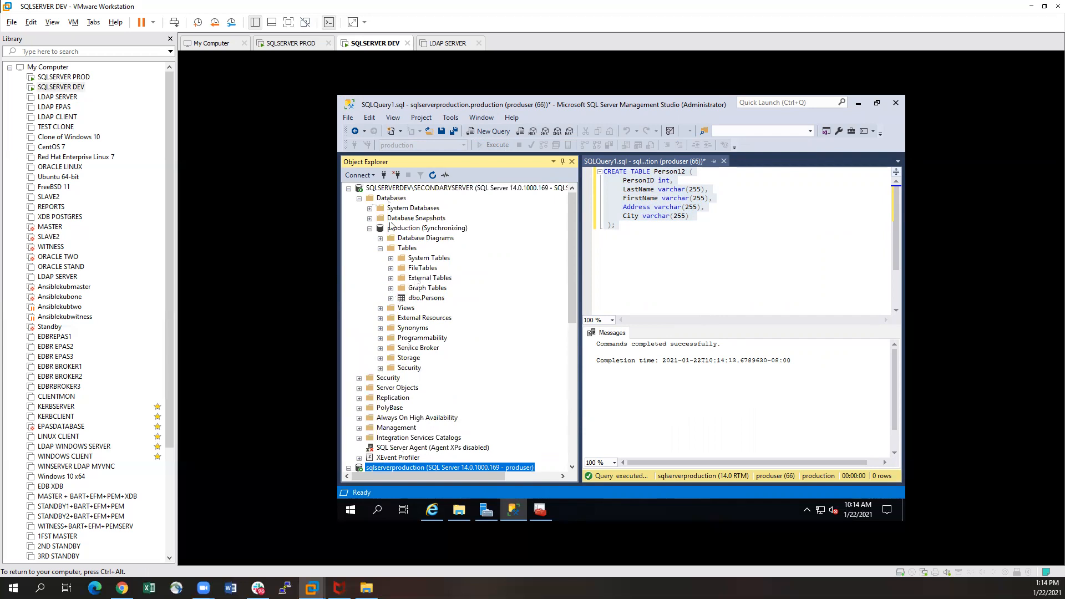
{"action": "left_click", "coordinate": [411, 188]}
{"action": "left_click", "coordinate": [432, 175]}
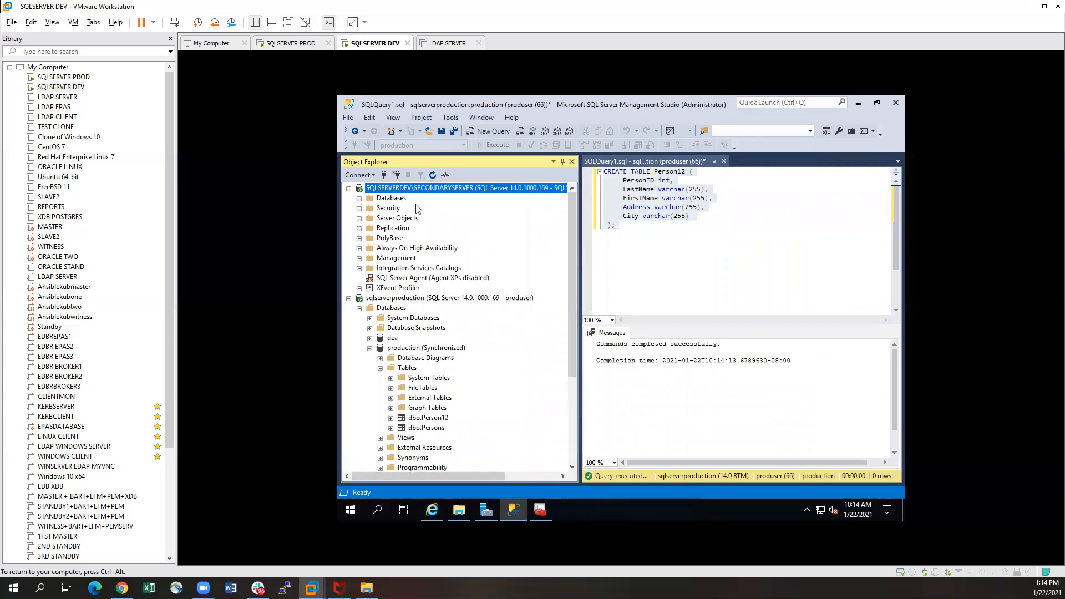
{"action": "left_click", "coordinate": [359, 199]}
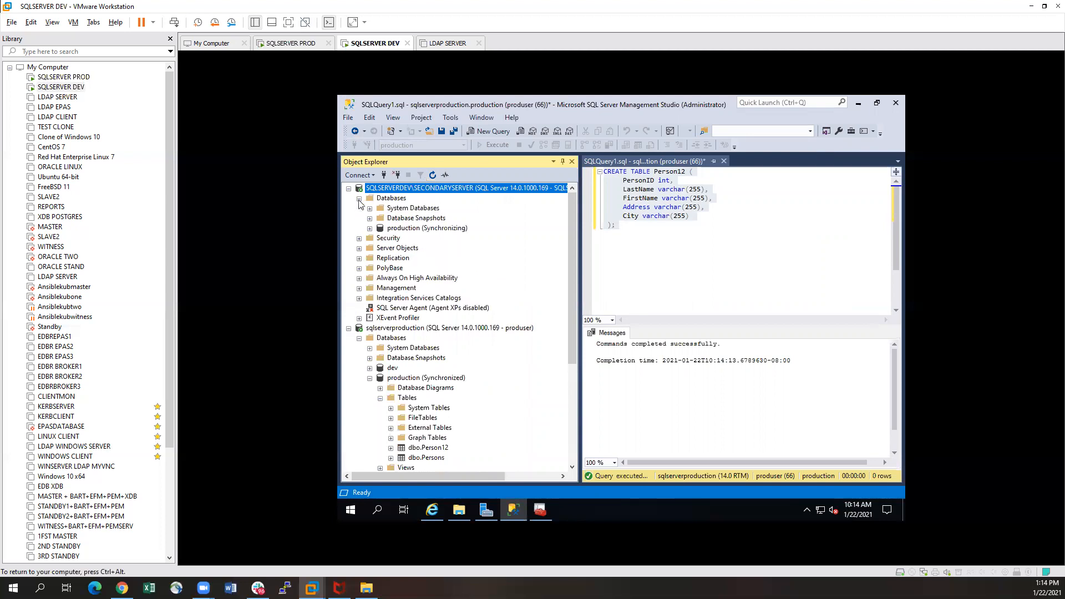
{"action": "left_click", "coordinate": [370, 229]}
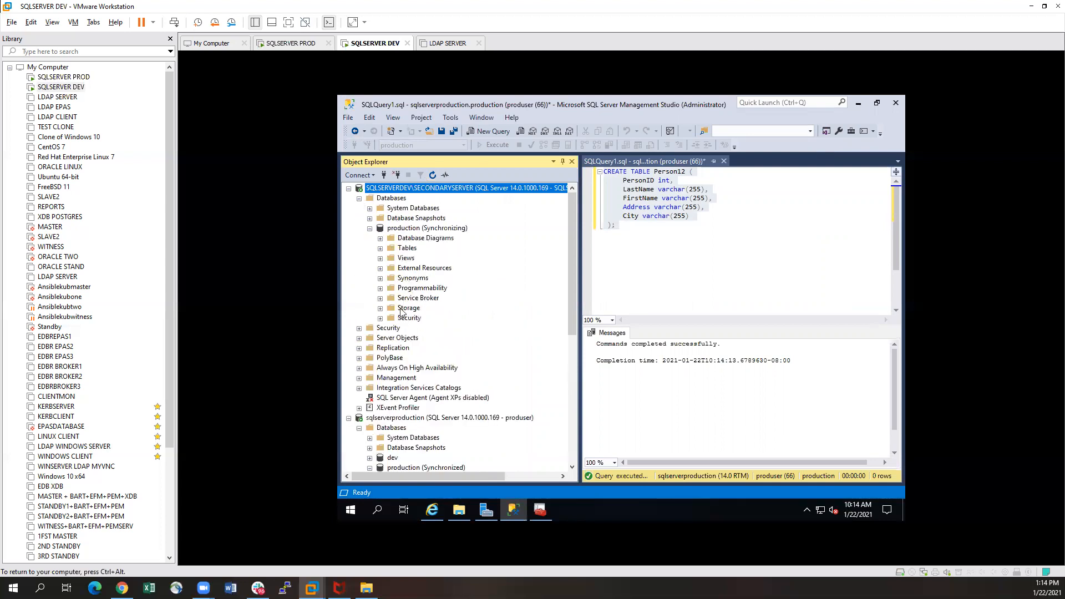
{"action": "left_click", "coordinate": [381, 248]}
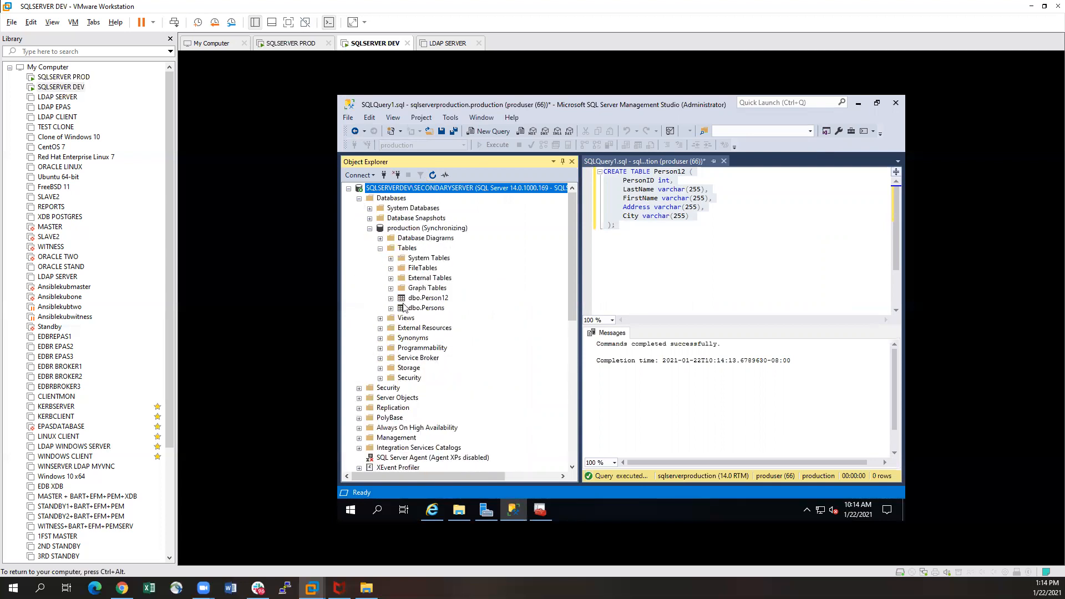
Show the dashboard for the availability groups of the sqlserverproduction instance.
{"action": "left_click_drag", "start_coordinate": [573, 267], "coordinate": [571, 435]}
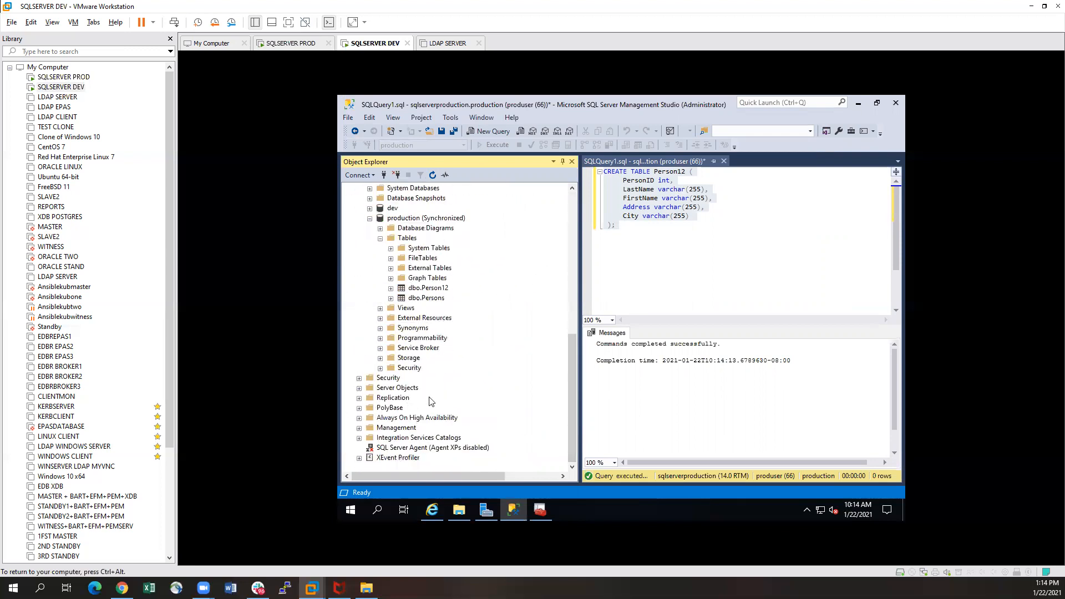
{"action": "scroll", "coordinate": [429, 390], "scroll_direction": "up", "scroll_amount": 3}
{"action": "scroll", "coordinate": [428, 390], "scroll_direction": "down", "scroll_amount": 3}
{"action": "scroll", "coordinate": [428, 390], "scroll_direction": "up", "scroll_amount": 3}
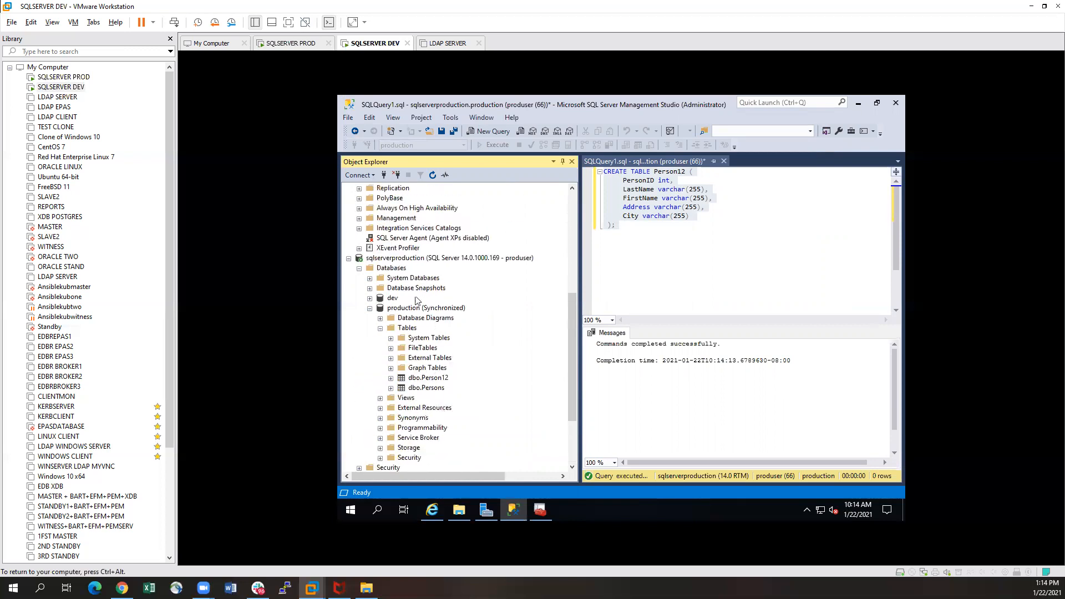
{"action": "scroll", "coordinate": [437, 320], "scroll_direction": "down", "scroll_amount": 3}
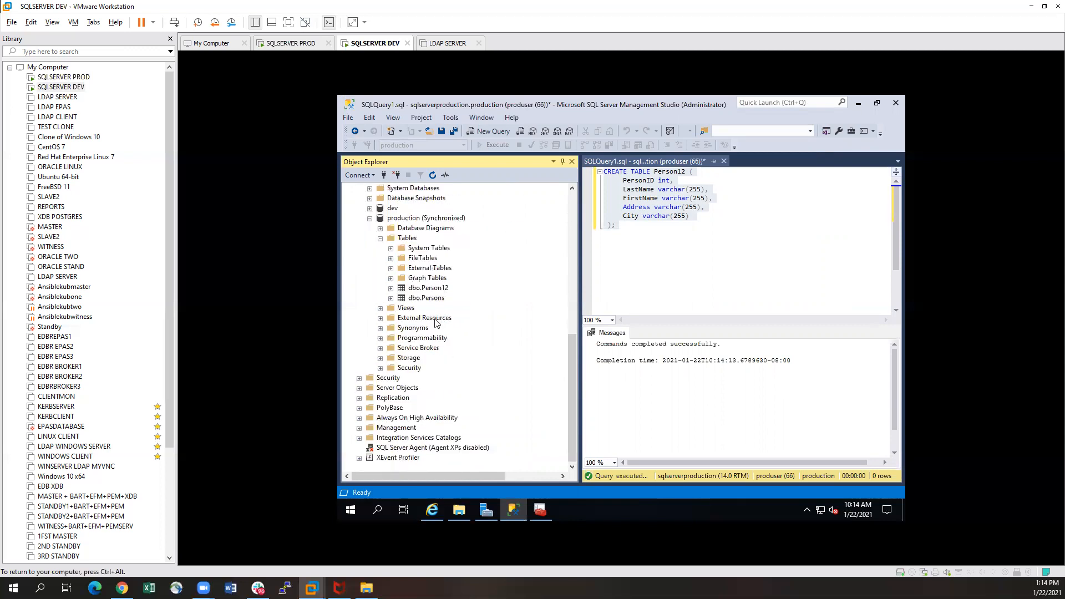
{"action": "left_click", "coordinate": [359, 418]}
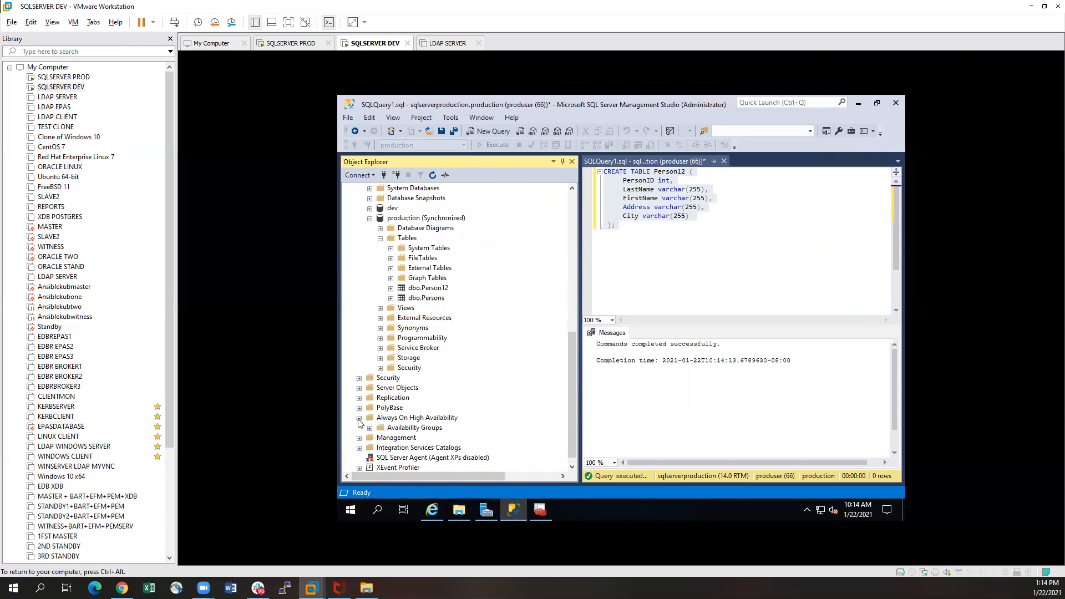
{"action": "right_click", "coordinate": [412, 429]}
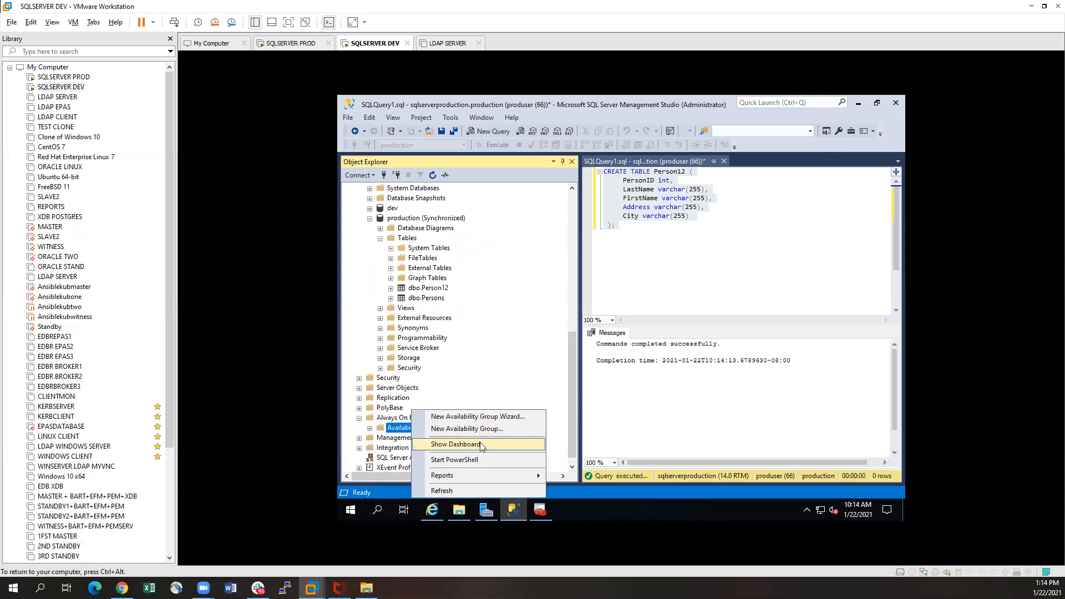
{"action": "left_click", "coordinate": [474, 448]}
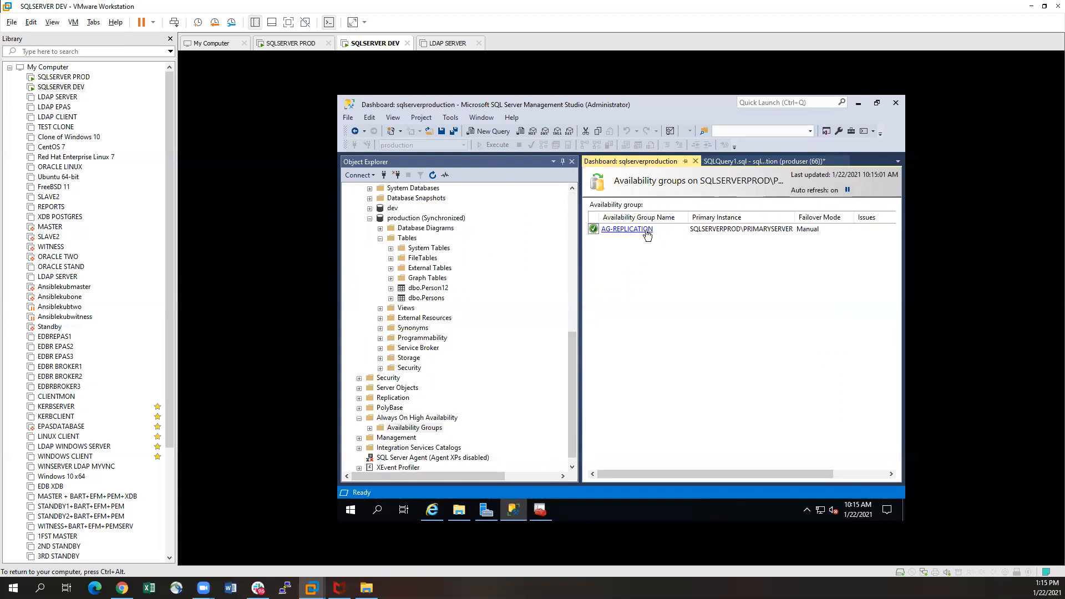
Open the AG-REPLICATION dashboard and examine the replicas' seeding mode, synchronization state and failover readiness.
{"action": "left_click_drag", "start_coordinate": [645, 471], "coordinate": [610, 466]}
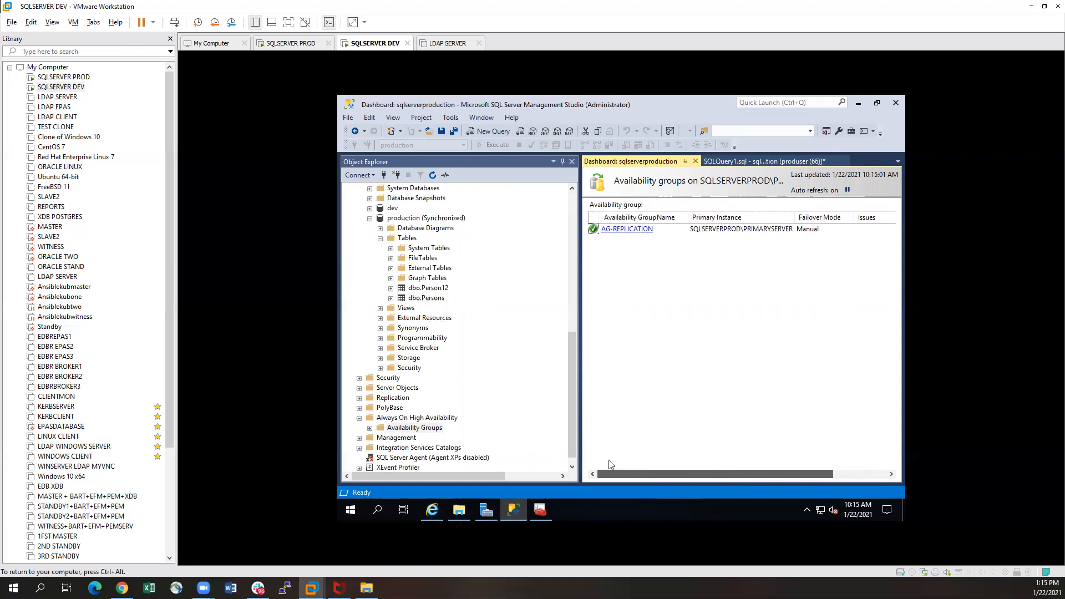
{"action": "left_click", "coordinate": [625, 229]}
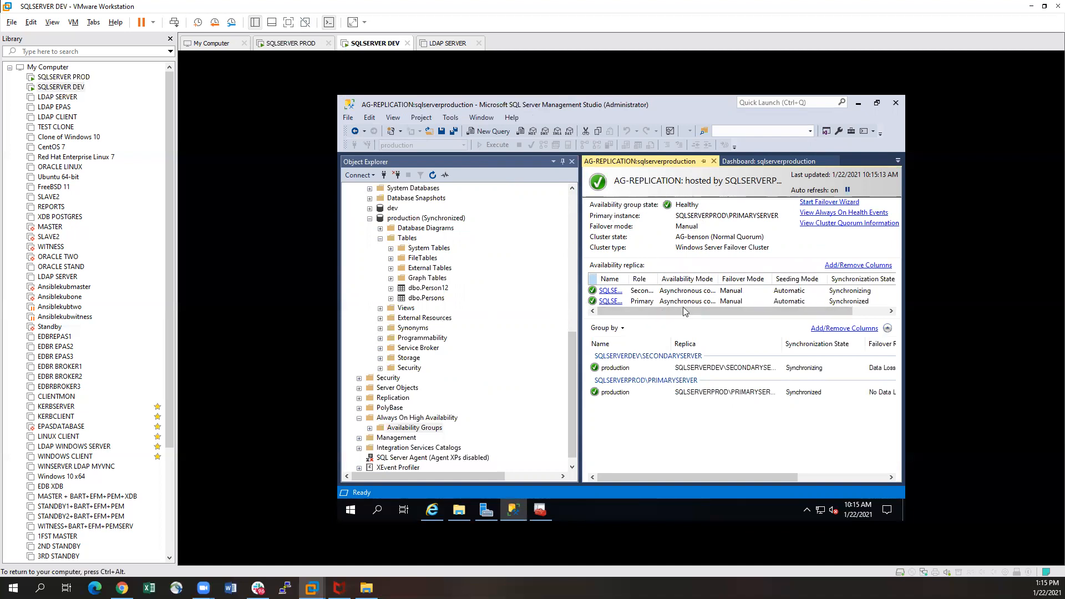
{"action": "left_click_drag", "start_coordinate": [677, 315], "coordinate": [641, 310]}
{"action": "left_click", "coordinate": [815, 303]}
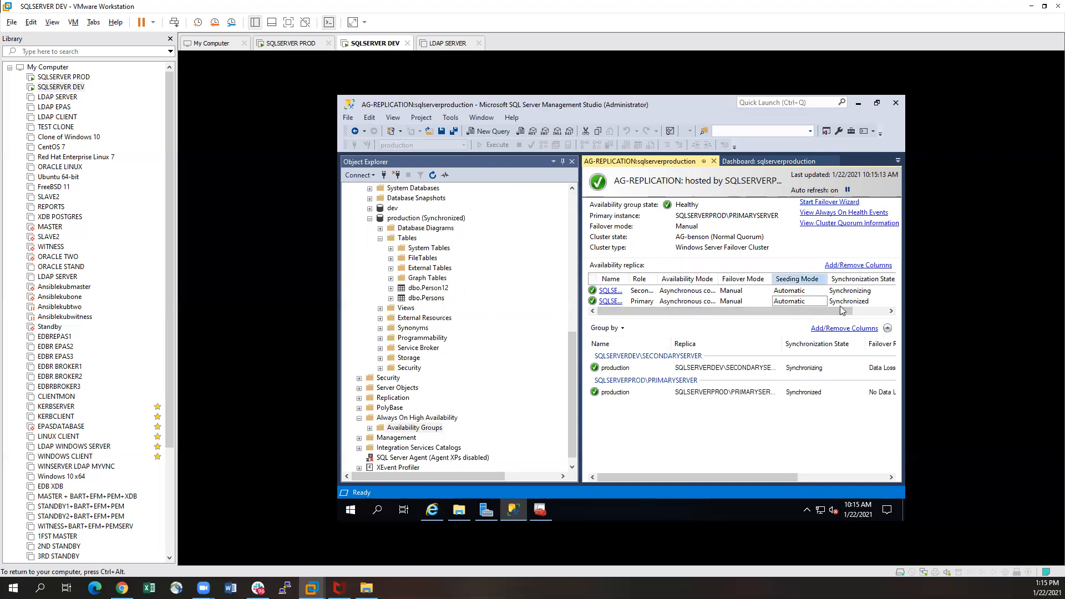
{"action": "left_click_drag", "start_coordinate": [831, 311], "coordinate": [856, 311]}
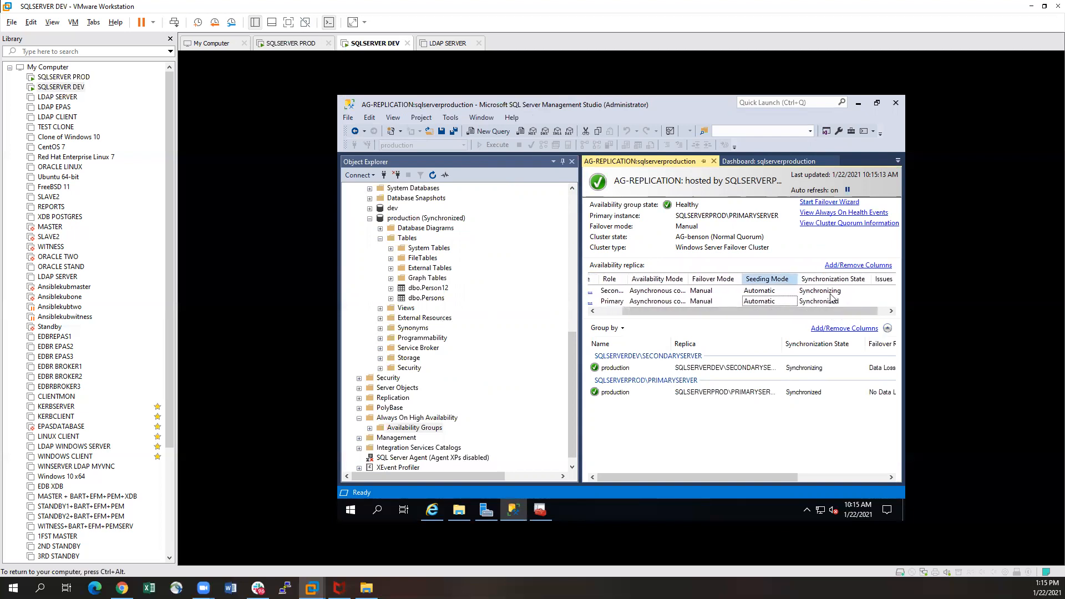
{"action": "left_click_drag", "start_coordinate": [648, 476], "coordinate": [694, 470]}
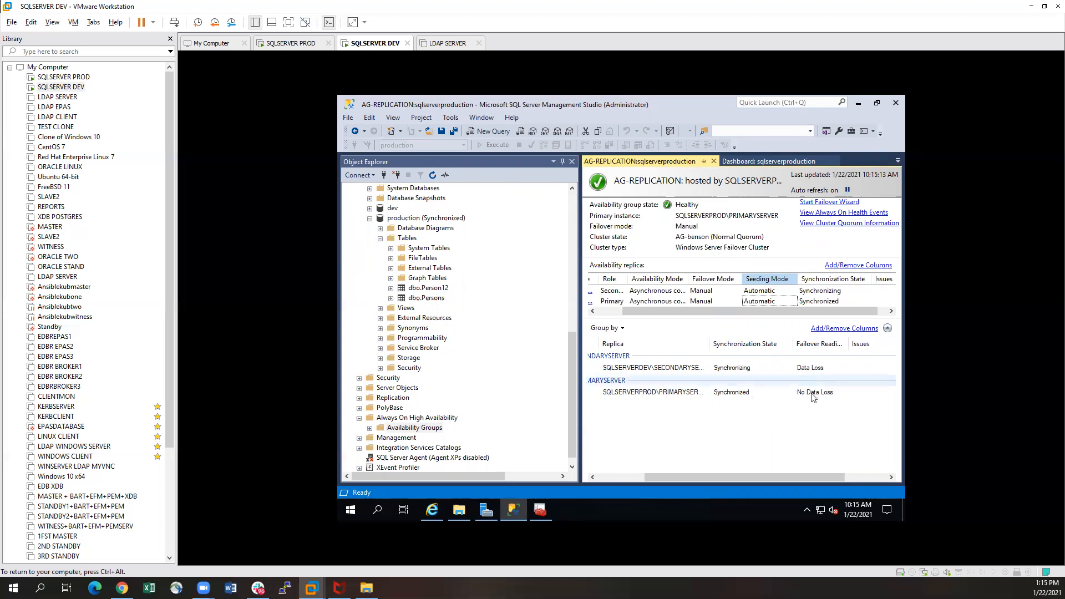
{"action": "left_click_drag", "start_coordinate": [775, 478], "coordinate": [673, 478]}
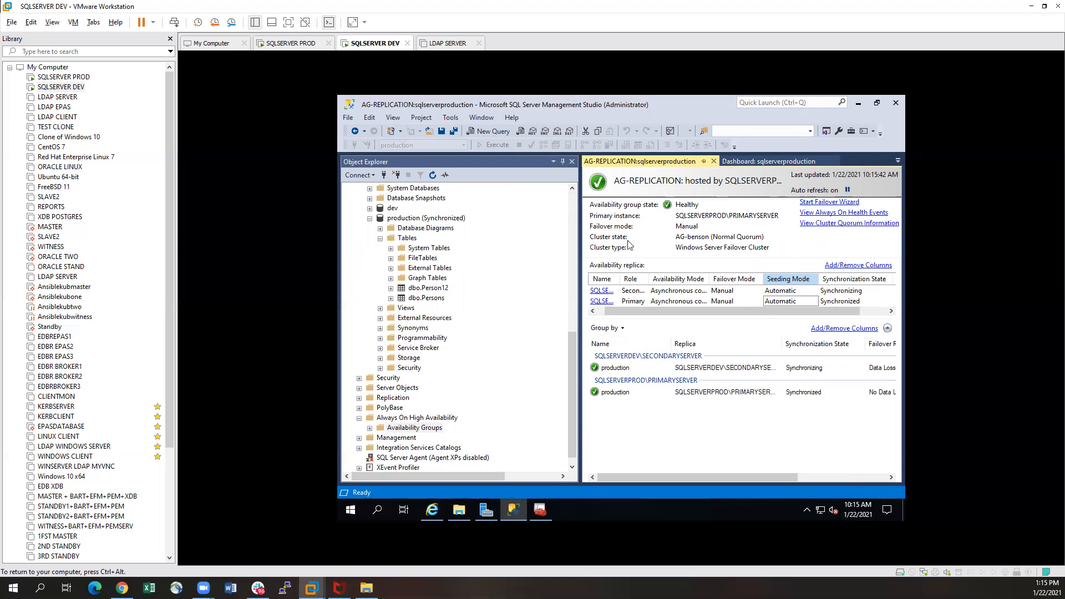
Compare the production database's tables on the secondary instance with those on sqlserverproduction.
{"action": "scroll", "coordinate": [510, 351], "scroll_direction": "up", "scroll_amount": 6}
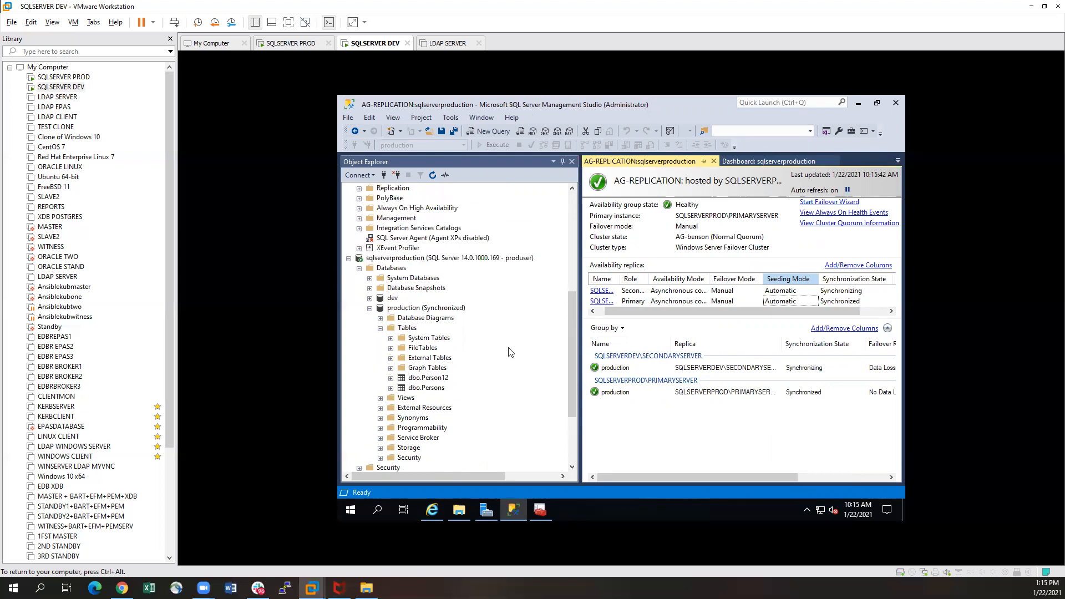
{"action": "scroll", "coordinate": [513, 350], "scroll_direction": "up", "scroll_amount": 3}
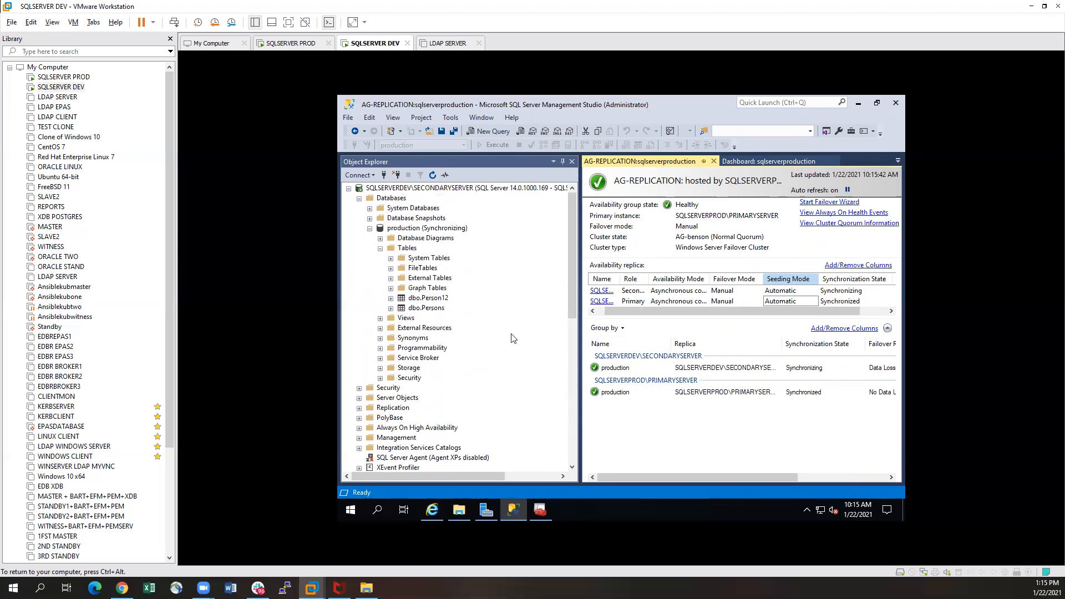
{"action": "scroll", "coordinate": [513, 341], "scroll_direction": "down", "scroll_amount": 4}
{"action": "scroll", "coordinate": [500, 352], "scroll_direction": "up", "scroll_amount": 5}
{"action": "scroll", "coordinate": [557, 294], "scroll_direction": "down", "scroll_amount": 9}
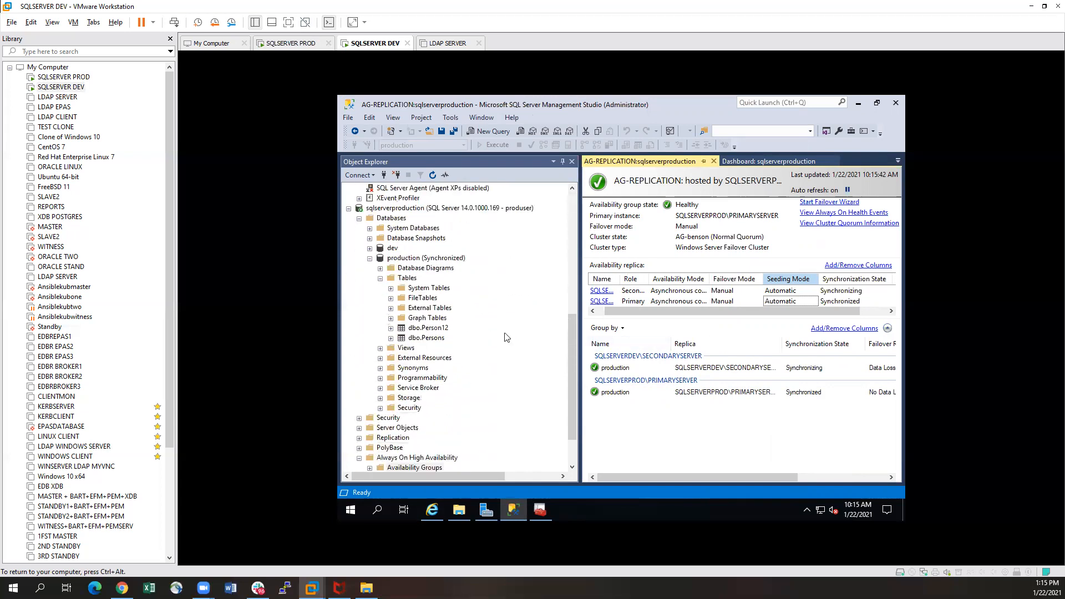
{"action": "scroll", "coordinate": [506, 338], "scroll_direction": "up", "scroll_amount": 6}
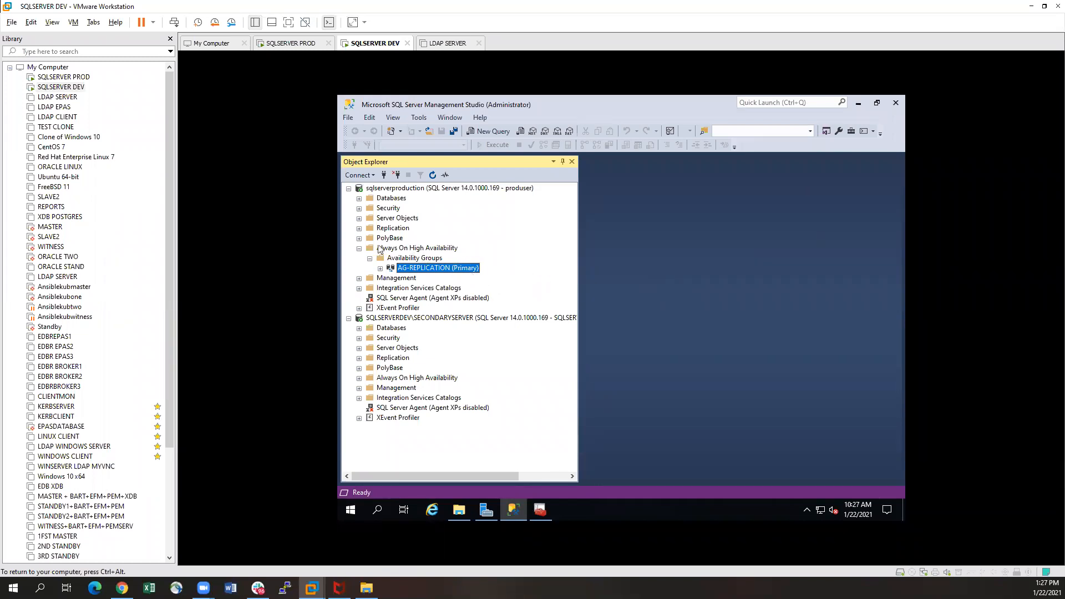
Expand the AG-REPLICATION availability group under the sqlserverproduction instance.
{"action": "left_click", "coordinate": [390, 199]}
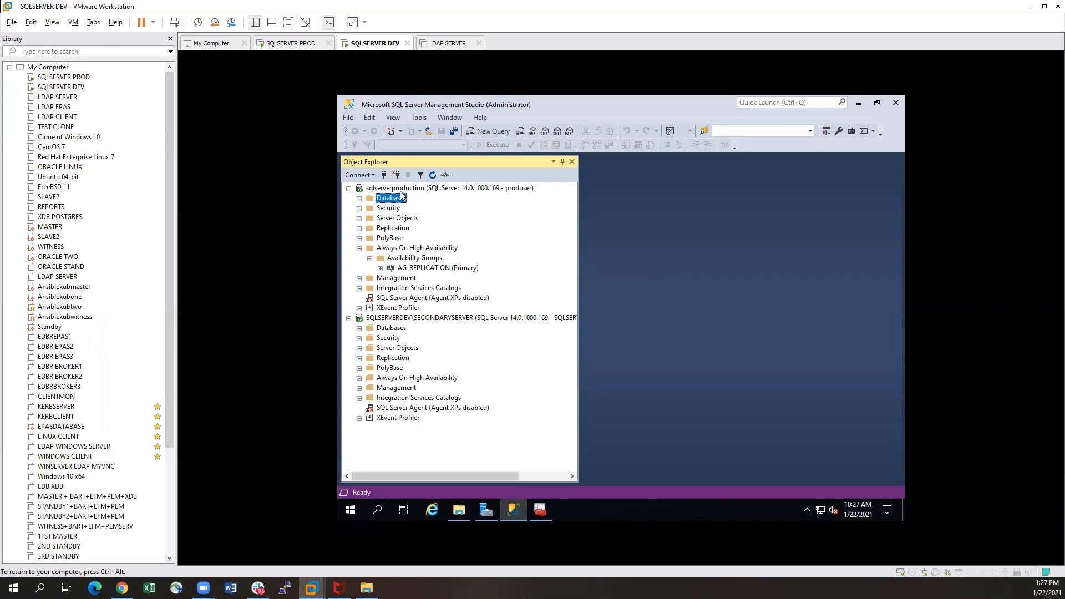
{"action": "left_click", "coordinate": [405, 192]}
{"action": "left_click", "coordinate": [381, 268]}
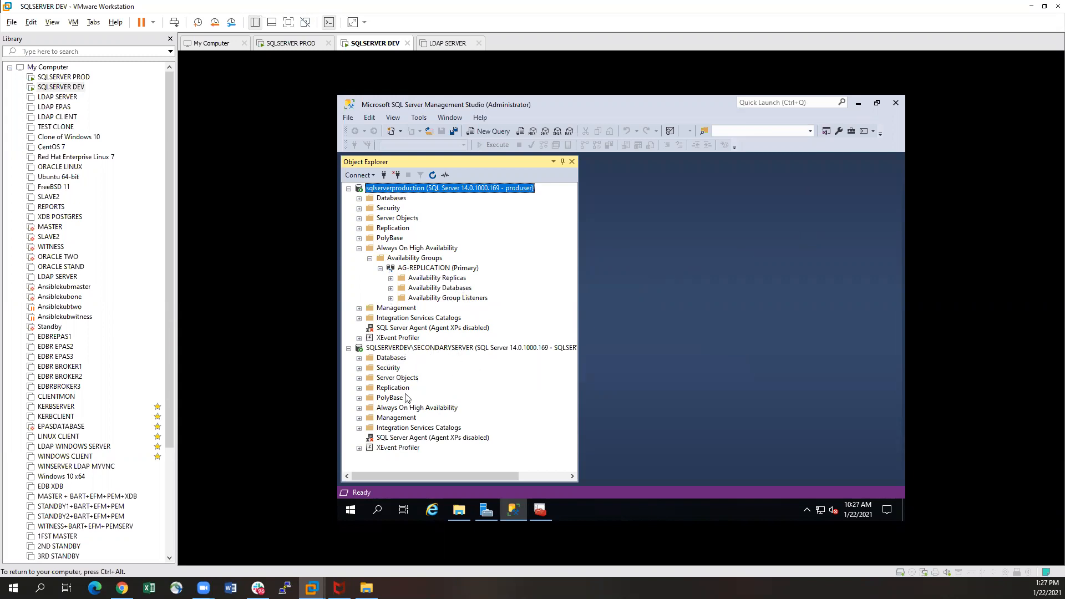
Expand the secondary instance's availability groups and the databases of sqlserverproduction.
{"action": "left_click", "coordinate": [359, 408]}
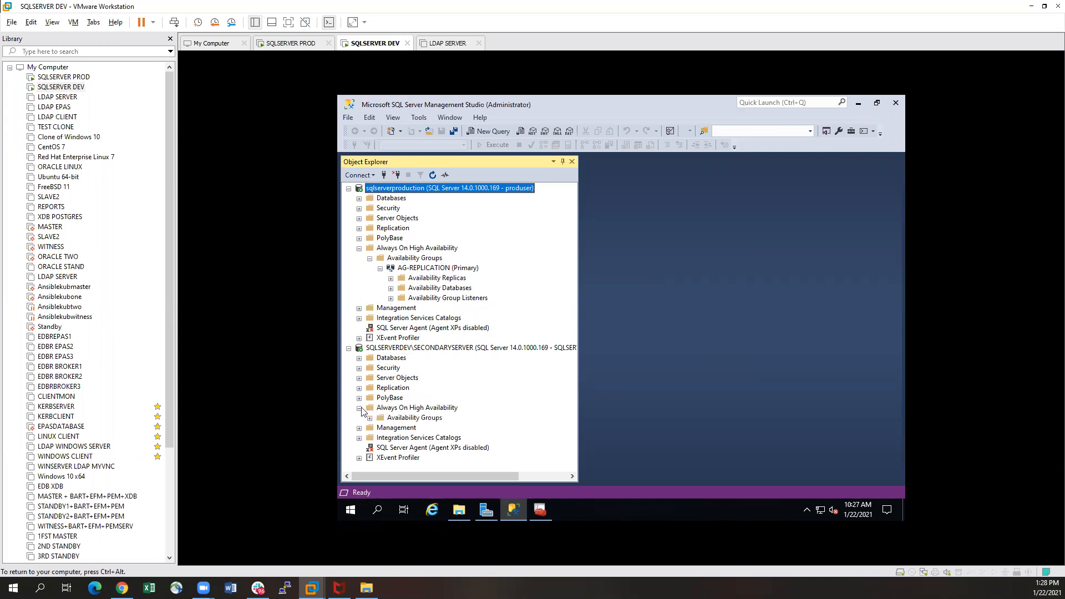
{"action": "left_click", "coordinate": [370, 418]}
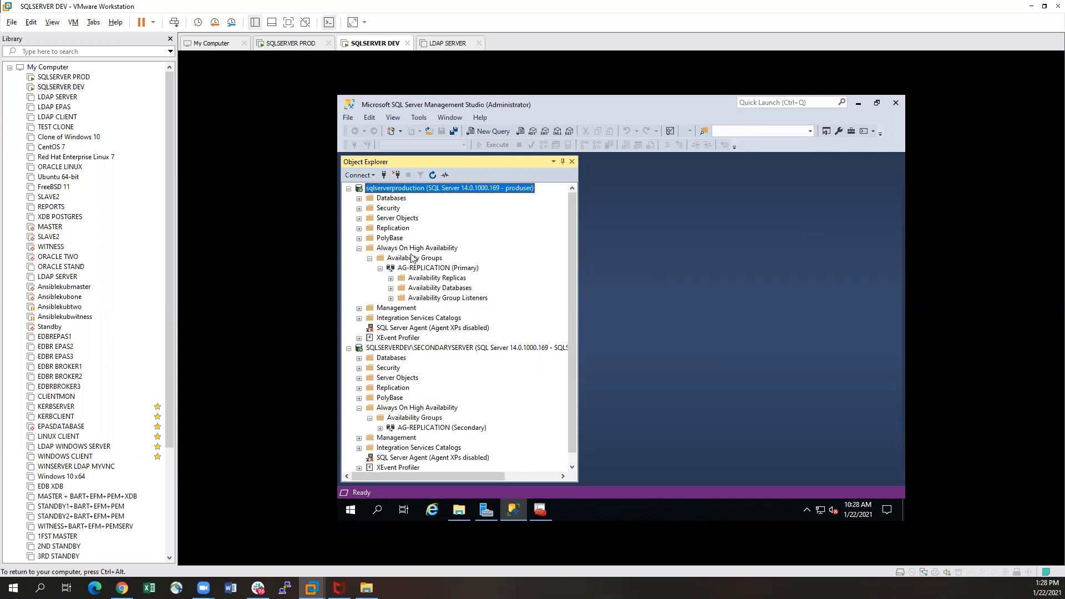
{"action": "left_click", "coordinate": [359, 198]}
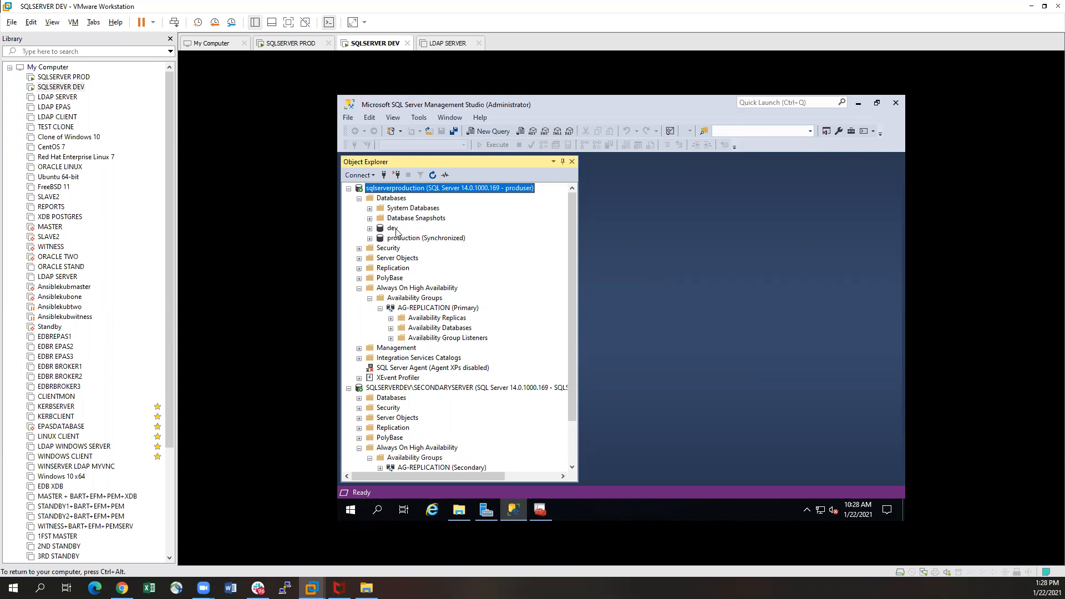
Start adding a database to the primary AG-REPLICATION availability group and select the dev database.
{"action": "right_click", "coordinate": [420, 312]}
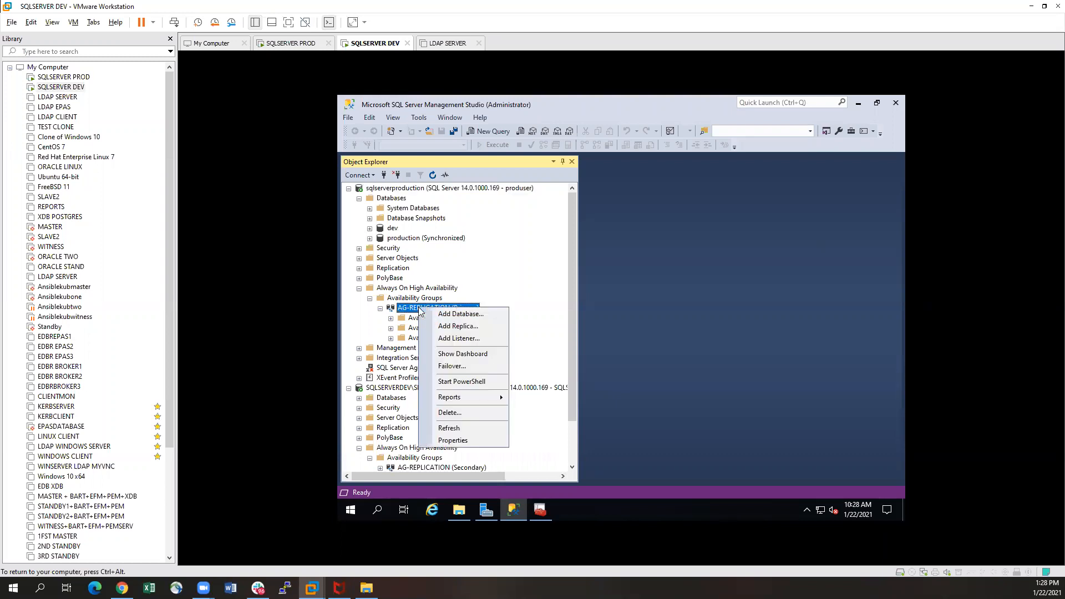
{"action": "left_click", "coordinate": [462, 314]}
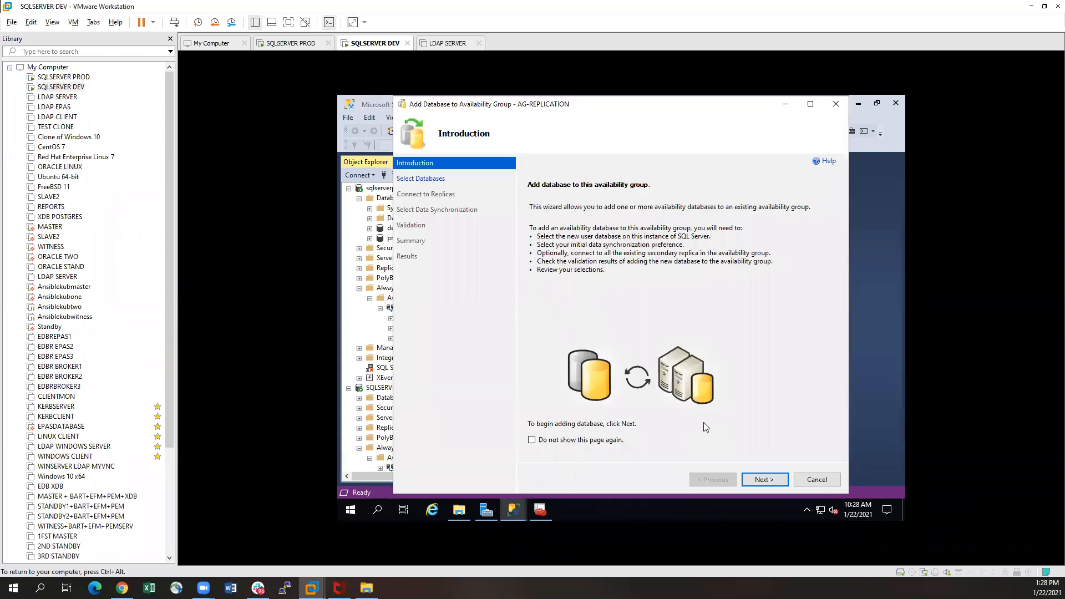
{"action": "left_click", "coordinate": [764, 479]}
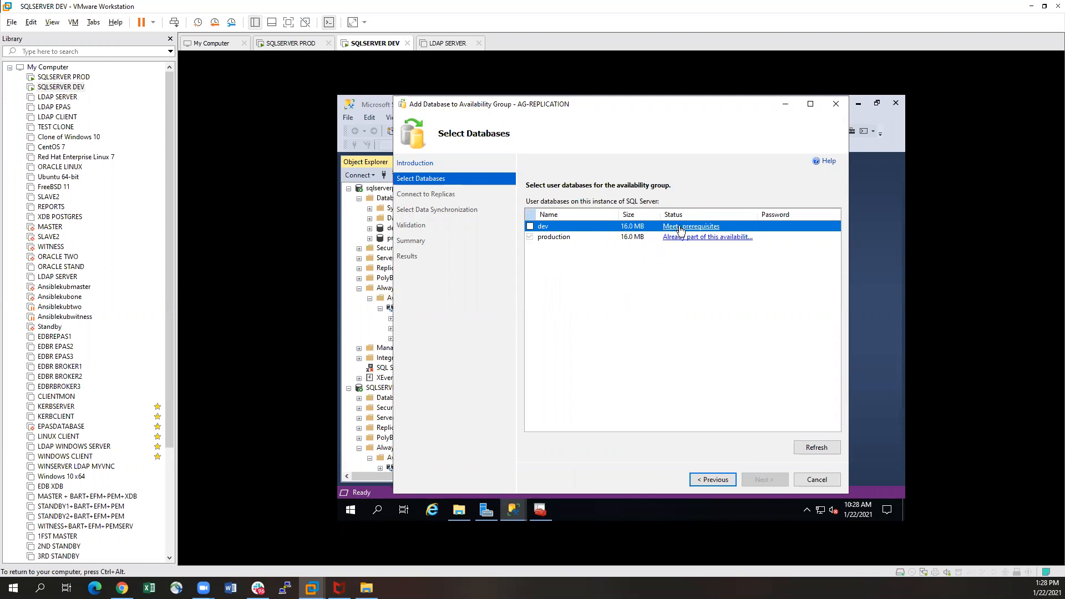
{"action": "left_click", "coordinate": [530, 227]}
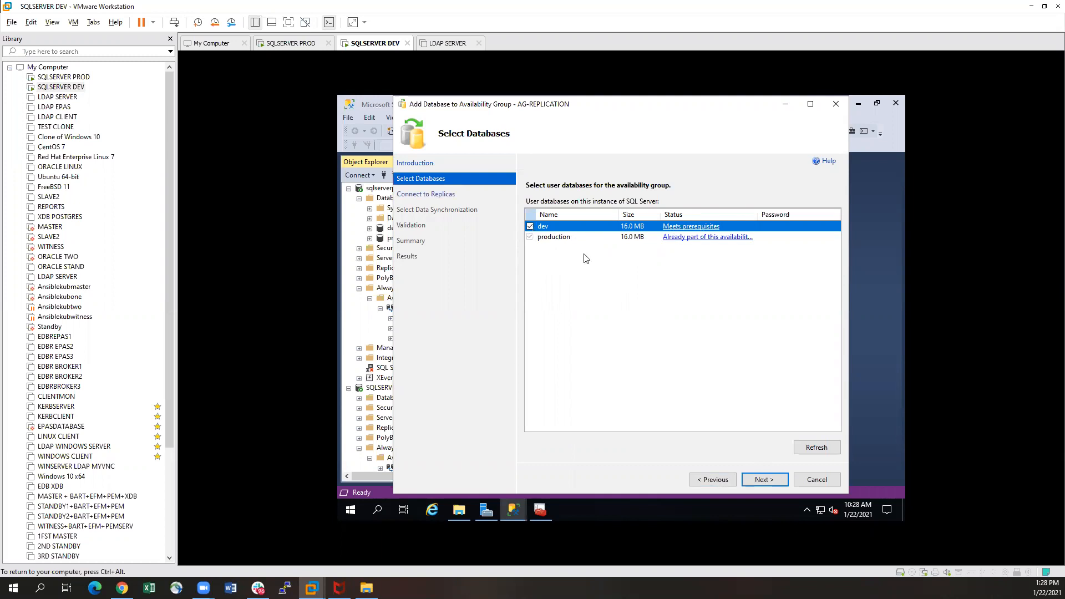
{"action": "left_click", "coordinate": [764, 480]}
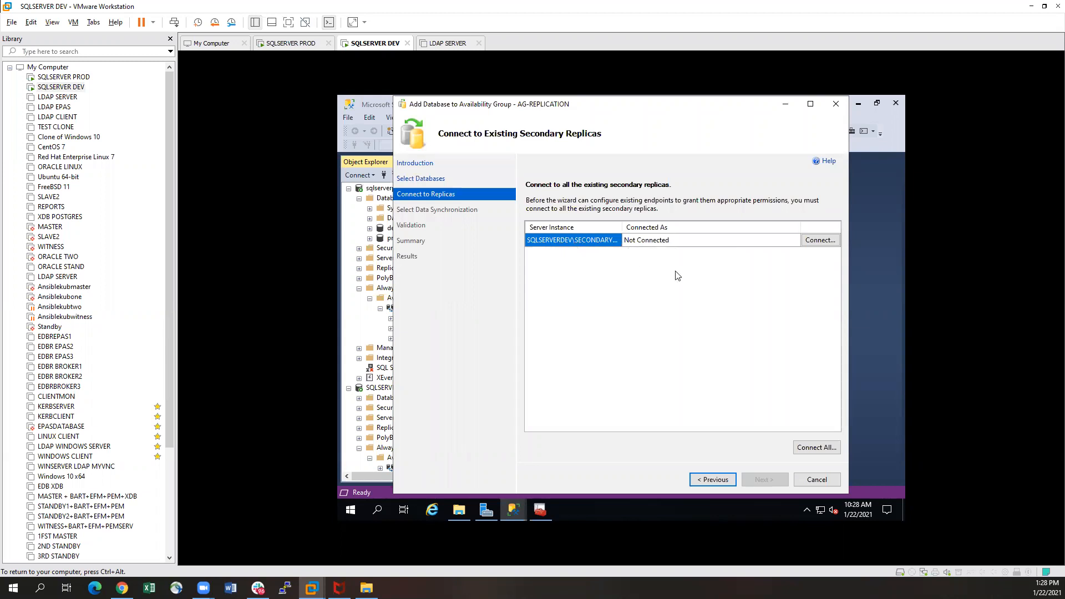
Connect to the replica SQLSERVERDEV\SECONDARYSERVER with SQL Server Authentication, using the login produser and its password.
{"action": "left_click", "coordinate": [820, 240]}
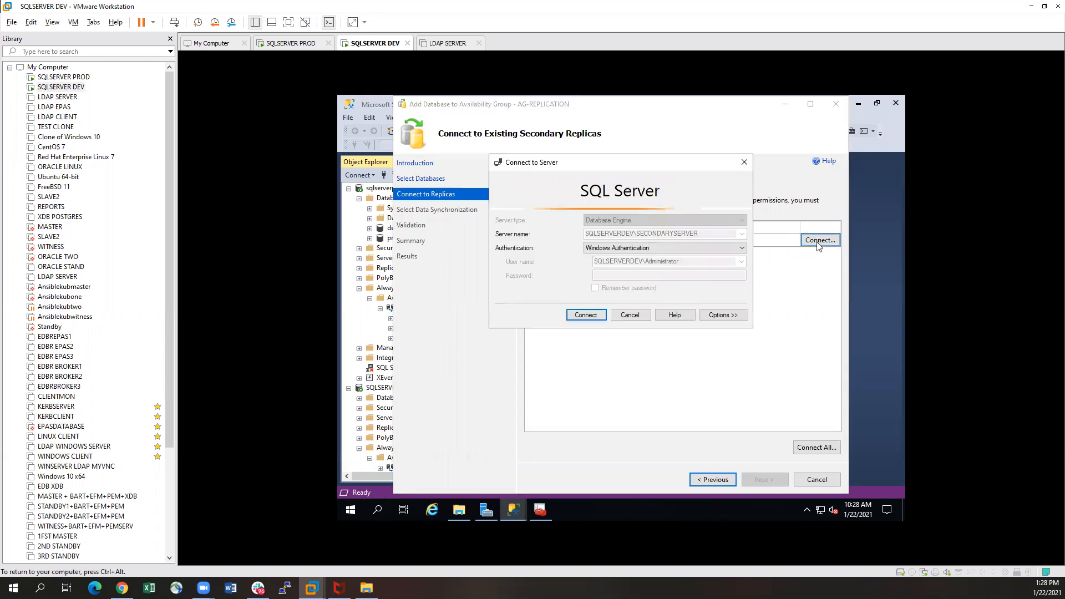
{"action": "left_click", "coordinate": [679, 251]}
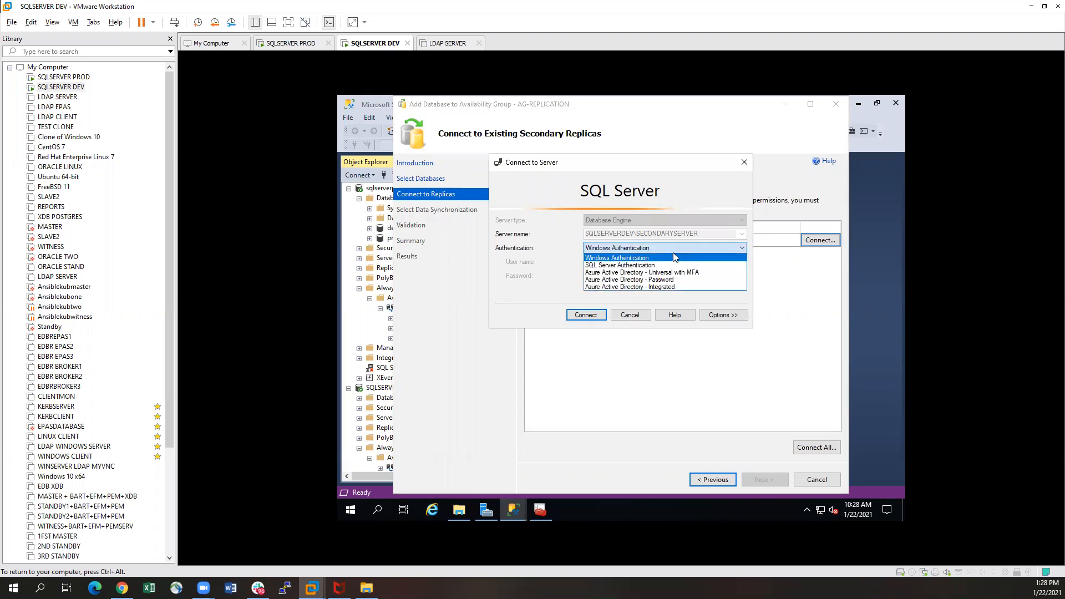
{"action": "left_click", "coordinate": [609, 265]}
{"action": "left_click", "coordinate": [610, 274]}
{"action": "left_click", "coordinate": [612, 273]}
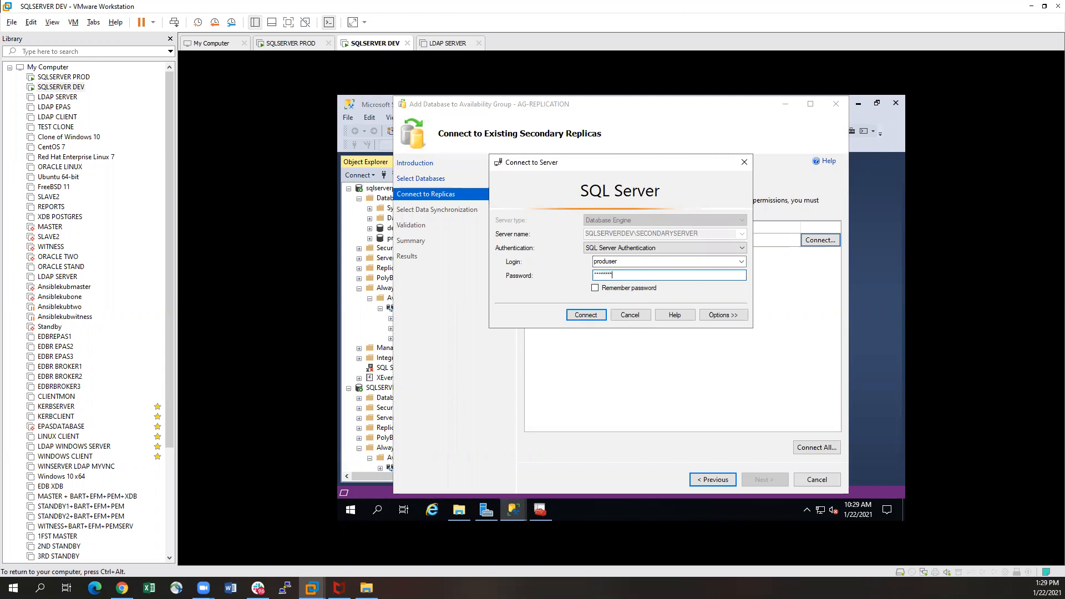
{"action": "left_click", "coordinate": [586, 317]}
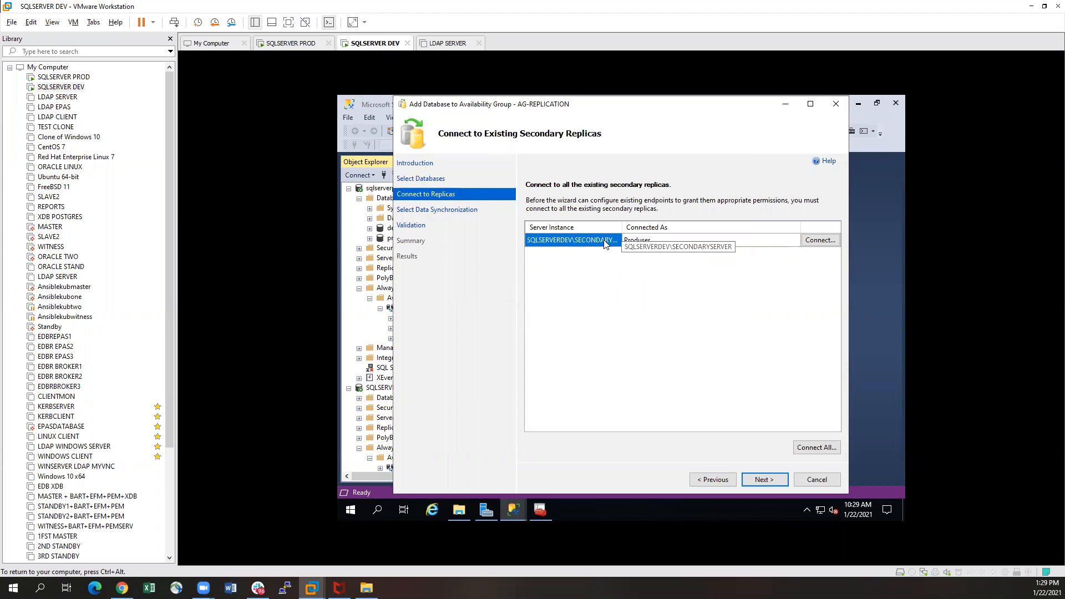
Keep automatic seeding as the initial data synchronization, run the validation and finish adding dev to AG-REPLICATION.
{"action": "left_click", "coordinate": [765, 481]}
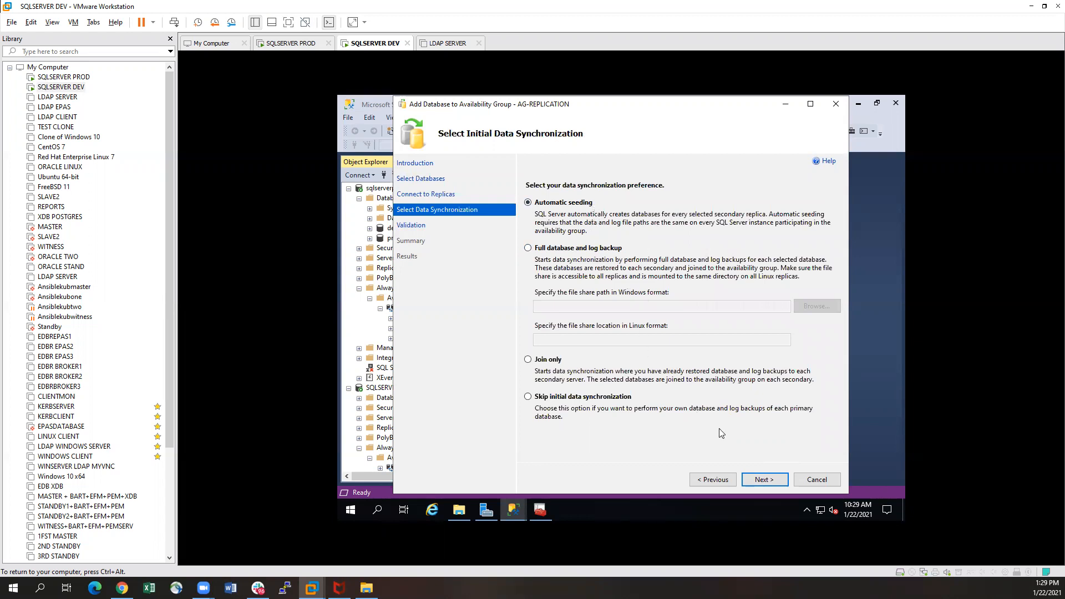
{"action": "left_click", "coordinate": [758, 477]}
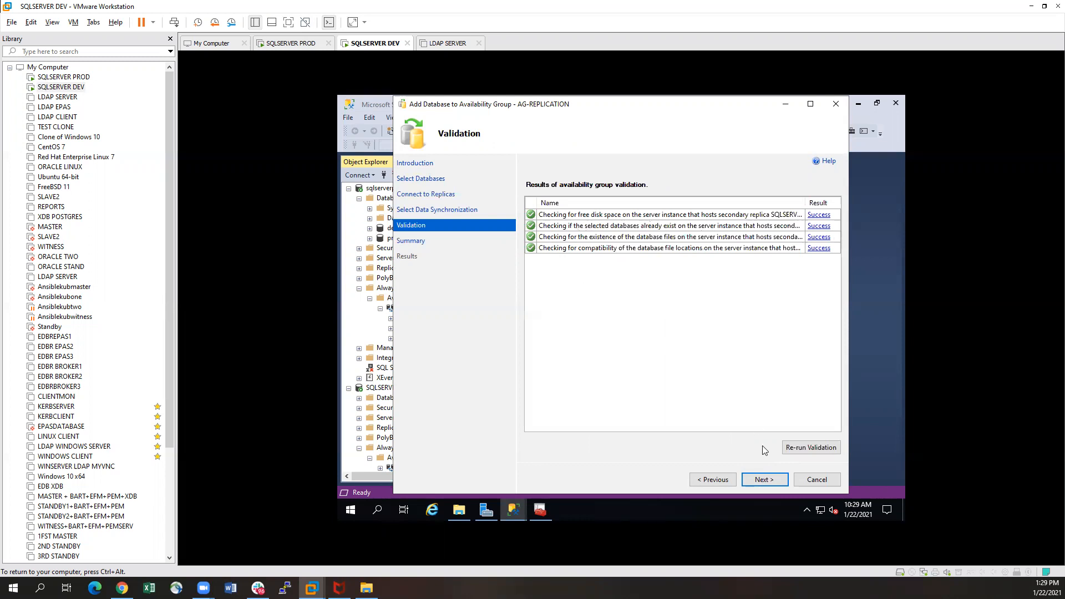
{"action": "left_click", "coordinate": [766, 480]}
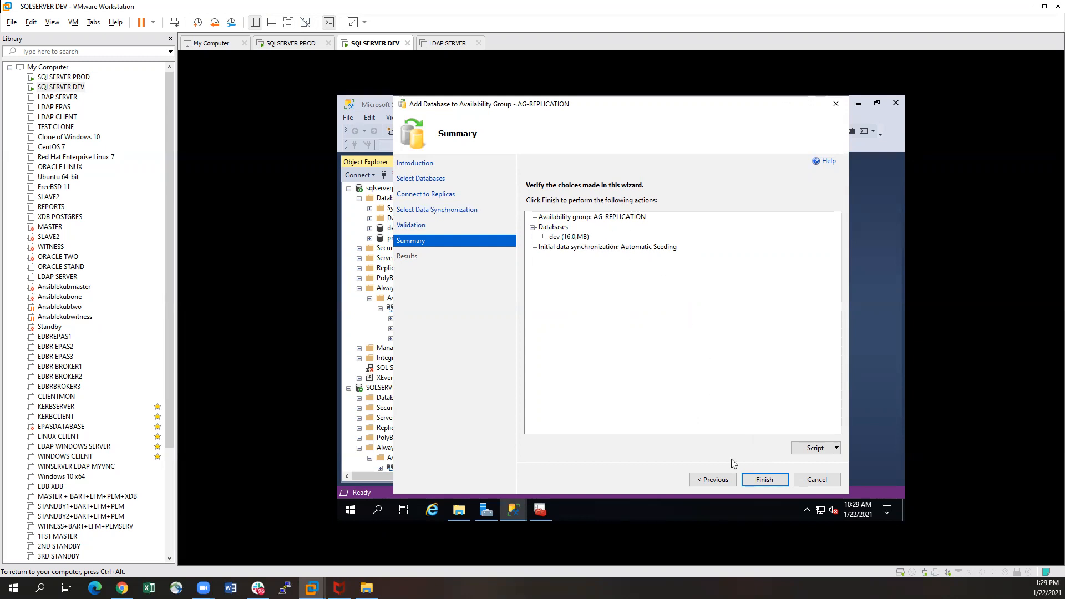
{"action": "left_click", "coordinate": [767, 480]}
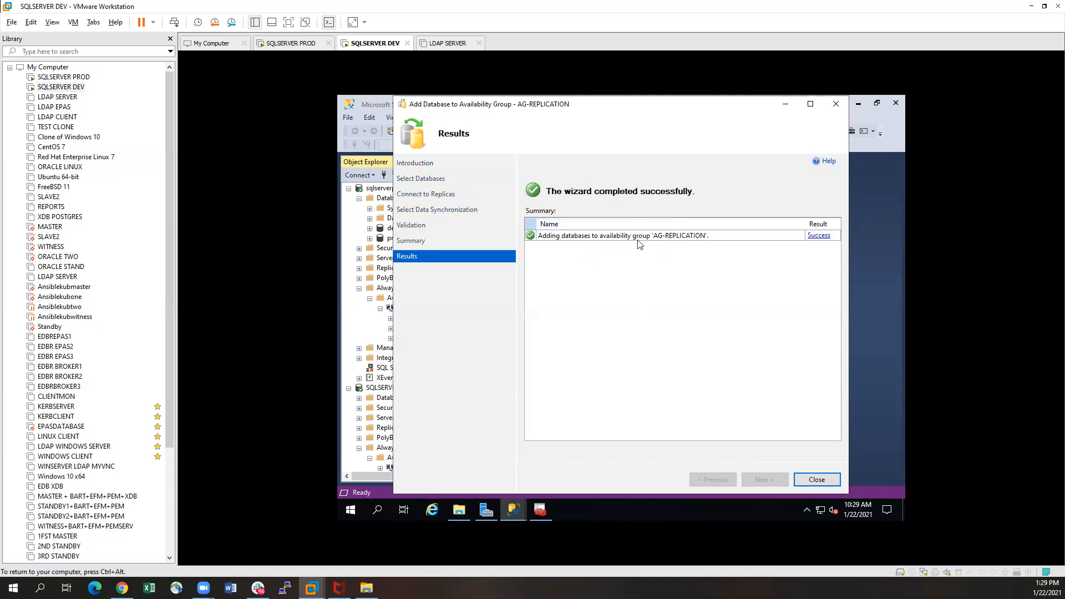
{"action": "left_click", "coordinate": [816, 480]}
Expand the databases of SQLSERVERDEV\SECONDARYSERVER and check that dev is replicated there.
{"action": "left_click_drag", "start_coordinate": [568, 286], "coordinate": [576, 330]}
{"action": "left_click_drag", "start_coordinate": [577, 374], "coordinate": [578, 372]}
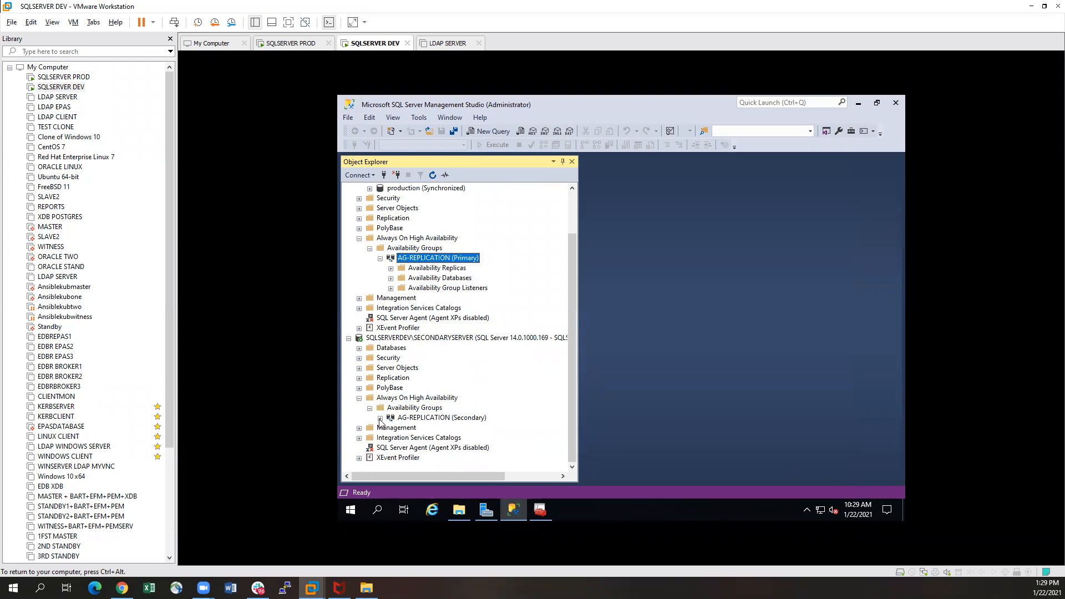
{"action": "left_click", "coordinate": [359, 348]}
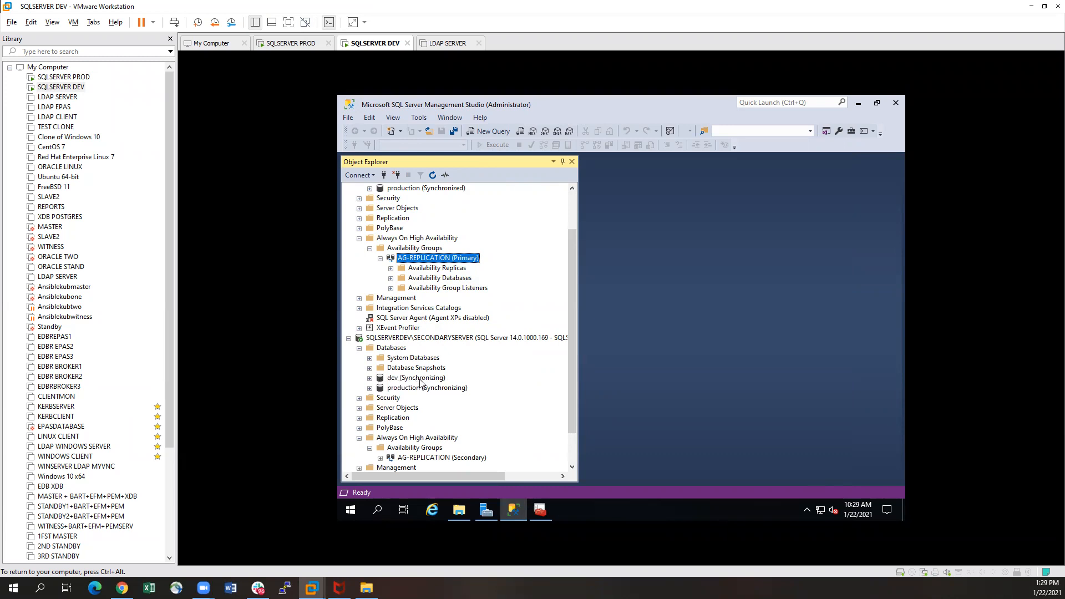
{"action": "scroll", "coordinate": [420, 383], "scroll_direction": "down", "scroll_amount": 1}
{"action": "scroll", "coordinate": [433, 385], "scroll_direction": "down", "scroll_amount": 1}
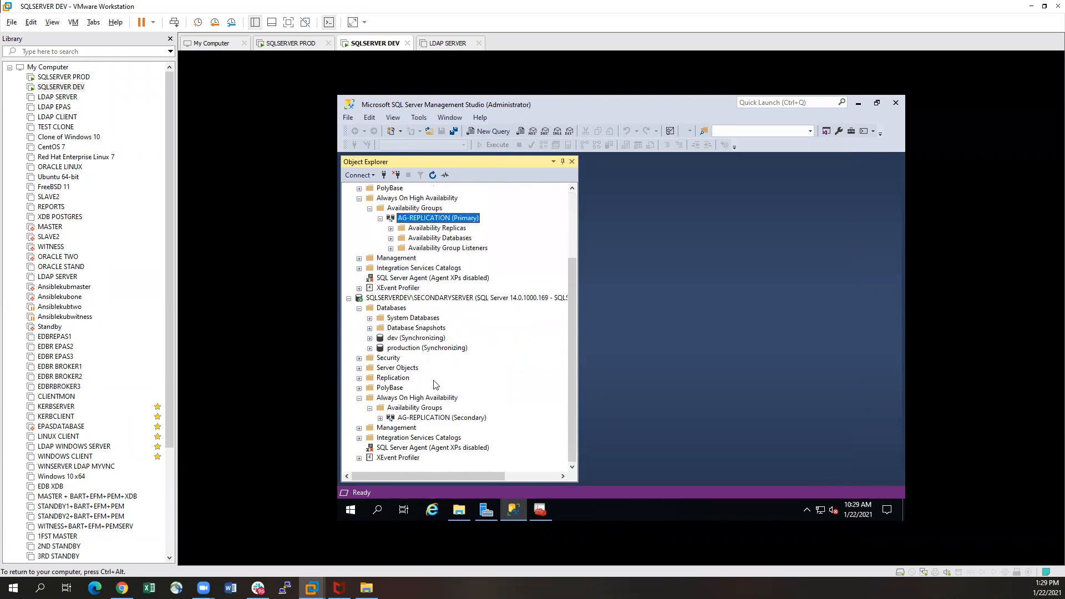
Show the dashboard of the secondary AG-REPLICATION and examine the synchronization state of the dev and production databases.
{"action": "right_click", "coordinate": [423, 420]}
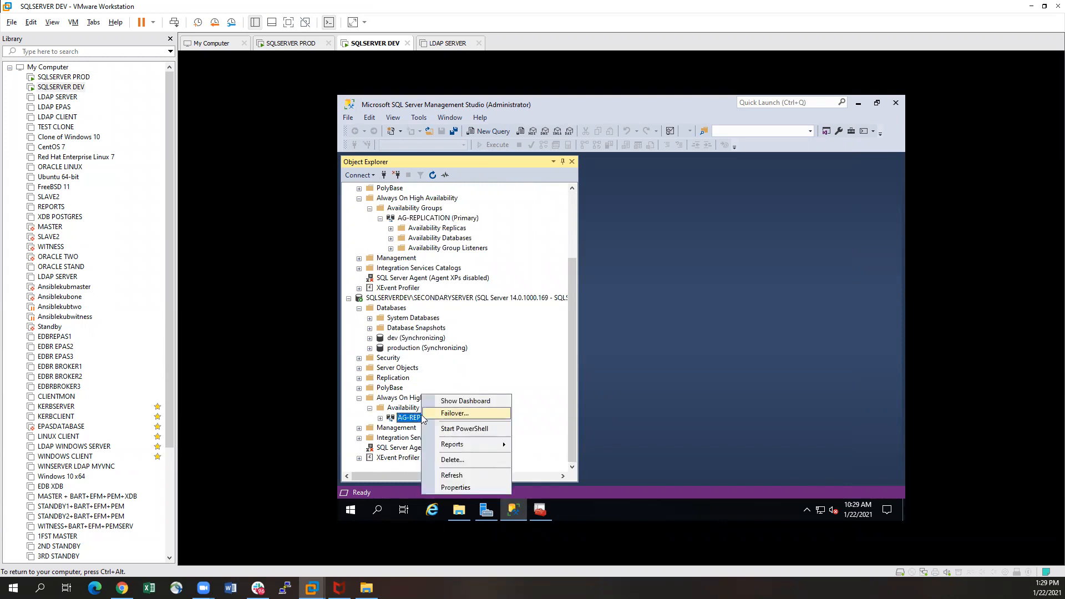
{"action": "left_click", "coordinate": [482, 406]}
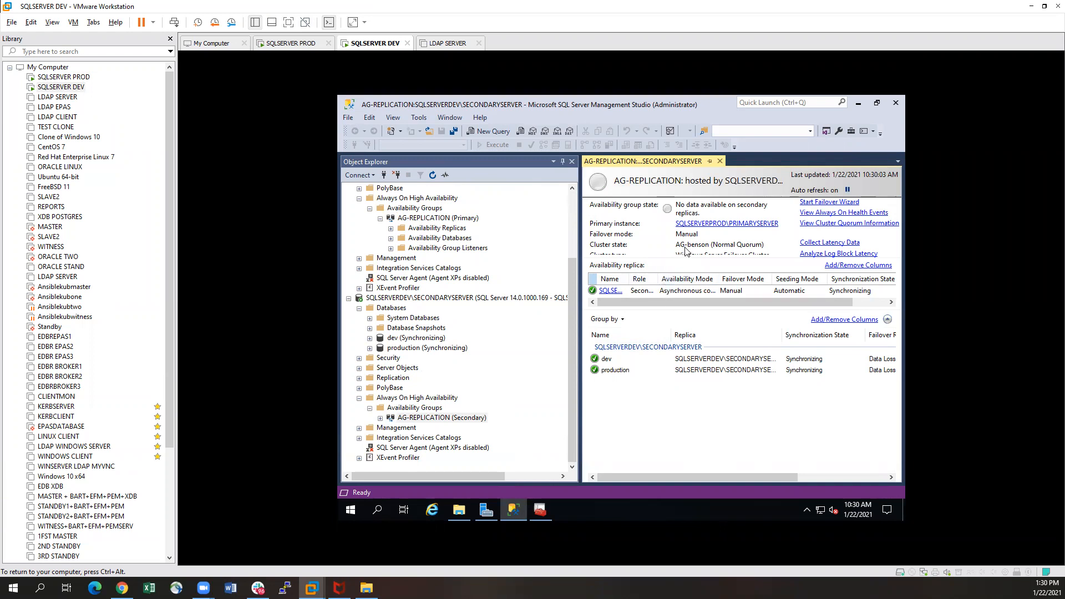
{"action": "left_click_drag", "start_coordinate": [727, 477], "coordinate": [688, 476]}
{"action": "left_click_drag", "start_coordinate": [686, 304], "coordinate": [593, 304]}
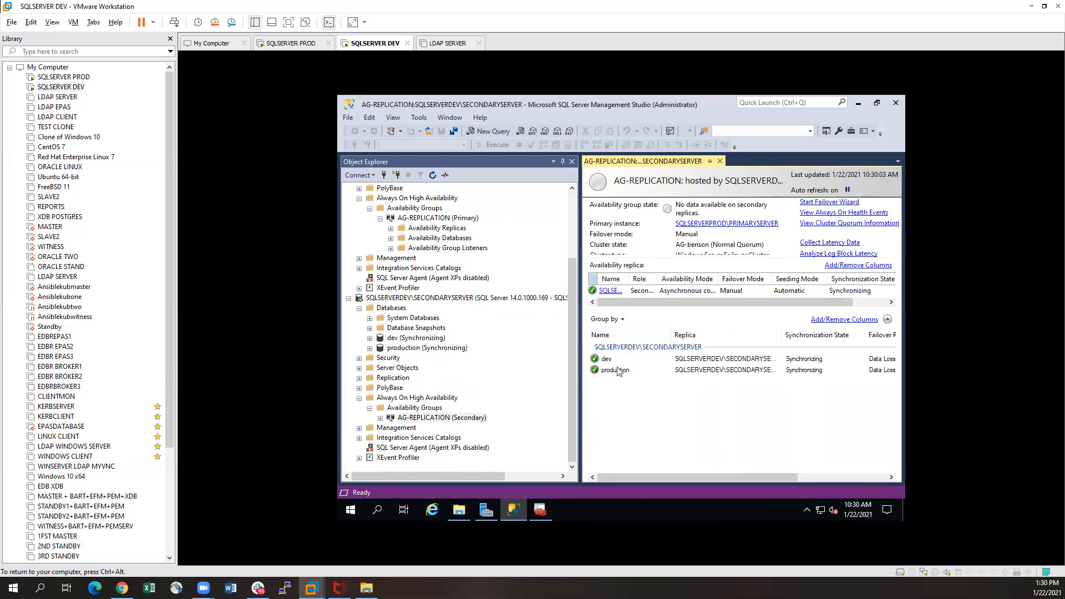